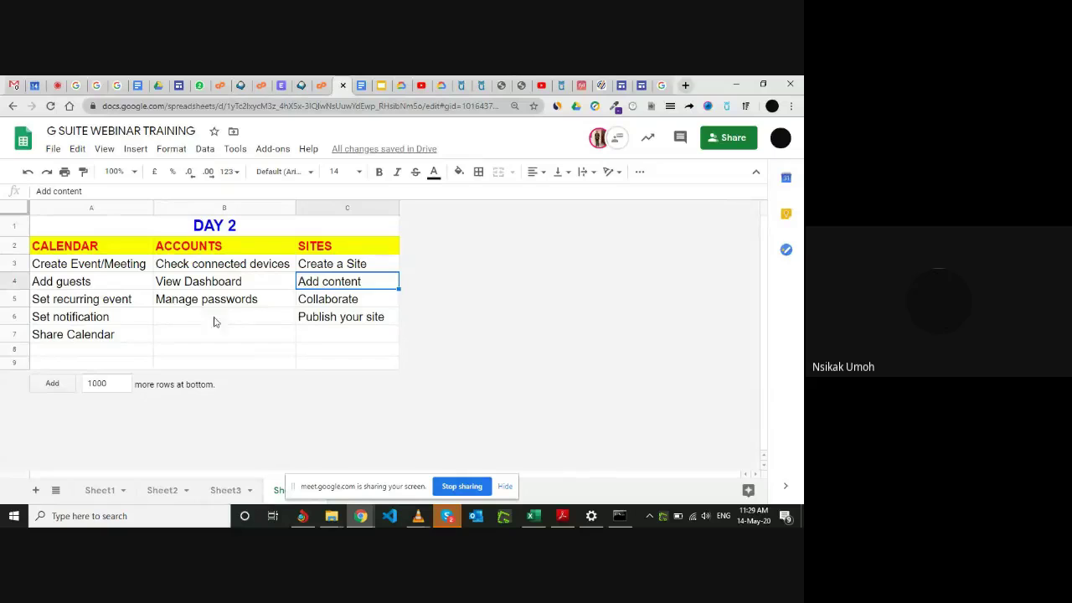
Switch from the DAY 2 training sheet to the Gmail inbox.
click(14, 84)
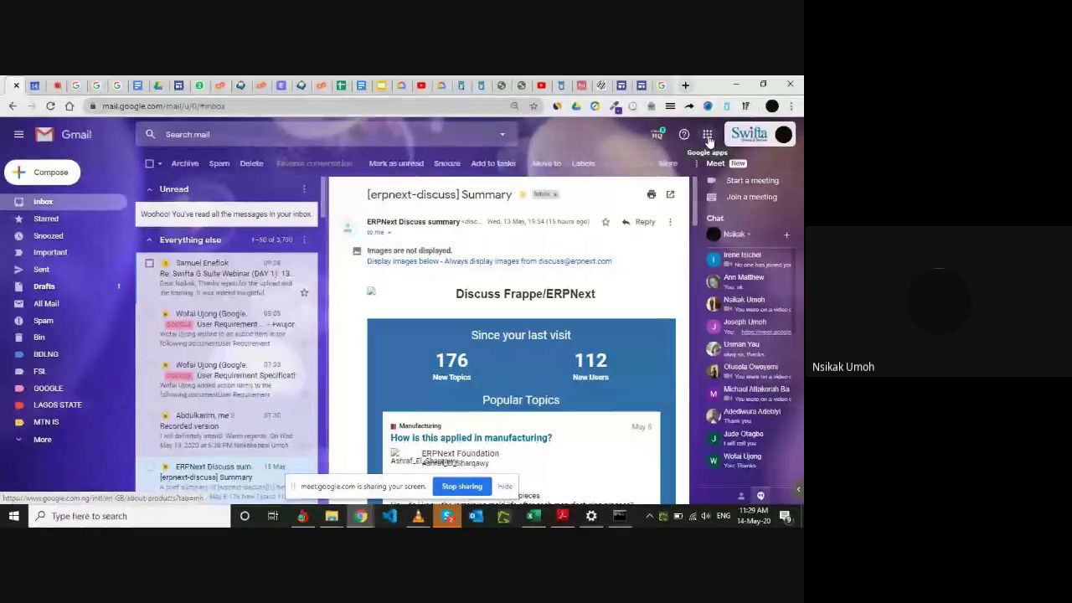
Bring up Gmail's Google apps menu and browse its list of apps.
click(707, 139)
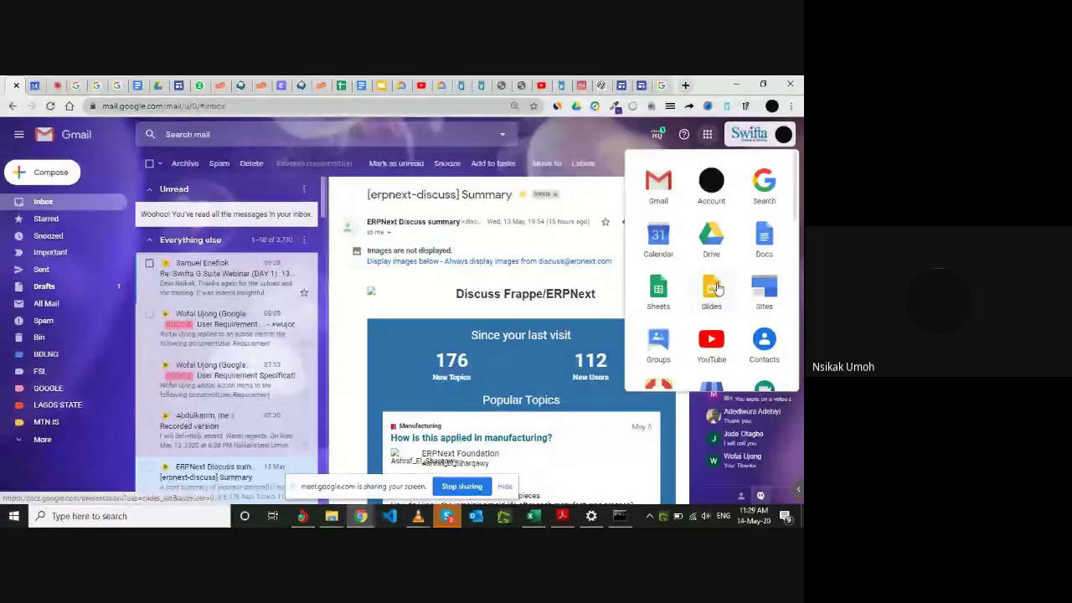
scroll(718, 289, down, 2)
scroll(717, 288, down, 2)
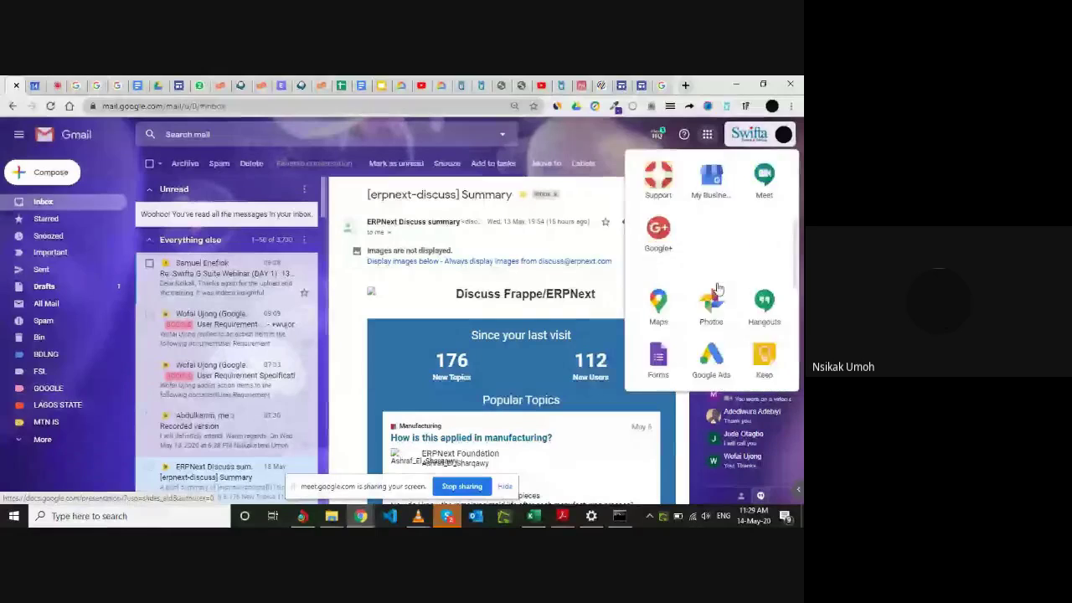
scroll(718, 289, up, 4)
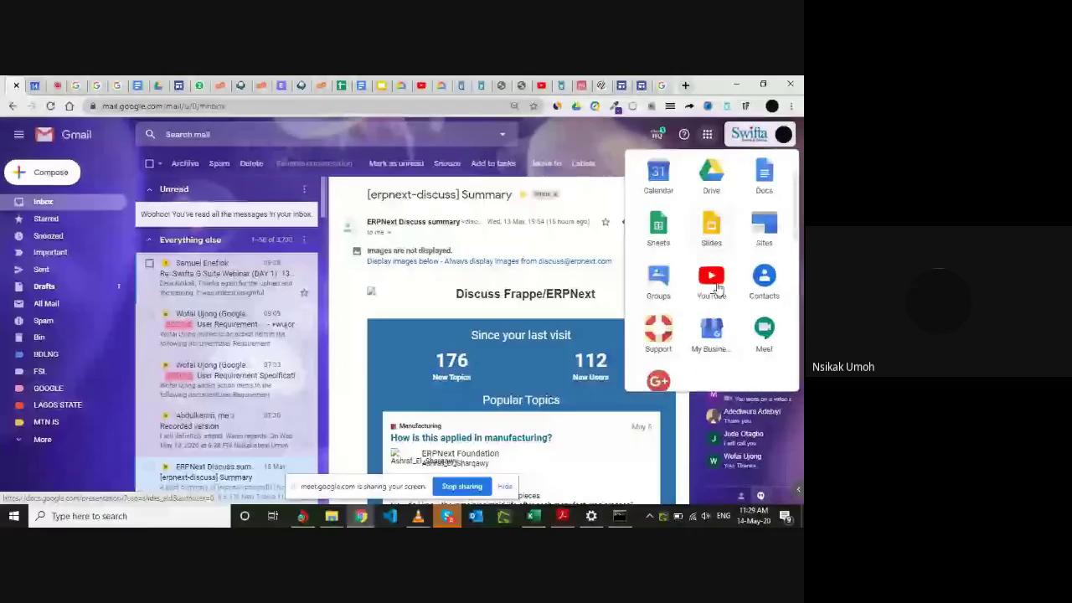
scroll(725, 311, down, 4)
scroll(727, 315, down, 1)
scroll(727, 312, up, 4)
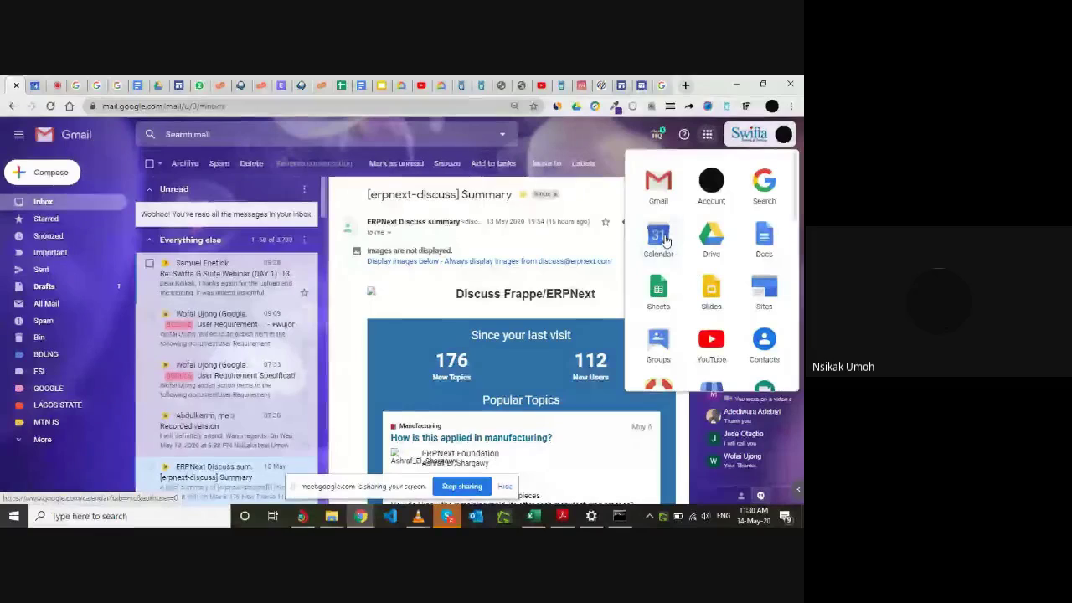
Launch Calendar, browse the upcoming schedule, hide the sharing notice and open the view menu.
click(662, 240)
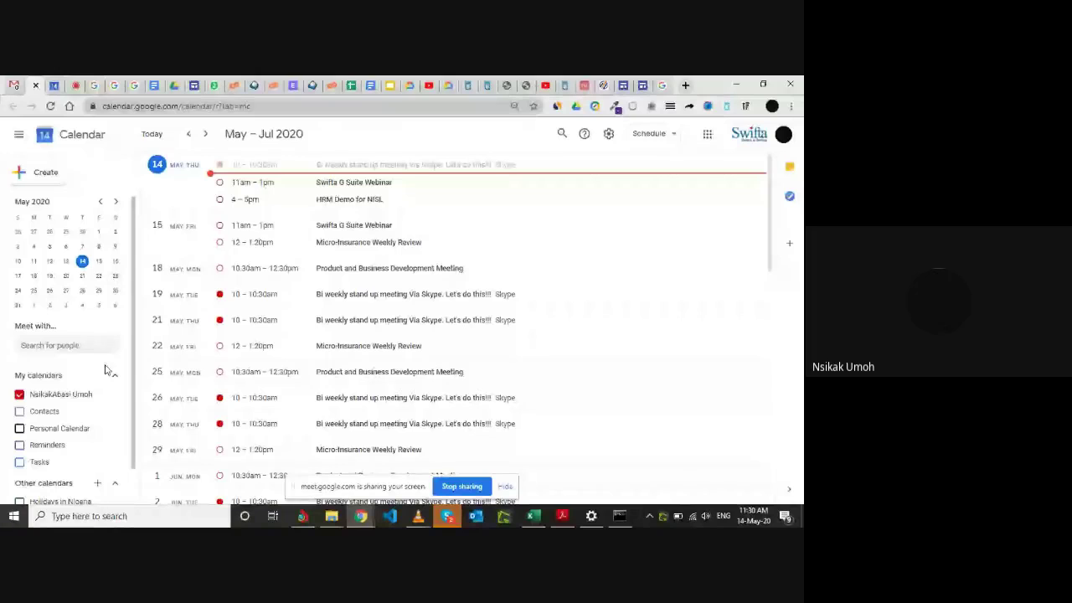
scroll(95, 411, down, 1)
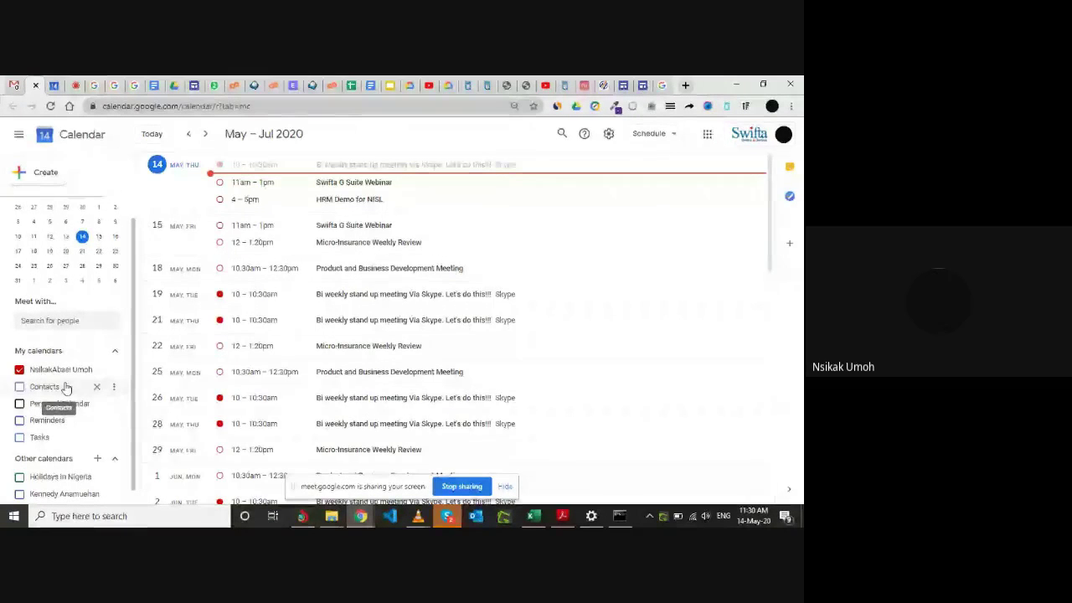
scroll(70, 427, down, 1)
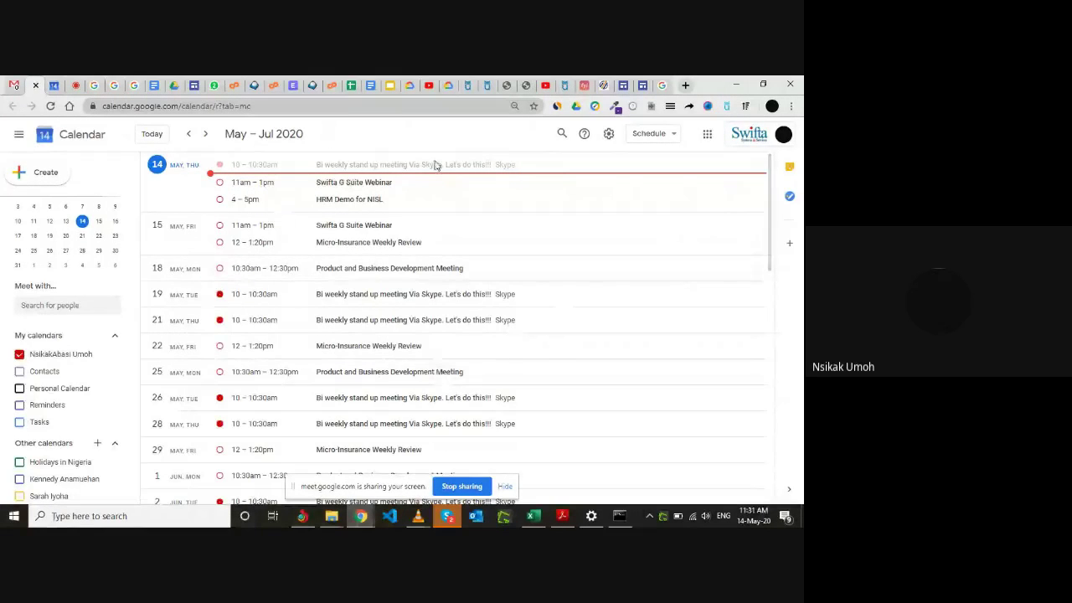
scroll(379, 376, down, 1)
scroll(381, 377, up, 1)
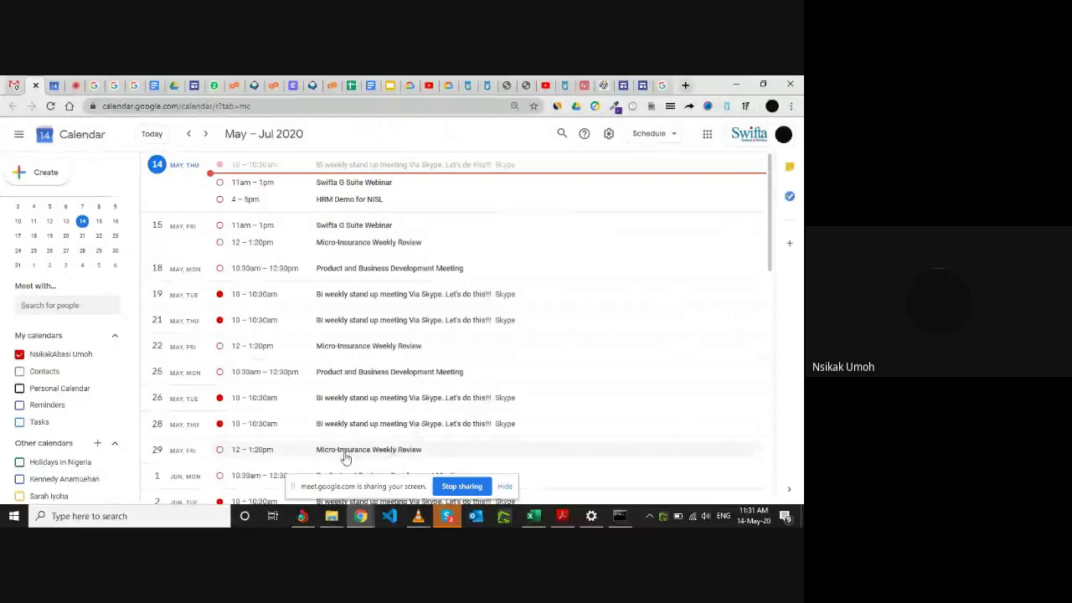
click(503, 486)
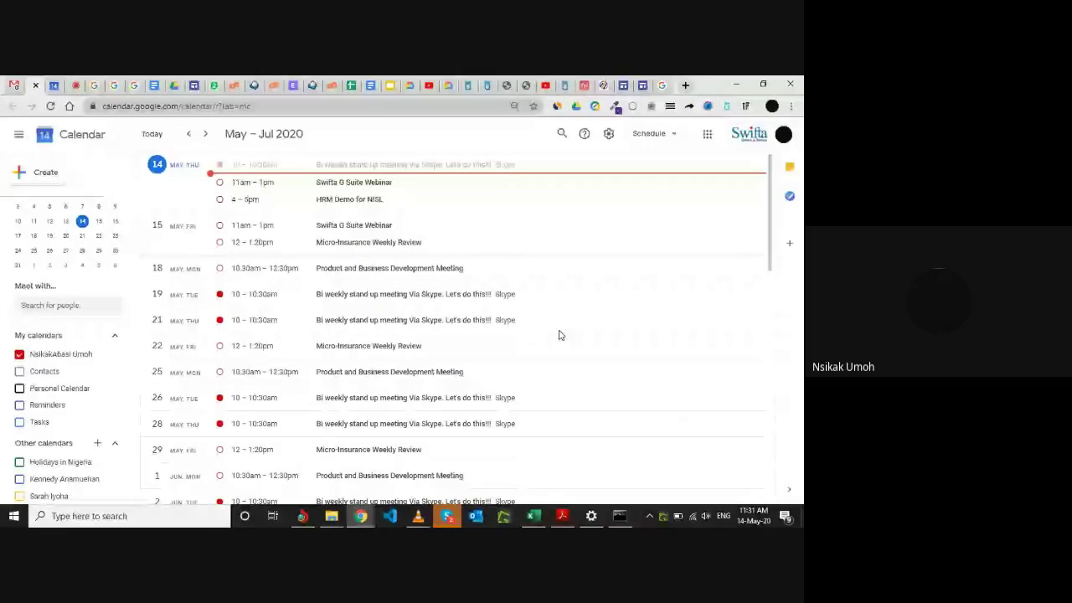
click(674, 138)
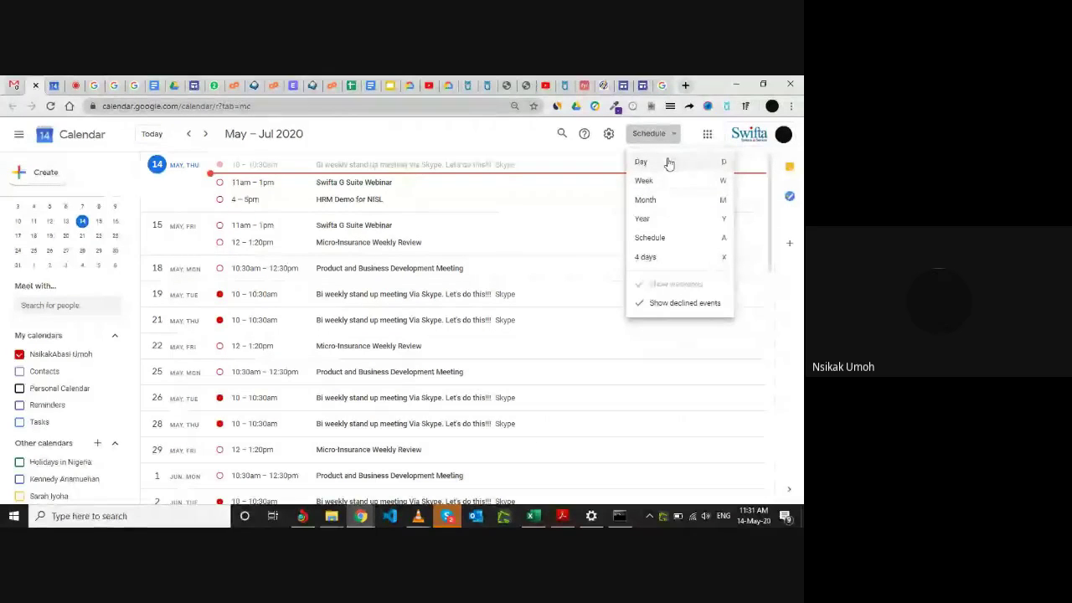
Cycle the calendar through Day, Week, Month and Year views, ending back in Schedule.
click(669, 164)
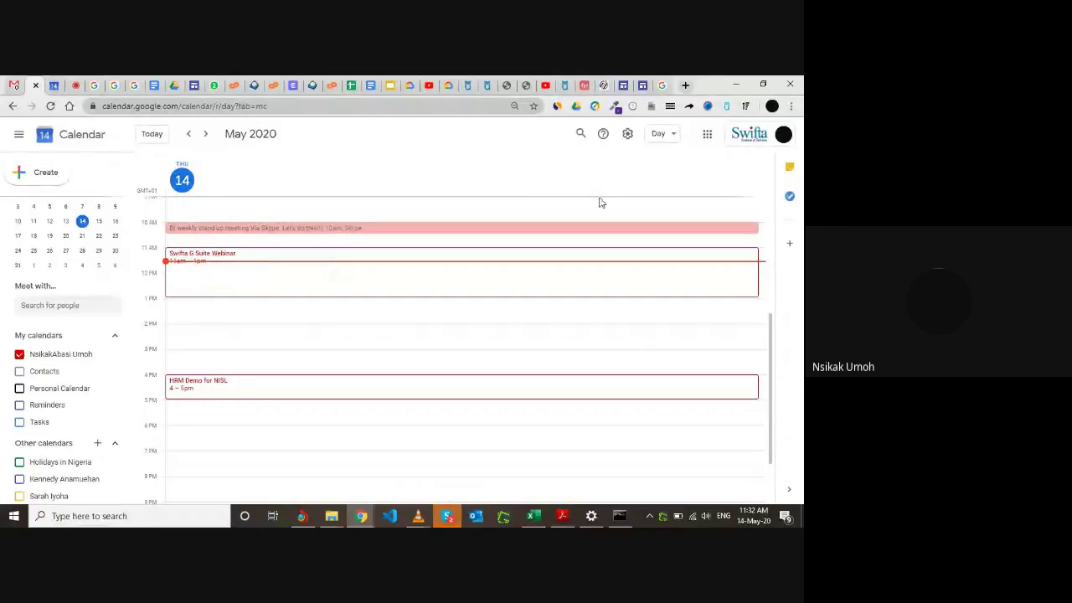
click(671, 136)
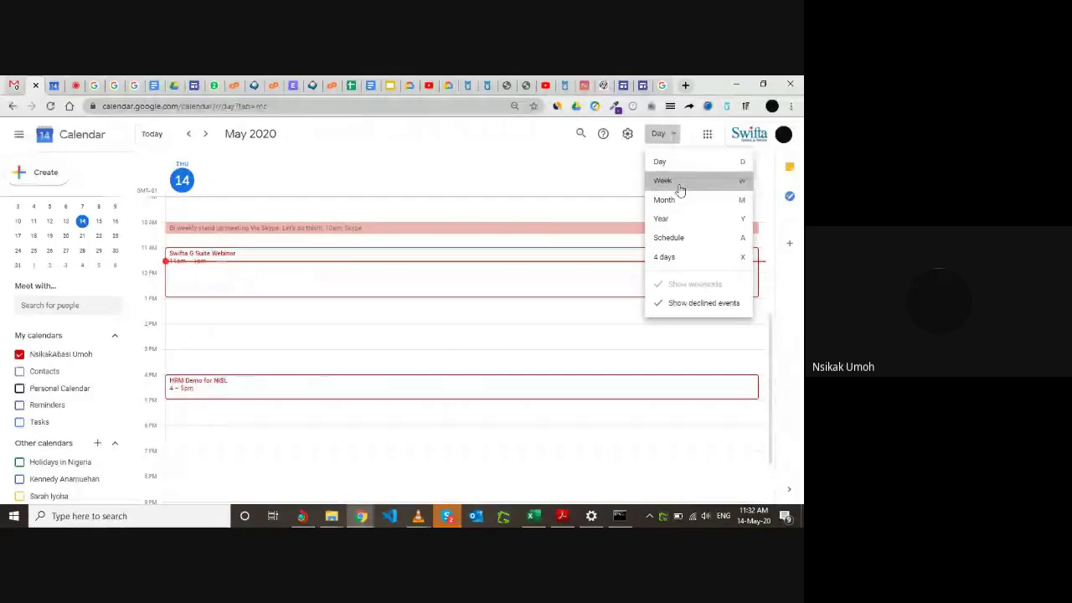
click(680, 190)
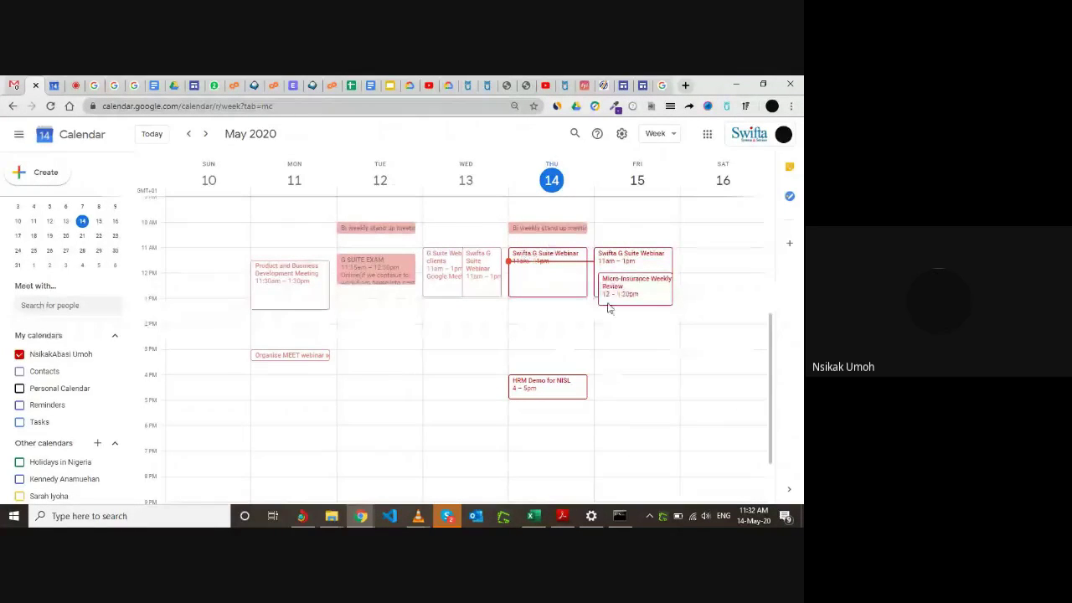
click(670, 135)
click(669, 204)
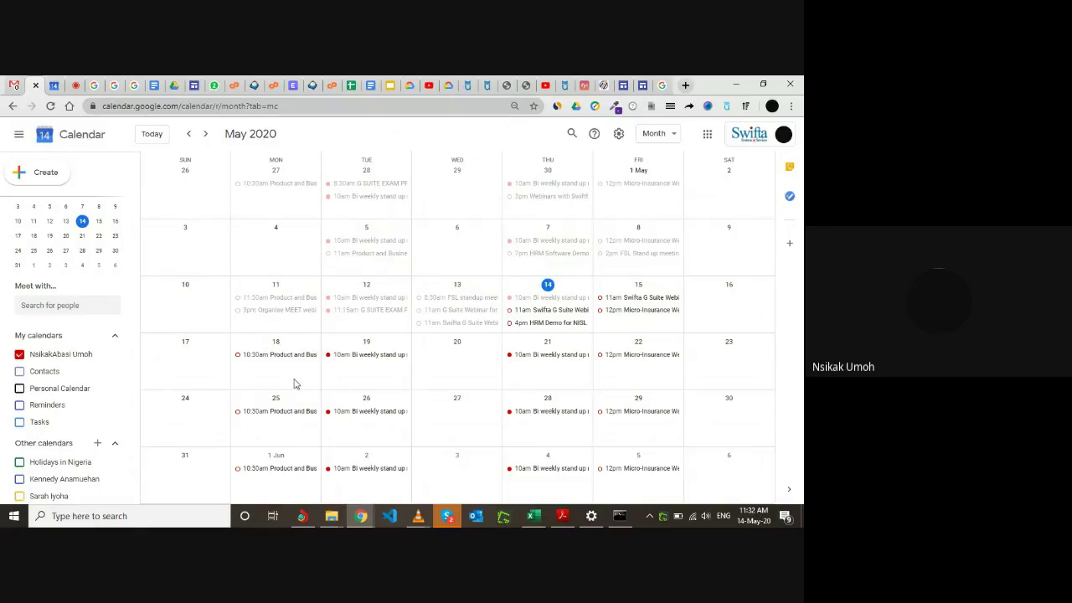
click(672, 137)
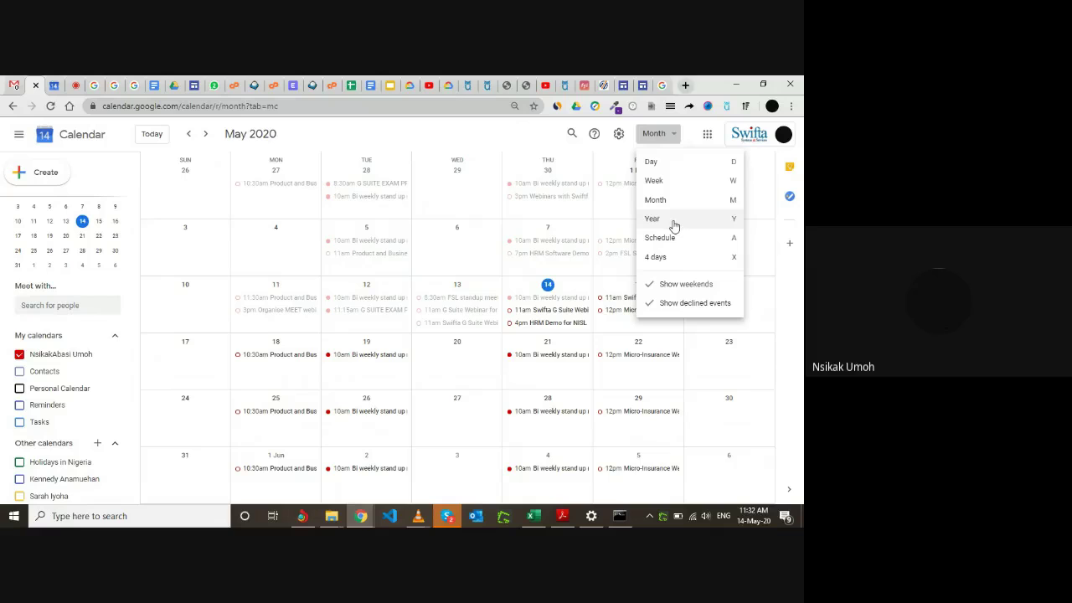
click(673, 222)
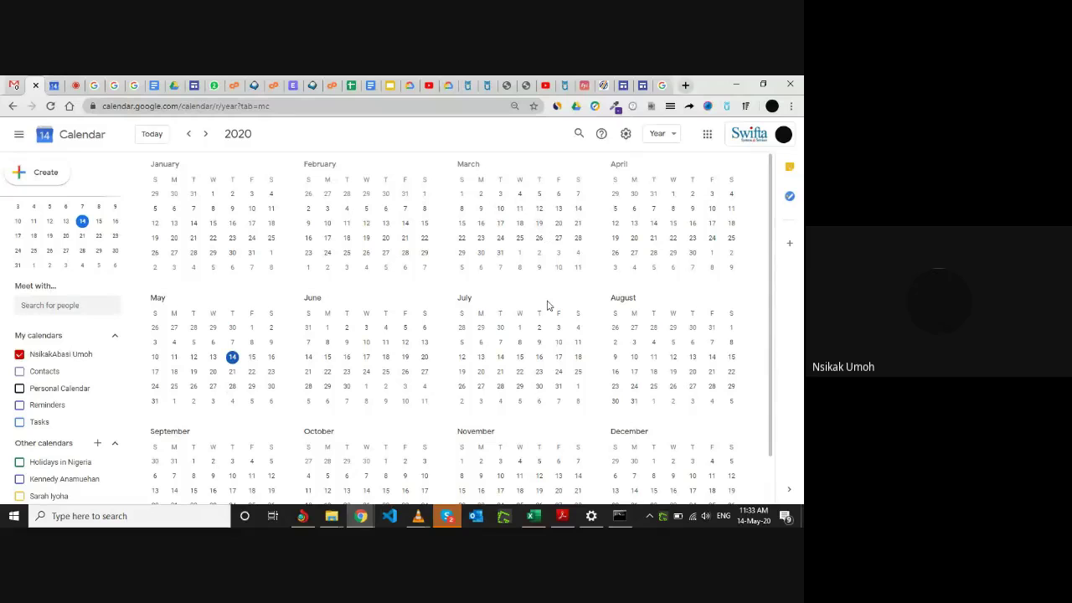
click(667, 134)
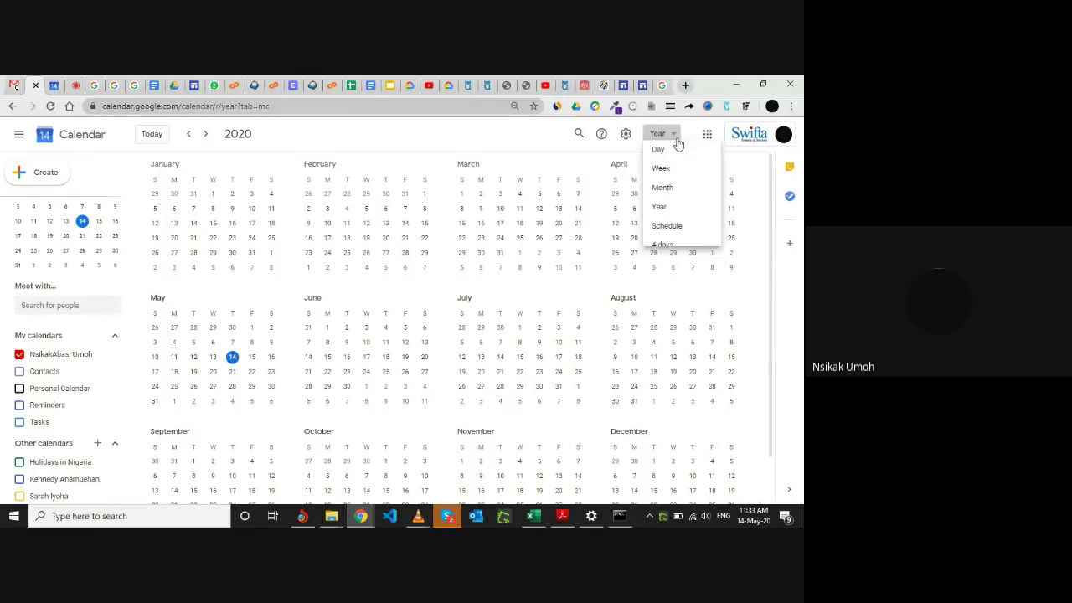
click(683, 238)
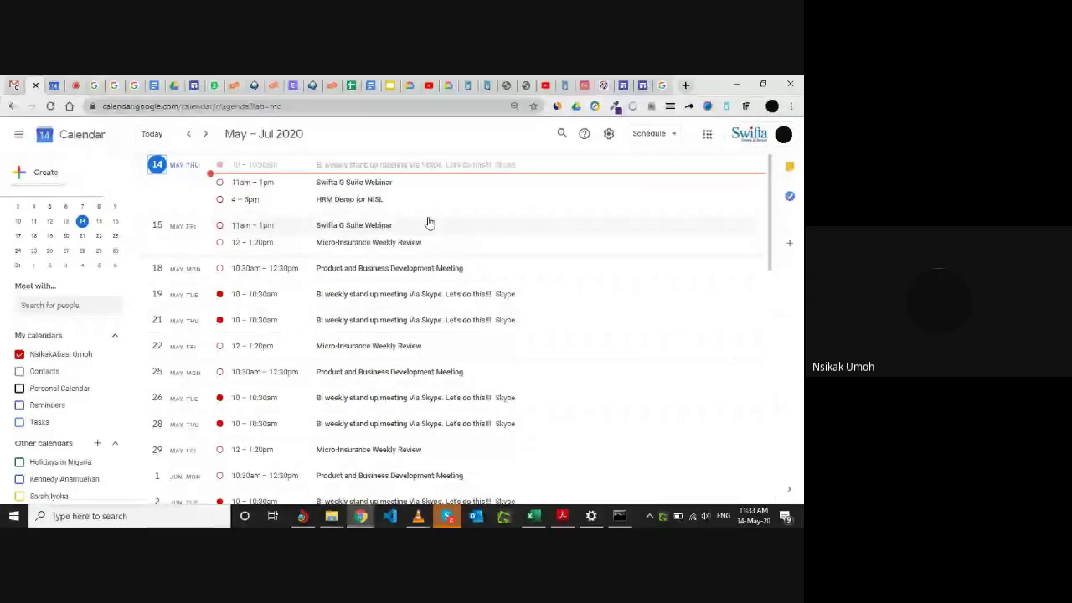
click(674, 136)
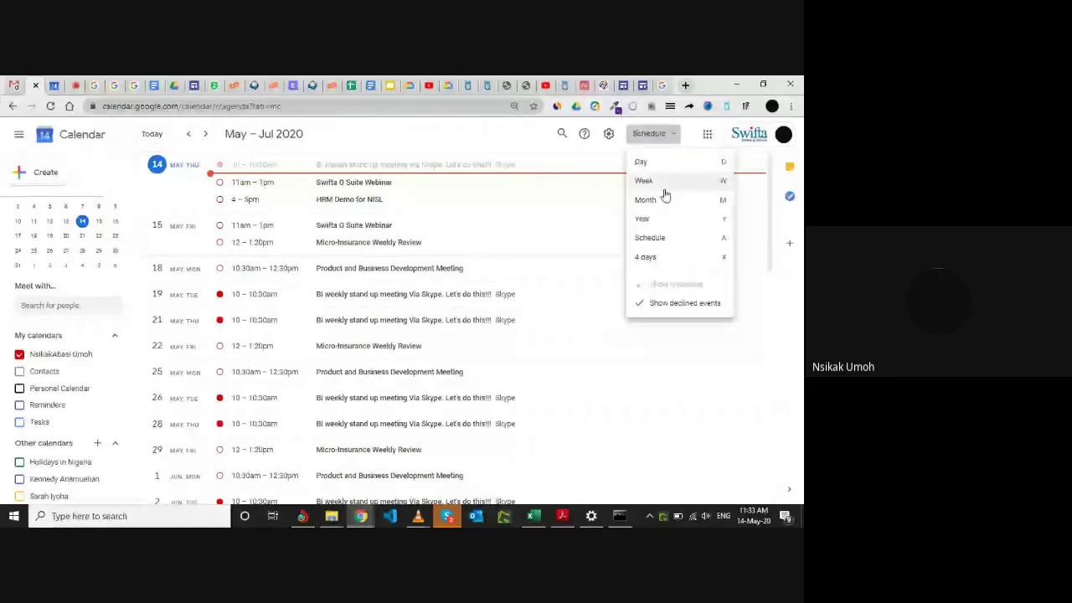
click(499, 134)
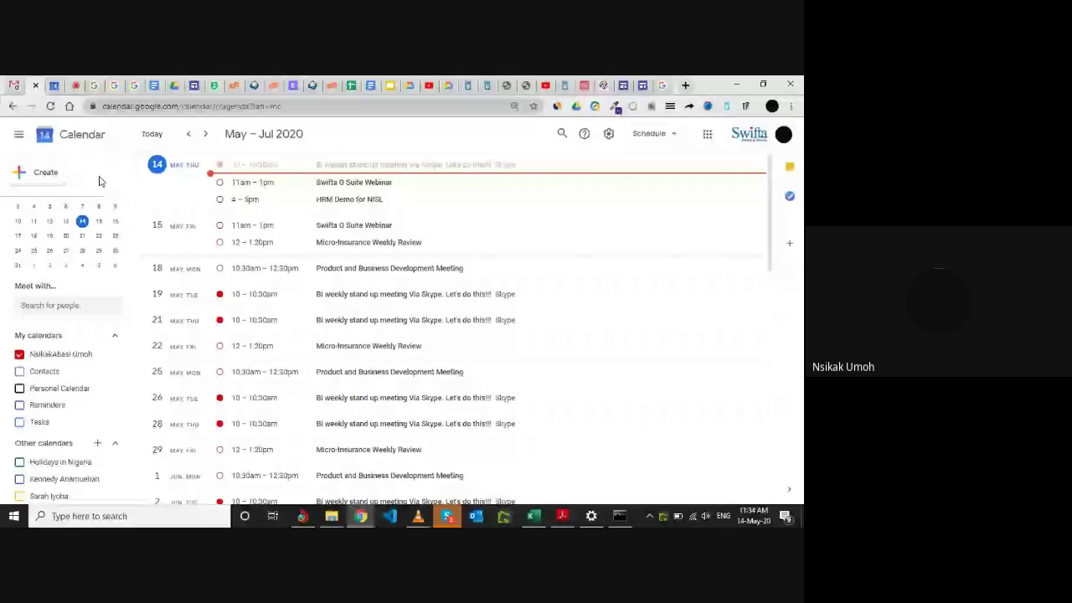
click(45, 178)
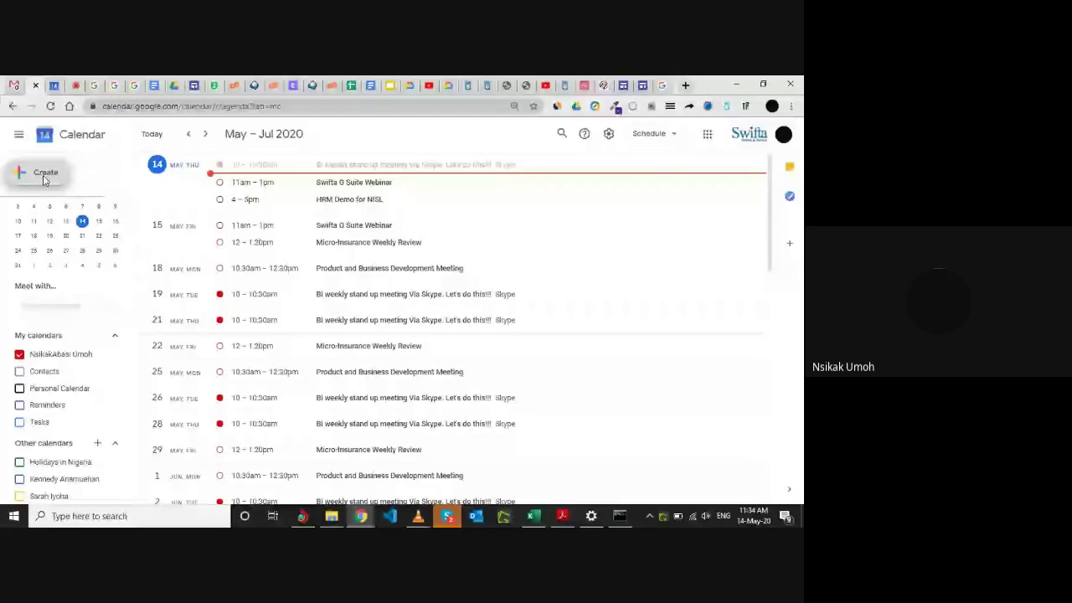
Create a new 12–1pm event today titled 'TEST MEETING'.
click(45, 178)
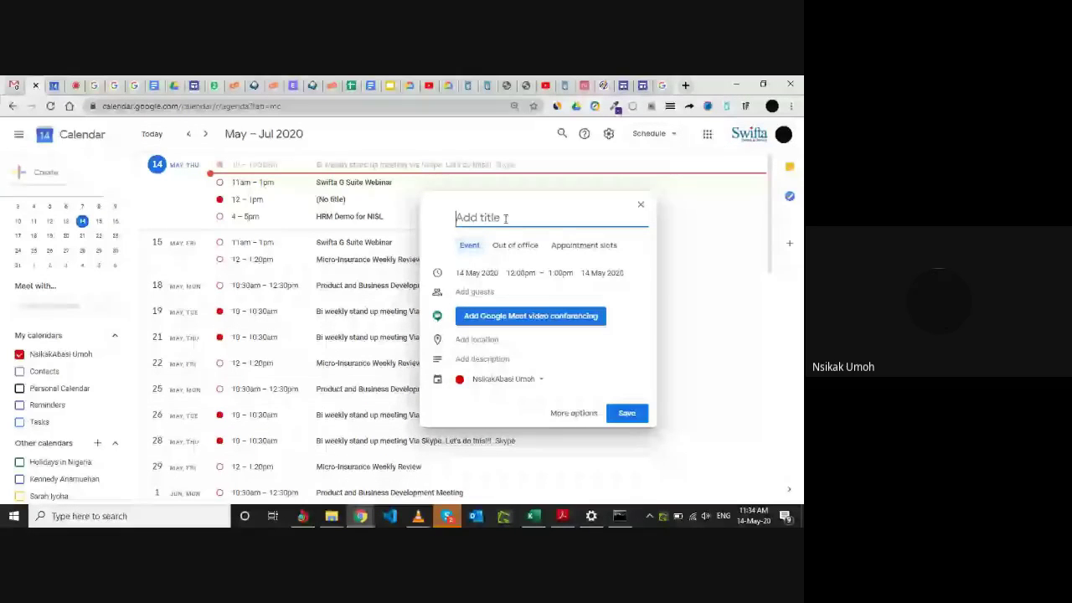
text(TEST MEETING)
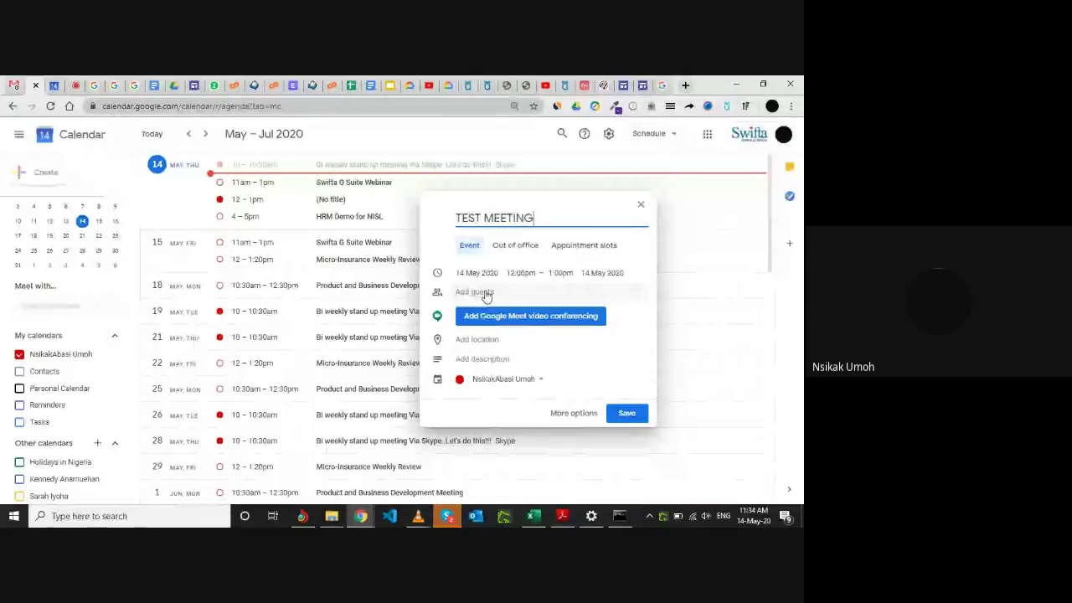
click(484, 292)
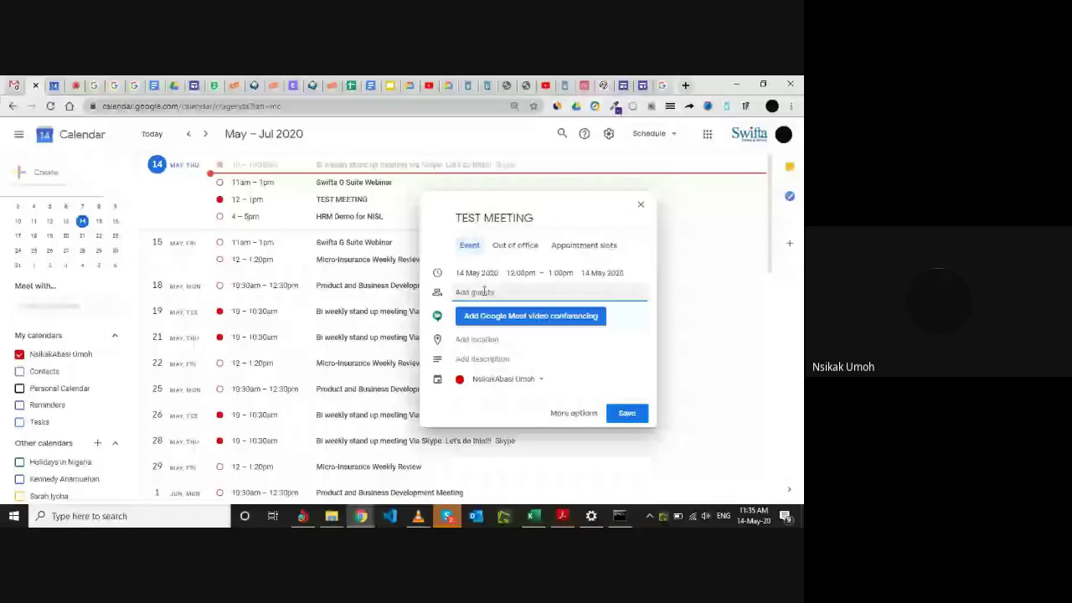
Add the suggested contact as a guest and begin entering the location.
text(nsik)
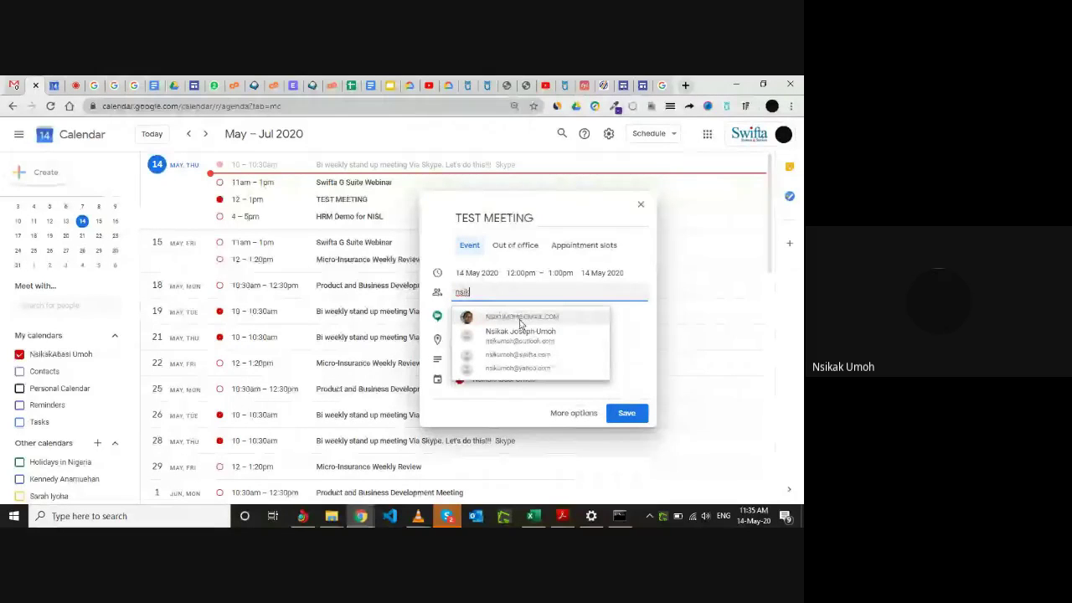
click(520, 322)
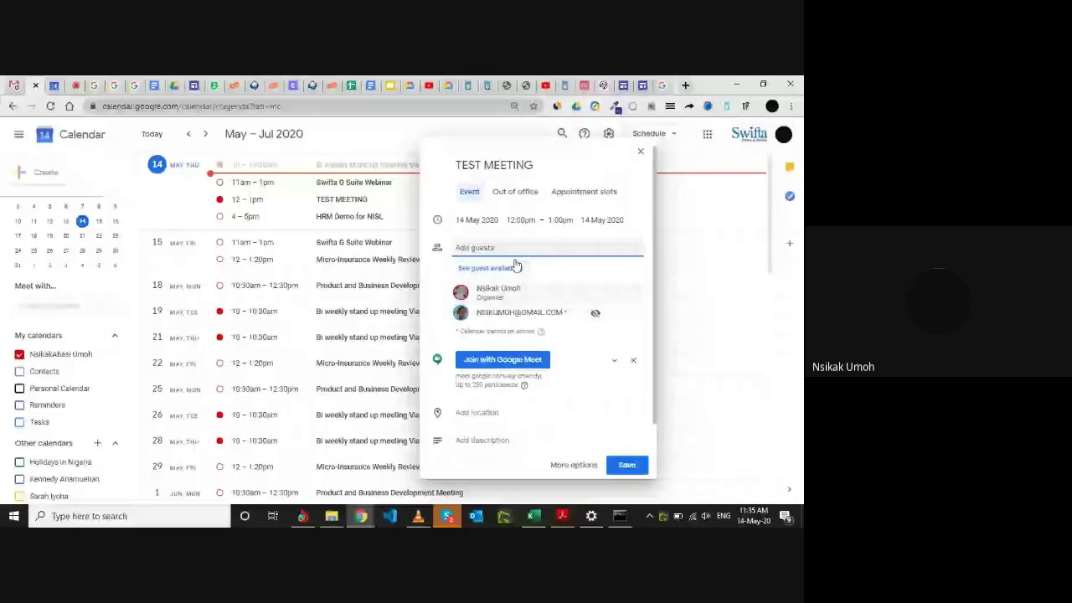
mouse_move(520, 311)
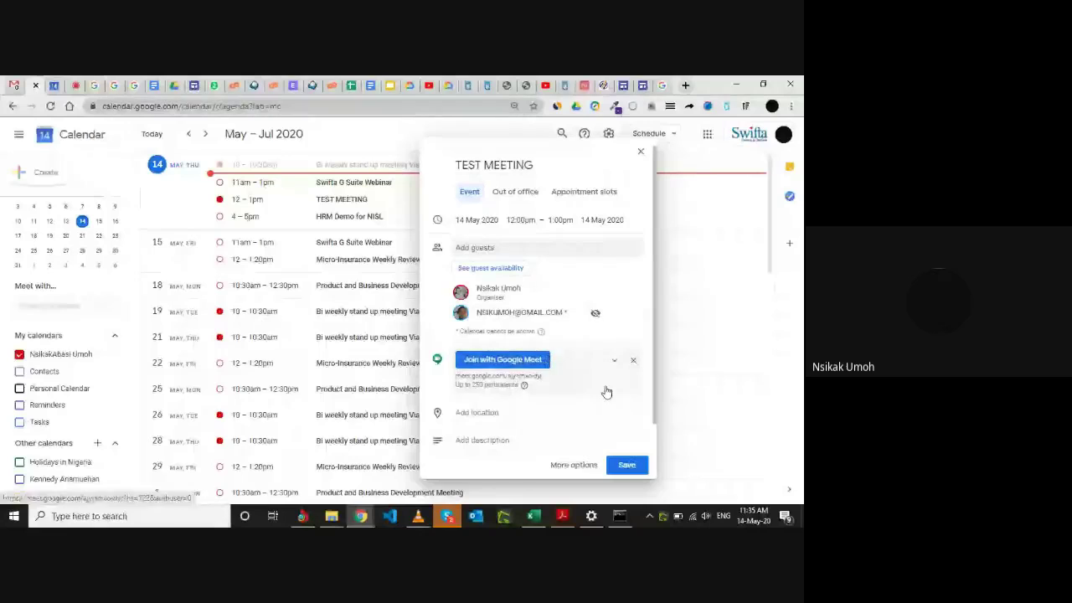
click(515, 413)
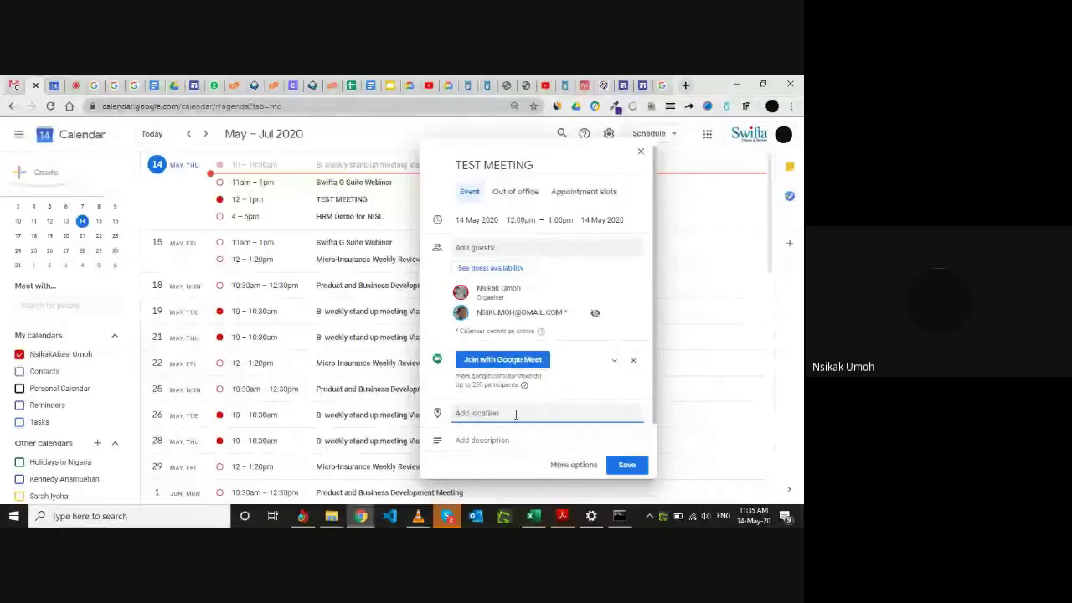
text(S)
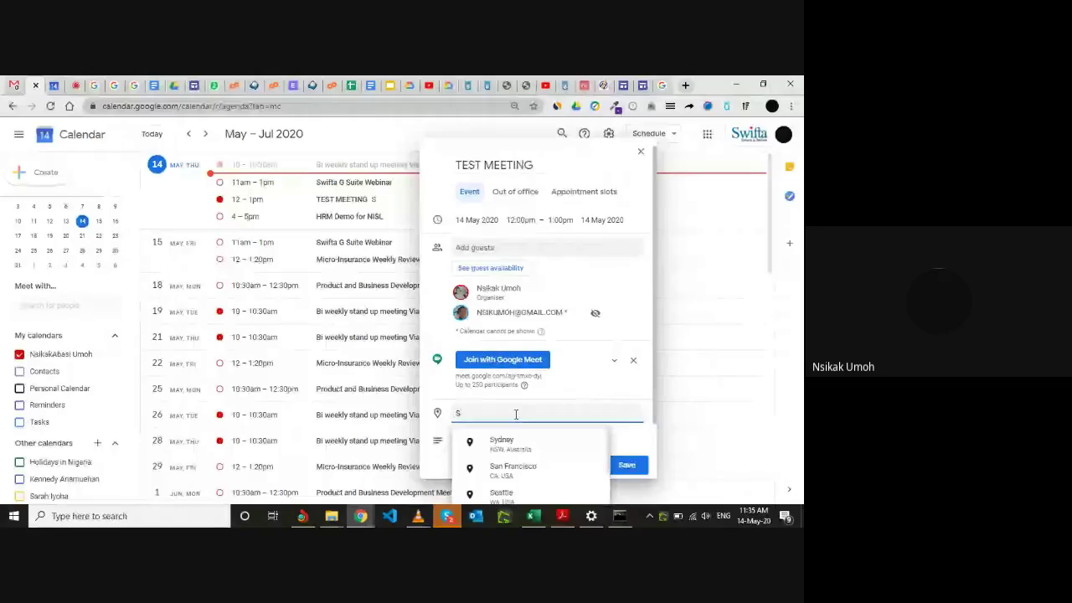
Set the location to 'Conference room' and expand the full Google Meet joining details.
key(BackSpace)
text(c)
key(BackSpace)
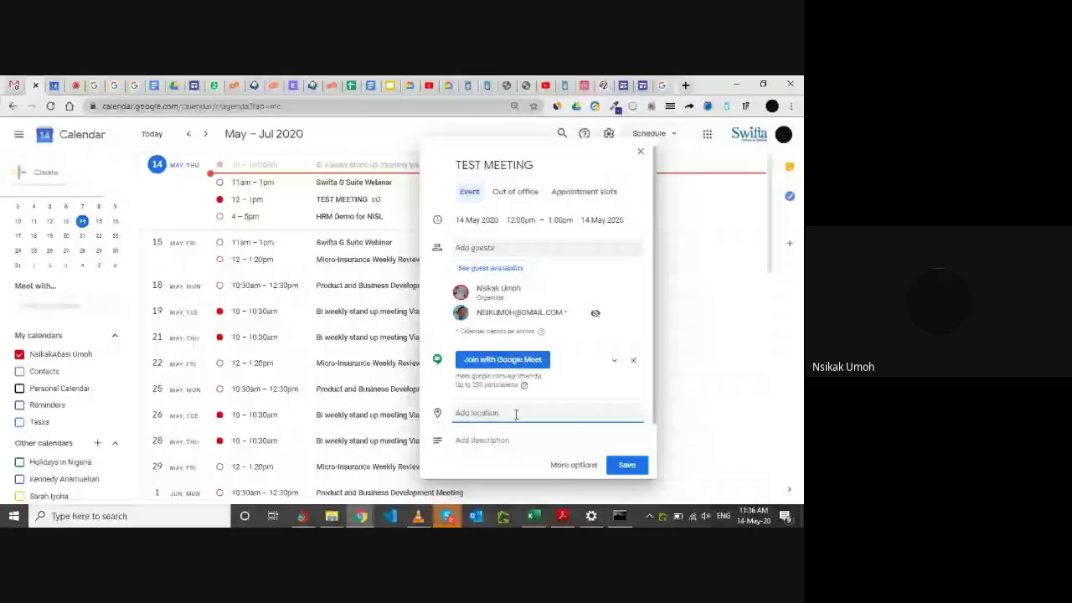
text(Conference)
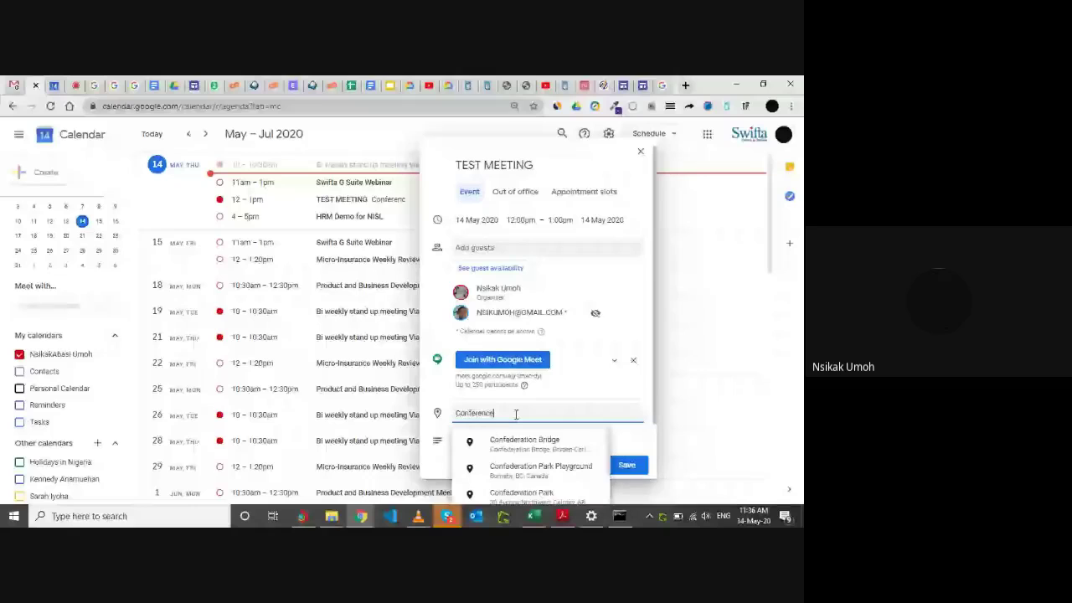
text( room)
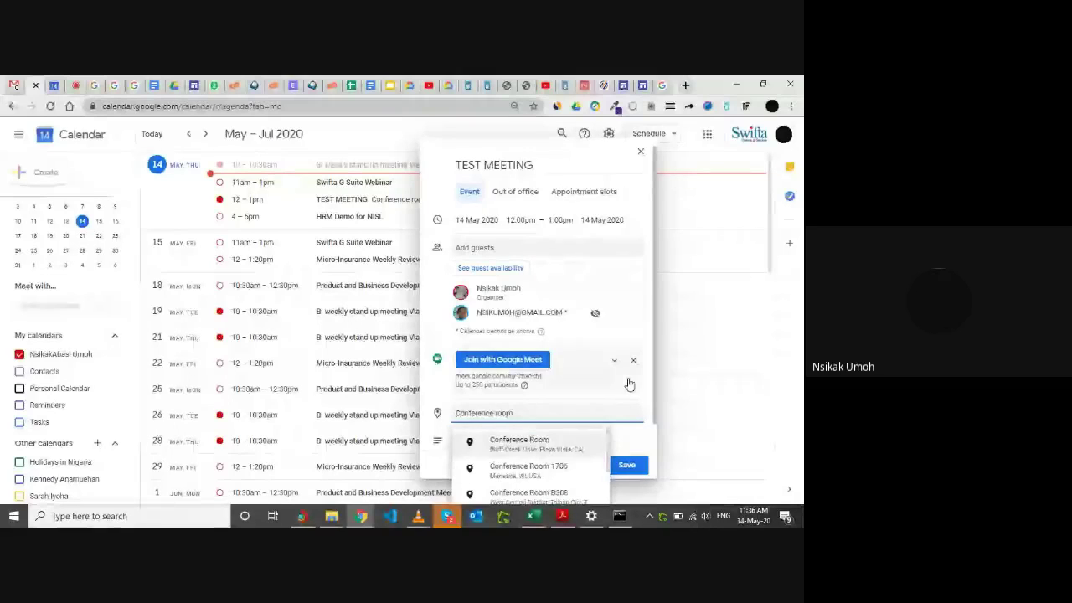
click(629, 383)
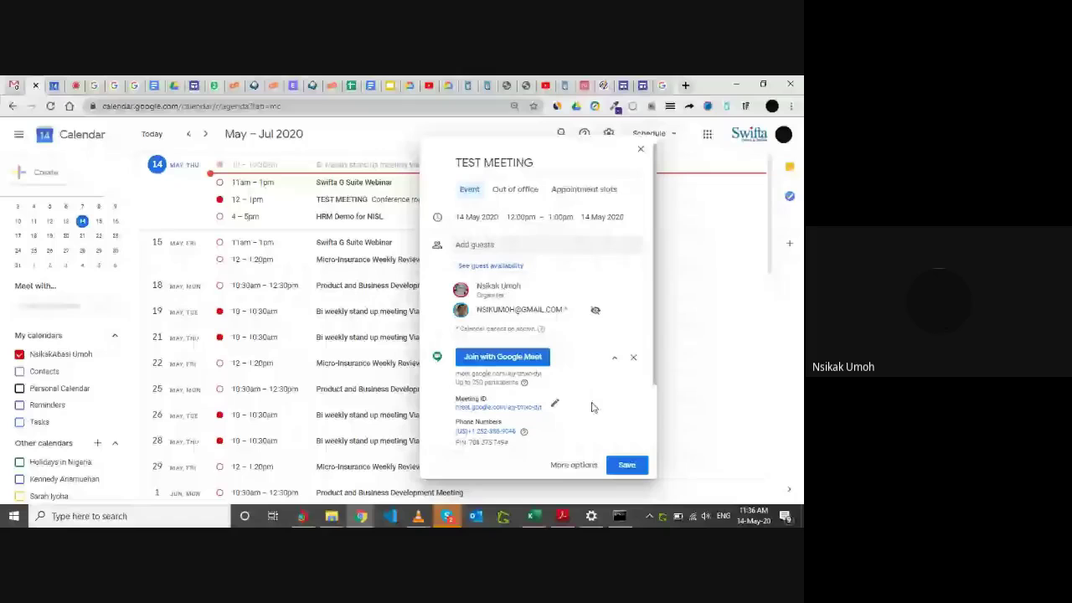
scroll(577, 408, down, 2)
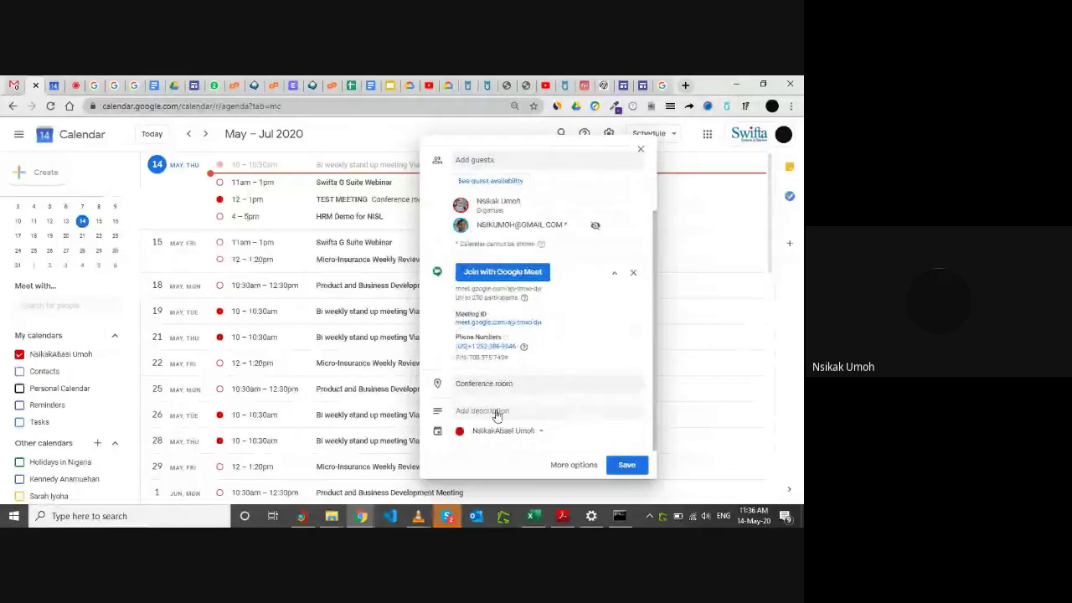
Enter the description 'Agenda. To discuss current project' for TEST MEETING.
click(489, 414)
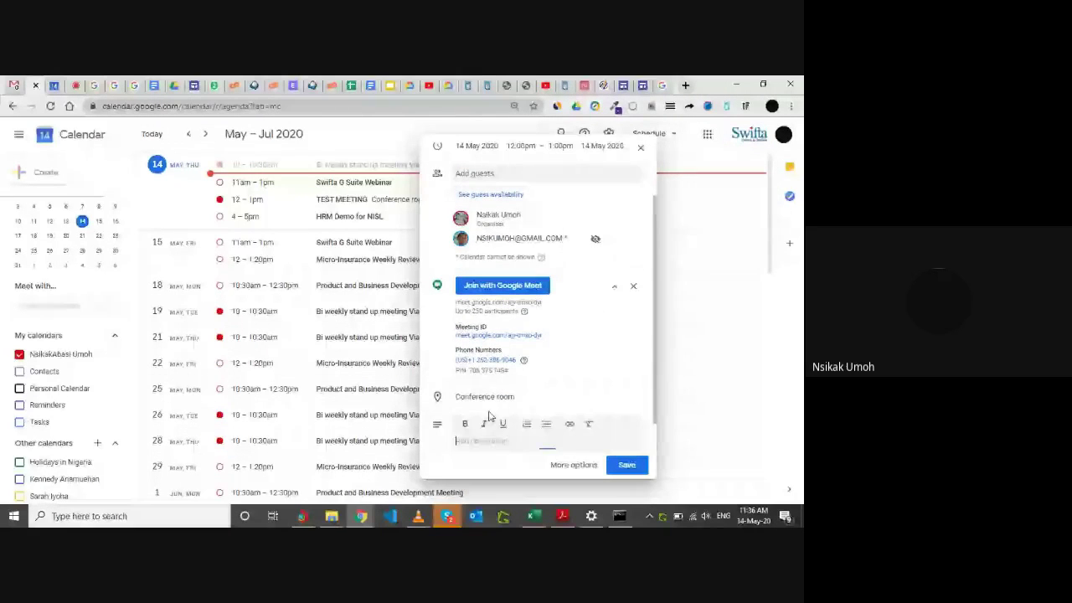
scroll(493, 437, down, 1)
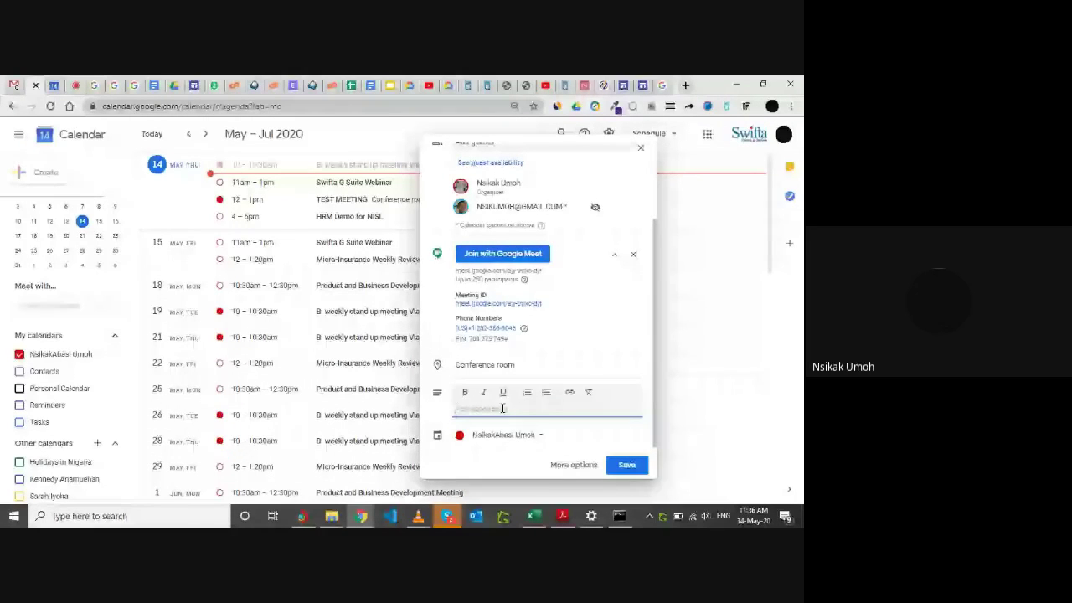
scroll(539, 271, up, 3)
scroll(536, 276, down, 3)
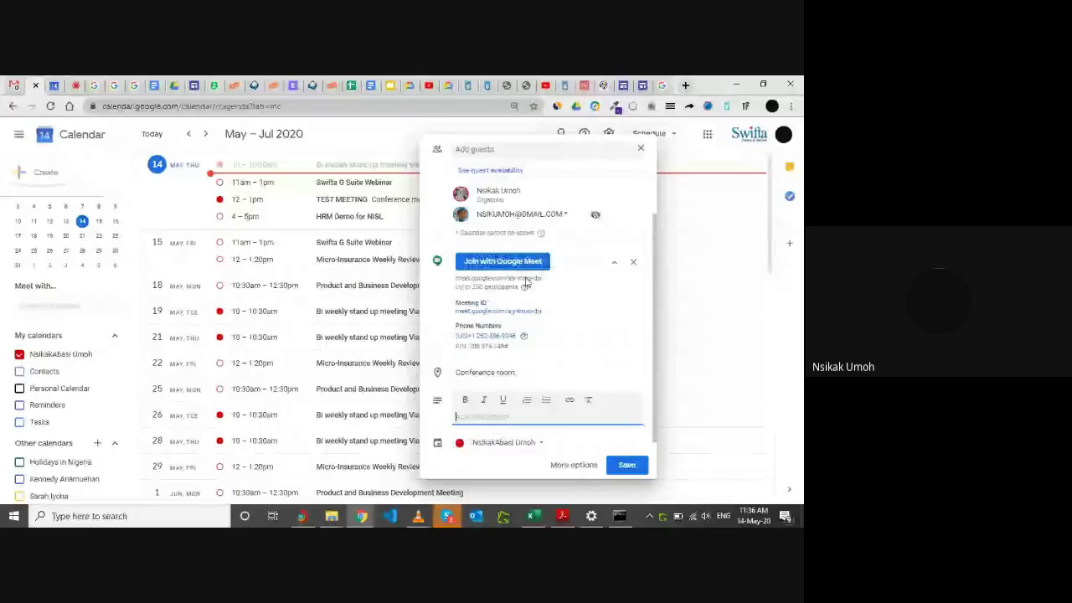
scroll(526, 283, down, 1)
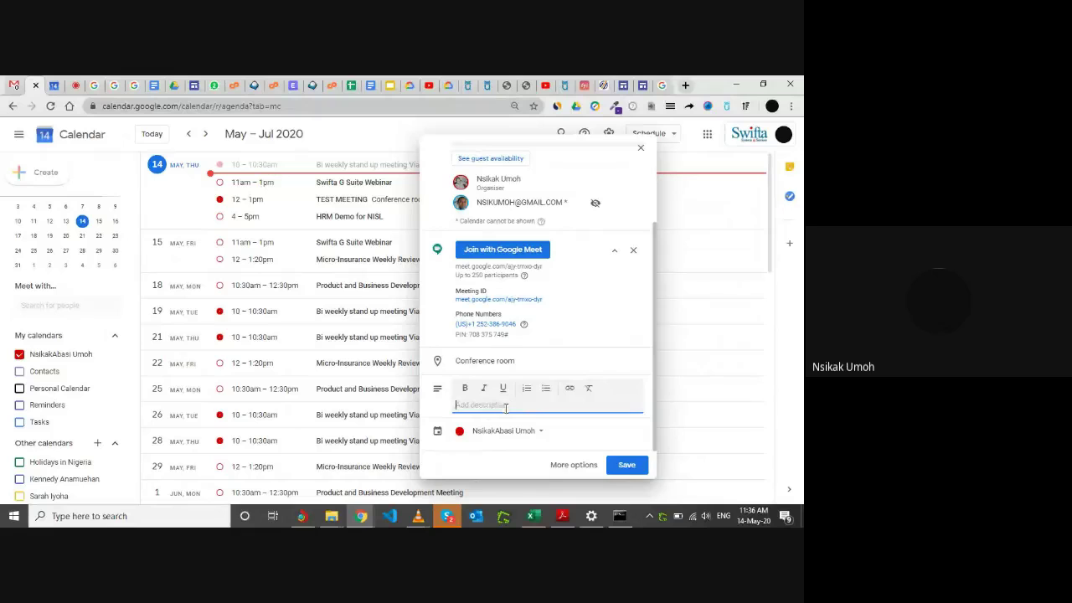
text(Ag)
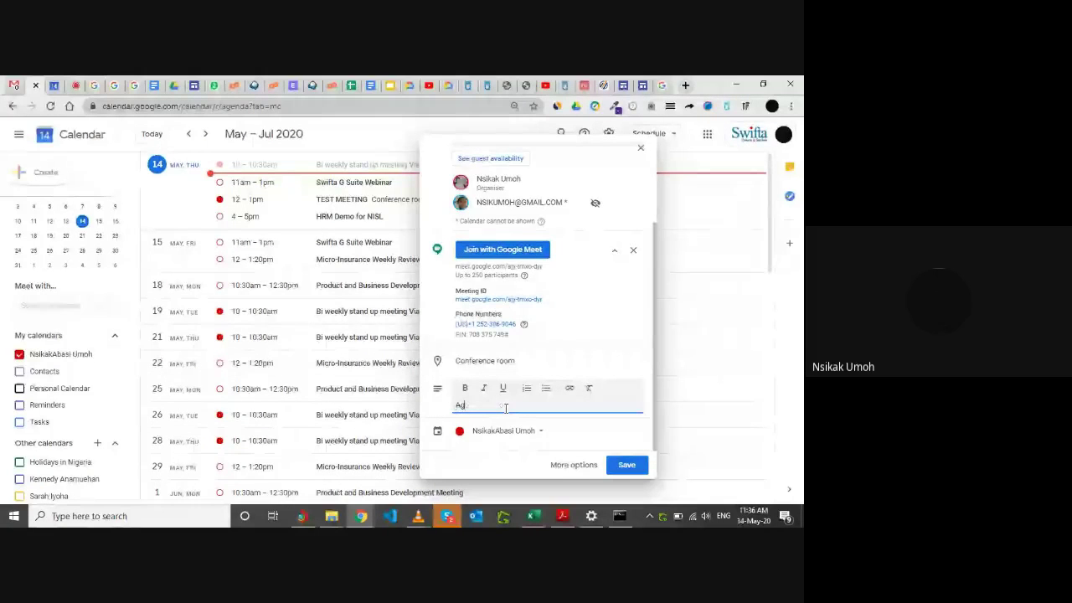
text(enda)
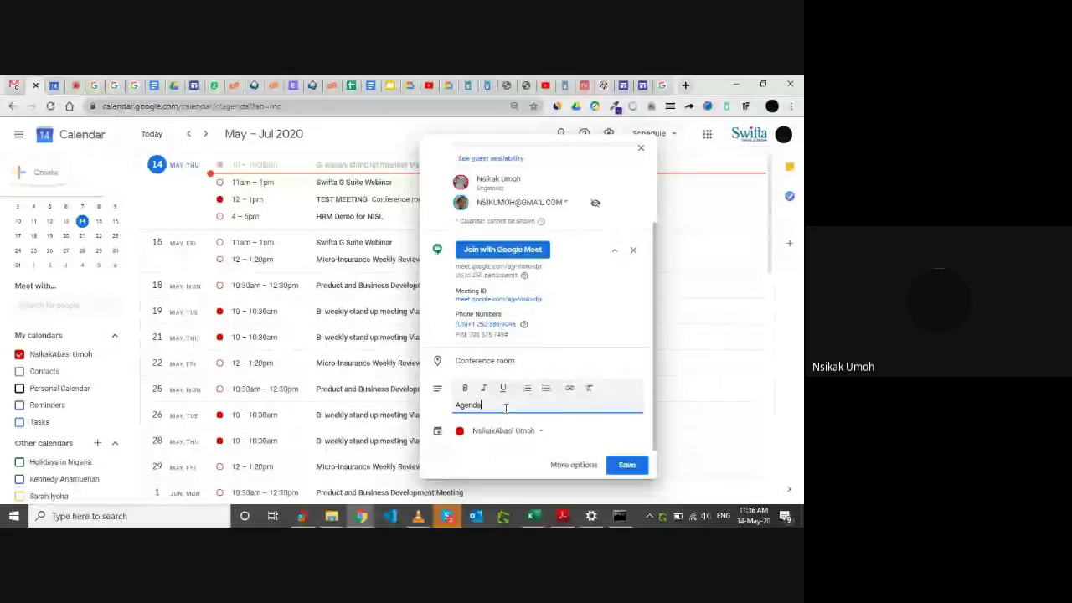
text(.)
text( To disc)
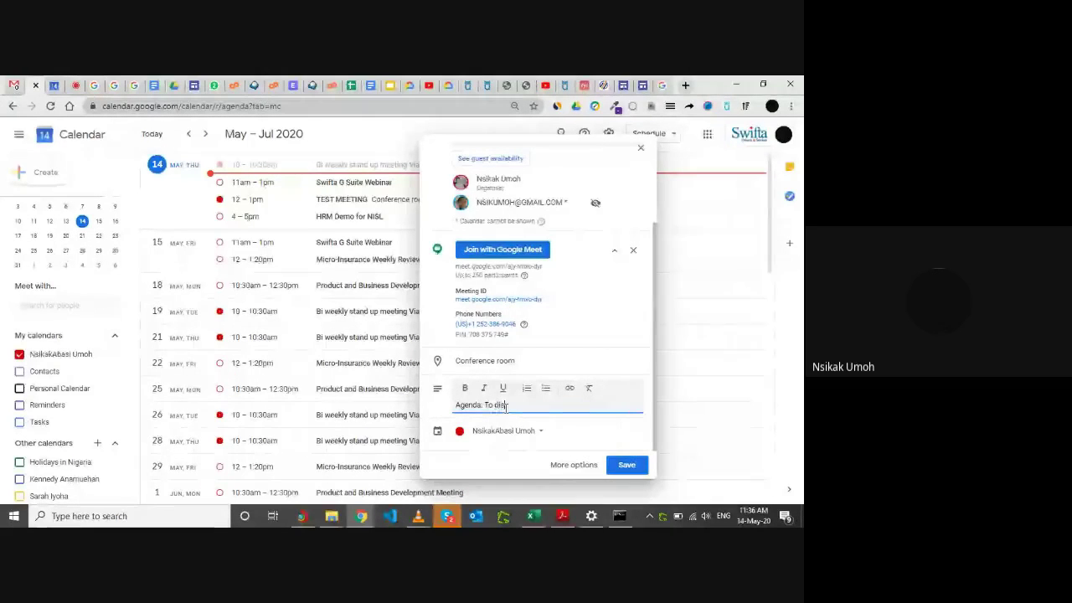
text(uss current project)
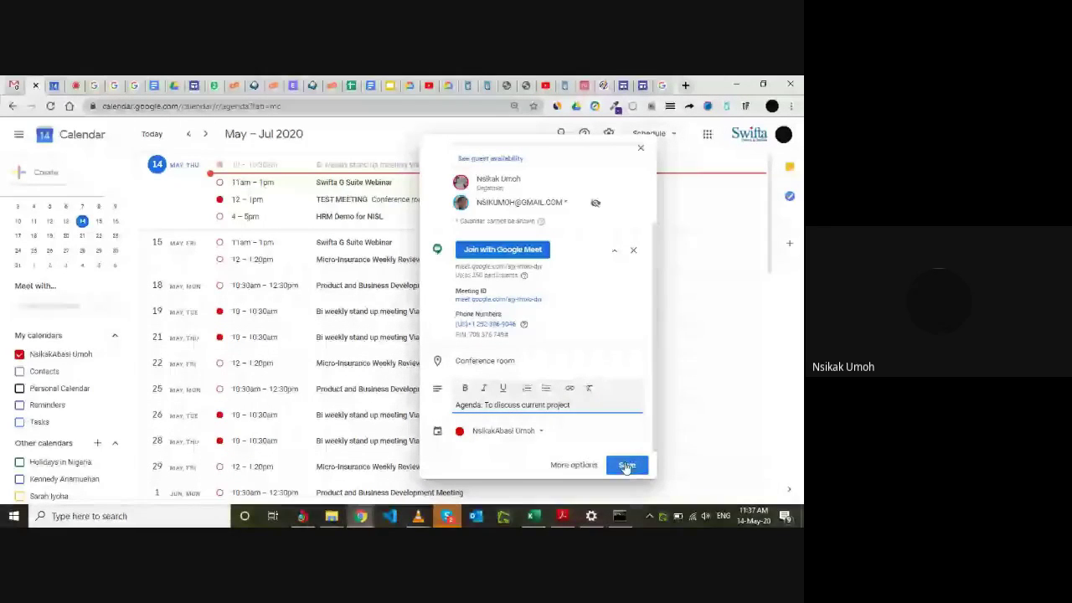
click(626, 464)
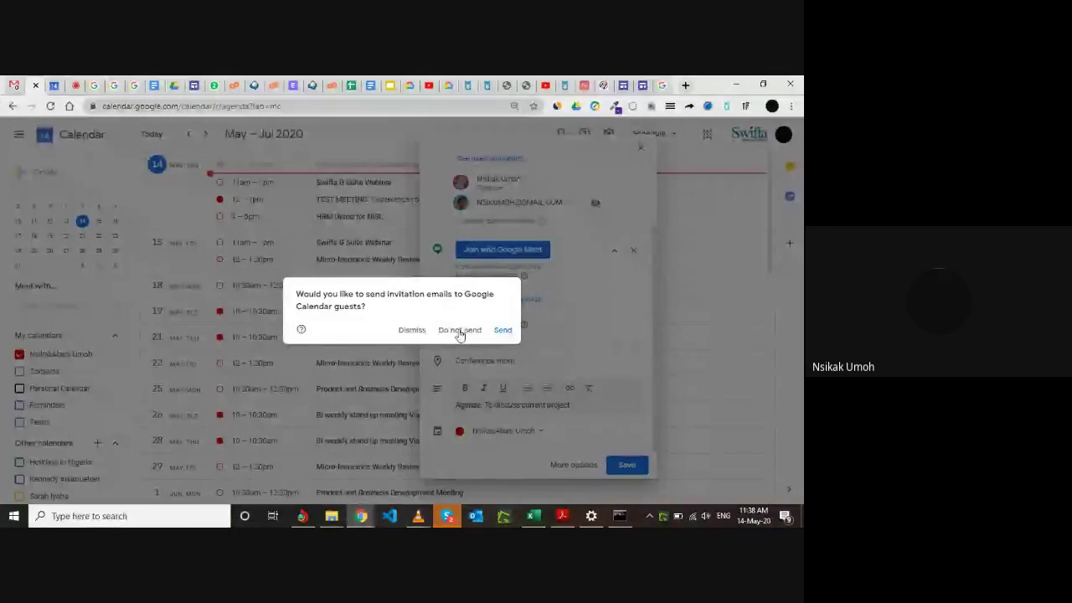
click(409, 330)
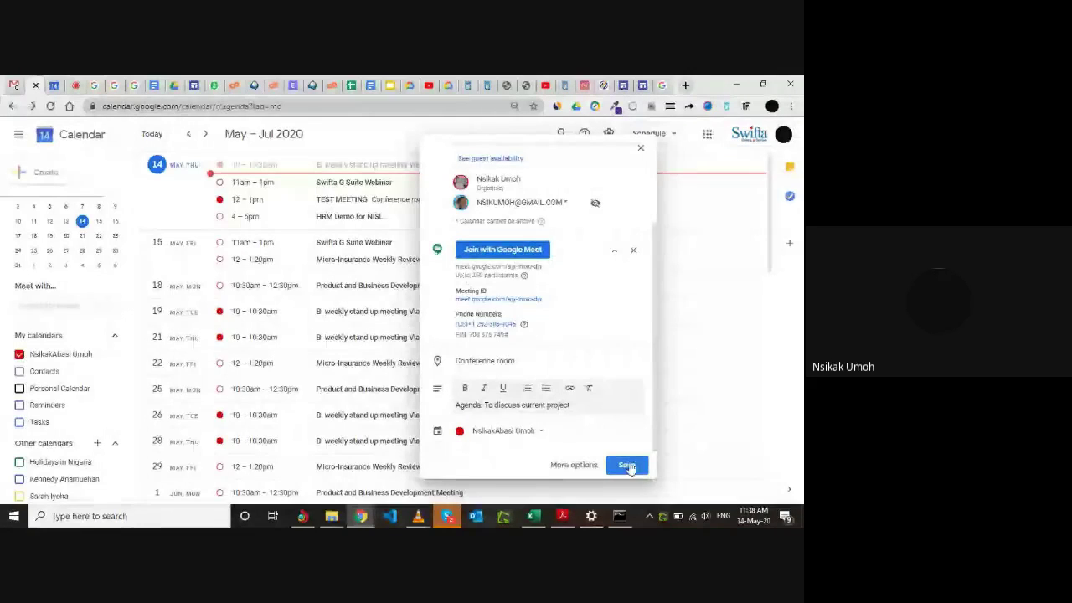
Save TEST MEETING, sending invitations and confirming the external guest invite.
click(628, 466)
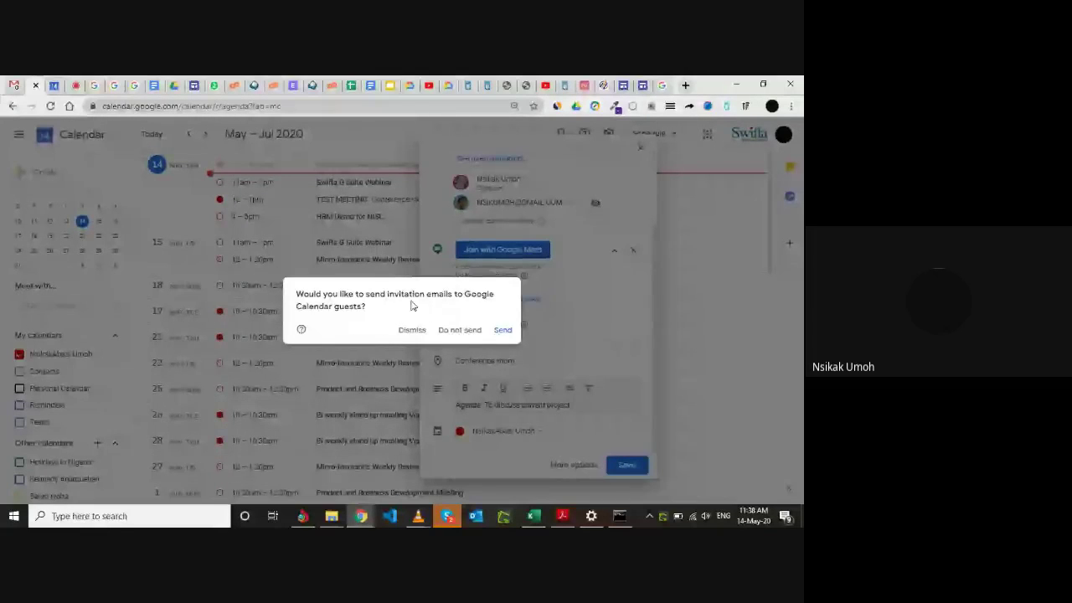
click(502, 330)
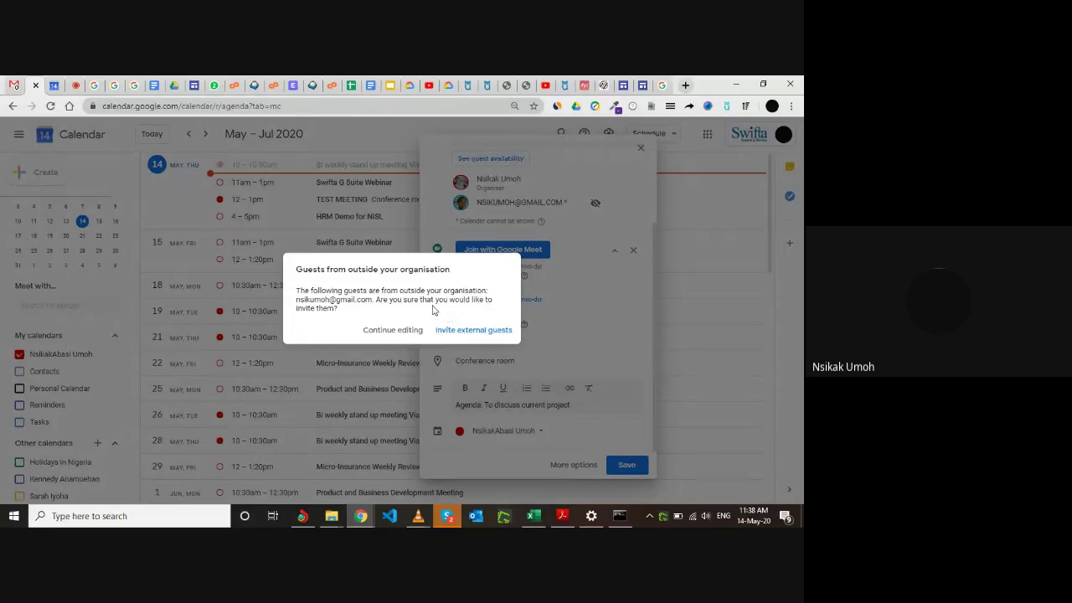
click(467, 332)
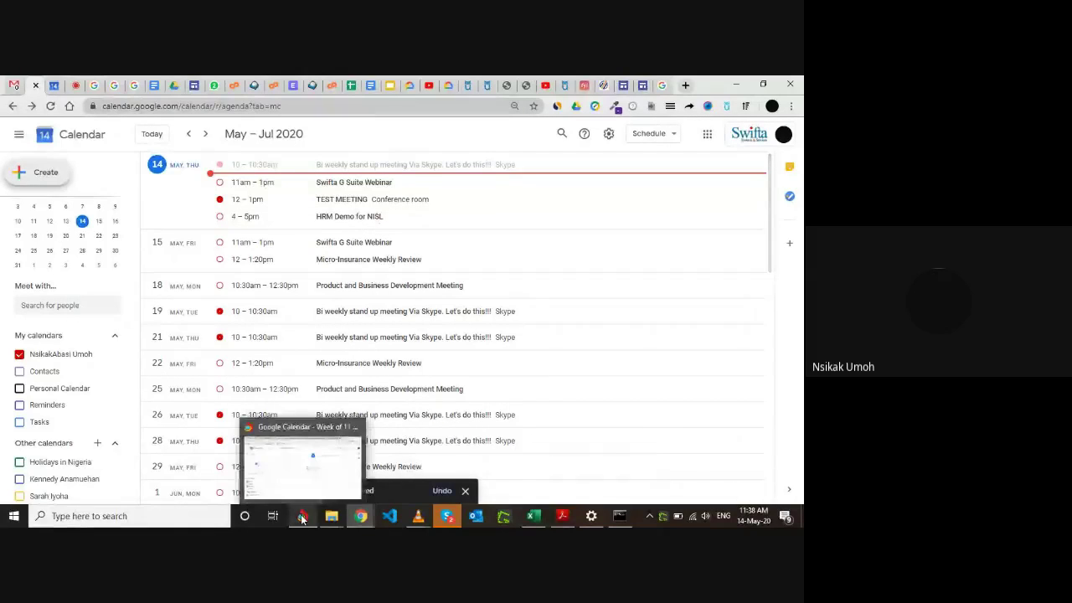
Switch to Gmail, refresh the inbox and open the TEST MEETING calendar notification.
click(303, 517)
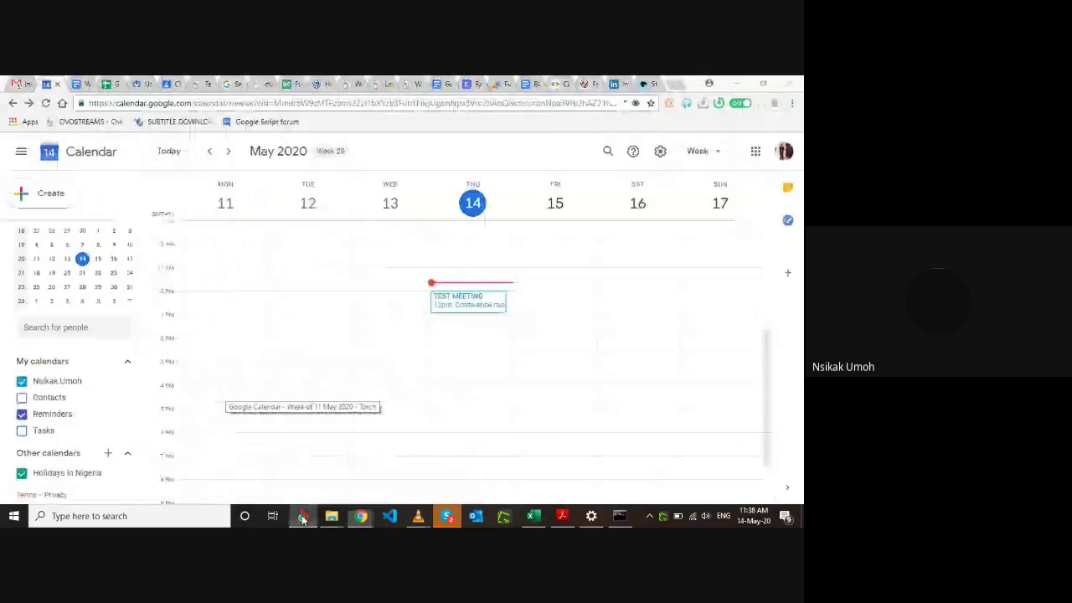
click(20, 83)
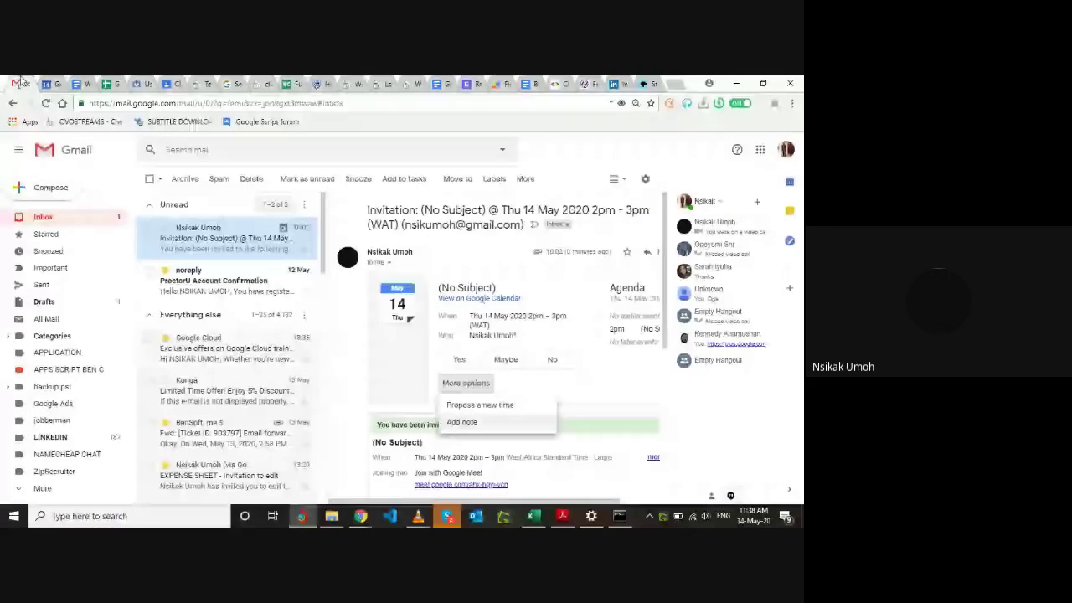
click(77, 217)
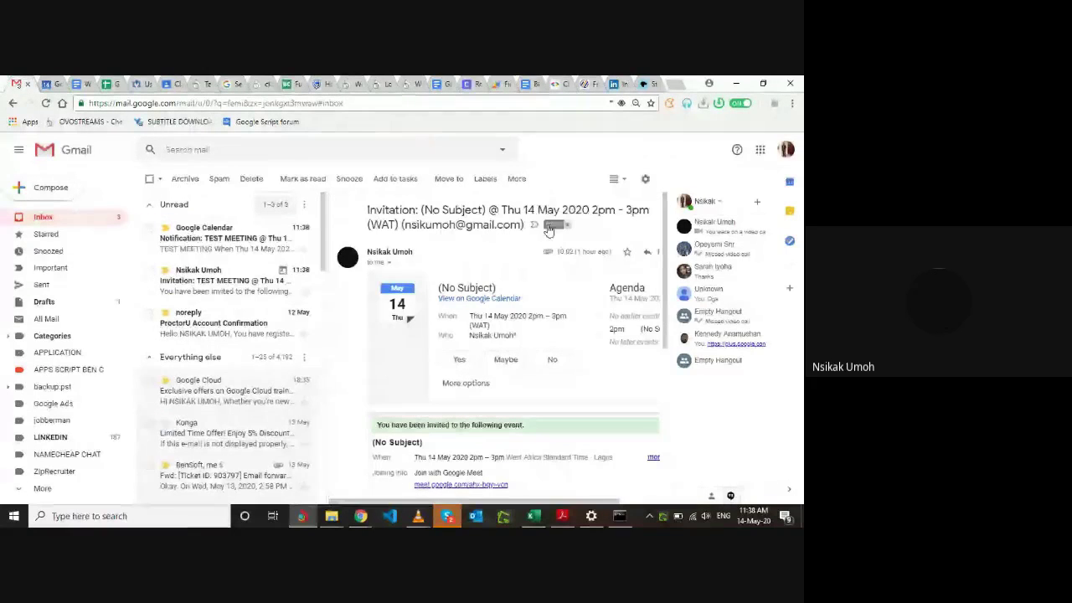
click(216, 403)
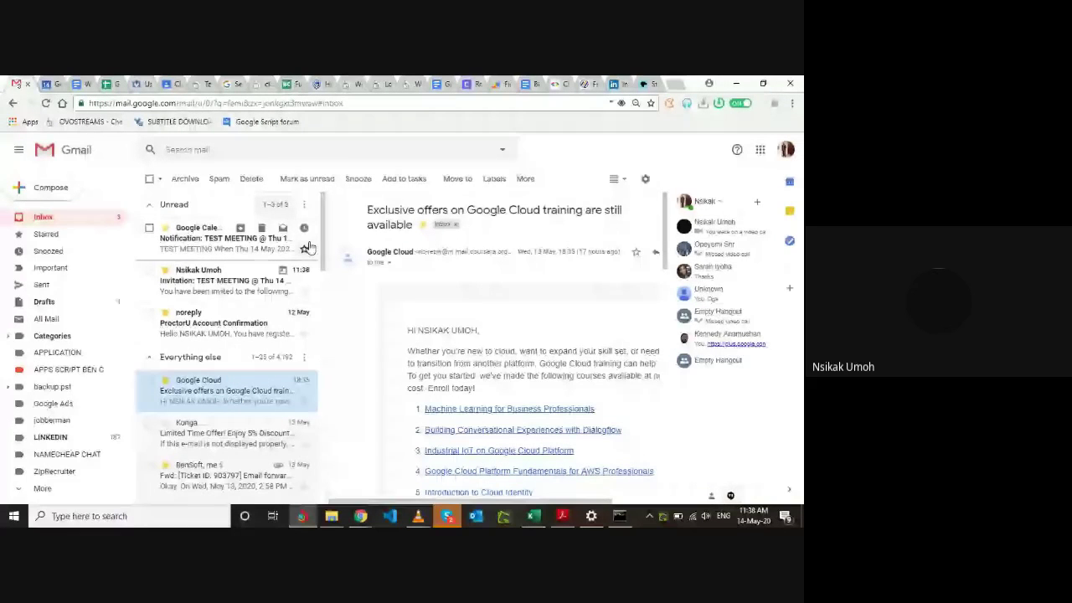
click(208, 254)
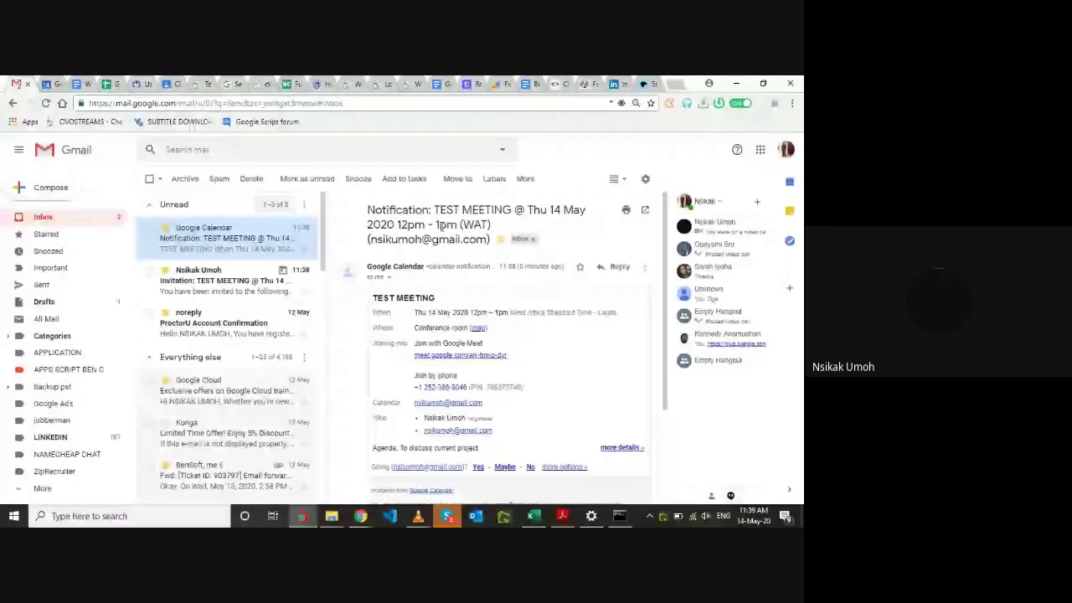
Read through the TEST MEETING notification and answer Yes to attending.
scroll(465, 363, down, 1)
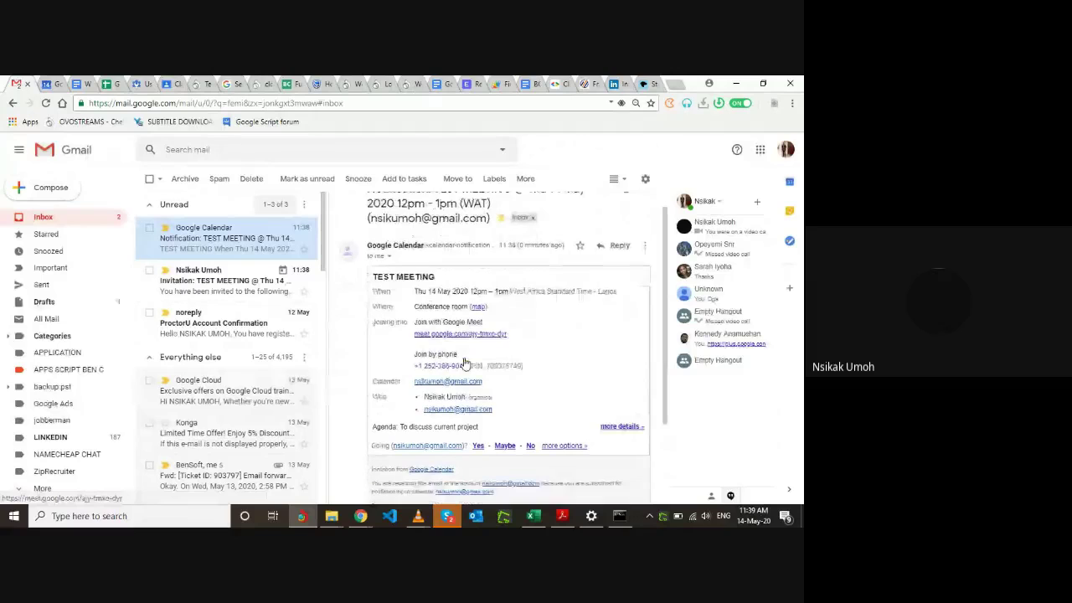
scroll(465, 362, down, 1)
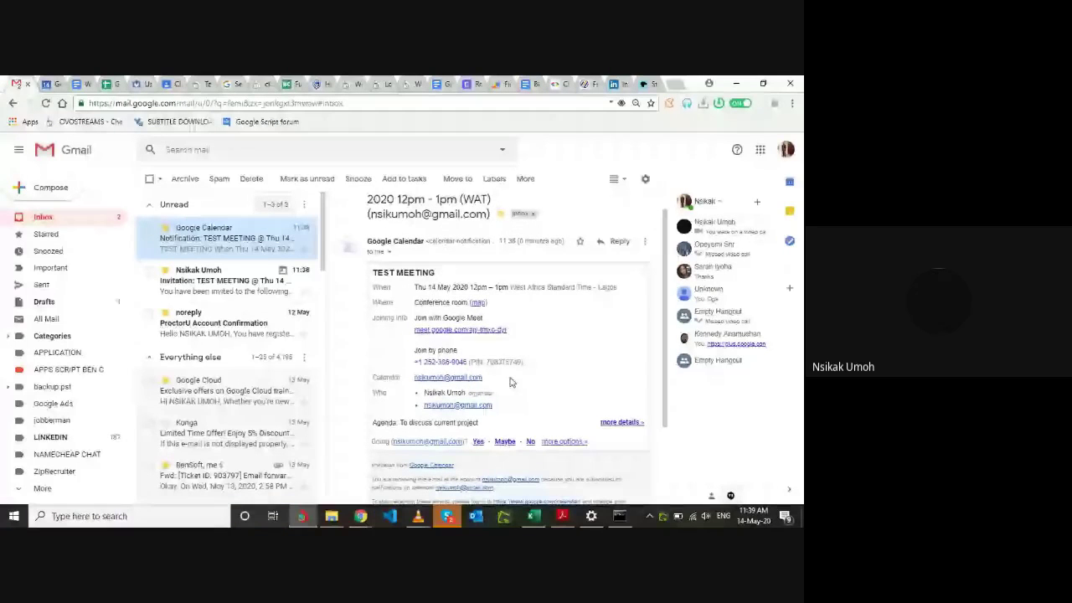
scroll(512, 381, down, 3)
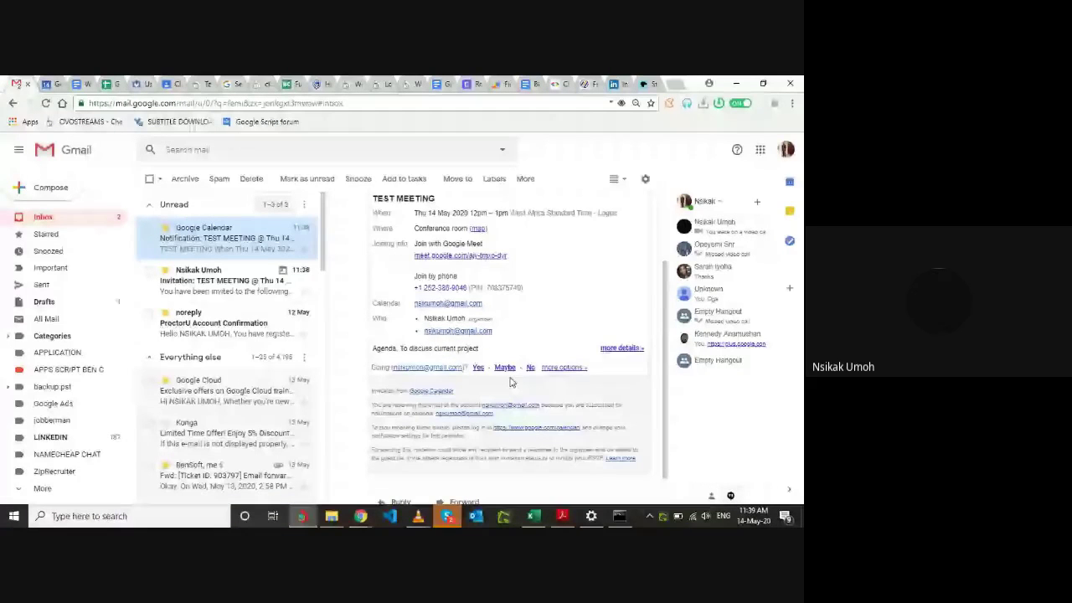
scroll(507, 377, up, 3)
scroll(468, 352, down, 2)
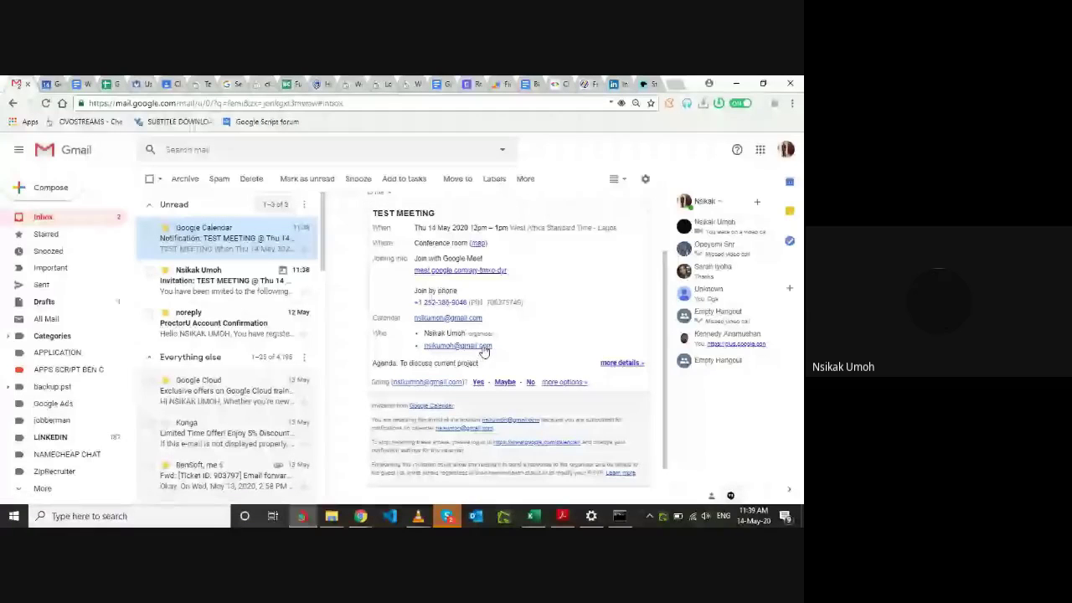
scroll(553, 340, down, 1)
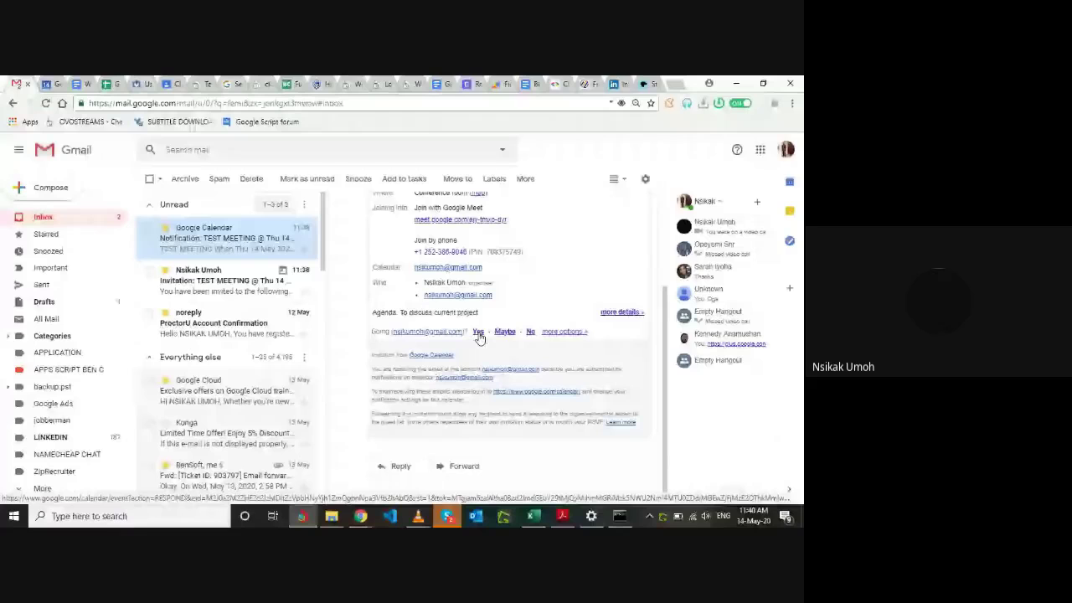
click(479, 332)
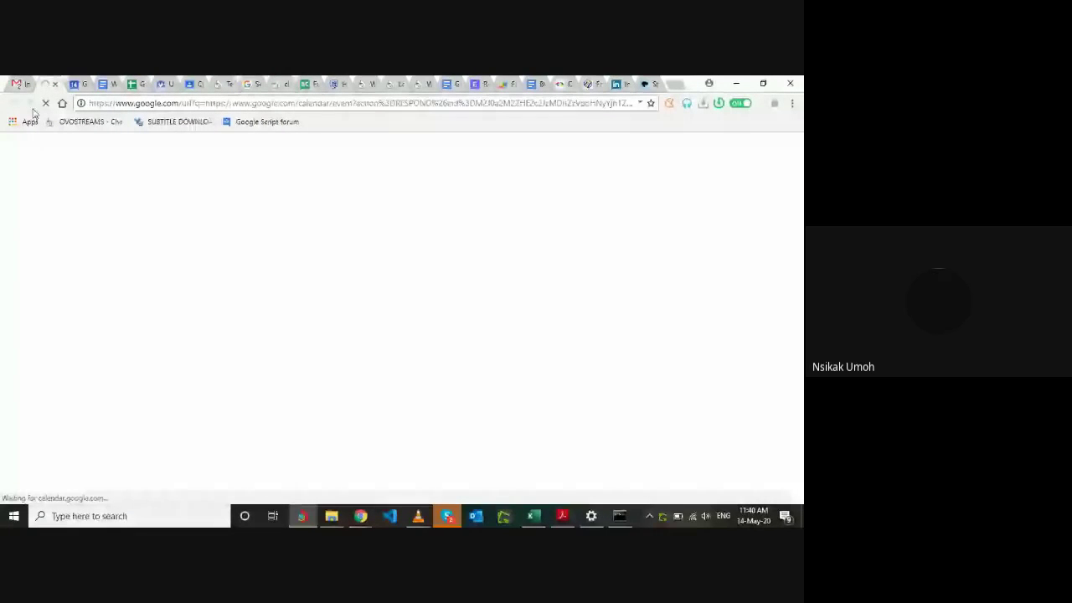
Move between Gmail and Calendar, ending on the calendar schedule window.
click(20, 84)
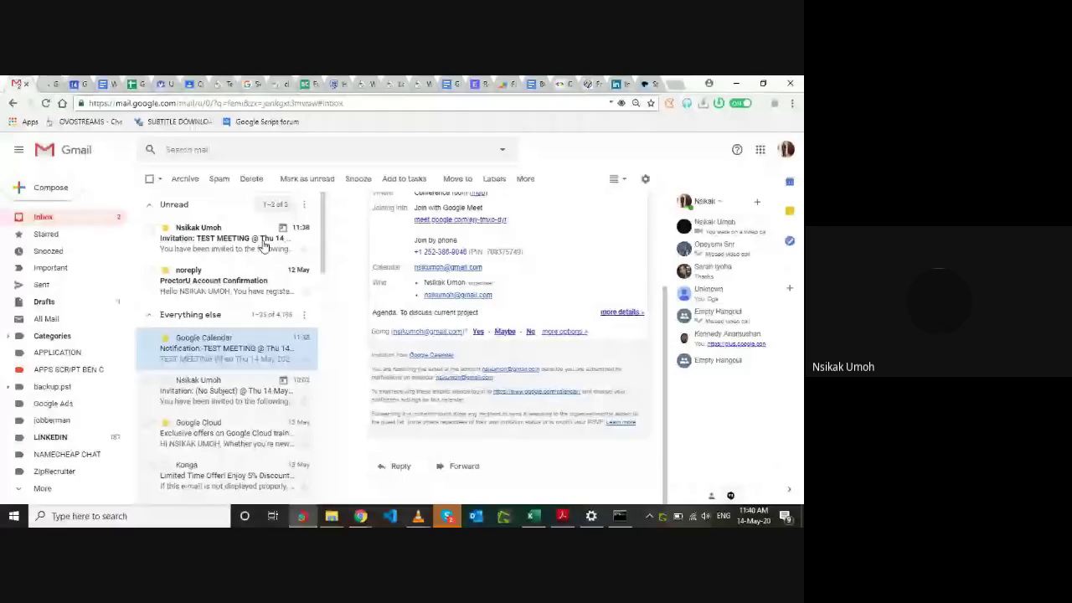
click(41, 84)
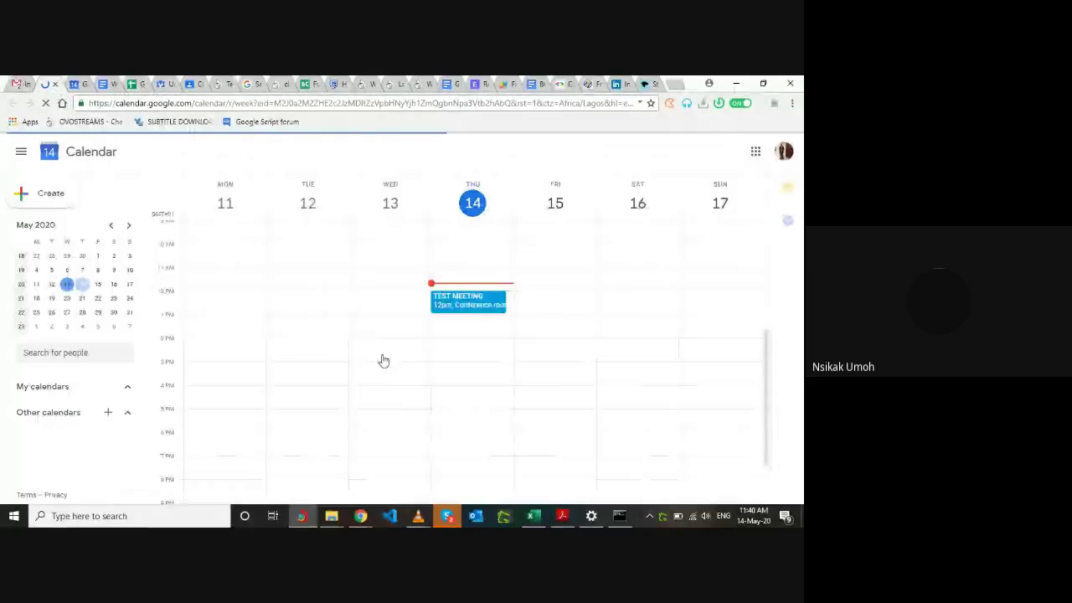
key(ctrl+shift+Tab)
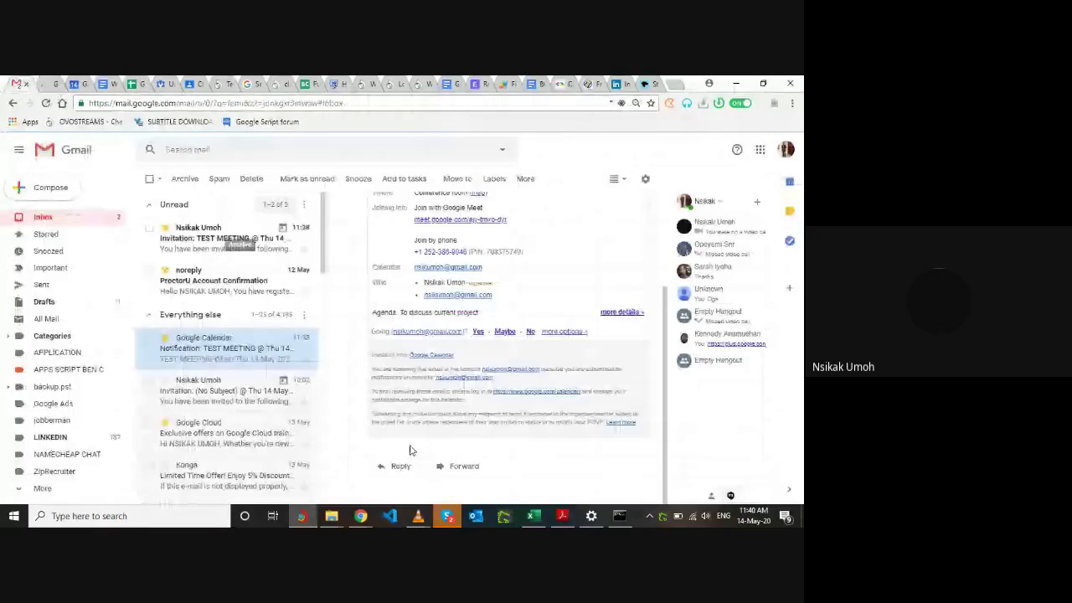
key(alt+Tab)
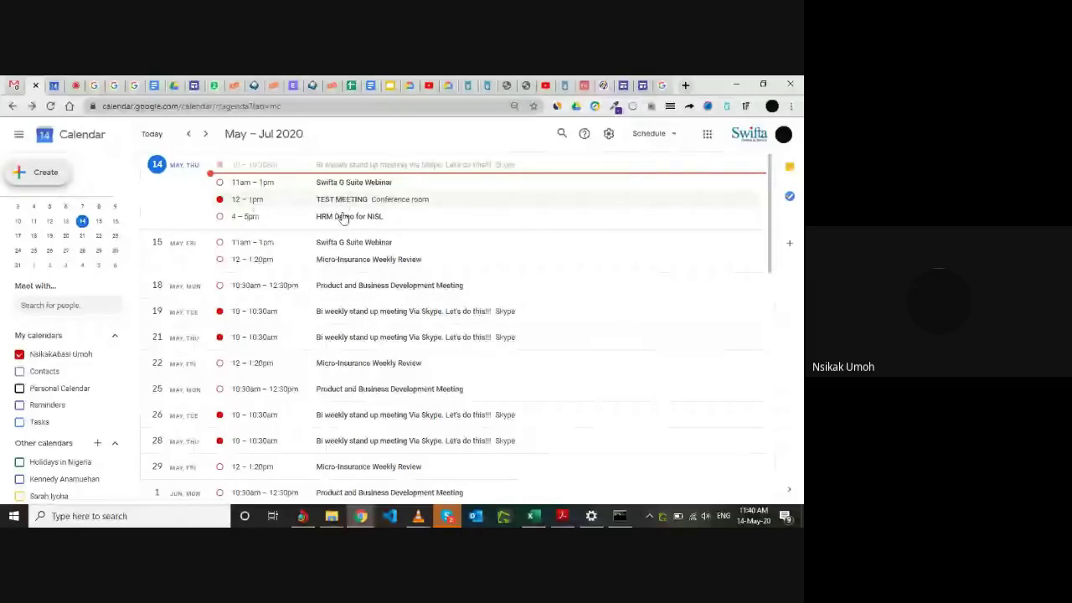
Open the TEST MEETING event popup and join its Google Meet call.
click(342, 208)
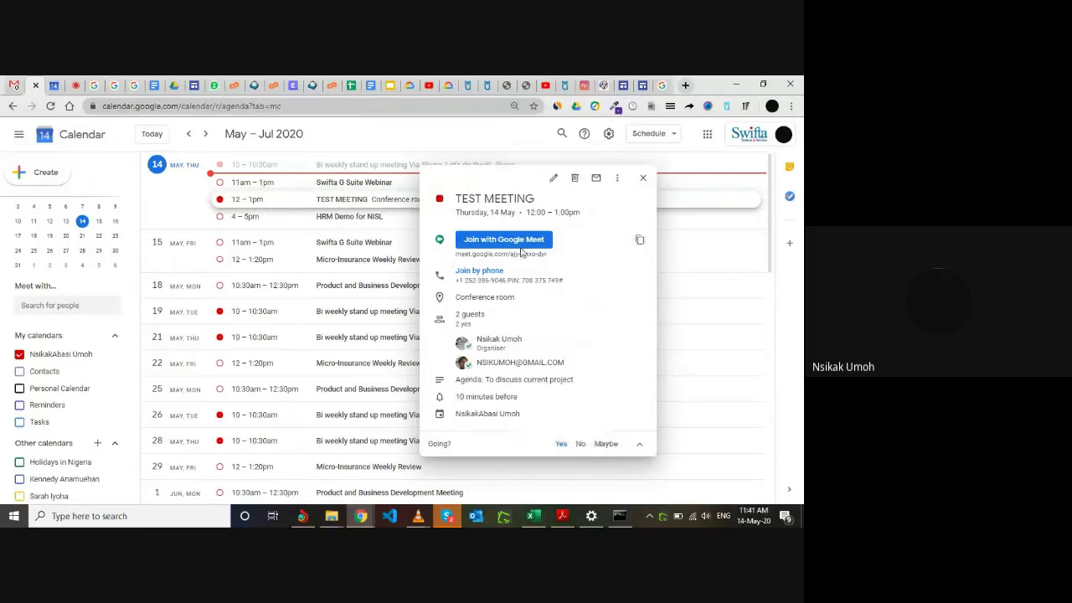
click(548, 239)
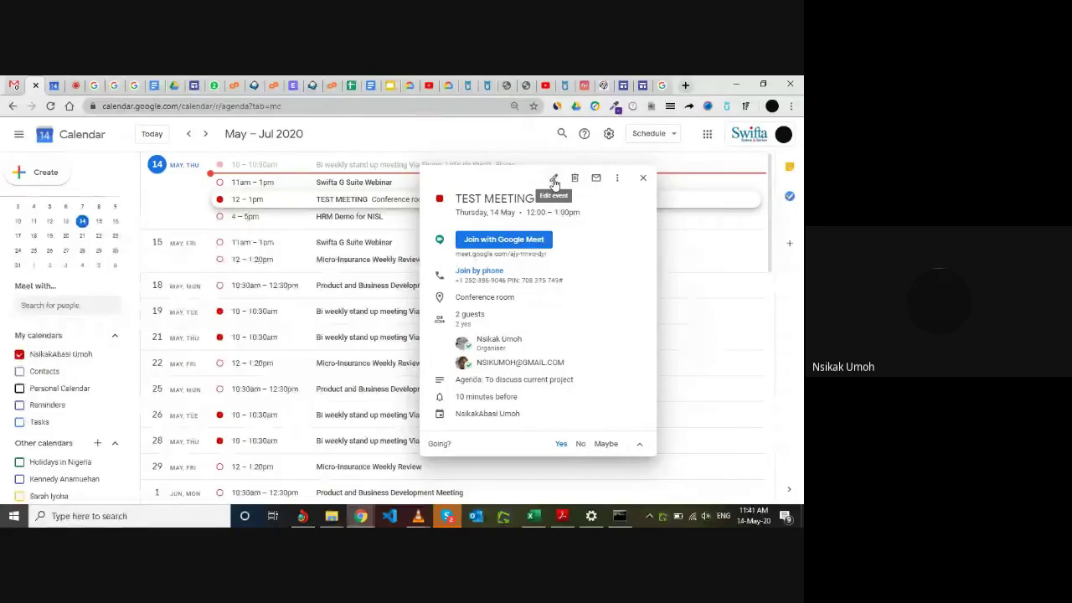
Open TEST MEETING in the full event editor via the pencil icon.
click(555, 182)
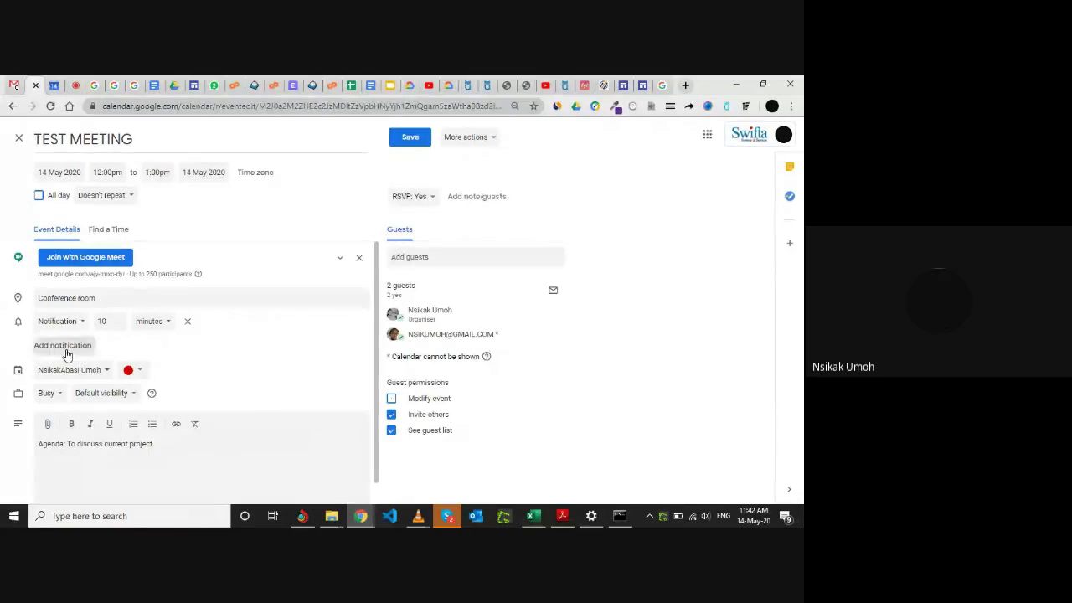
Add another 10-minute notification below the existing reminder on TEST MEETING.
click(67, 355)
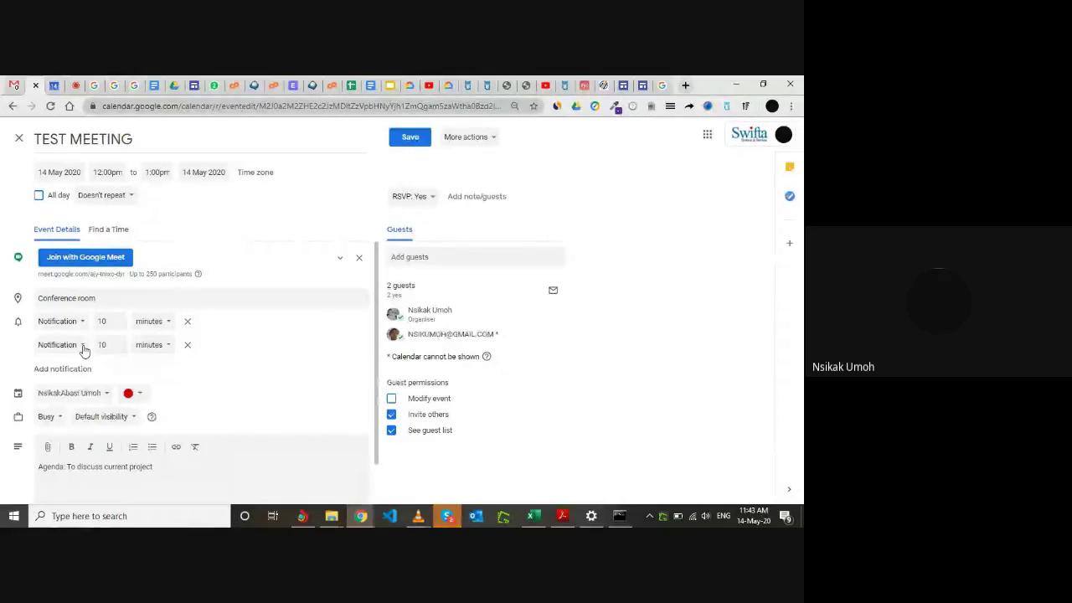
Change the second reminder into a 1-hour email reminder.
click(83, 347)
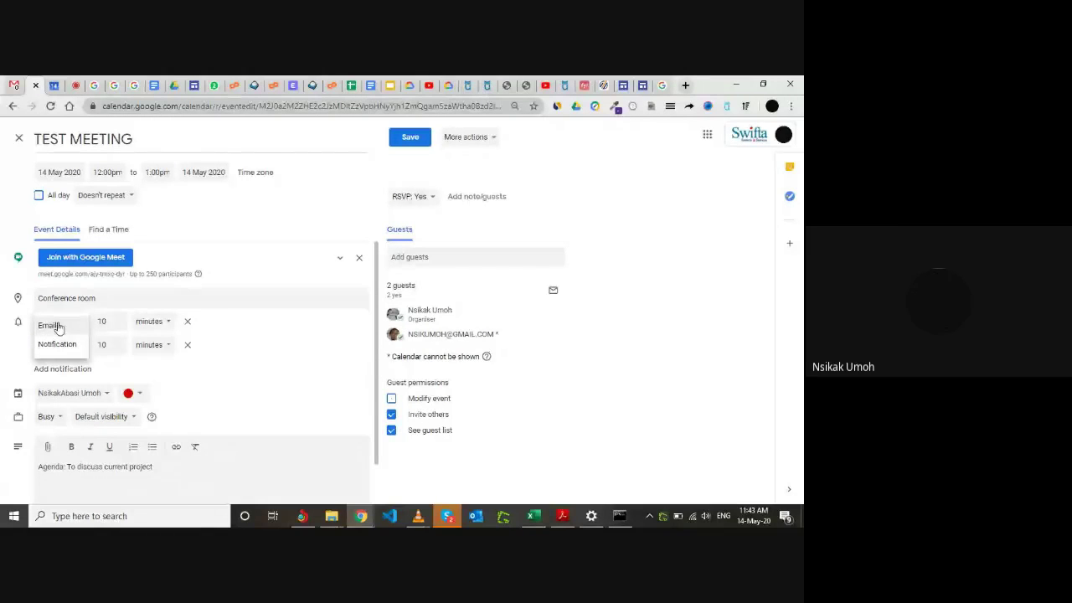
click(55, 327)
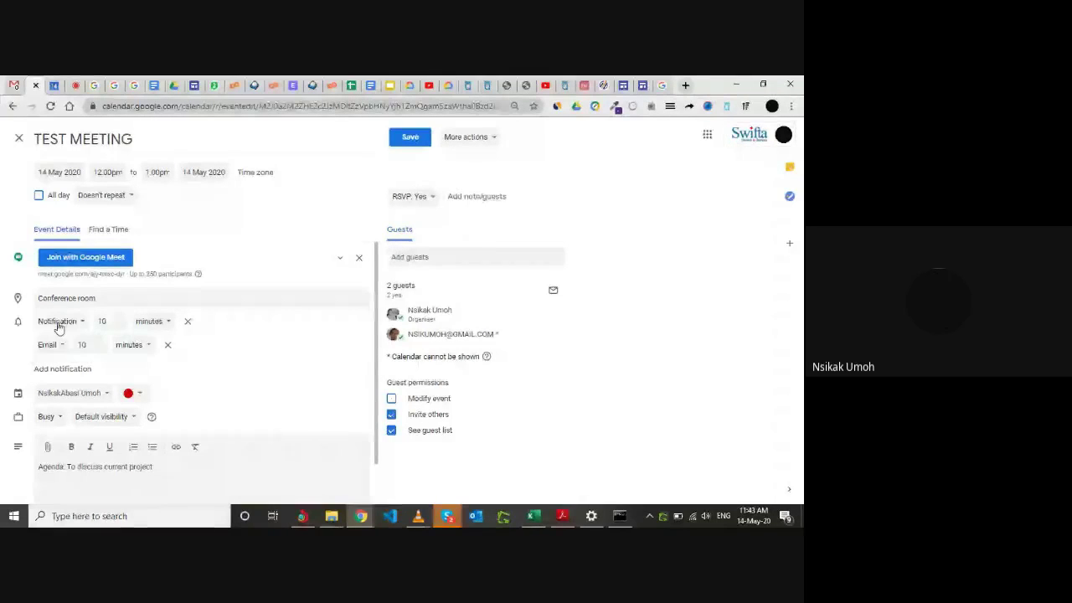
click(144, 348)
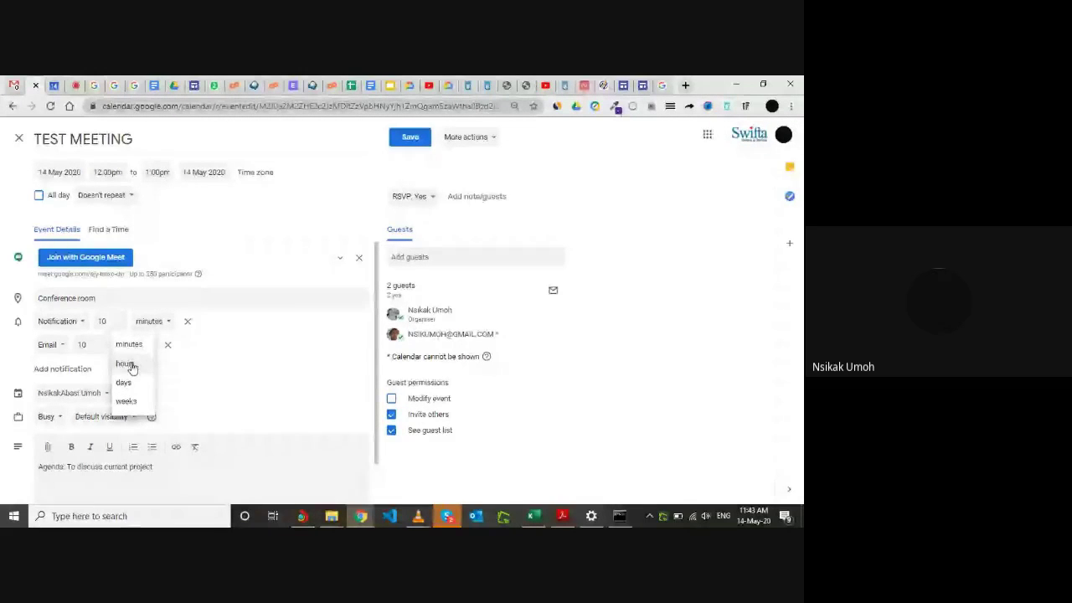
click(125, 364)
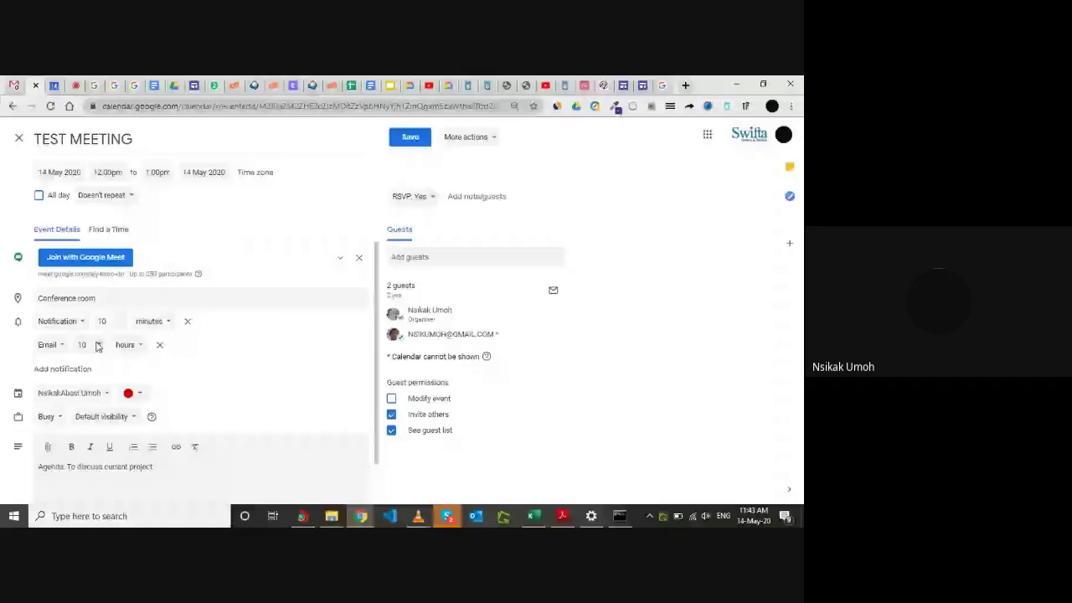
click(94, 346)
key(BackSpace)
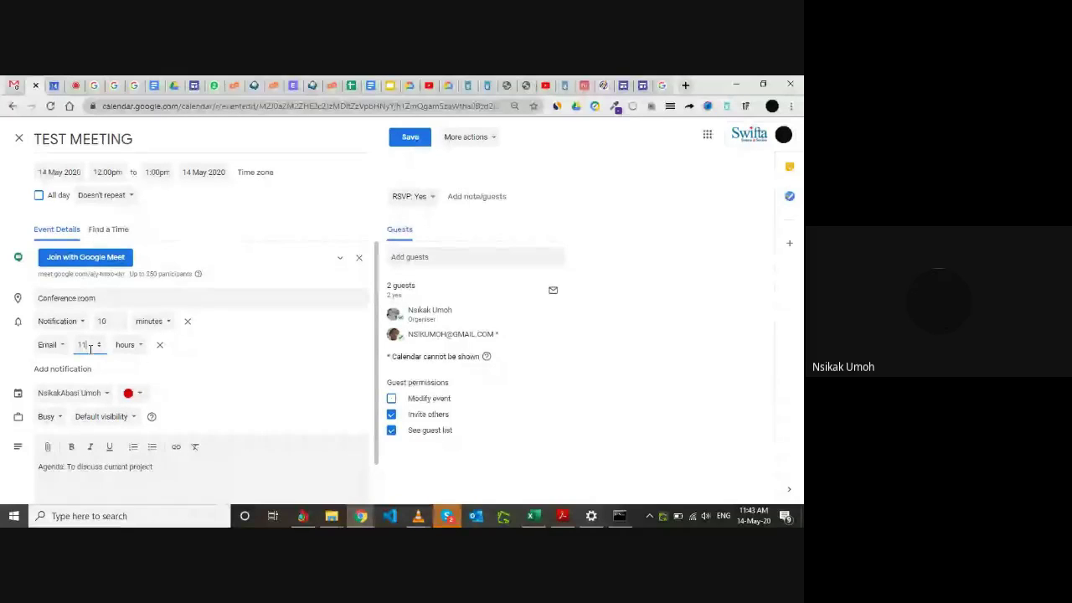
click(227, 356)
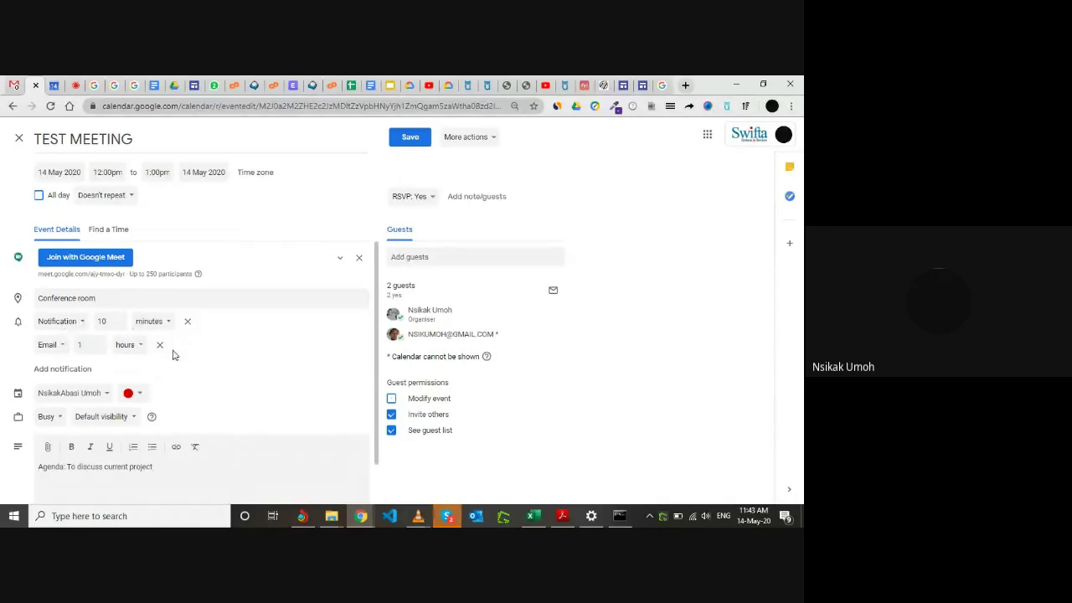
Add three more 10-minute notifications, then delete them and the email reminder, leaving one.
click(60, 370)
click(74, 391)
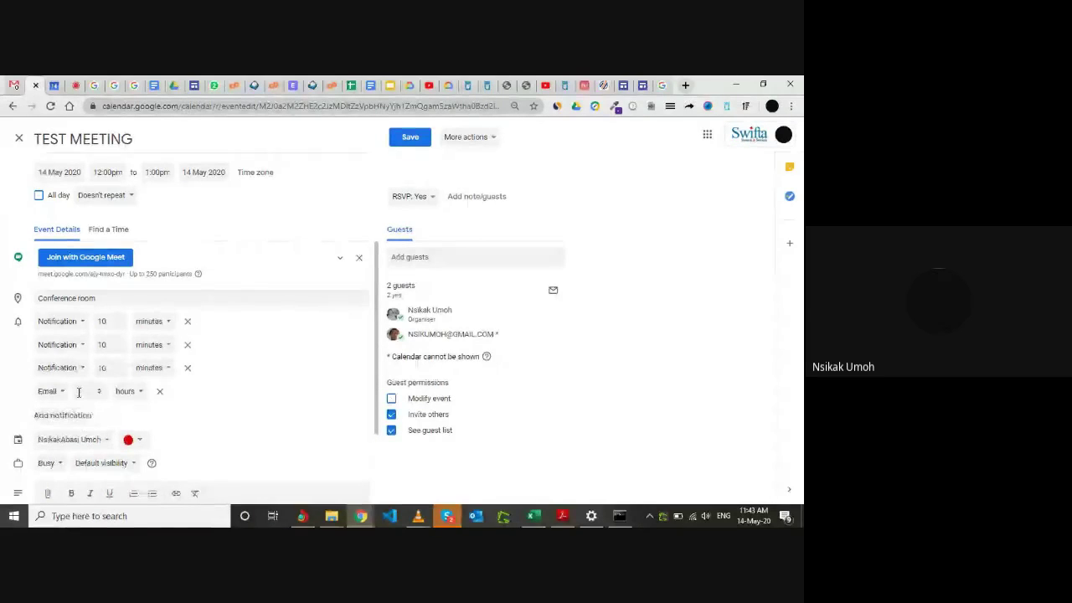
click(72, 418)
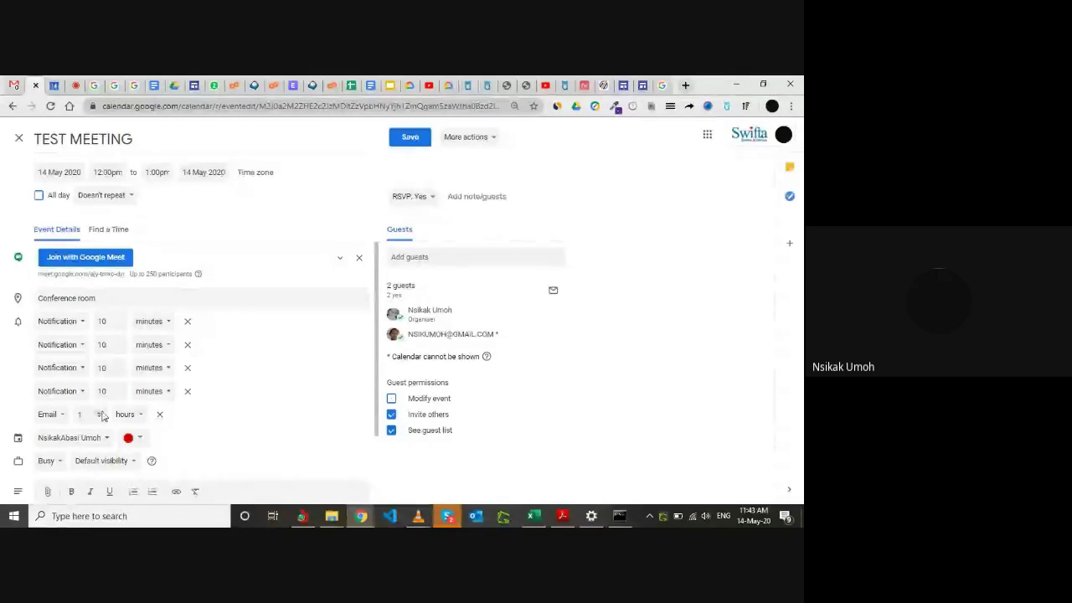
click(159, 413)
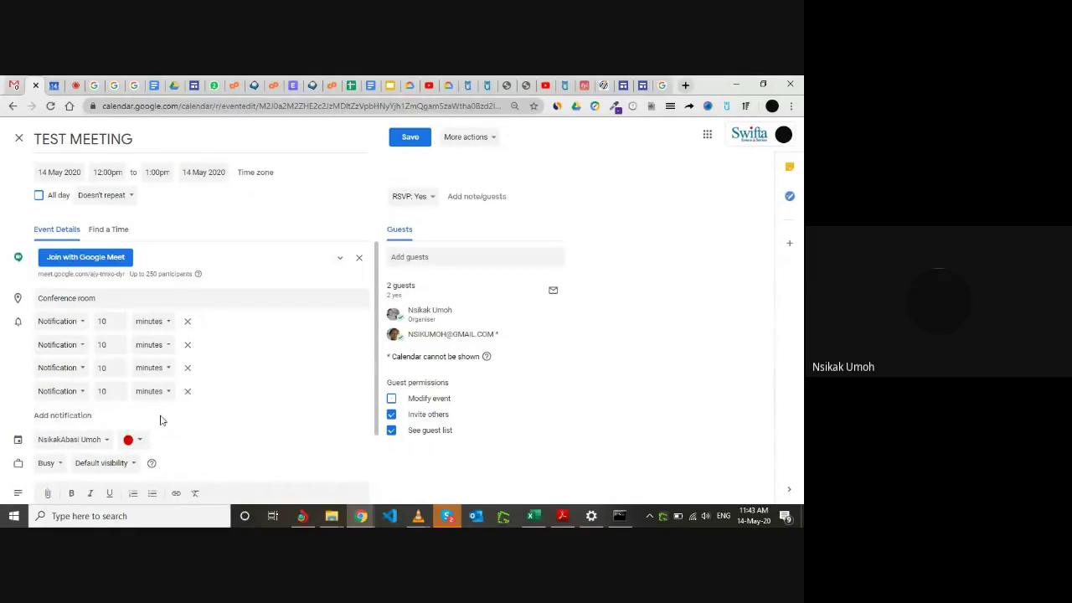
click(188, 391)
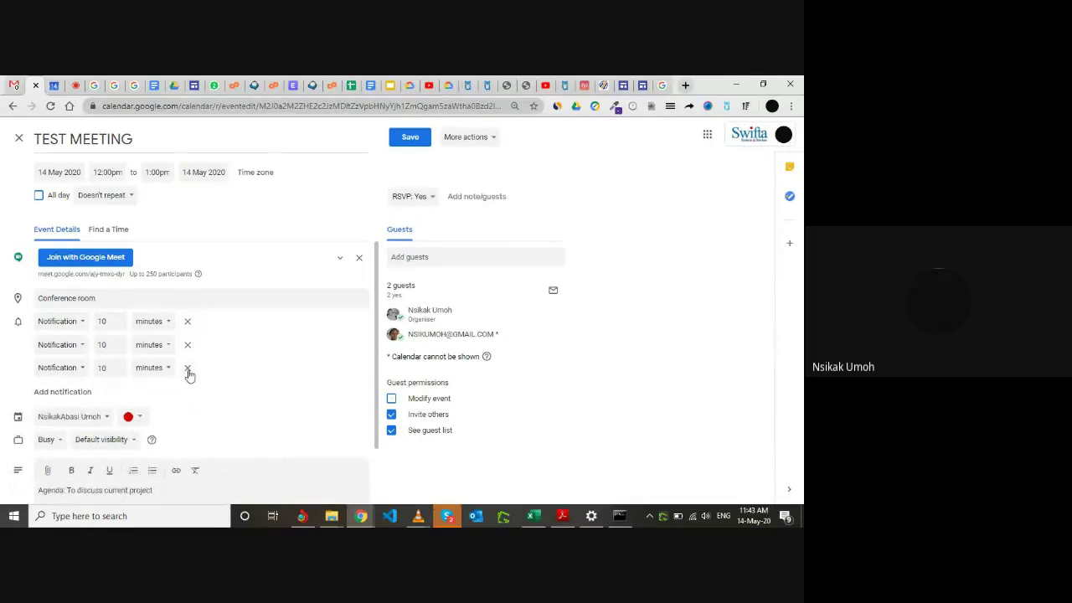
click(187, 369)
click(188, 346)
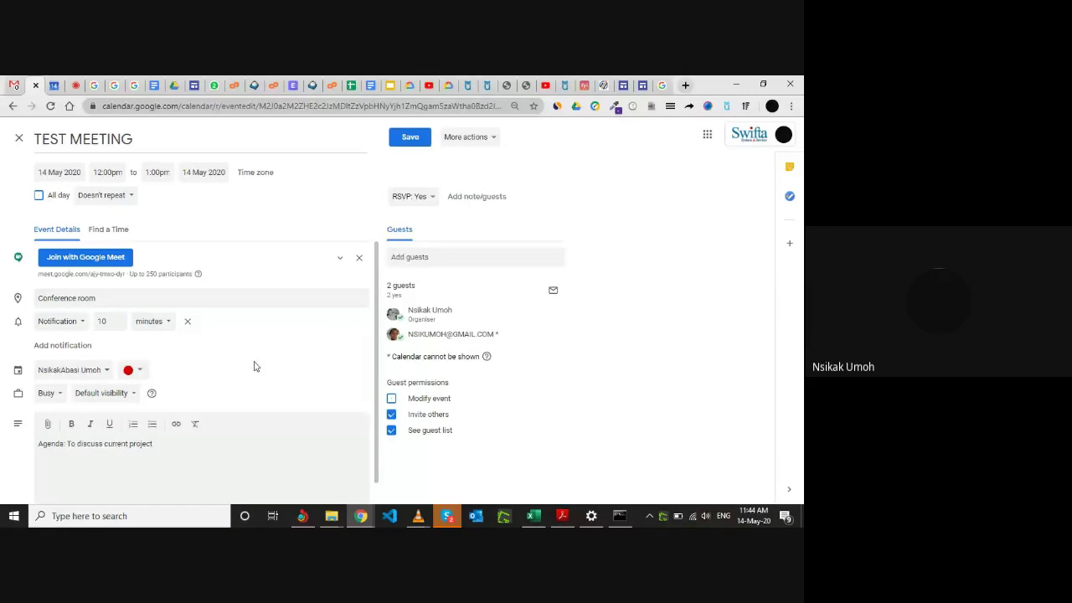
scroll(256, 366, down, 1)
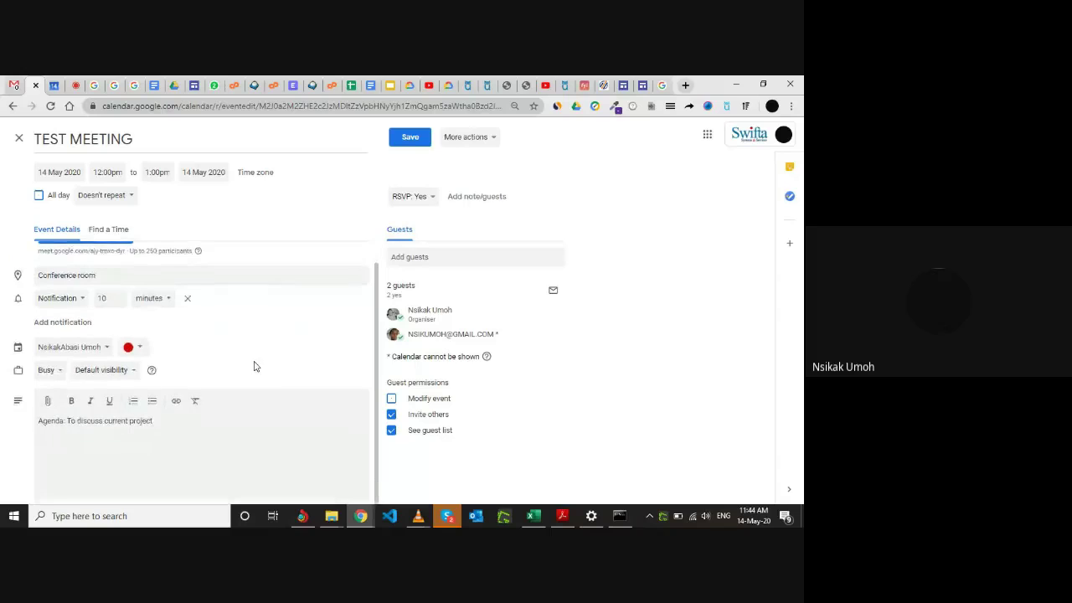
click(141, 350)
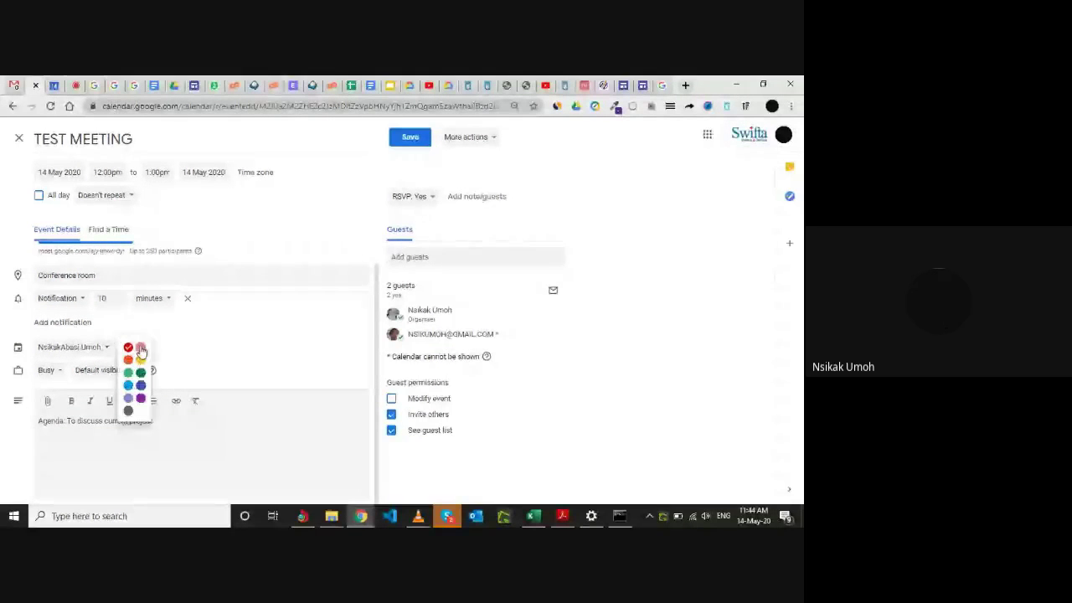
click(211, 342)
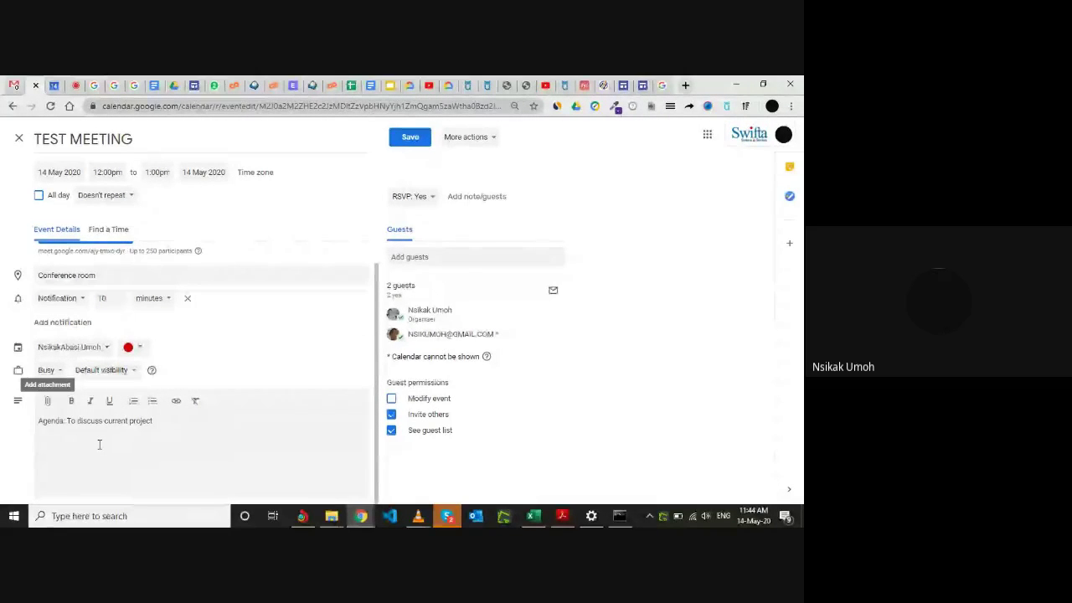
From the attachment picker, browse My Drive, then choose Upload and select files from the device.
click(48, 406)
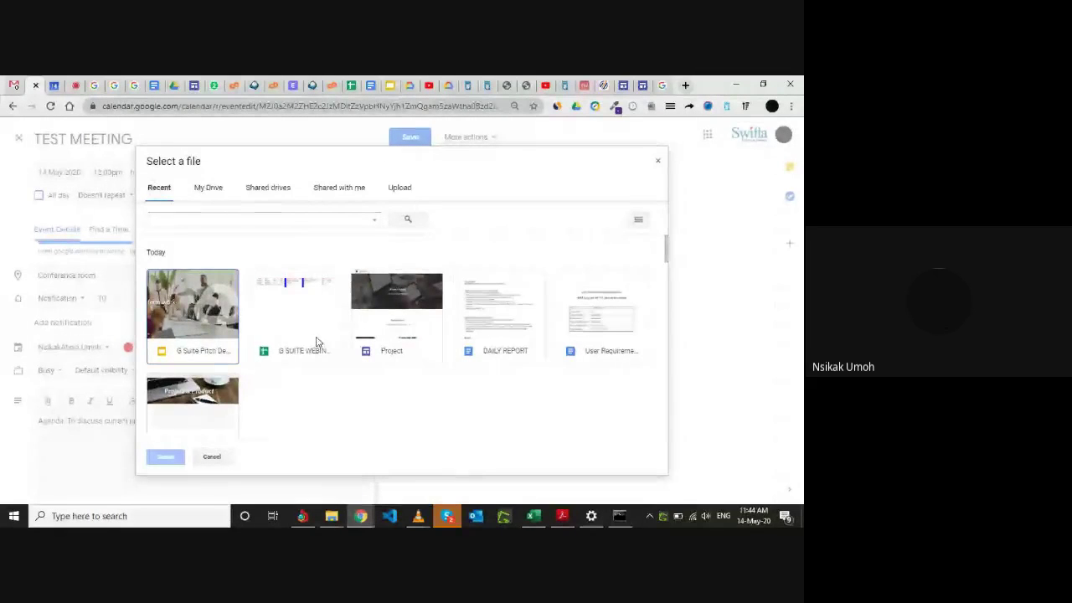
click(209, 189)
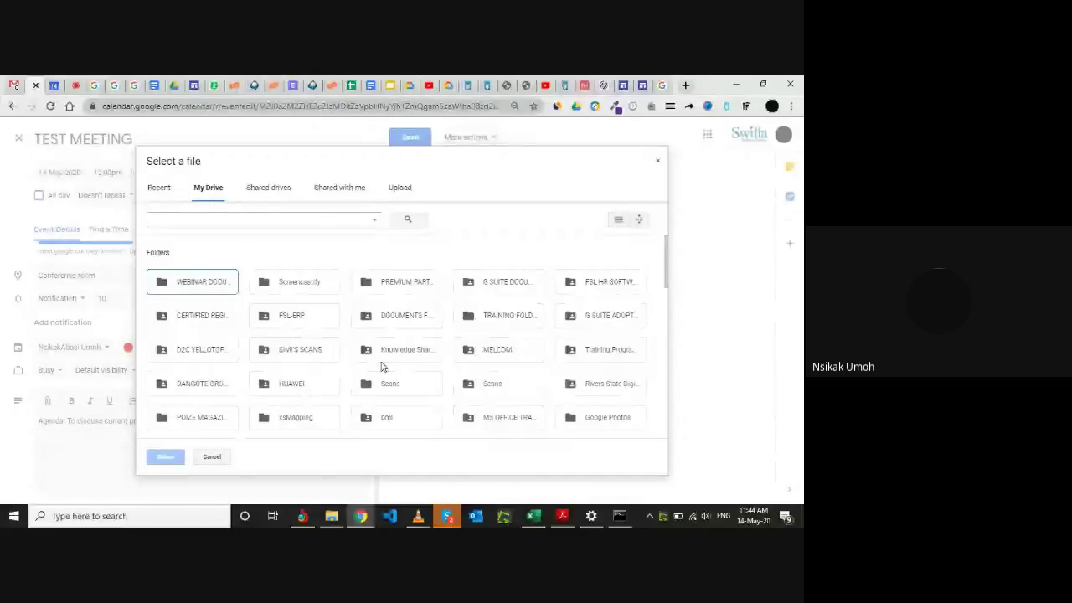
scroll(381, 366, down, 8)
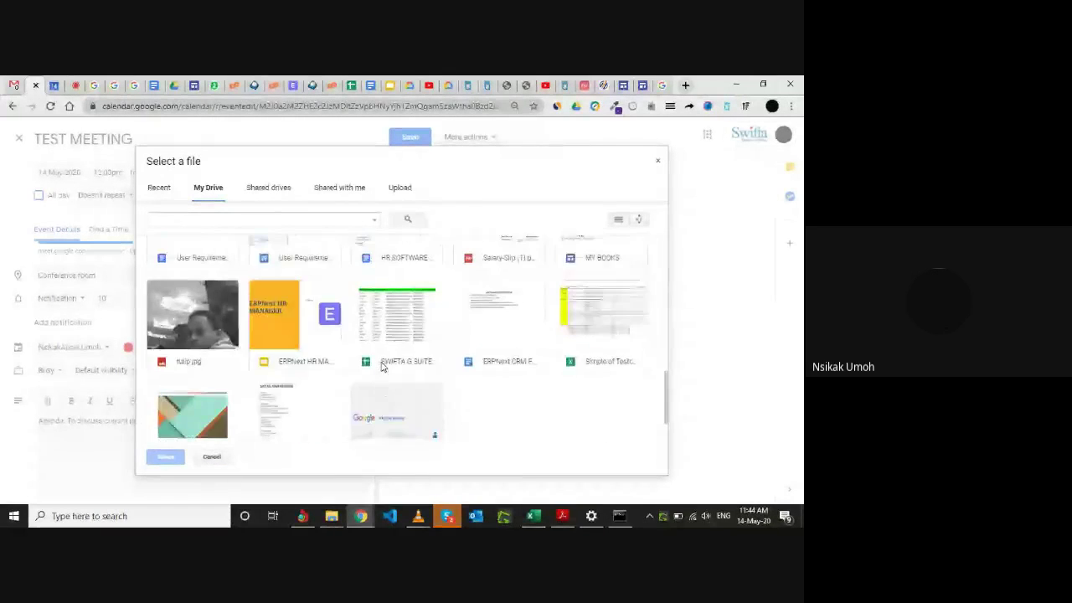
scroll(381, 366, up, 3)
click(400, 191)
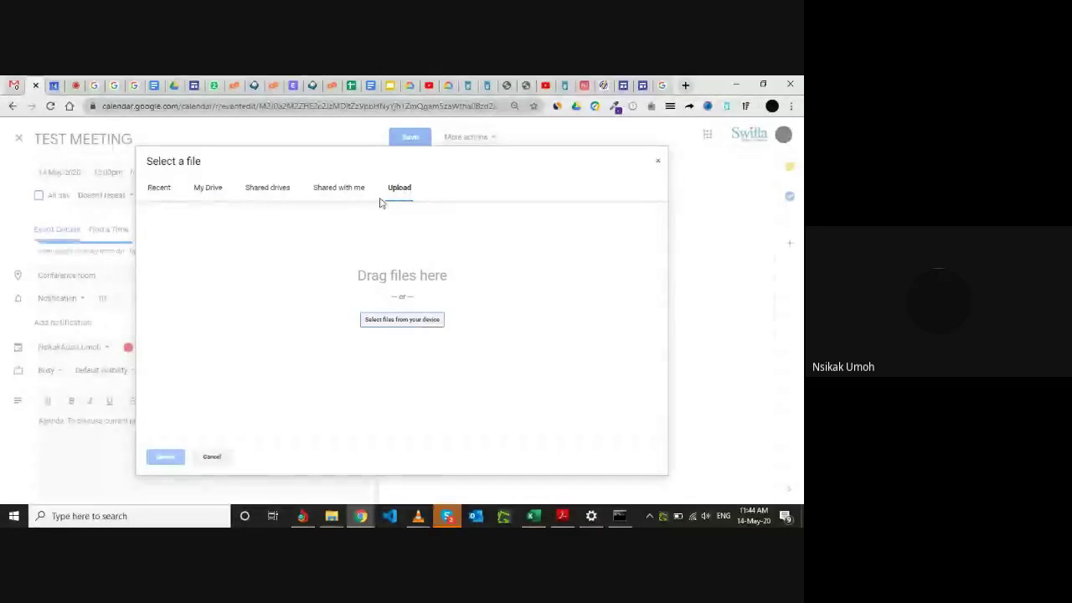
click(407, 325)
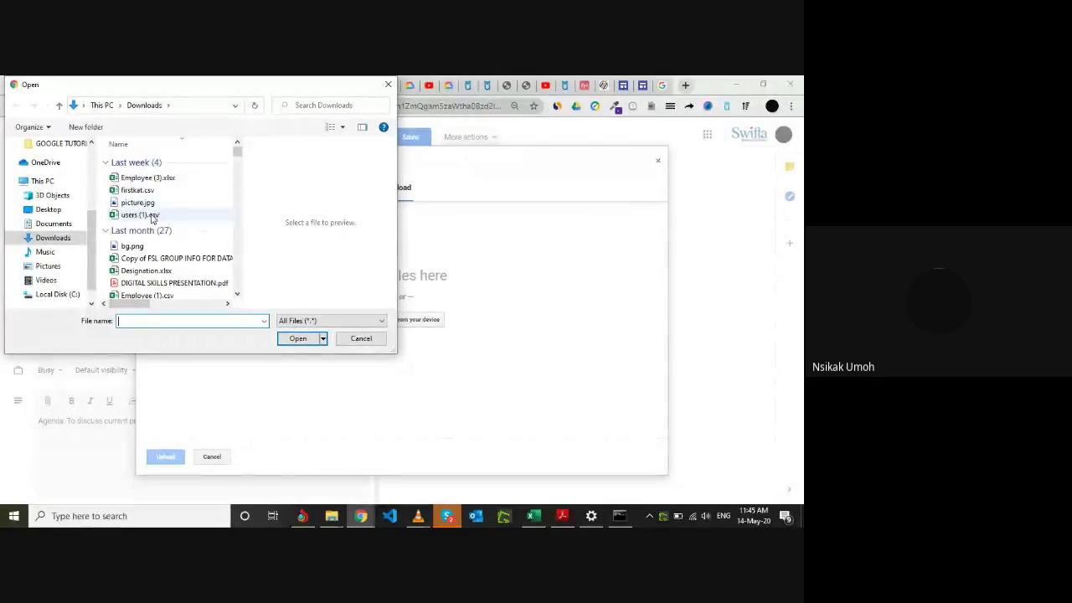
Pick Employee (3).xlsx from Downloads and upload it as the meeting attachment.
click(155, 214)
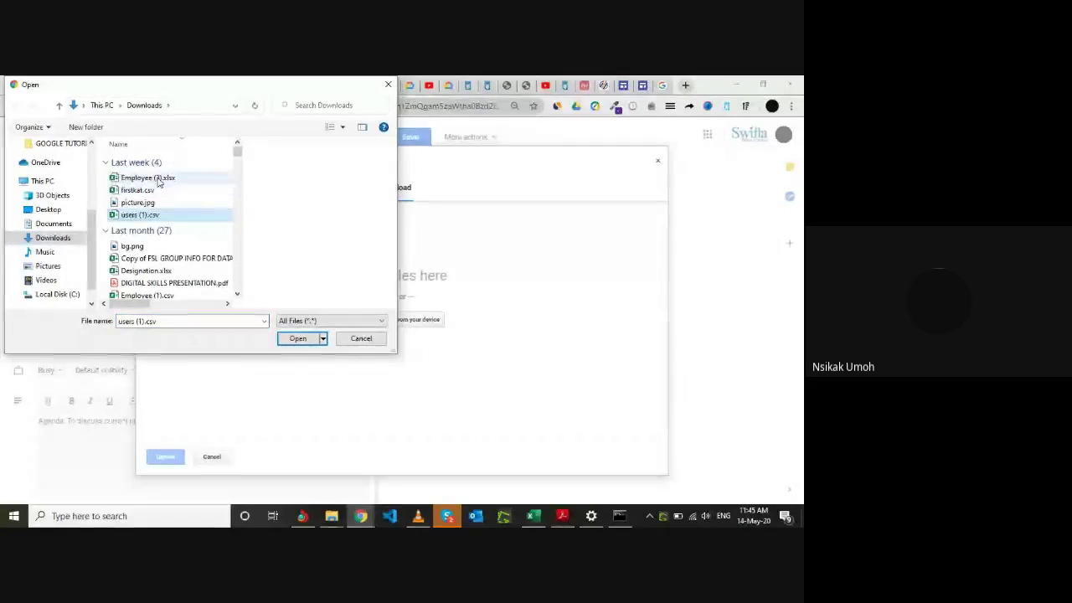
click(146, 179)
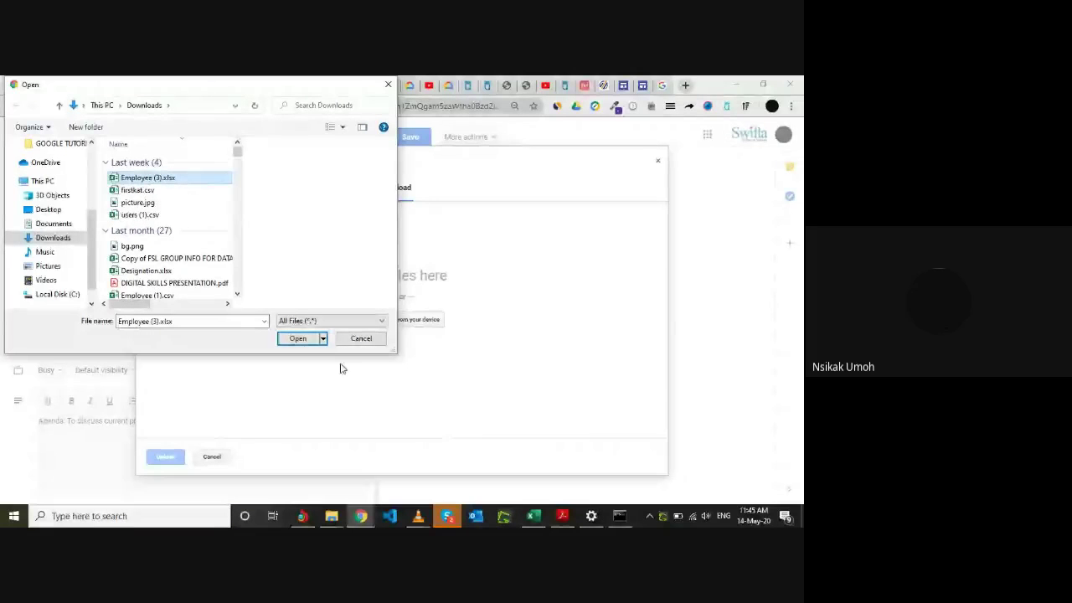
click(299, 339)
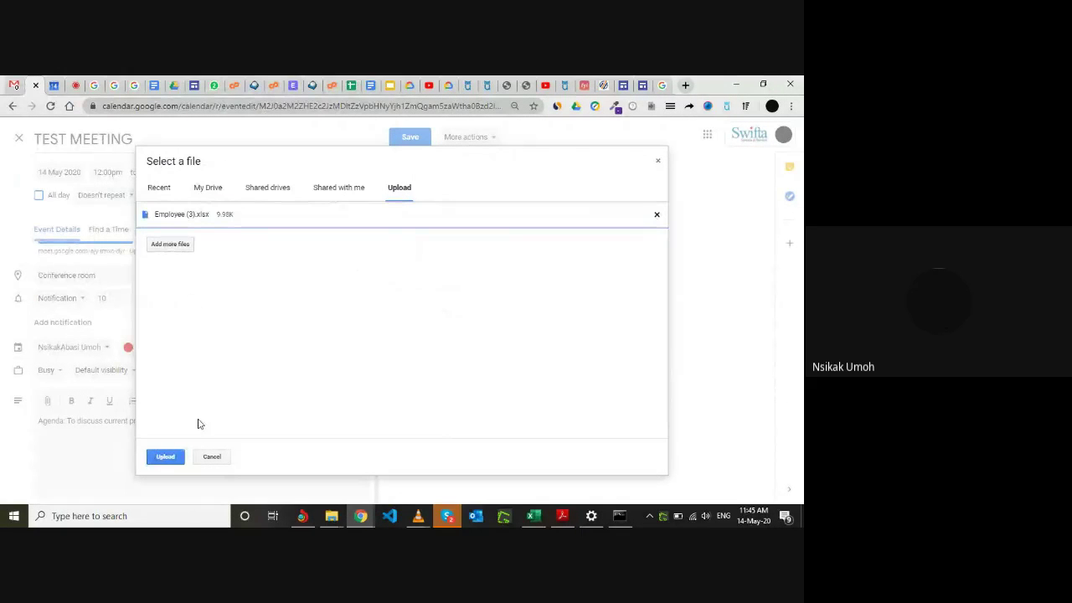
click(173, 456)
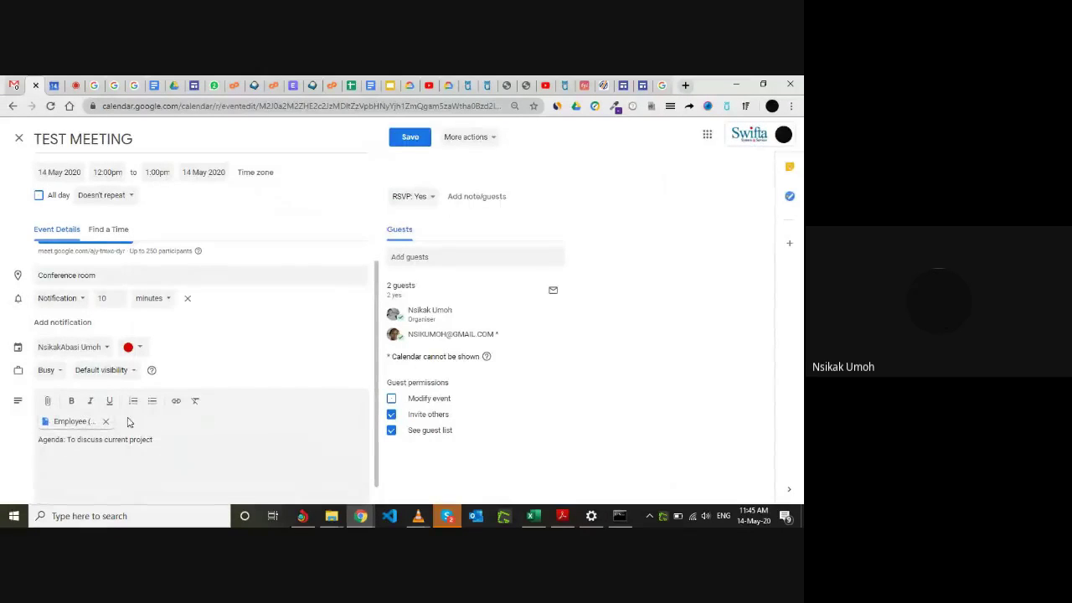
Wait for the Employee attachment chip, then click into the agenda description.
drag(54, 424, 143, 424)
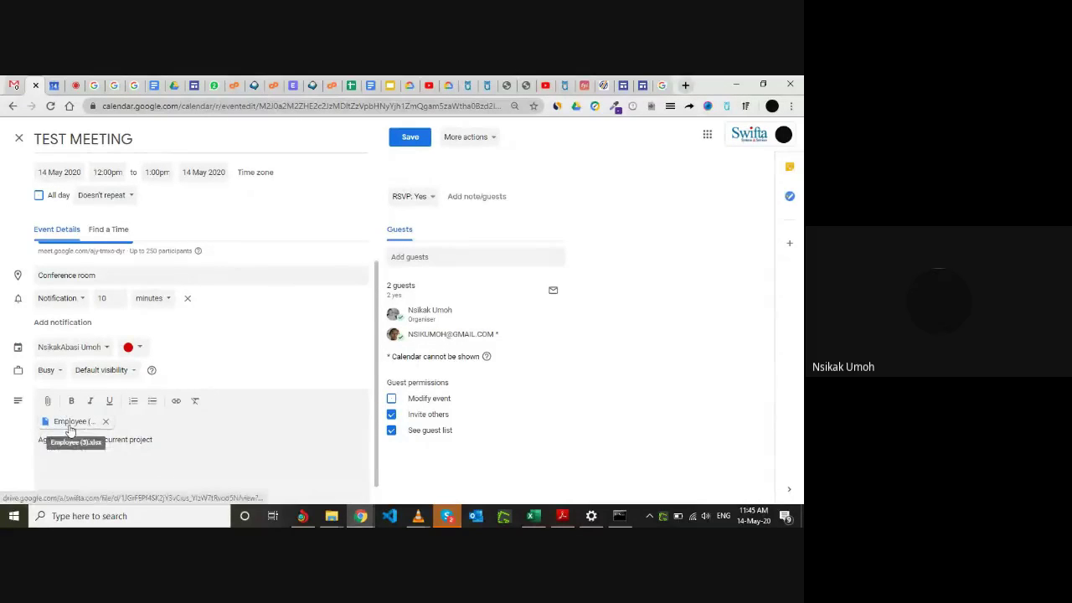
click(177, 446)
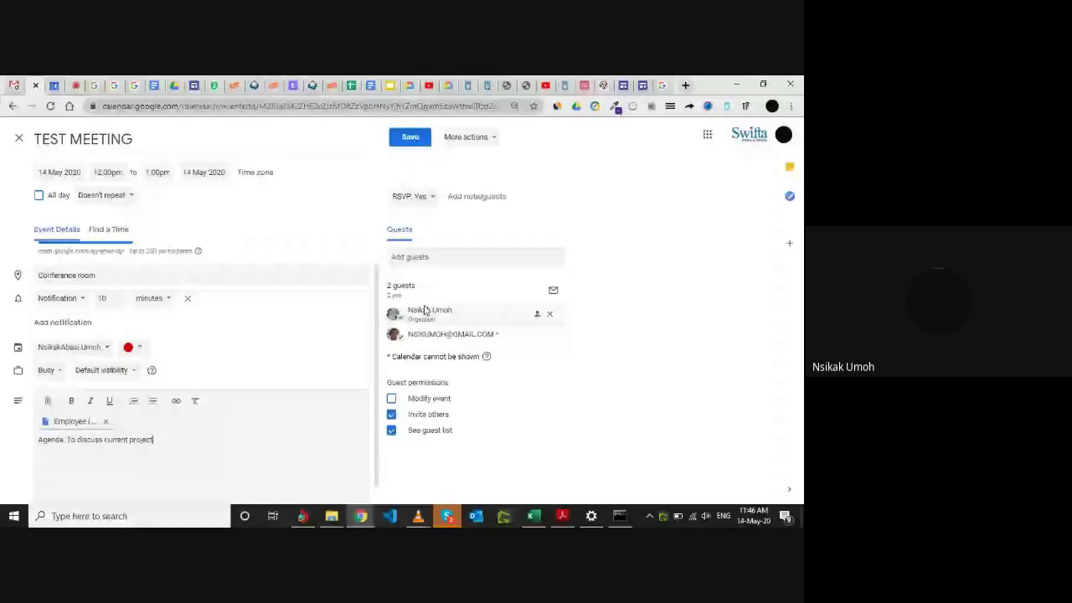
mouse_move(424, 334)
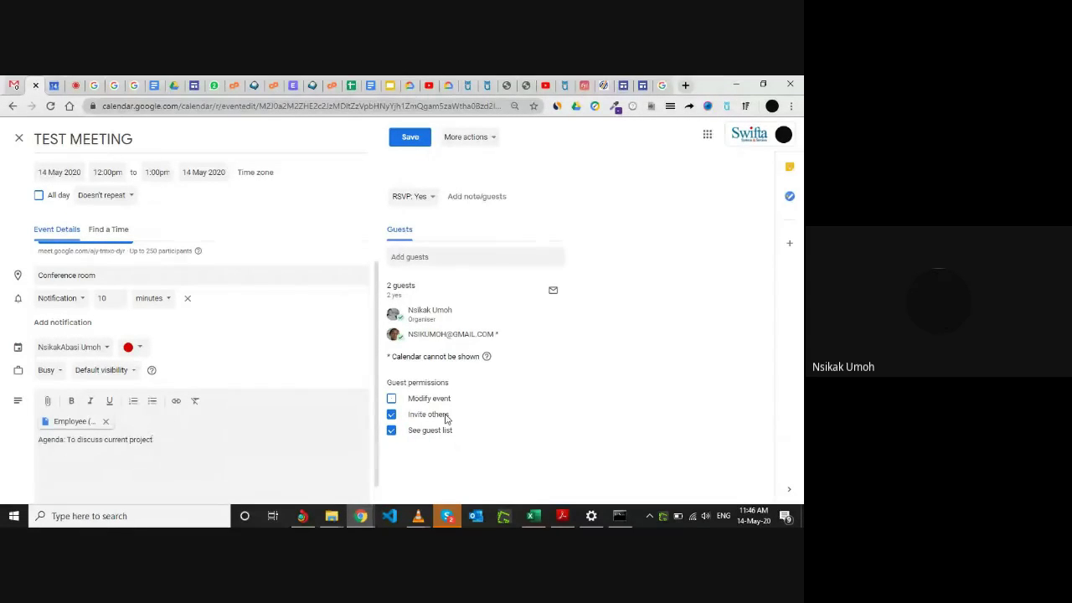
Turn off the Invite others and See guest list permissions, then go back to the Meet tab.
click(391, 416)
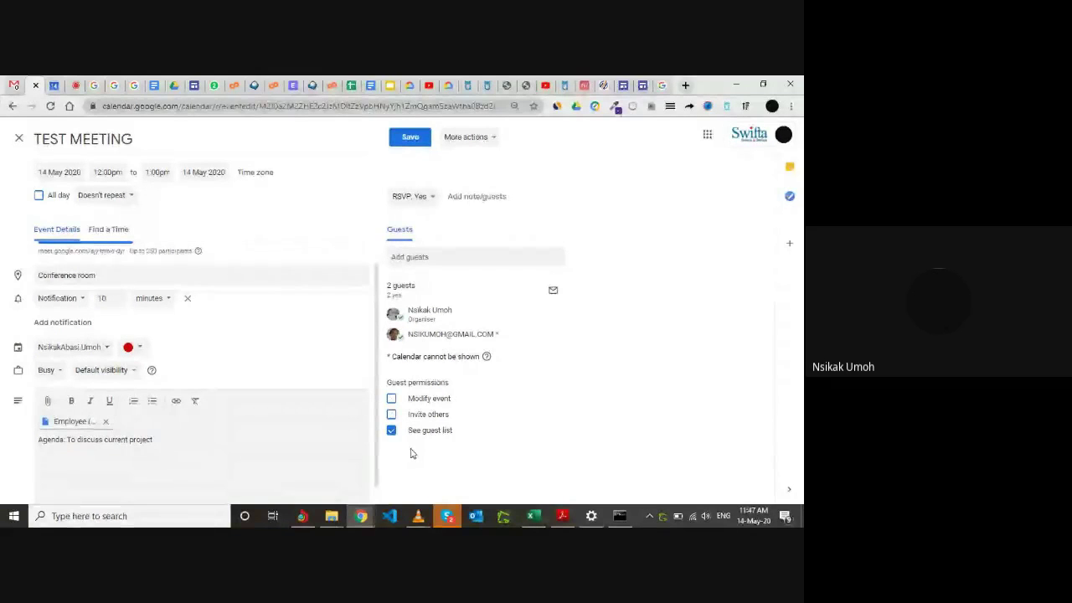
click(392, 431)
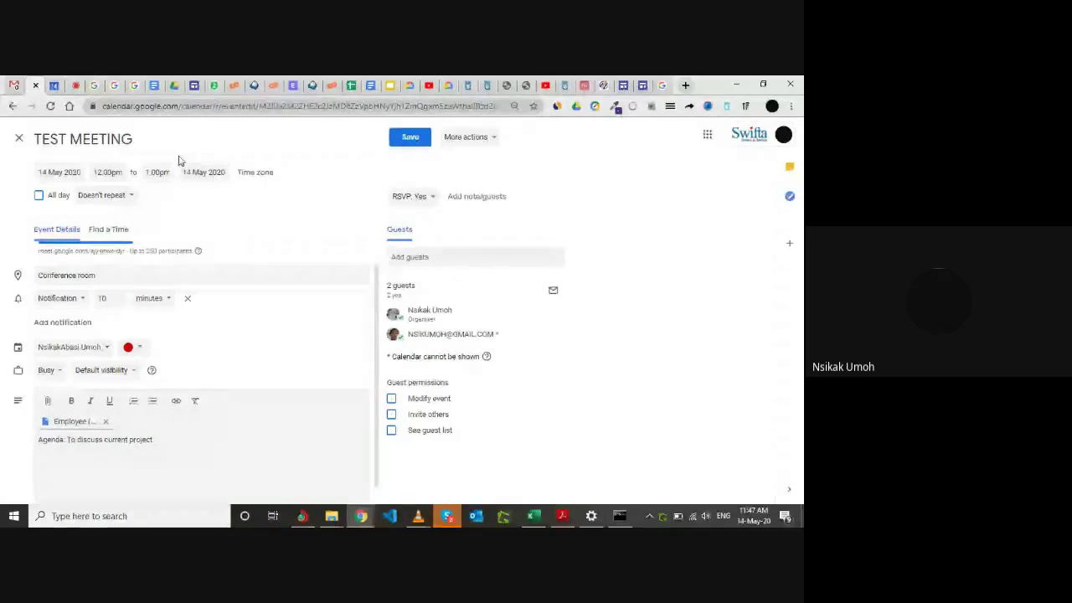
click(77, 85)
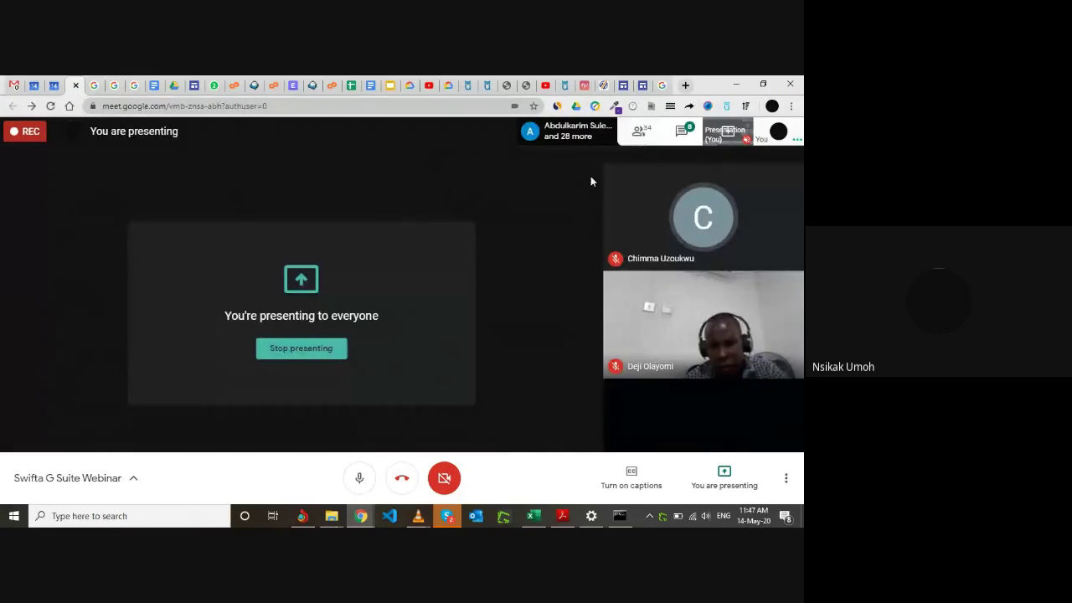
Open the People panel and scroll through the 34 Swifta G Suite Webinar participants.
click(641, 133)
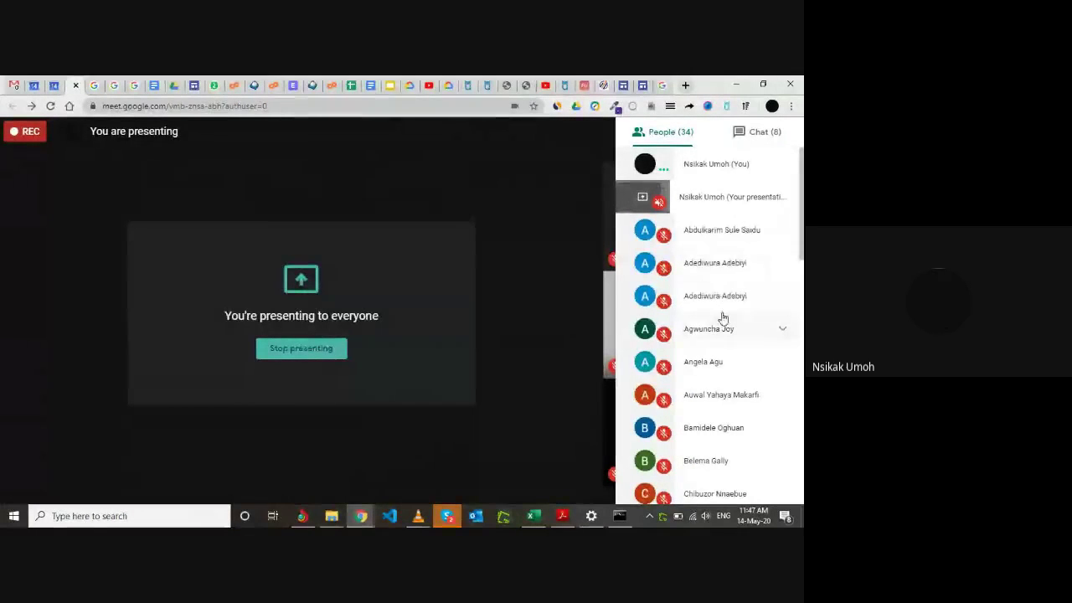
scroll(711, 291, down, 1)
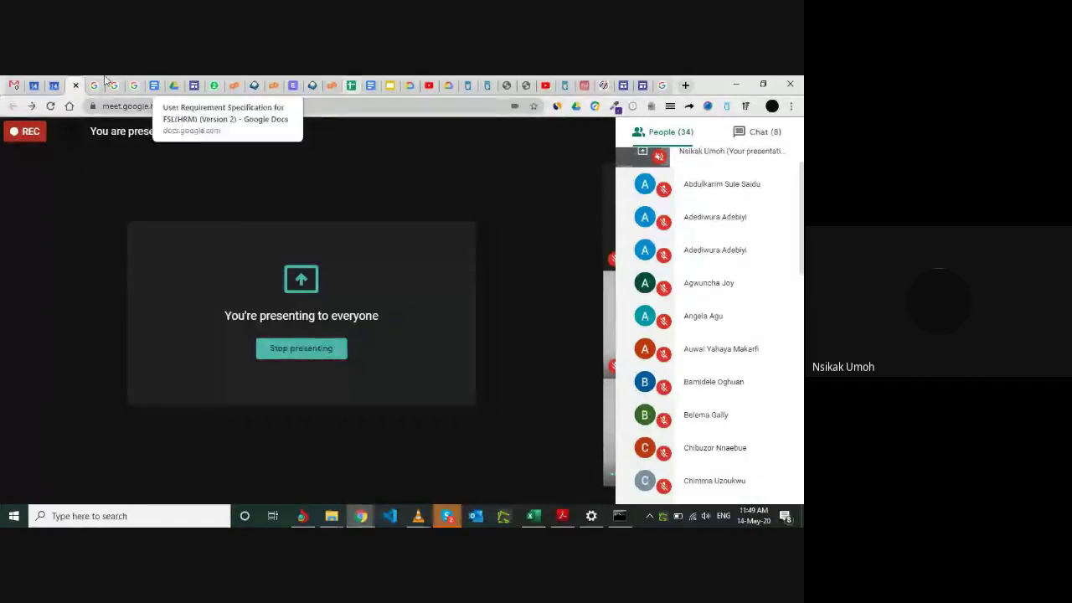
Save TEST MEETING, sending update emails to existing guests, then return to the Meet presentation.
click(39, 83)
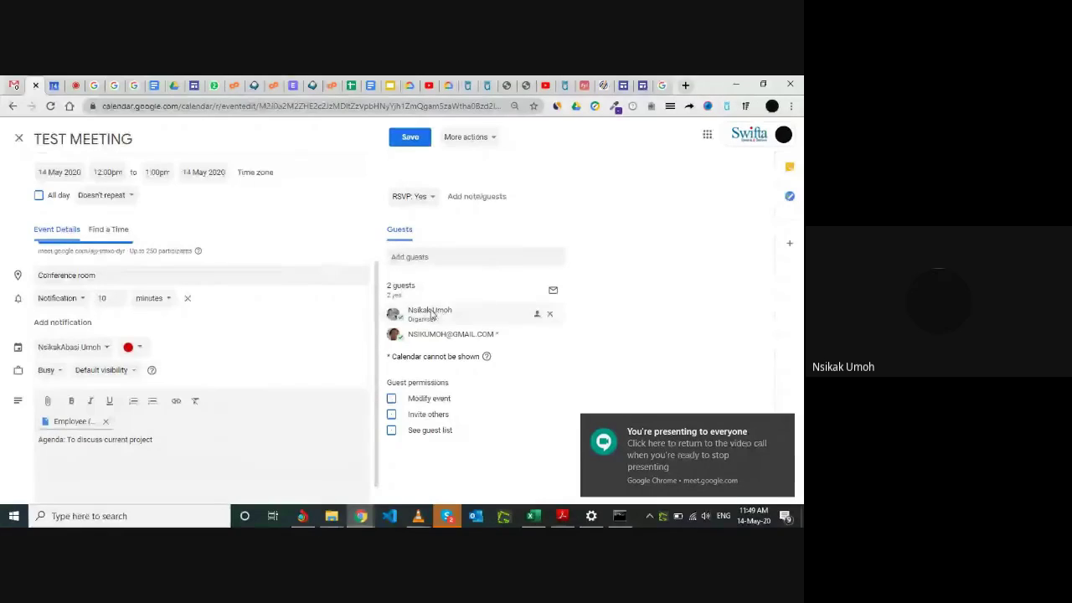
click(411, 141)
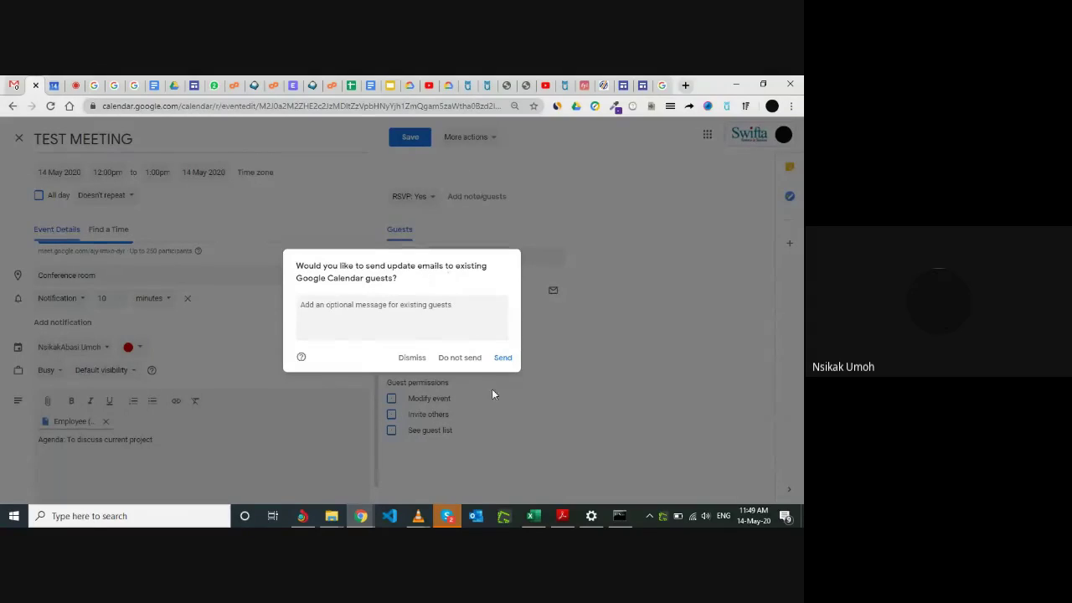
click(503, 358)
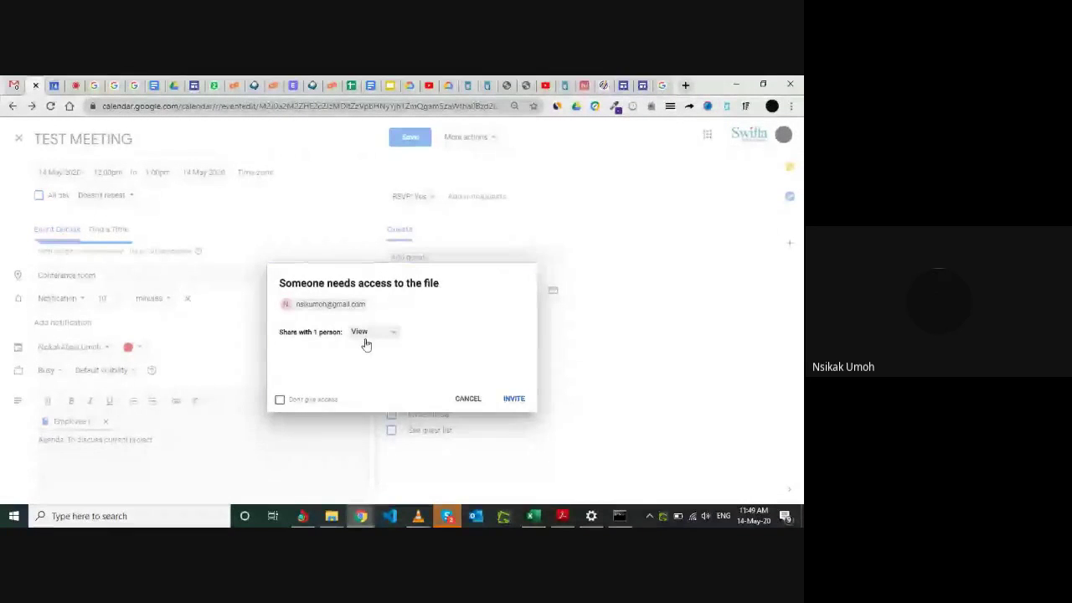
click(59, 83)
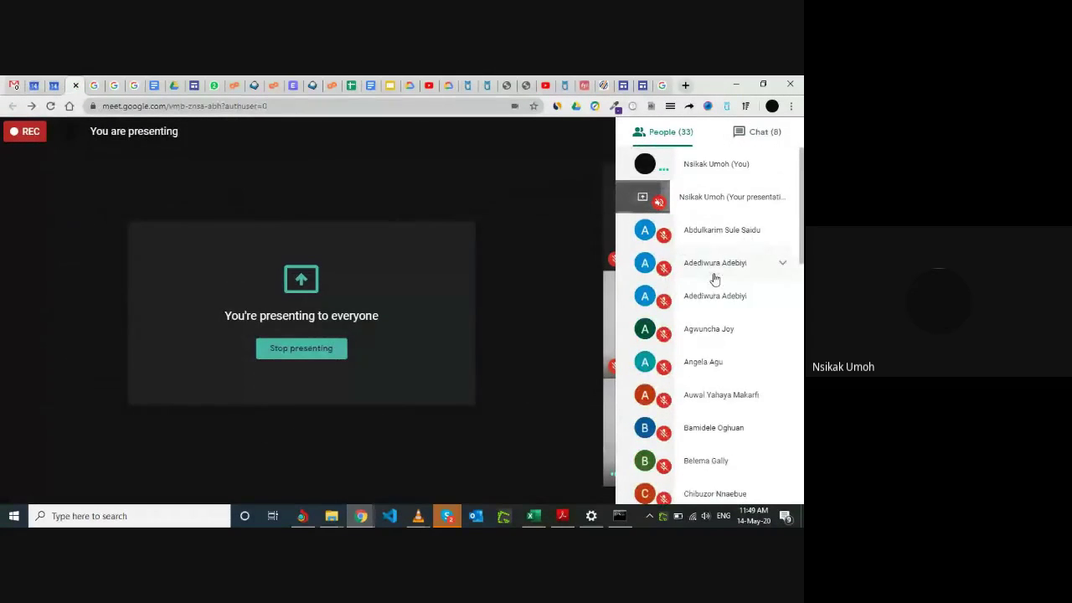
Scroll through the Meet participant list, then return to the TEST MEETING event's file-access prompt.
scroll(716, 301, down, 3)
scroll(719, 333, down, 1)
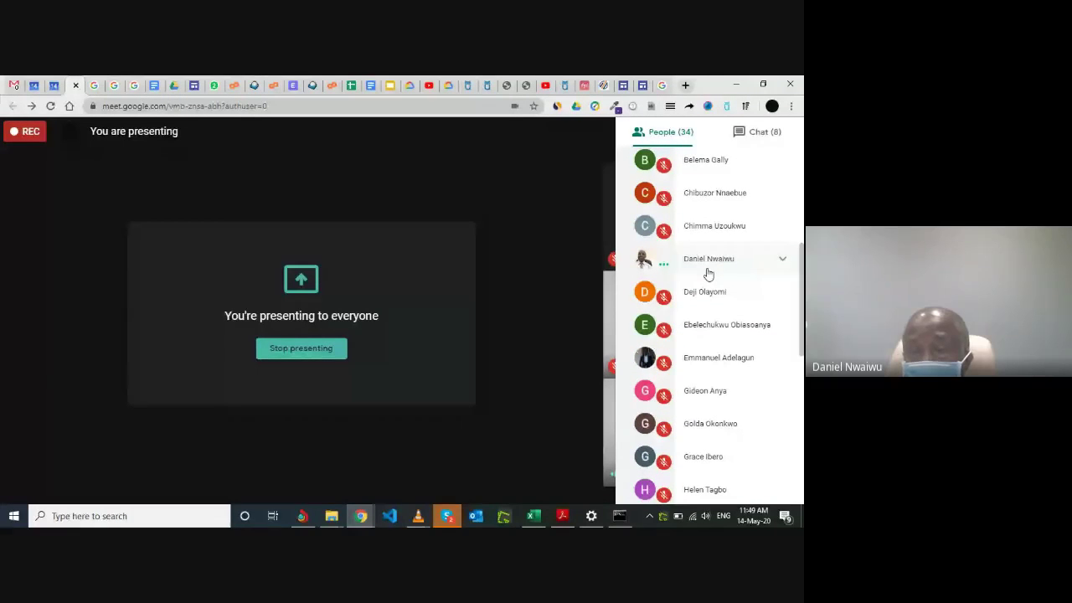
scroll(704, 288, down, 4)
scroll(704, 287, down, 2)
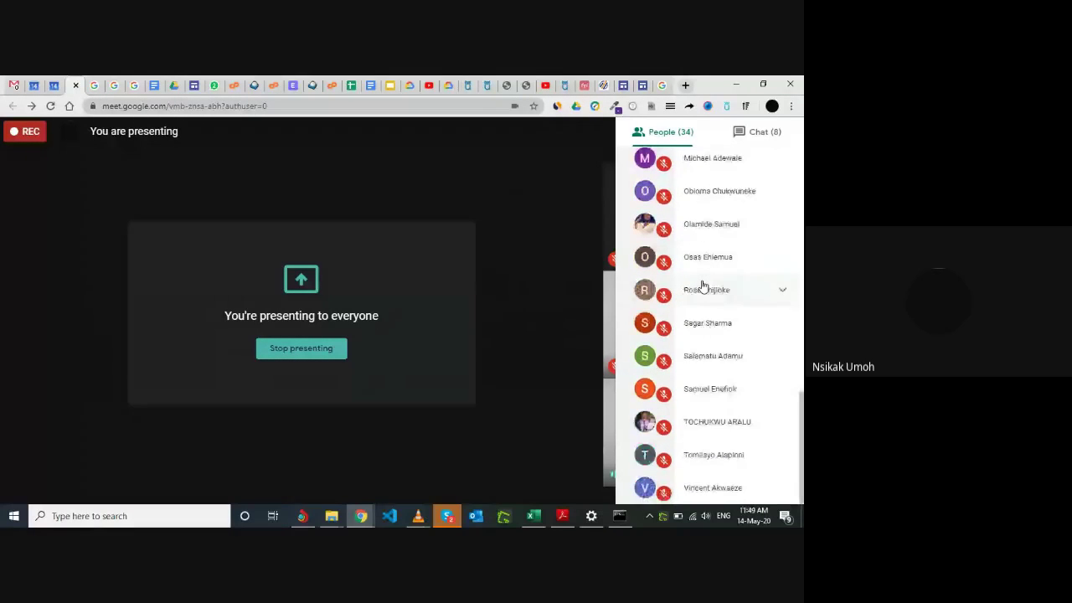
scroll(704, 287, up, 6)
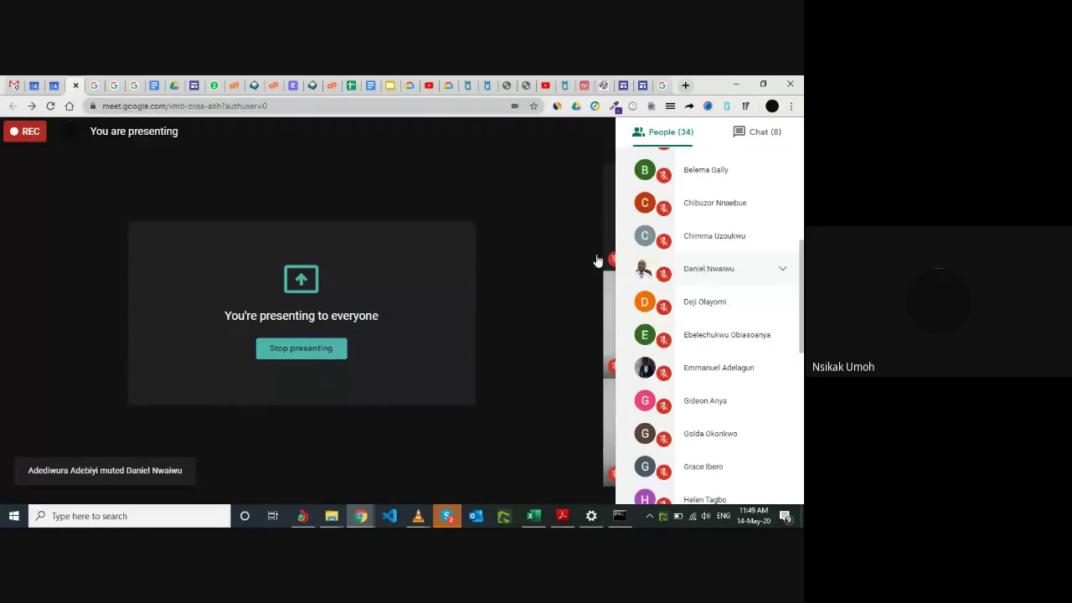
click(34, 85)
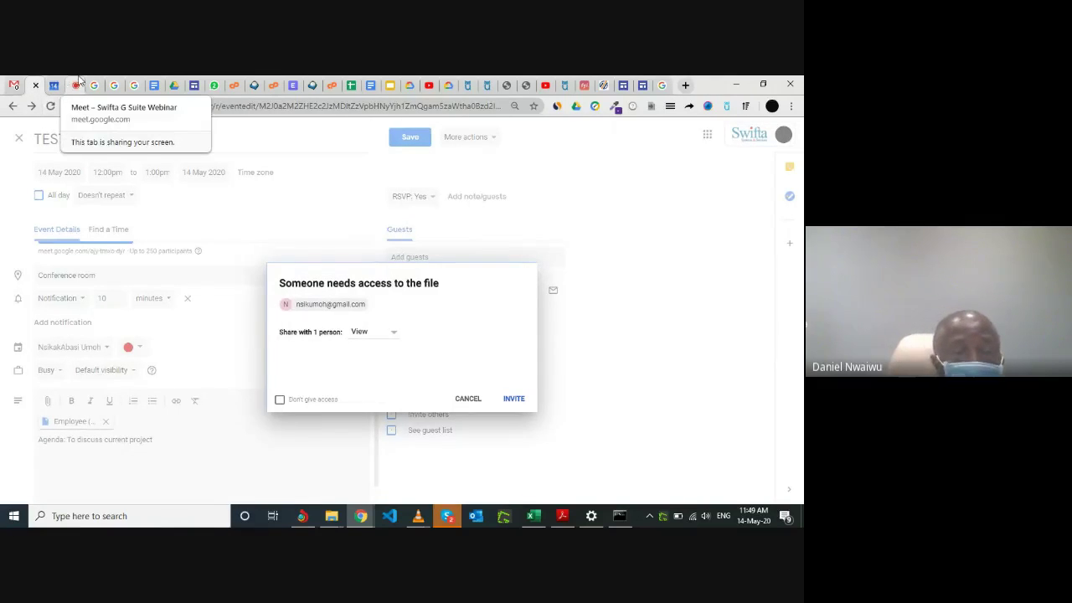
Switch to the Google Meet presentation, where the participant list is showing.
click(79, 81)
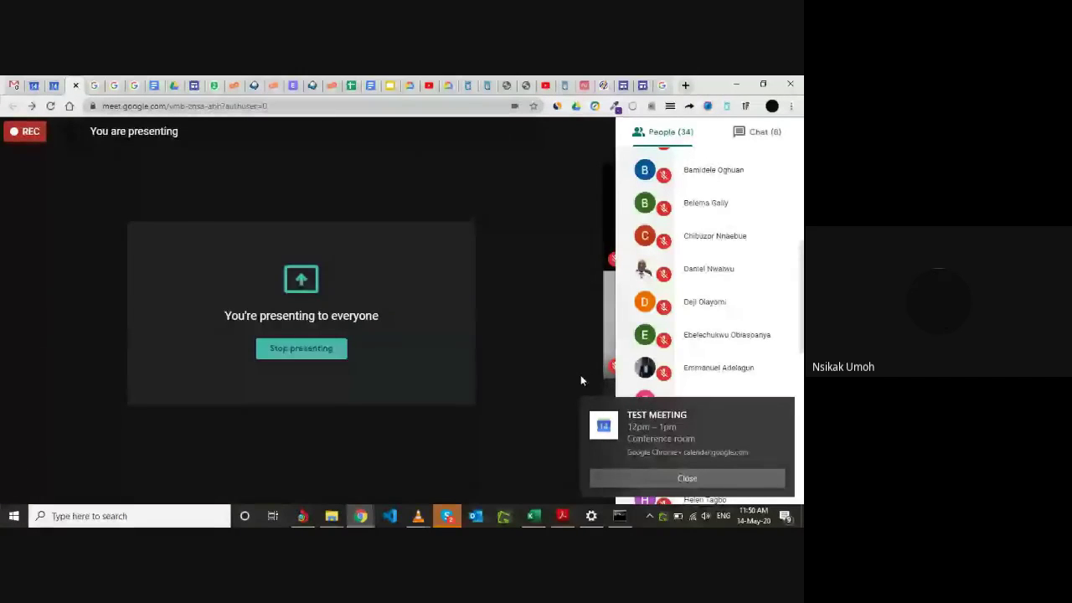
Close the Meet participant list and the TEST MEETING reminder, then return to the file-access prompt.
click(528, 343)
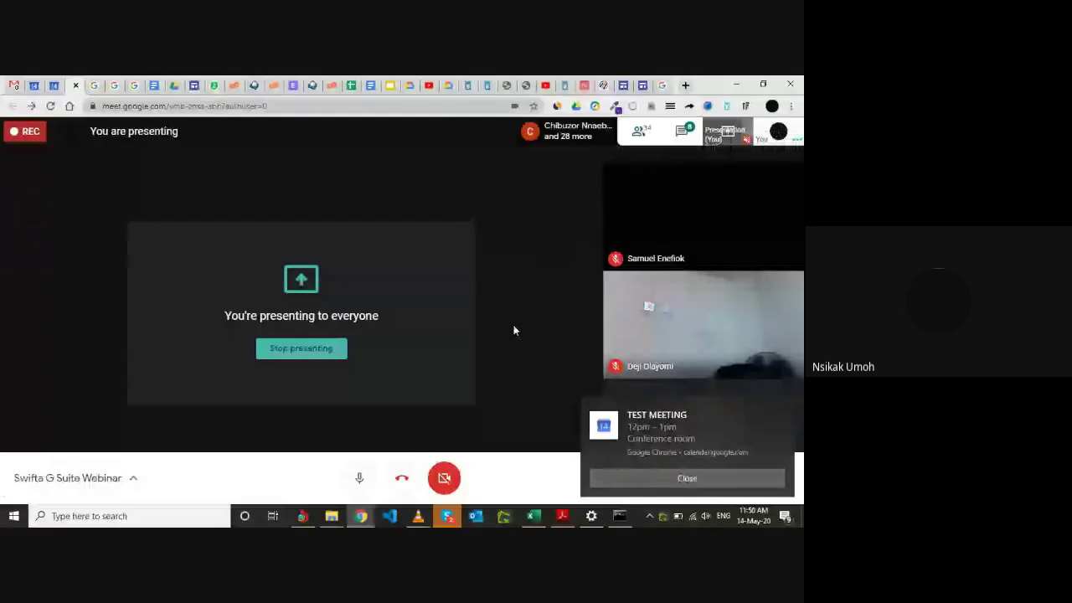
click(688, 478)
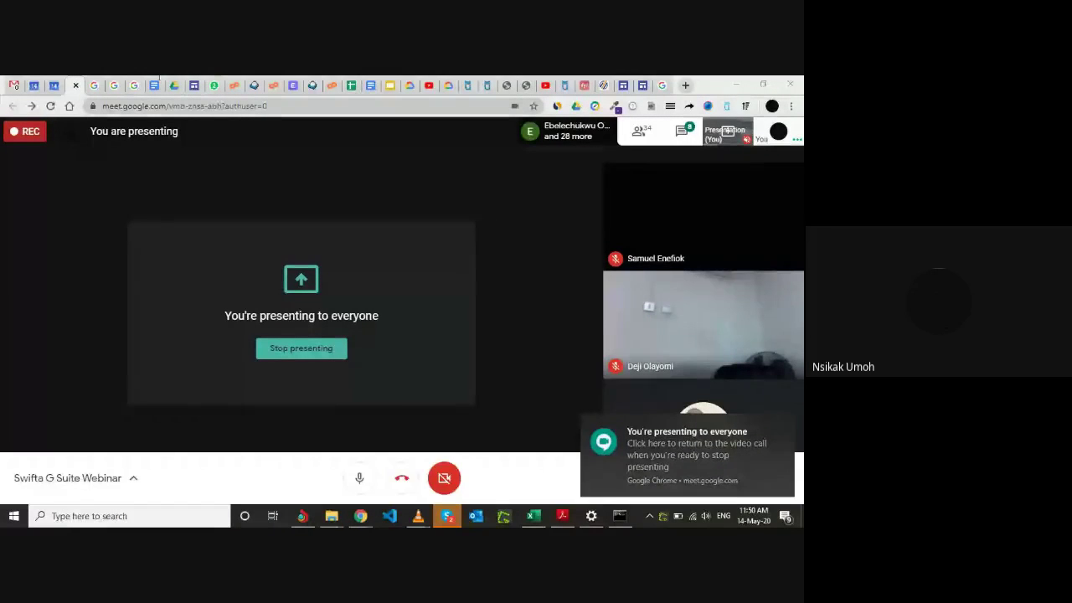
click(33, 85)
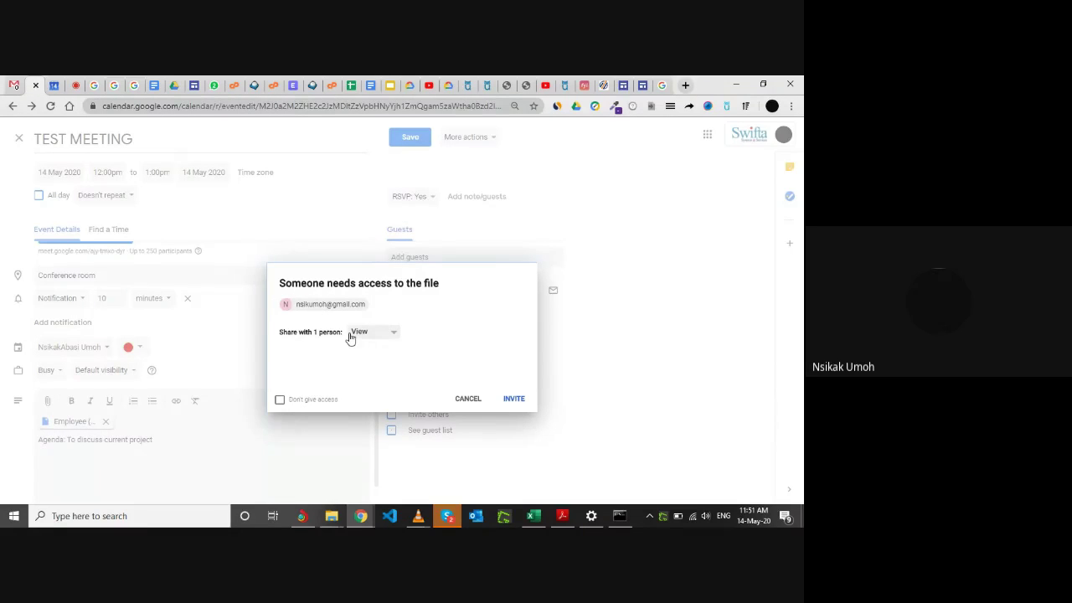
Review the View, Comment and Edit access options for the attached file, then return to Meet.
click(394, 334)
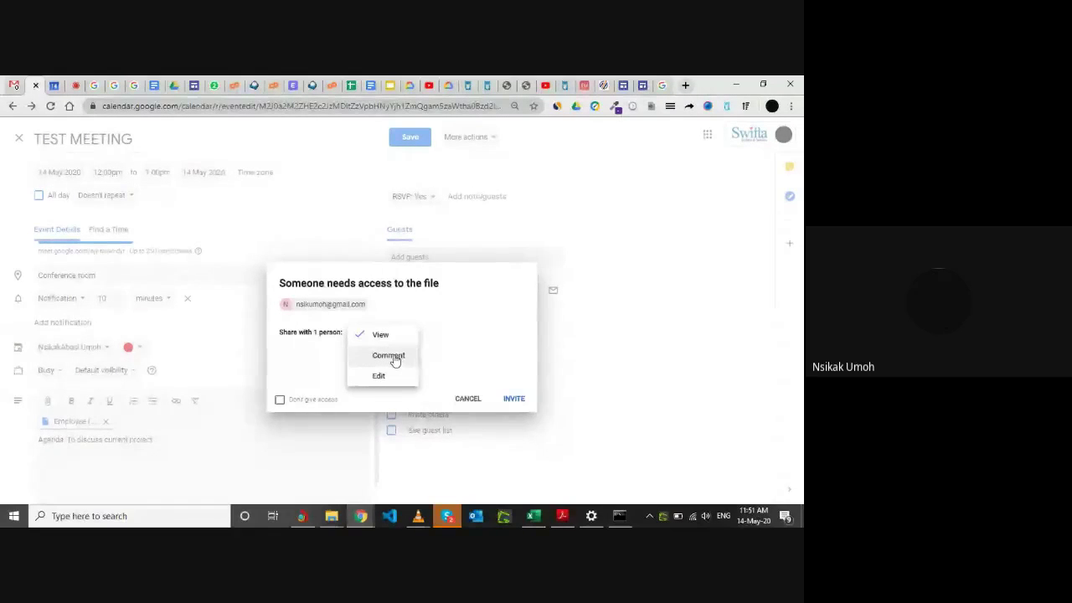
click(436, 363)
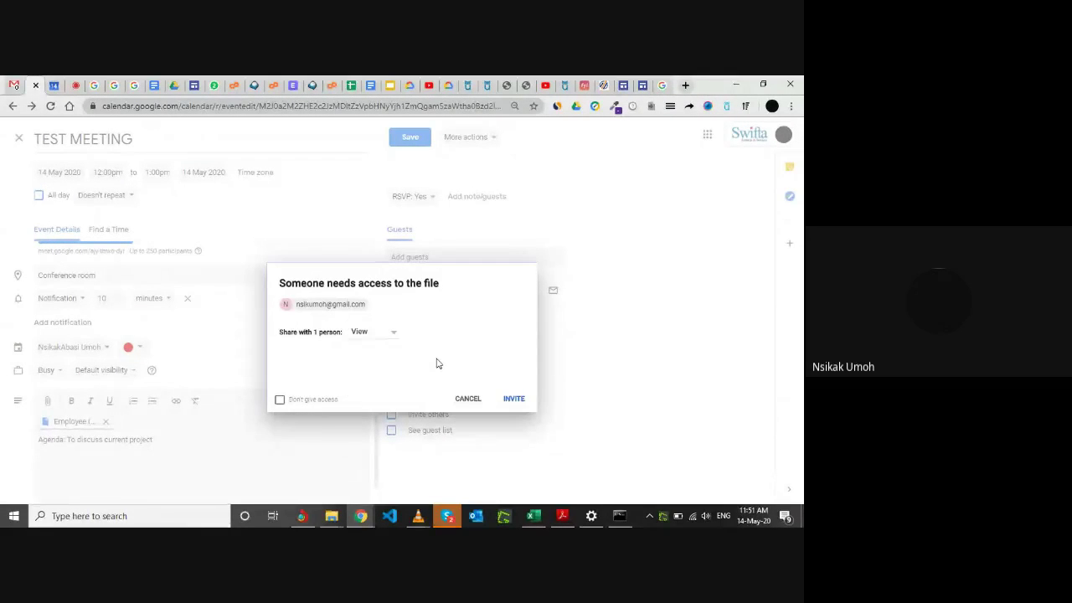
click(392, 335)
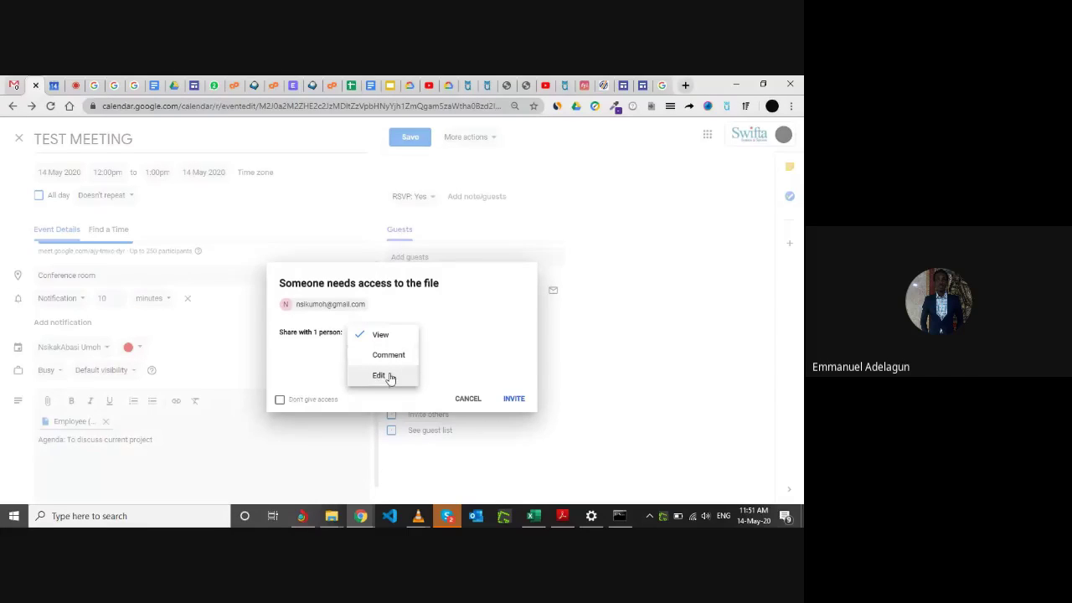
click(72, 84)
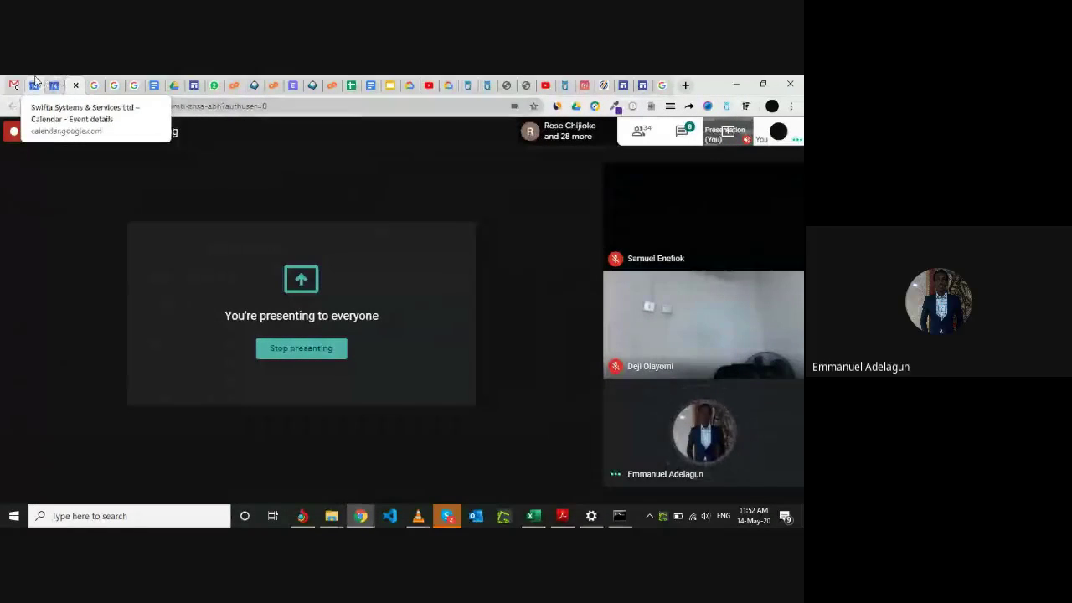
Go from the Meet call back to the TEST MEETING event's file-sharing prompt.
click(36, 83)
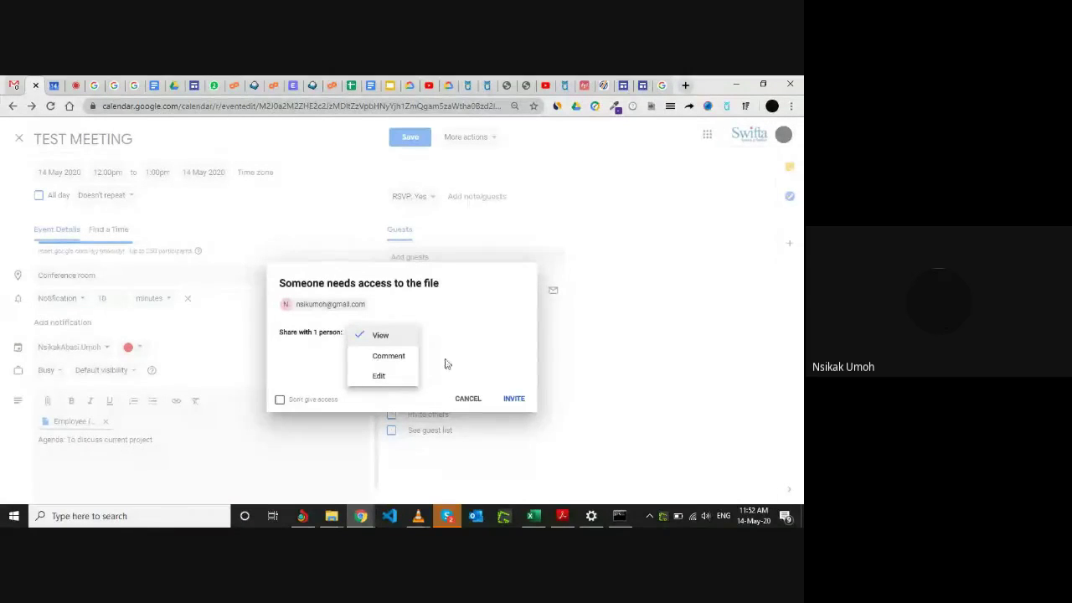
Keep View access for the guest, ticking and then unticking 'Don't give access'.
click(399, 339)
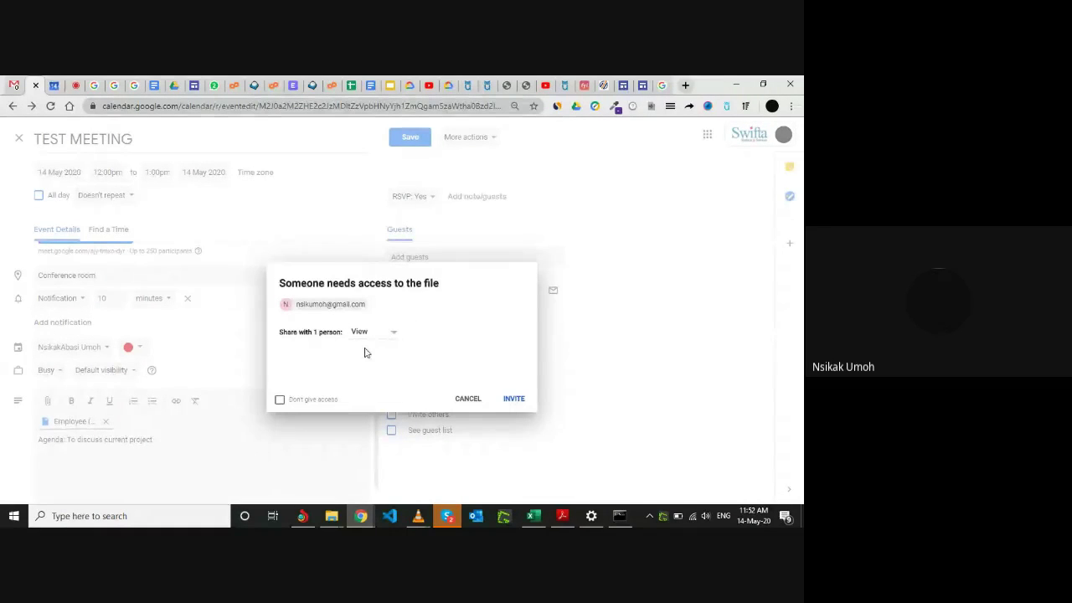
click(280, 401)
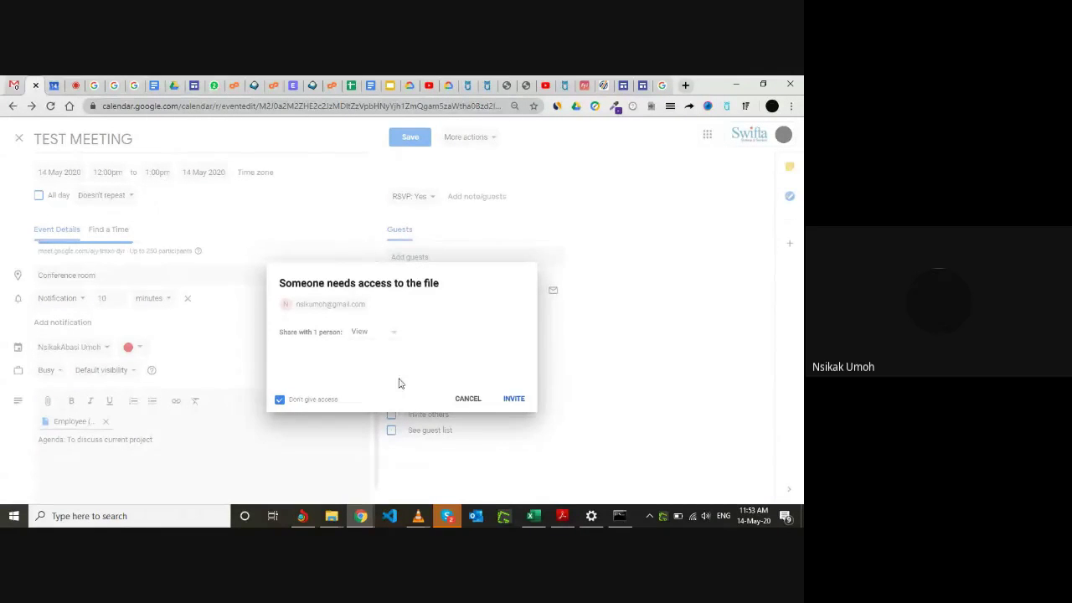
click(281, 401)
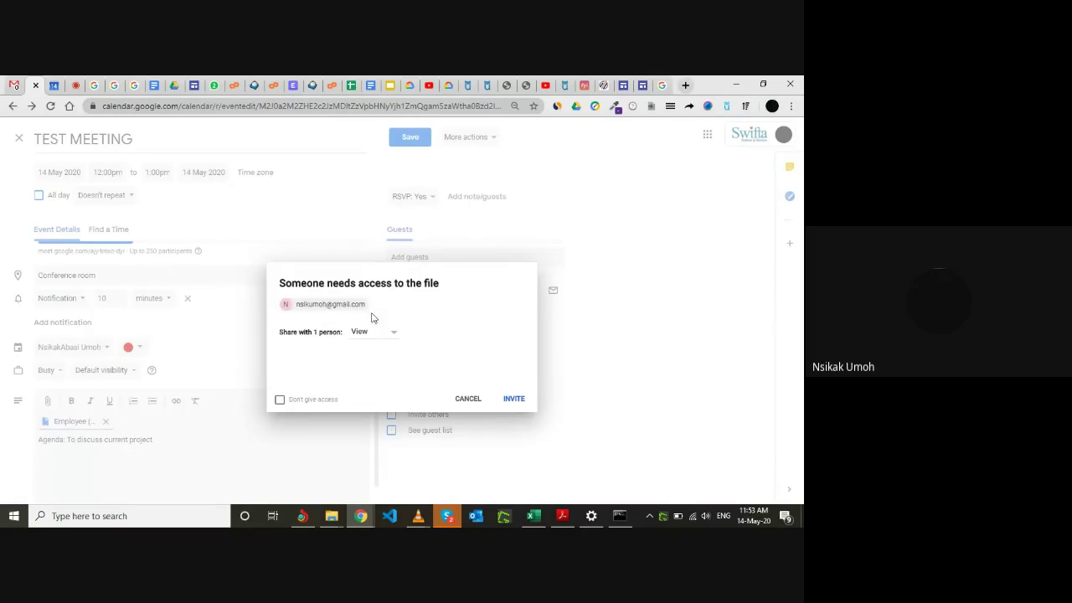
Invite the guest with View access, confirm sharing outside the organisation, and save TEST MEETING.
click(521, 402)
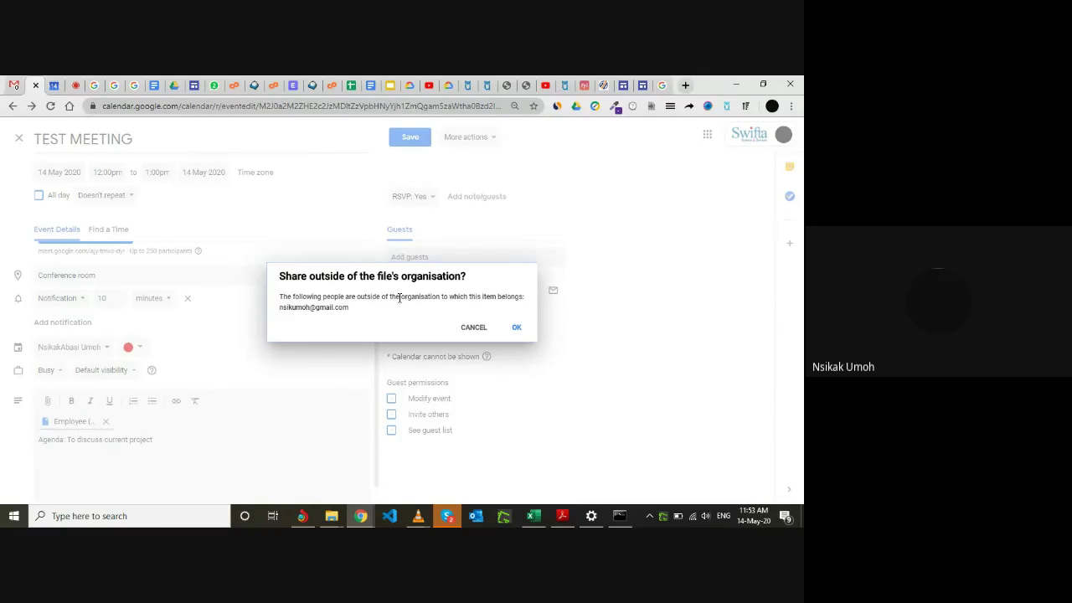
click(517, 329)
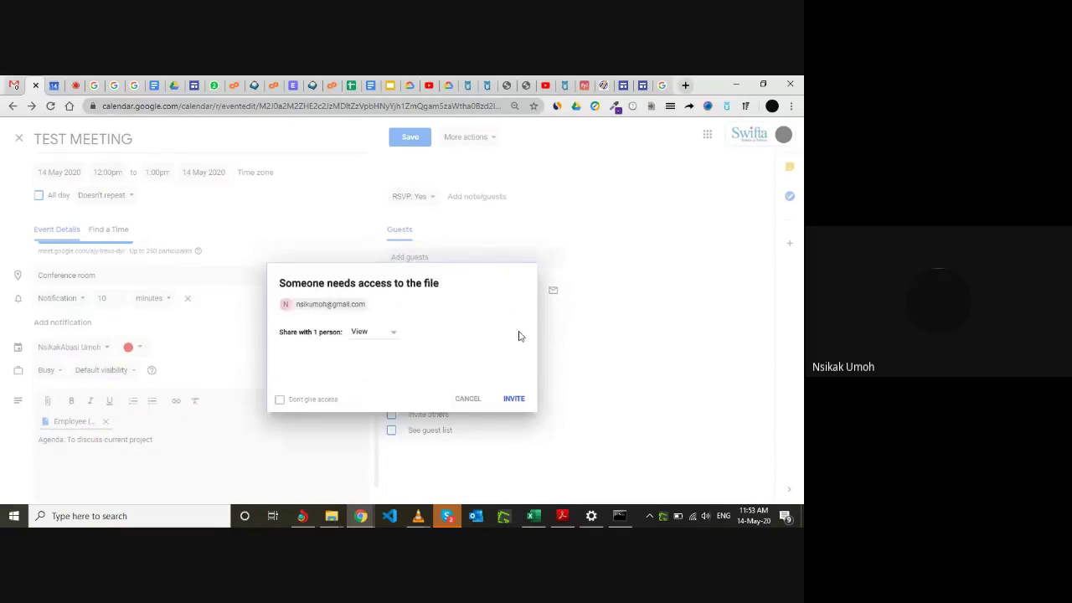
click(526, 399)
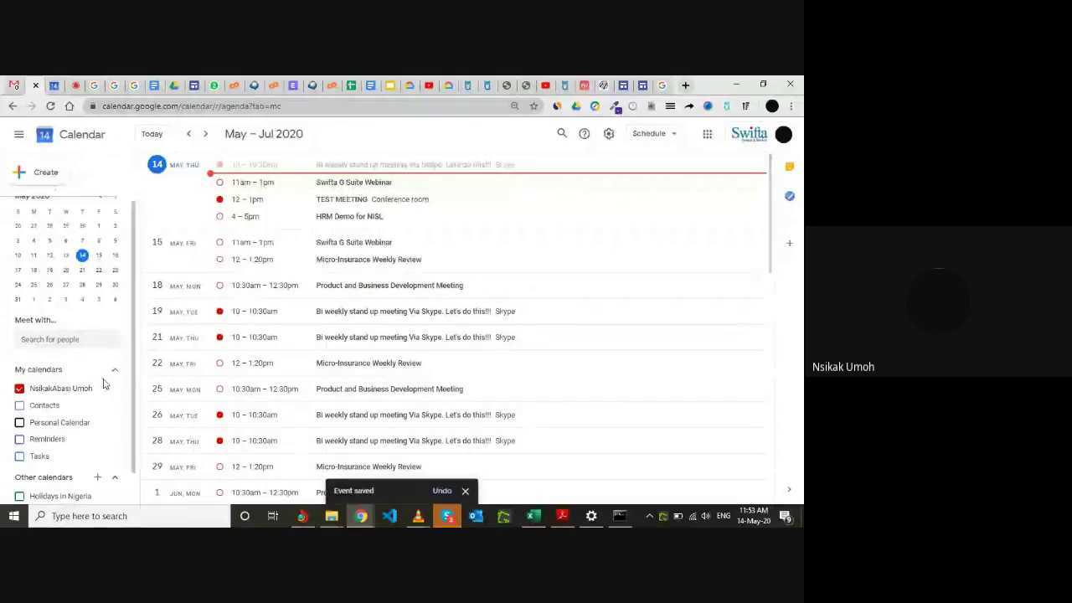
scroll(117, 378, down, 1)
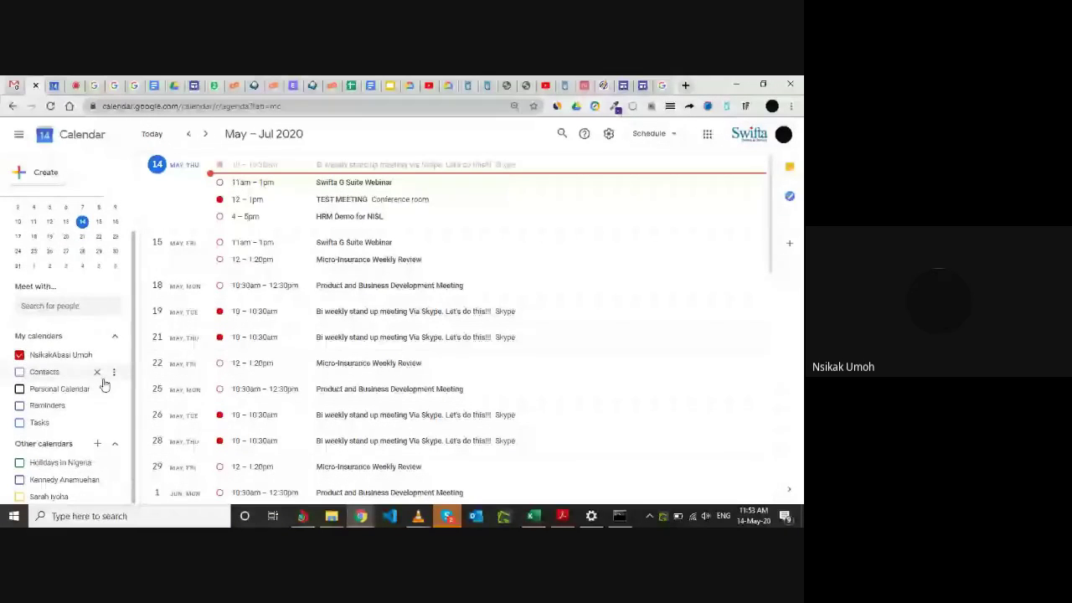
scroll(104, 384, up, 1)
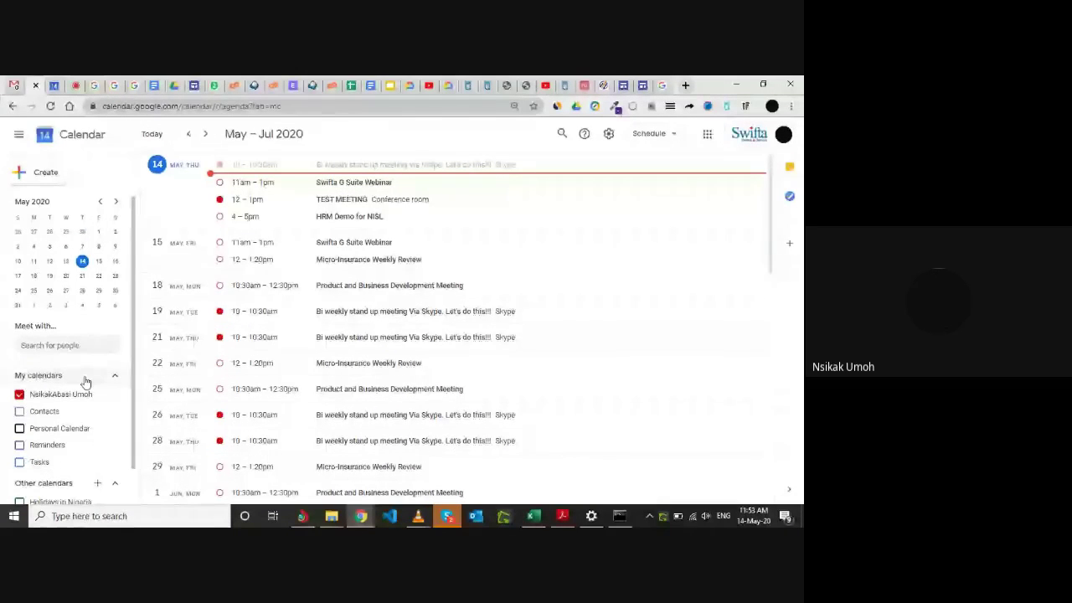
scroll(85, 382, down, 1)
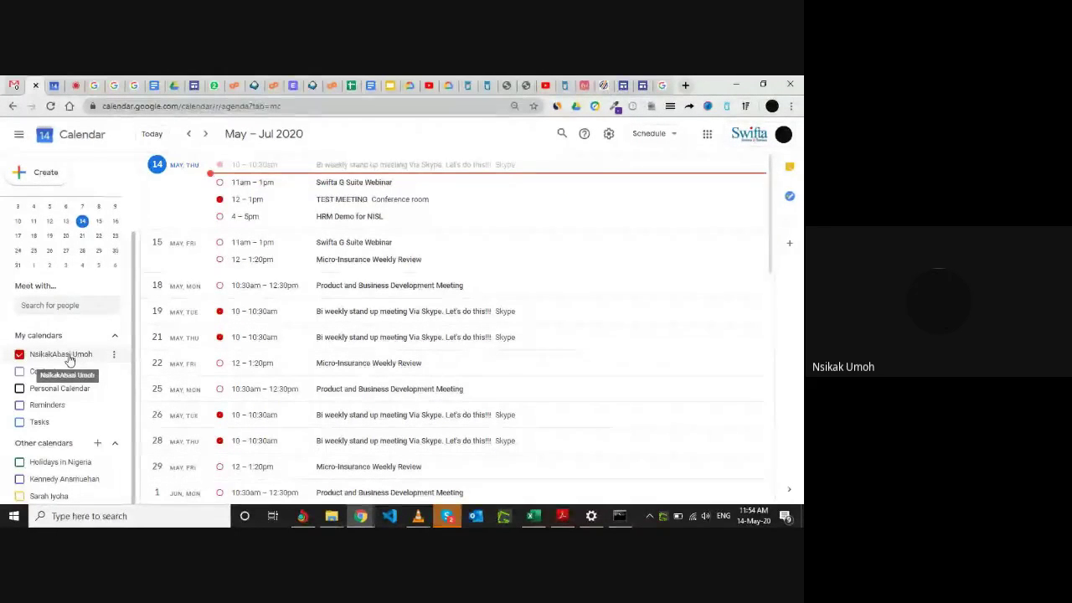
Create a new calendar named 'OFFICE UPGRADE PROJECT' from the Other calendars add menu.
click(98, 445)
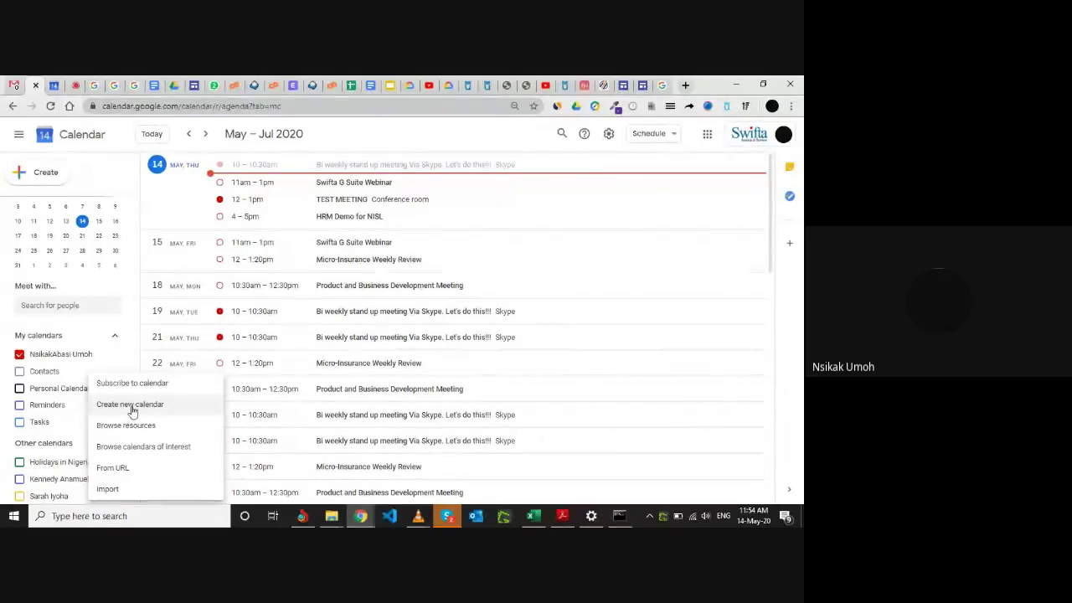
click(132, 410)
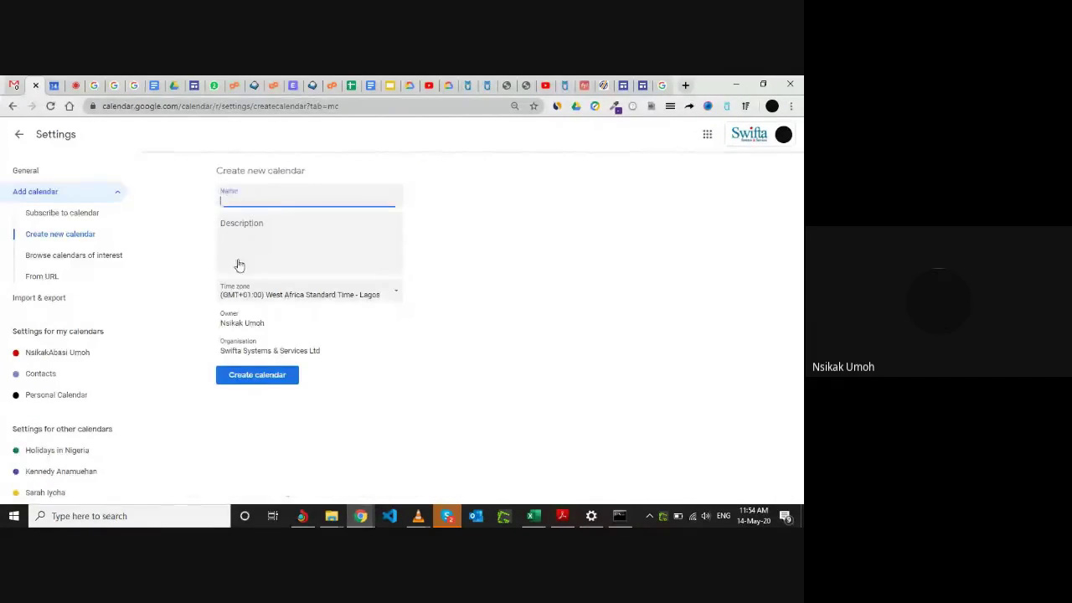
text(PROJECT CA)
key(BackSpace)
key(BackSpace)
key(BackSpace)
key(BackSpace)
key(BackSpace)
key(BackSpace)
key(BackSpace)
key(BackSpace)
key(BackSpace)
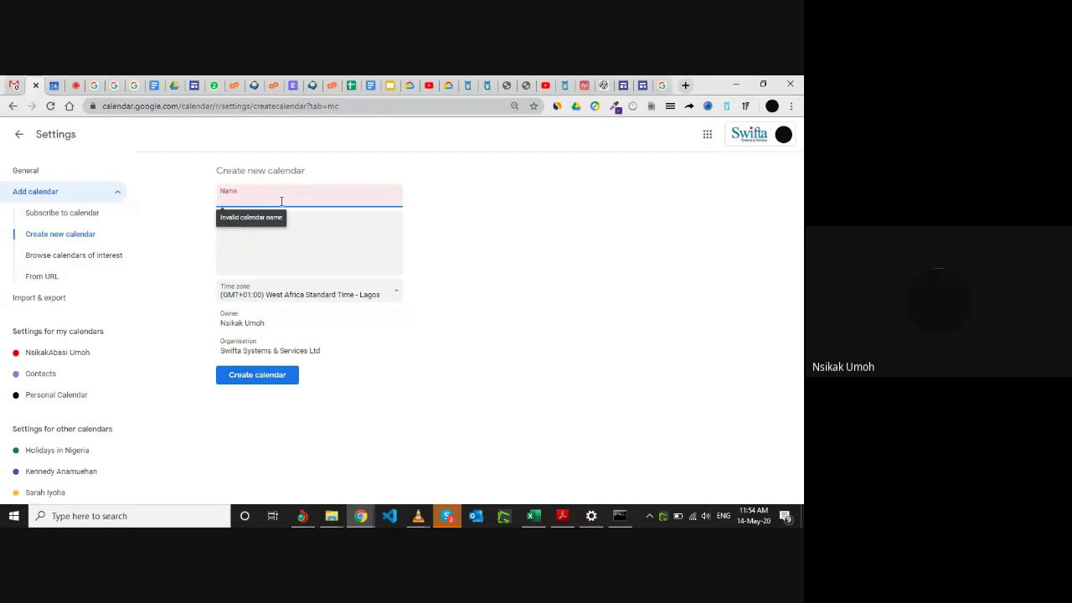
text(OFFICE UPGRADE PROJECT)
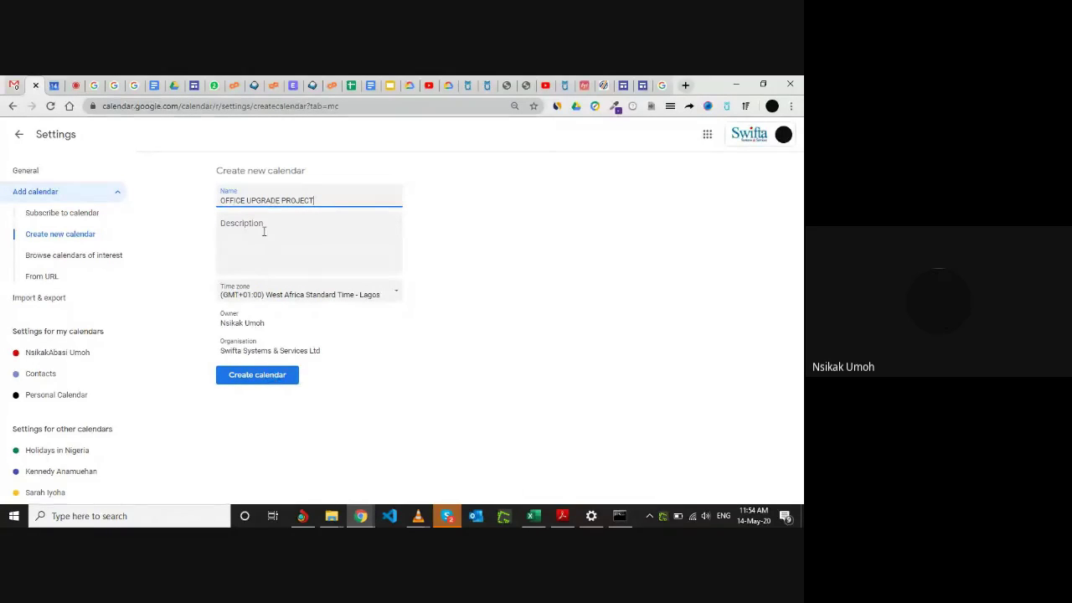
click(262, 376)
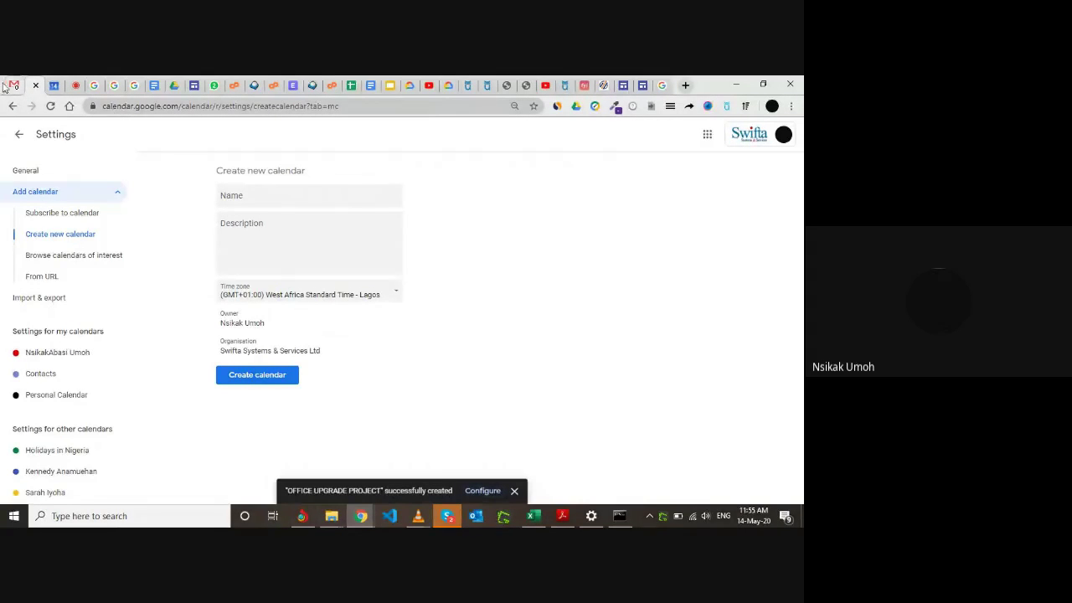
Return to the calendar, toggle OFFICE UPGRADE PROJECT off and on, and open its options menu.
click(20, 135)
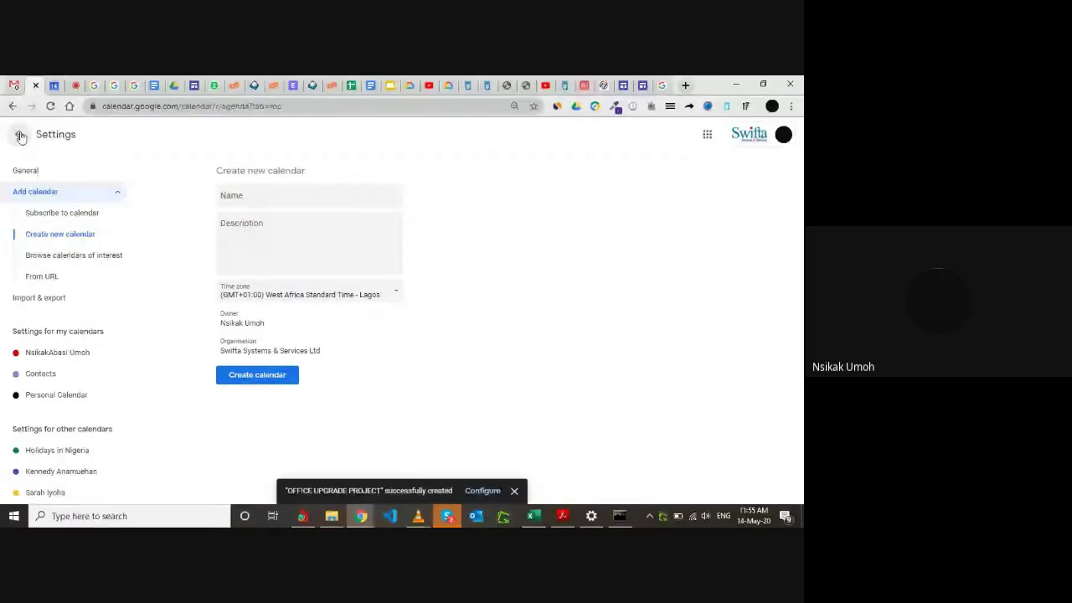
scroll(84, 435, down, 2)
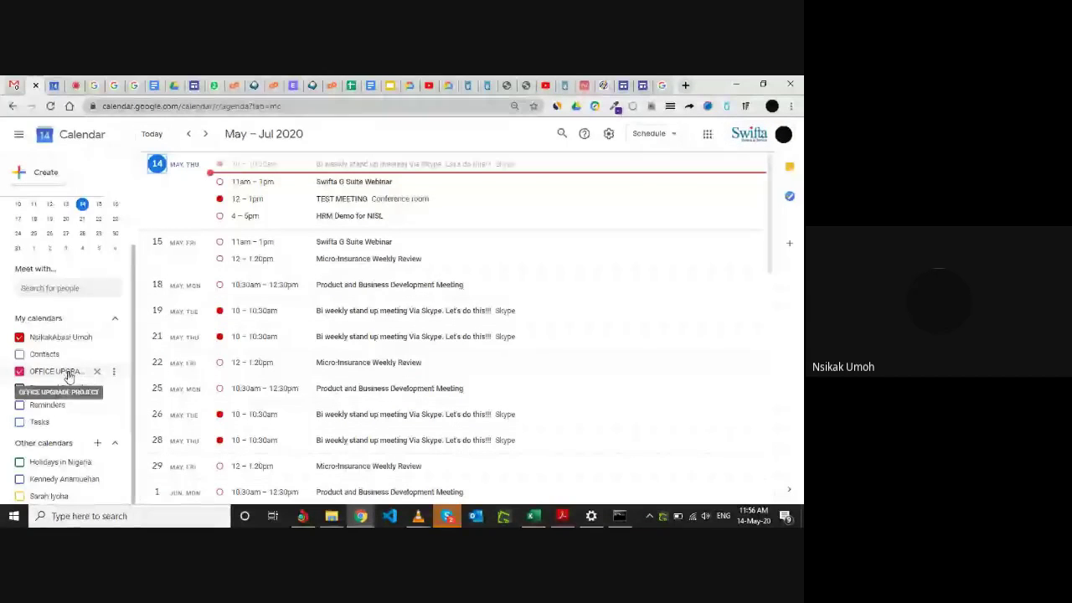
click(114, 372)
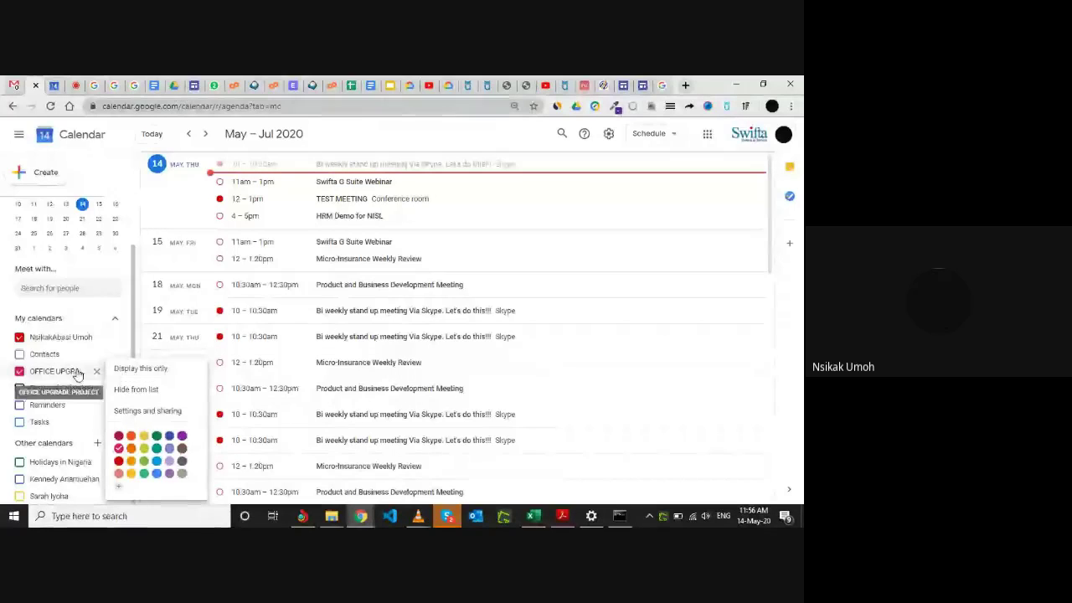
click(77, 376)
click(77, 376)
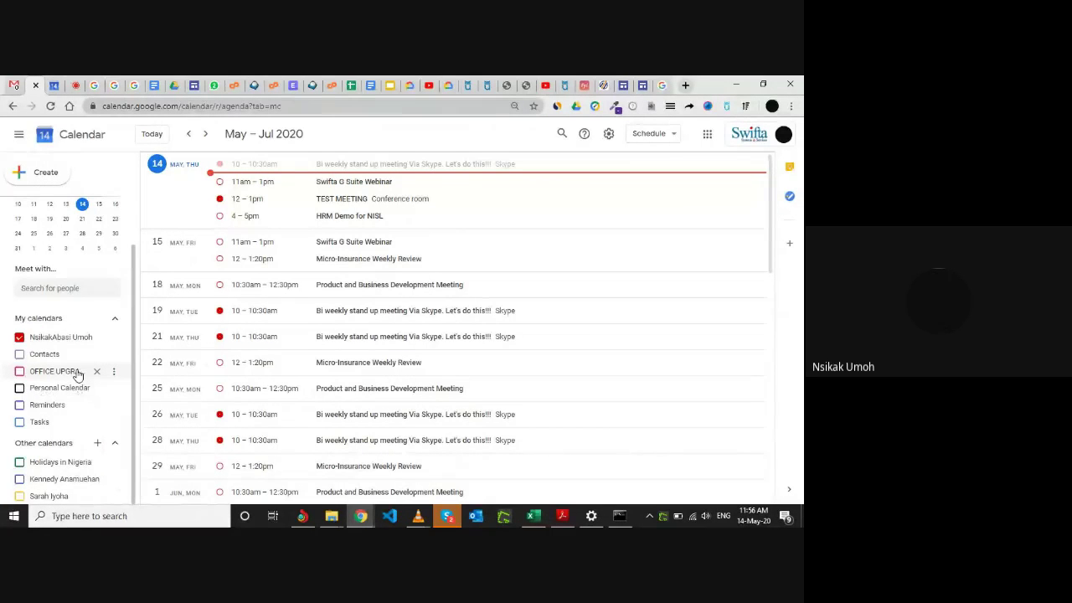
click(77, 375)
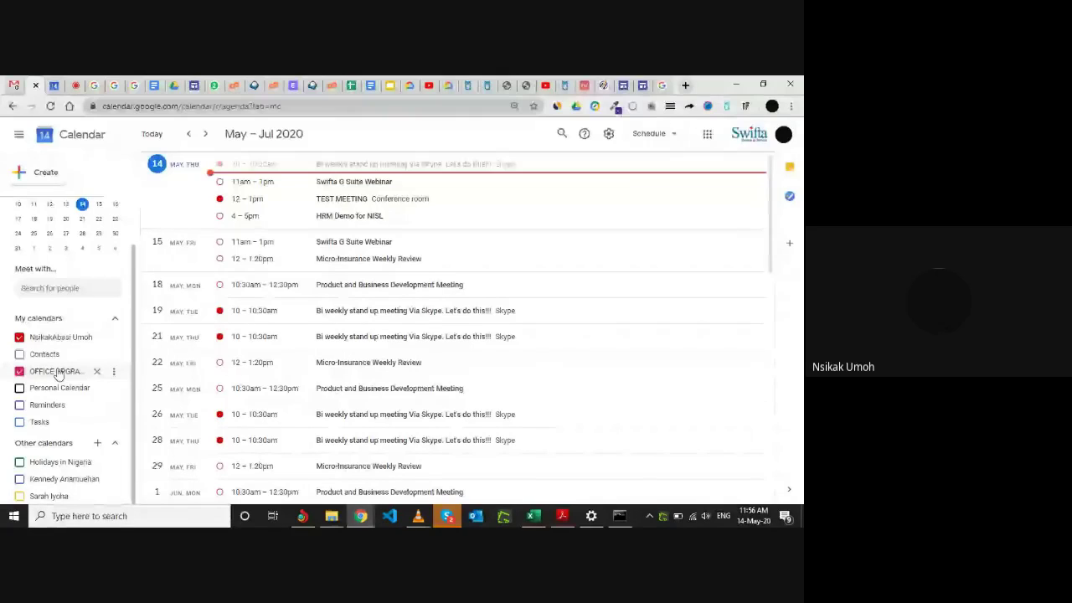
click(115, 375)
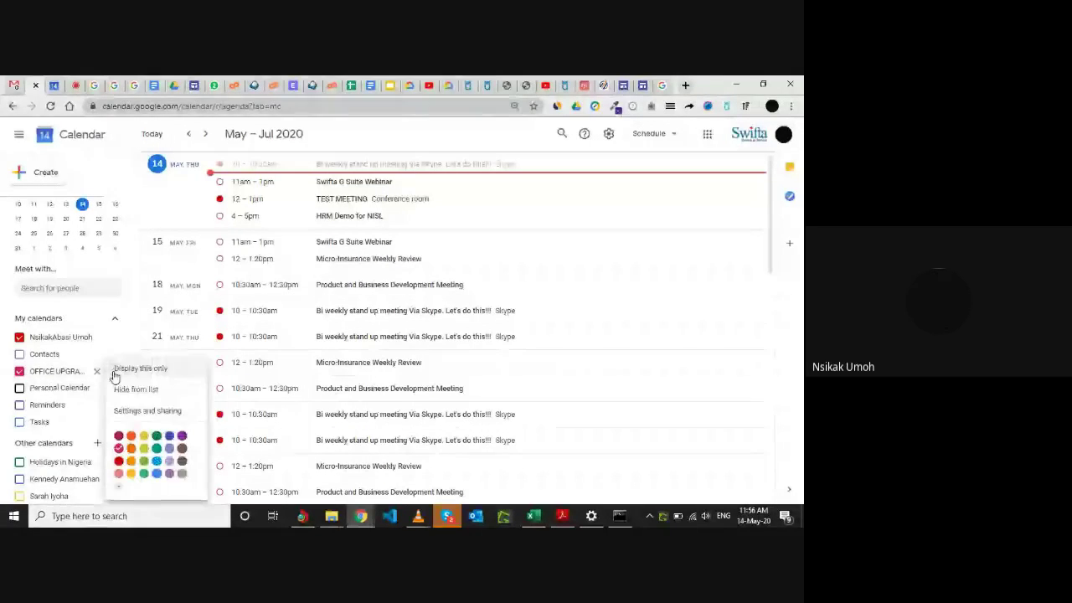
click(157, 412)
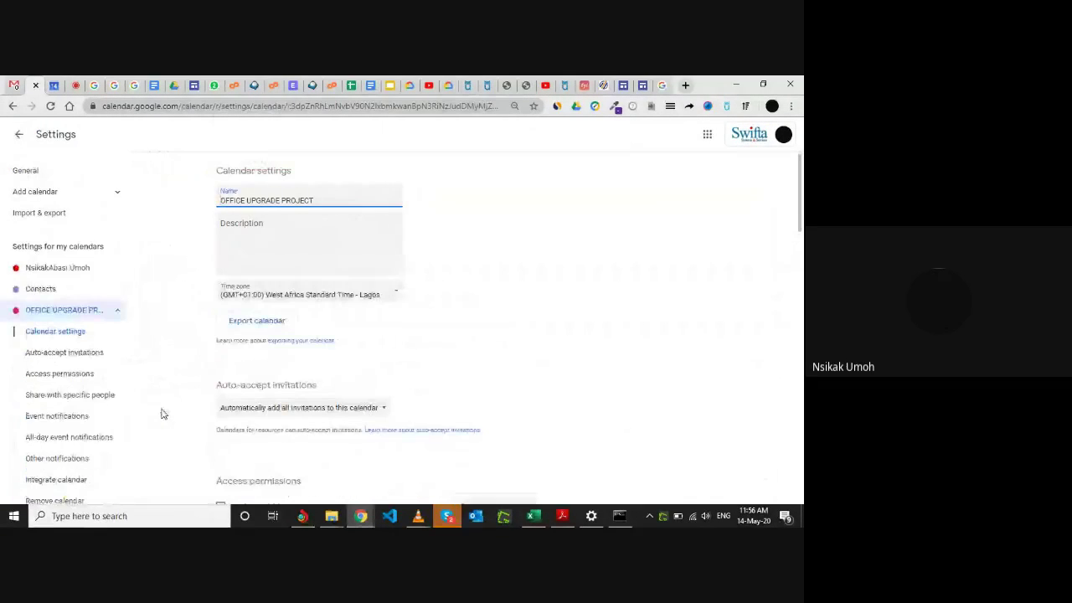
scroll(319, 376, down, 3)
scroll(319, 376, down, 2)
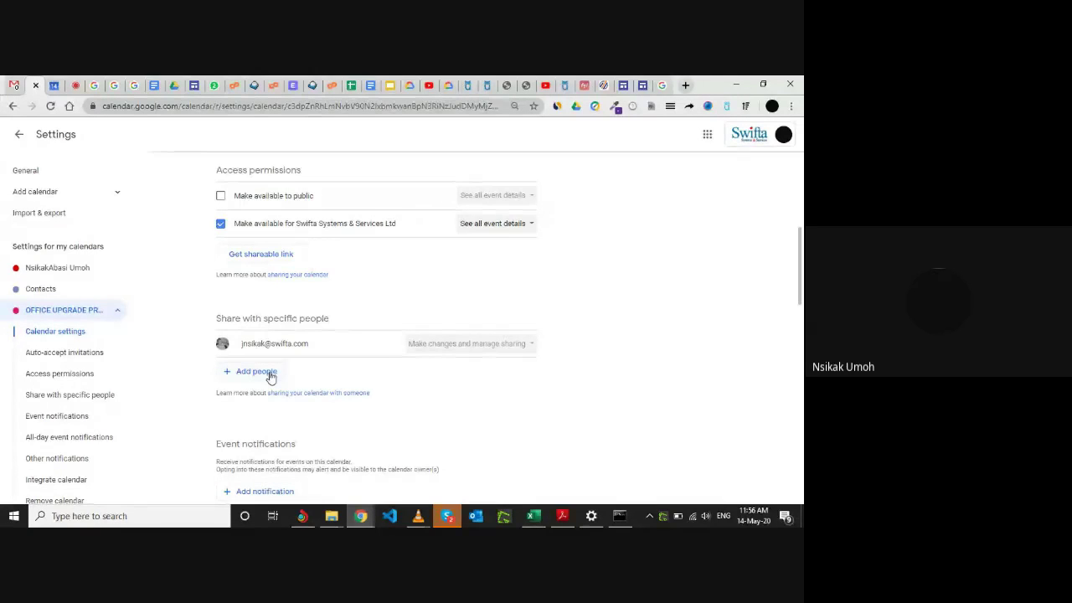
click(19, 136)
scroll(77, 452, down, 1)
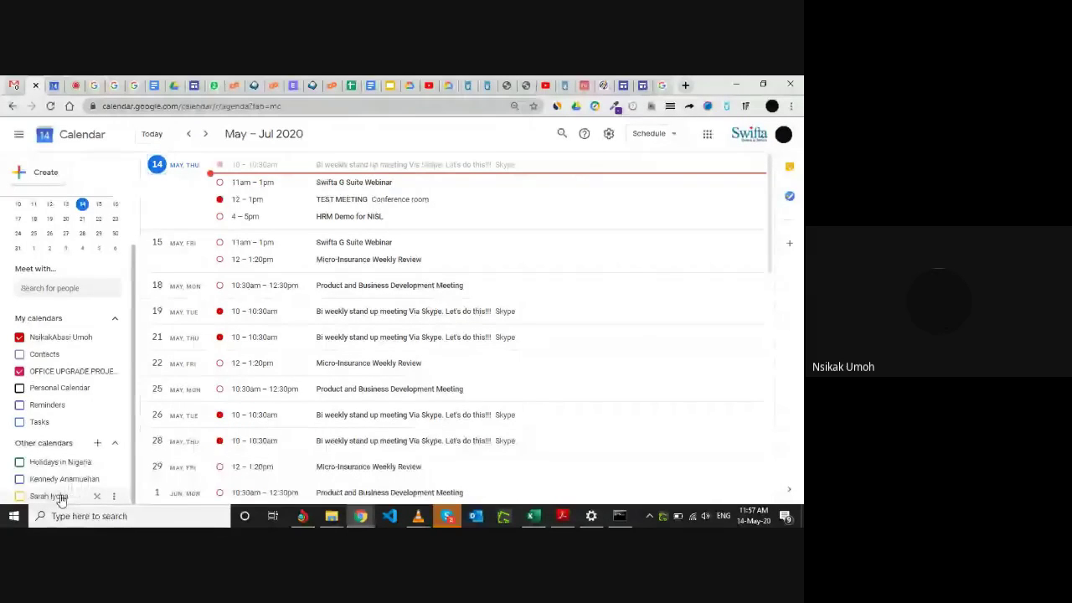
Under Other calendars, show one colleague's calendar, hide it, then show the other colleague's calendar.
click(61, 498)
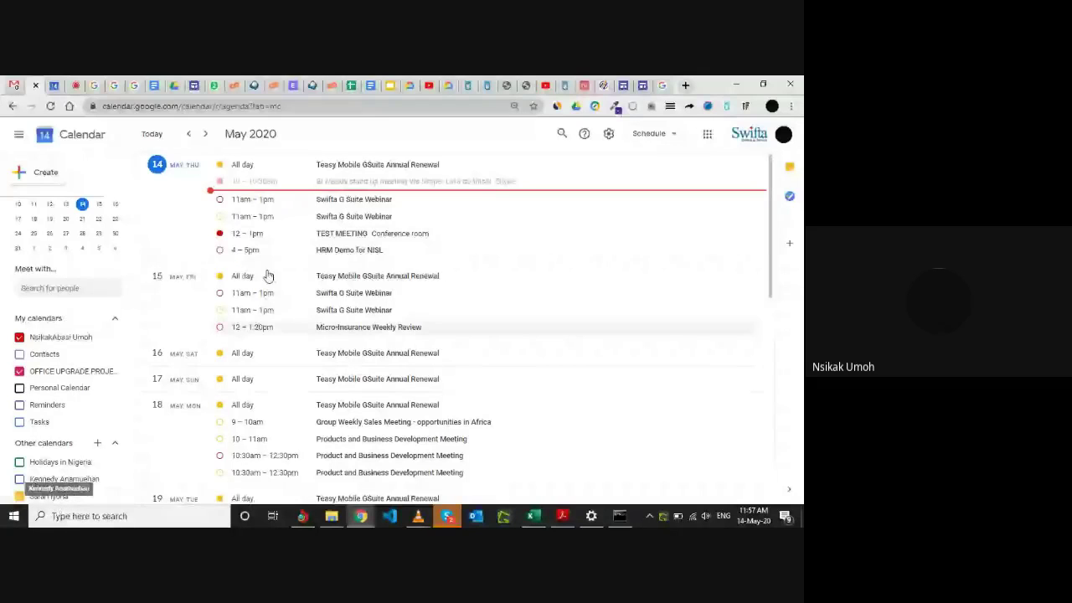
scroll(356, 289, down, 4)
scroll(354, 287, up, 4)
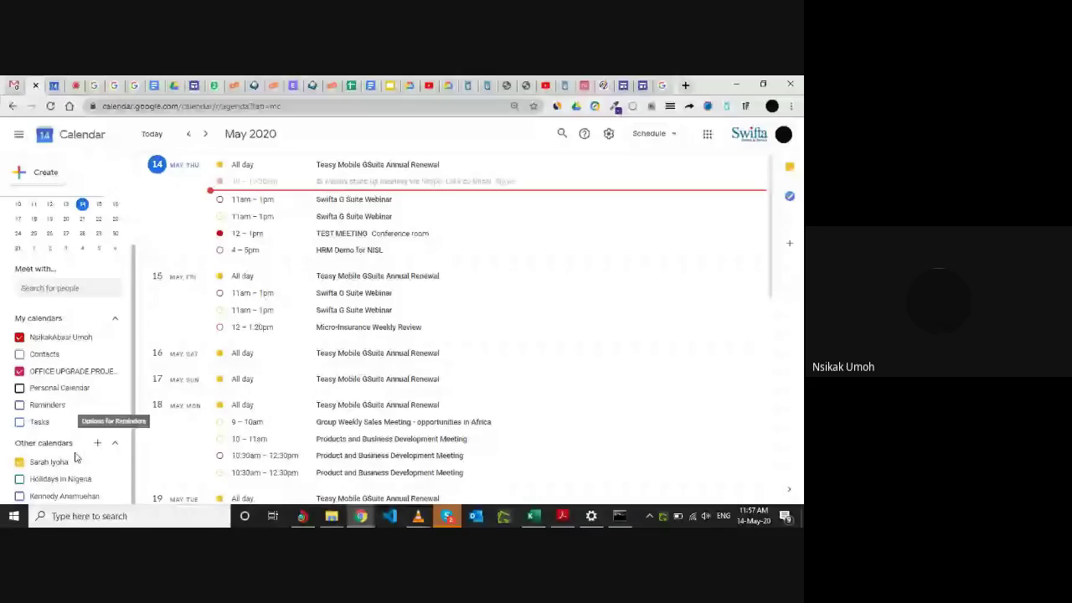
click(20, 462)
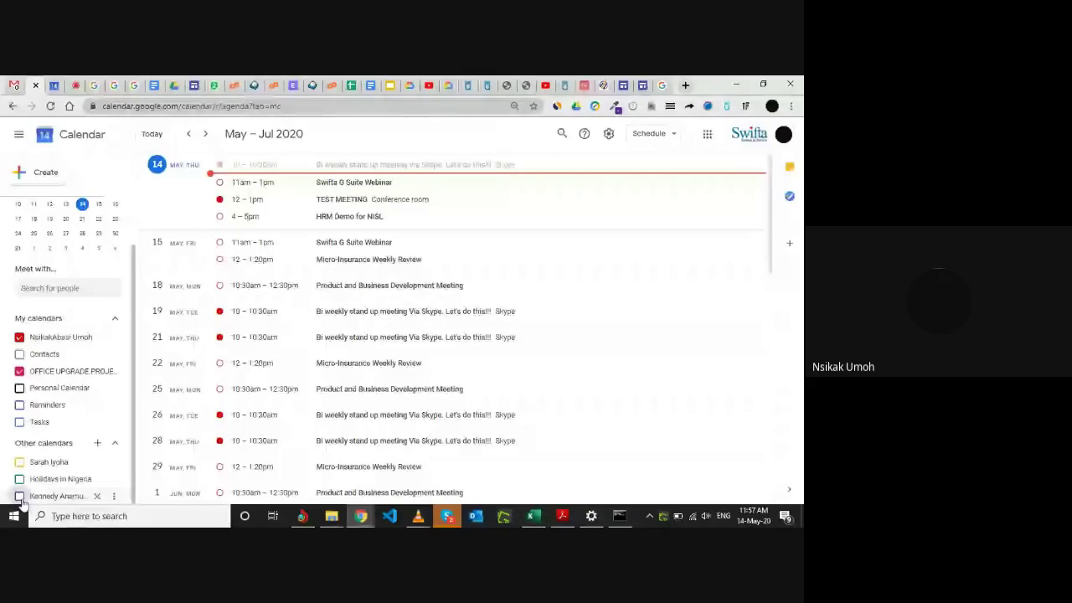
click(20, 497)
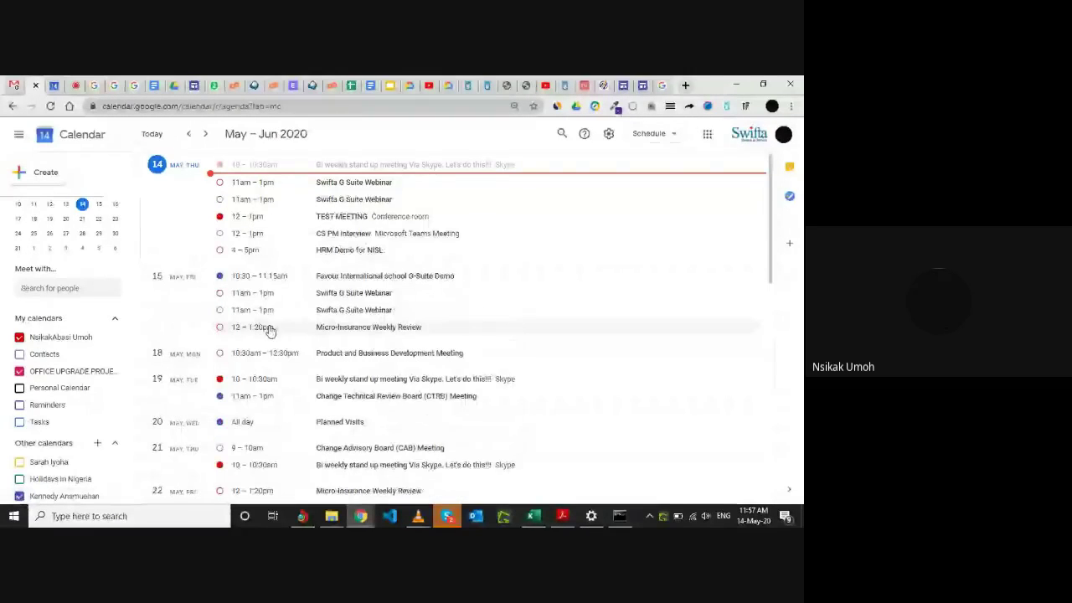
scroll(309, 289, down, 3)
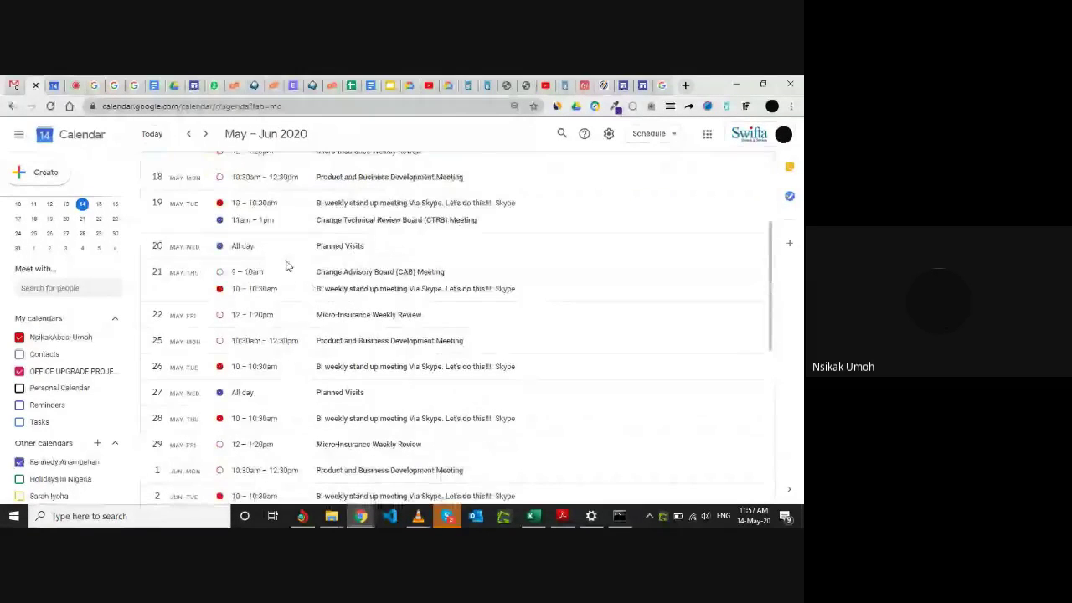
scroll(286, 266, up, 3)
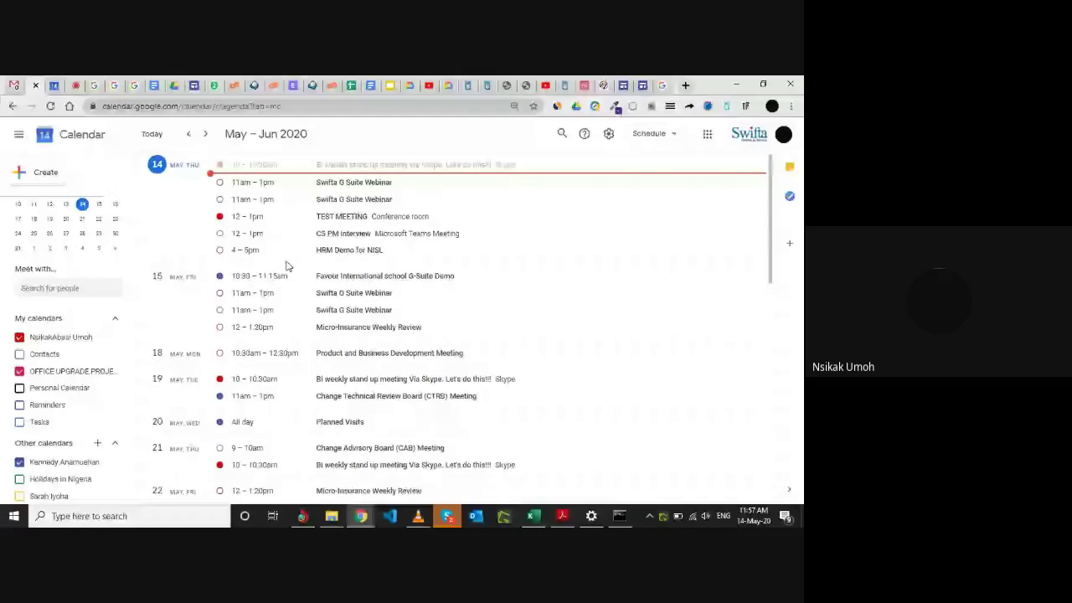
scroll(301, 326, down, 3)
scroll(316, 384, up, 3)
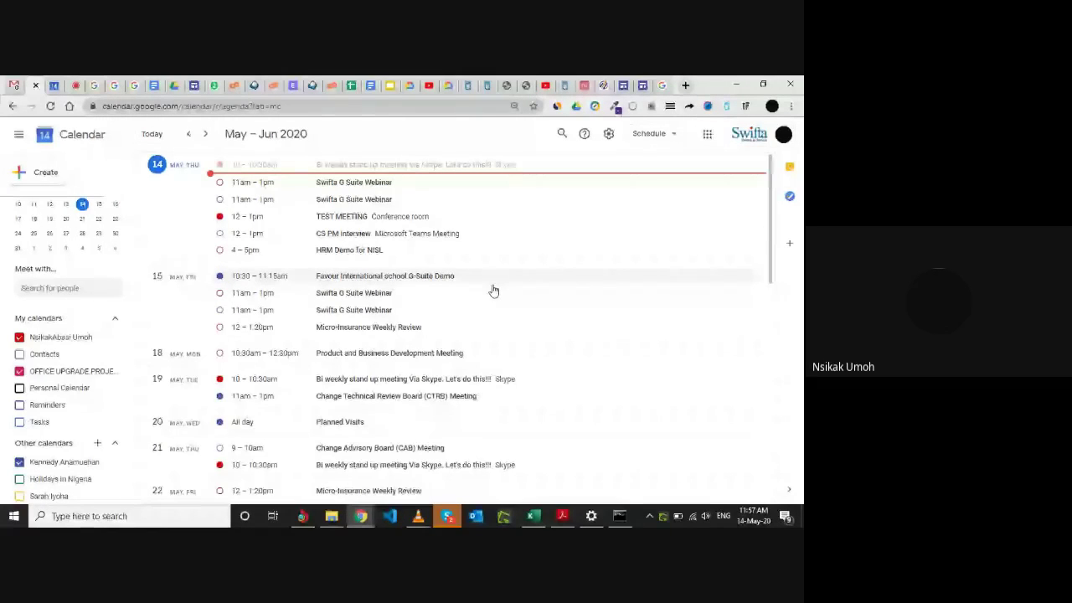
Switch to Month view, keep Planned Visits shown, add the colleague's renewal calendar, and hide OFFICE UPGRADE PROJECT.
click(677, 136)
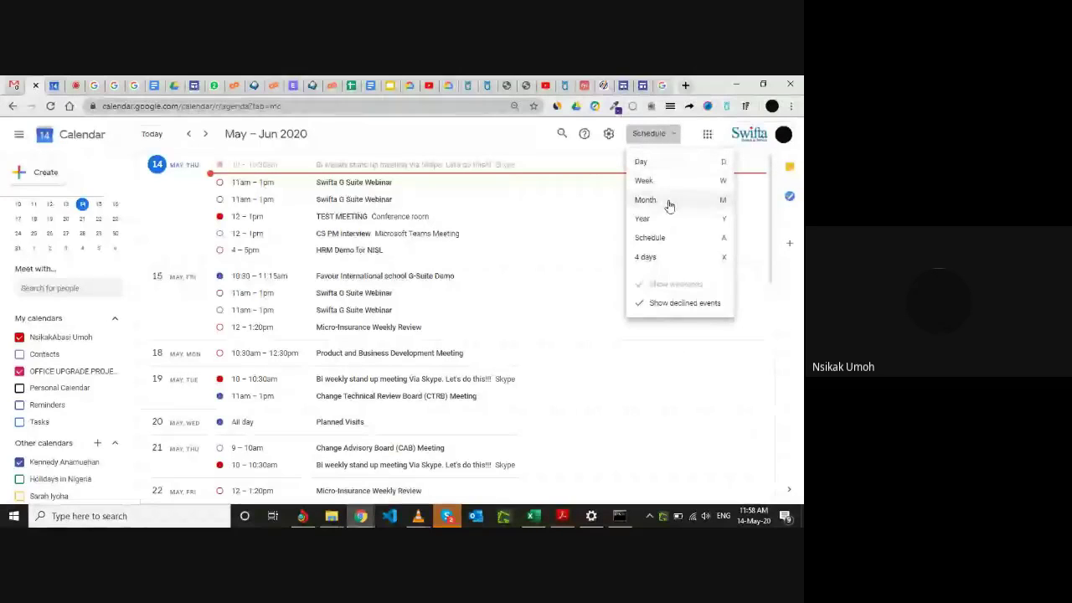
click(669, 201)
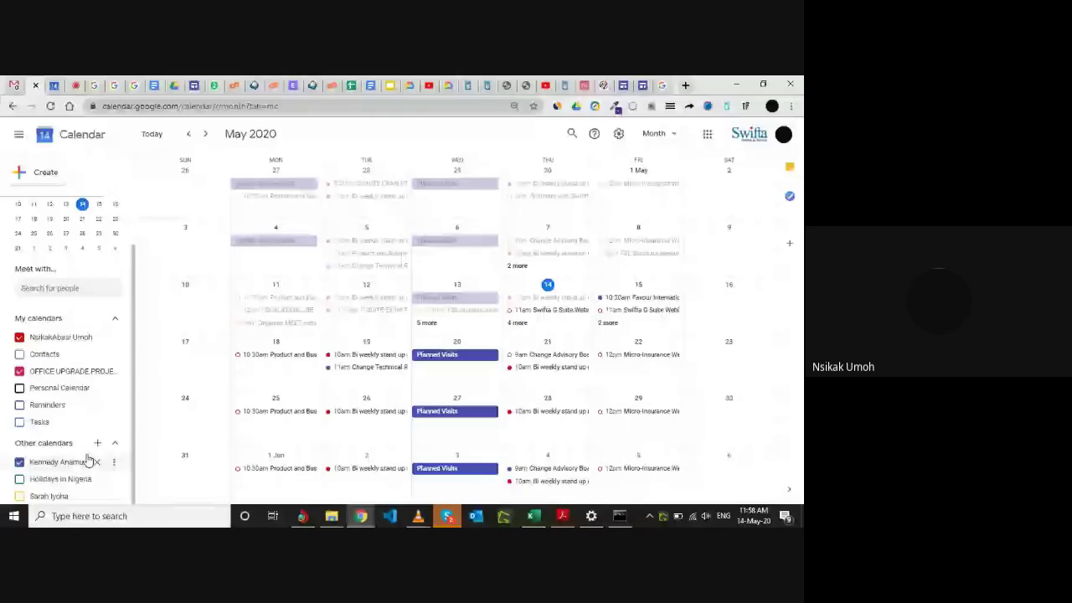
click(19, 462)
click(19, 462)
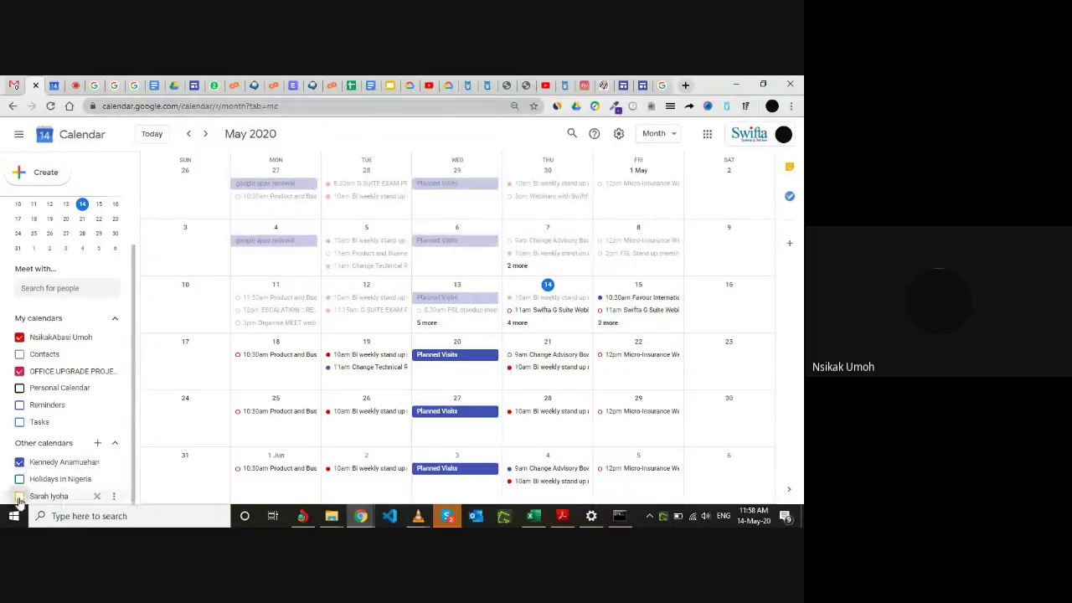
click(19, 495)
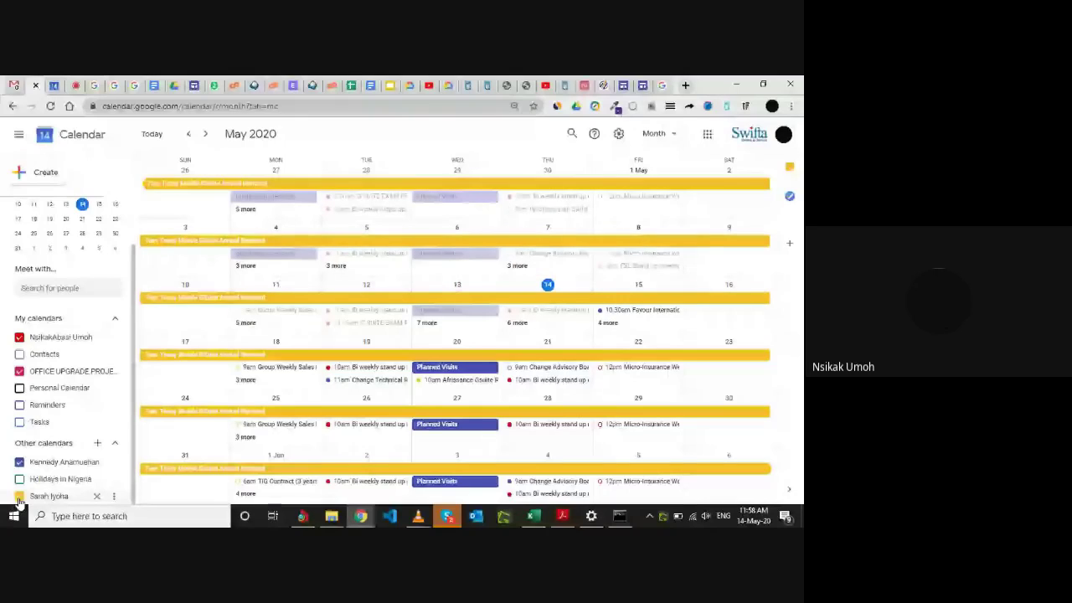
click(20, 371)
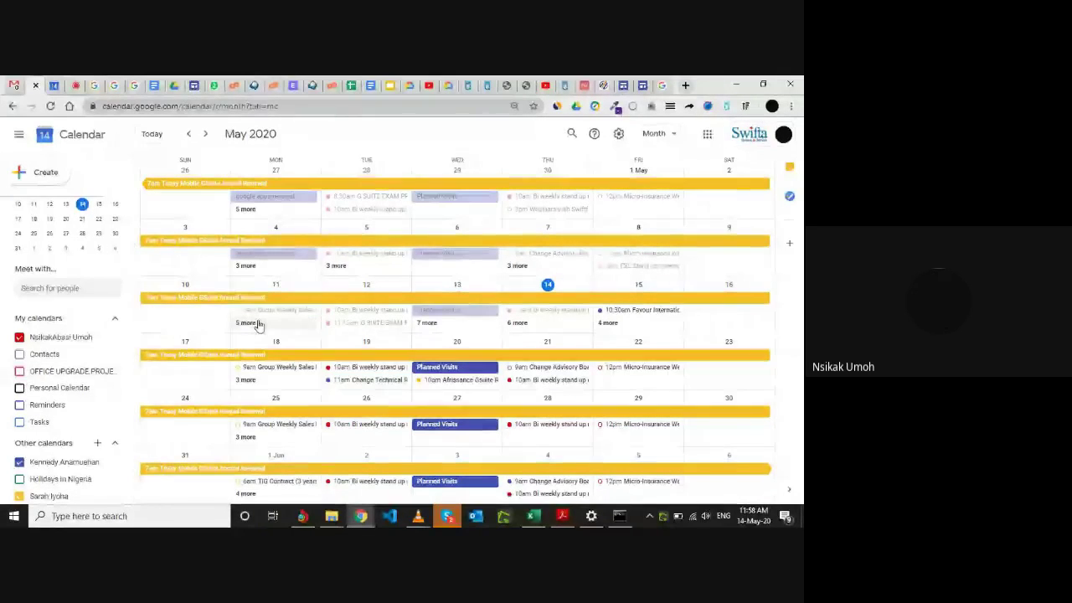
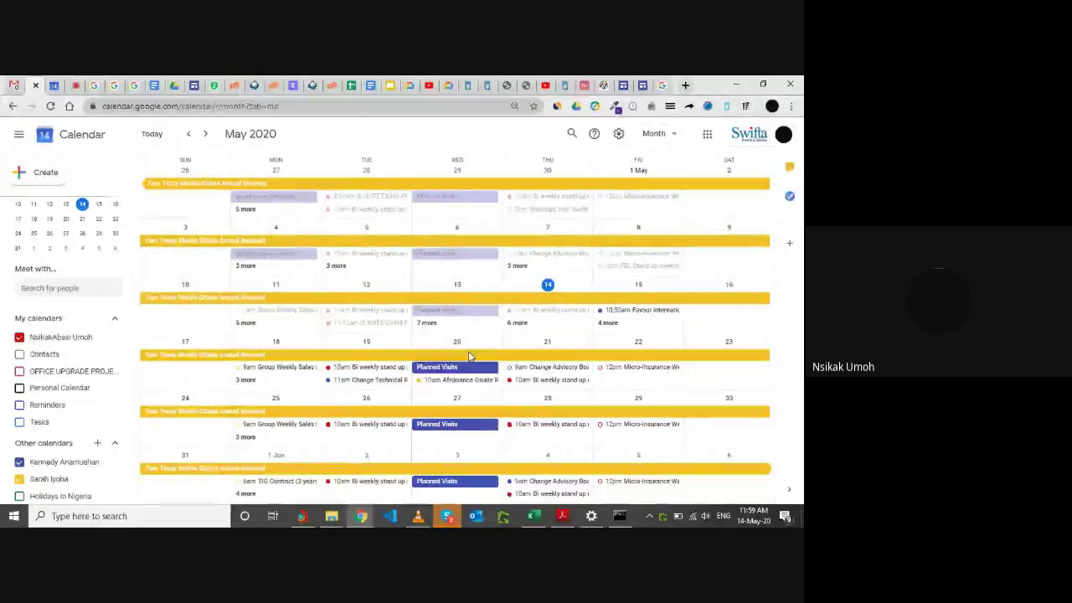
Show the OFFICE UPGRADE PROJECT calendar's events briefly, then hide them again.
scroll(444, 310, up, 1)
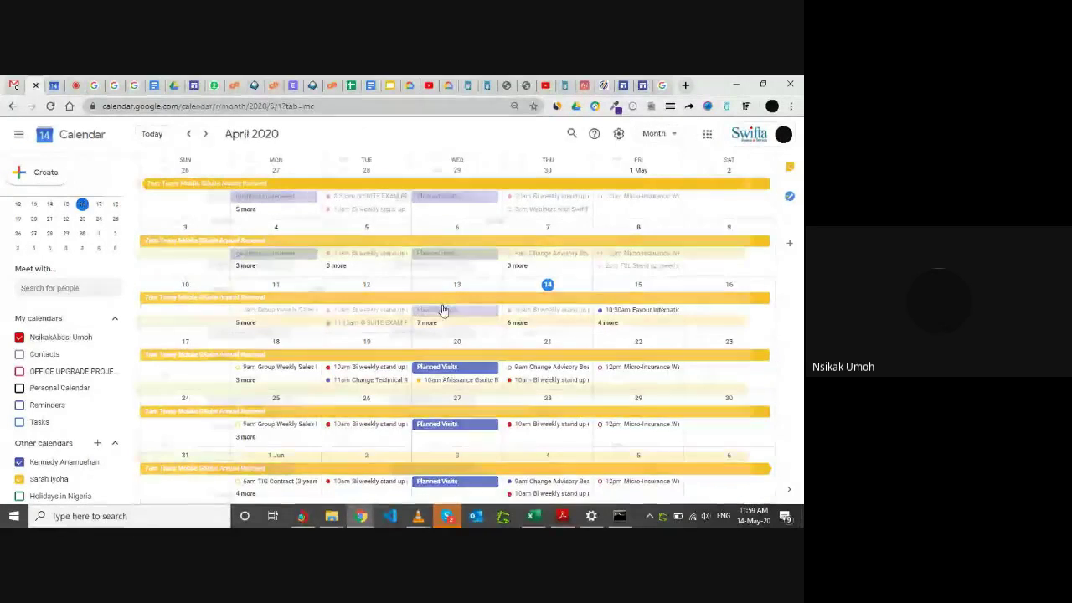
scroll(444, 310, down, 2)
scroll(444, 310, down, 1)
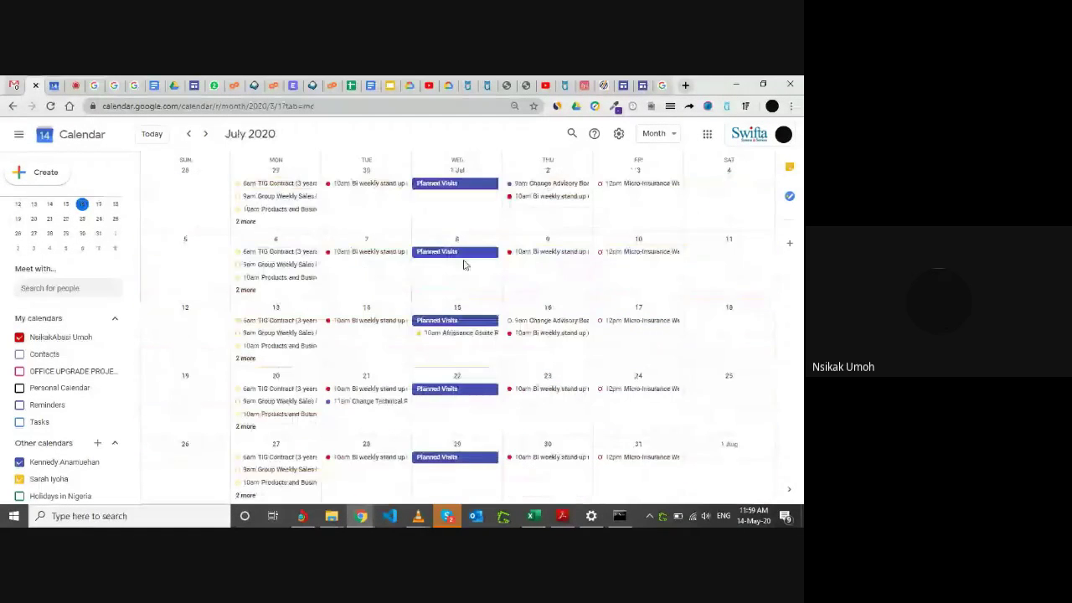
scroll(402, 272, up, 1)
scroll(167, 342, up, 1)
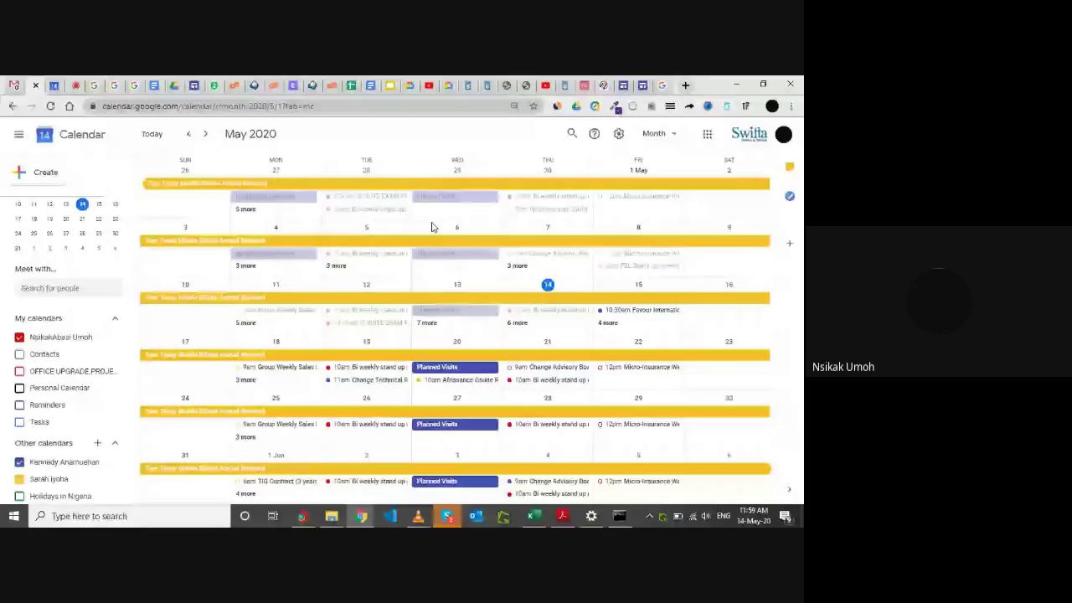
click(36, 378)
click(45, 378)
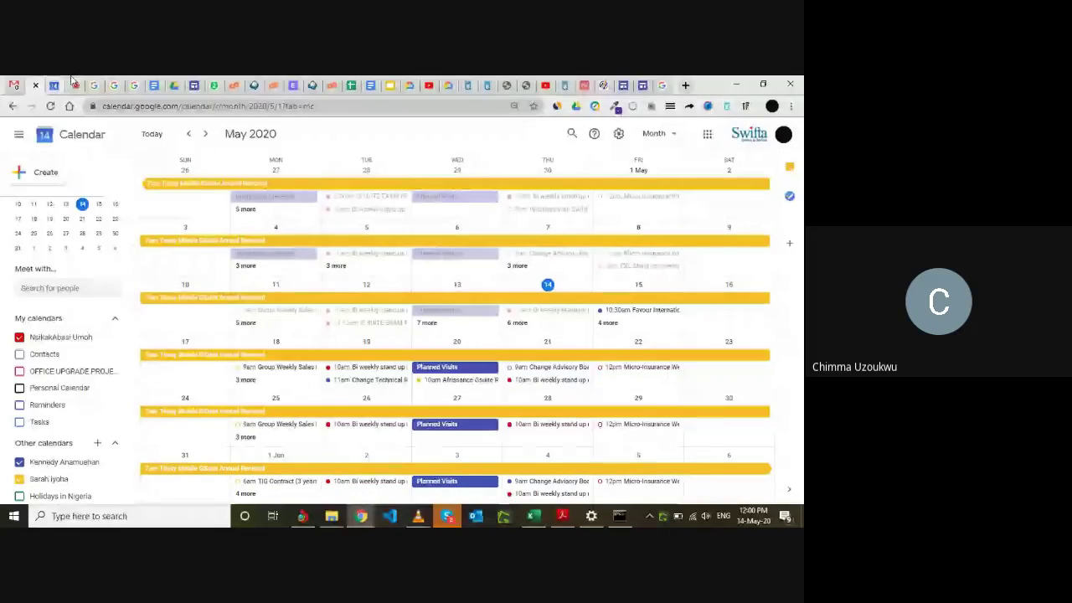
Check the Meet call, then look at the options for adding a new calendar before returning to month view.
click(74, 84)
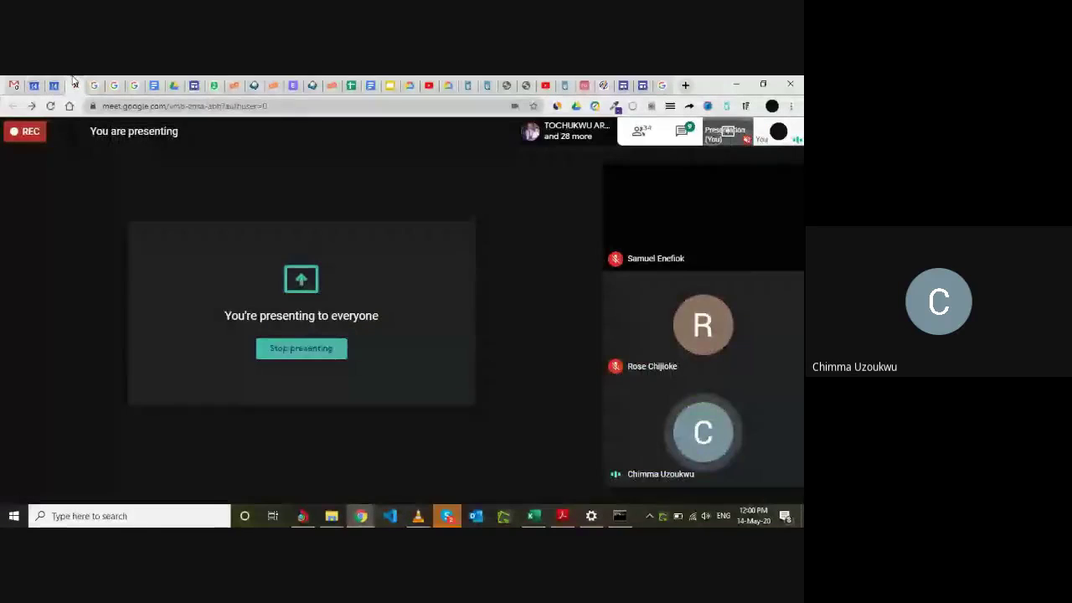
click(34, 83)
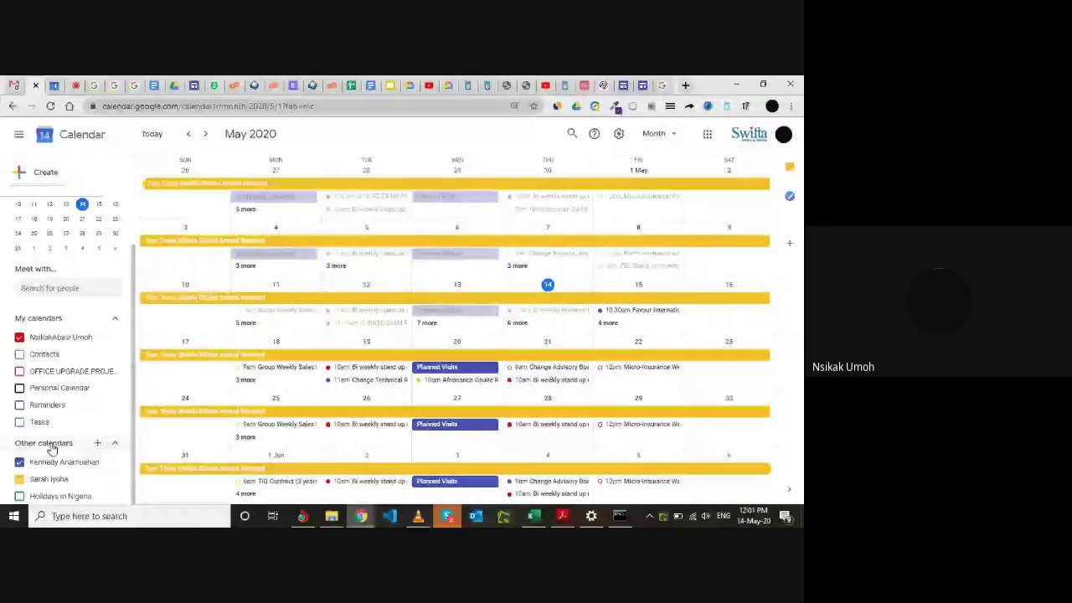
click(98, 444)
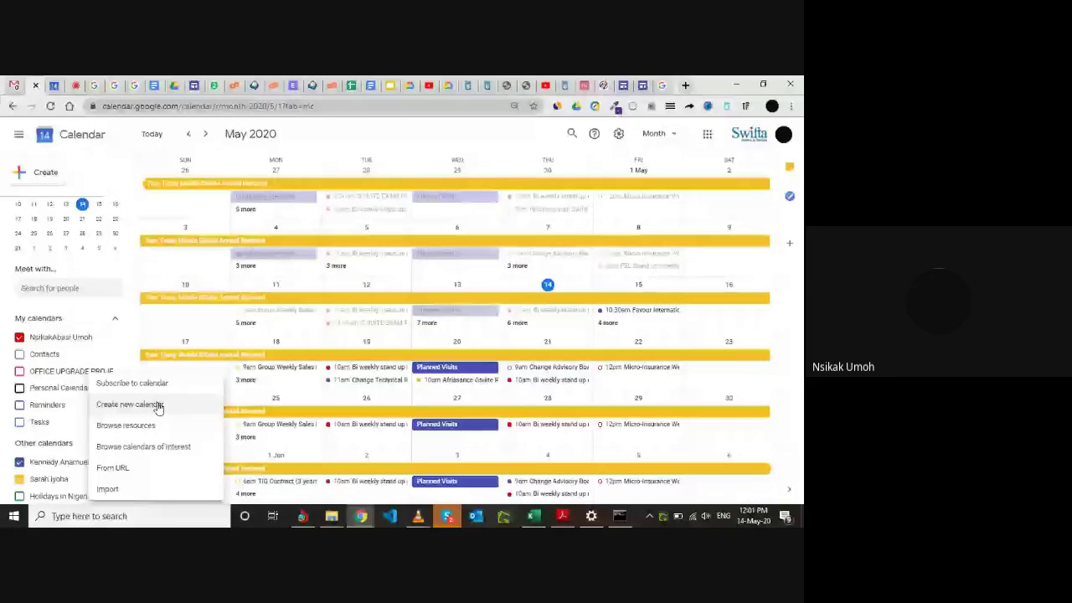
click(159, 406)
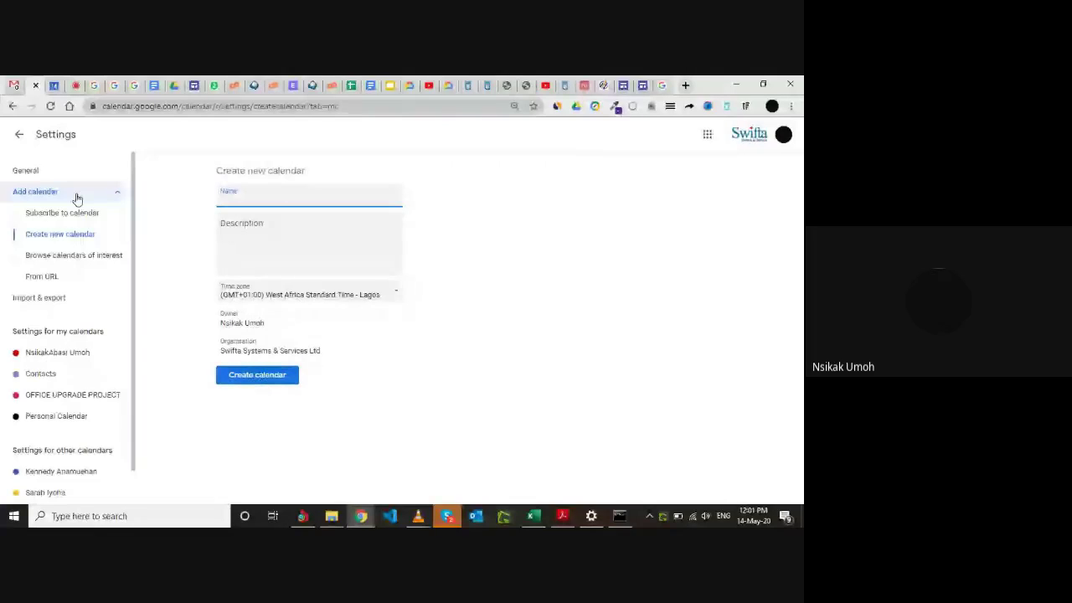
click(21, 135)
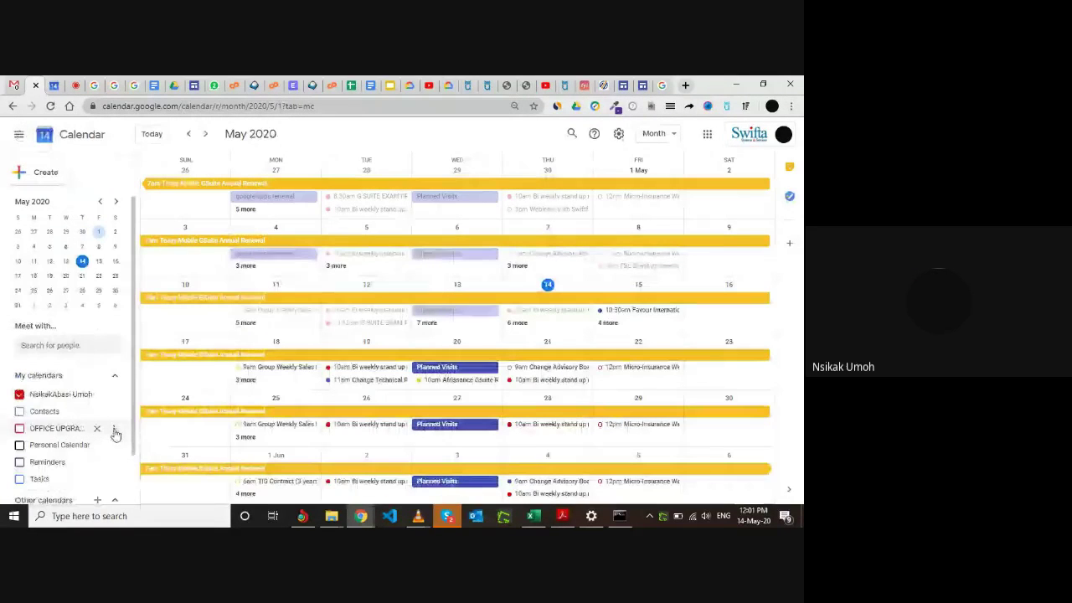
Hide OFFICE UPGRADE PROJECT from the calendar list and toggle the owner's own calendar.
click(114, 428)
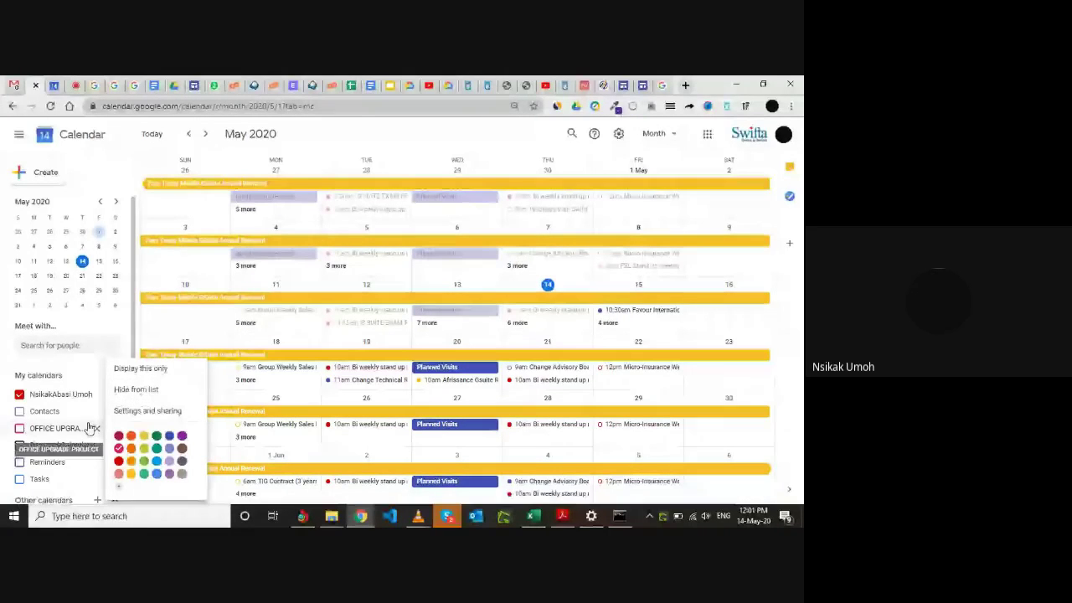
click(134, 394)
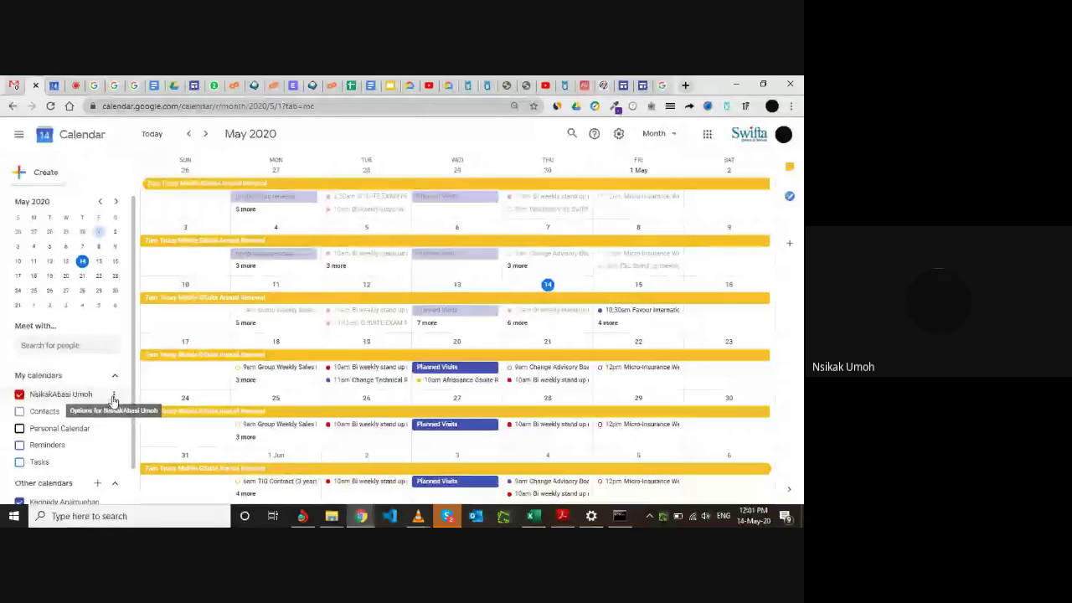
click(114, 395)
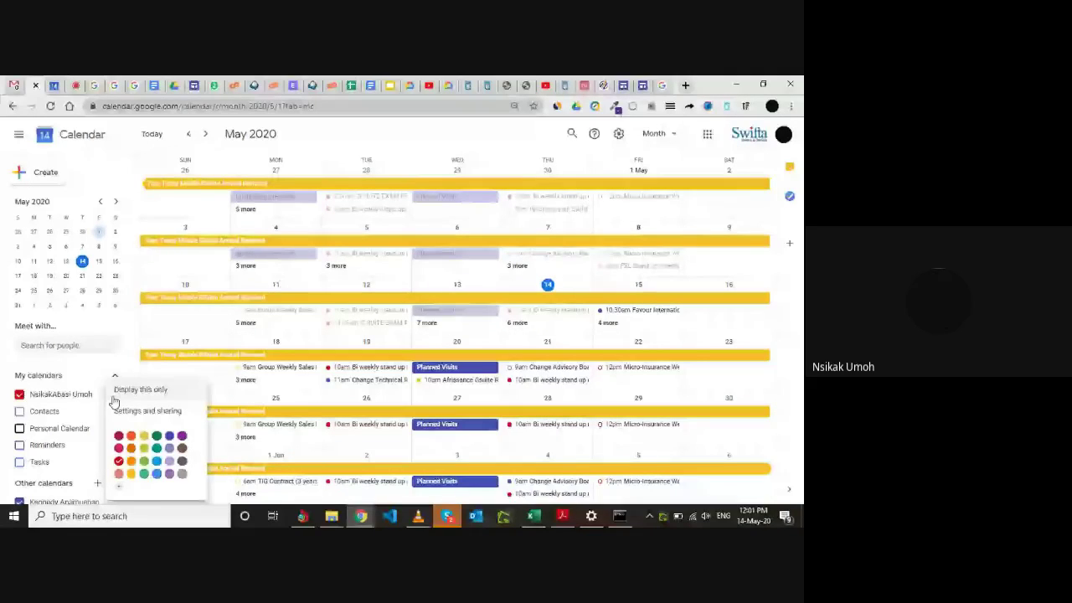
key(Escape)
click(83, 399)
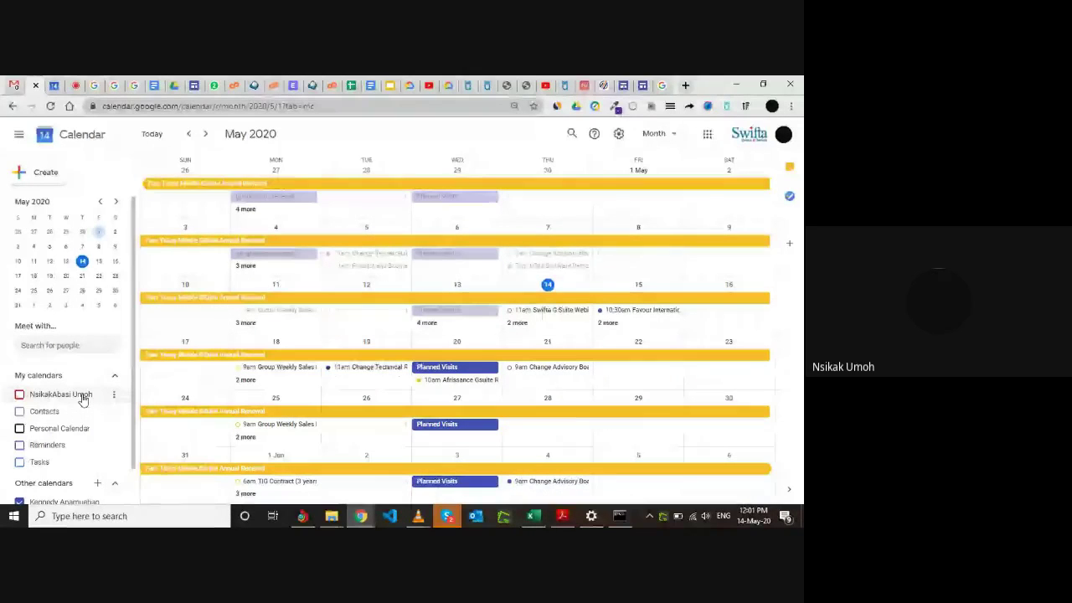
scroll(88, 433, down, 1)
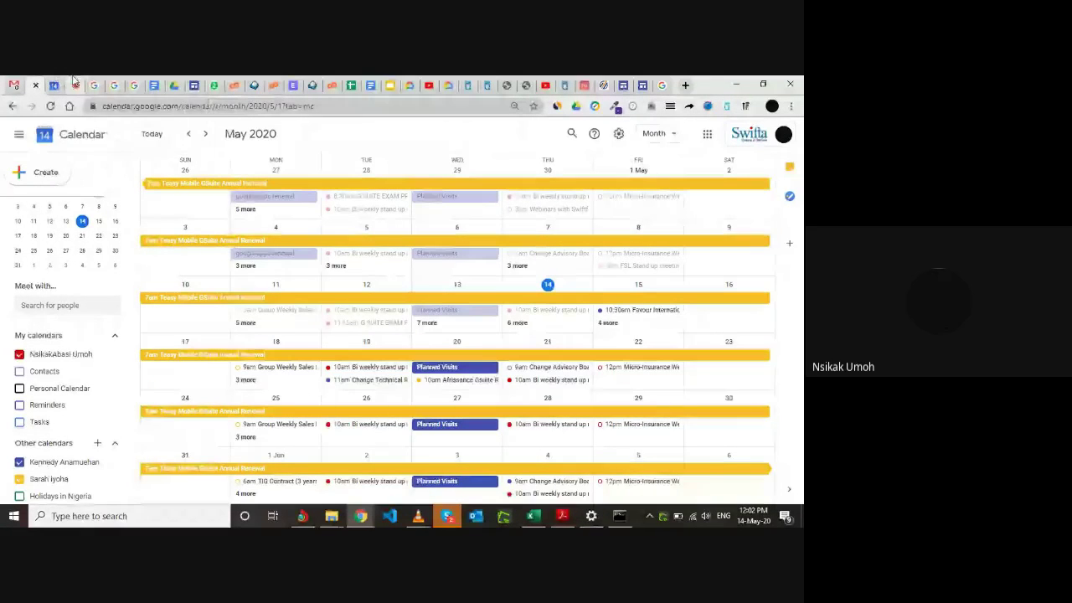
In the Swifta G Suite Webinar call, read through the chat messages, then close chat to show participant tiles.
click(75, 83)
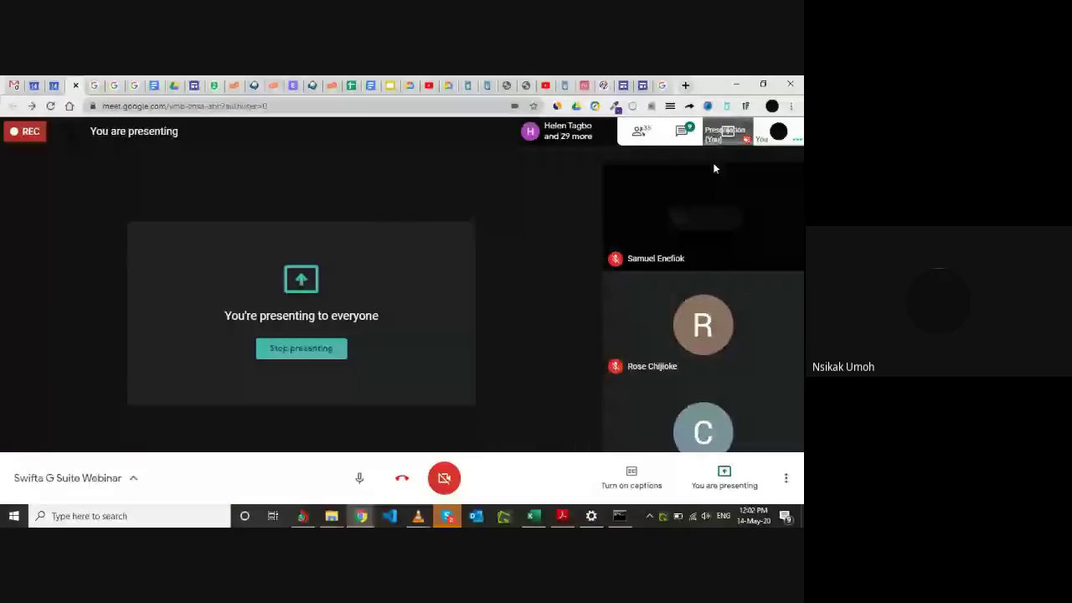
click(683, 134)
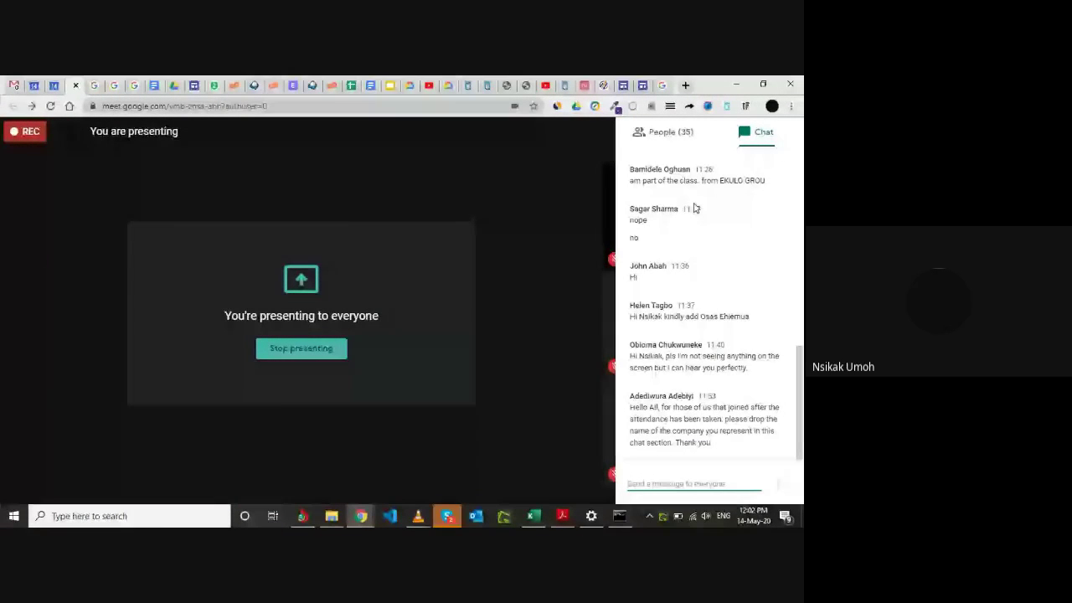
key(ctrl+alt+c)
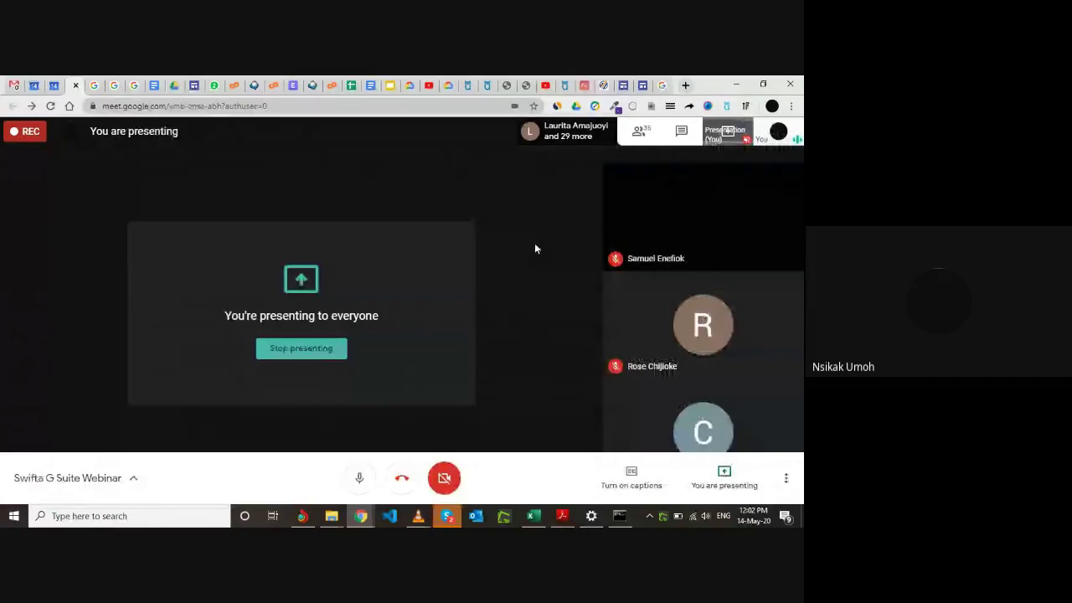
click(680, 131)
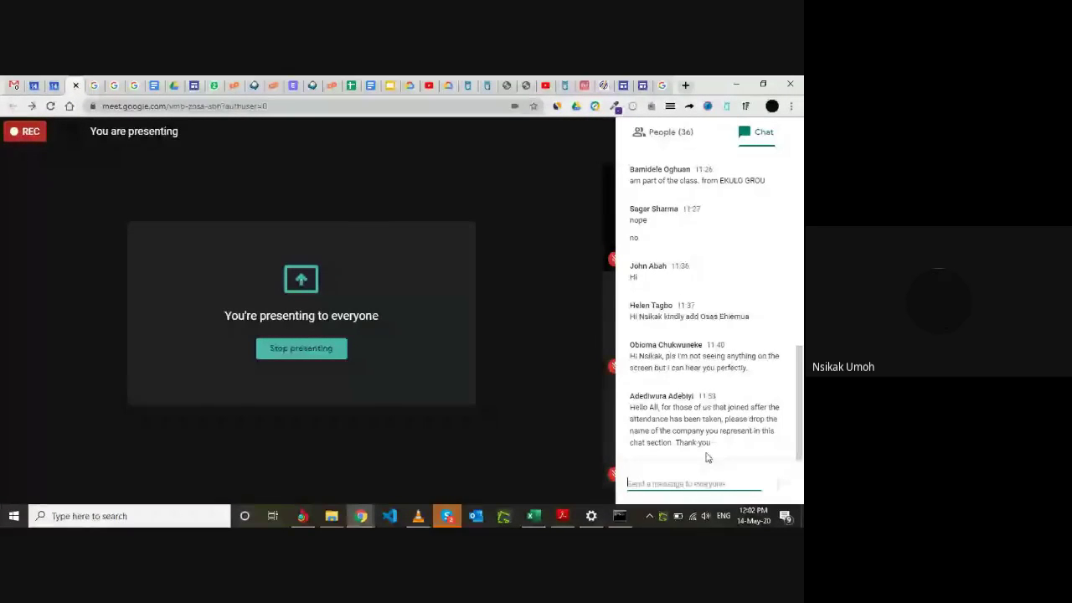
scroll(699, 333, up, 3)
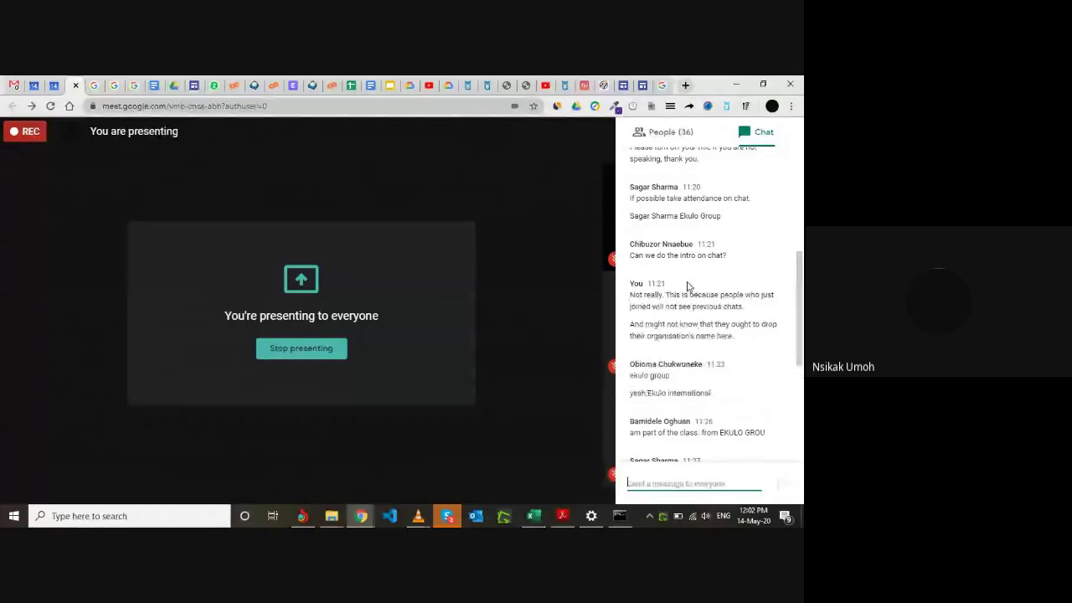
click(569, 279)
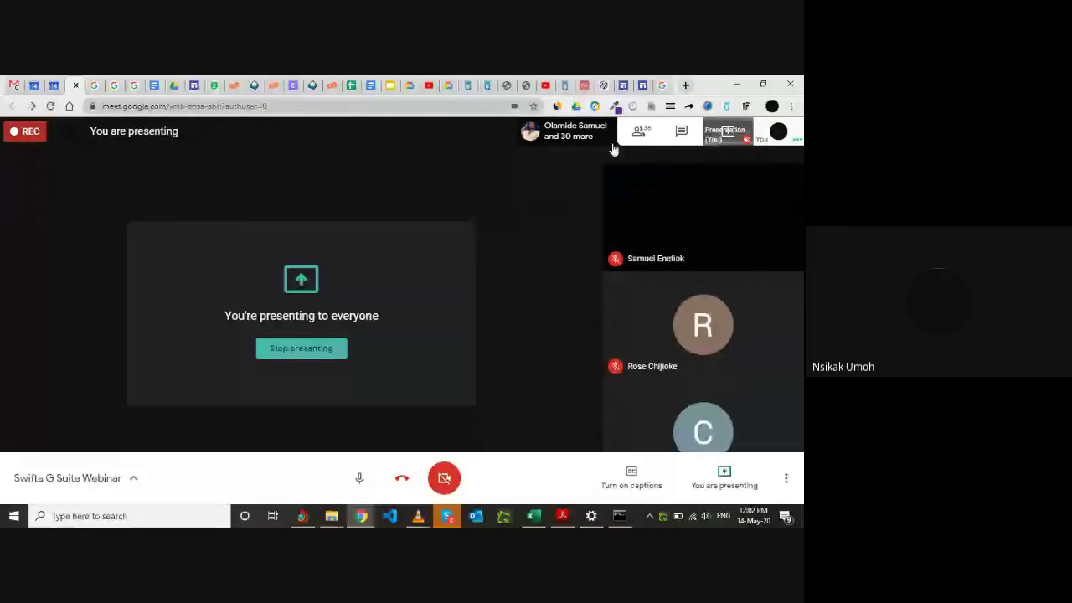
Open the People panel listing the call's 35 participants.
click(640, 131)
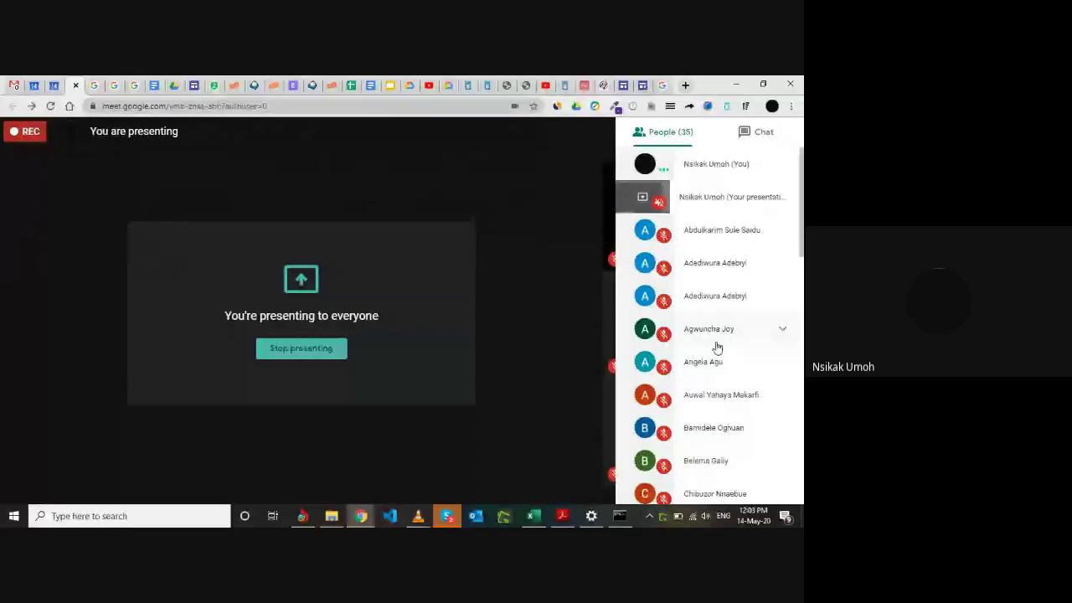
Untick the yellow colleague calendar and the Planned Visits calendar, then return to the Meet call.
click(35, 85)
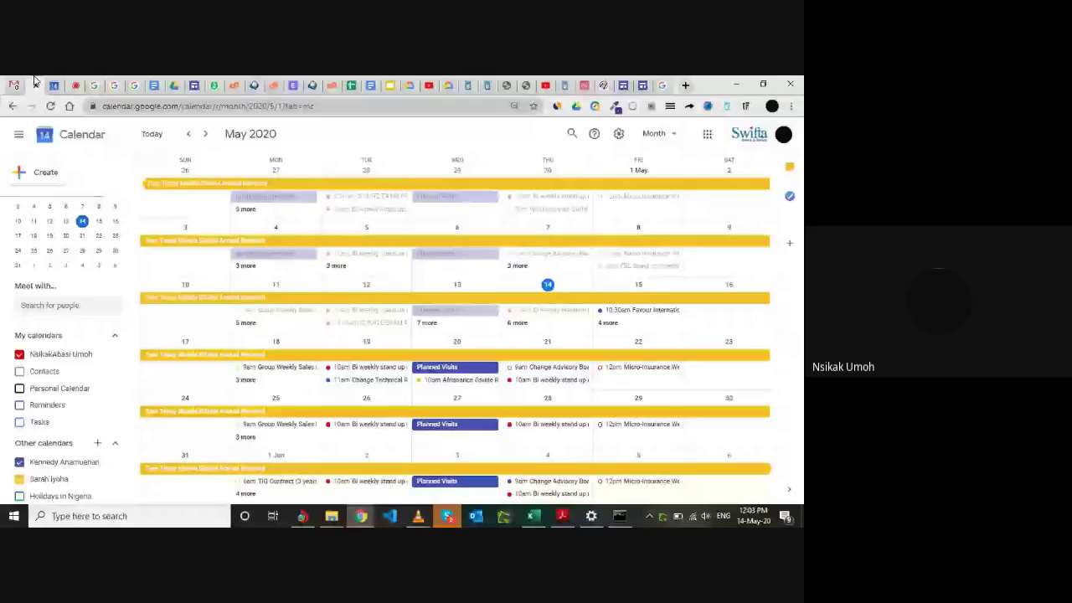
click(19, 479)
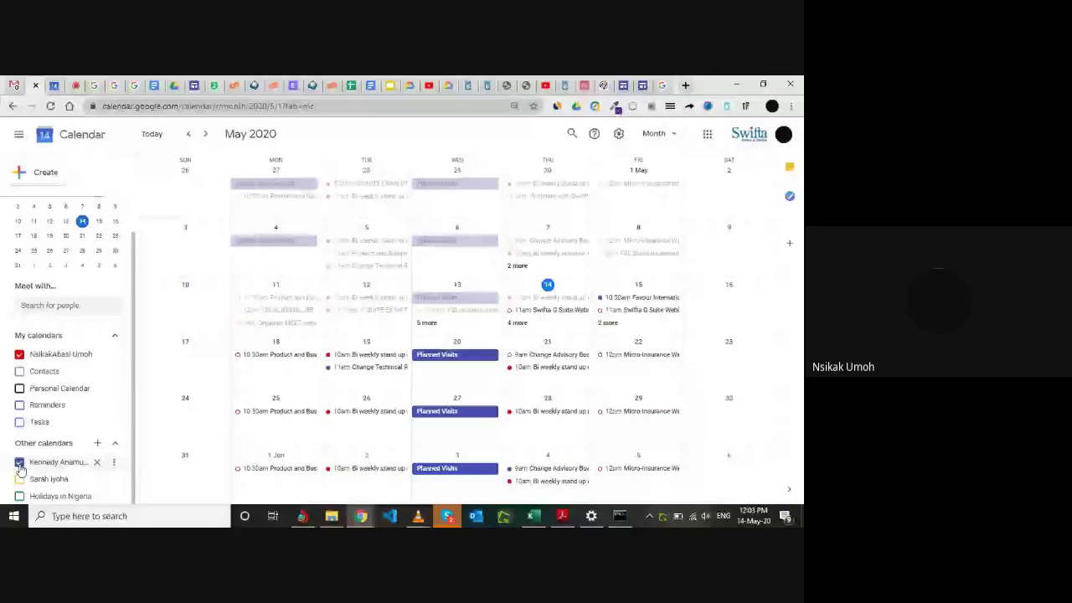
click(19, 463)
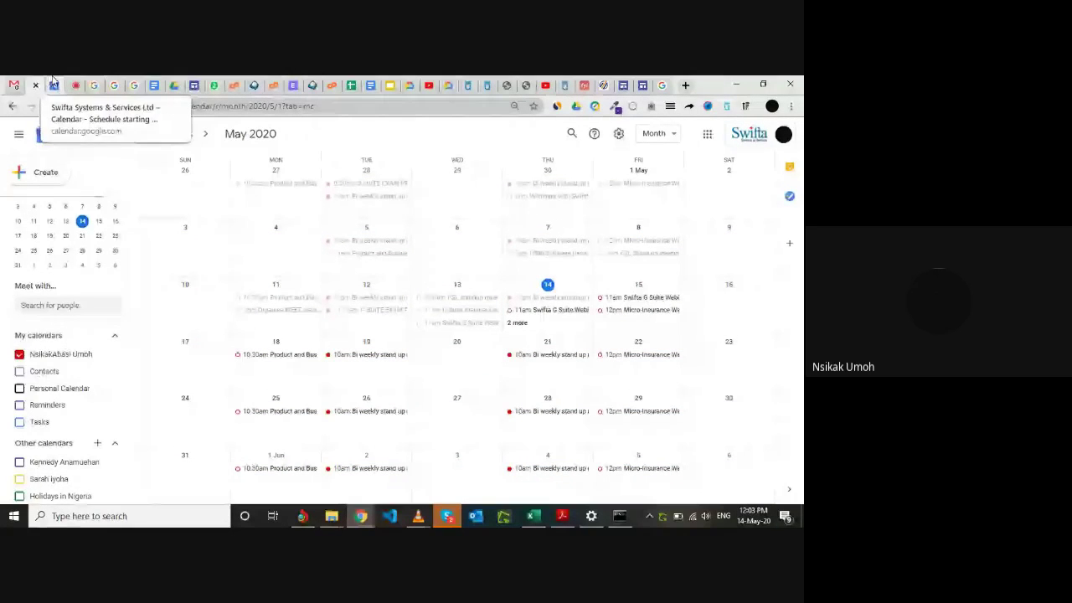
click(84, 80)
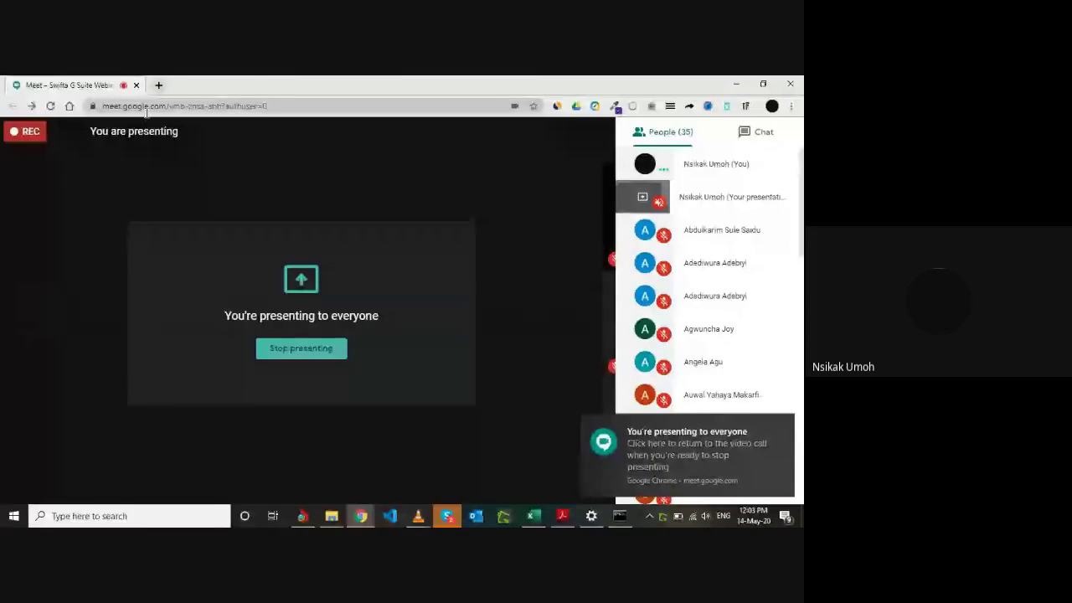
Scroll through the Meet chat messages, then return to the May 2020 calendar month view.
key(alt+Tab)
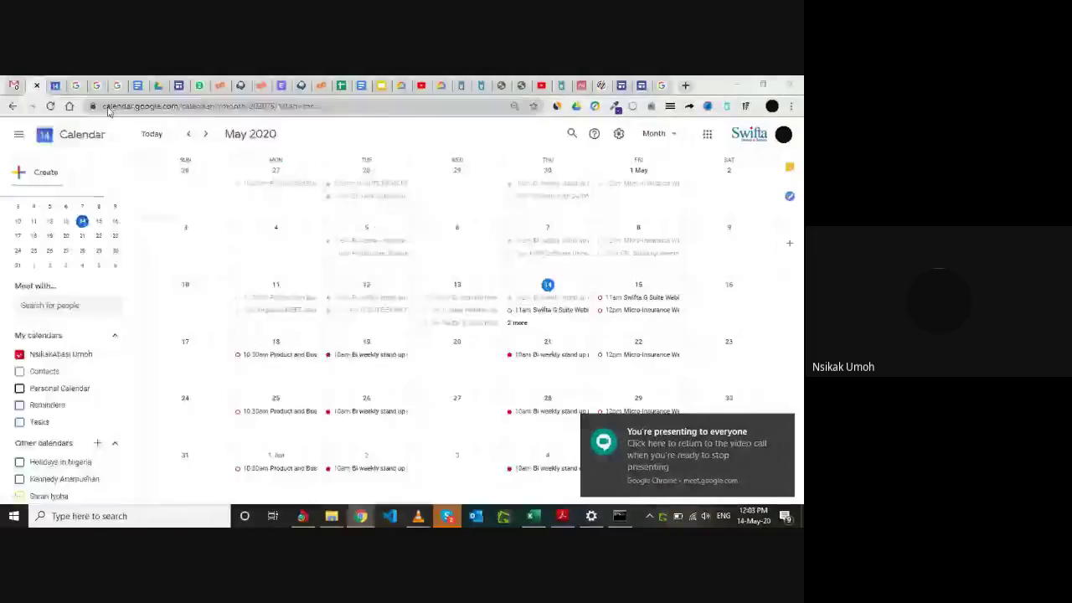
key(alt+Tab)
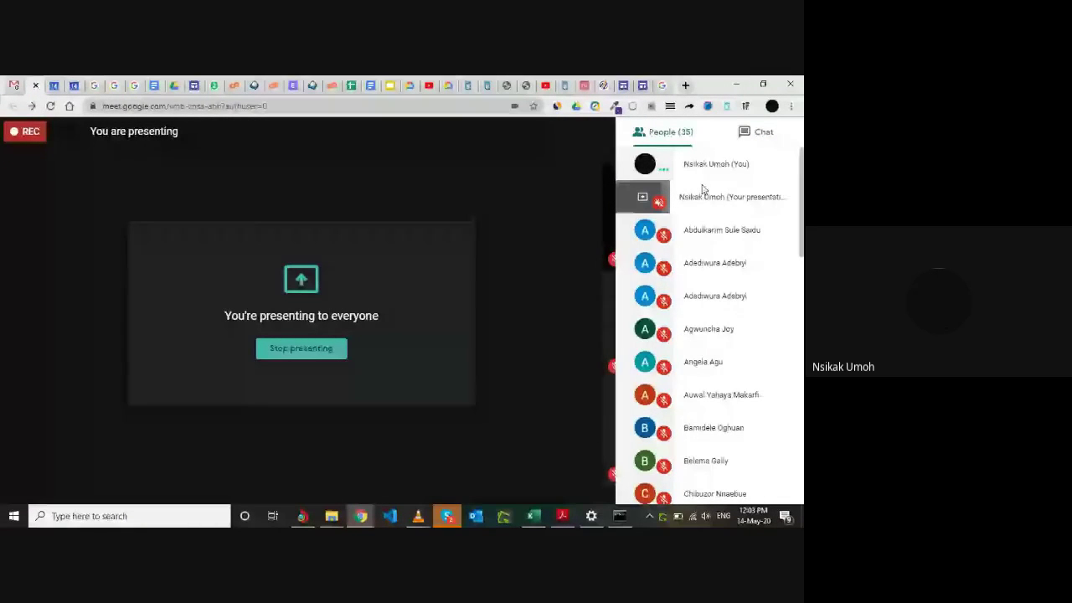
click(754, 132)
scroll(728, 354, down, 3)
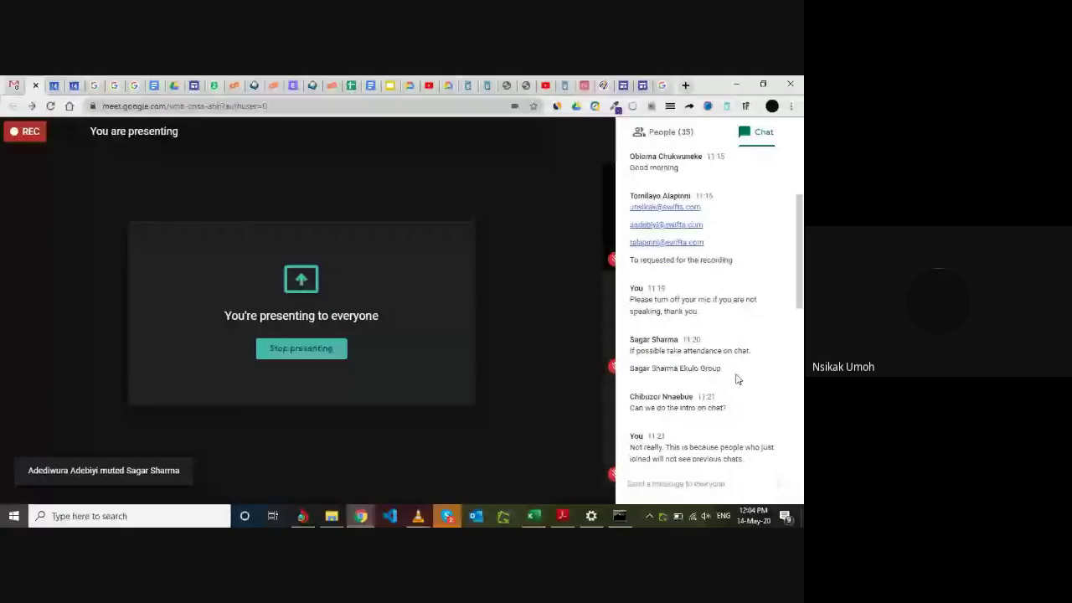
scroll(737, 379, down, 1)
scroll(736, 379, down, 10)
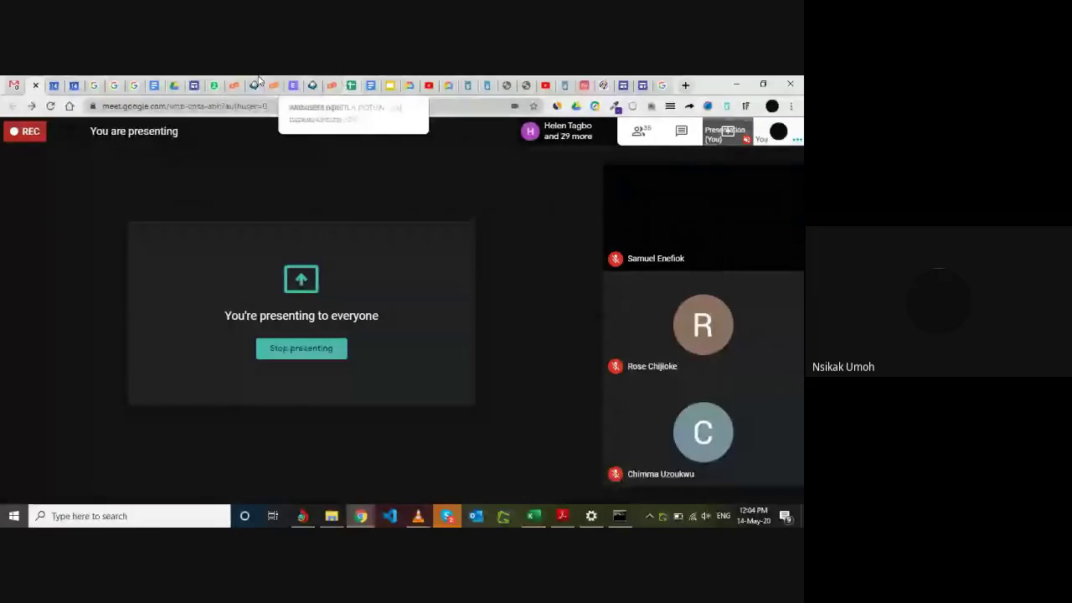
click(57, 82)
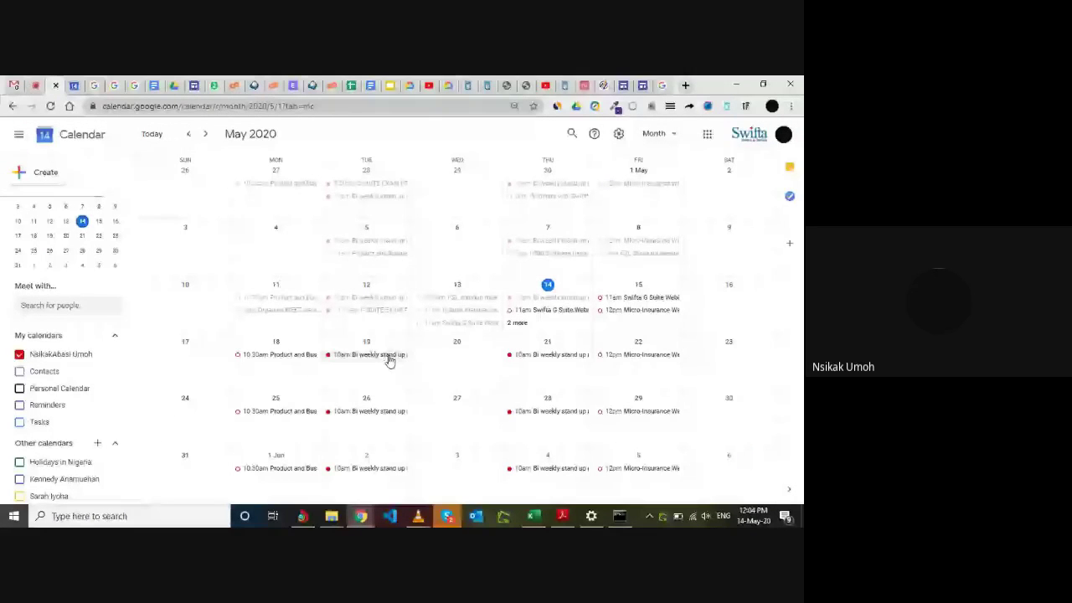
Back in the Meet call, glance at the participants and scroll the recent chat messages.
click(36, 81)
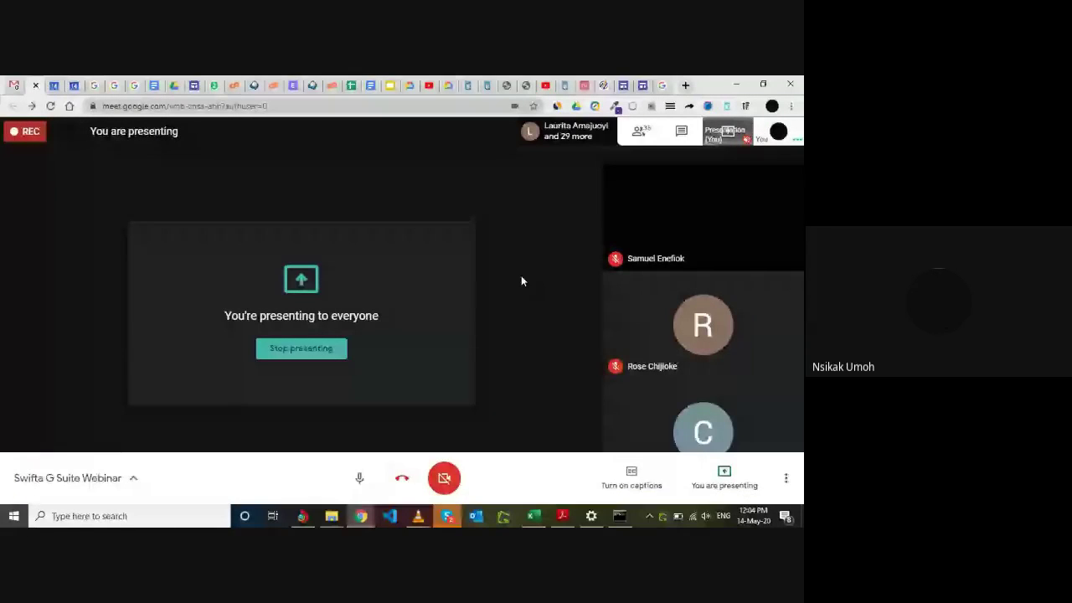
click(645, 143)
scroll(709, 276, down, 10)
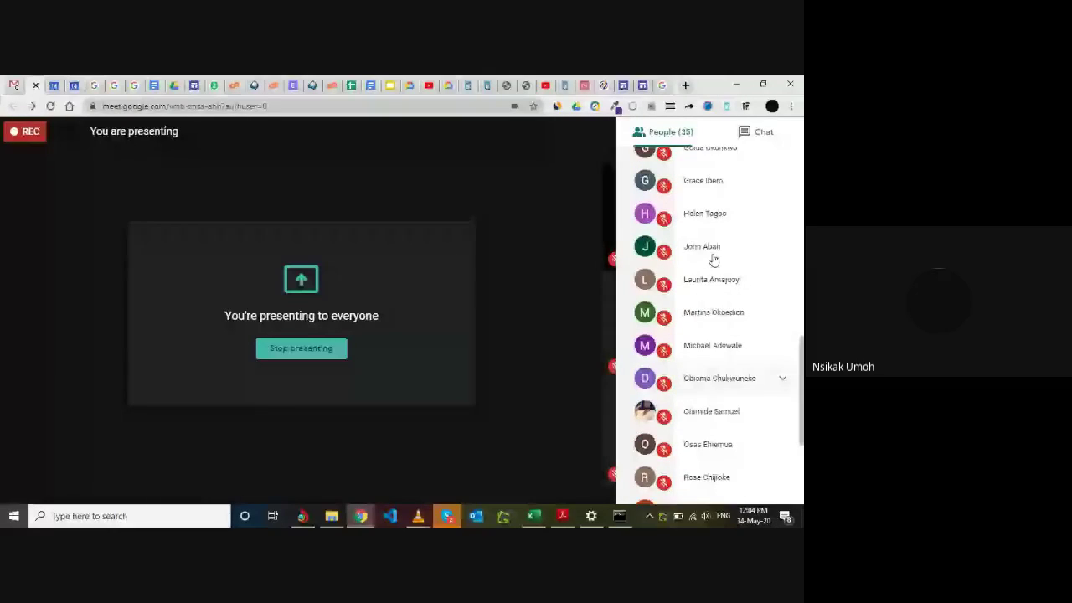
scroll(712, 256, up, 2)
click(762, 135)
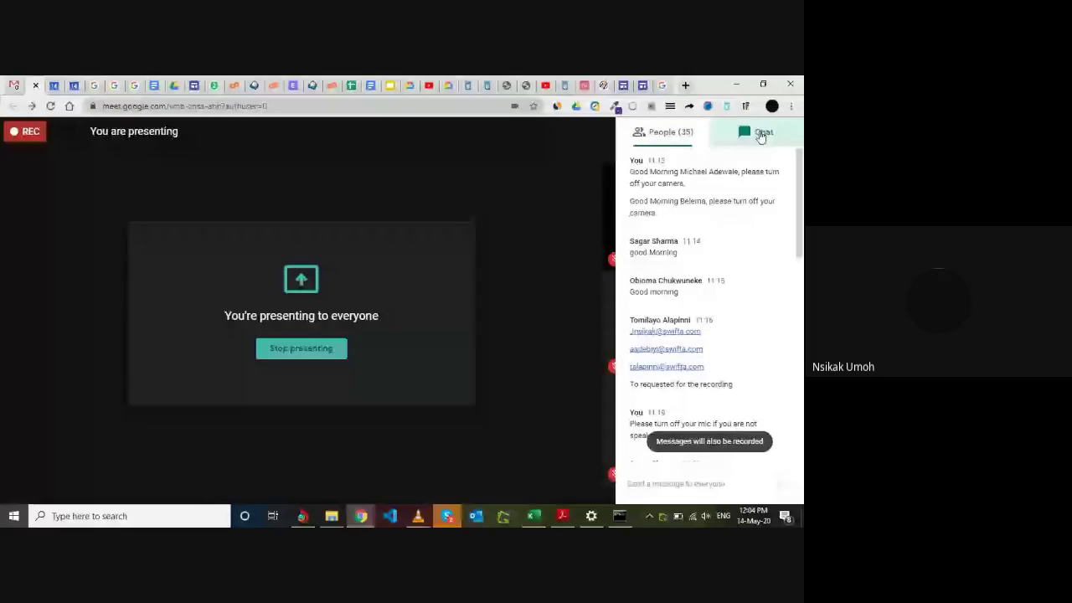
scroll(695, 351, down, 10)
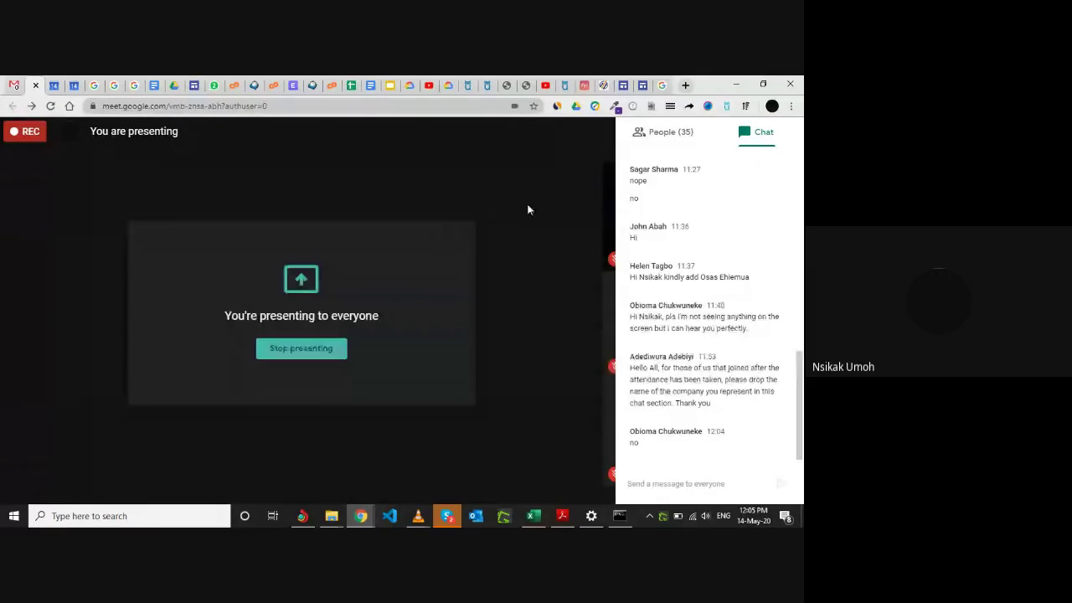
Look at the May 2020 calendar, then return to Meet and show the 36-person participant list.
click(55, 83)
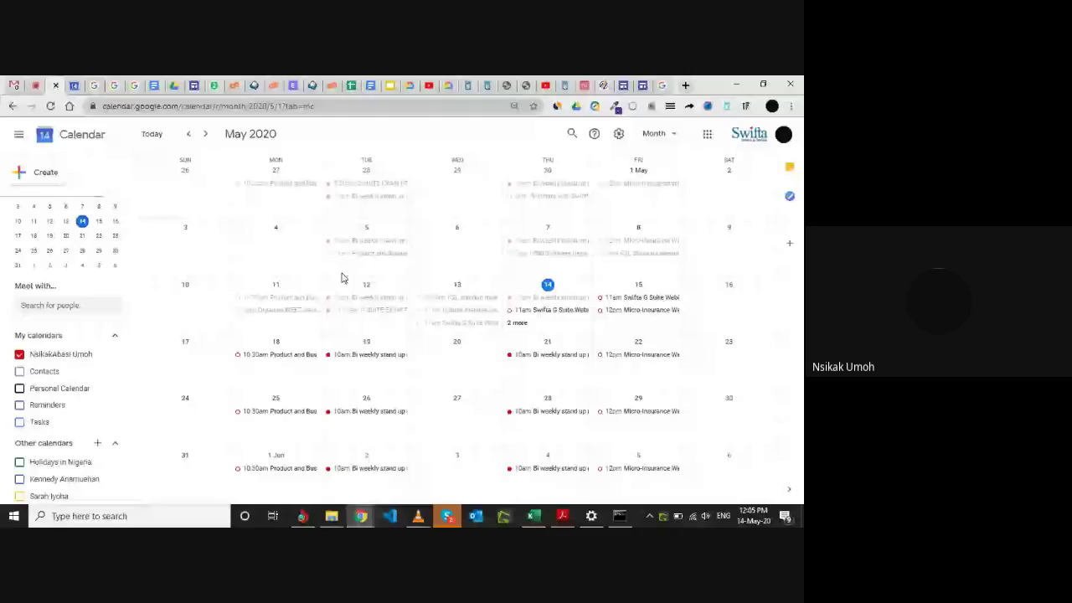
click(37, 83)
click(52, 83)
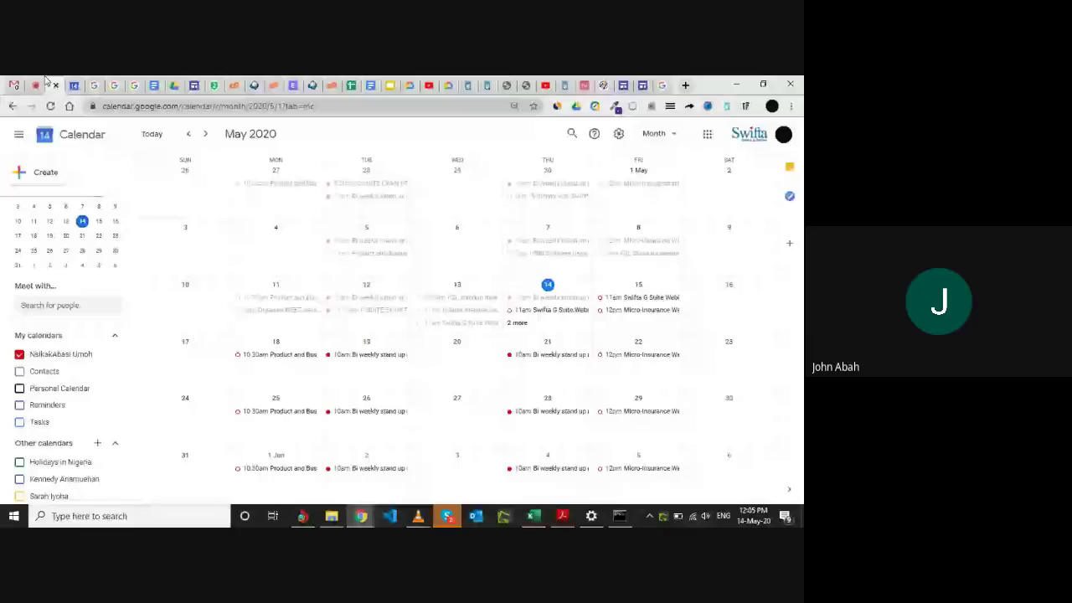
click(45, 82)
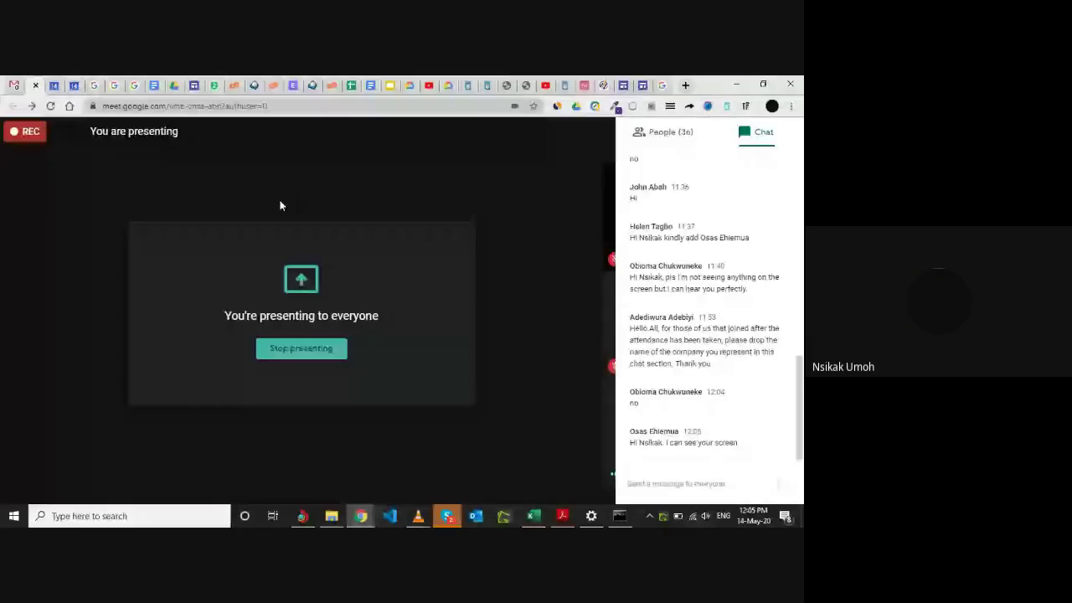
click(662, 134)
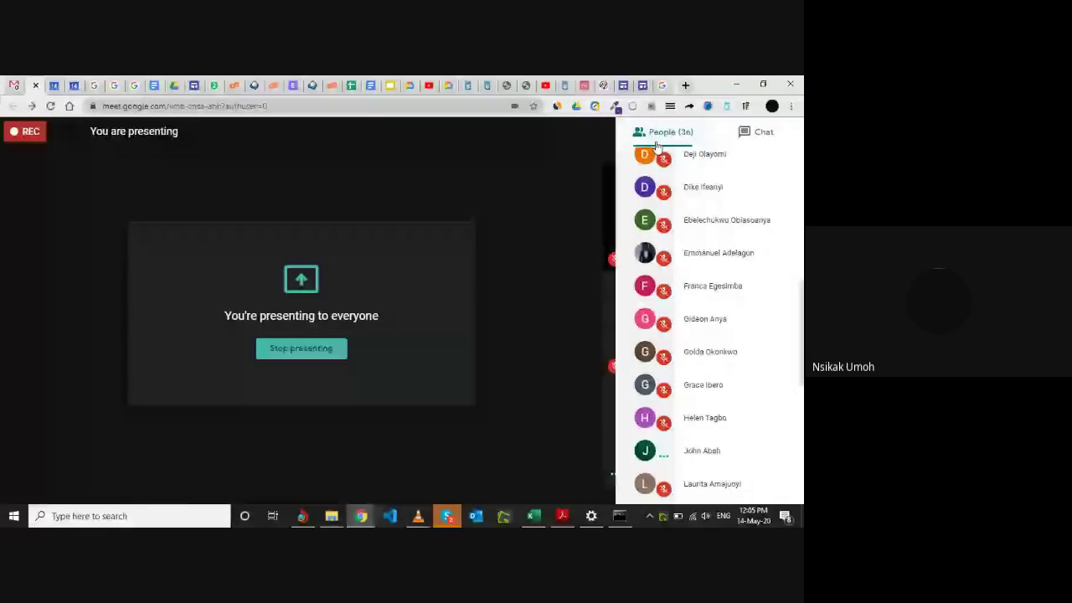
Close the participant list to show video tiles, then switch to the May 2020 calendar.
click(565, 174)
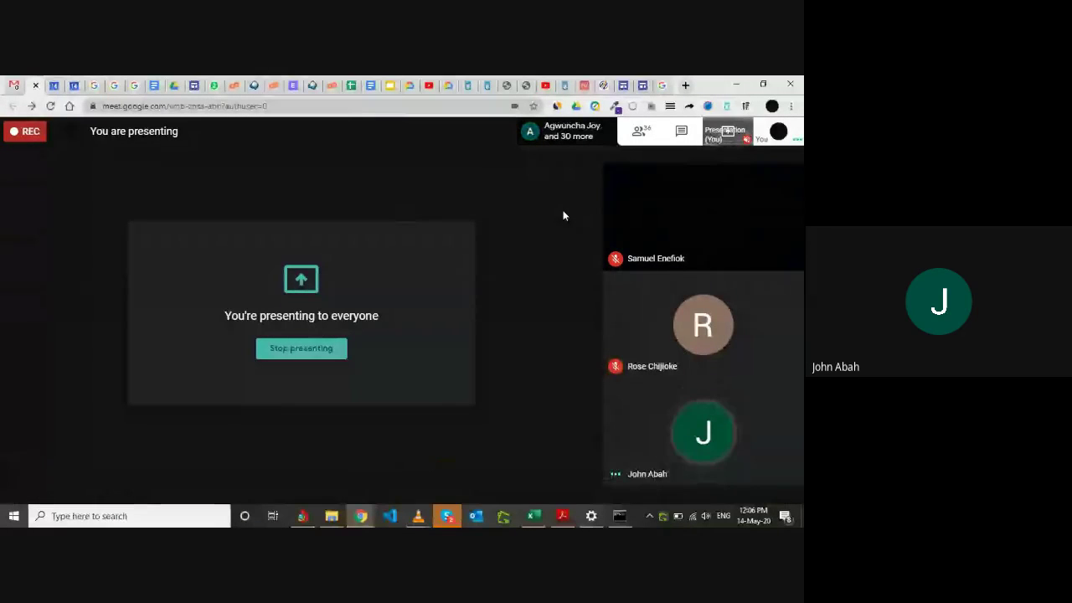
click(54, 84)
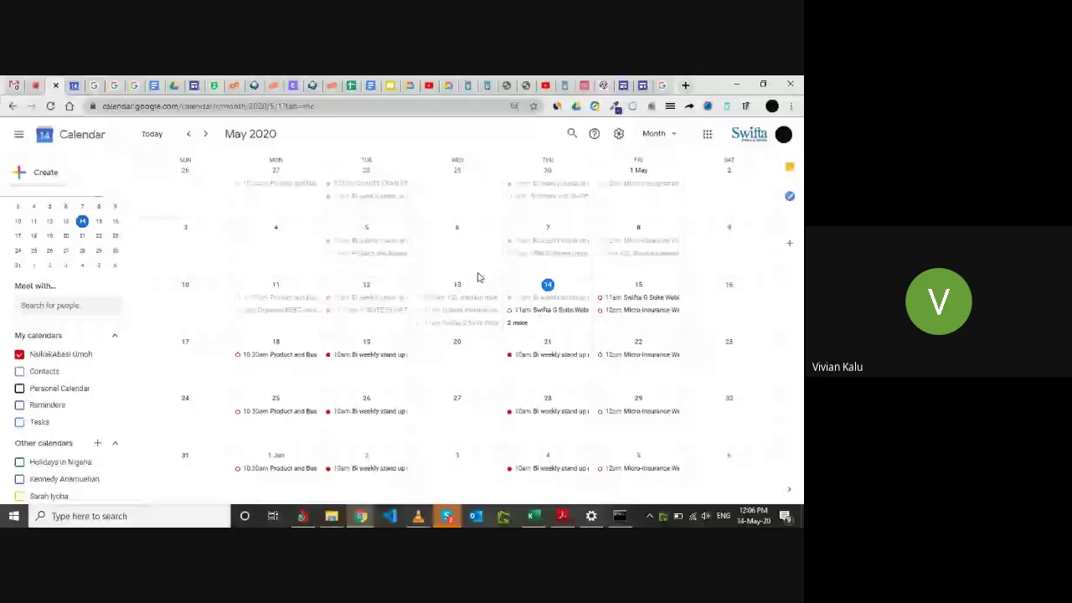
Show the certificate folder's activity, including the shared DAY 1 webinar recording, and open Drive settings.
click(176, 84)
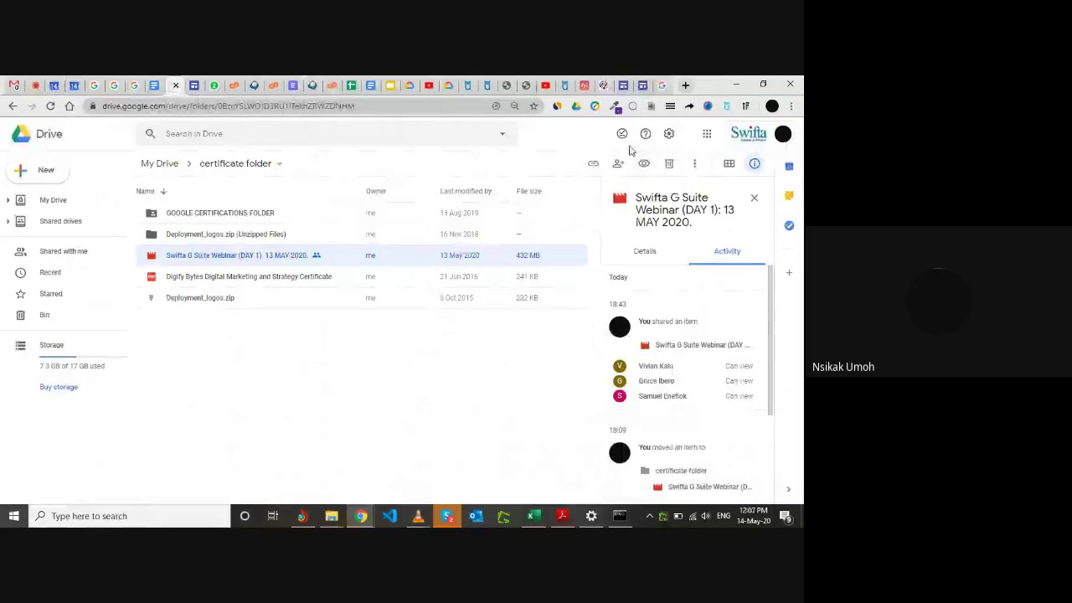
click(353, 392)
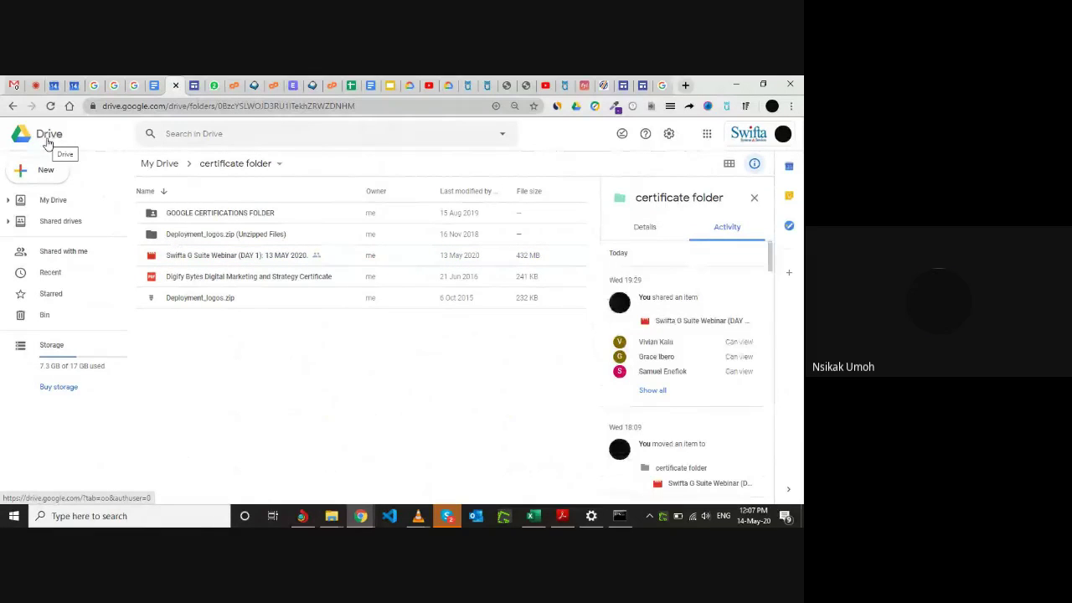
click(669, 136)
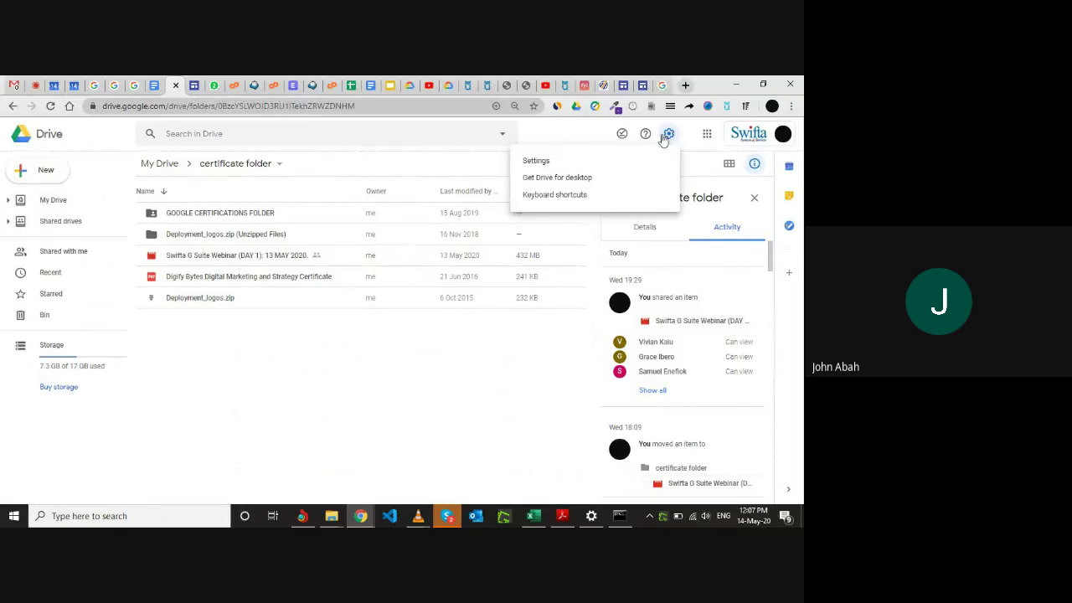
key(Escape)
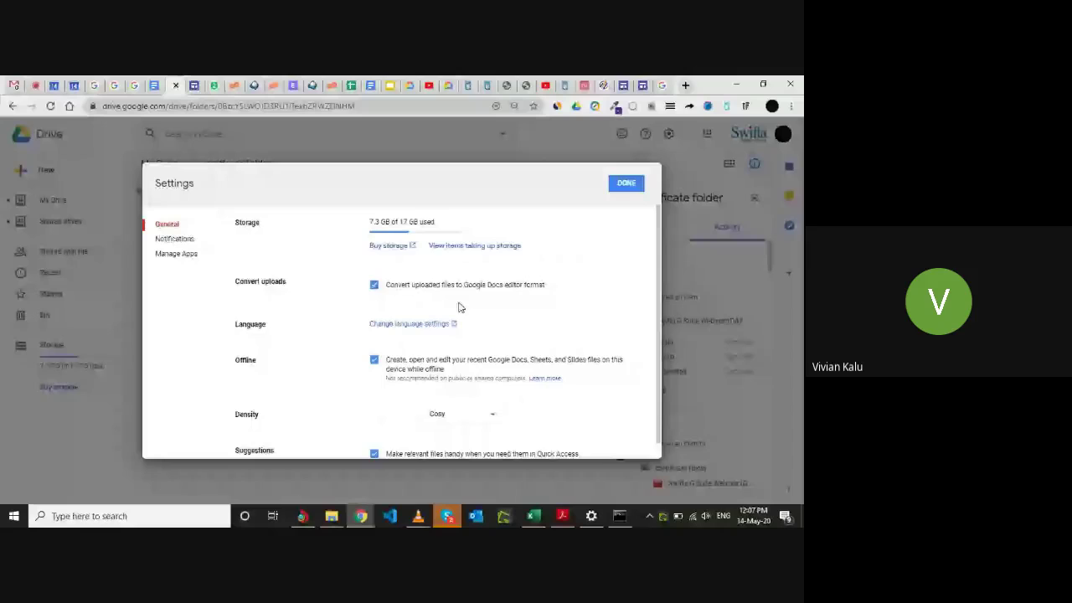
scroll(459, 307, down, 1)
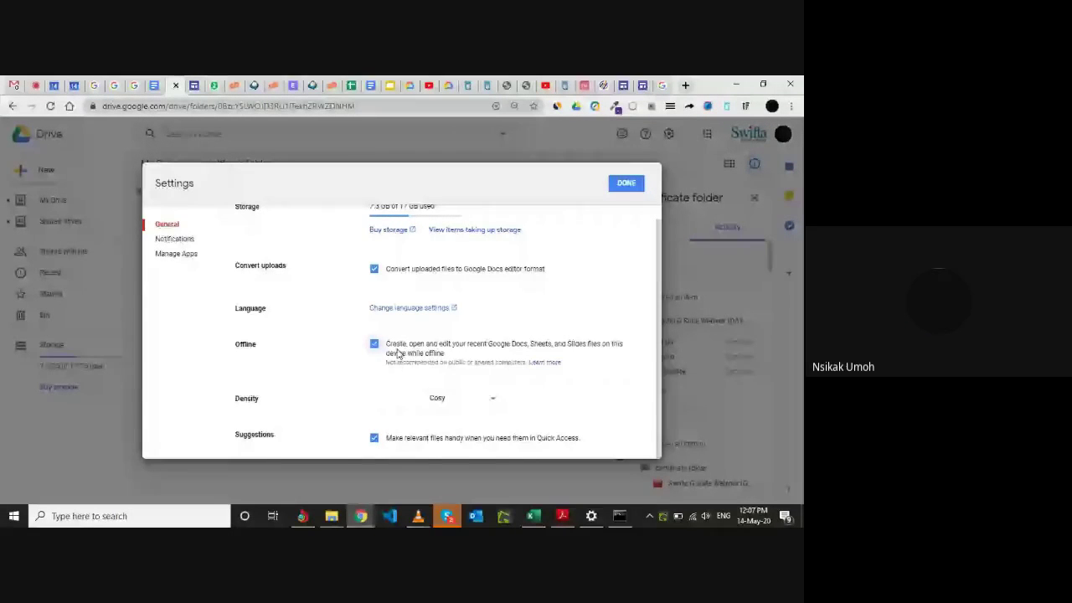
click(634, 183)
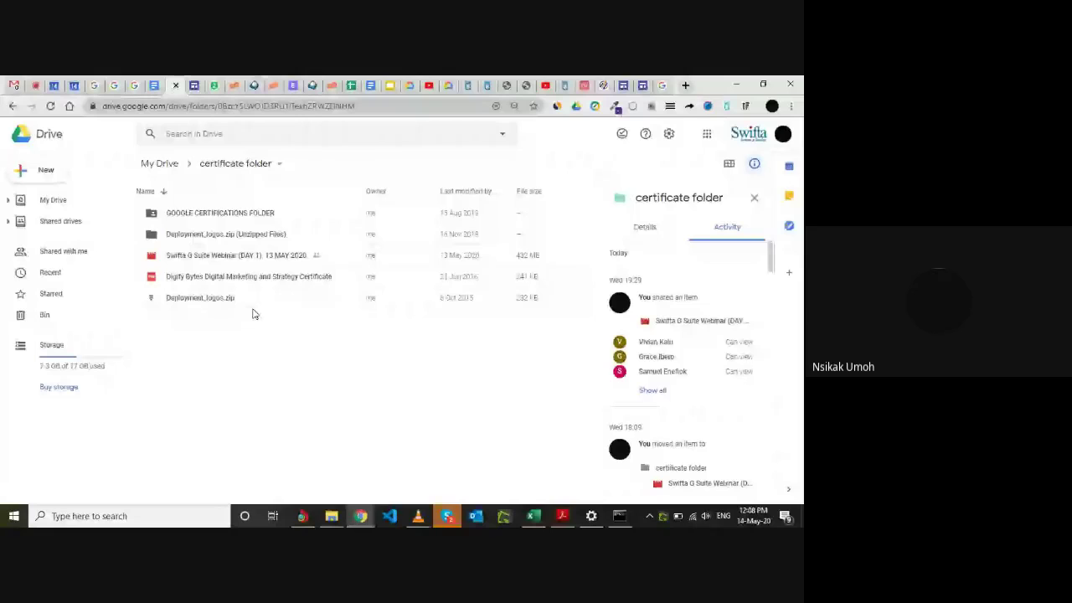
Check Gmail's Google apps list, then open and close a new tab to return to the Meet call.
click(34, 83)
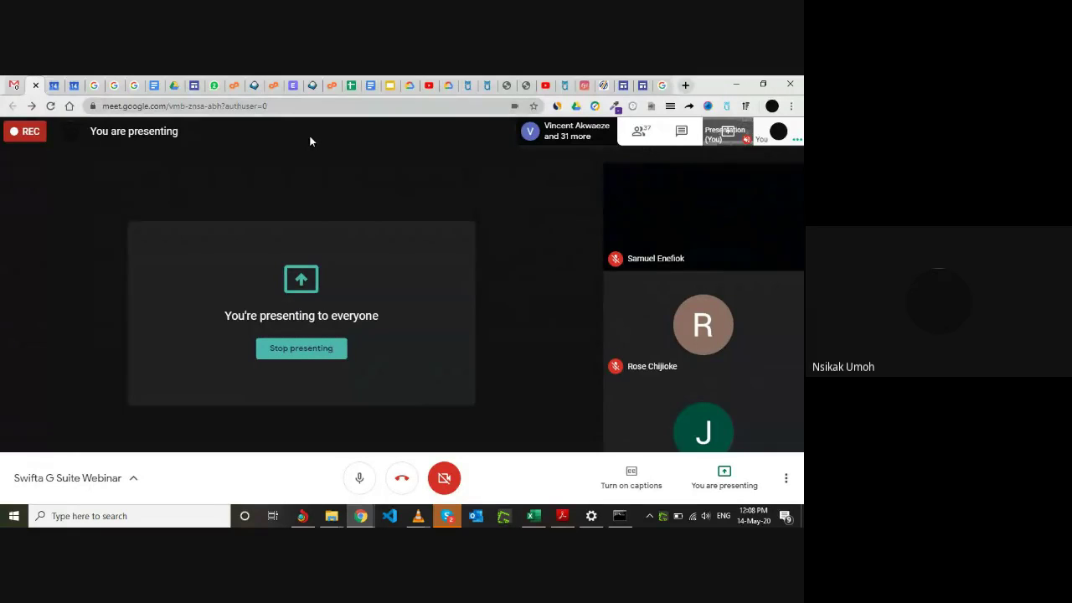
click(16, 84)
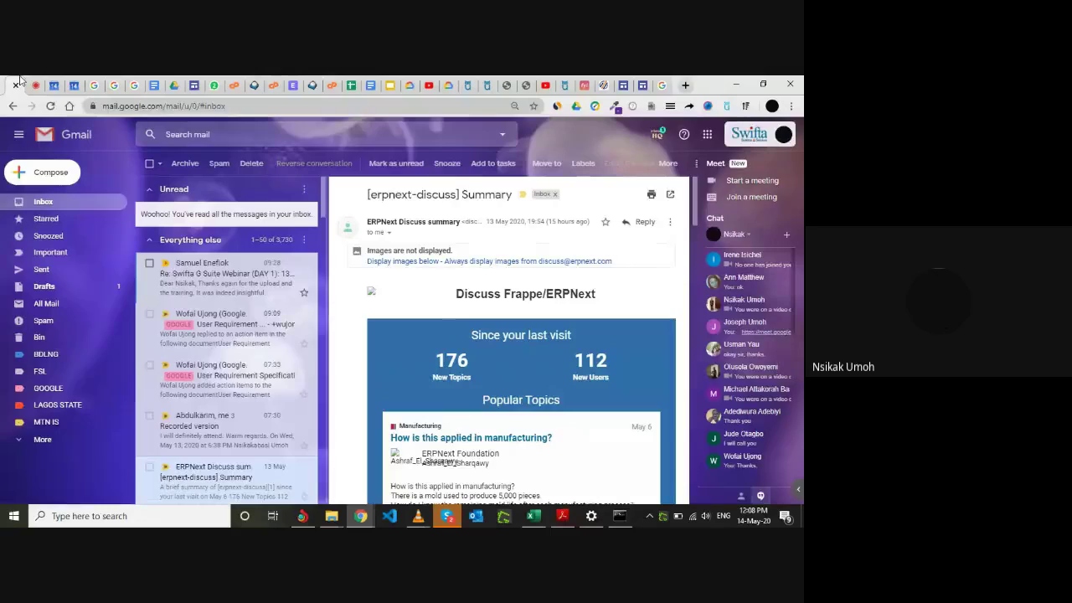
click(707, 134)
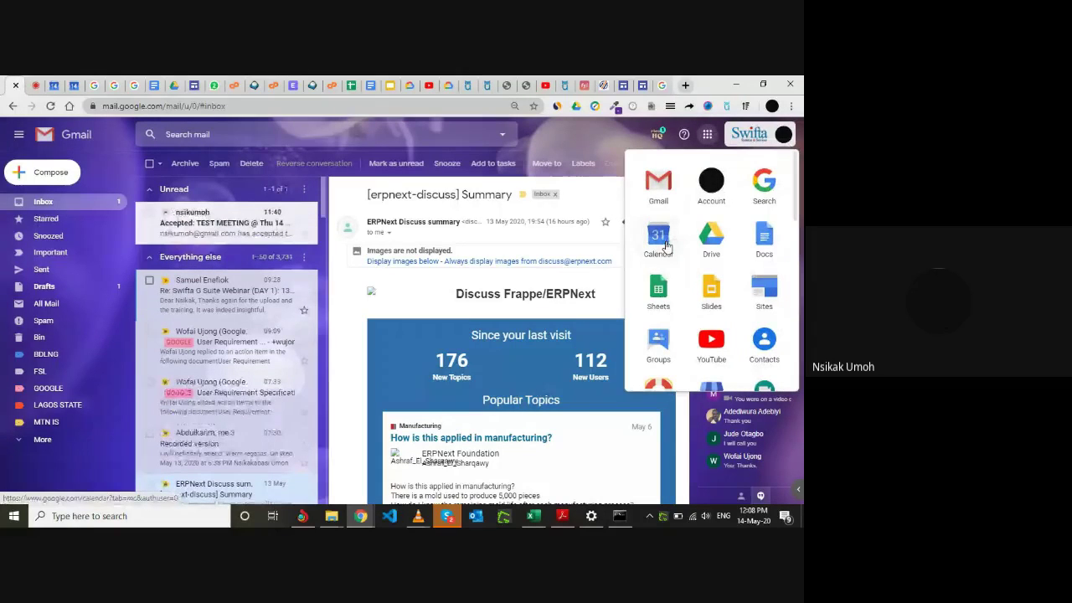
click(37, 83)
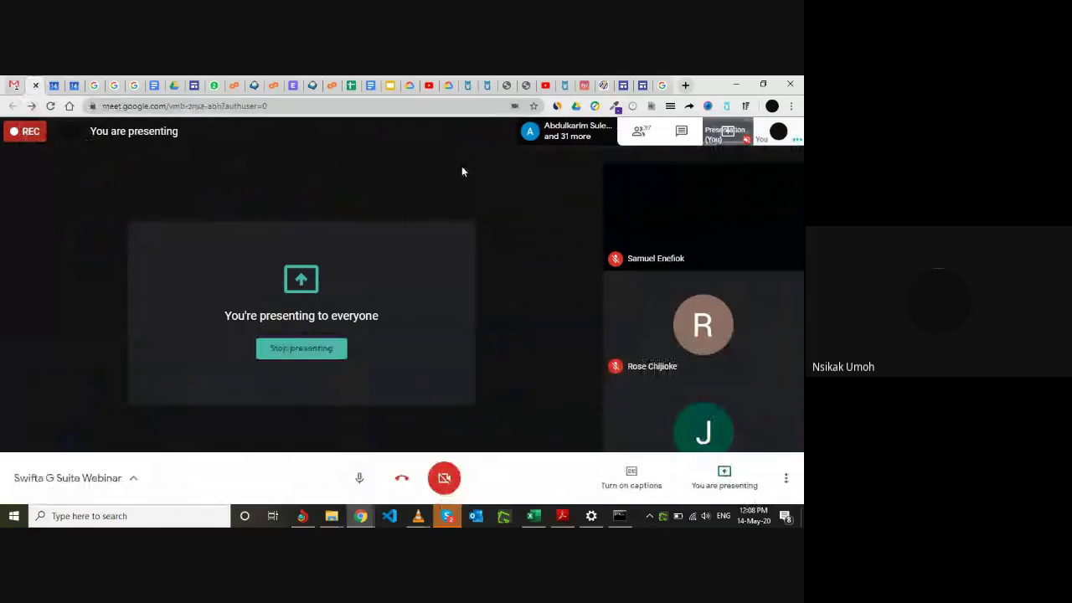
click(685, 85)
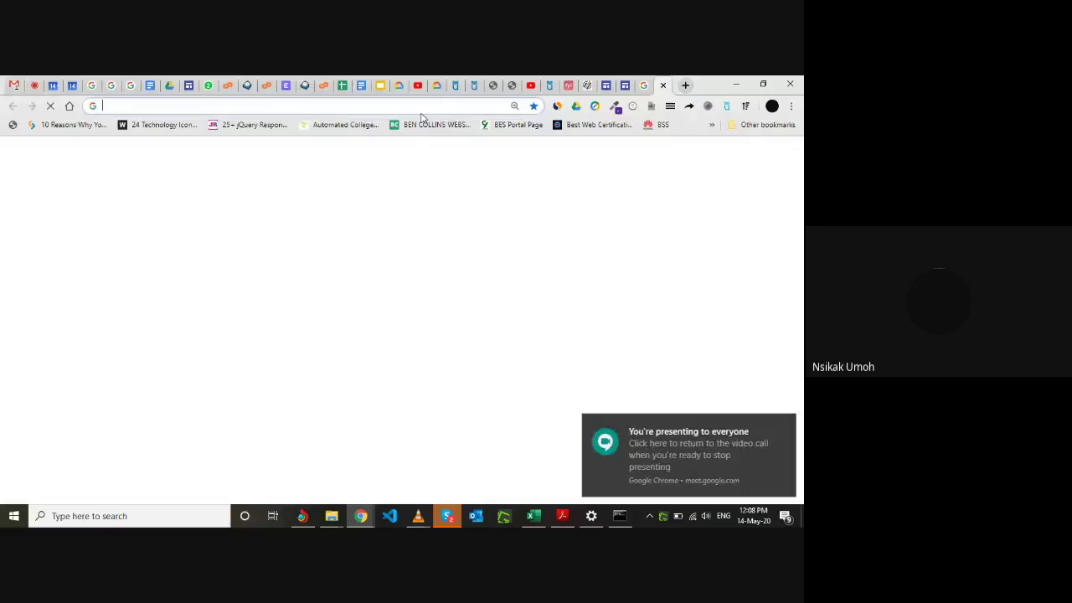
text(C)
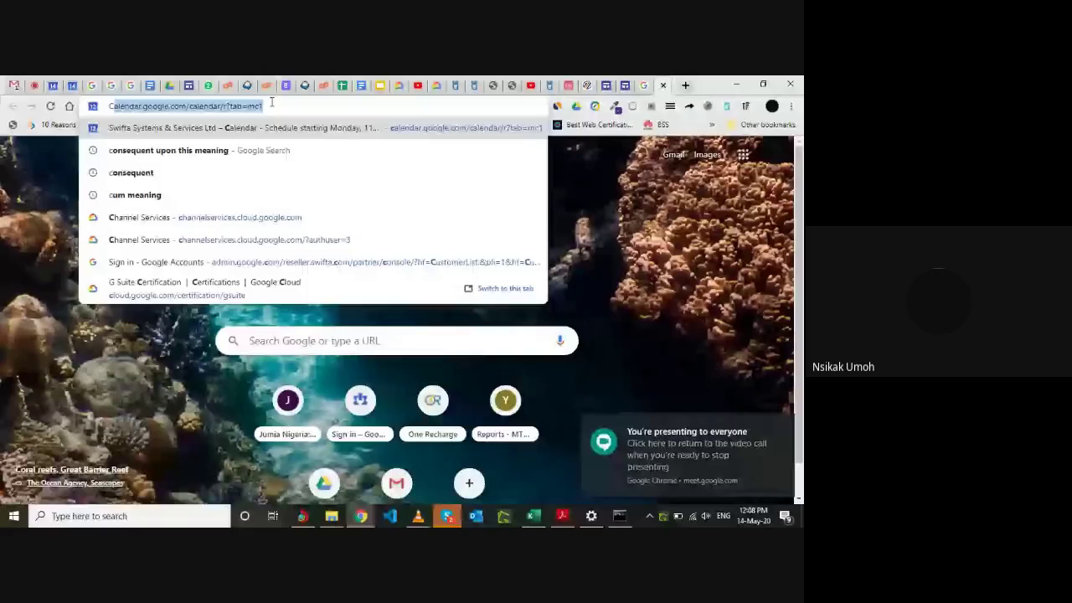
click(664, 86)
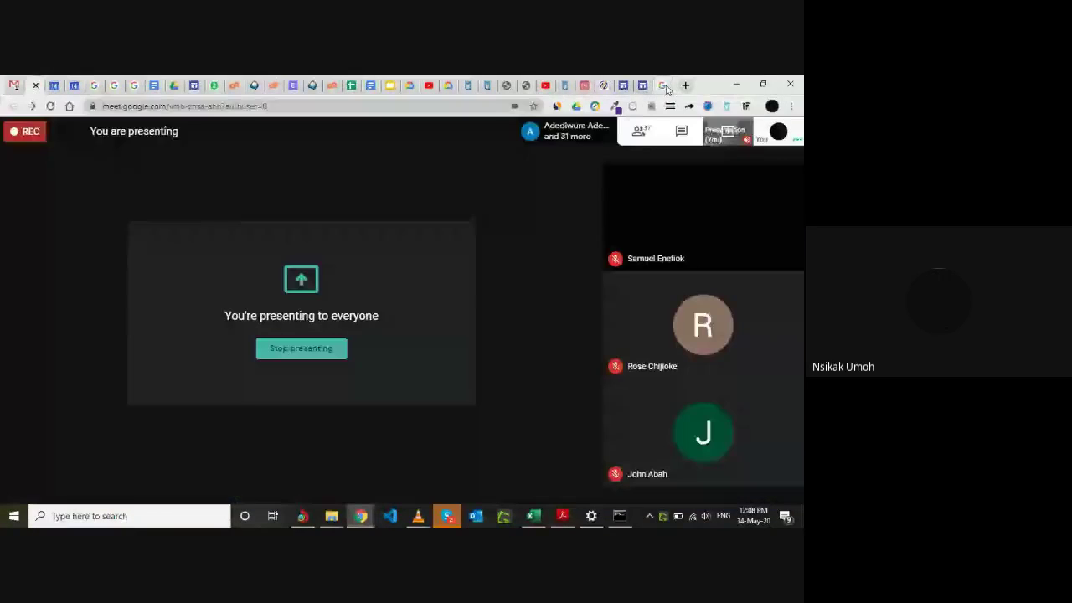
Flip between the calendar, the Google Calendar search results and Meet, ending on the May 2020 month view.
click(54, 81)
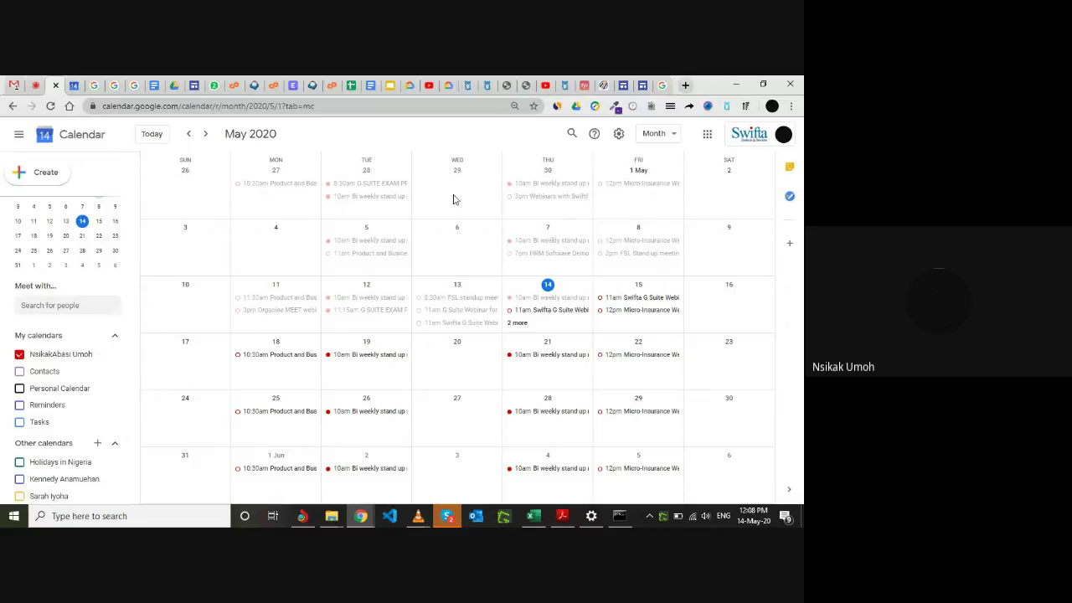
click(665, 84)
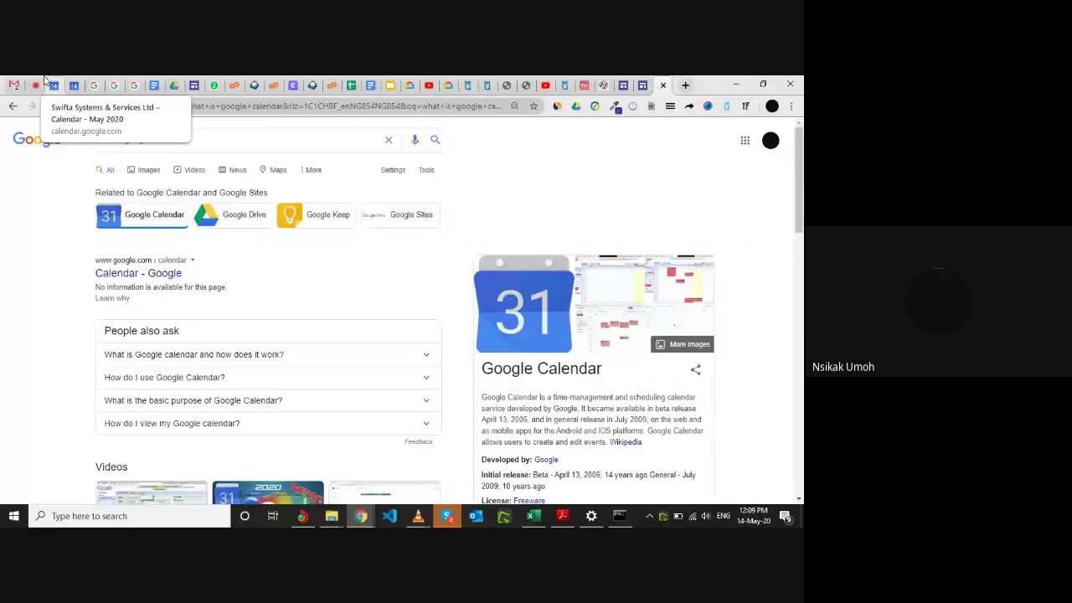
click(17, 85)
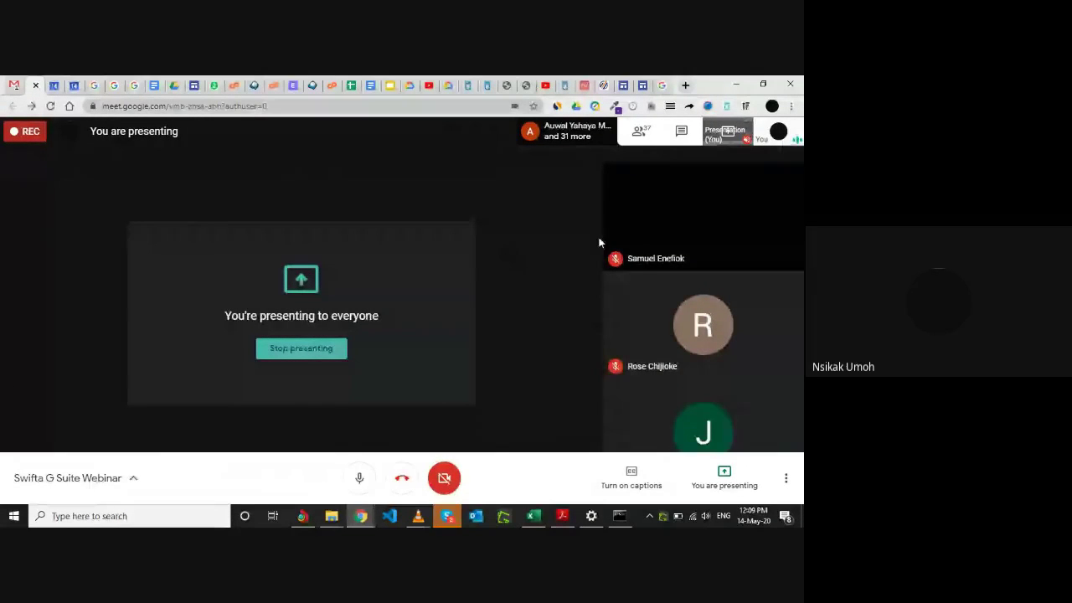
click(62, 81)
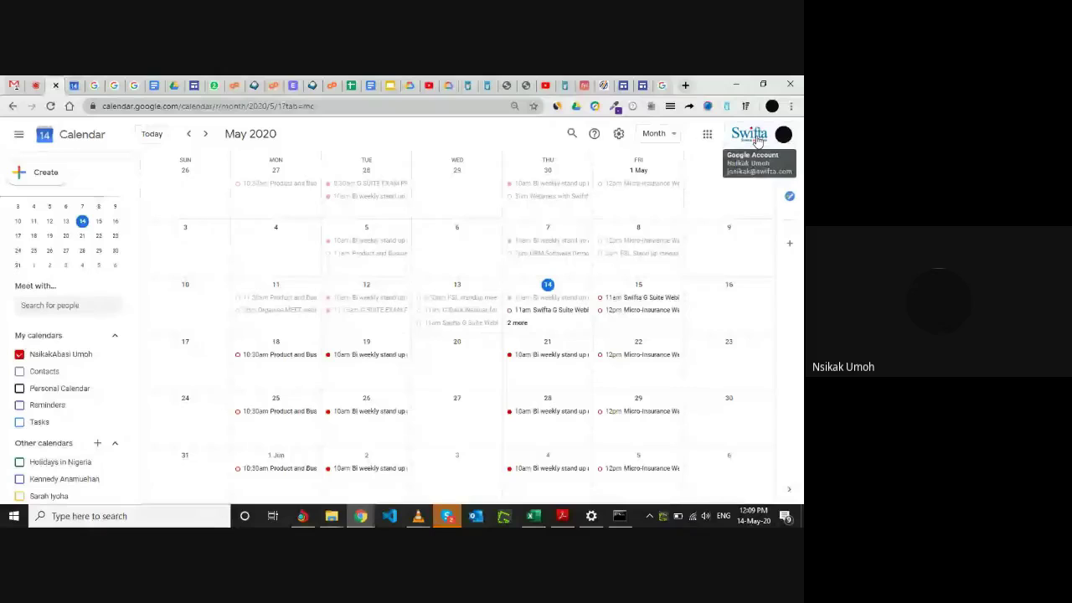
Dismiss the Google account popup in Calendar to uncover the May 2020 month view.
click(758, 141)
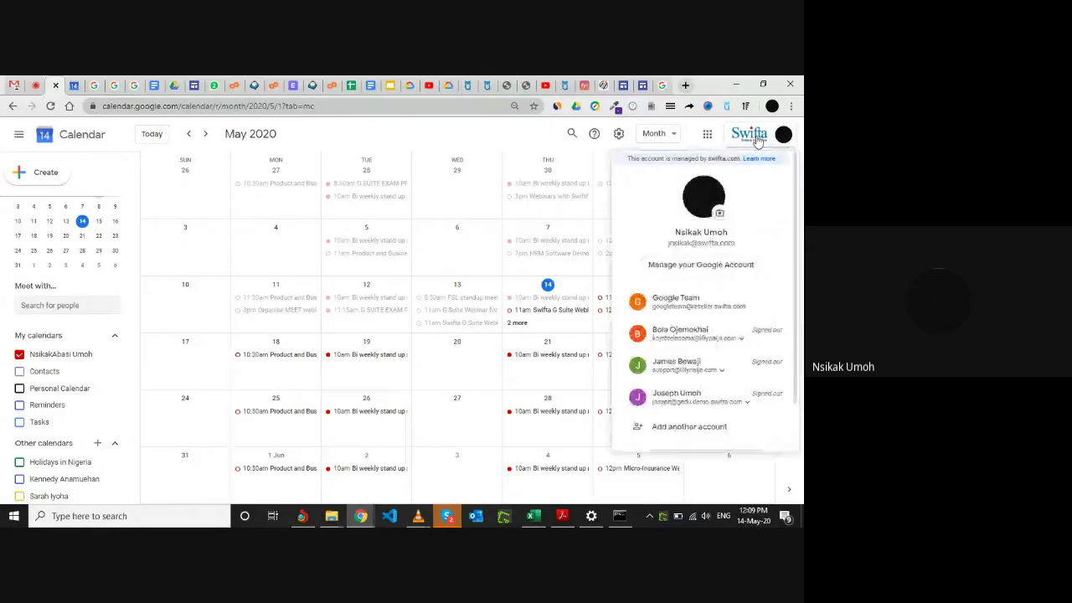
click(758, 142)
click(757, 145)
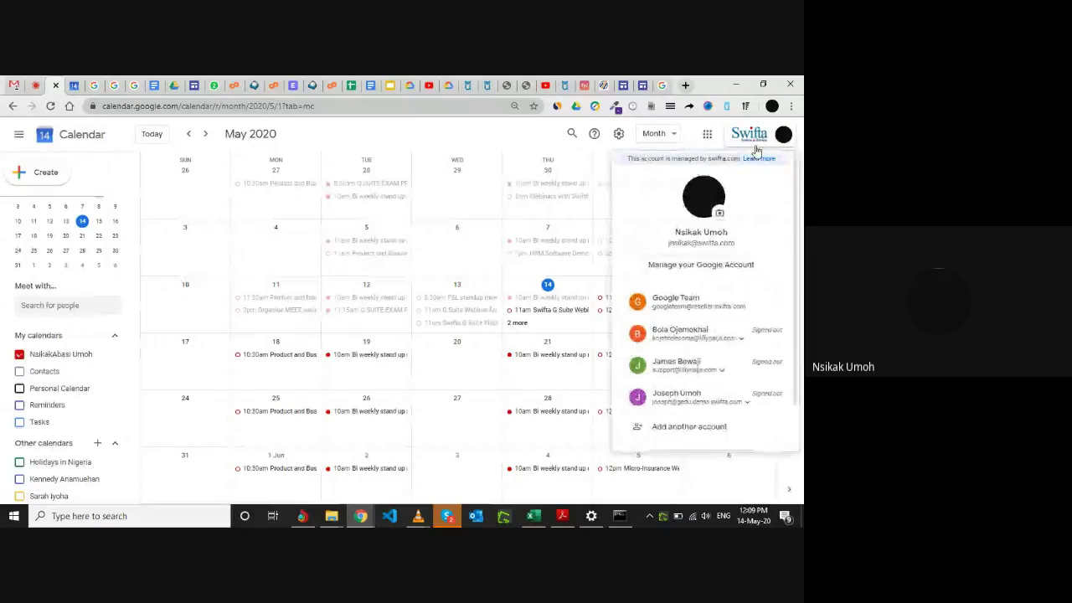
scroll(709, 326, down, 1)
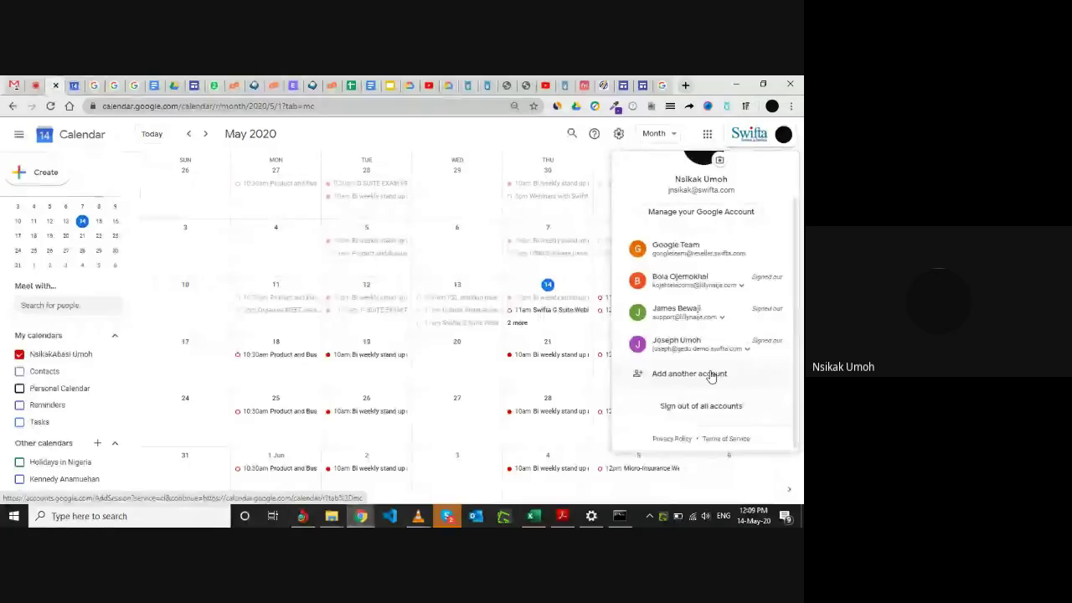
click(470, 133)
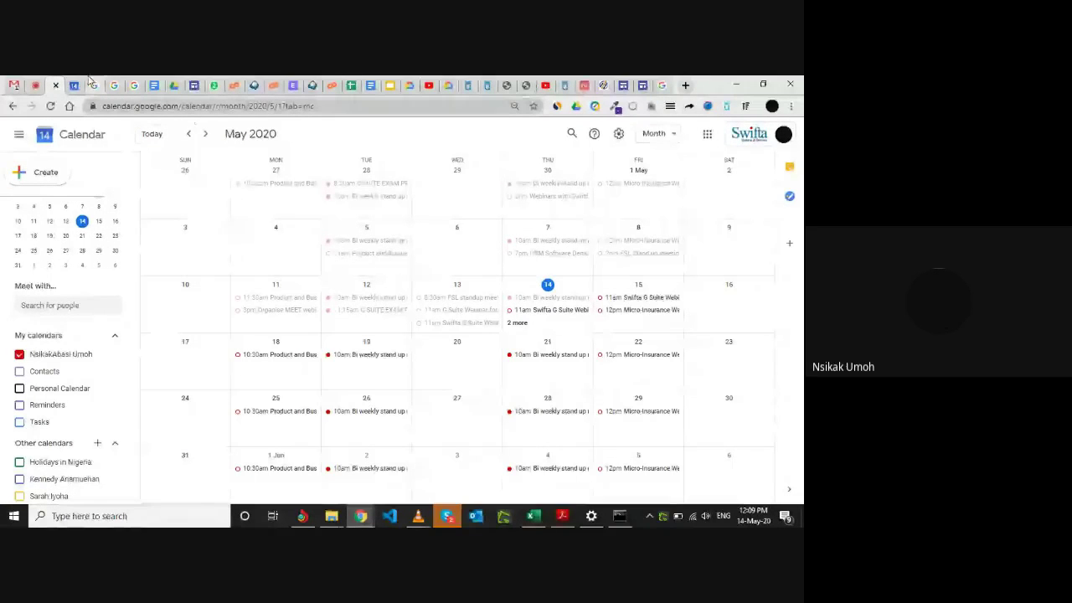
Read the Meet chat, then bring up the G SUITE WEBINAR TRAINING Day 2 agenda.
click(37, 85)
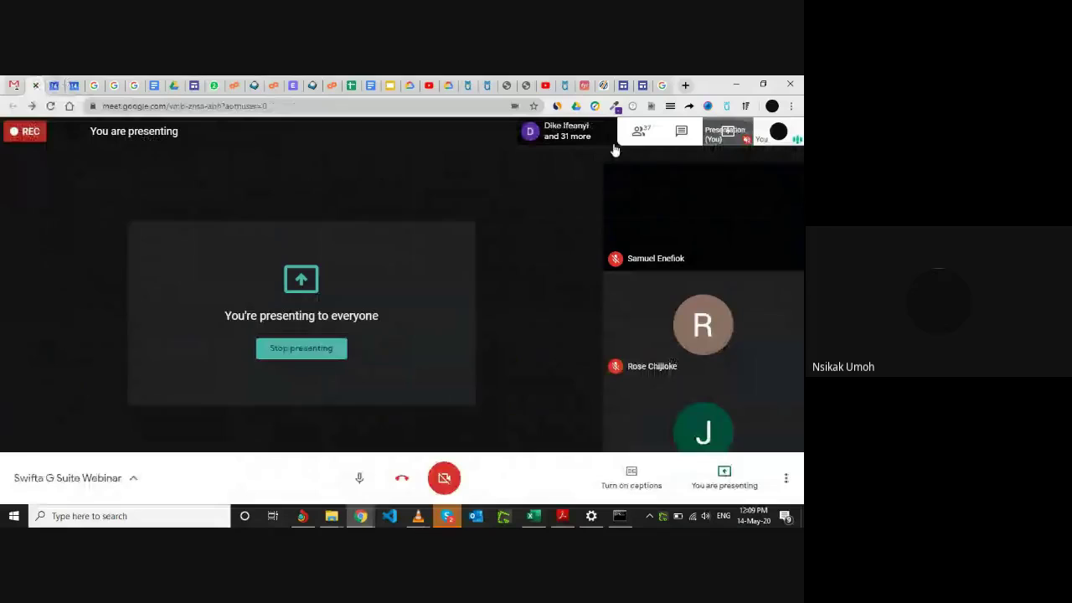
click(681, 131)
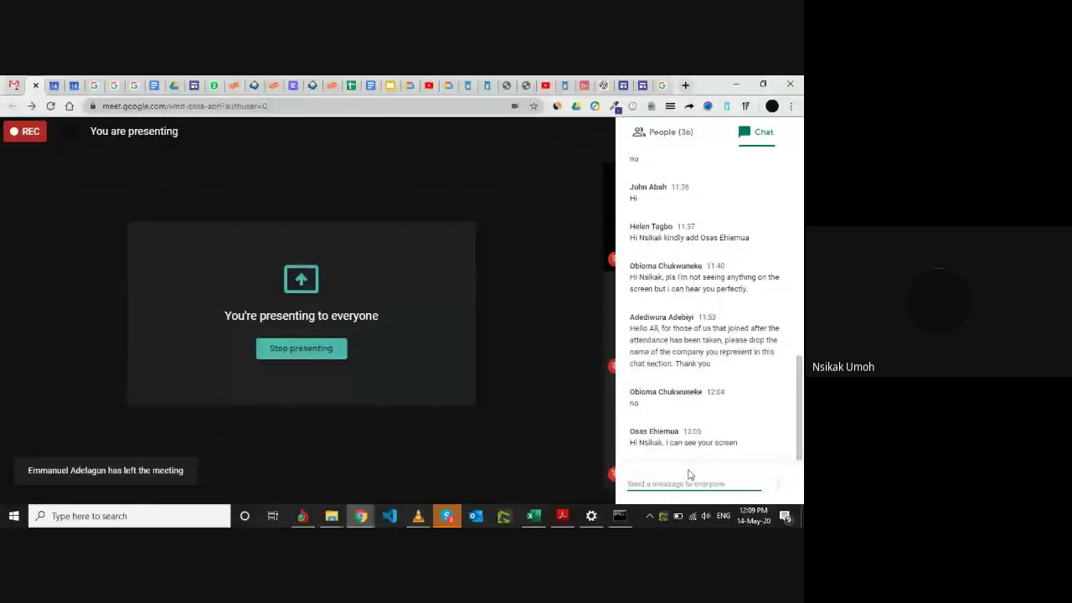
click(555, 324)
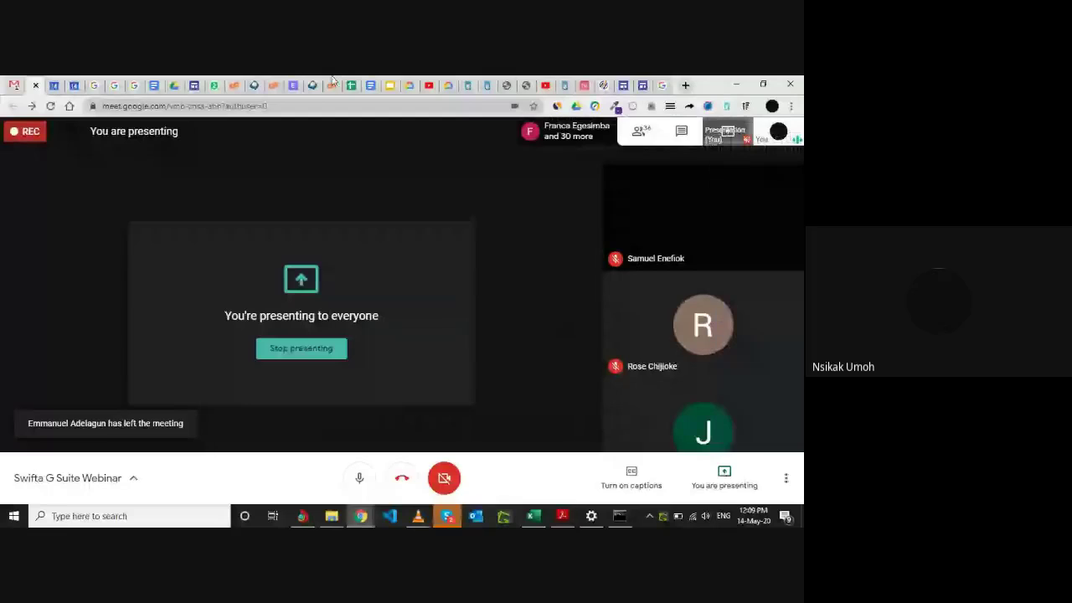
click(351, 84)
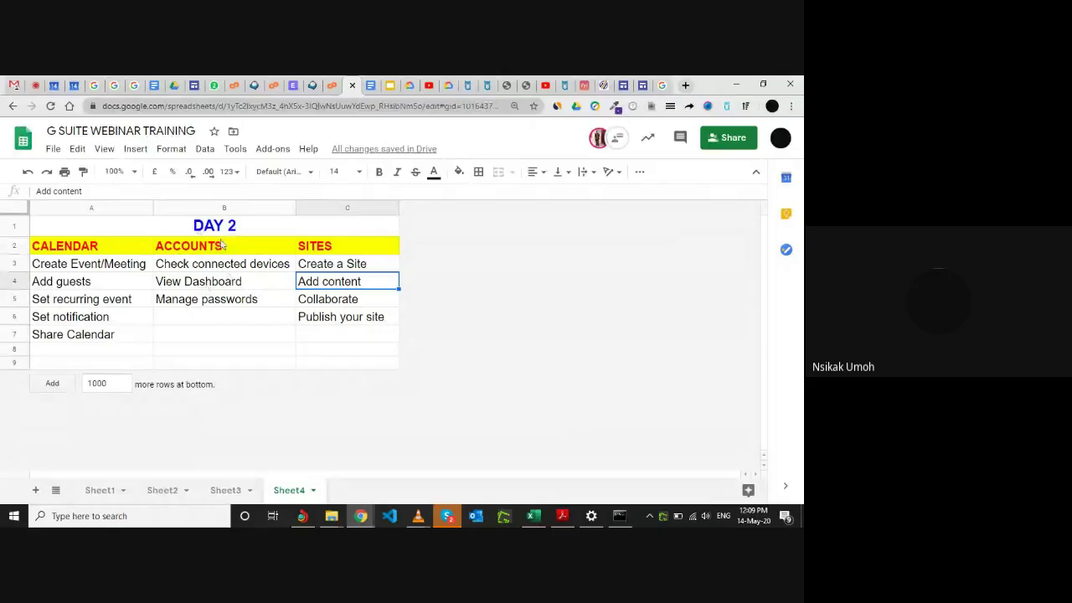
Switch to Gmail, showing the [erpnext-discuss] Summary email with 176 new topics.
click(15, 83)
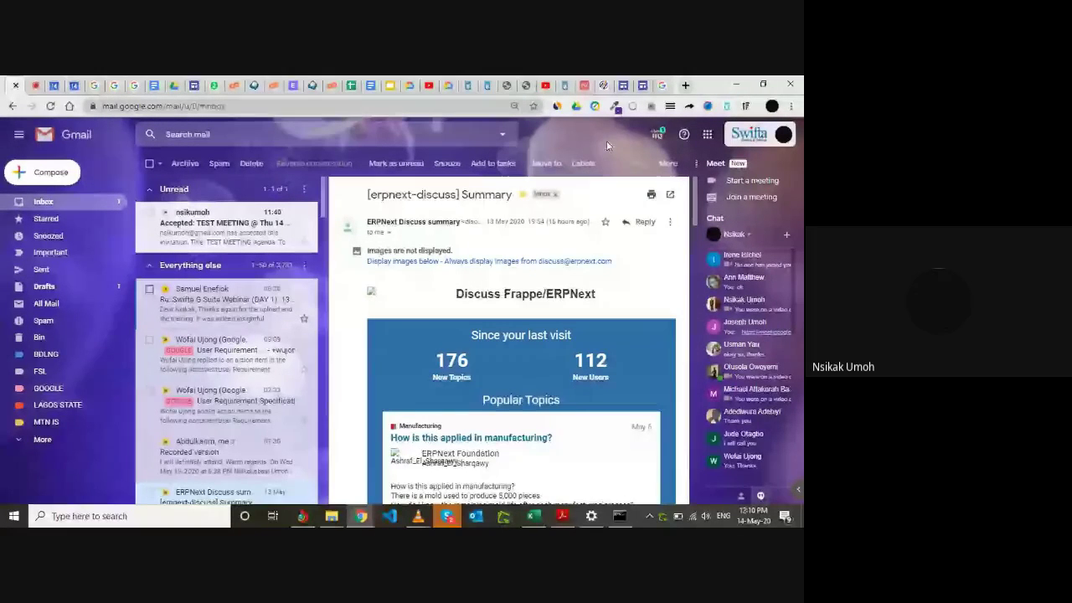
Launch Google Account in a new tab from Gmail's Google apps list.
click(707, 136)
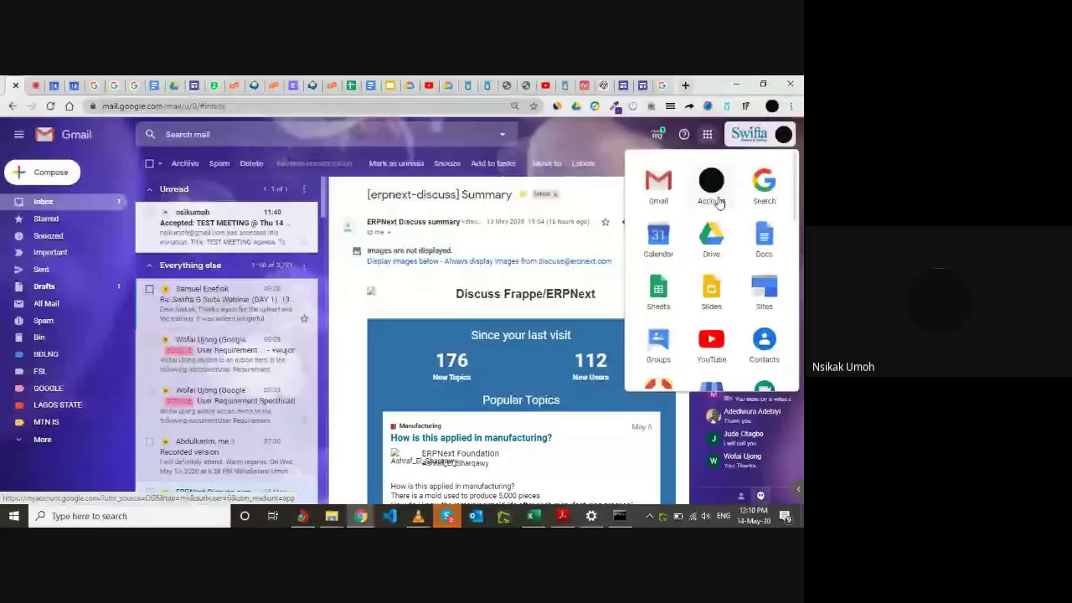
click(719, 203)
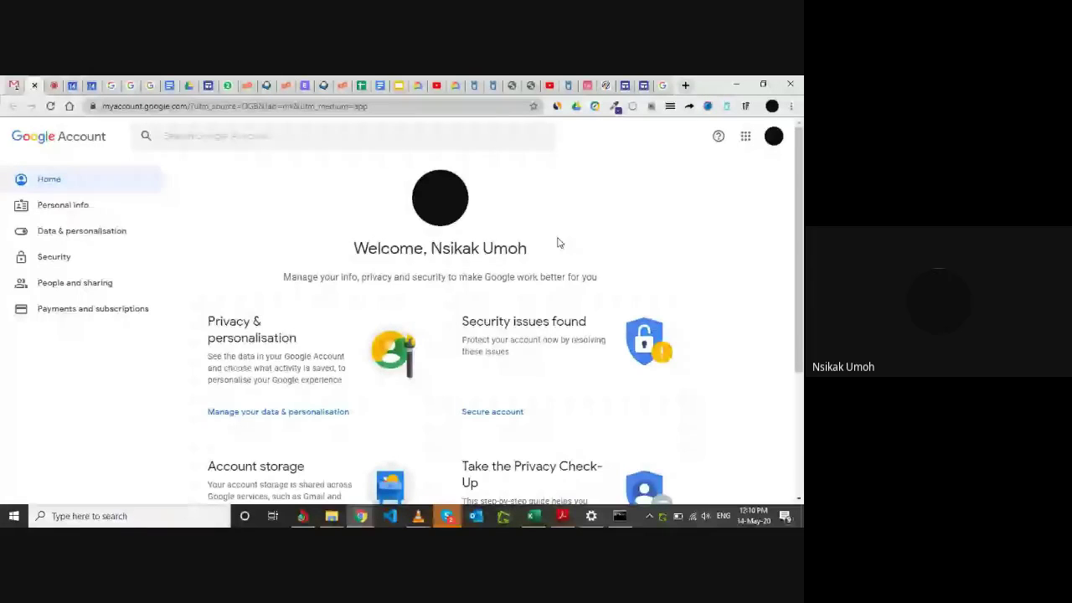
scroll(471, 280, down, 2)
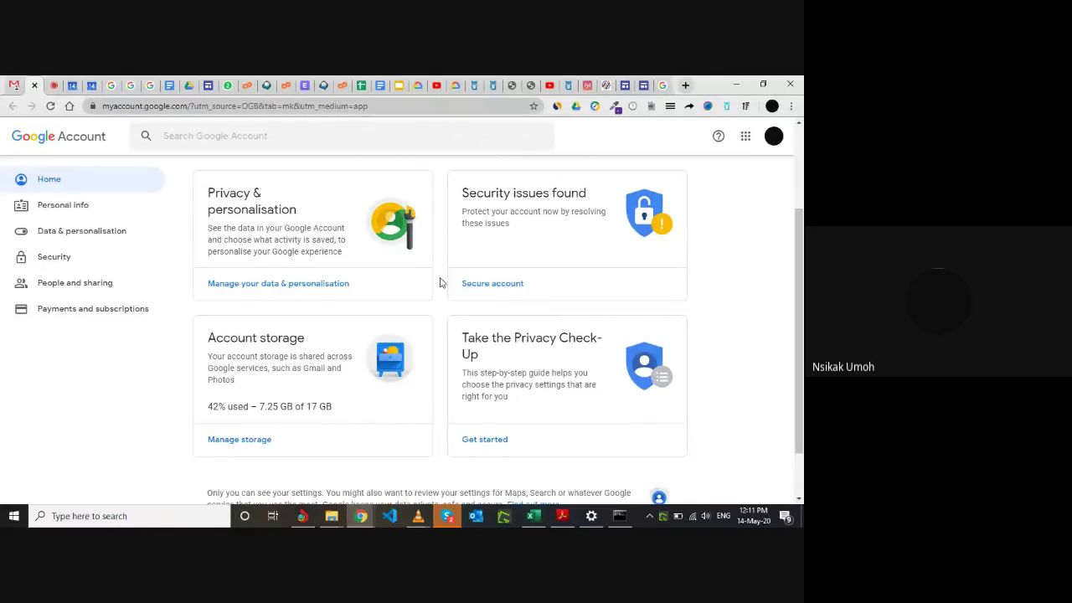
scroll(357, 328, down, 2)
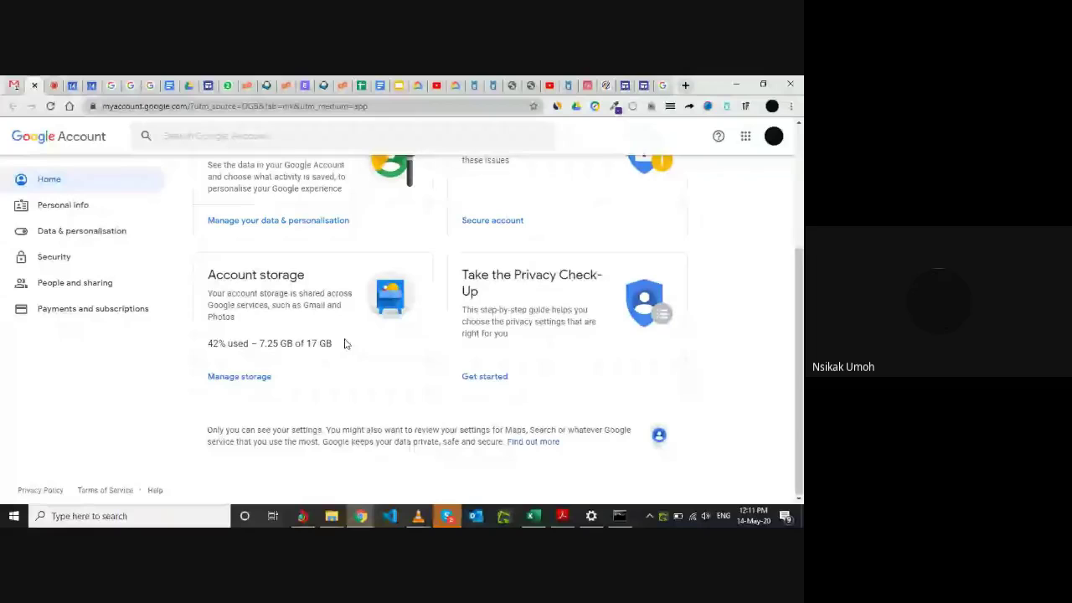
scroll(344, 341, up, 1)
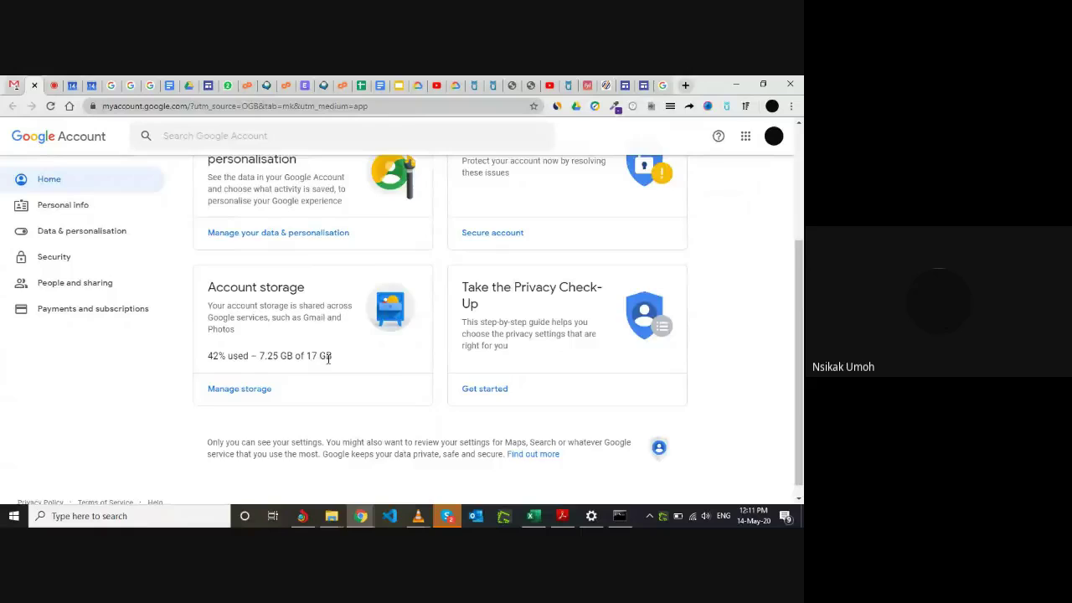
scroll(328, 359, up, 2)
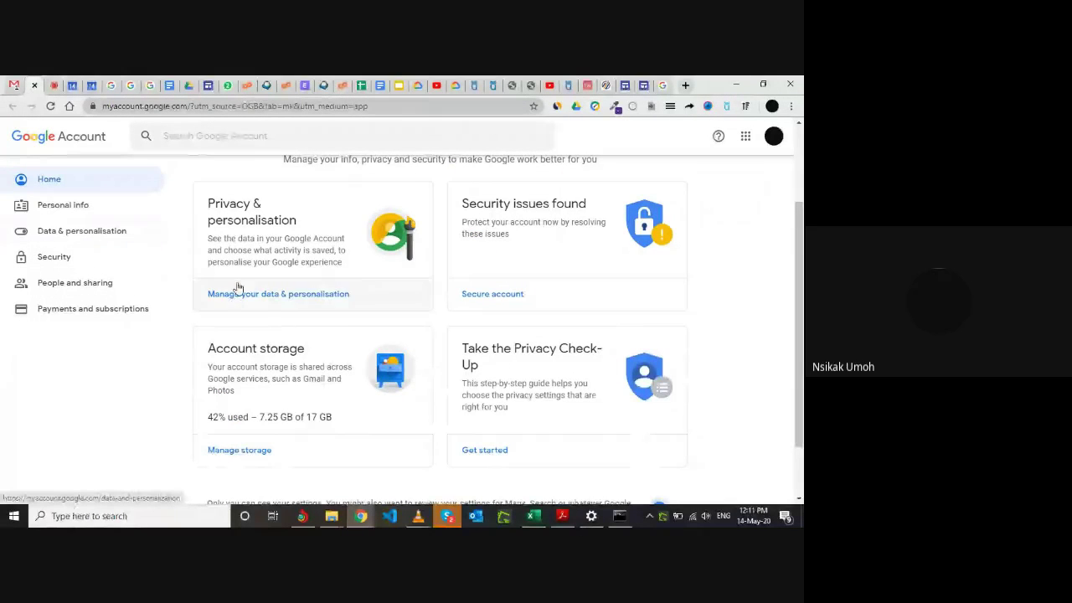
Go to Security and open Manage devices under Your devices.
click(92, 267)
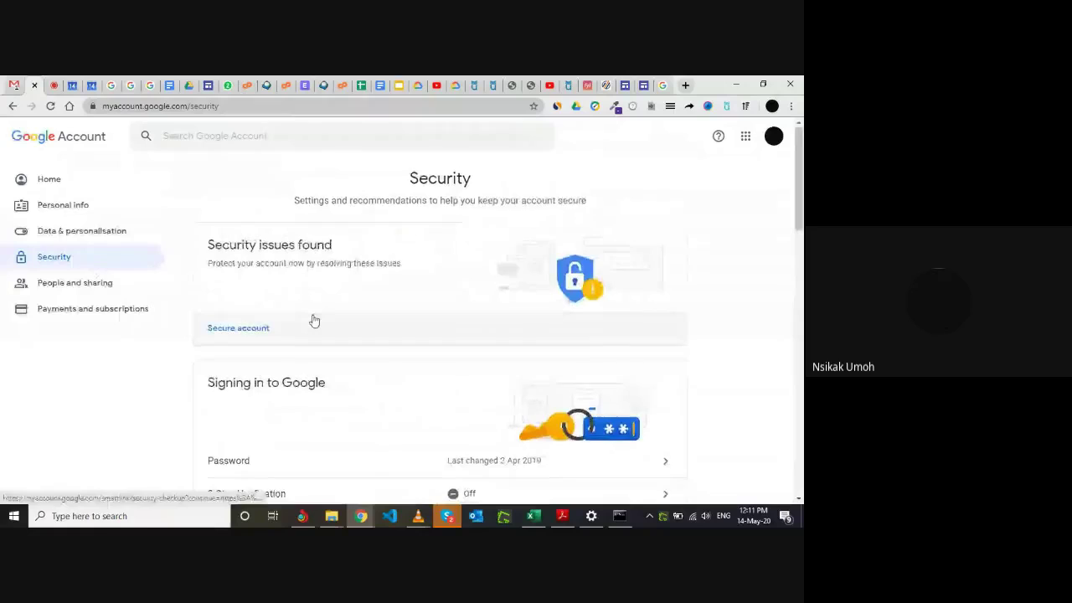
scroll(314, 321, down, 8)
scroll(314, 321, down, 2)
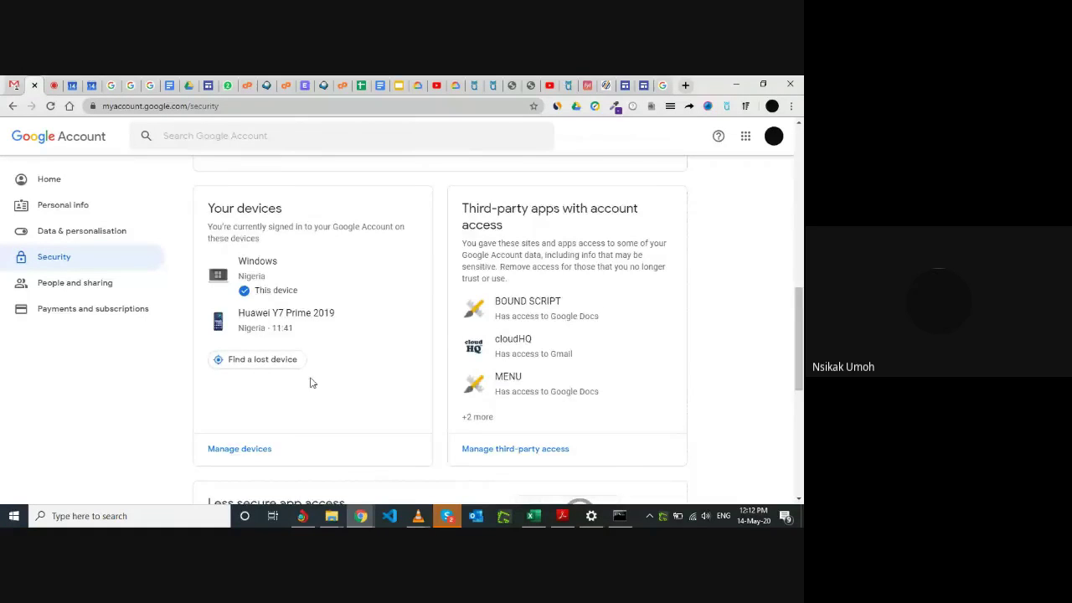
scroll(309, 380, down, 2)
scroll(309, 380, up, 1)
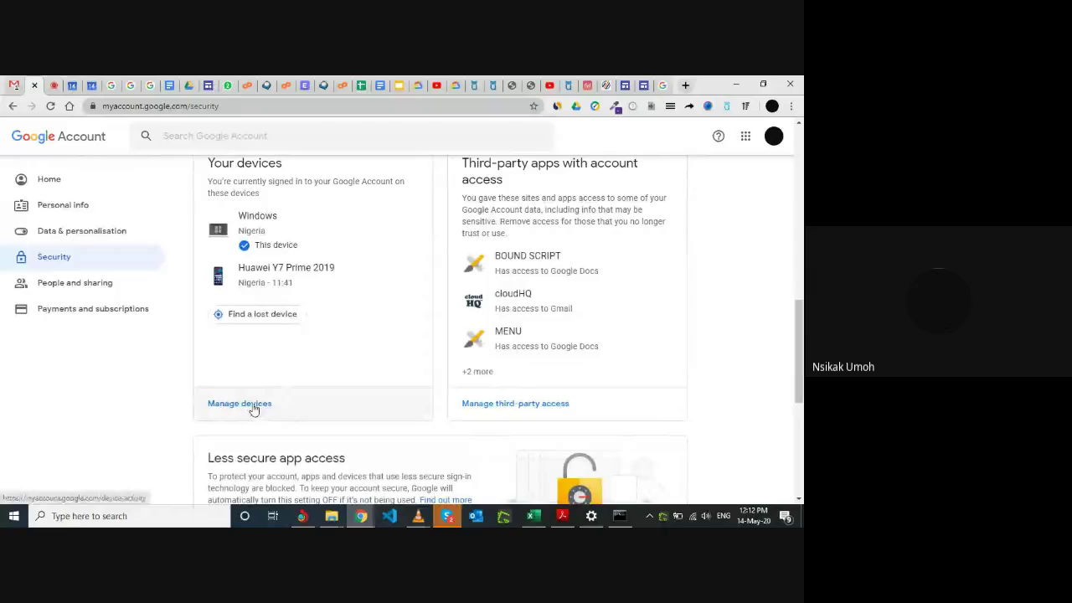
click(254, 407)
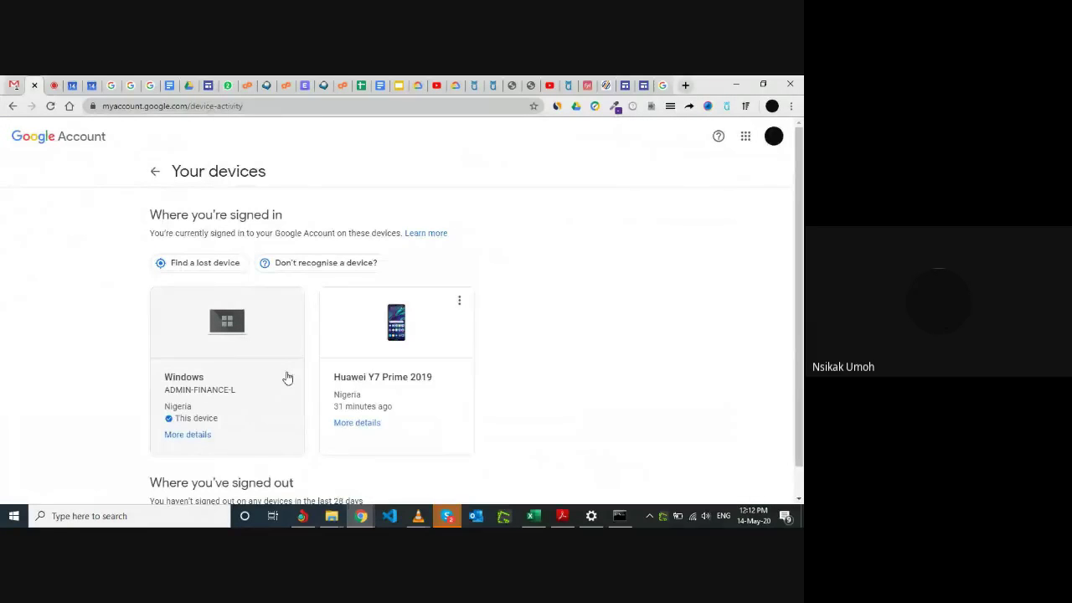
scroll(287, 378, down, 1)
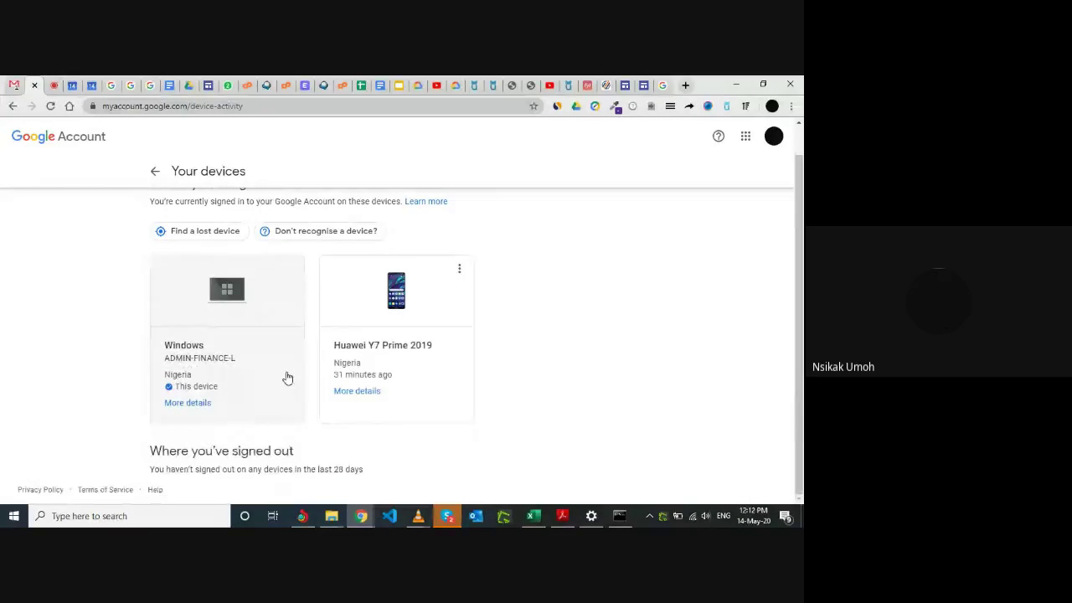
click(407, 349)
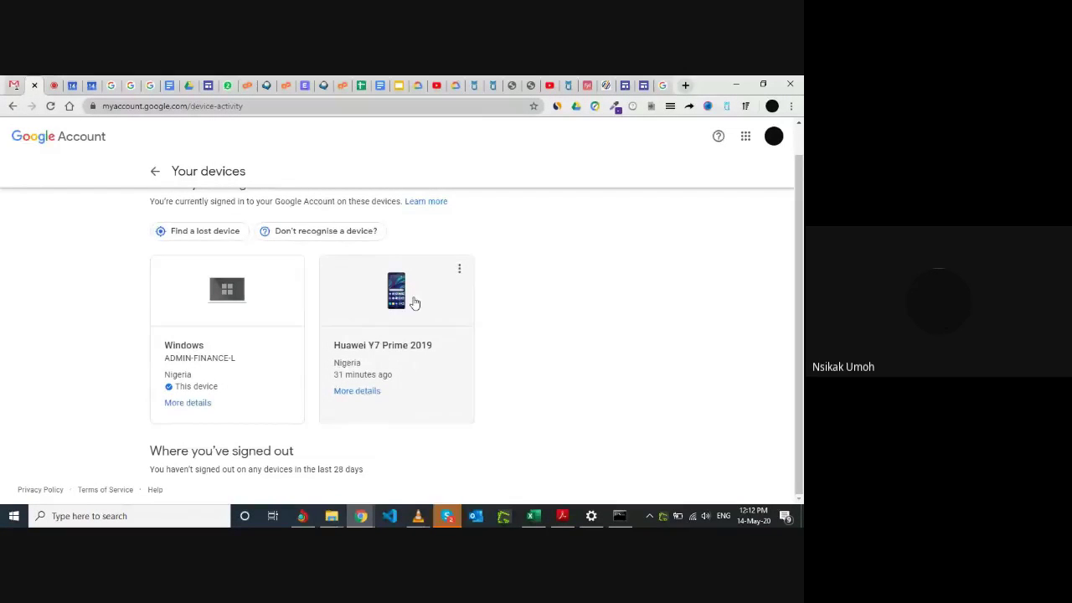
click(458, 270)
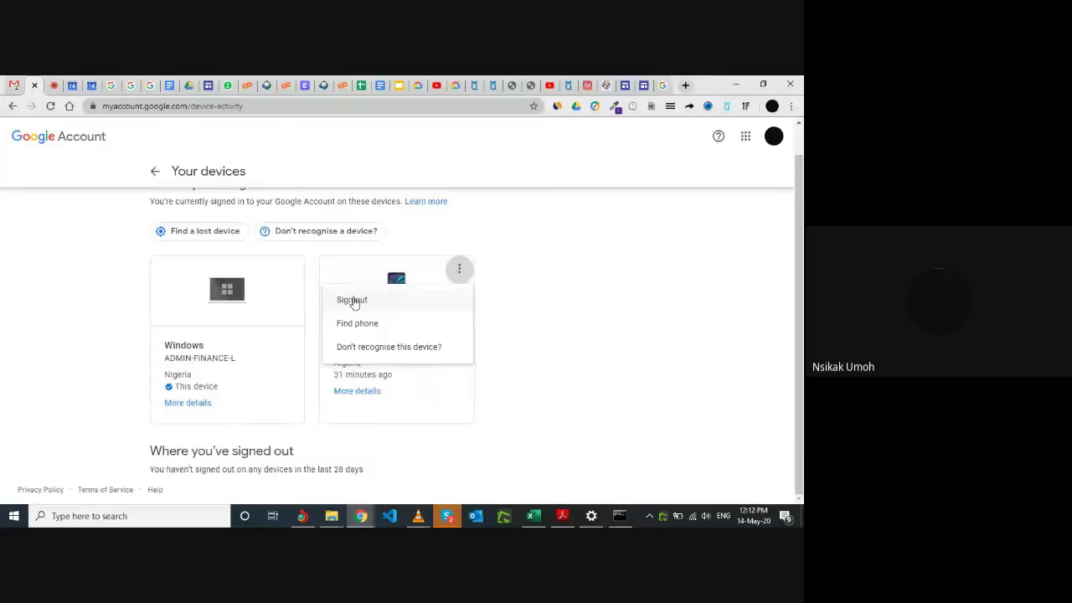
click(507, 222)
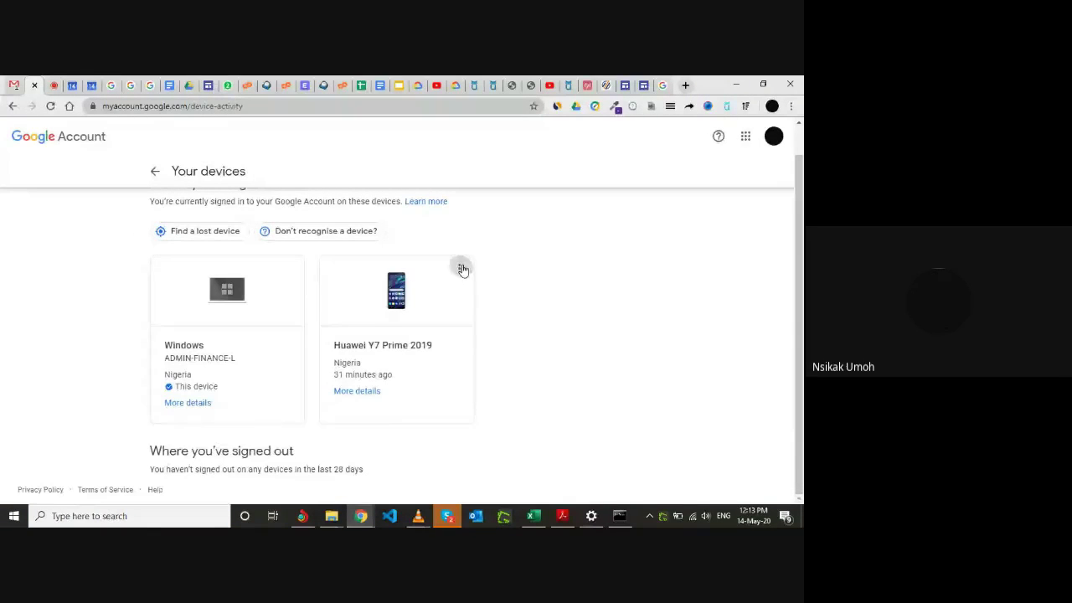
click(462, 270)
click(493, 235)
click(365, 391)
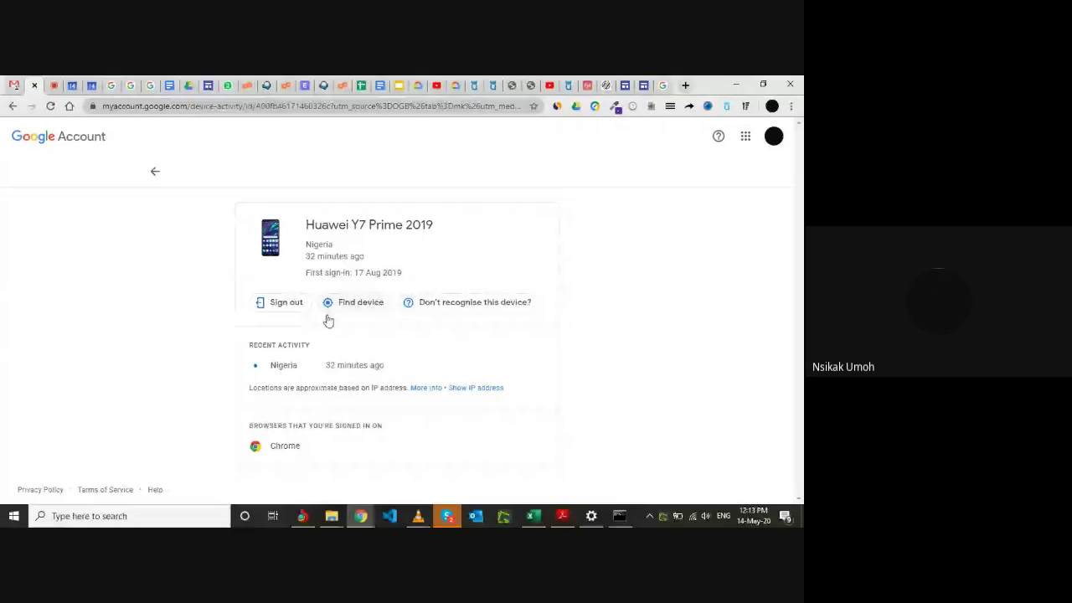
Start finding the Huawei phone and enter the account password to verify identity.
click(358, 303)
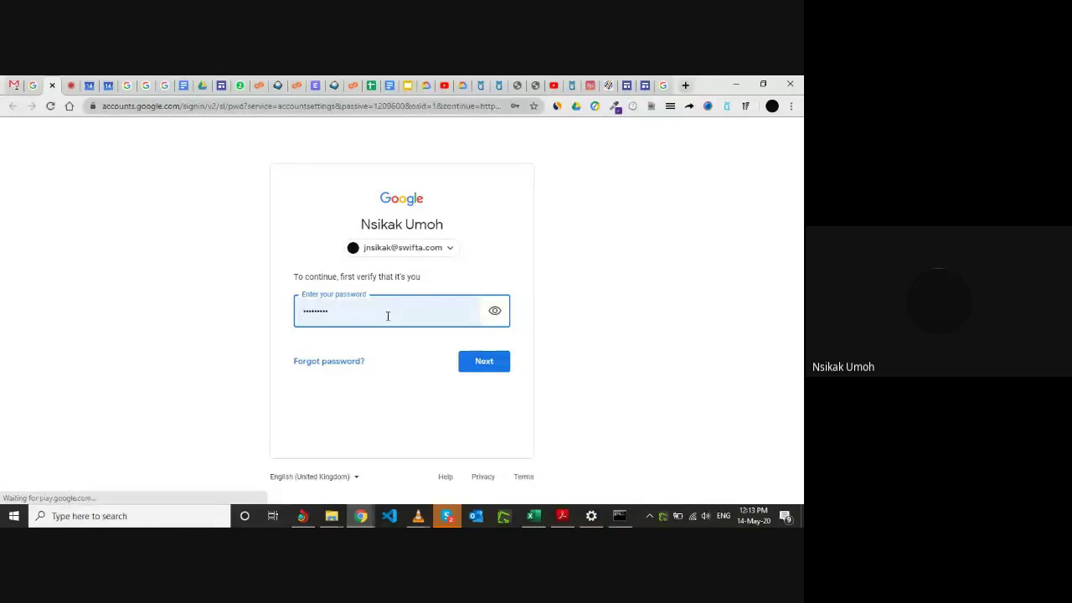
click(386, 313)
key(BackSpace)
key(BackSpace)
key(BackSpace)
key(BackSpace)
key(BackSpace)
key(BackSpace)
key(BackSpace)
key(BackSpace)
key(BackSpace)
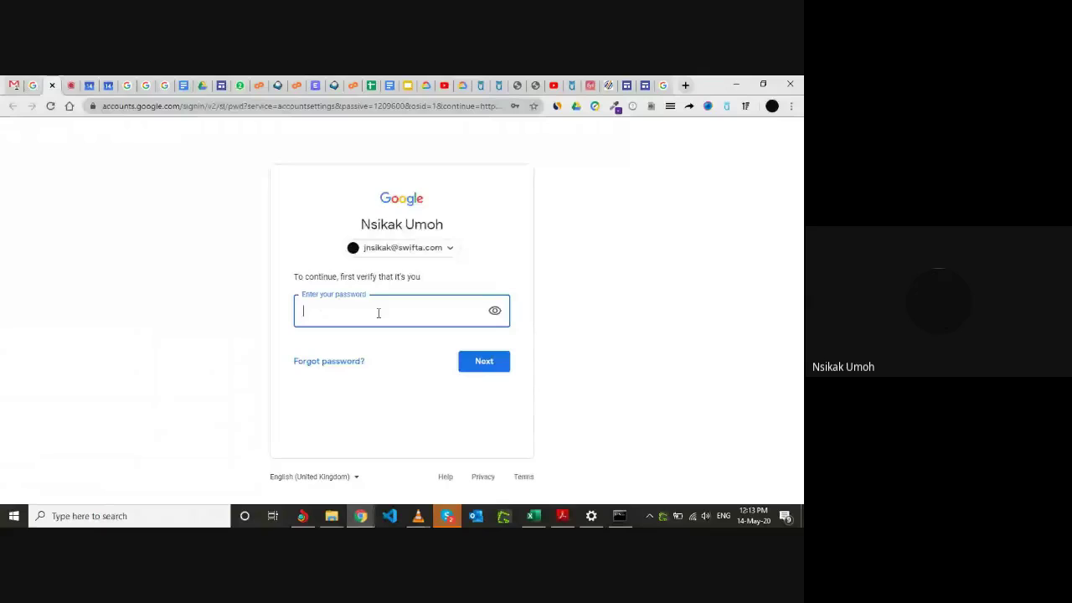
text(•••••••••)
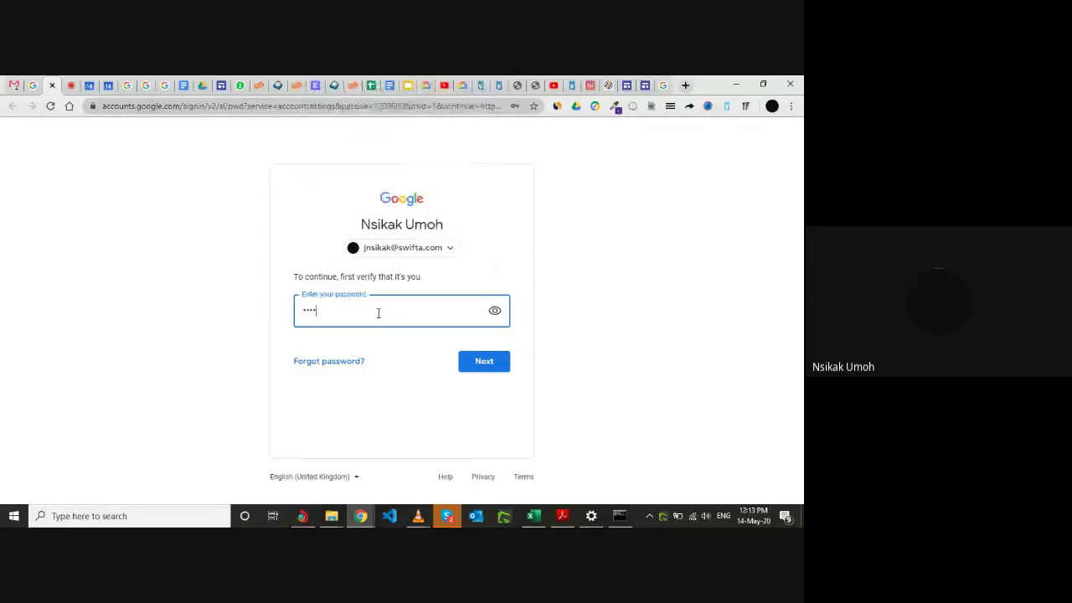
click(485, 361)
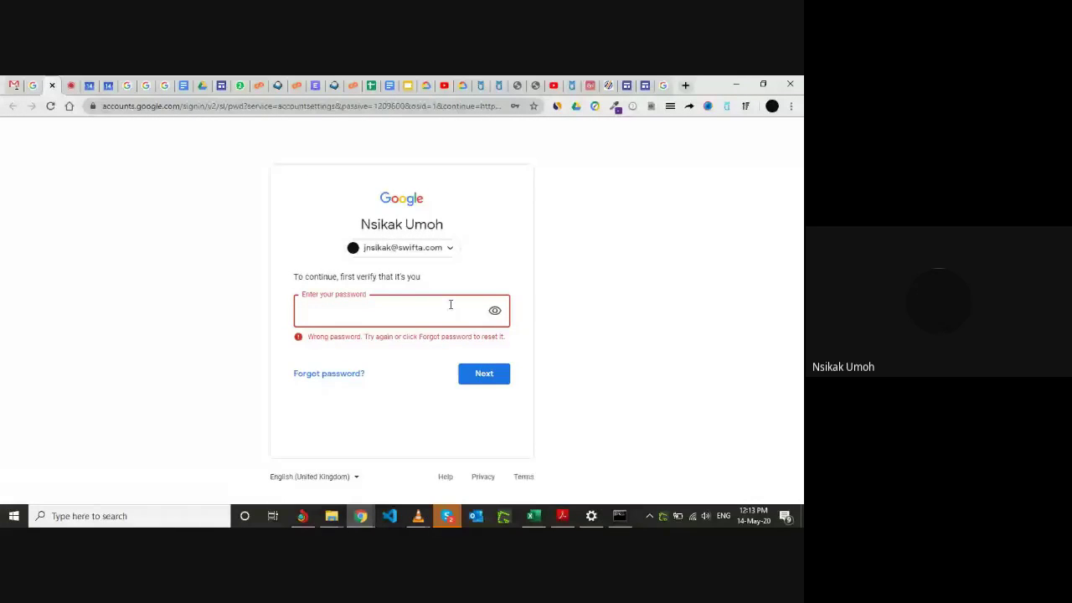
Re-enter and correct the account password until the Find your phone page opens.
text(•••)
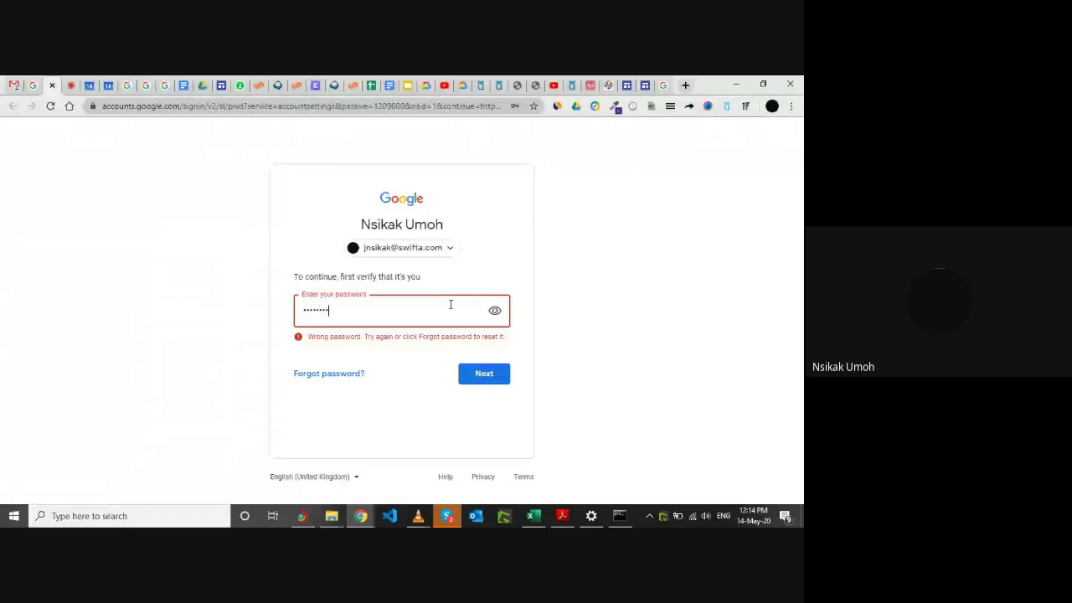
key(Return)
text(•)
key(Return)
text(••••)
key(BackSpace)
key(BackSpace)
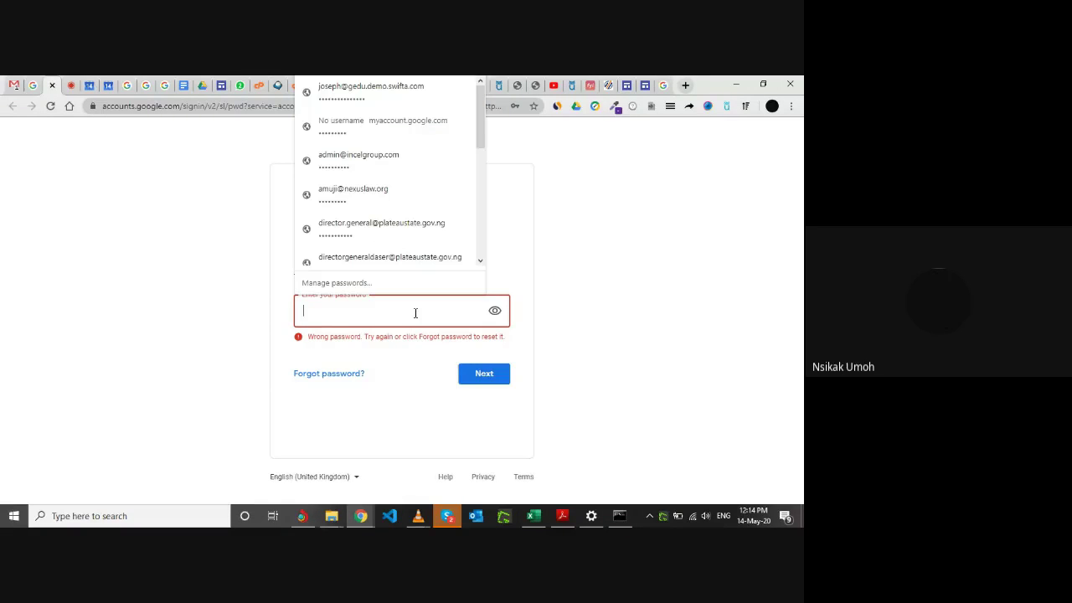
text(•)
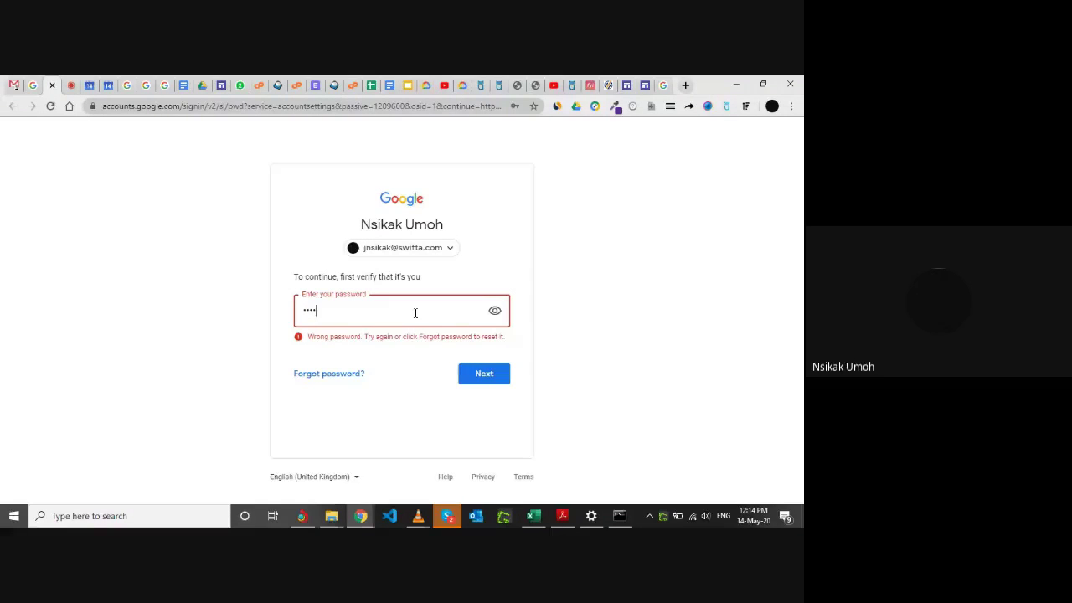
key(Return)
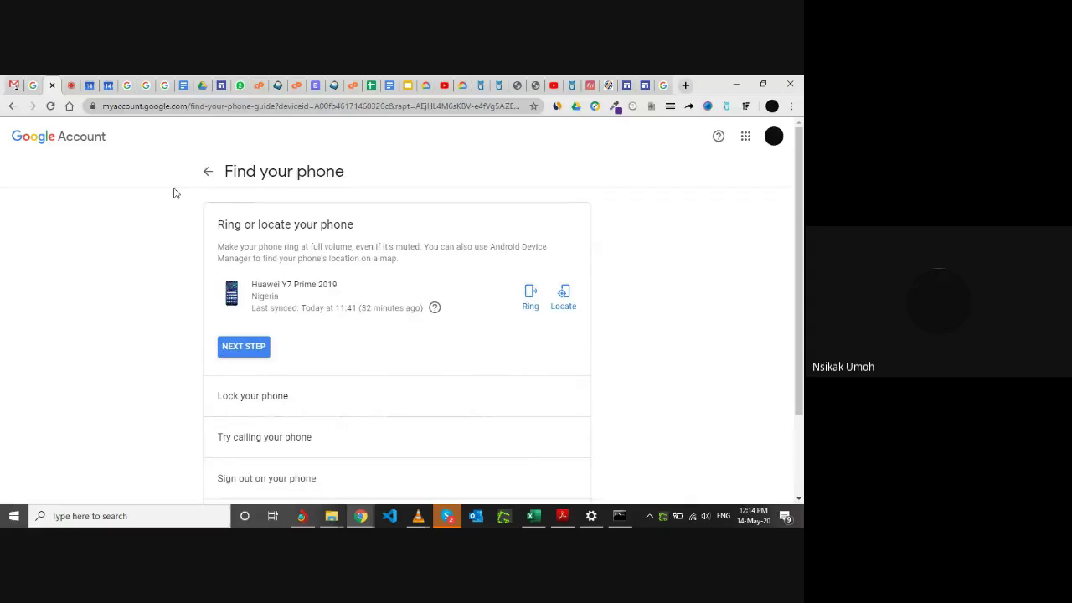
View the Huawei Y7 Prime 2019's lost-device options, then return to Your devices and Gmail.
click(34, 84)
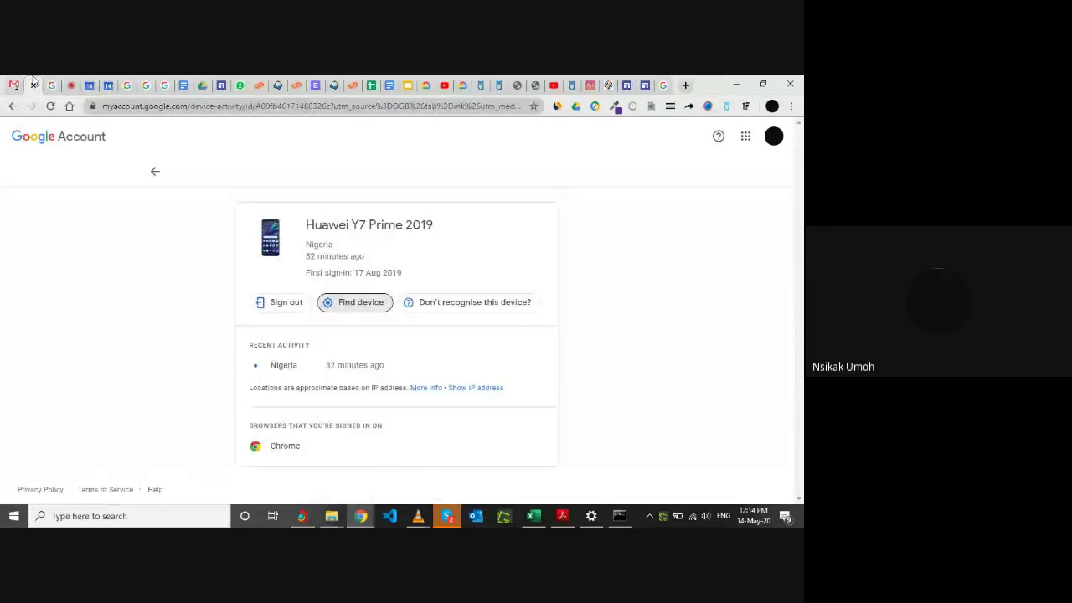
click(156, 170)
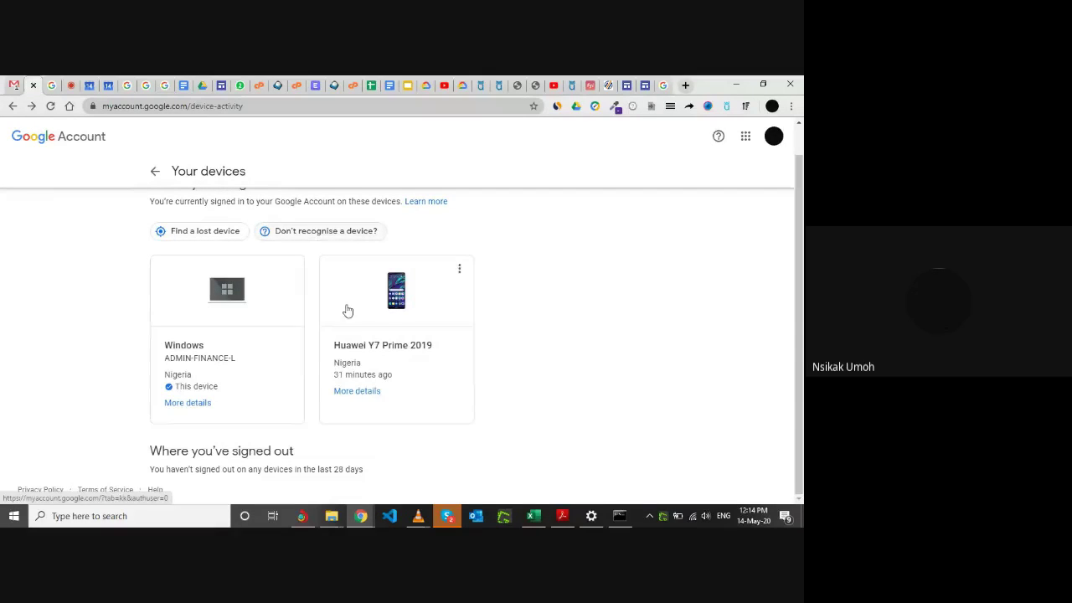
click(201, 230)
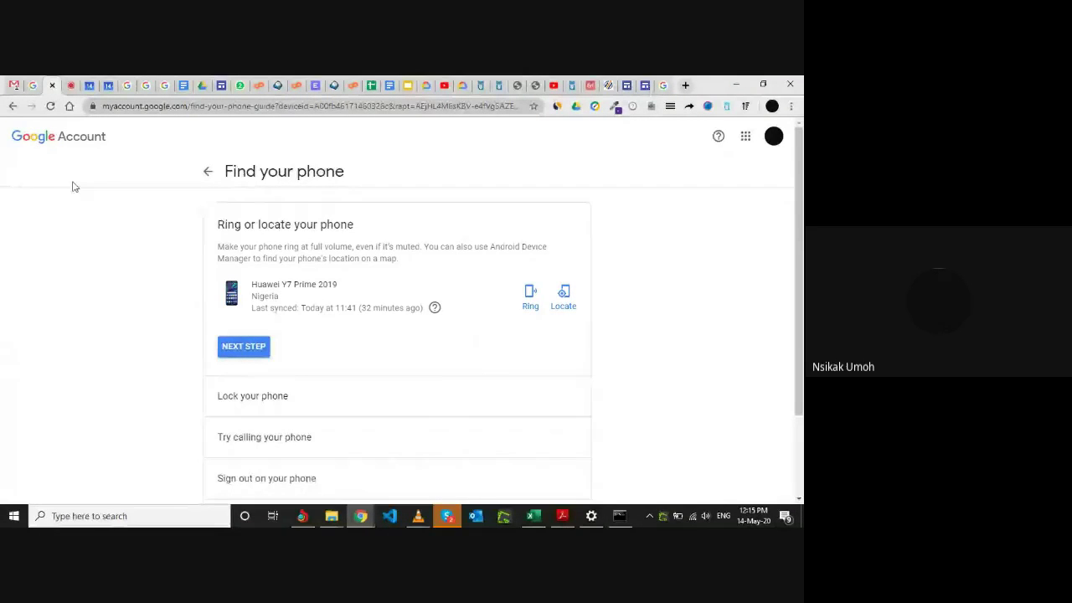
click(13, 84)
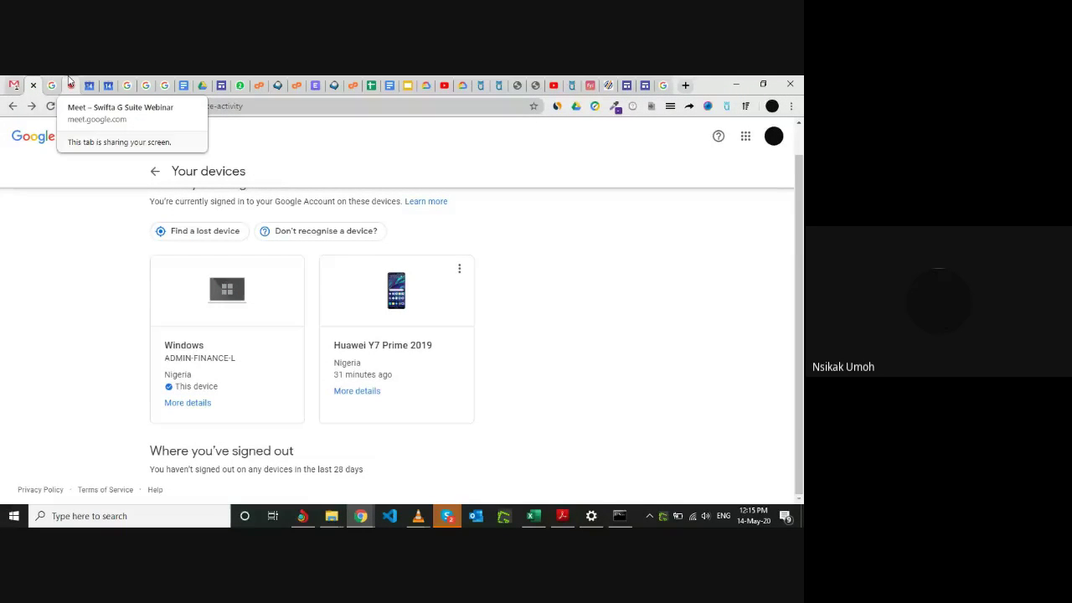
click(70, 83)
Return the Account tab to the Security overview, then show Find your phone again.
click(19, 84)
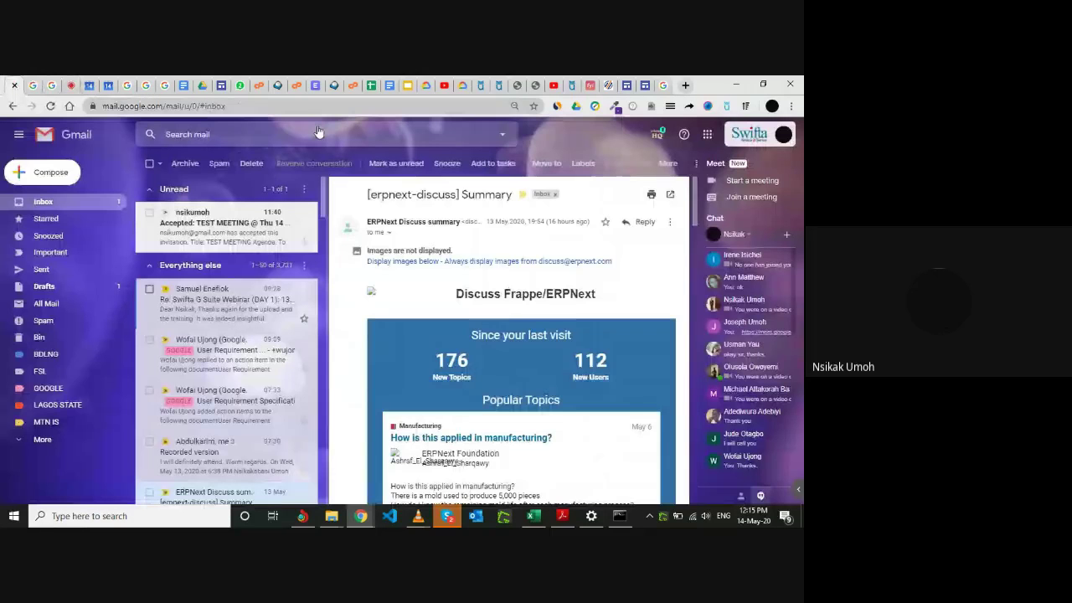
click(707, 134)
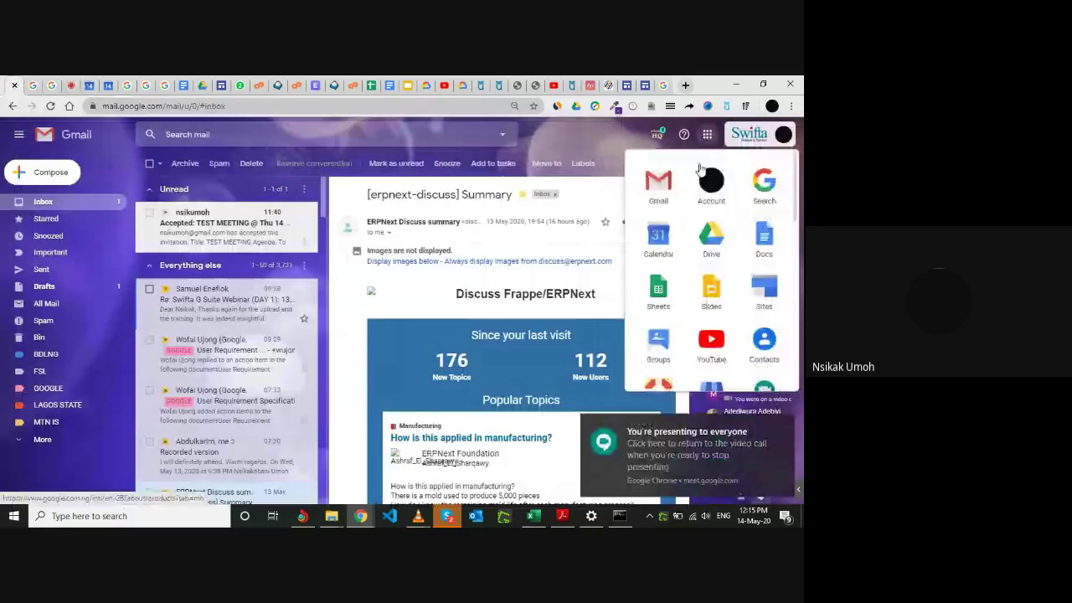
click(37, 84)
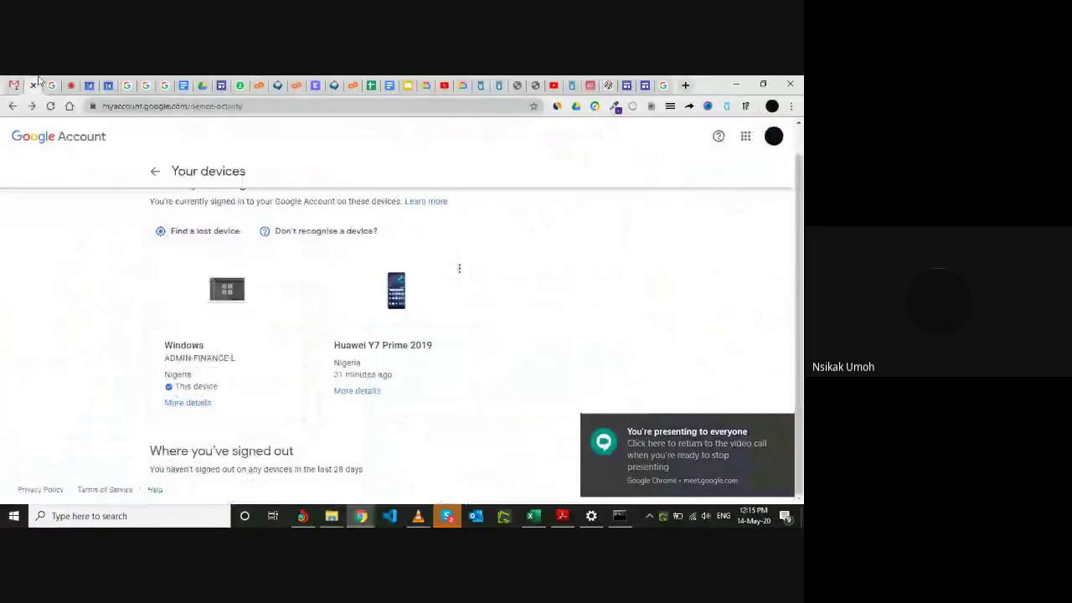
click(156, 172)
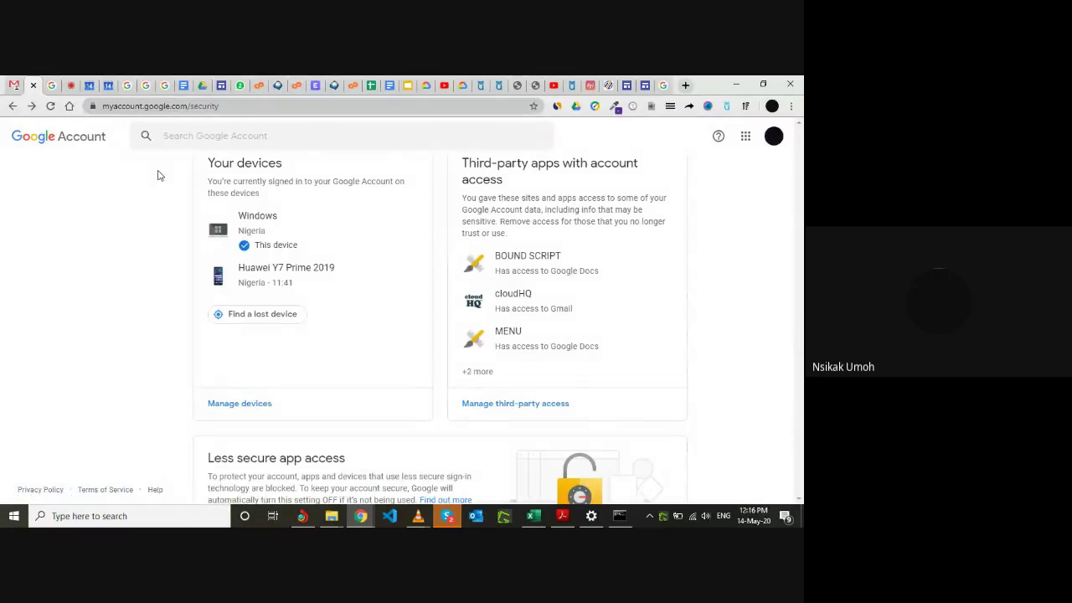
scroll(91, 201, up, 10)
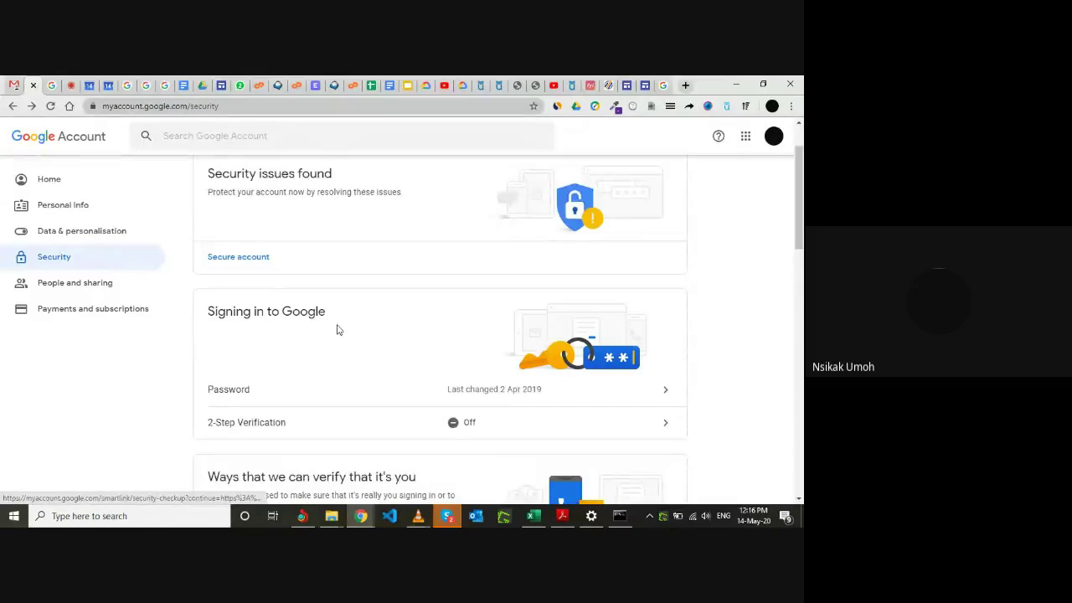
scroll(337, 329, down, 1)
scroll(337, 330, down, 9)
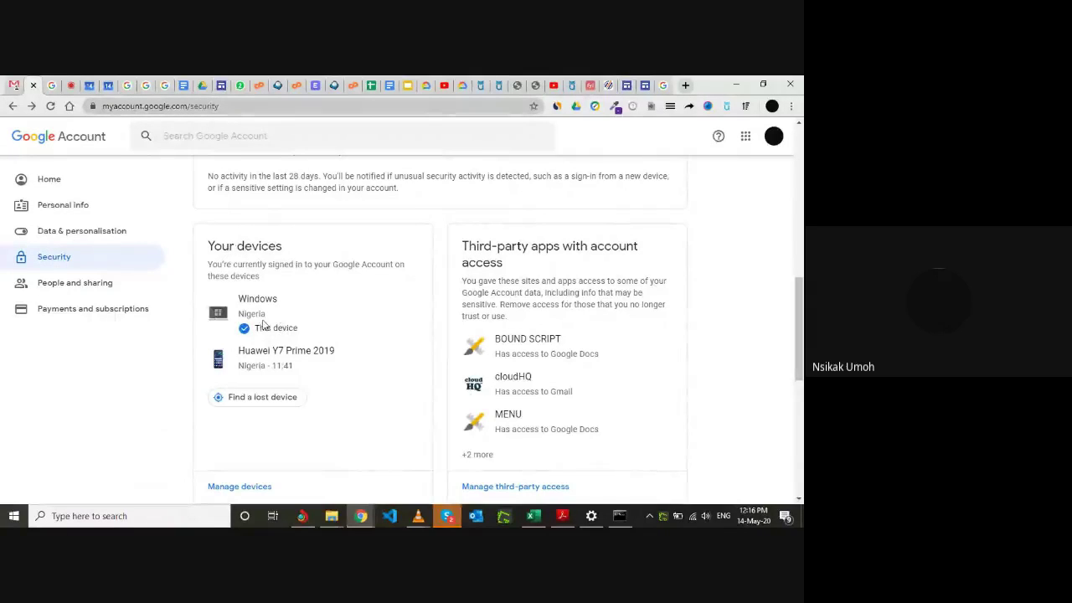
scroll(314, 355, down, 1)
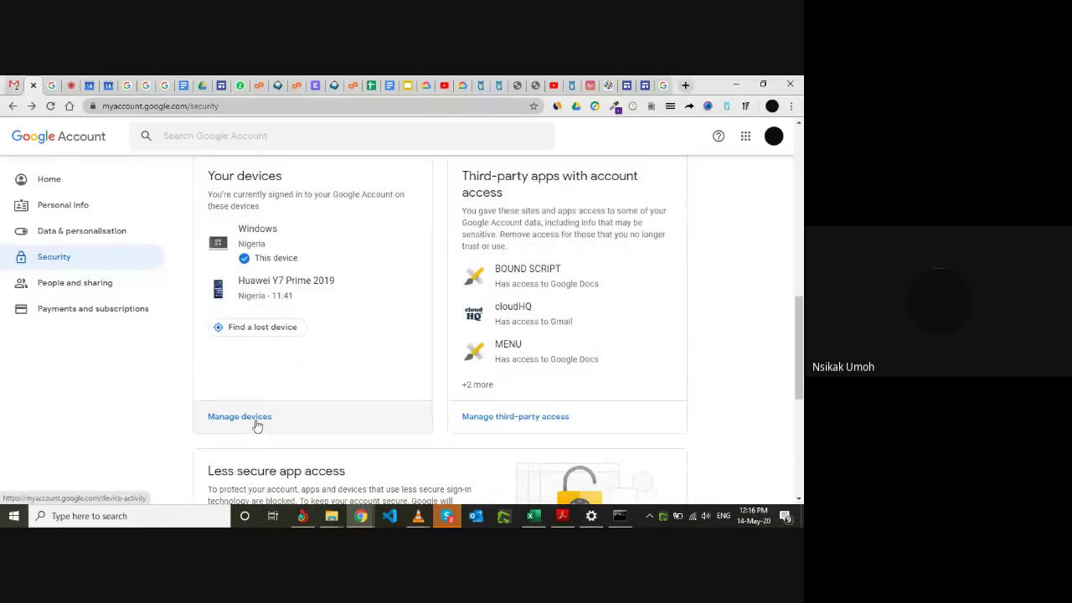
click(52, 81)
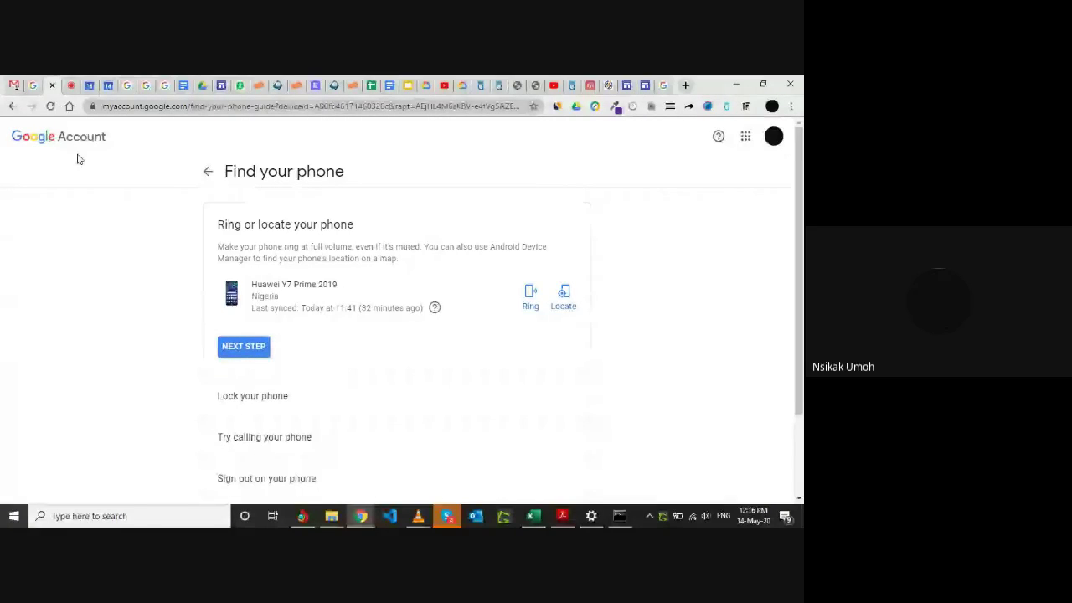
In the Meet webinar call, scroll through the People list of 30 participants.
click(71, 85)
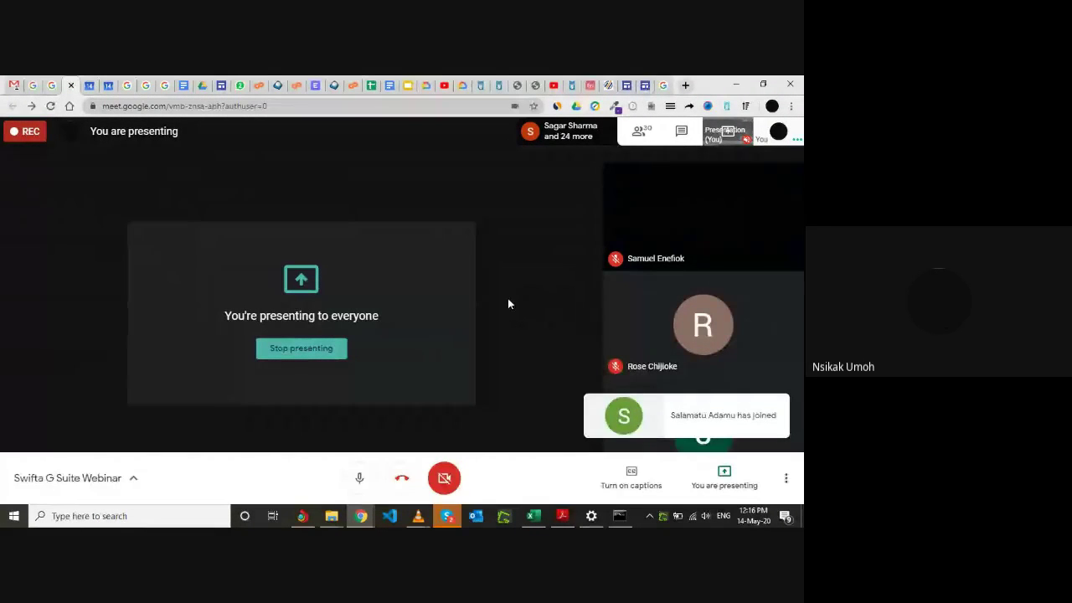
click(641, 134)
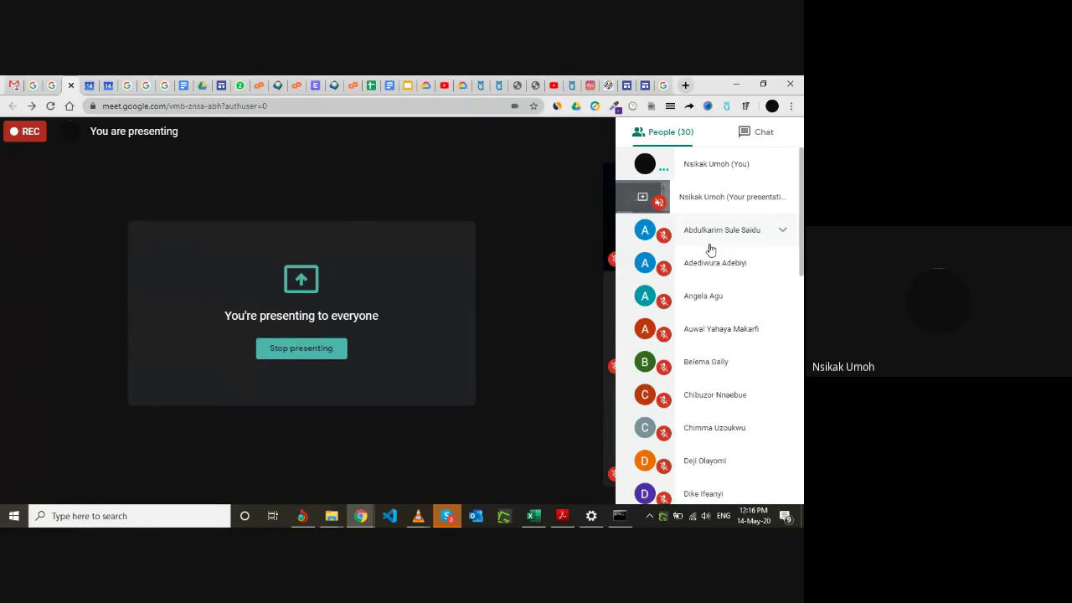
scroll(696, 373, down, 2)
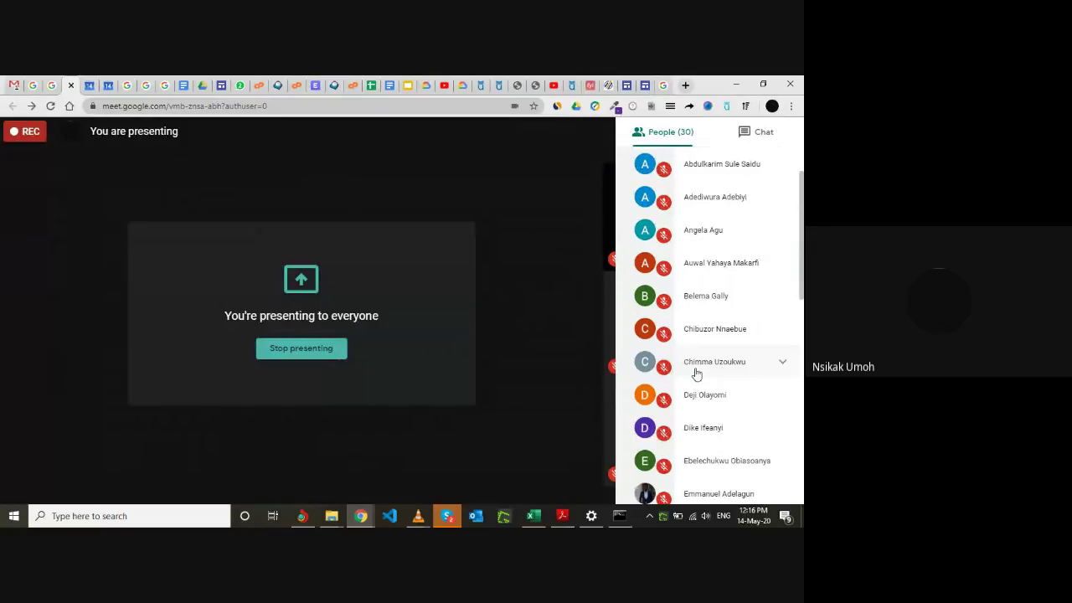
scroll(695, 368, down, 3)
scroll(687, 303, up, 1)
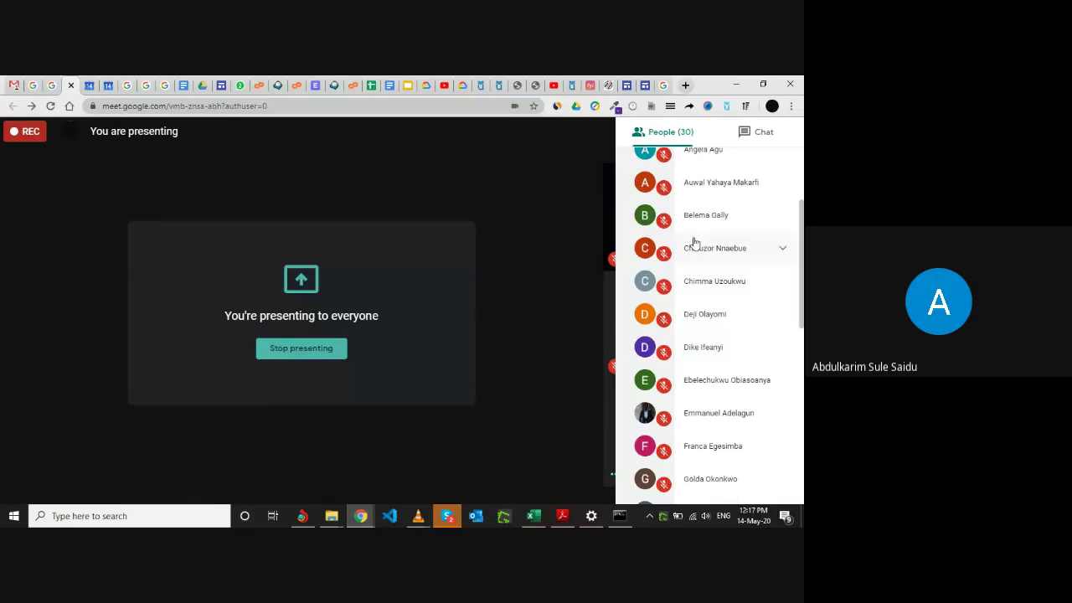
scroll(693, 243, up, 3)
scroll(693, 243, up, 1)
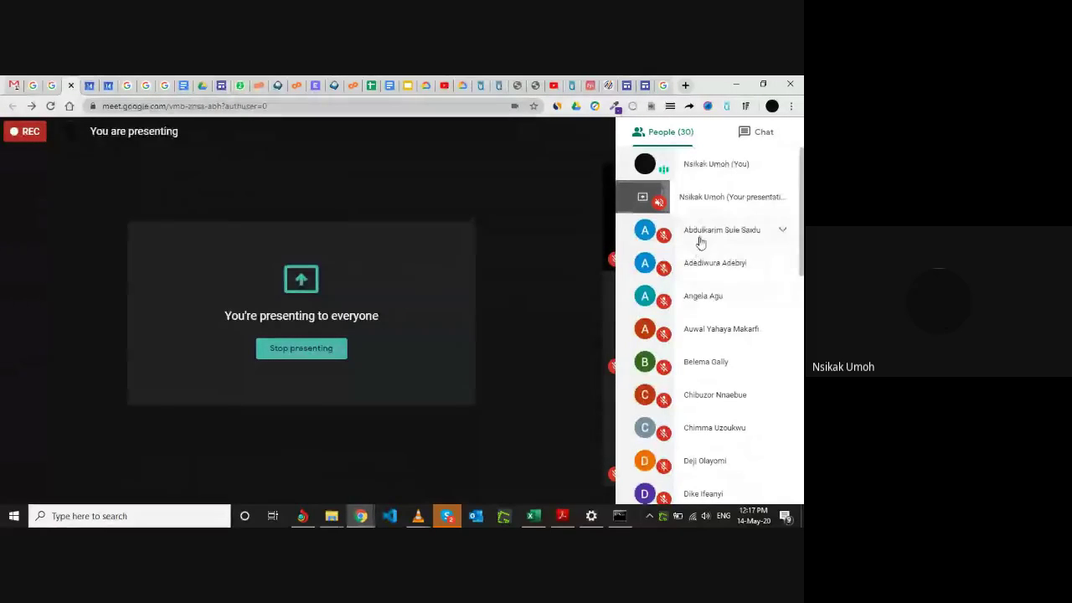
scroll(695, 298, down, 3)
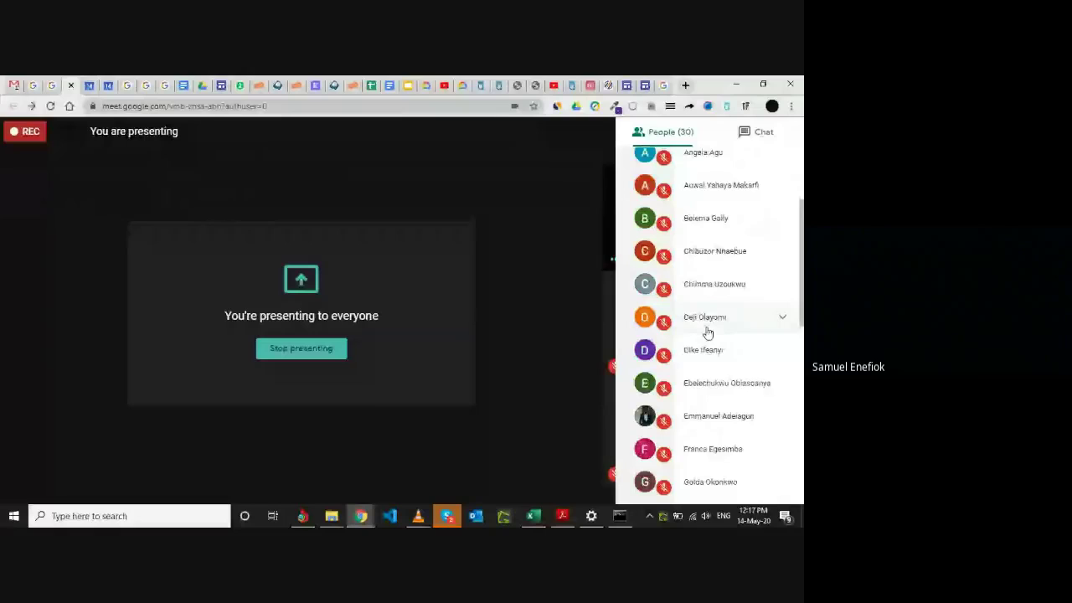
scroll(708, 333, up, 3)
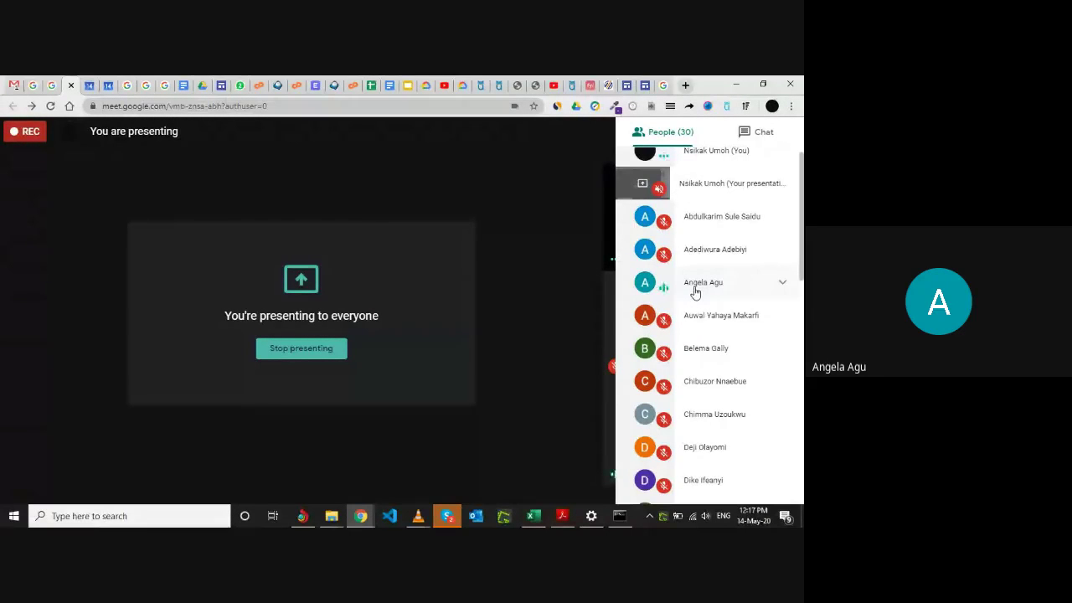
scroll(708, 366, down, 2)
scroll(705, 368, down, 3)
scroll(708, 384, down, 3)
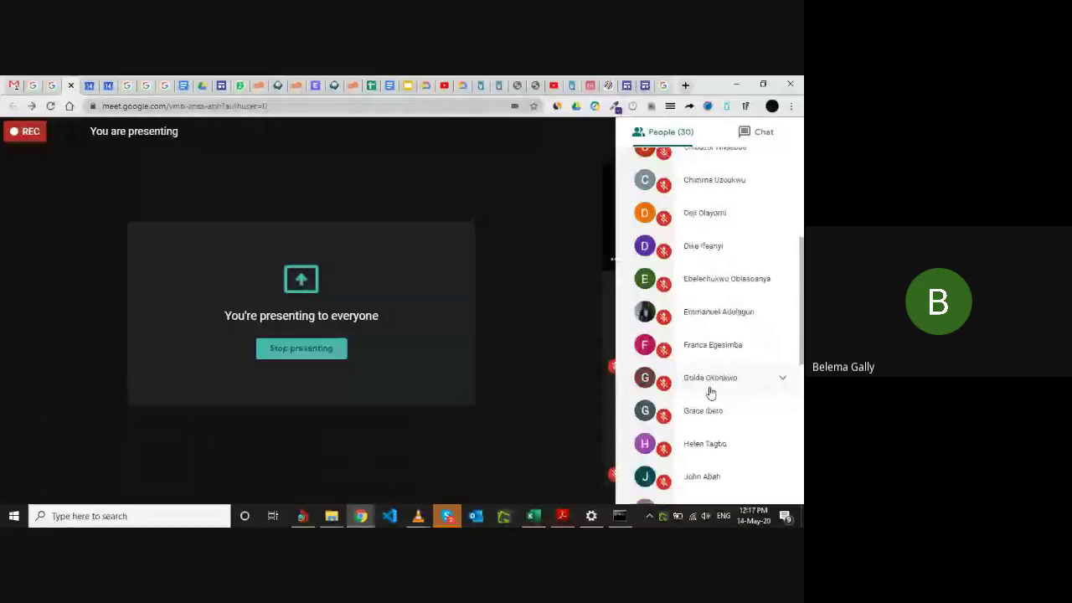
scroll(710, 392, down, 8)
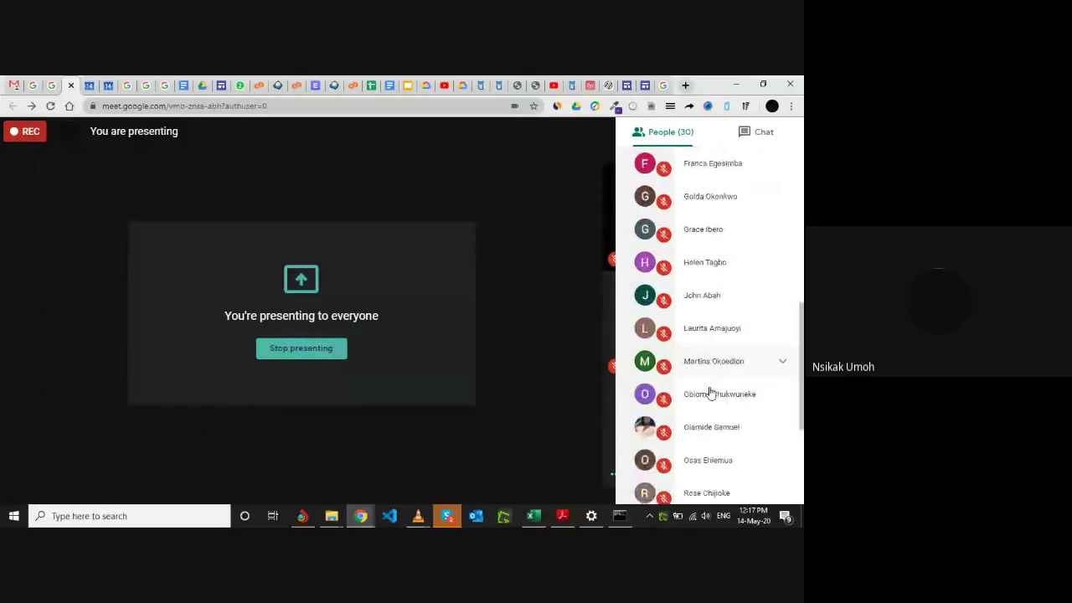
scroll(710, 392, up, 12)
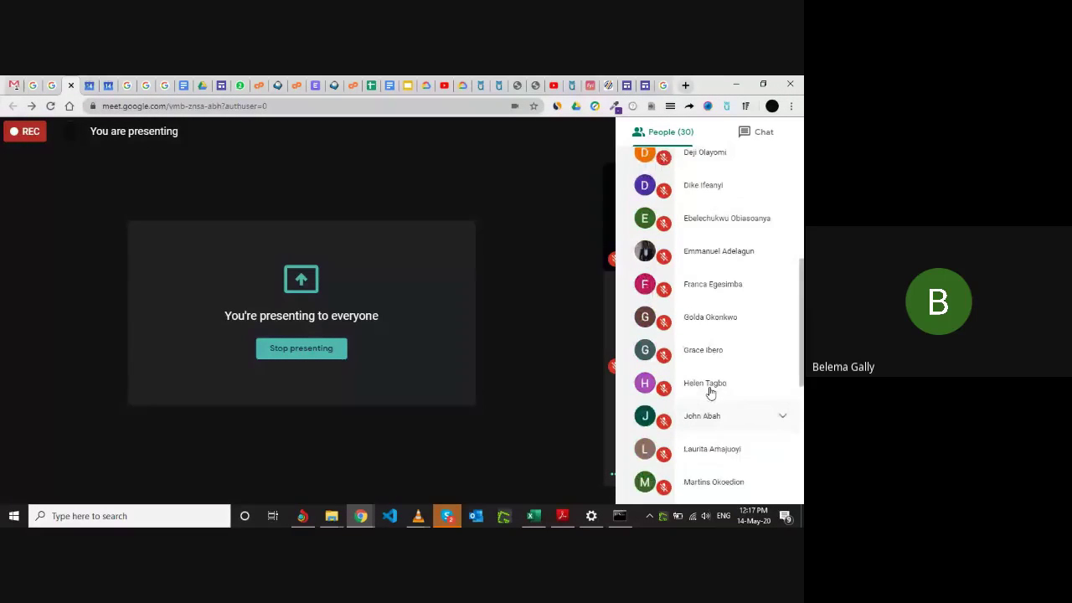
scroll(710, 392, up, 4)
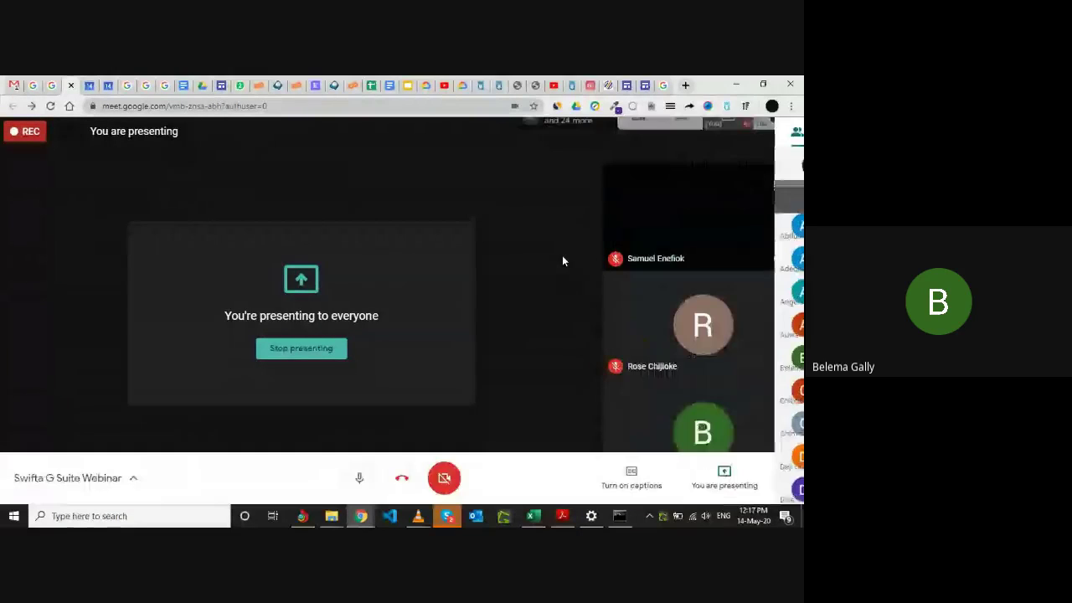
Switch to the Find your phone tab for the Huawei Y7 Prime 2019.
click(57, 84)
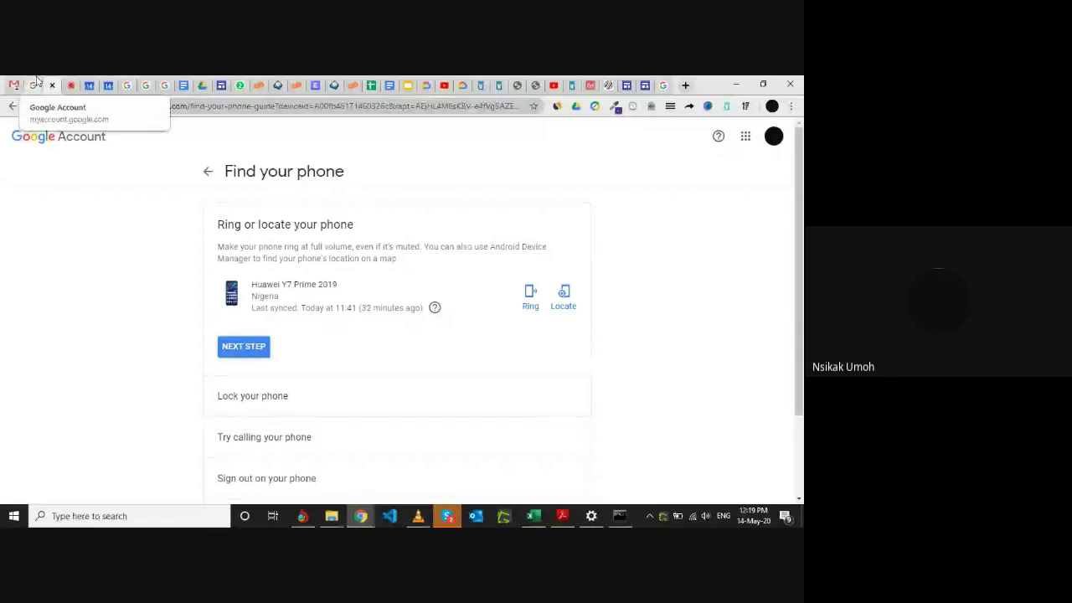
Return to the Security page via Meet and scroll up to its security issues and 2-Step Verification.
click(36, 79)
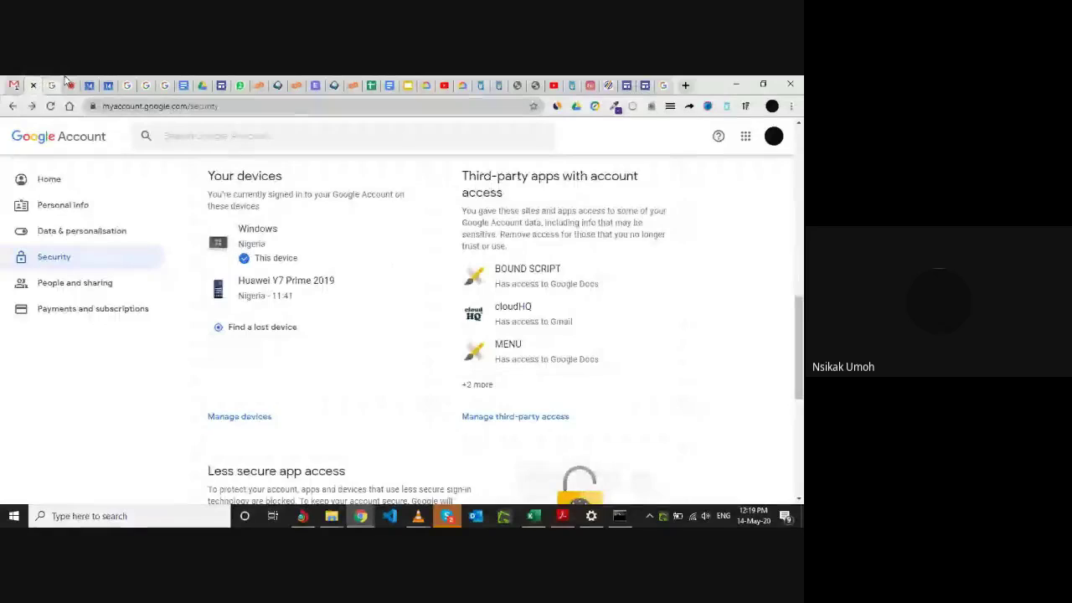
click(68, 80)
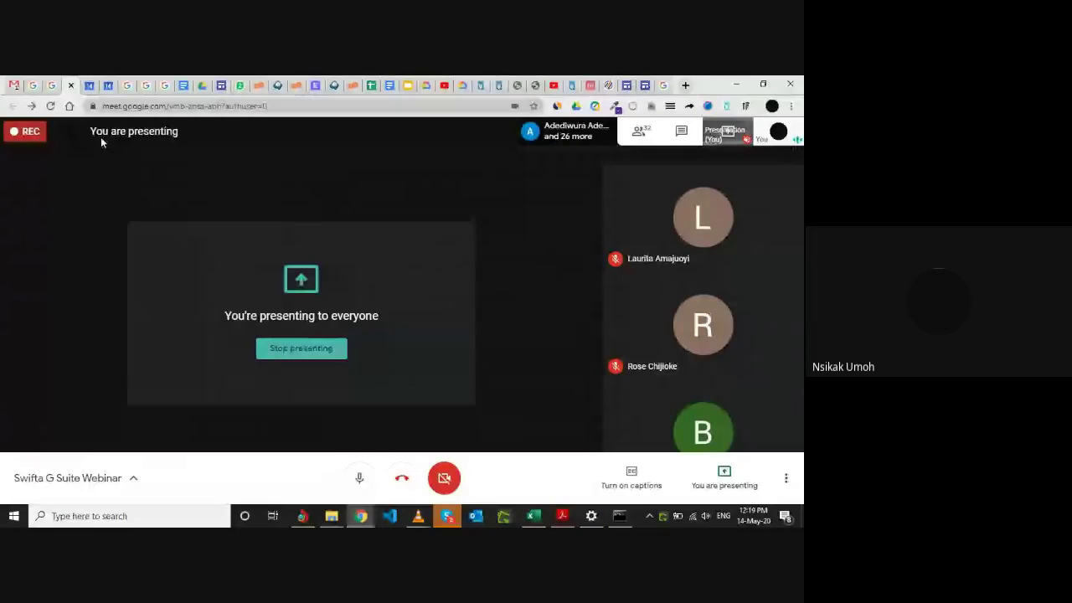
click(34, 84)
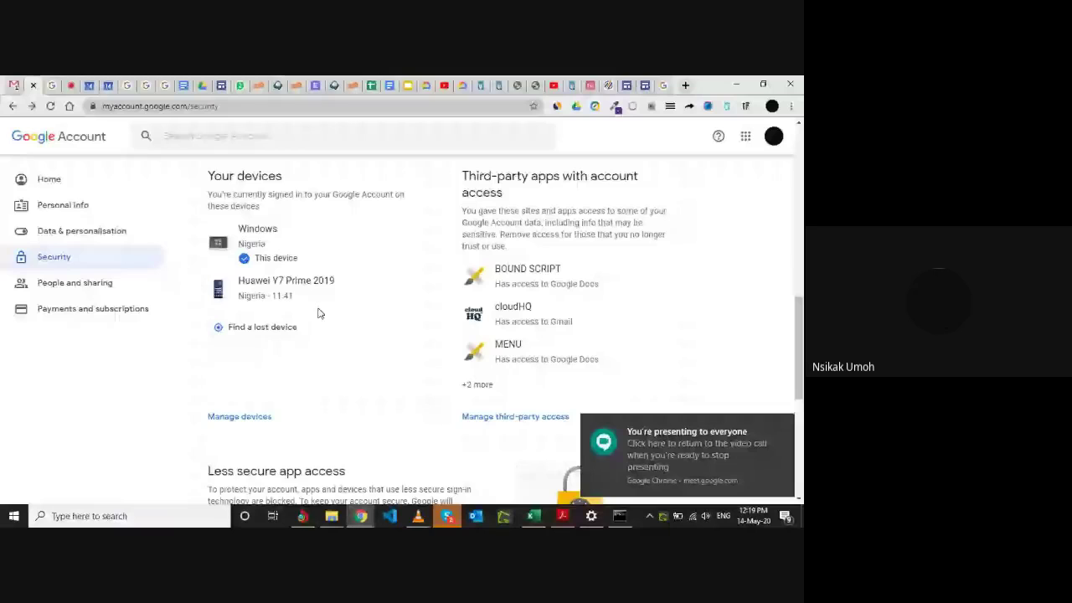
scroll(318, 313, up, 1)
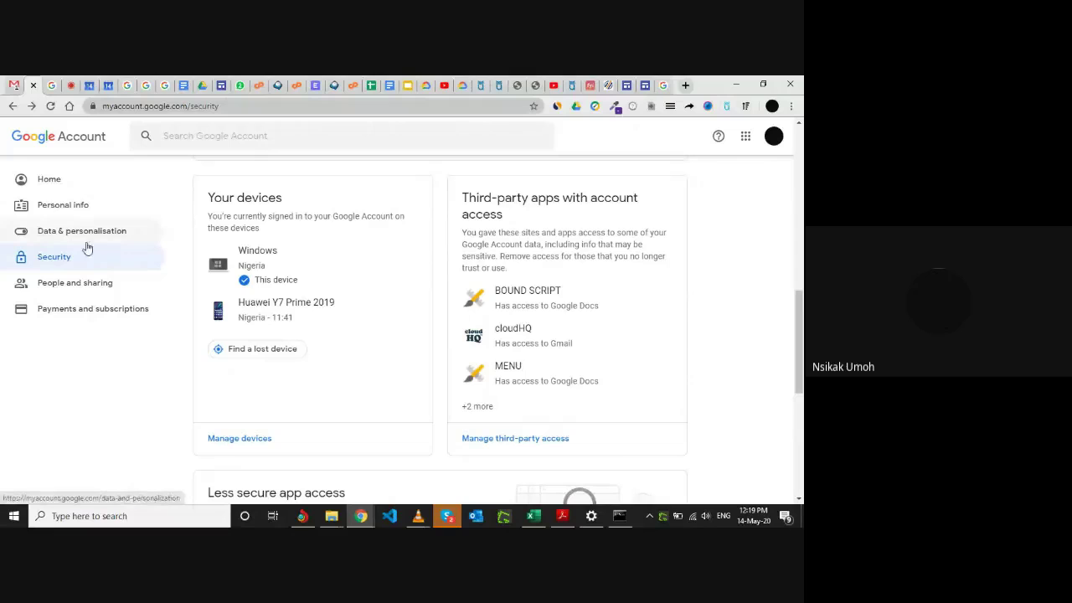
scroll(352, 302, up, 2)
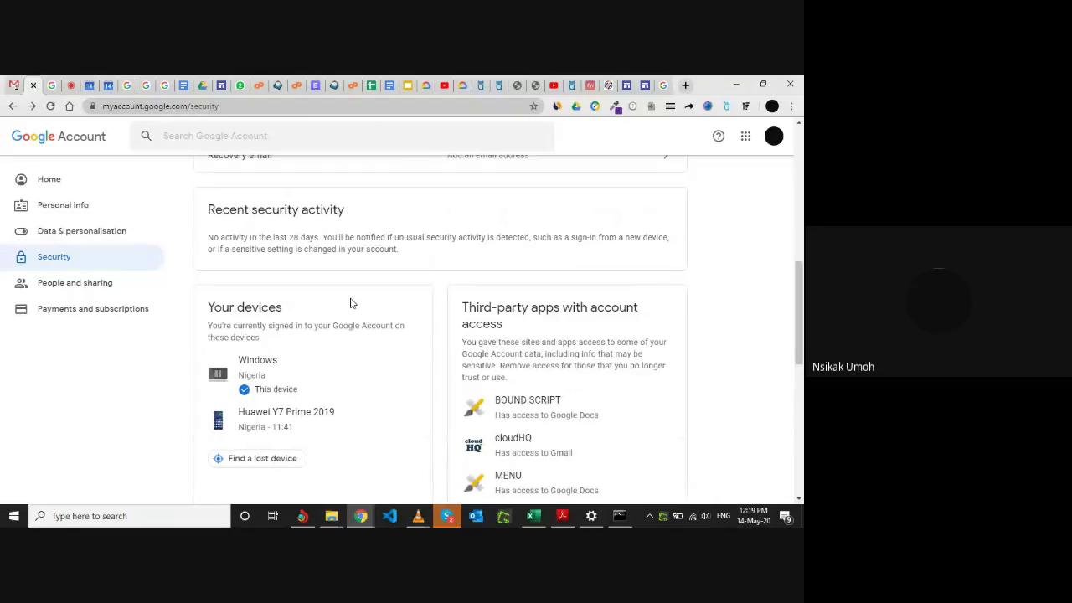
scroll(352, 303, up, 8)
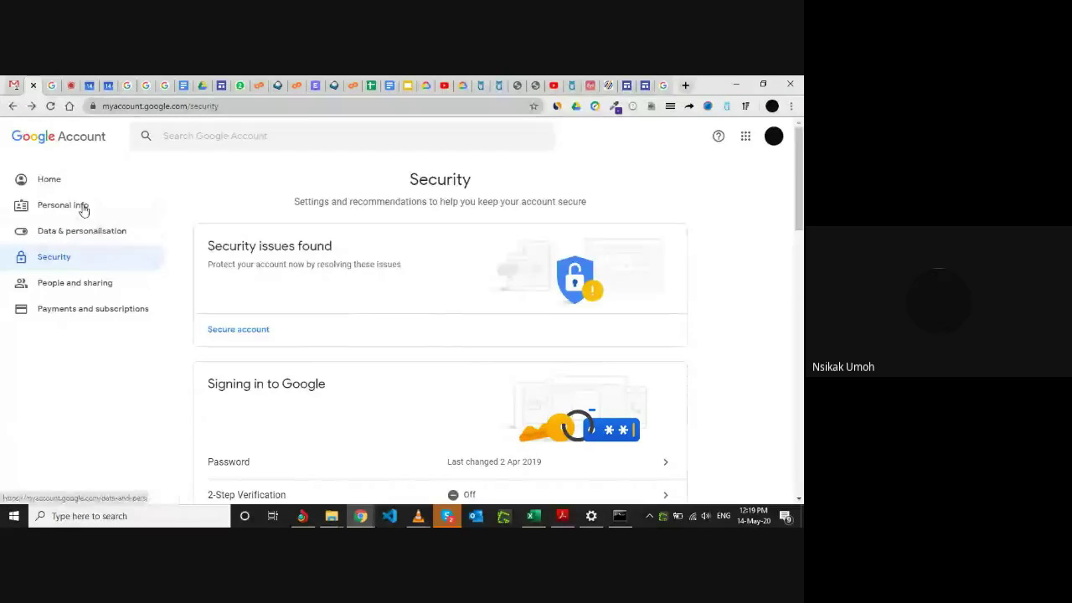
Open Data & personalisation and scroll down to the 'Things you create and do' card.
click(106, 234)
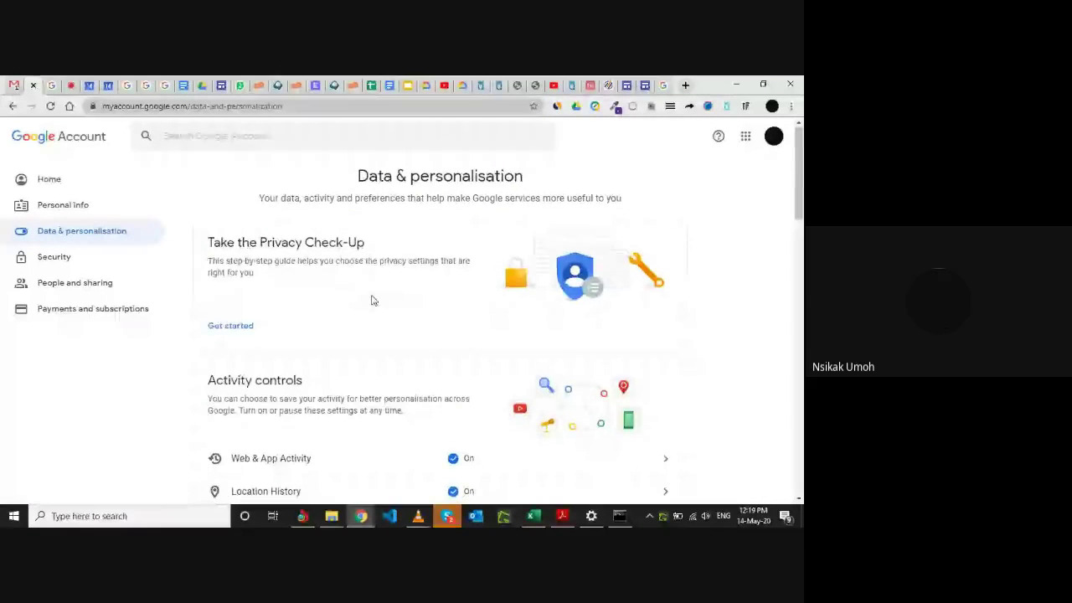
scroll(371, 299, down, 5)
scroll(371, 299, up, 5)
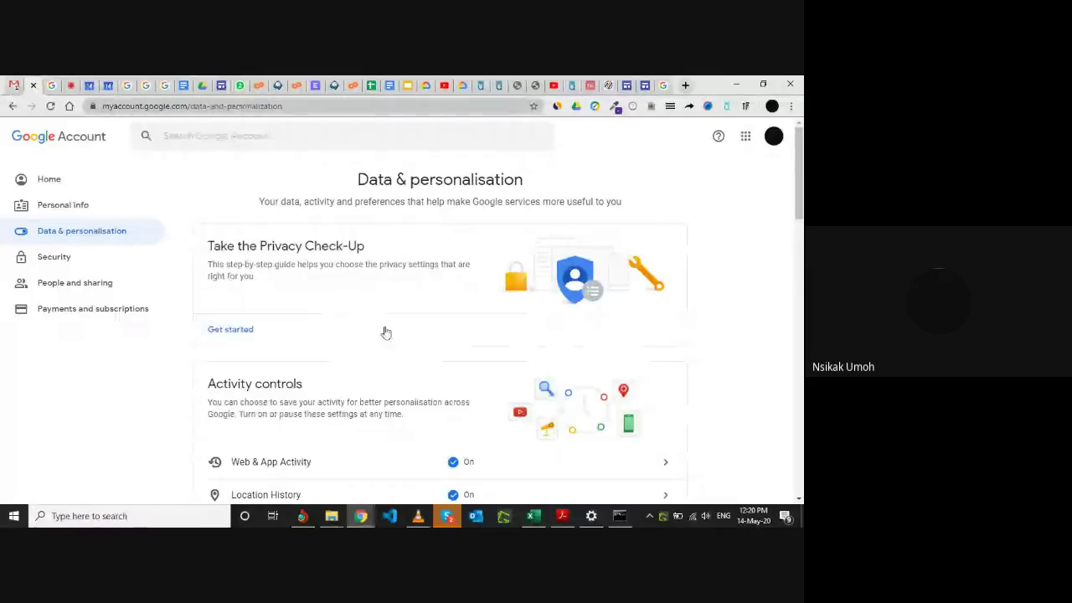
scroll(384, 332, down, 3)
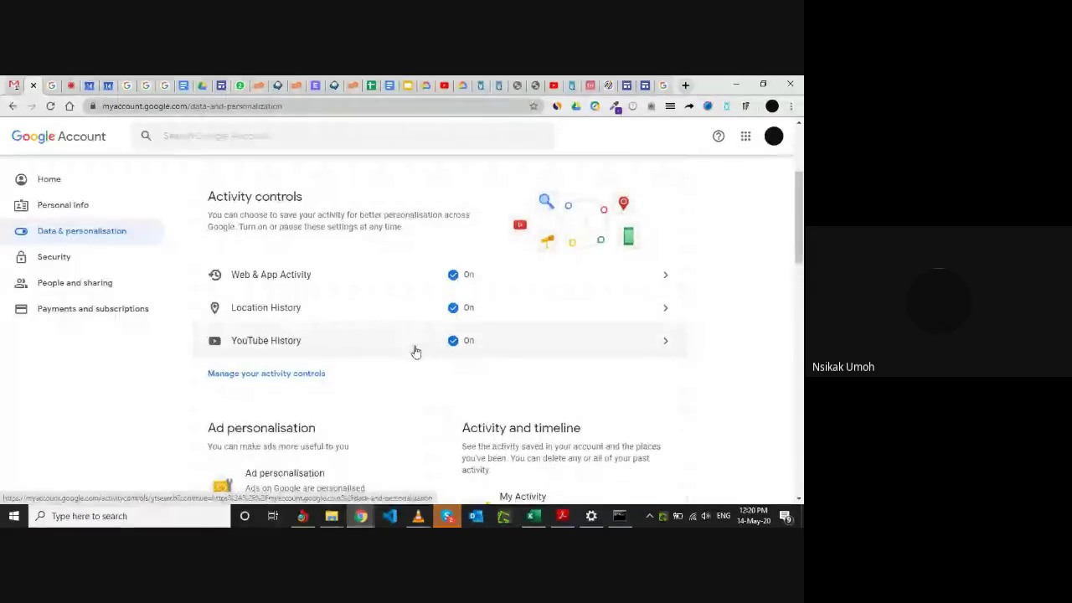
scroll(400, 384, down, 5)
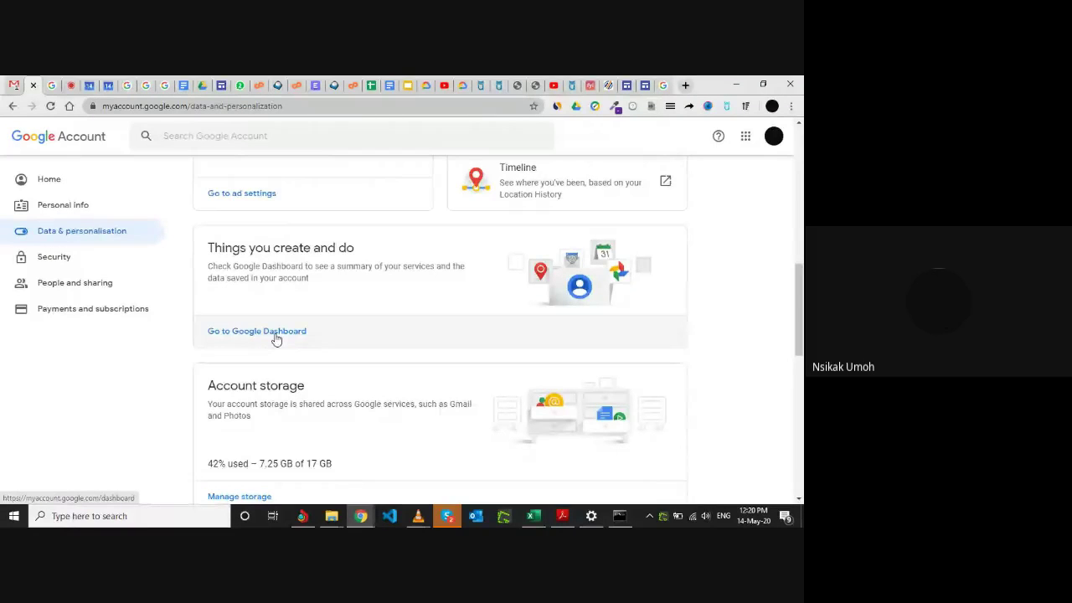
Open Google Dashboard and browse its service cards: Gmail 4,651 conversations, Maps 12 reviews, 300+ Drive files.
click(277, 332)
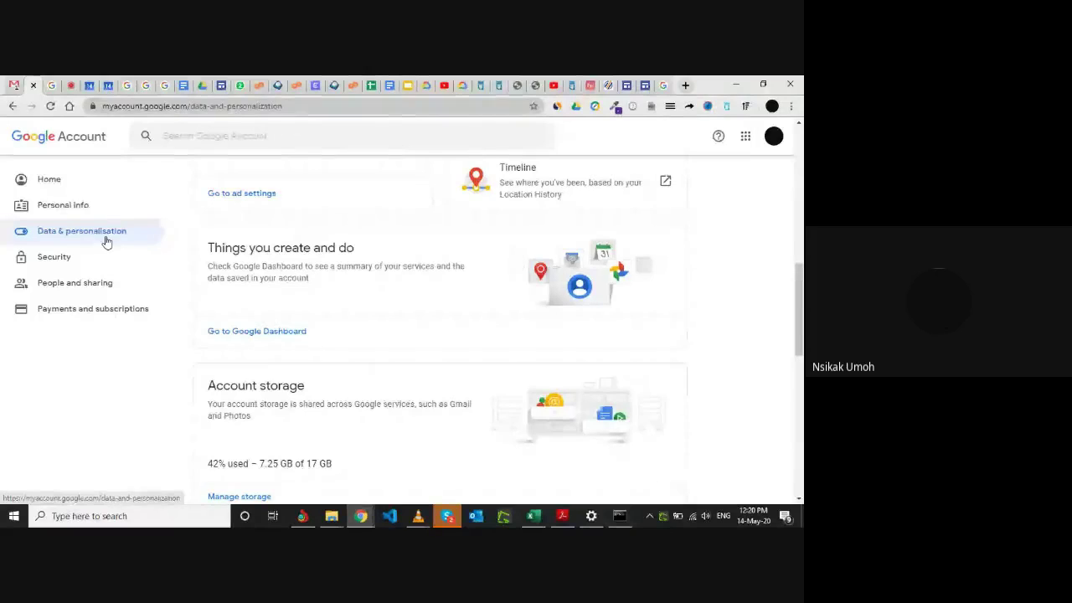
click(273, 333)
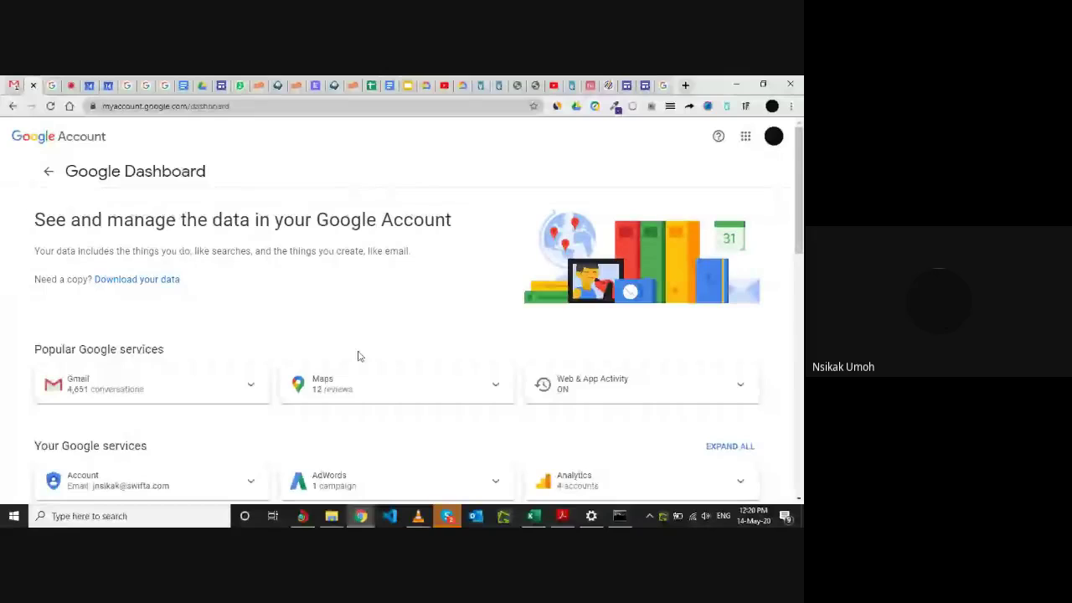
scroll(358, 356, down, 2)
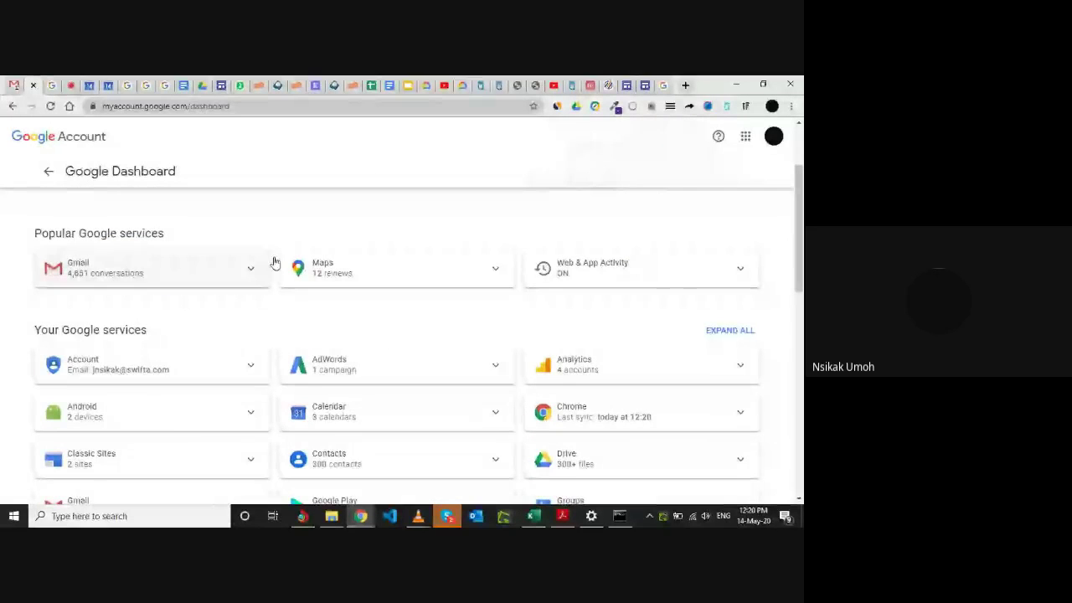
scroll(387, 317, up, 1)
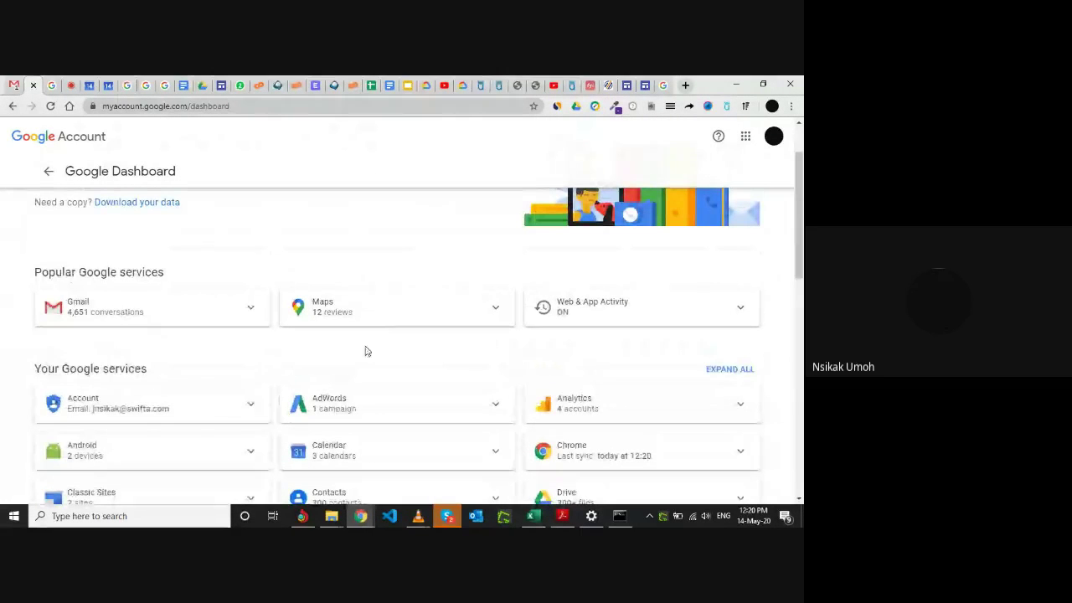
scroll(374, 367, down, 2)
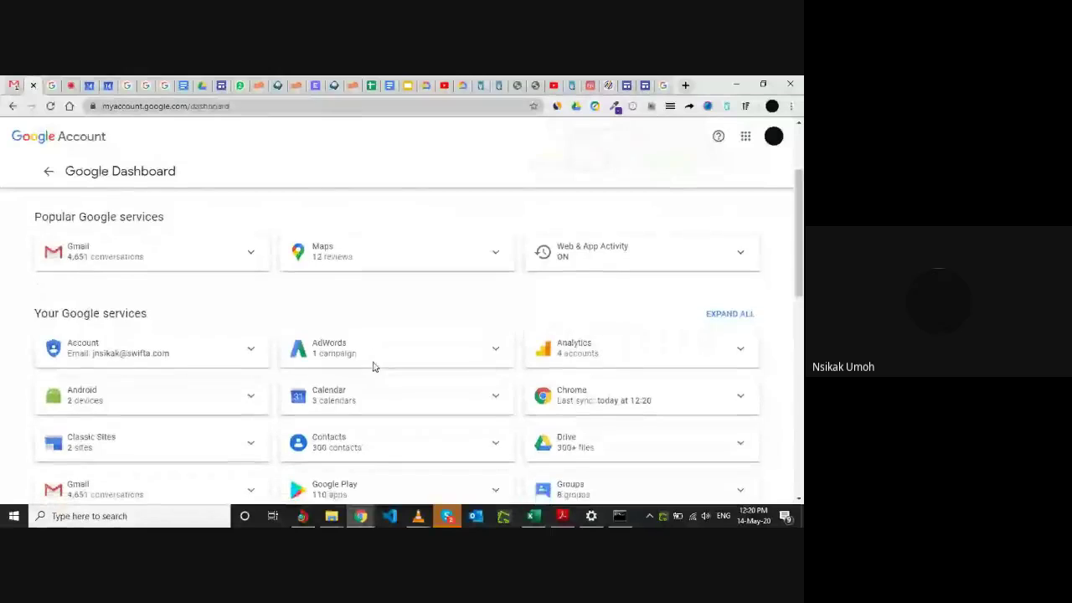
scroll(374, 366, down, 2)
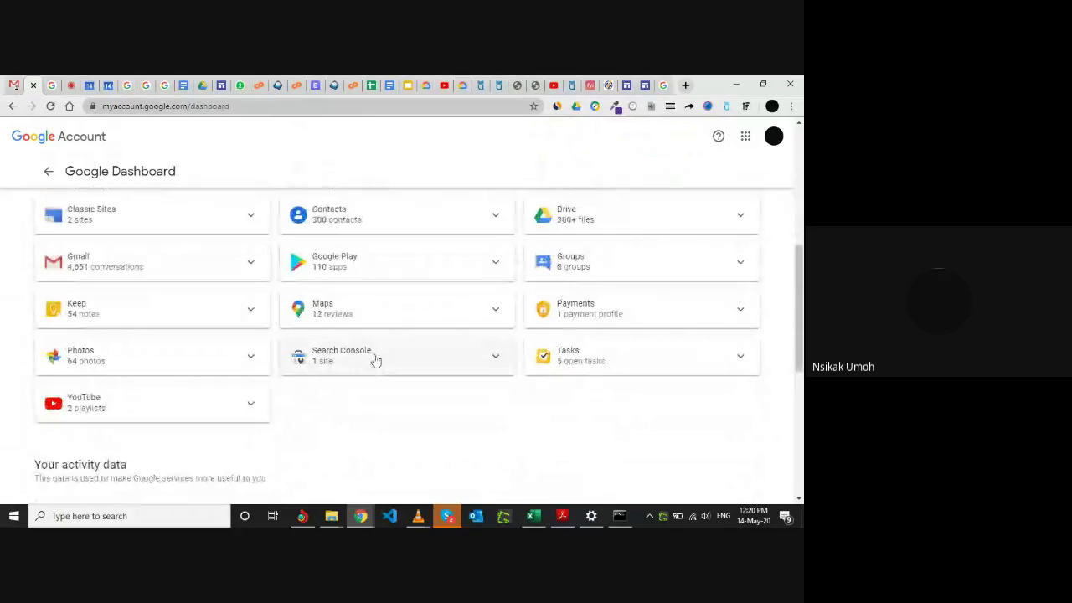
scroll(397, 330, up, 4)
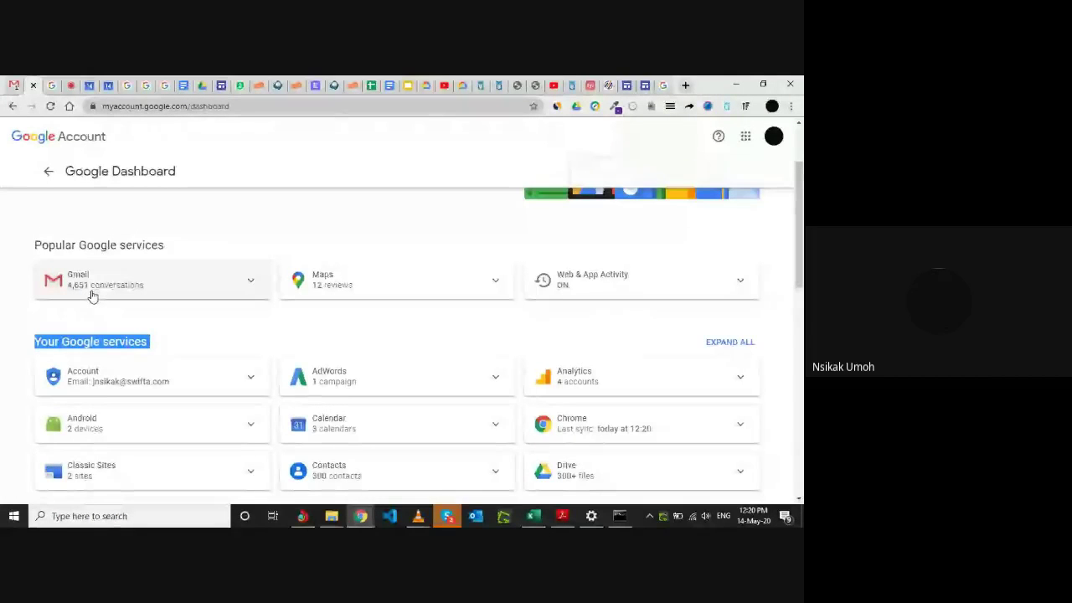
click(234, 325)
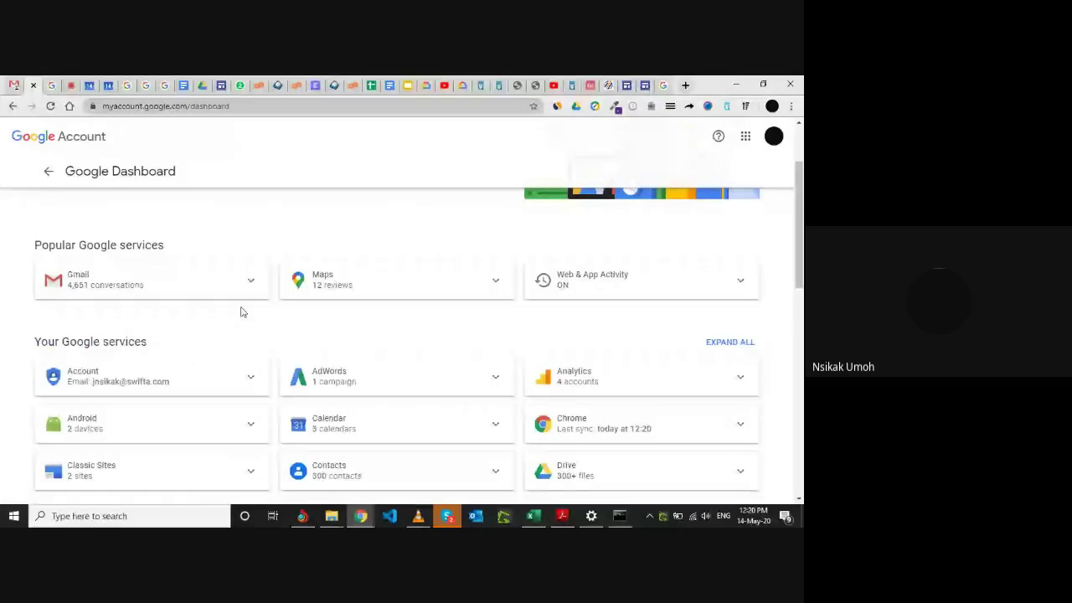
click(253, 286)
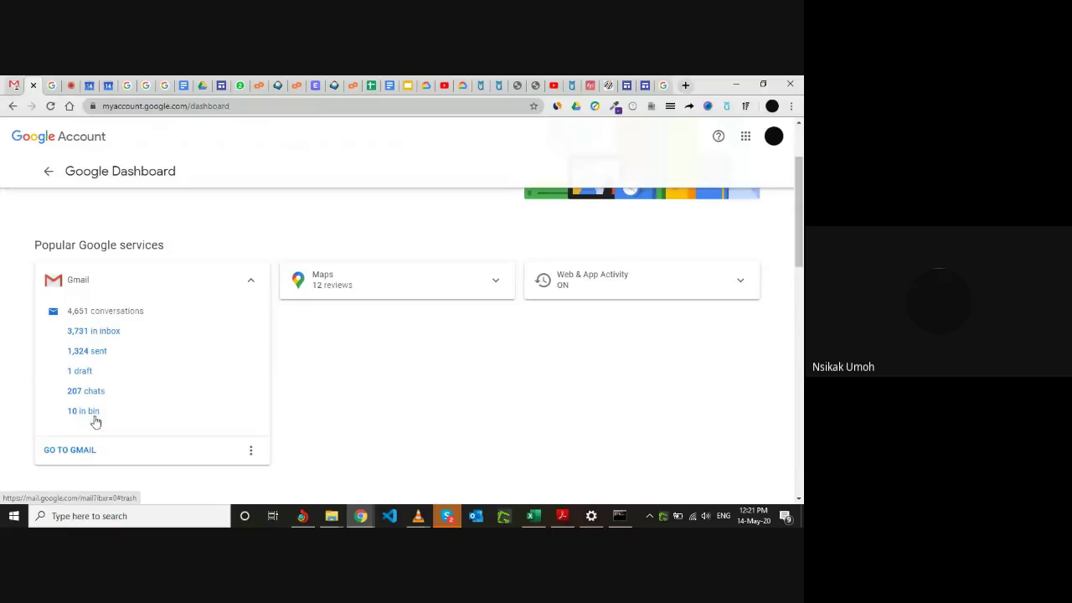
click(255, 286)
click(497, 282)
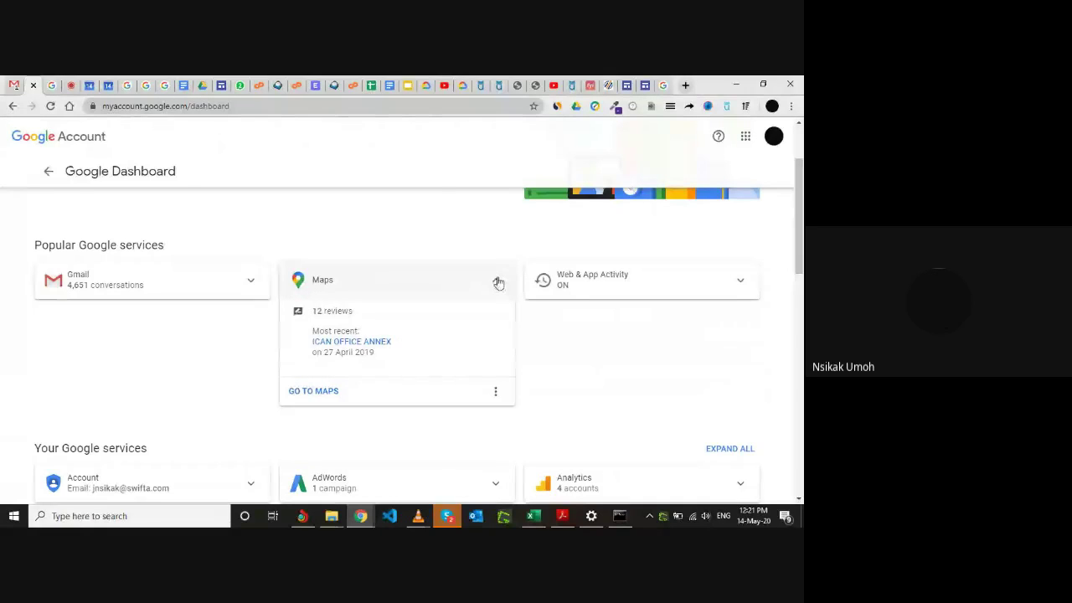
click(497, 283)
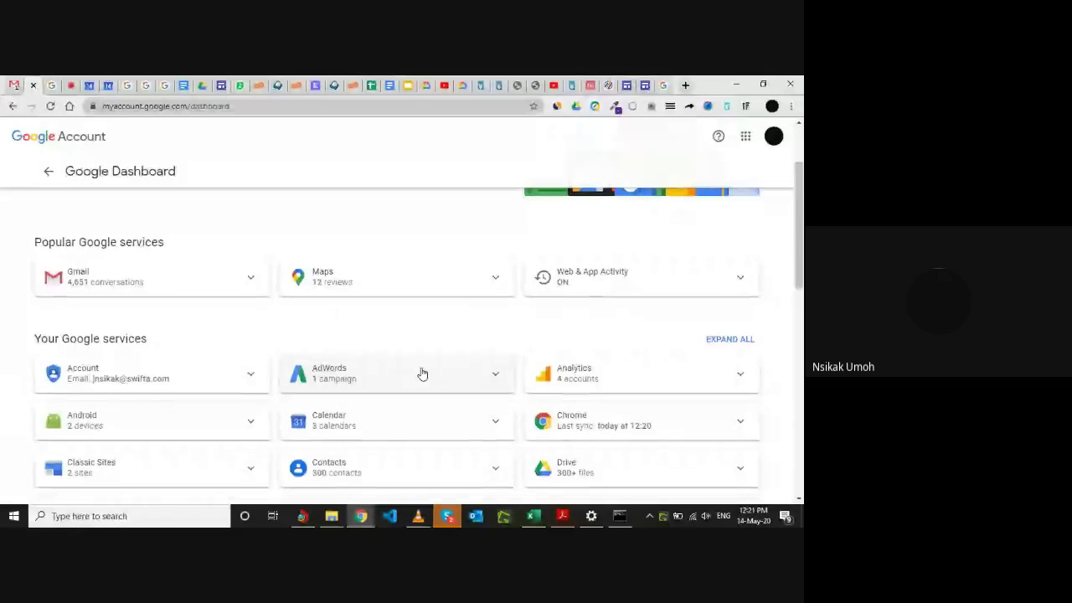
scroll(422, 373, down, 1)
scroll(423, 374, down, 3)
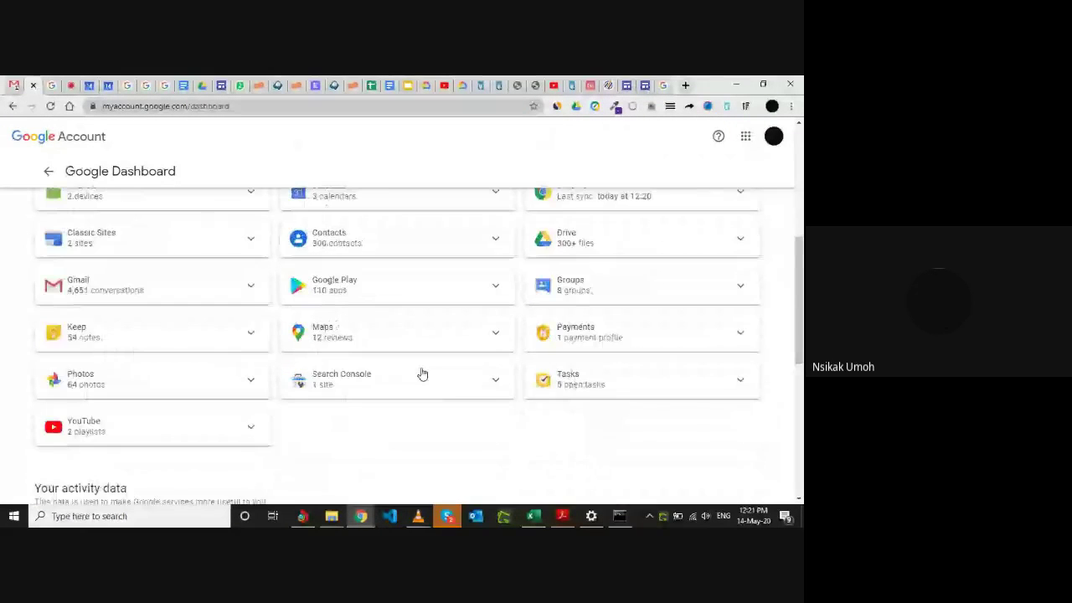
scroll(402, 388, down, 4)
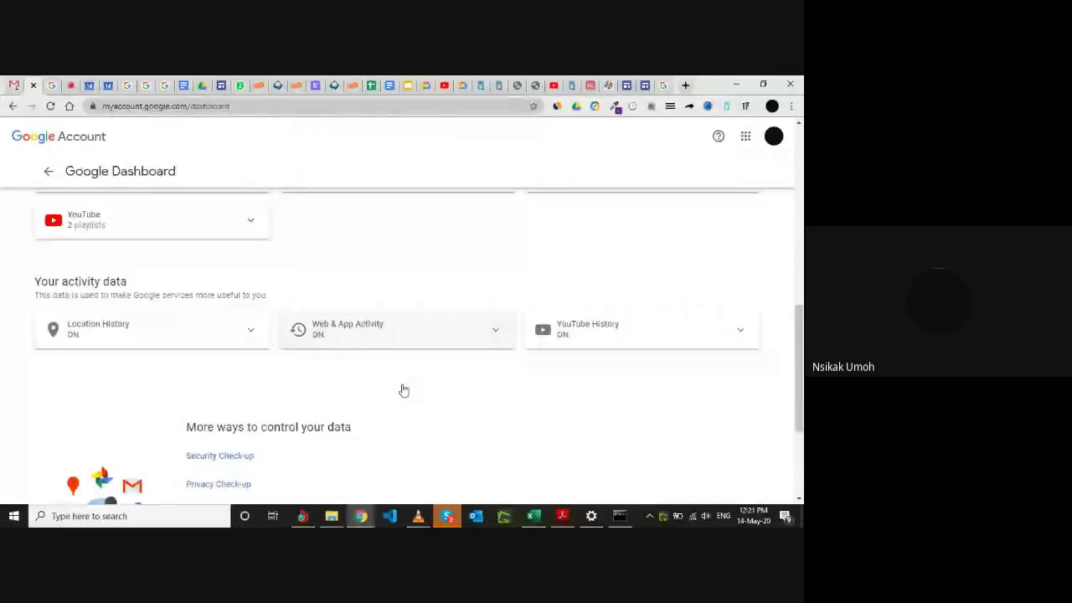
scroll(402, 390, up, 6)
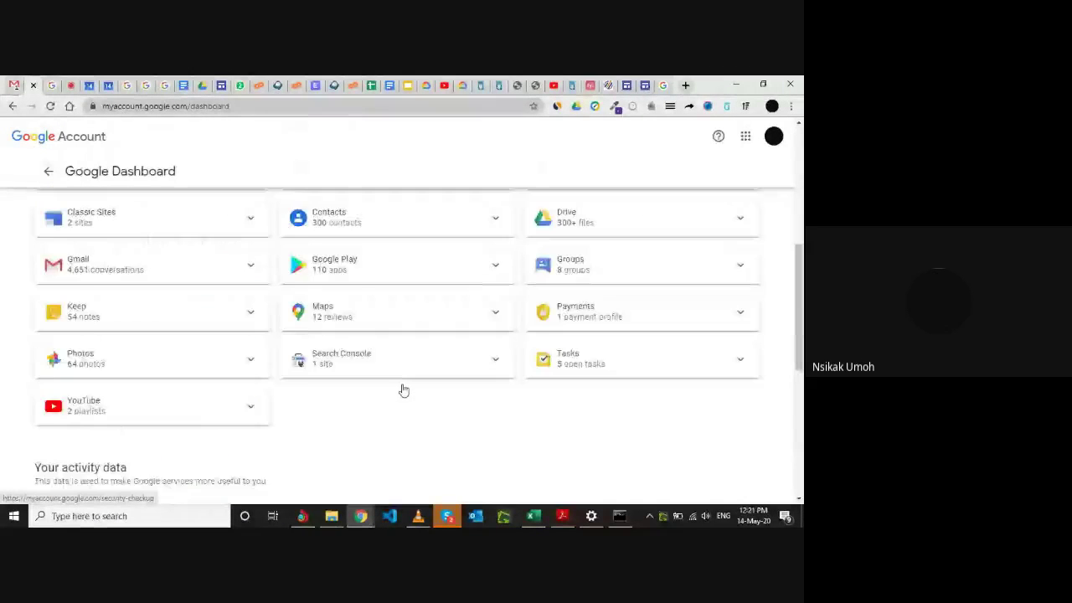
scroll(400, 423, down, 2)
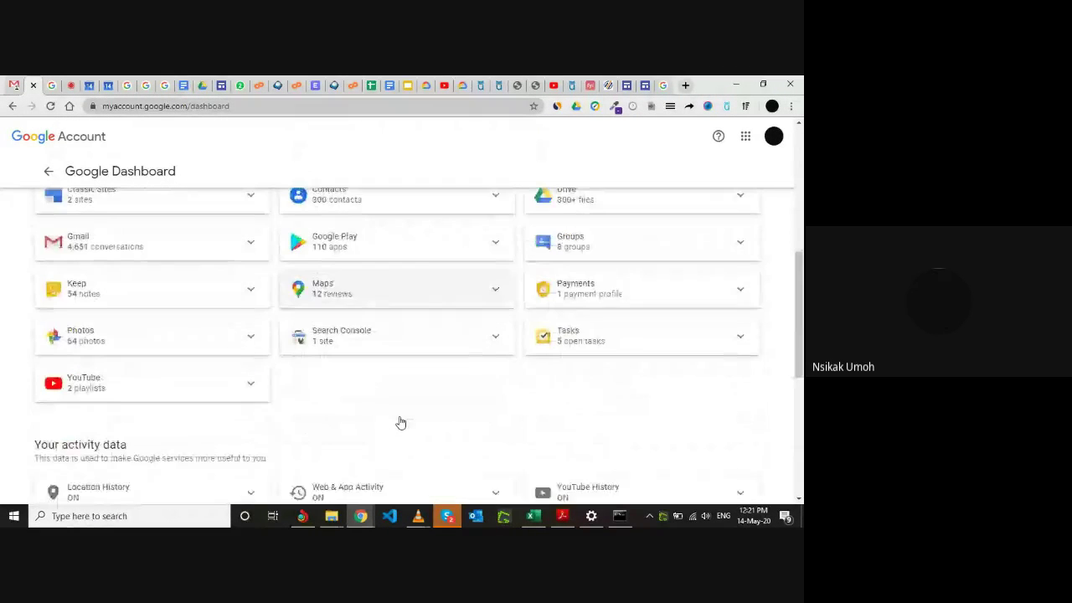
click(251, 350)
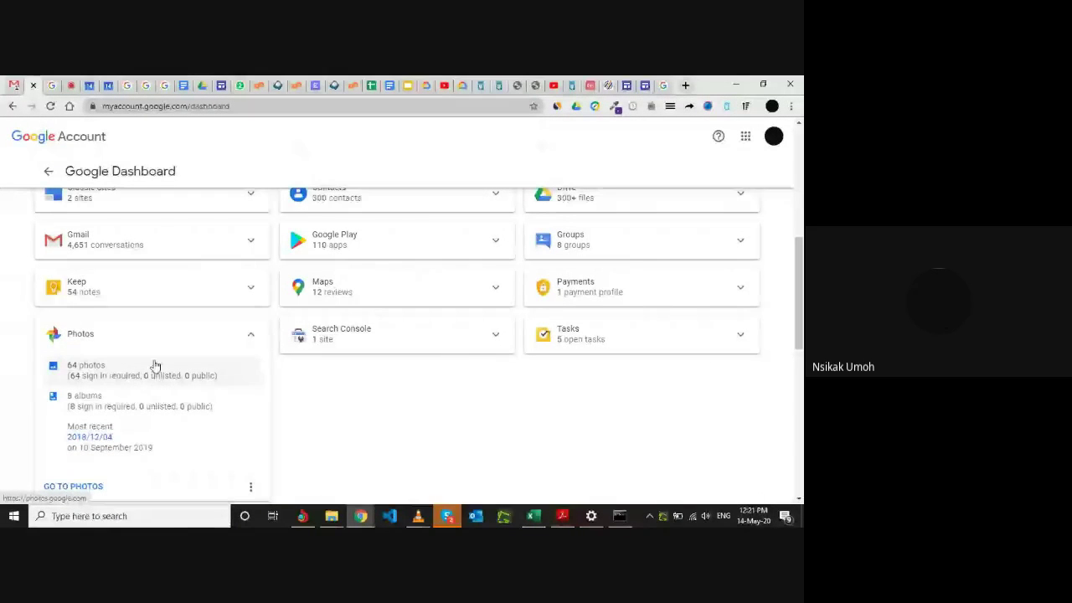
scroll(148, 444, down, 1)
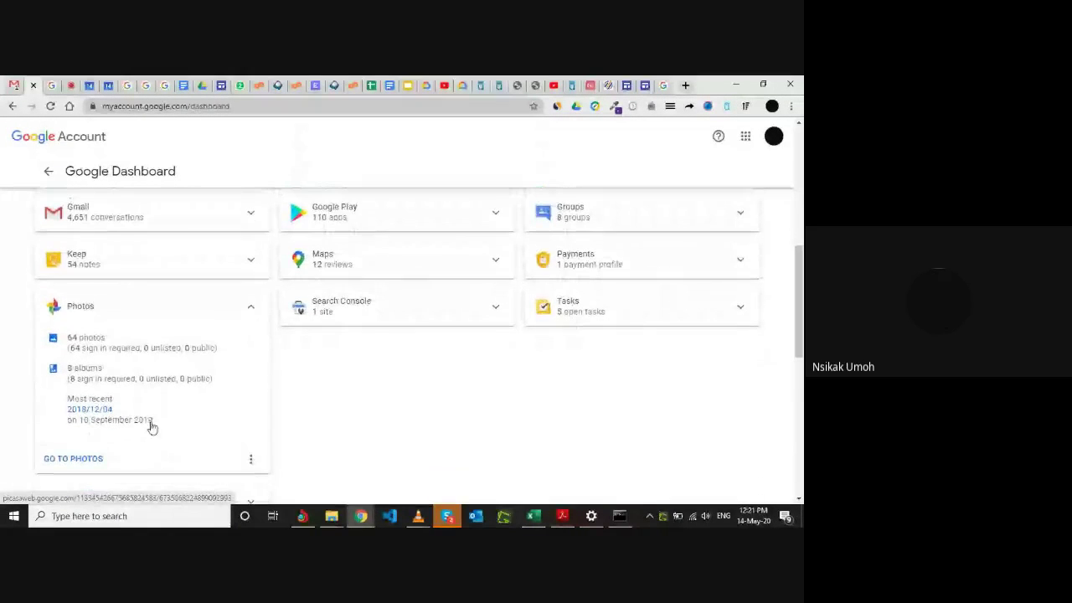
click(248, 310)
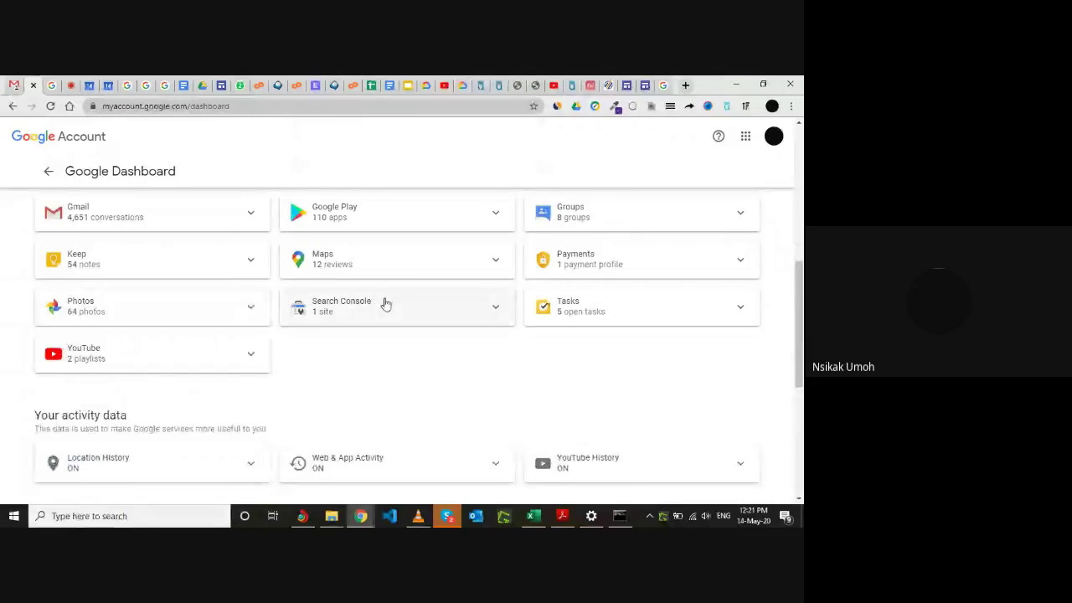
scroll(385, 304, up, 2)
scroll(438, 311, up, 2)
scroll(439, 311, down, 1)
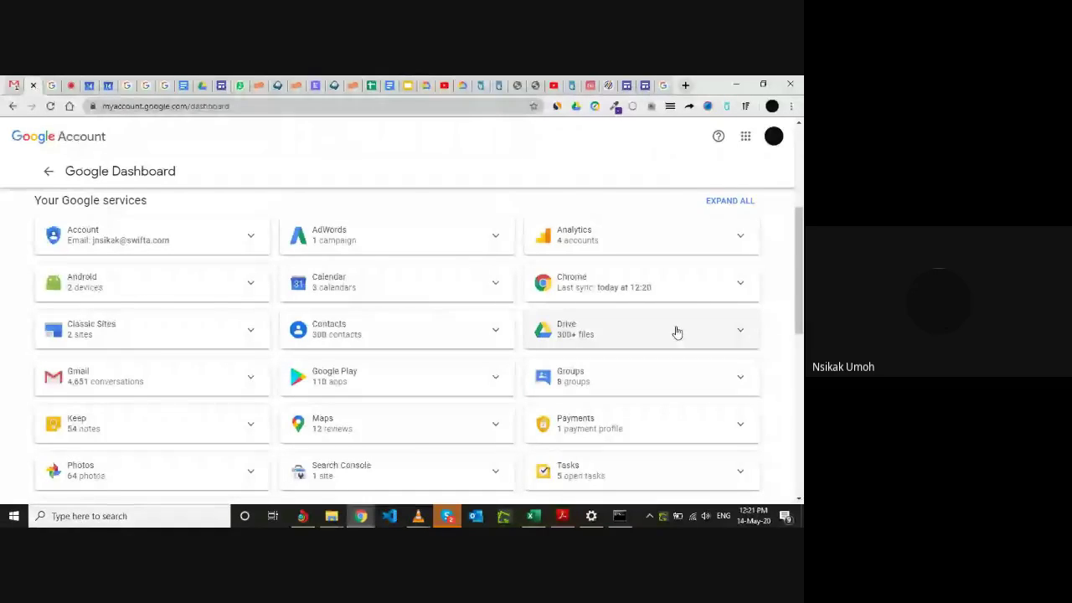
Show Drive's file counts, fold them, then expand Chrome: 121 bookmarks, 228 passwords, 17 extensions.
click(739, 333)
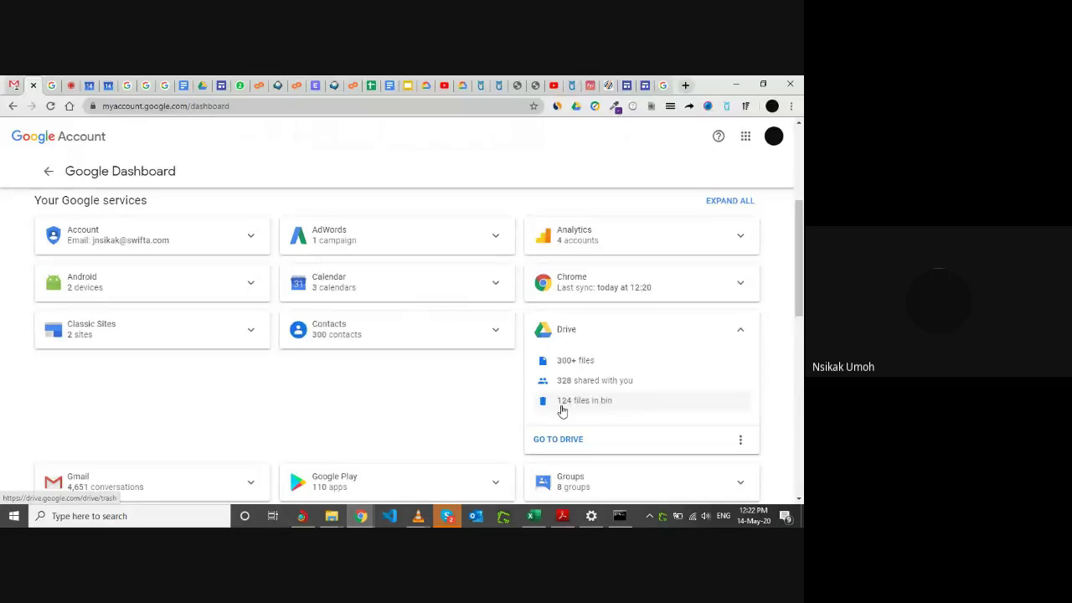
click(745, 332)
click(745, 285)
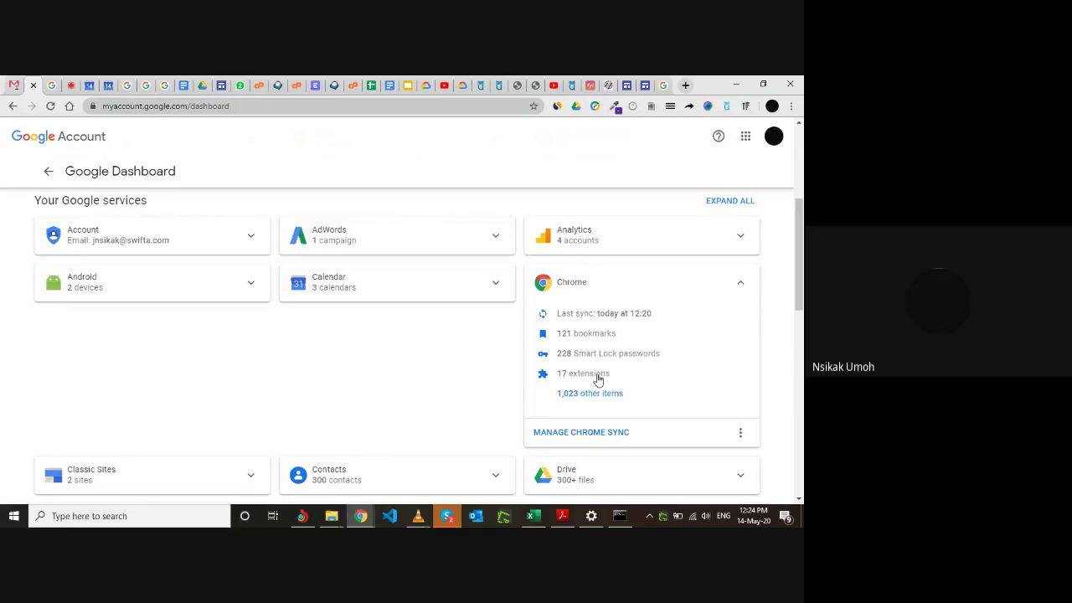
Collapse the Chrome card to its last-sync-today line and scroll down to Your Google services.
click(739, 285)
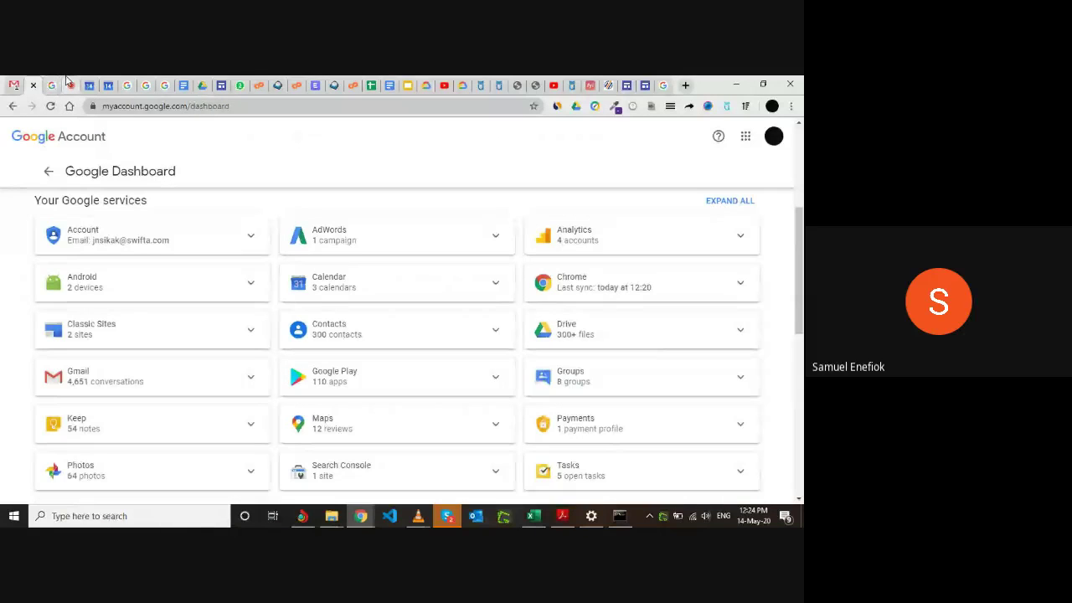
scroll(109, 276, up, 3)
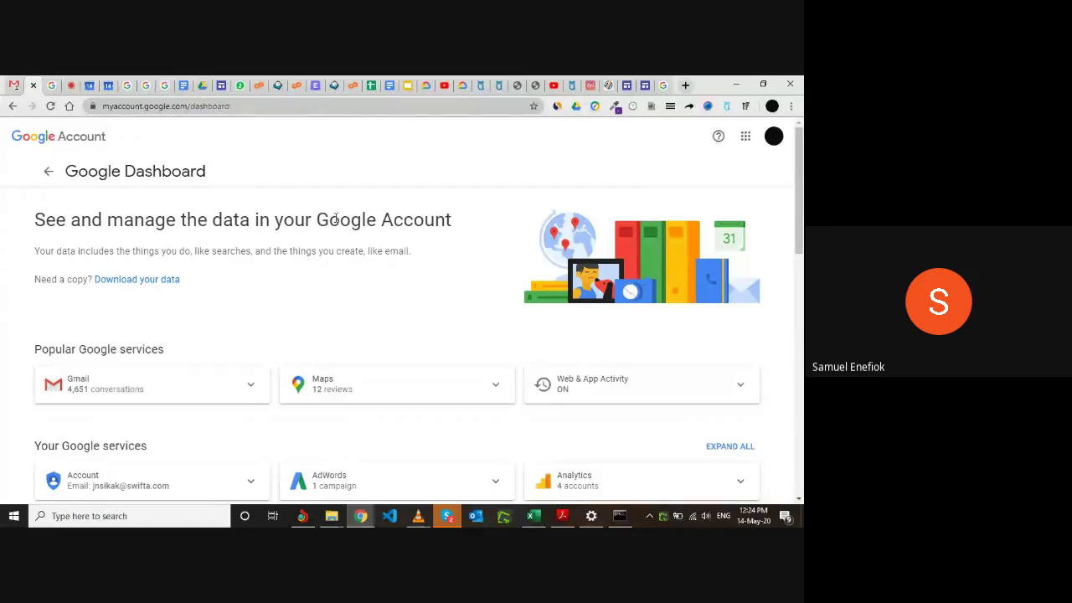
scroll(495, 317, down, 2)
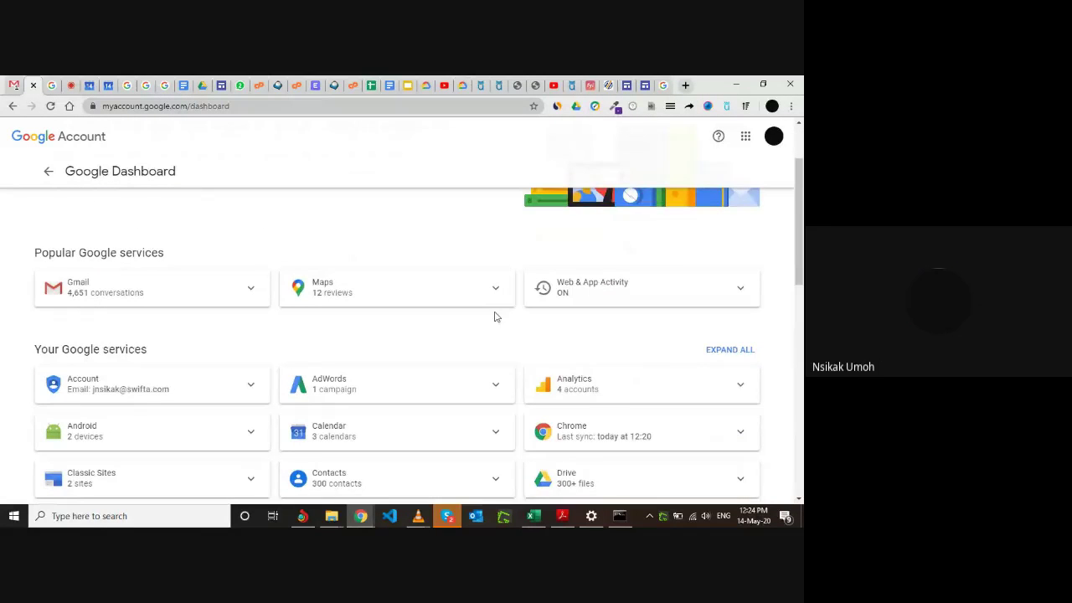
scroll(494, 316, down, 3)
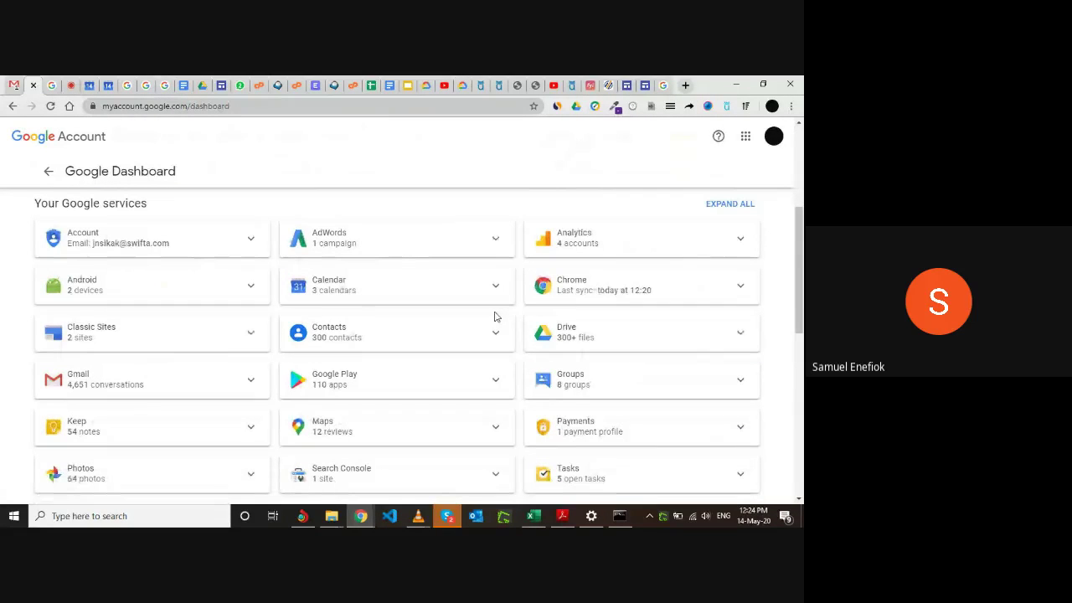
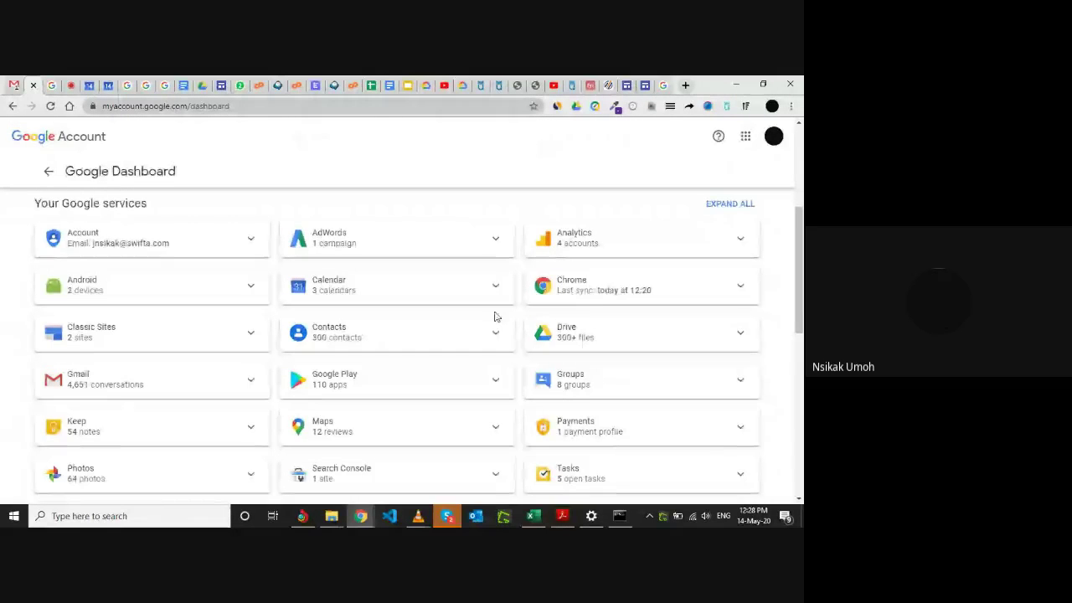
Return to the Meet presentation and scroll through the People list of 35 muted participants.
click(71, 81)
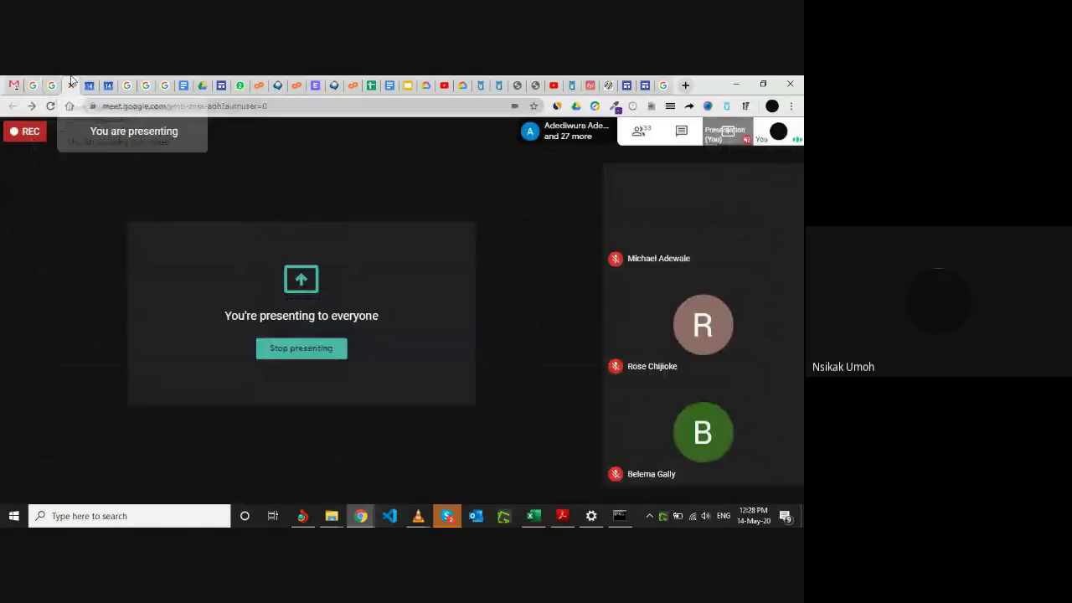
click(21, 85)
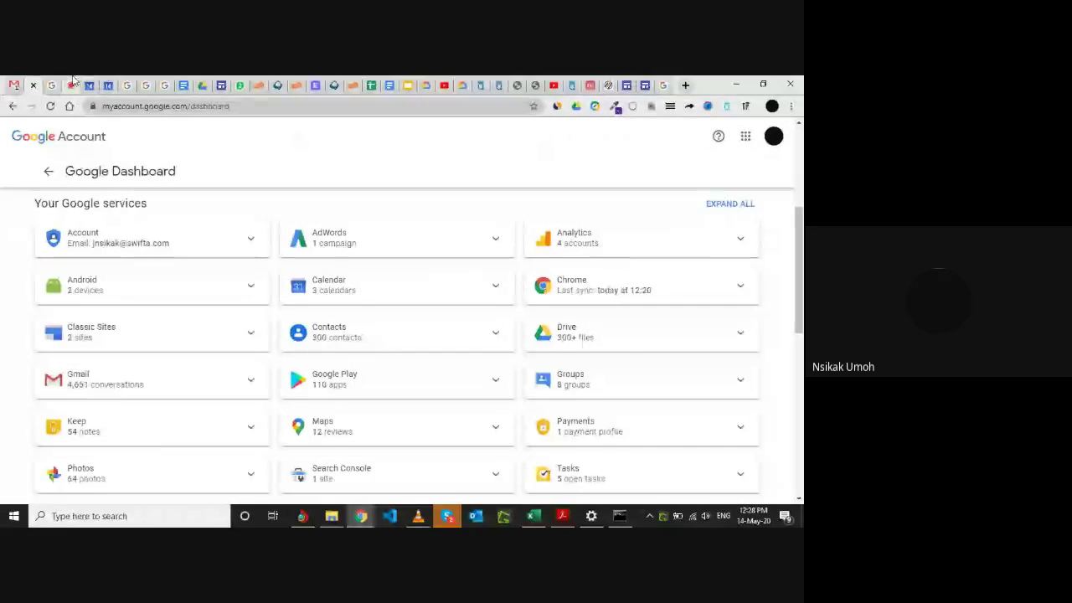
click(73, 83)
mouse_move(680, 323)
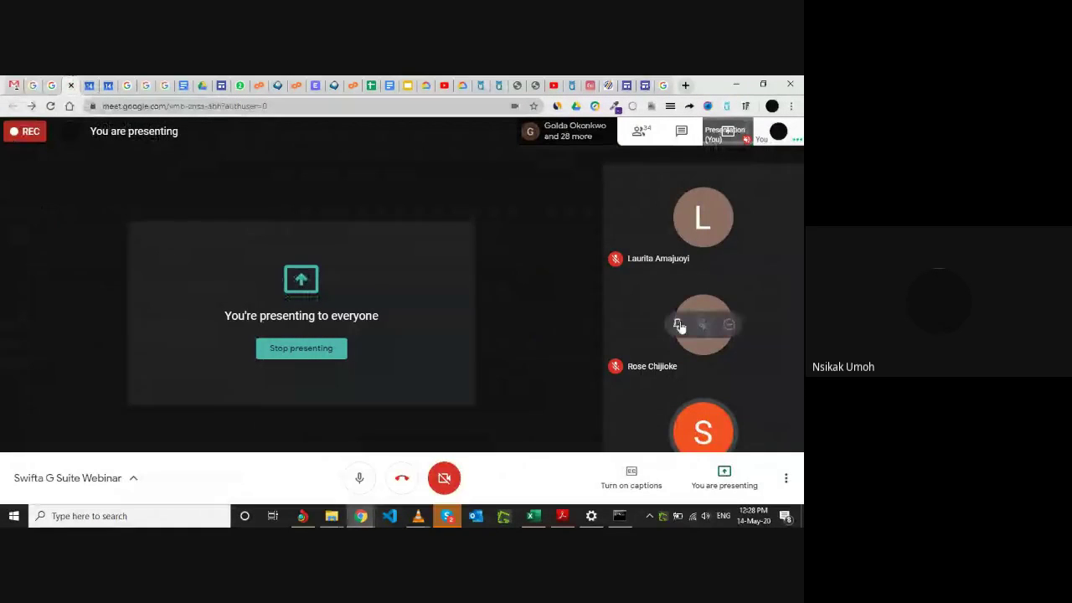
click(639, 131)
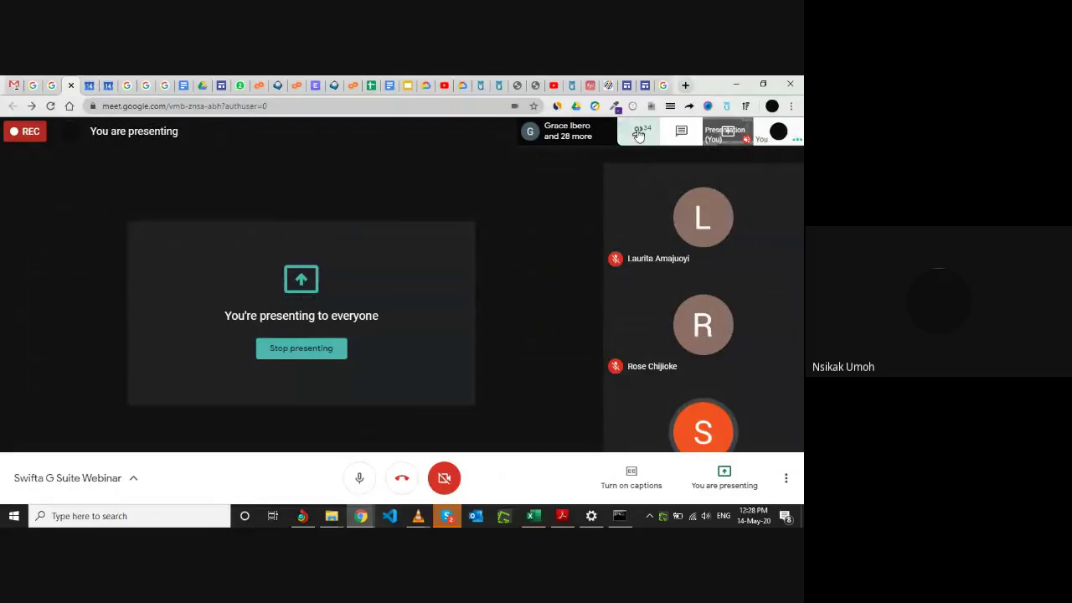
scroll(694, 282, down, 6)
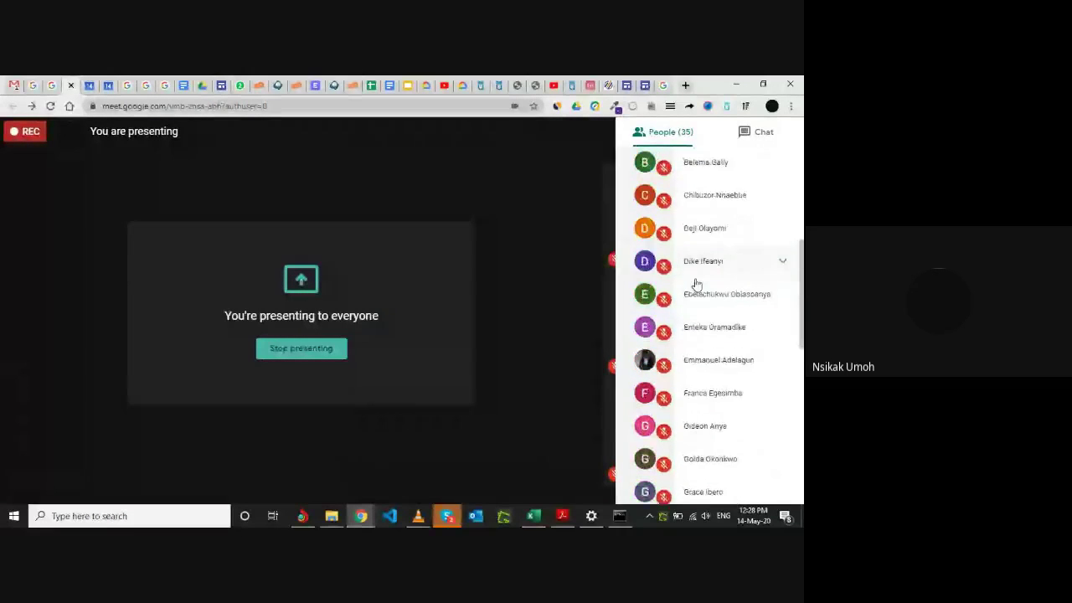
scroll(706, 335, down, 1)
scroll(703, 335, up, 7)
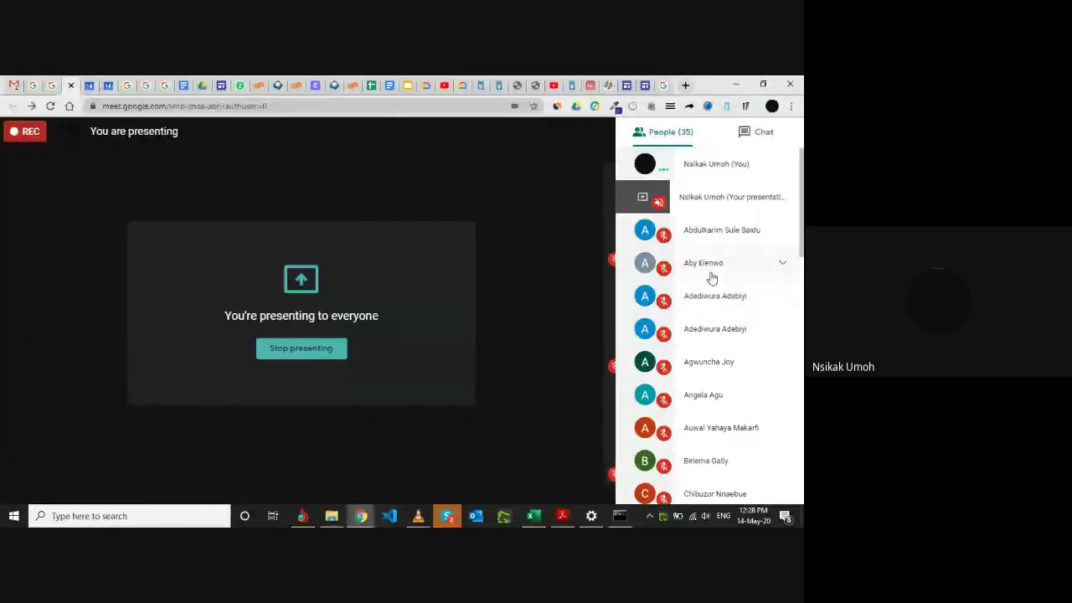
scroll(711, 318, down, 5)
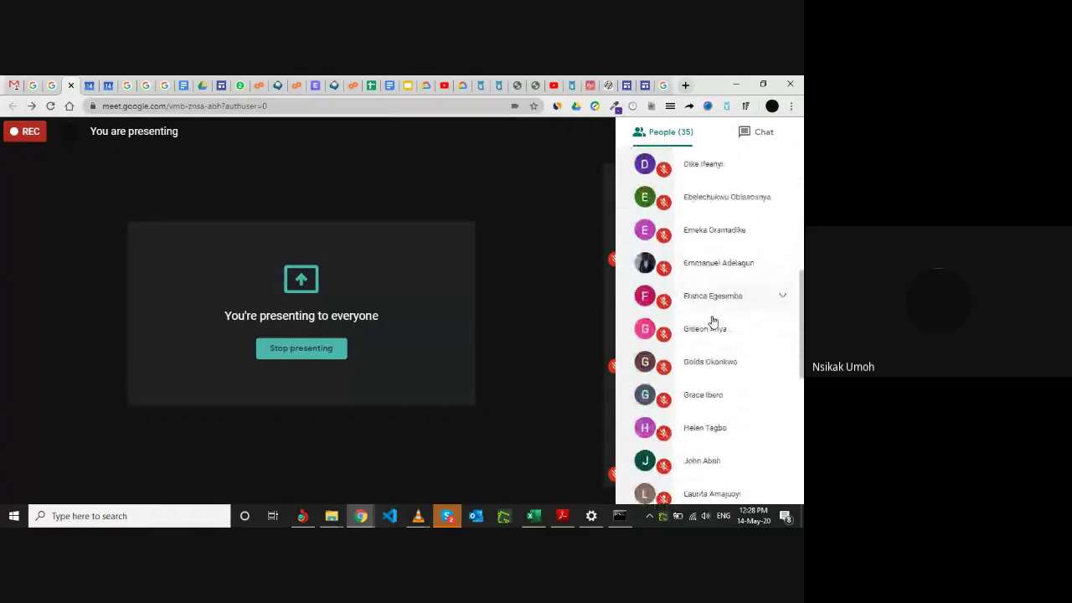
scroll(713, 317, down, 2)
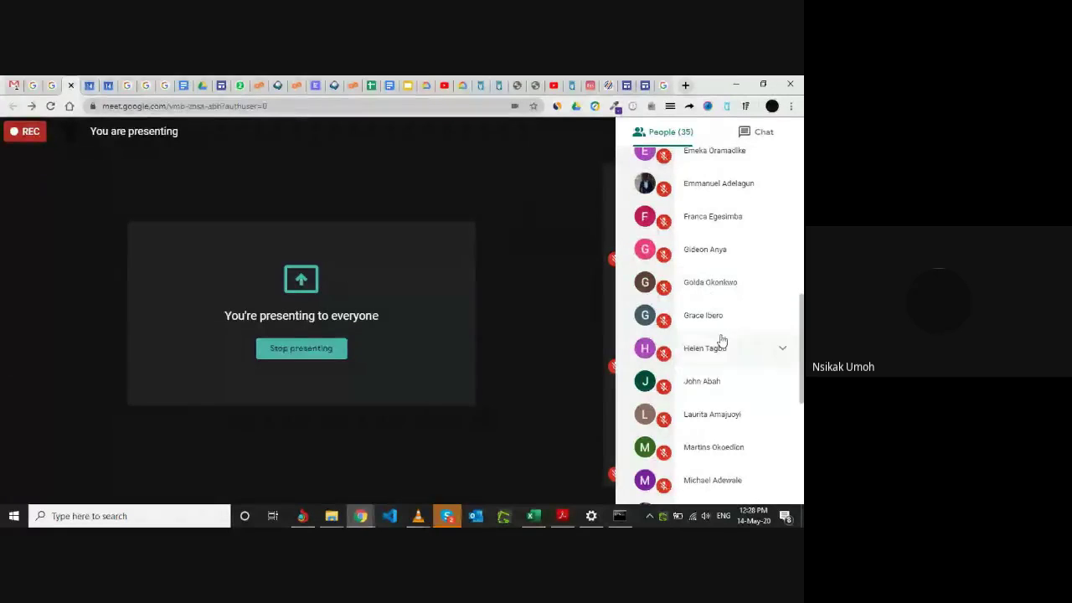
scroll(717, 341, down, 4)
scroll(715, 300, down, 2)
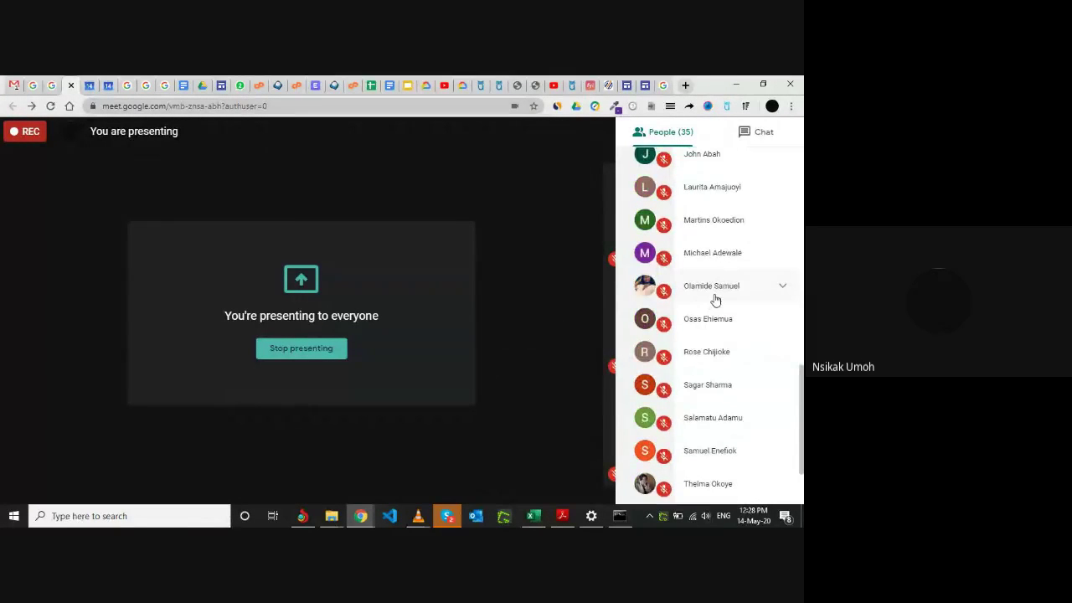
scroll(708, 252, down, 3)
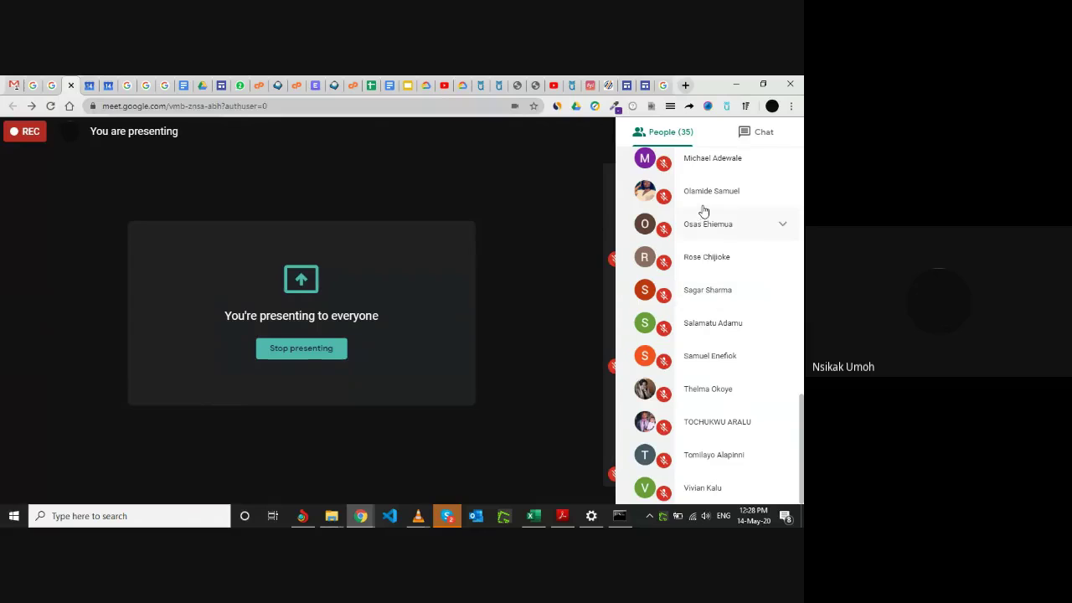
Scroll through the Meet chat messages, then close the side panel to show participant tiles.
click(748, 141)
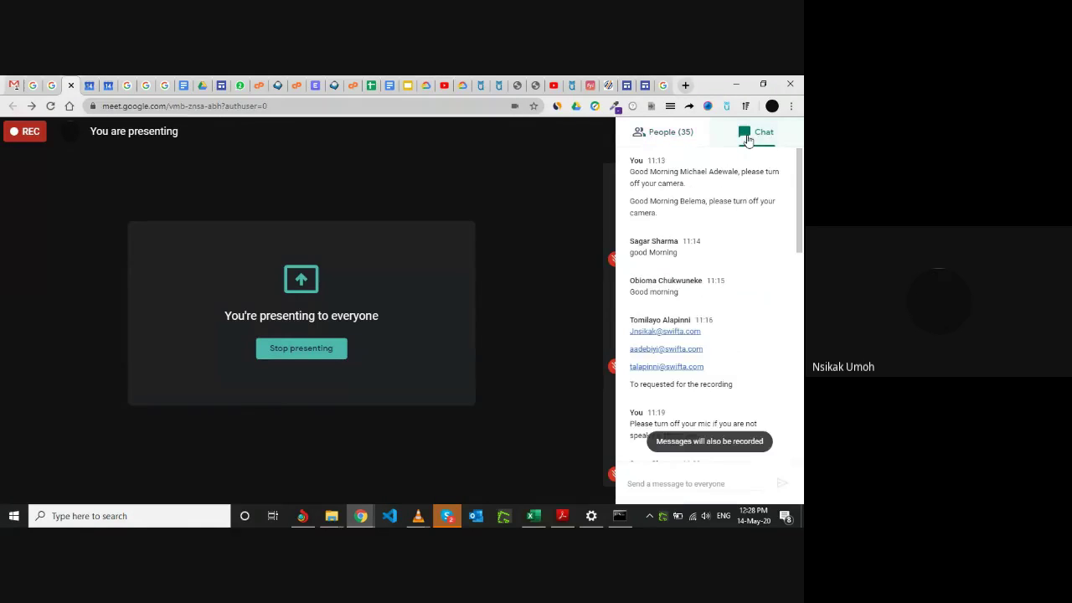
scroll(710, 335, down, 3)
scroll(710, 336, down, 2)
scroll(716, 288, down, 10)
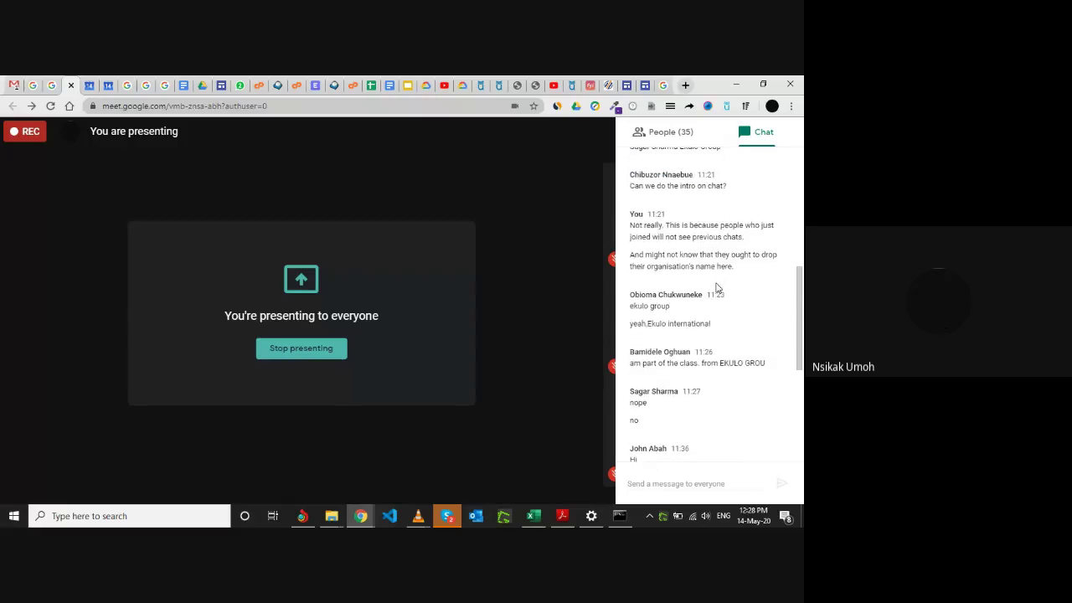
scroll(716, 288, down, 1)
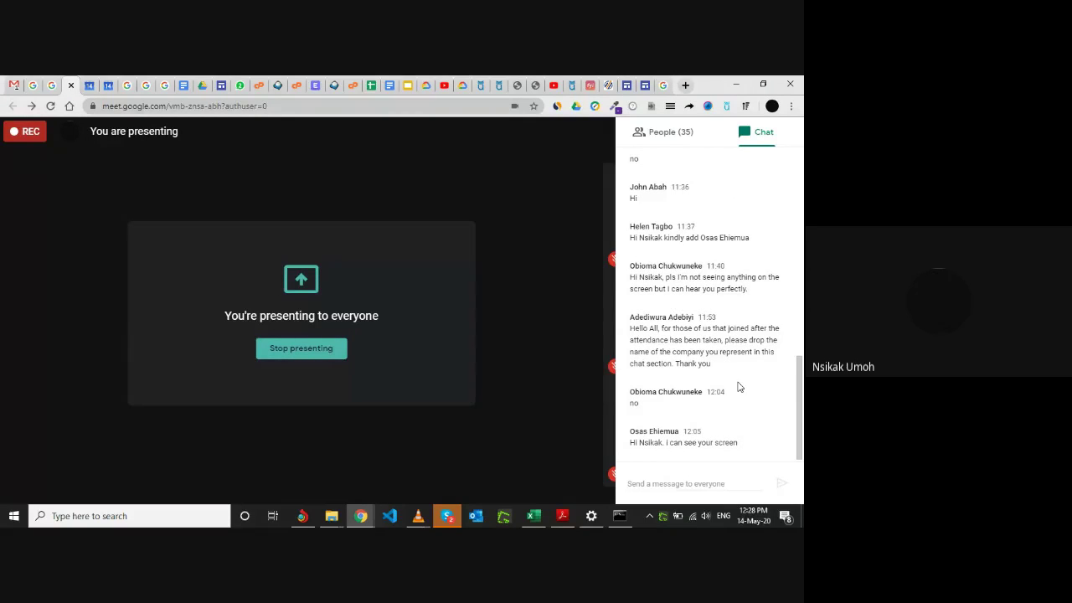
scroll(737, 386, up, 1)
scroll(730, 324, down, 1)
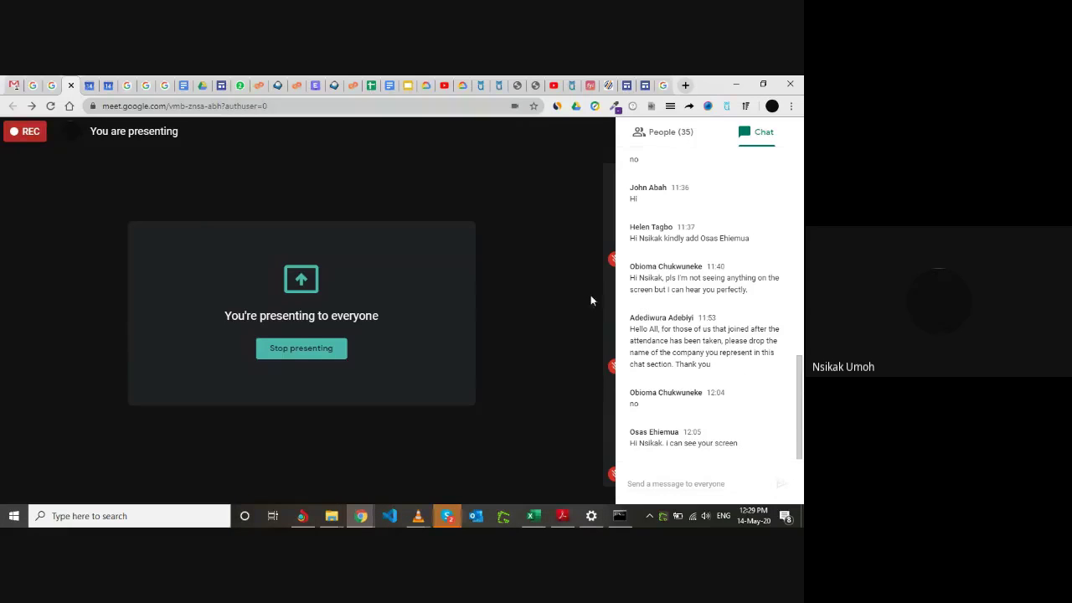
click(531, 234)
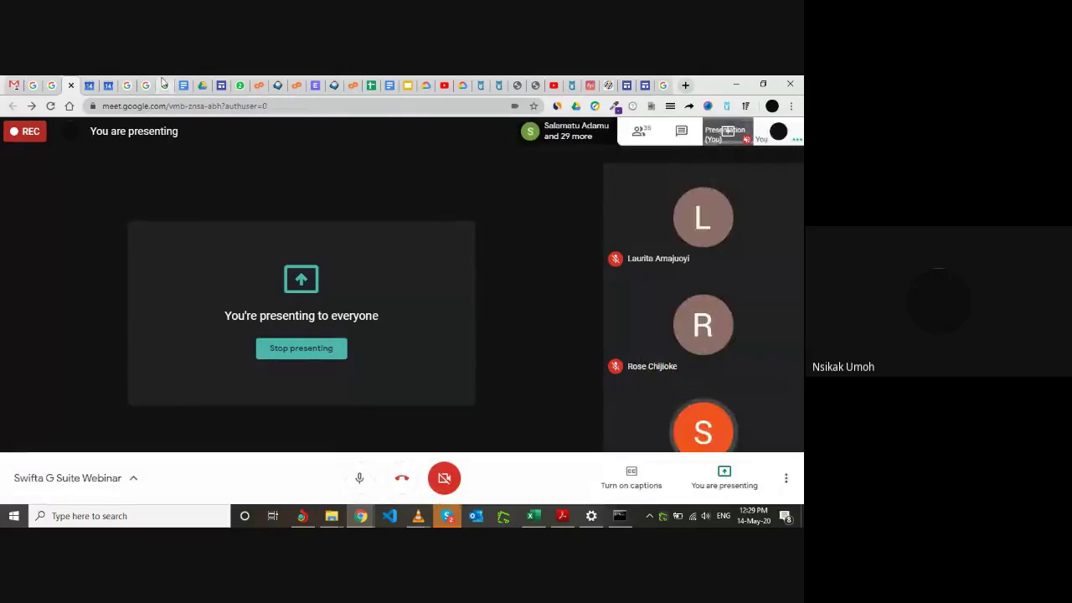
View the Find your phone page, then the Sheet4 DAY 2 agenda listing Calendar, Accounts and Sites.
click(52, 85)
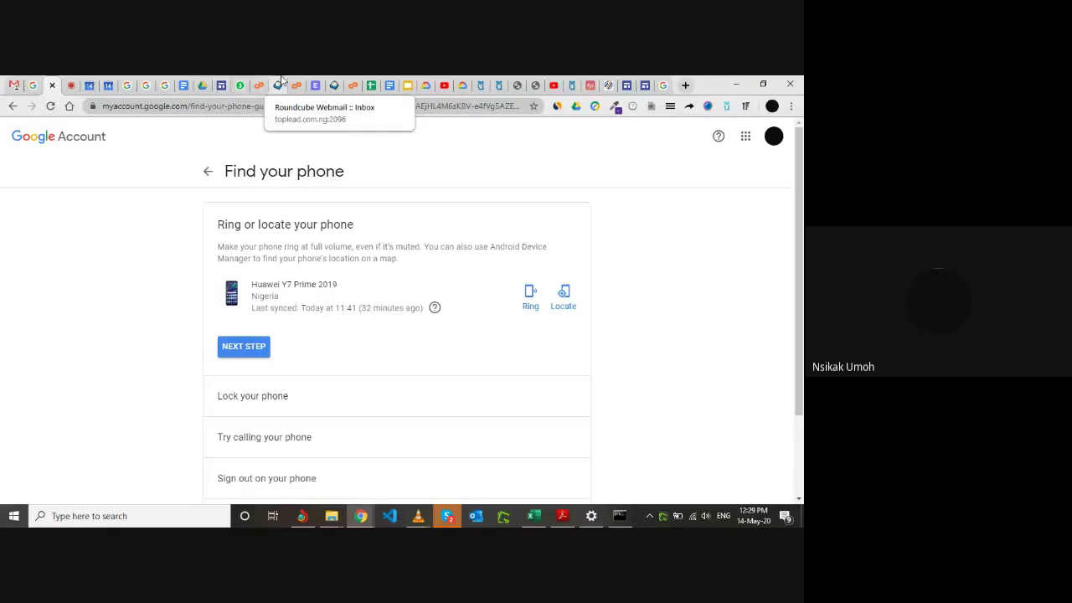
click(371, 85)
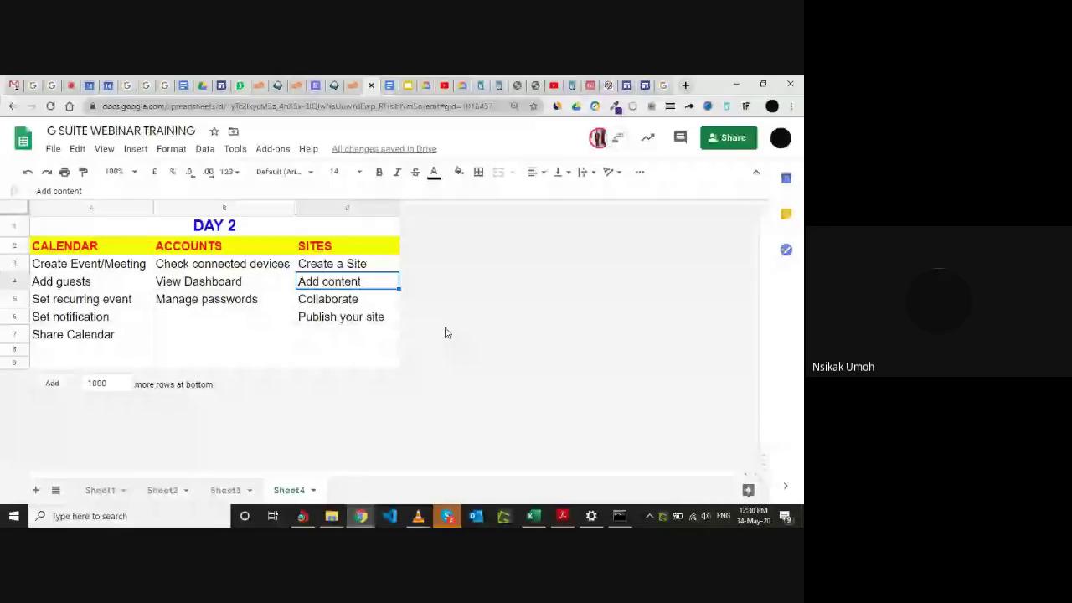
Show the Google Dashboard services list (Gmail 4,651 conversations, Drive 300+ files) down to YouTube.
click(13, 84)
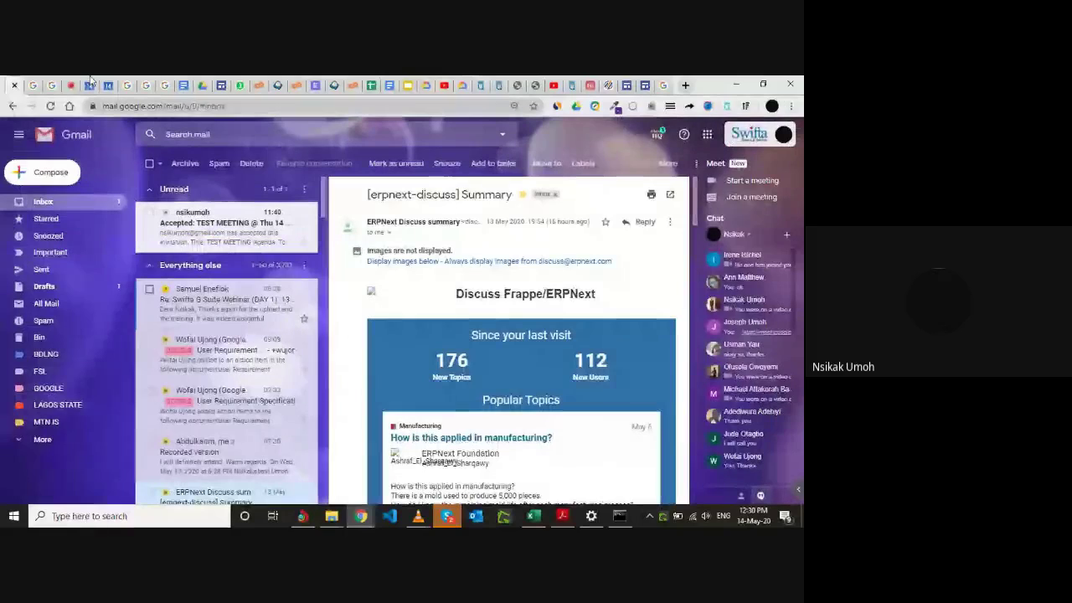
click(35, 83)
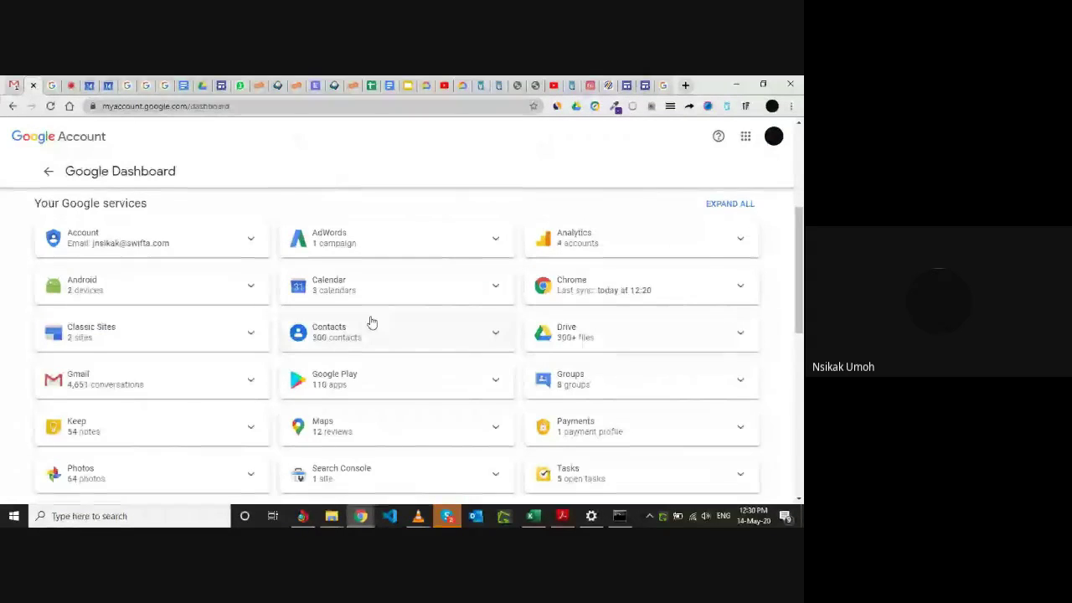
scroll(372, 324, down, 1)
scroll(372, 323, down, 1)
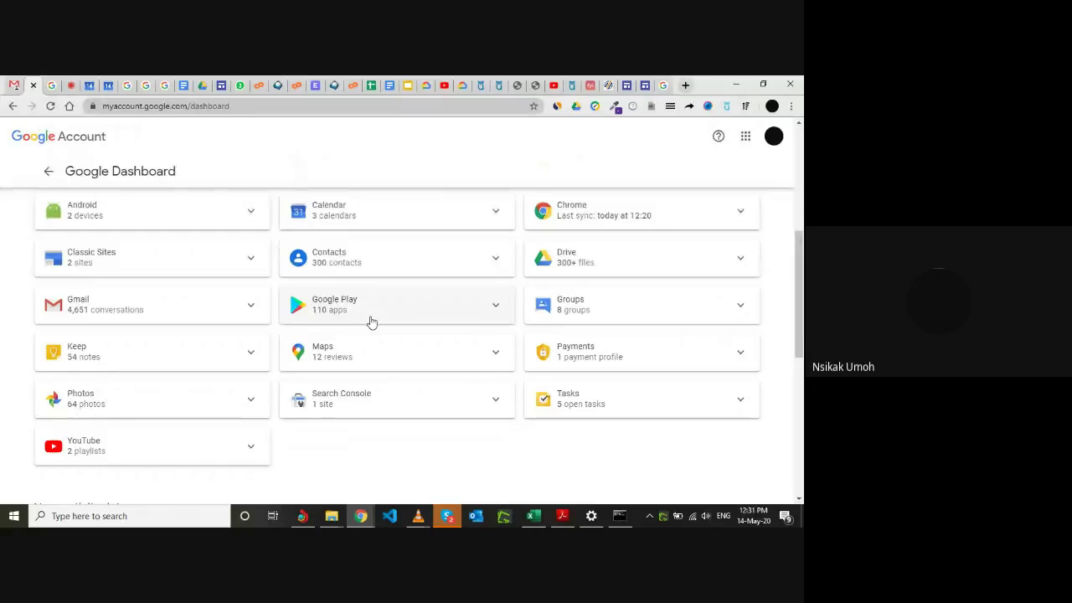
Launch Sites from Gmail's apps grid, showing the JOEBABA INSTITUTE and umohsite sites.
click(15, 85)
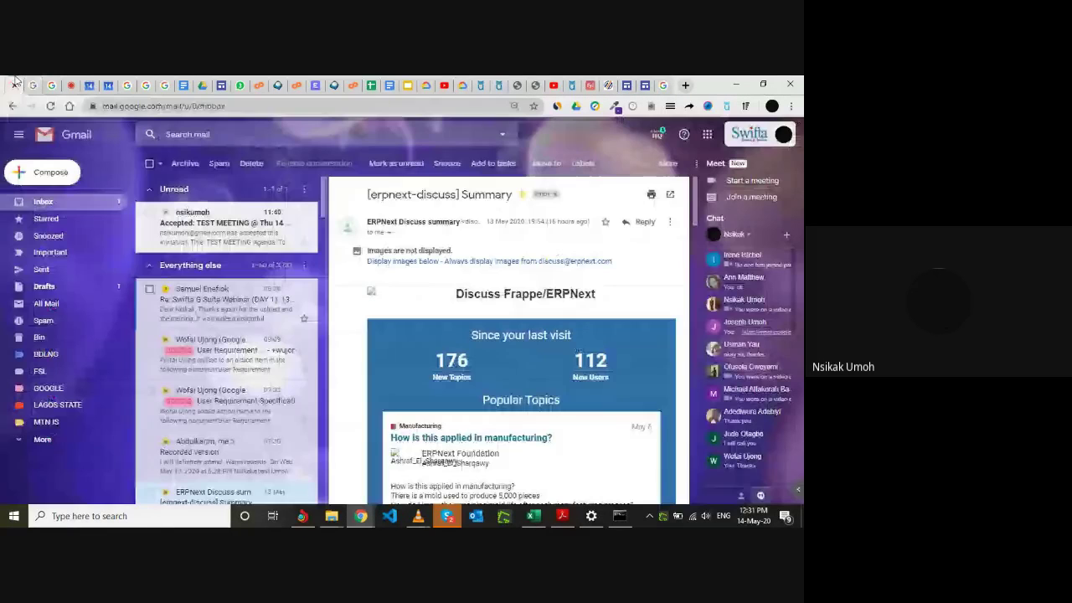
click(707, 135)
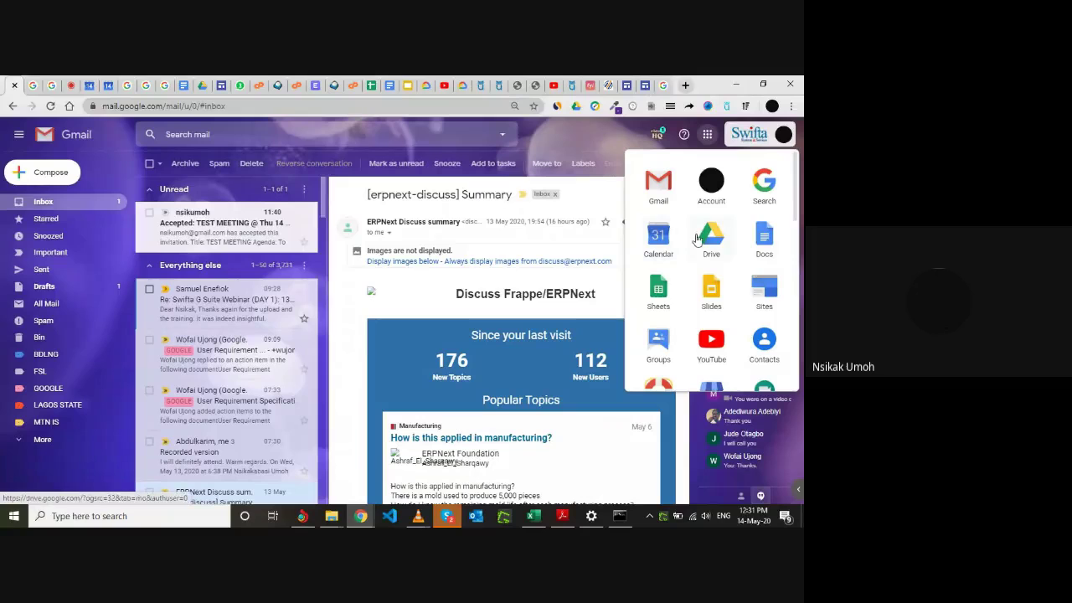
scroll(706, 264, down, 1)
scroll(707, 265, up, 1)
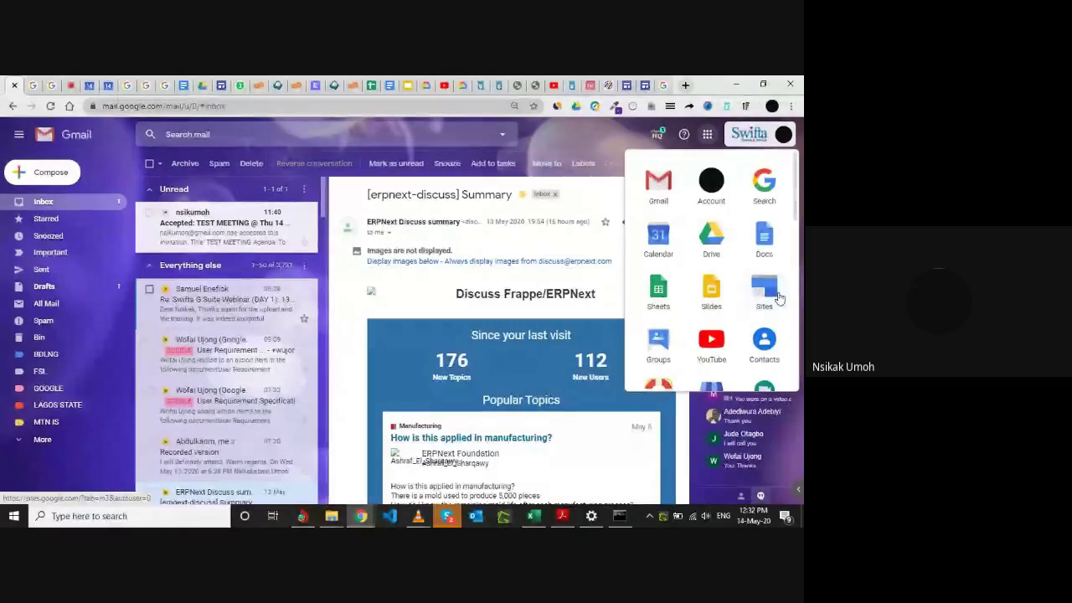
scroll(746, 285, down, 2)
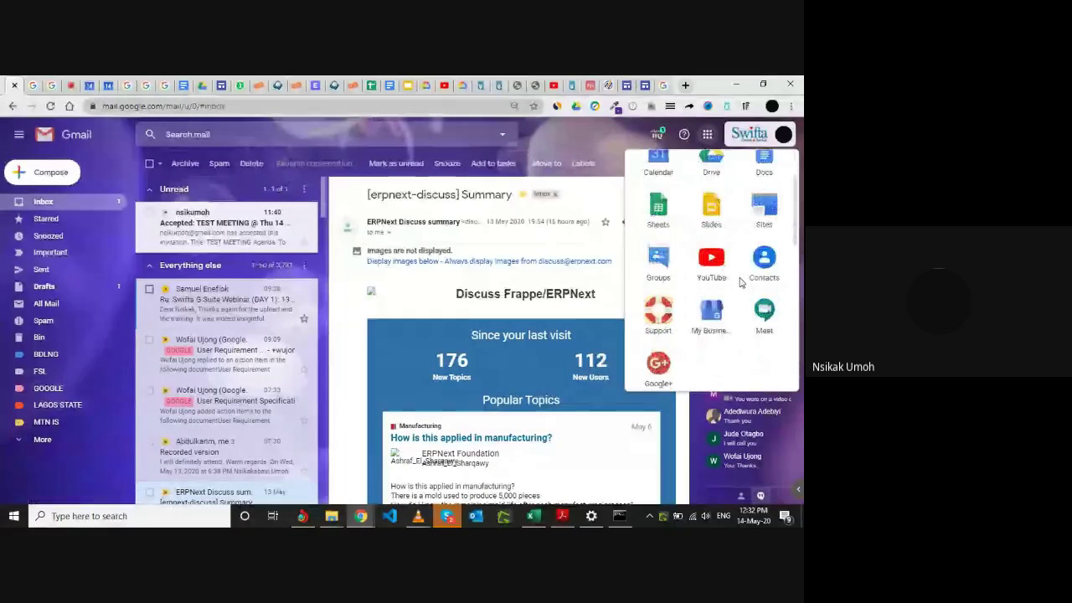
scroll(739, 283, down, 4)
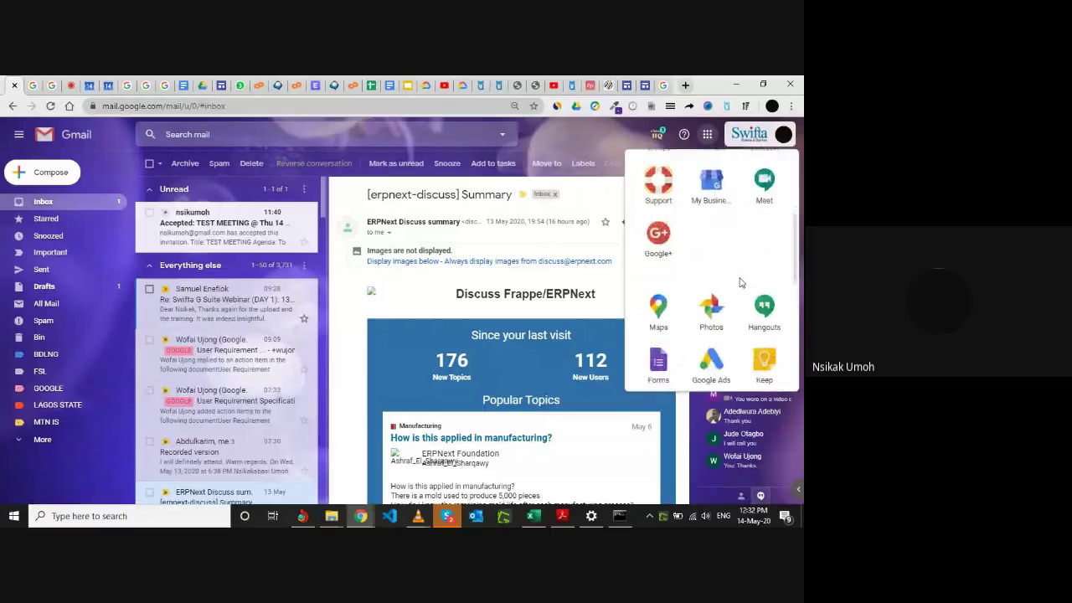
scroll(739, 284, up, 2)
scroll(740, 283, down, 3)
scroll(740, 283, up, 5)
scroll(739, 283, up, 3)
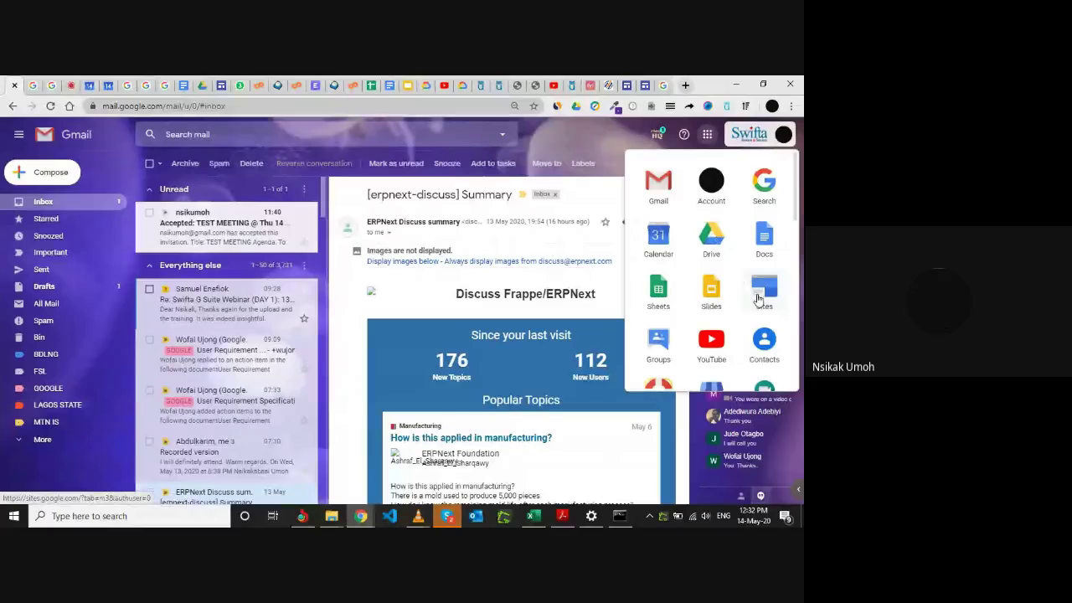
click(759, 298)
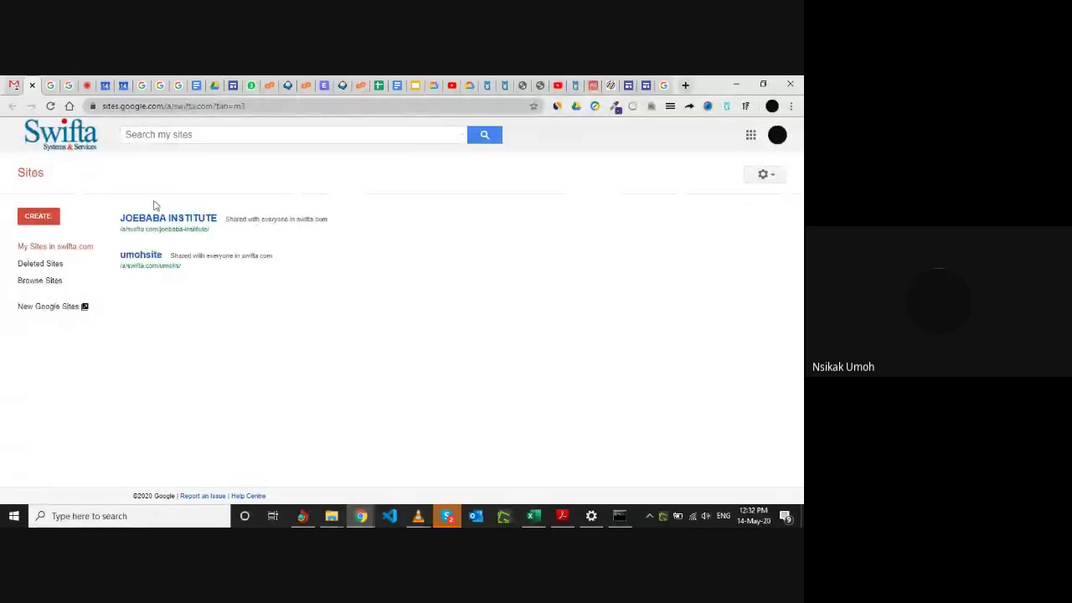
Go to New Google Sites from the classic Sites sidebar.
click(44, 309)
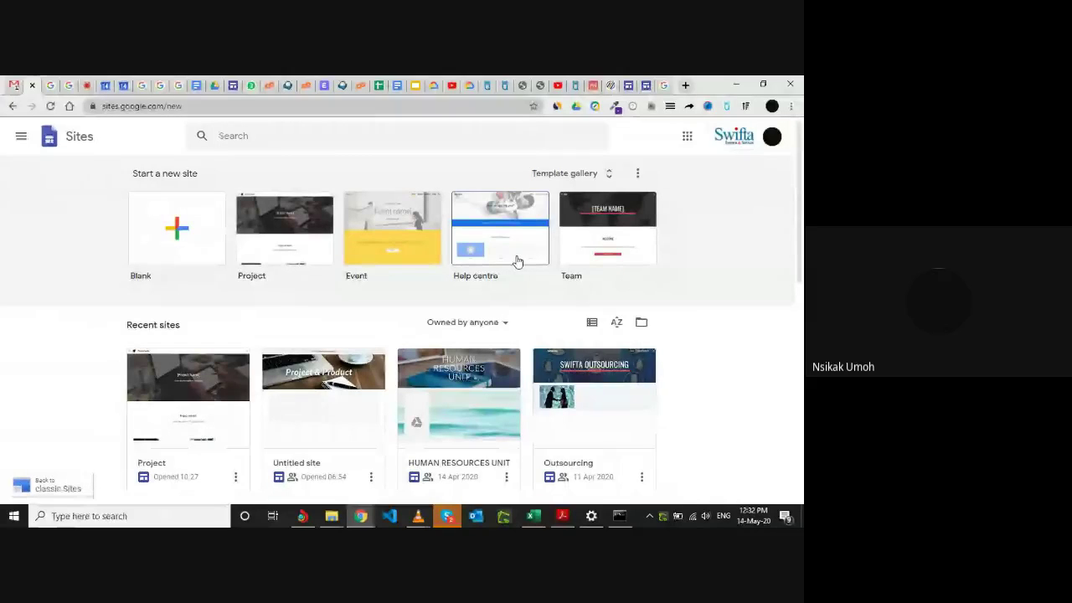
Browse the template gallery's Work, Enterprise, Personal and Education templates, then return to the top.
click(610, 176)
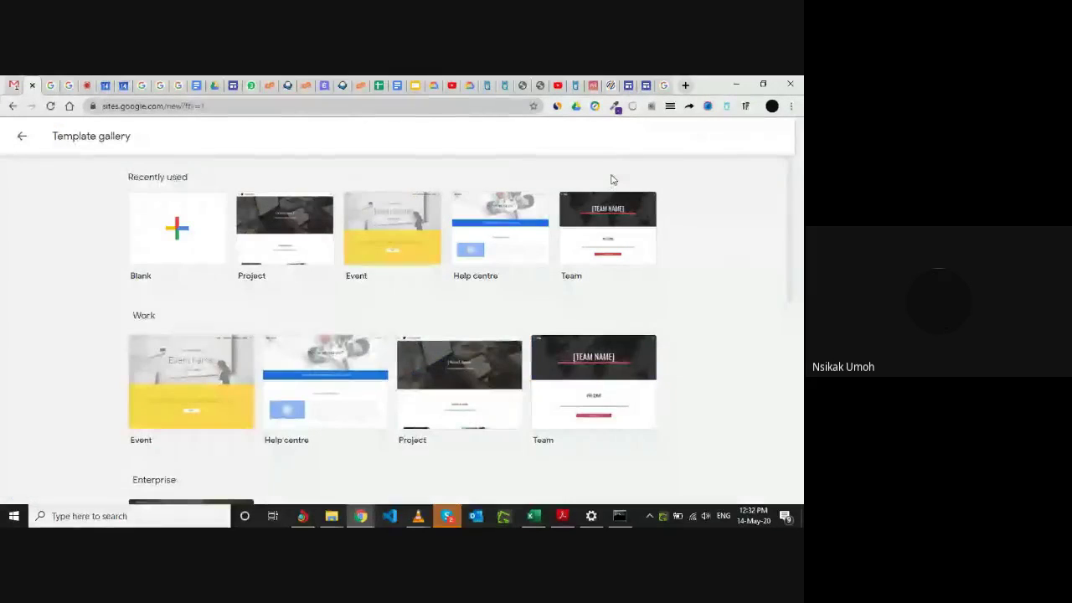
scroll(517, 333, down, 2)
scroll(517, 332, down, 3)
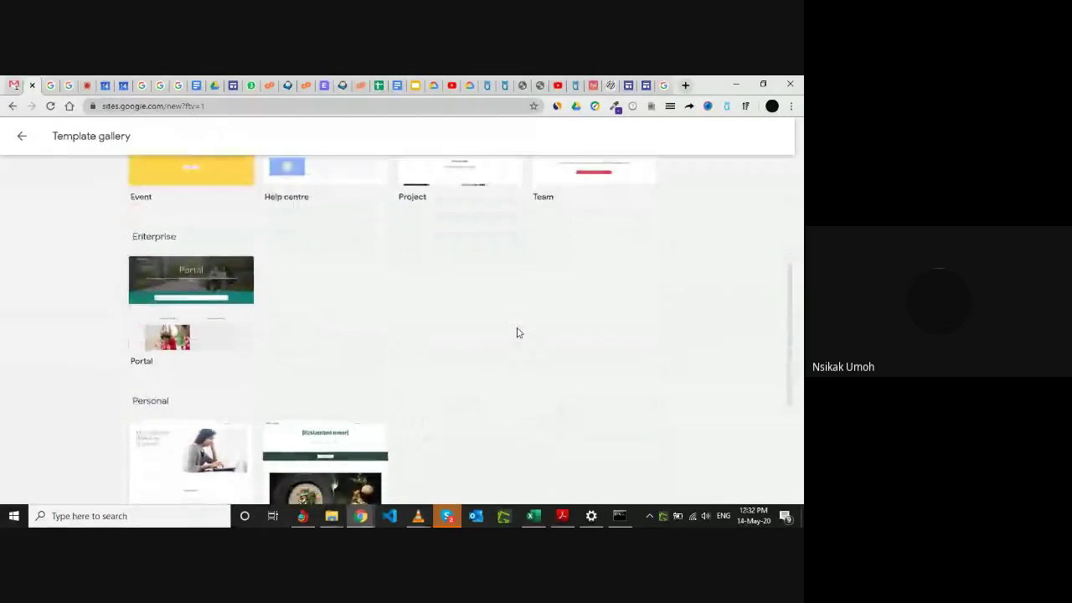
scroll(293, 343, down, 2)
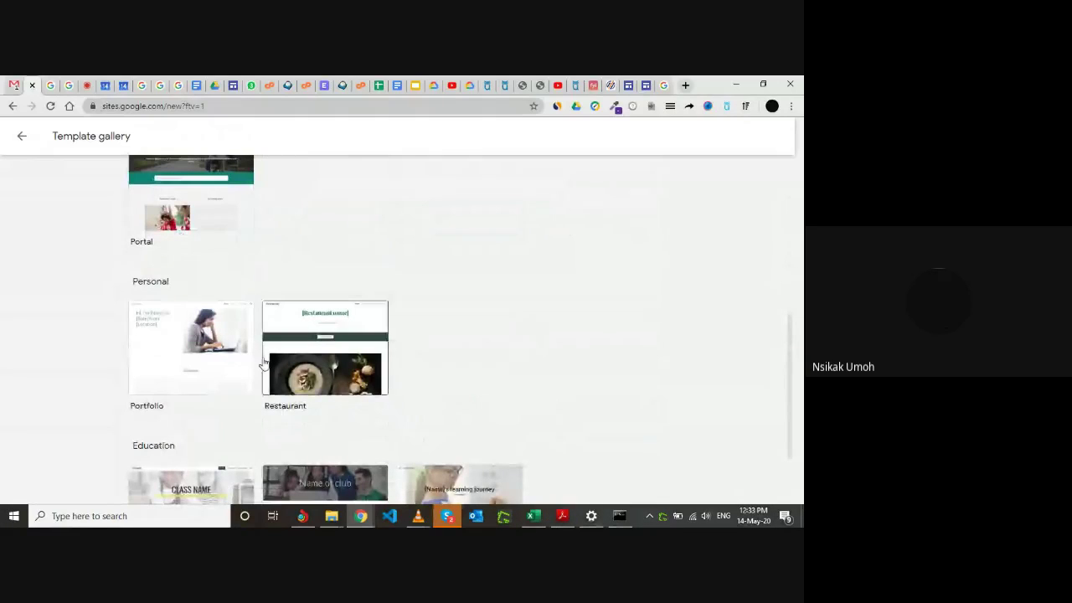
scroll(216, 334, down, 1)
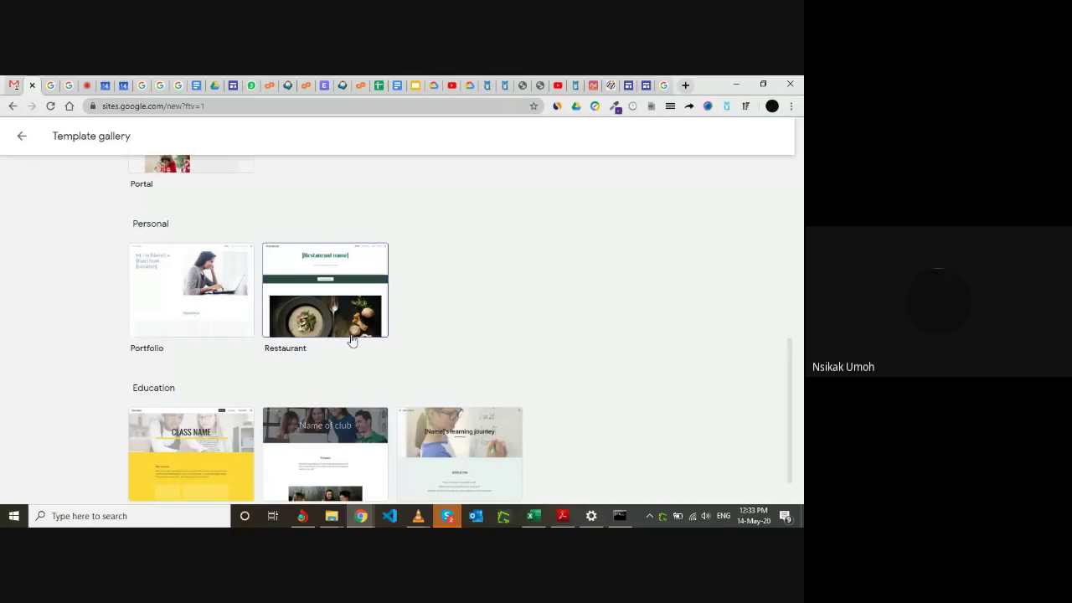
scroll(351, 339, down, 1)
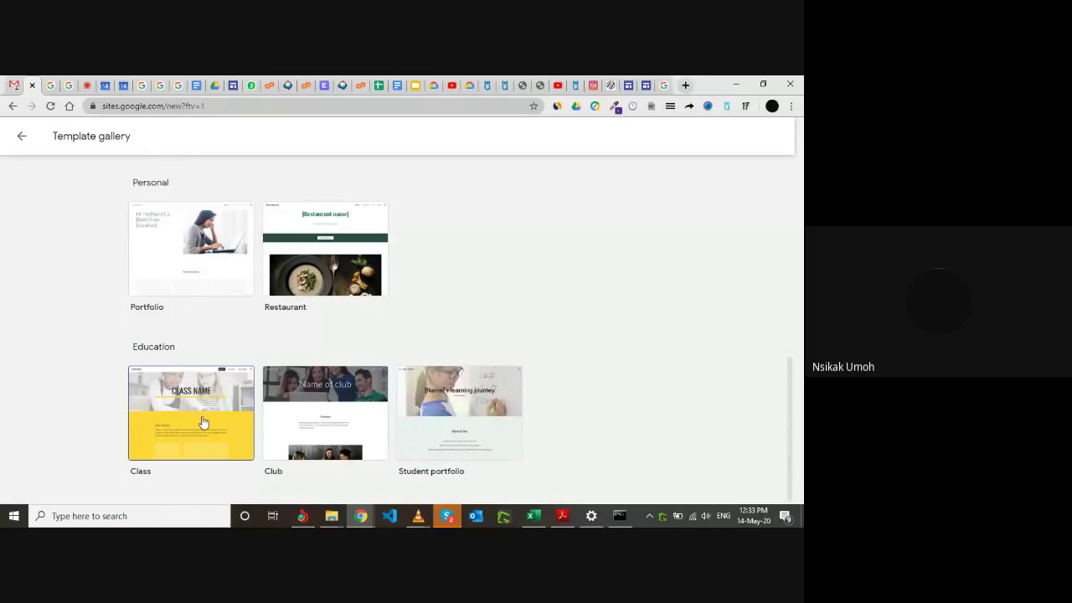
scroll(385, 361, up, 8)
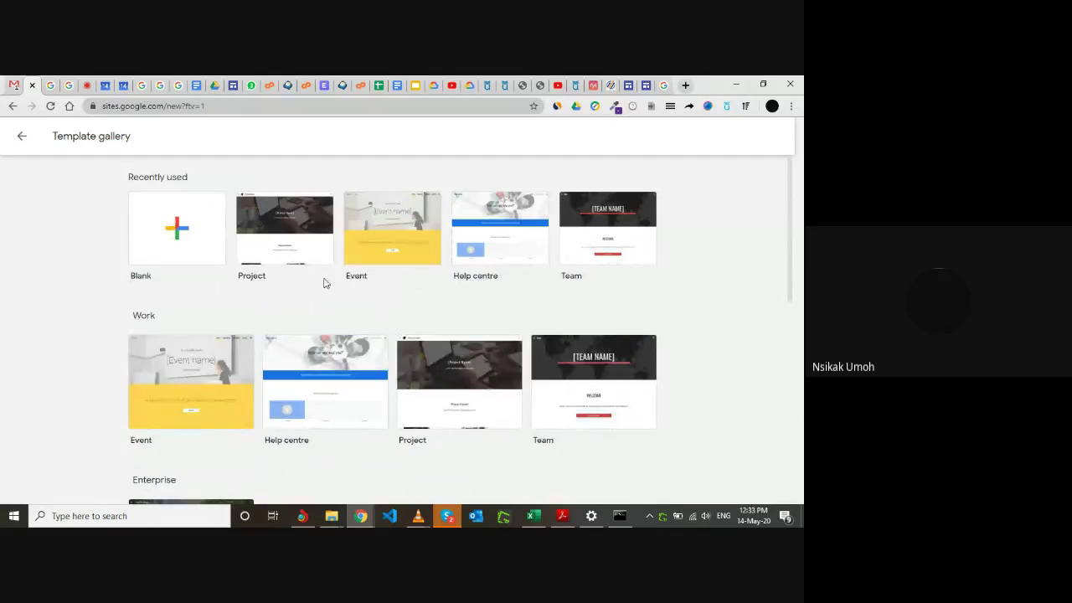
Create a new Untitled site from the Blank template.
click(180, 234)
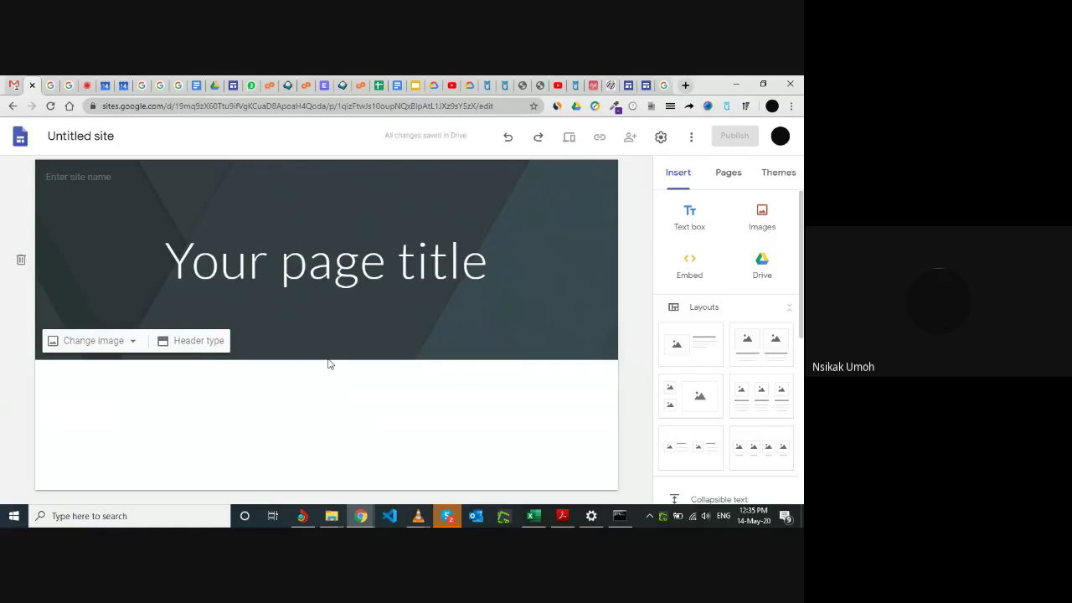
Rename the Untitled site to 'PROJECT SITE'.
click(133, 140)
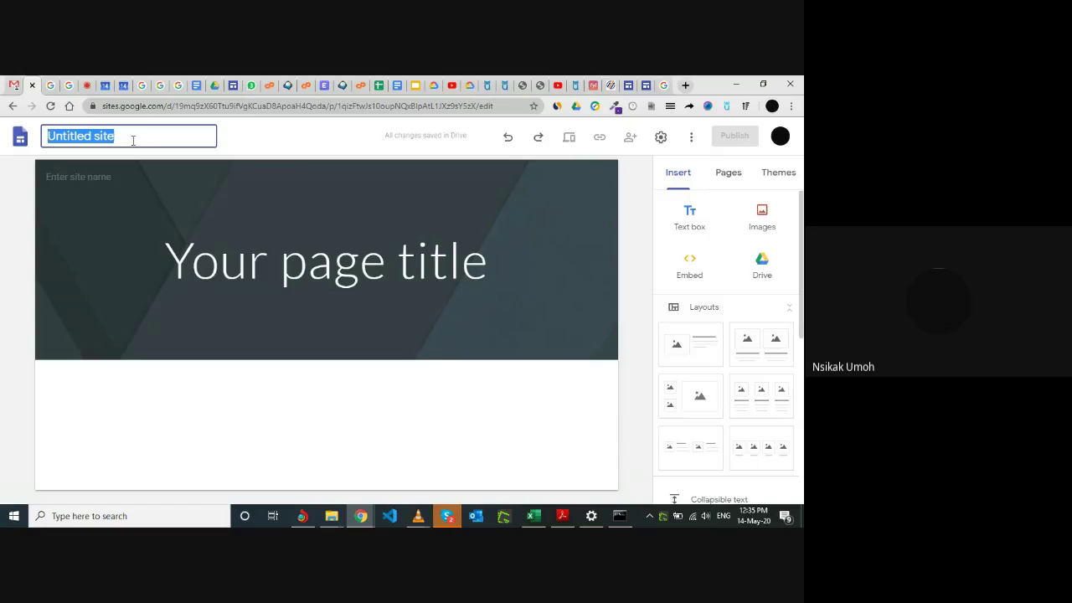
text(PROJEC)
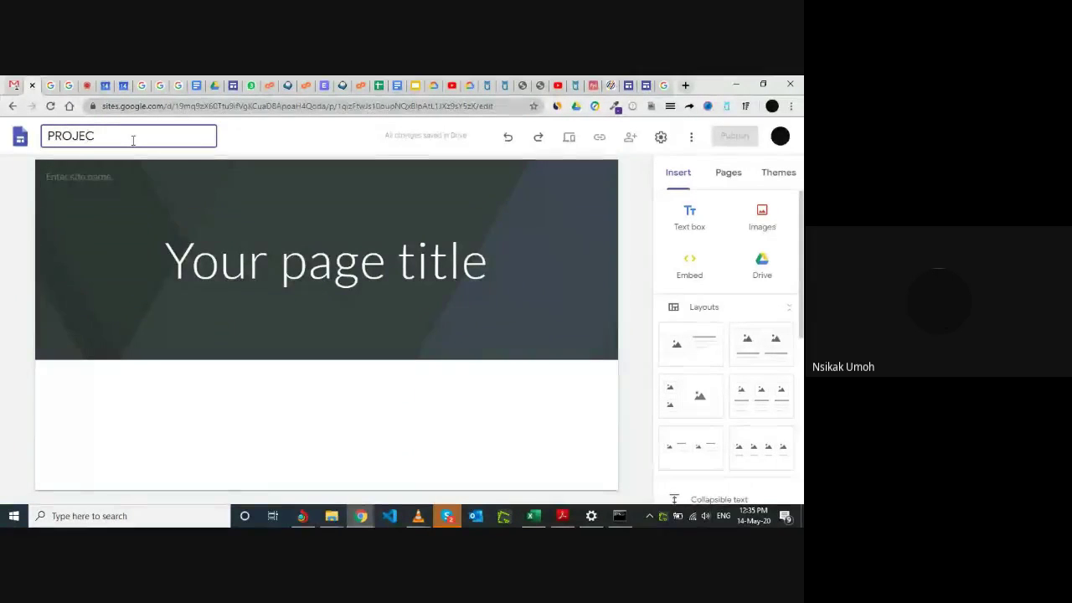
text(T SITE)
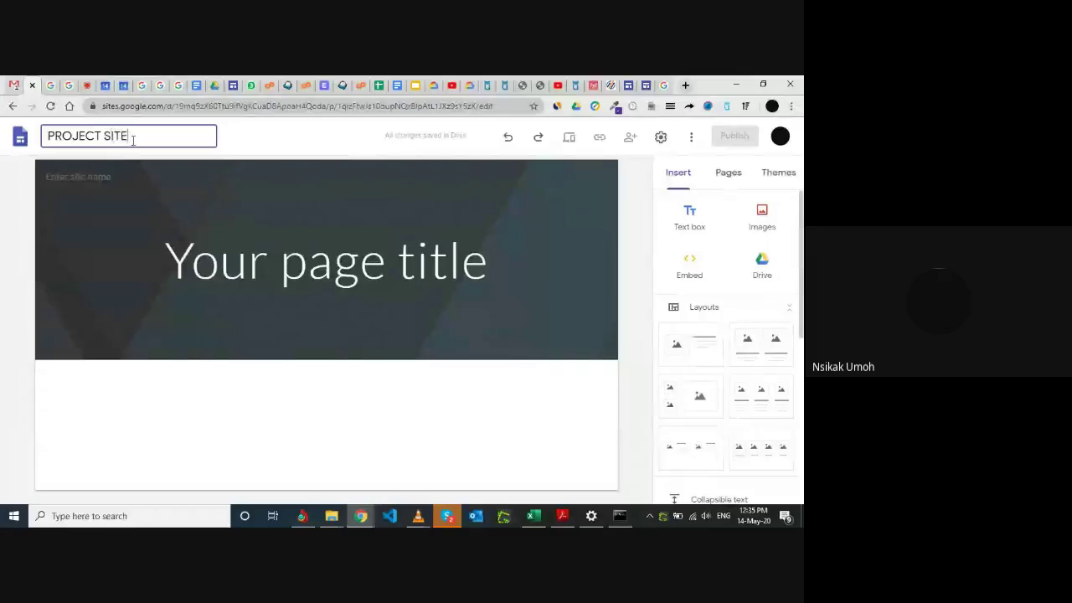
click(281, 136)
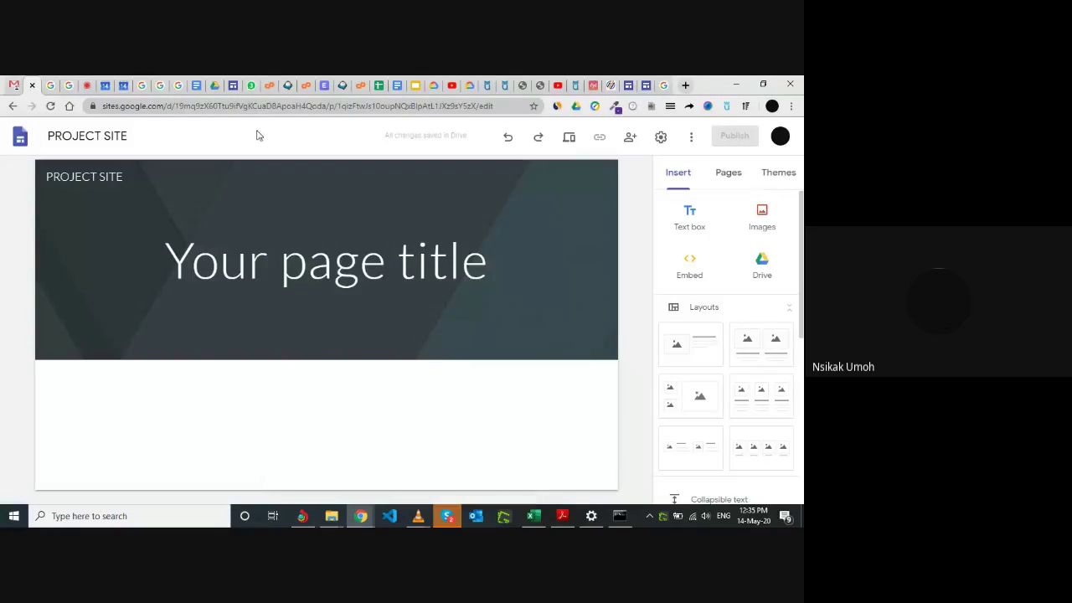
mouse_move(379, 320)
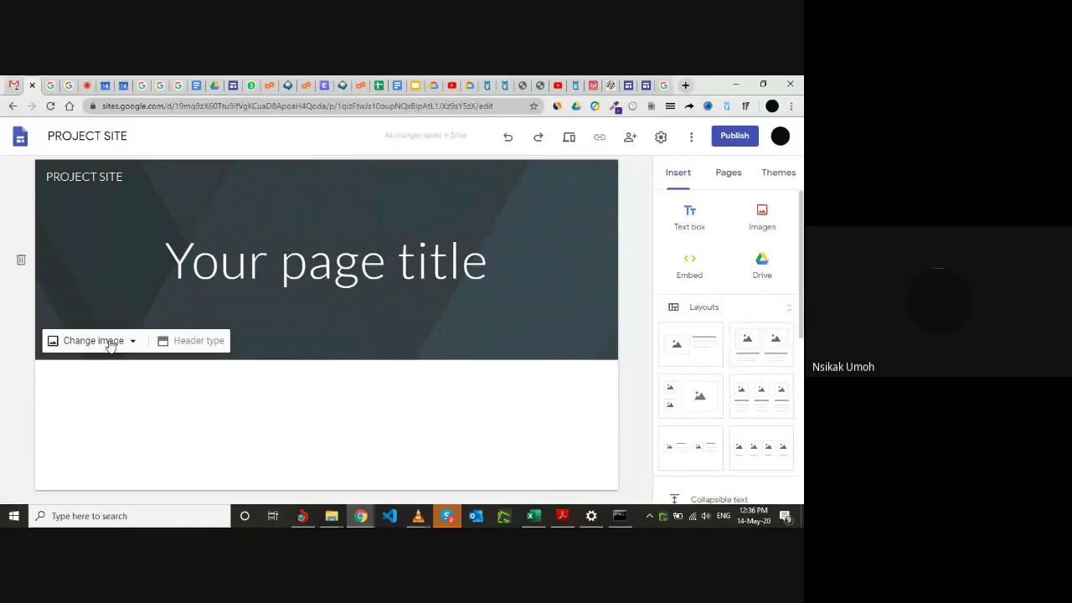
Set the header image to the Gallery photo of a laptop, coffee cup and notebook.
click(109, 344)
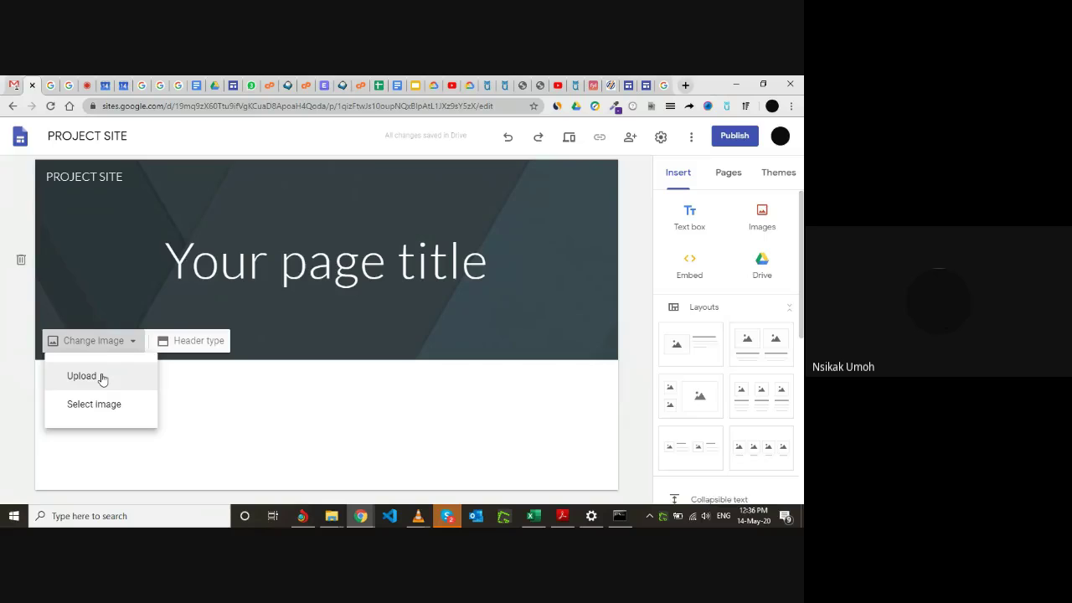
click(106, 405)
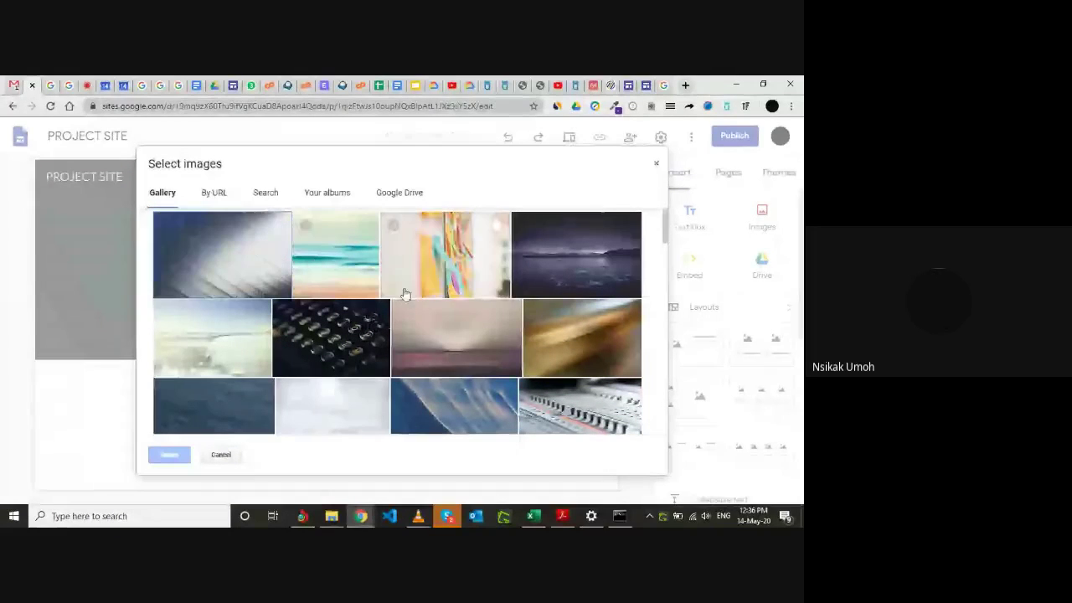
scroll(470, 319, down, 5)
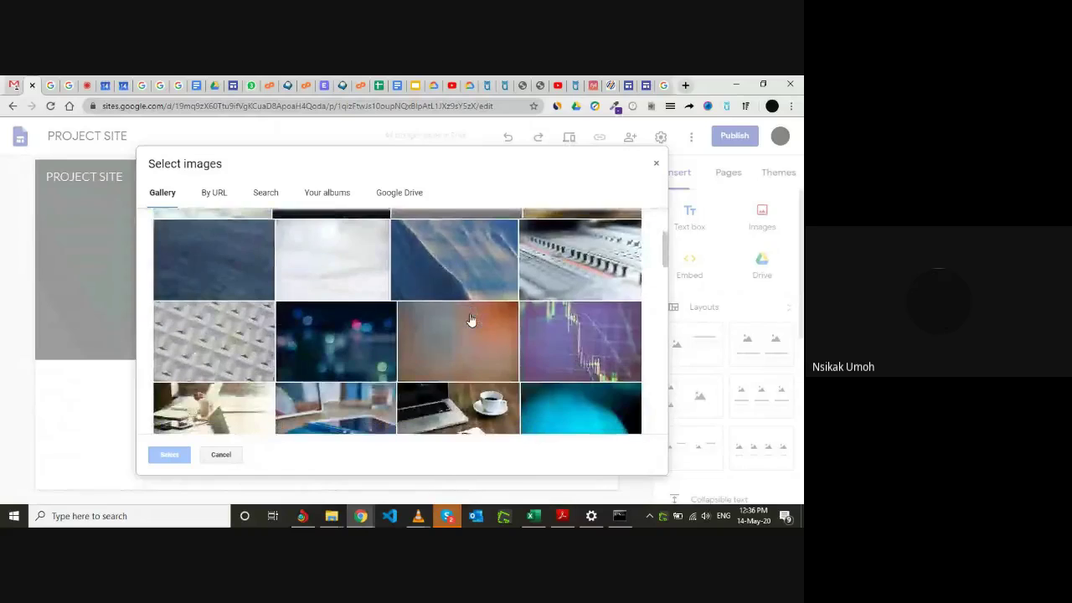
scroll(470, 319, down, 3)
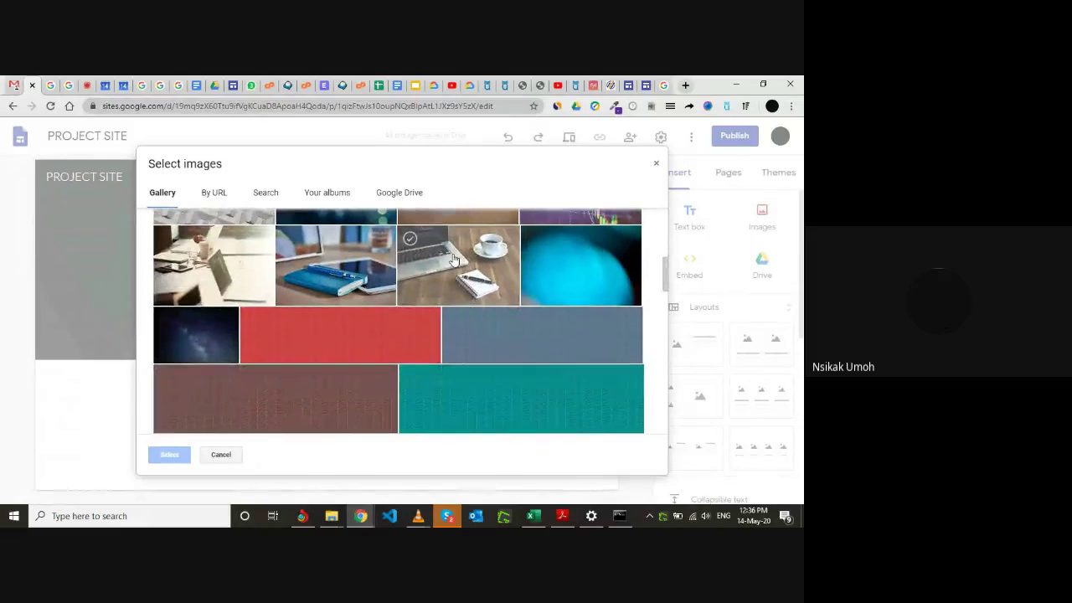
scroll(453, 258, up, 2)
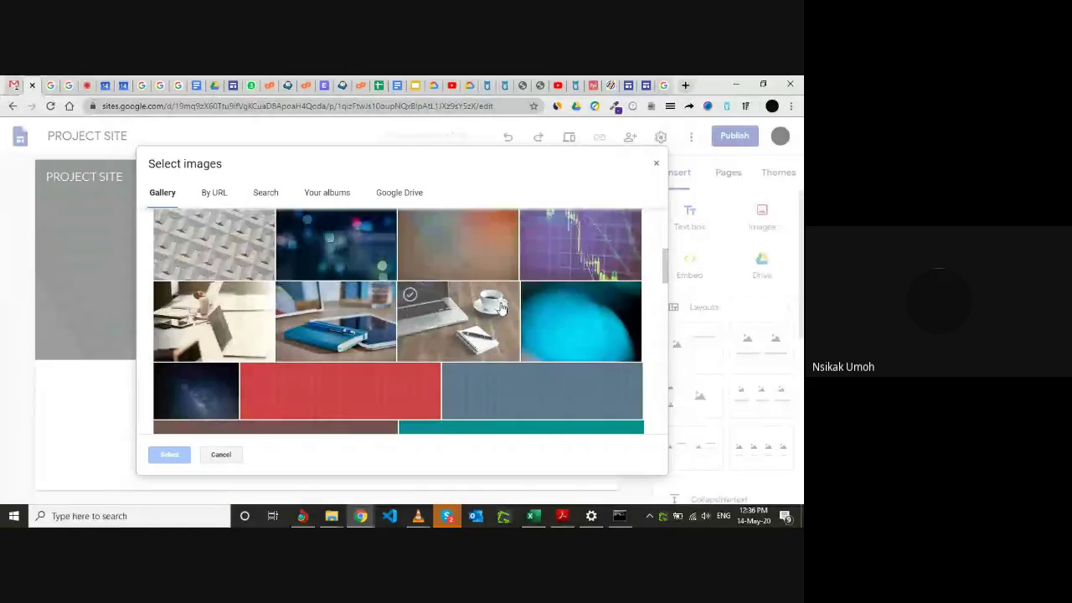
click(457, 335)
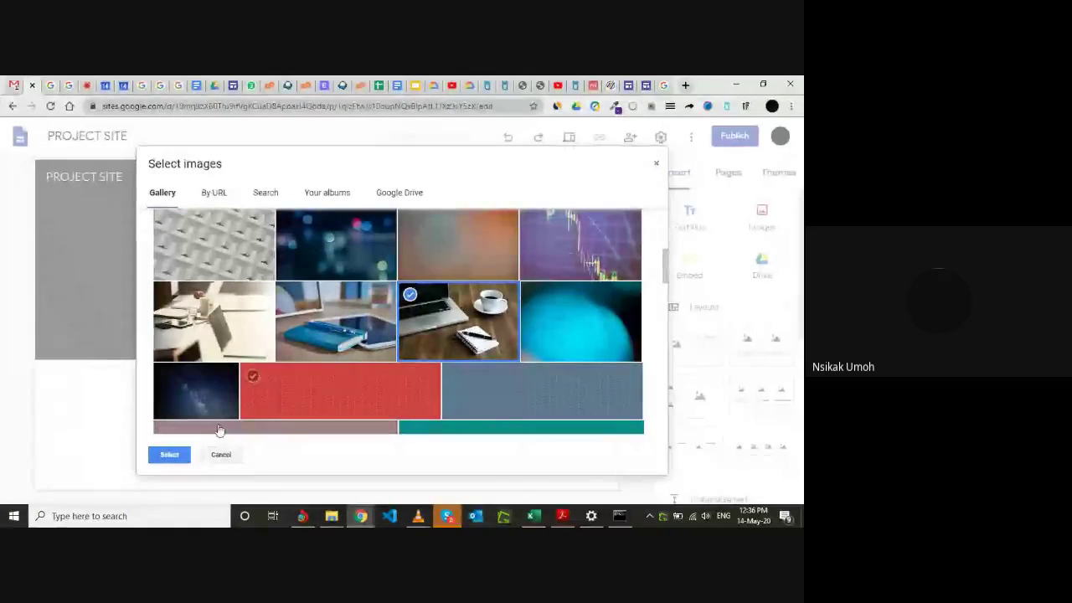
click(170, 454)
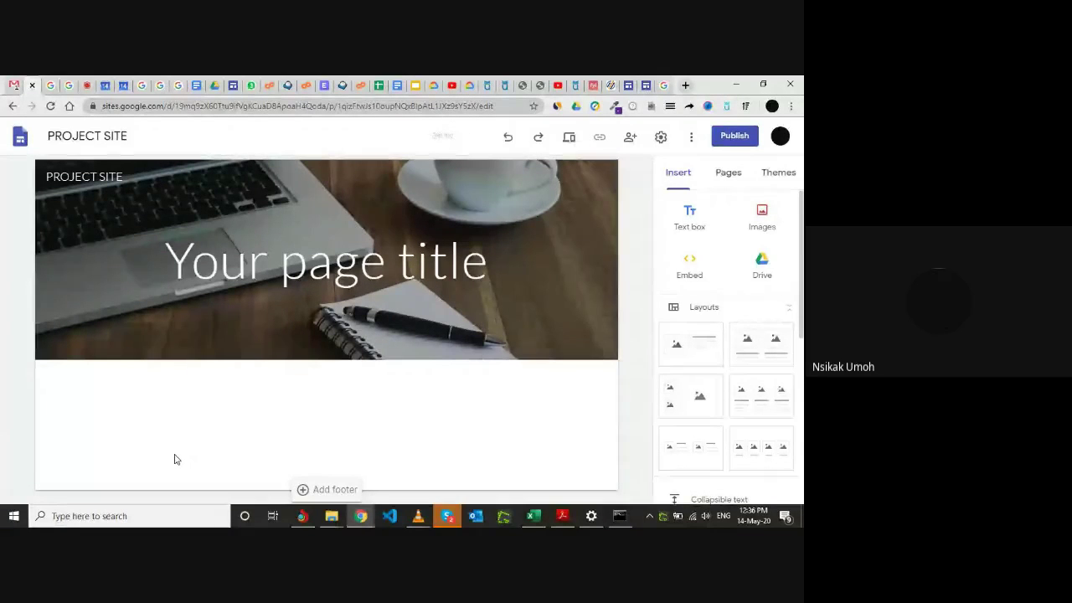
Replace the header's 'Your page title' placeholder with the title WELCOME.
mouse_move(276, 356)
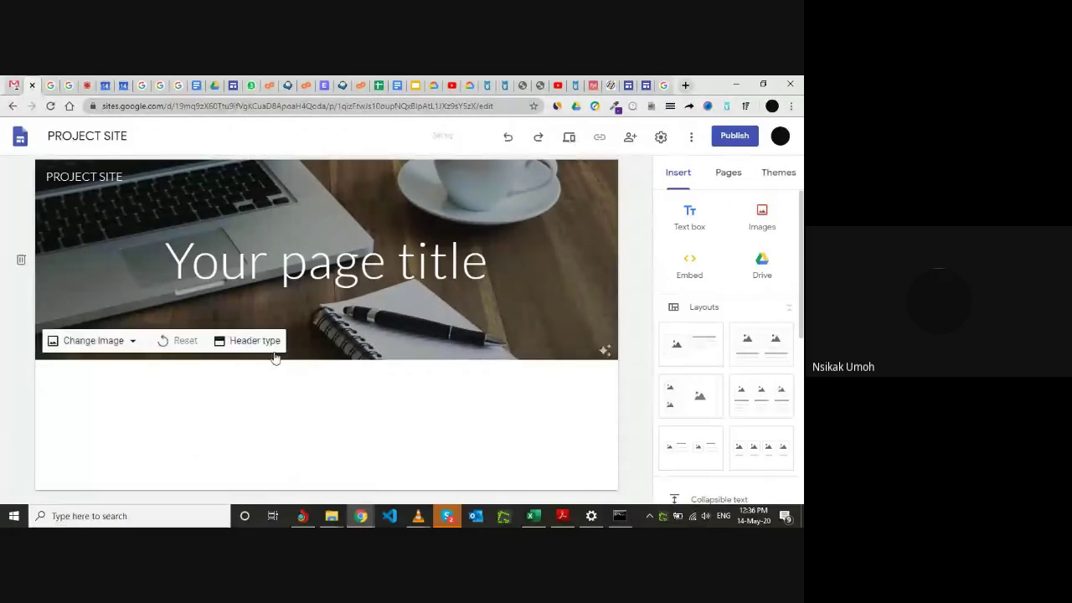
click(386, 262)
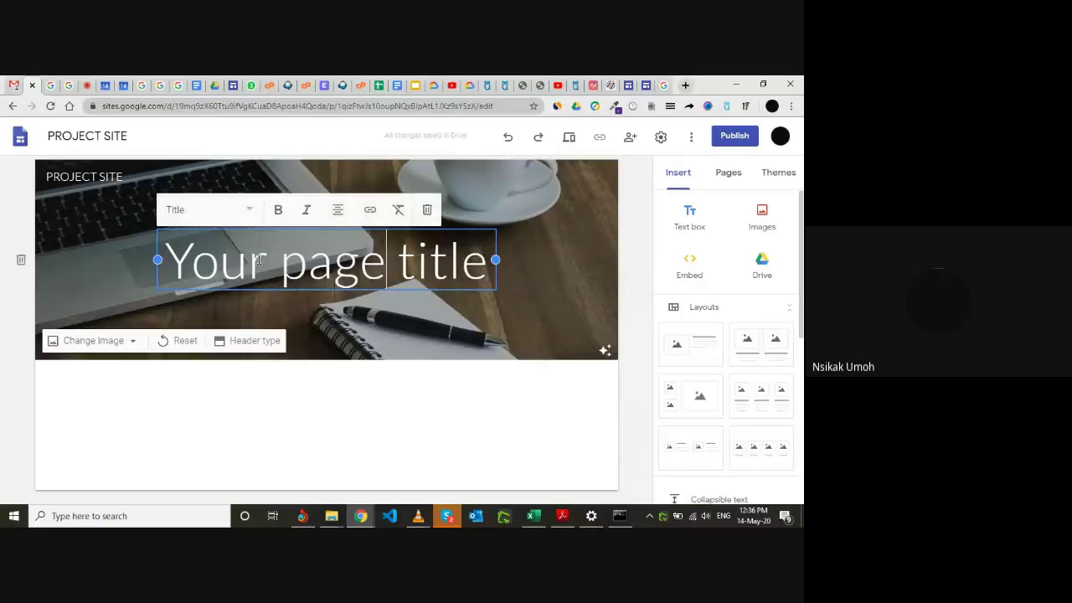
key(BackSpace)
key(BackSpace)
key(BackSpace)
key(BackSpace)
key(BackSpace)
key(BackSpace)
key(BackSpace)
key(BackSpace)
key(BackSpace)
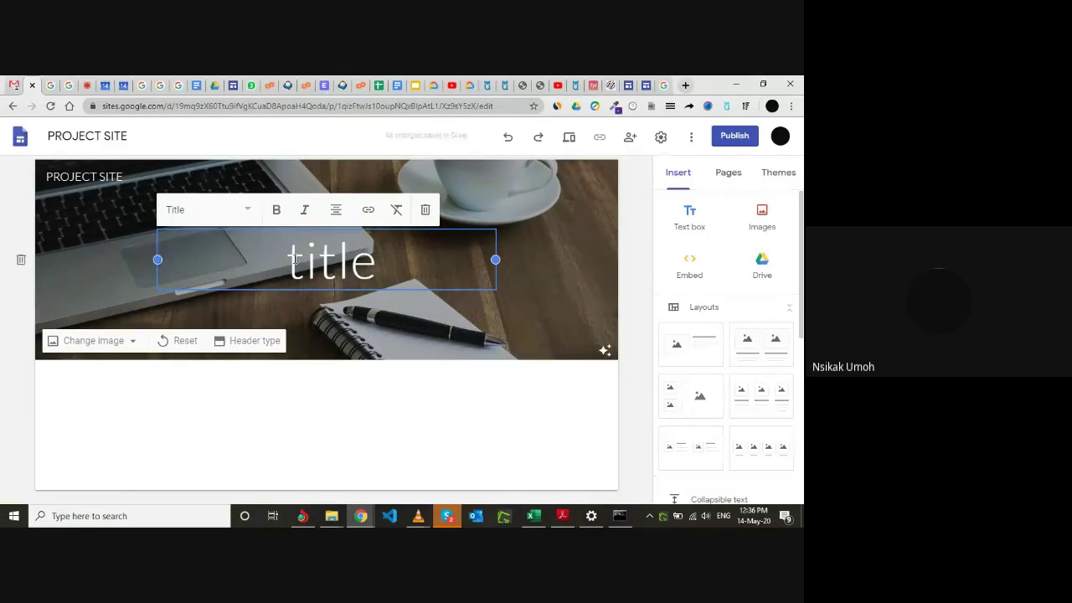
key(Delete)
key(Delete)
key(Delete)
key(Delete)
key(Delete)
key(Delete)
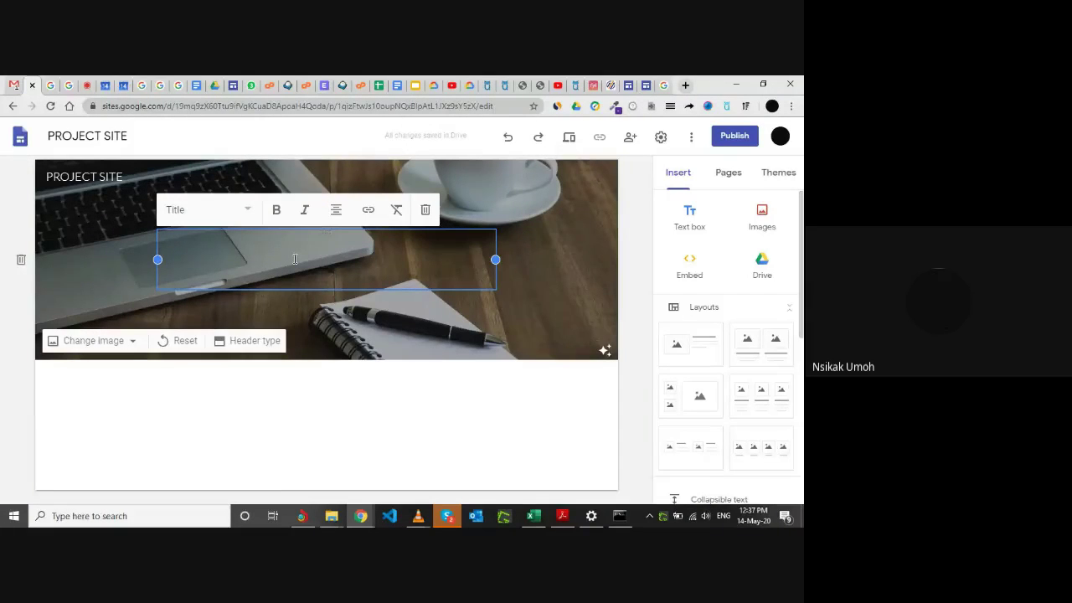
text(W)
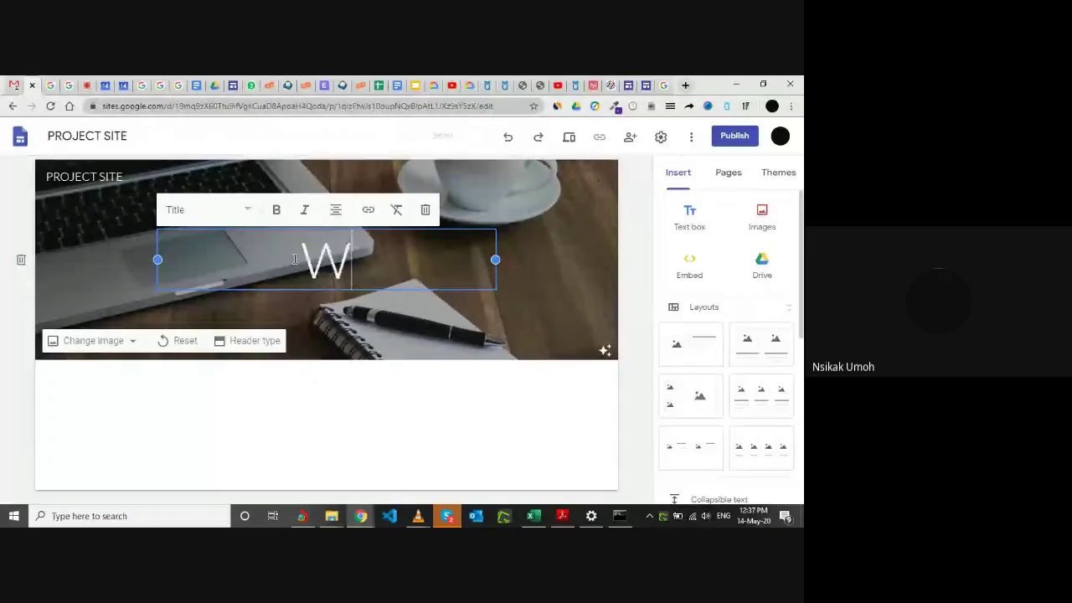
text(ELO)
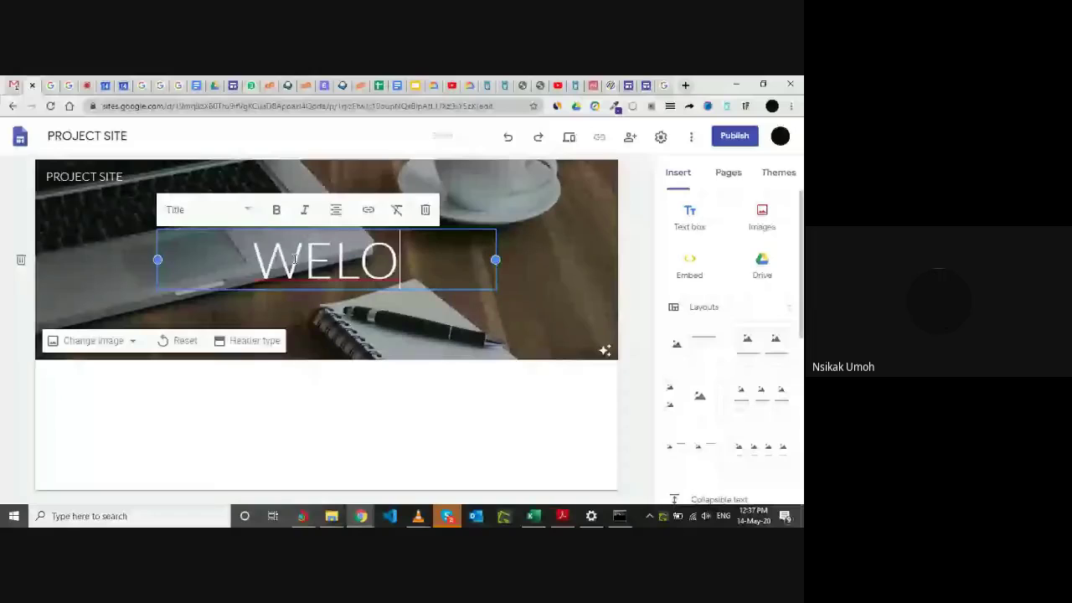
text(C)
key(BackSpace)
key(BackSpace)
text(COME)
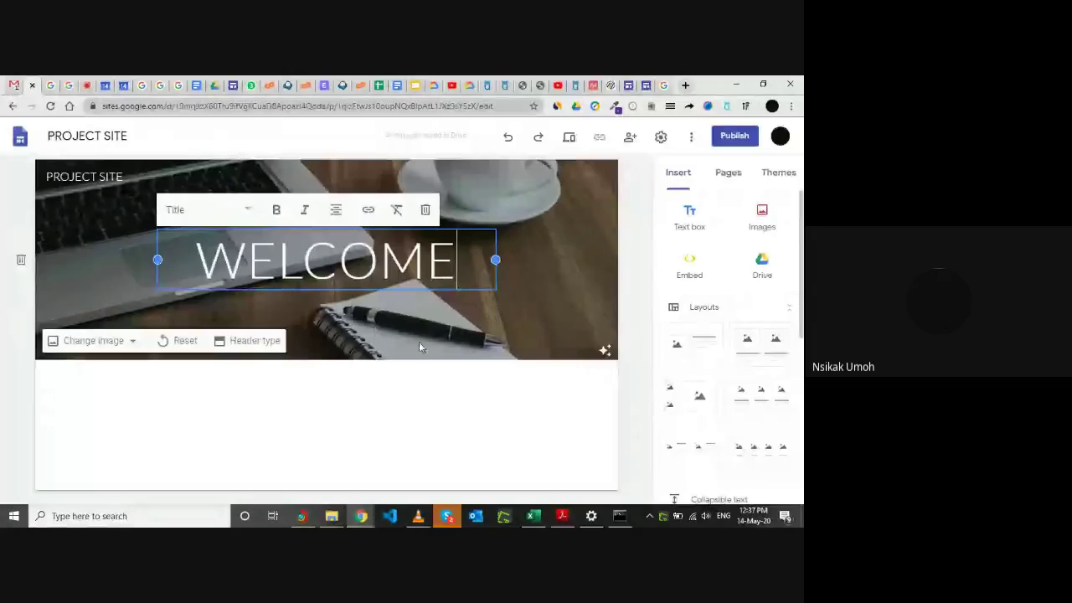
click(409, 400)
mouse_move(497, 295)
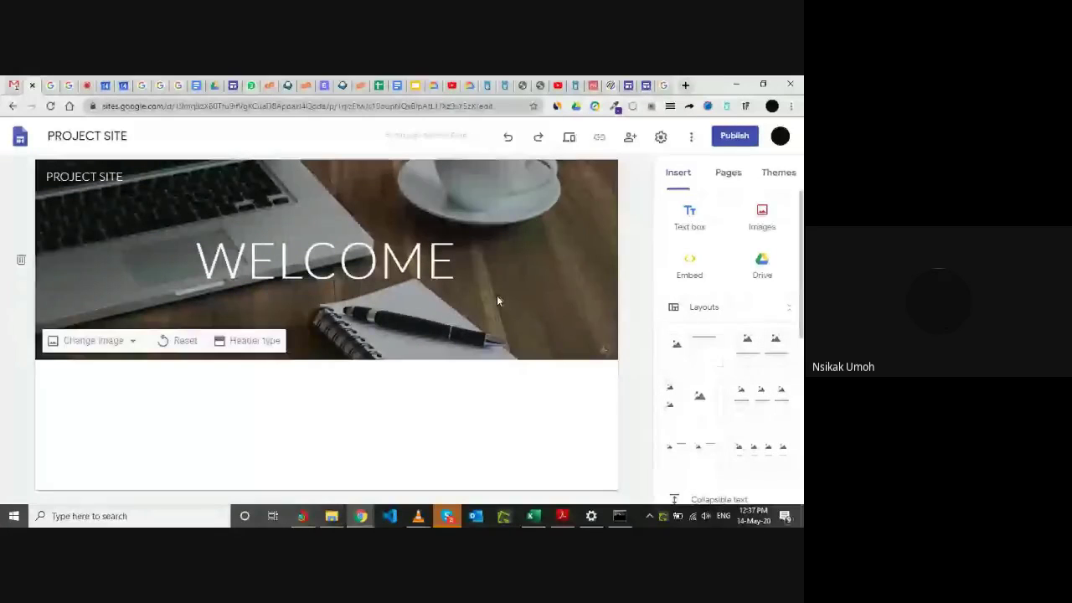
Apply Adjust for readability to darken the header photo behind WELCOME.
click(603, 349)
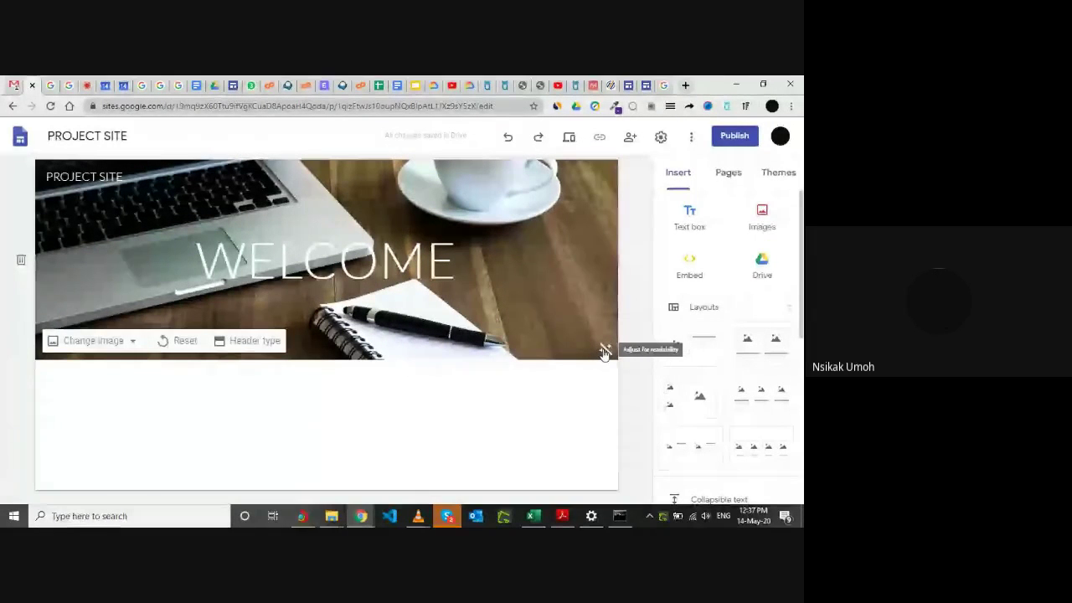
click(605, 351)
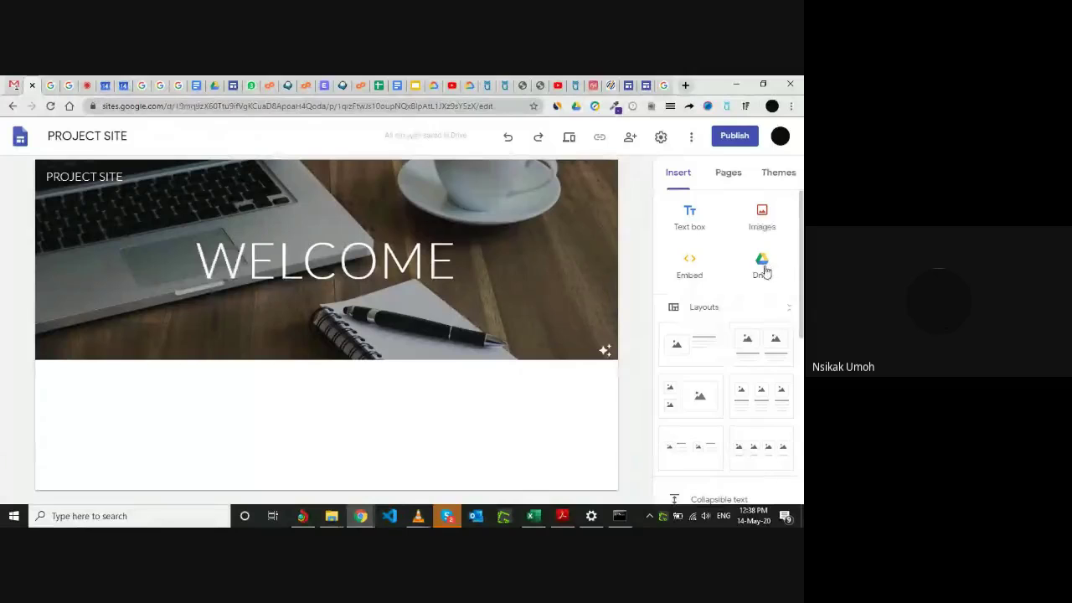
Add the three-column image-and-text layout from Layouts beneath the banner.
scroll(757, 276, down, 2)
scroll(756, 279, up, 2)
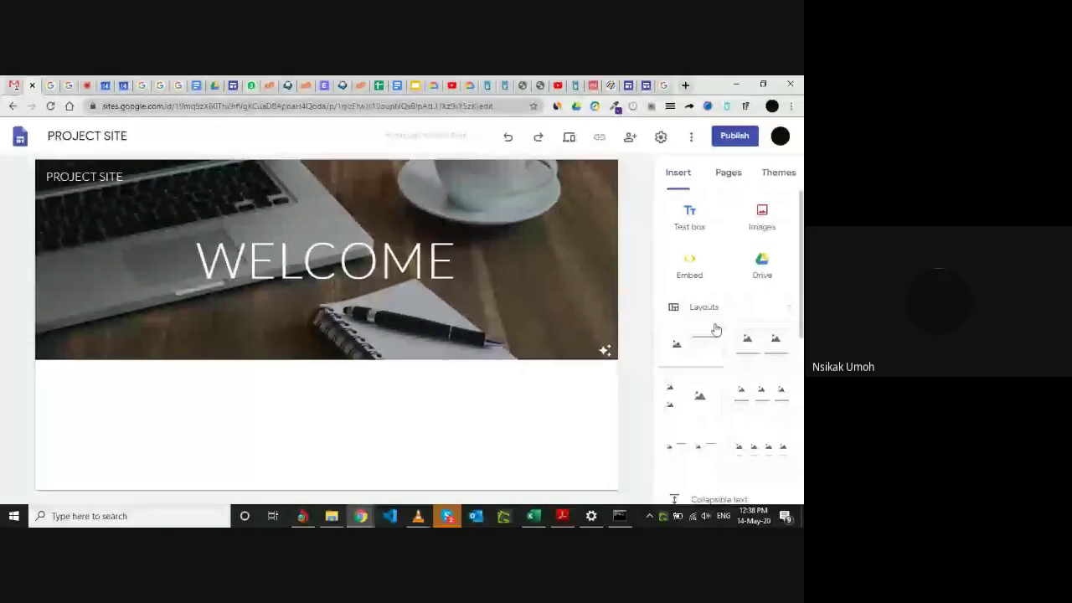
scroll(708, 358, down, 1)
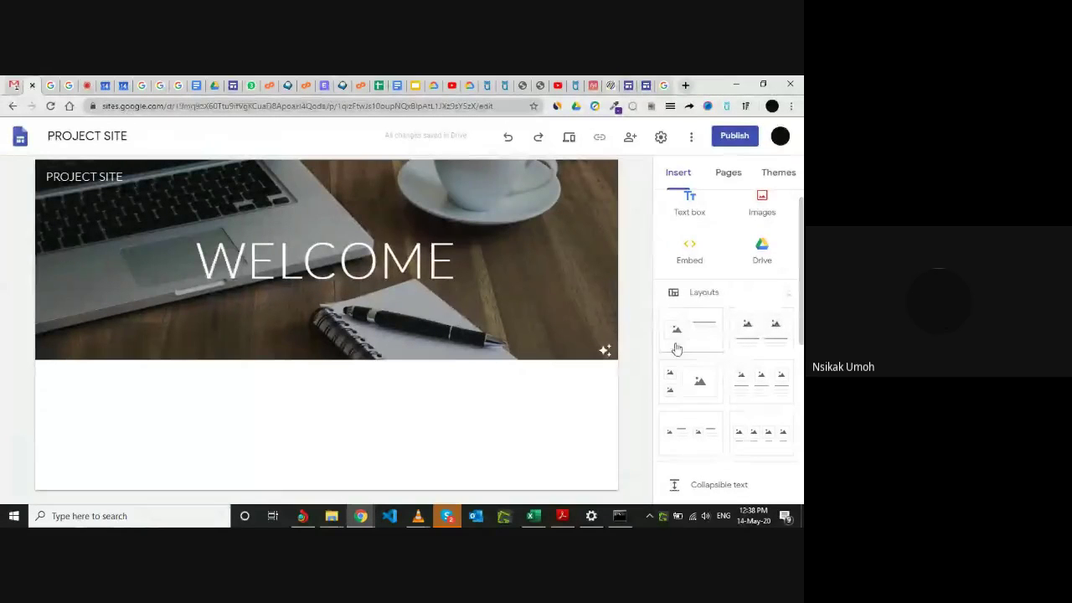
scroll(715, 352, down, 1)
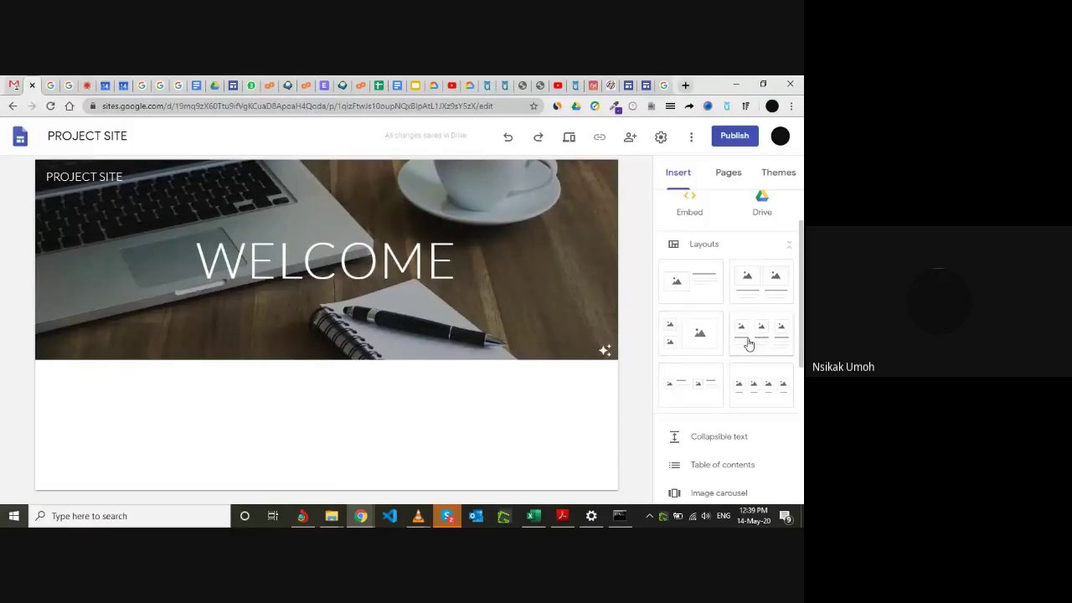
click(758, 343)
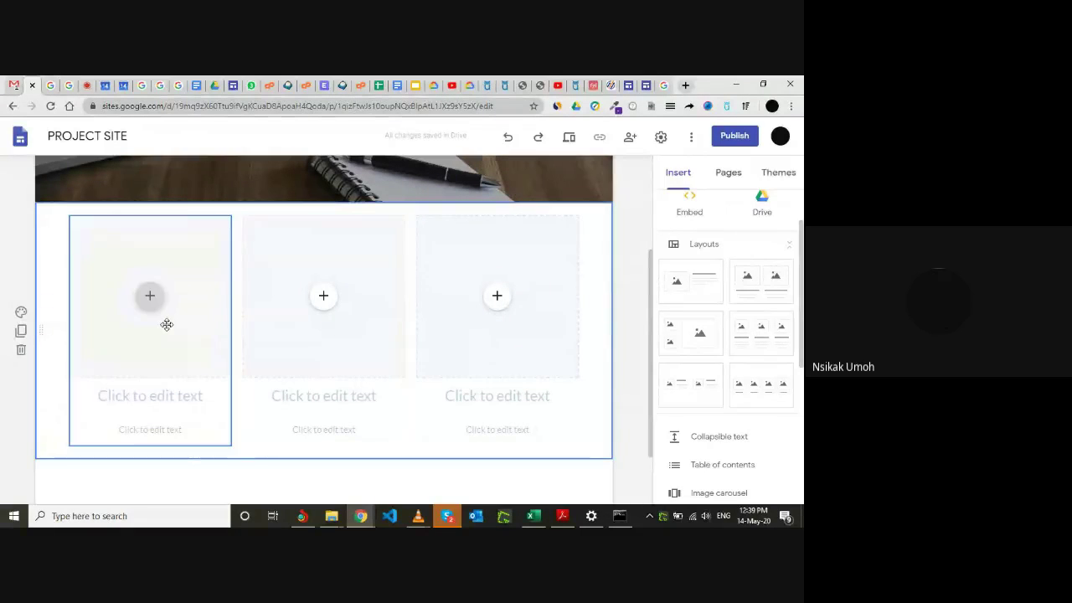
Embed the ACCOUNTABILITY slides from Drive in the first column's image box.
click(150, 298)
click(151, 299)
click(151, 300)
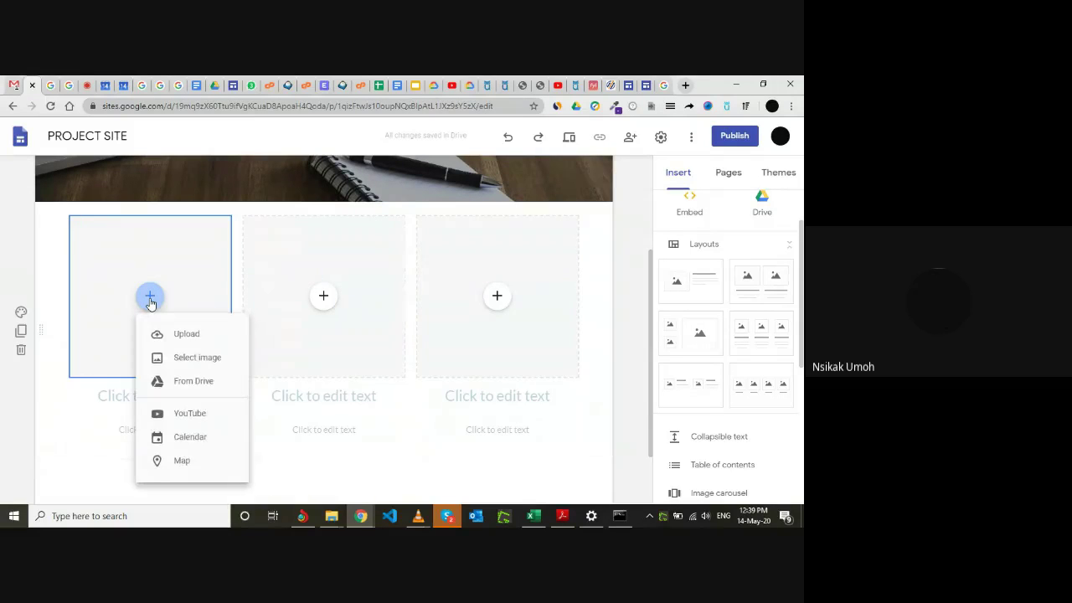
click(205, 386)
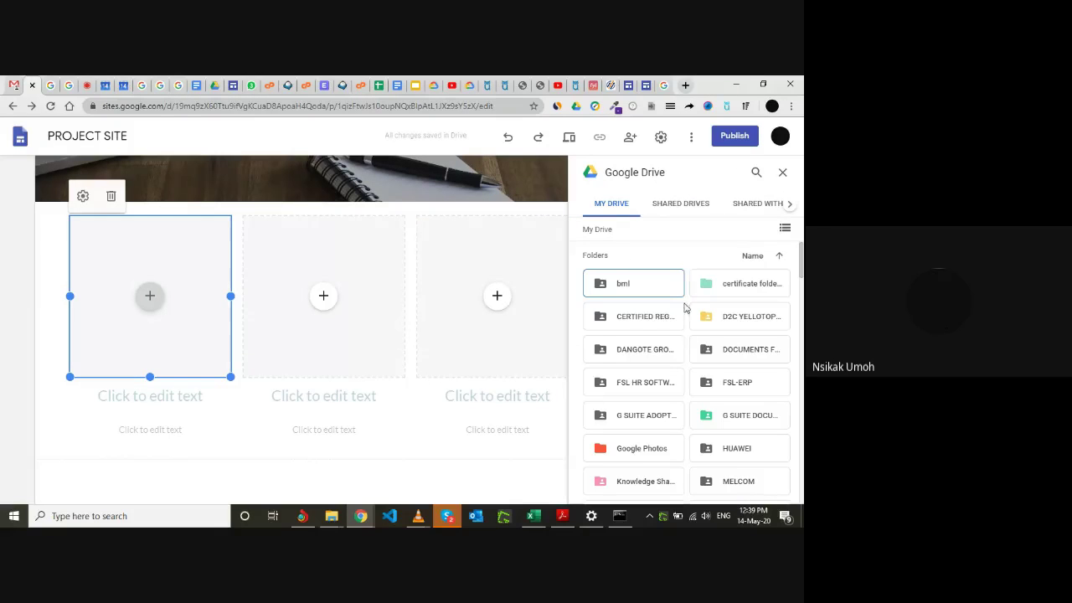
scroll(685, 335, down, 3)
scroll(685, 340, down, 5)
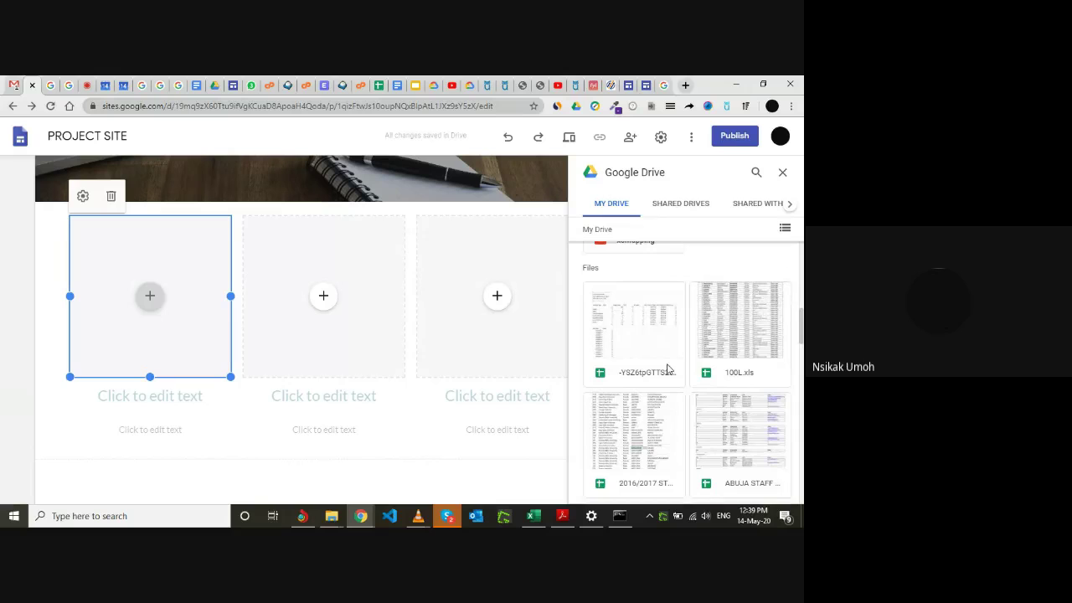
scroll(668, 368, down, 5)
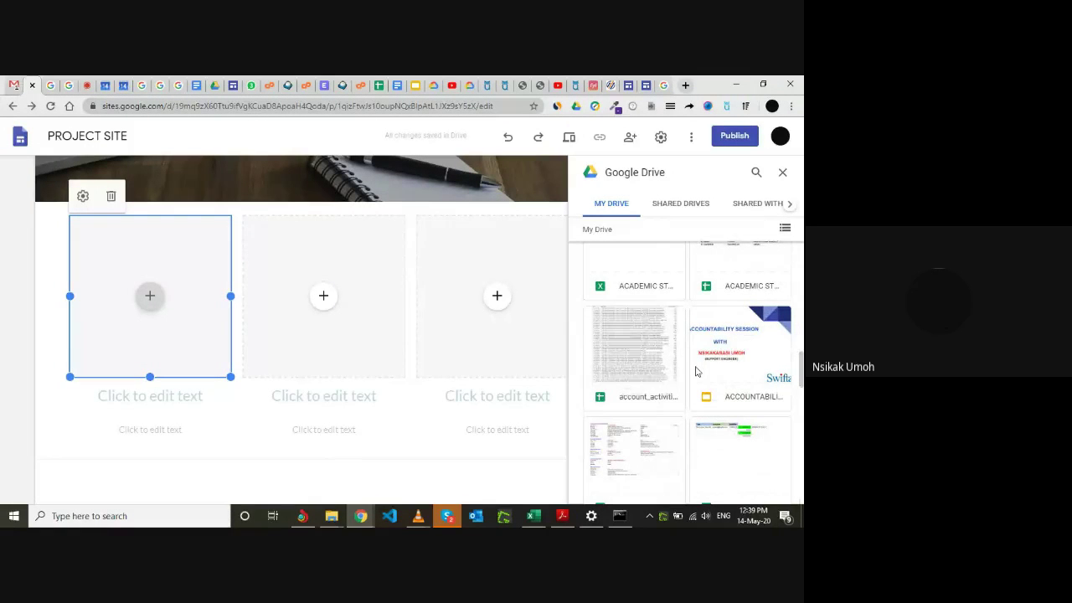
click(753, 352)
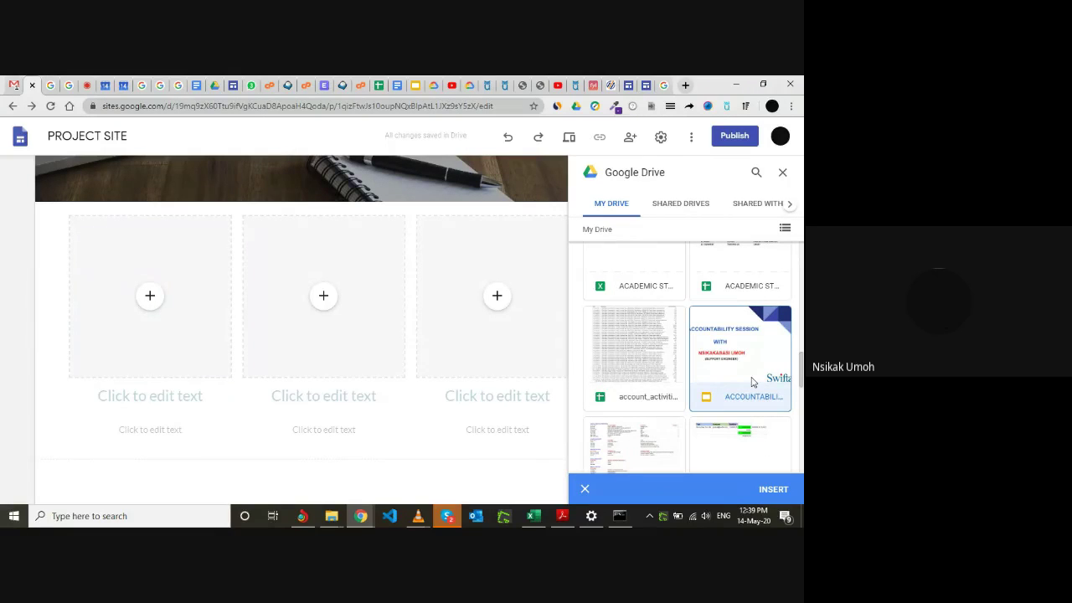
click(775, 492)
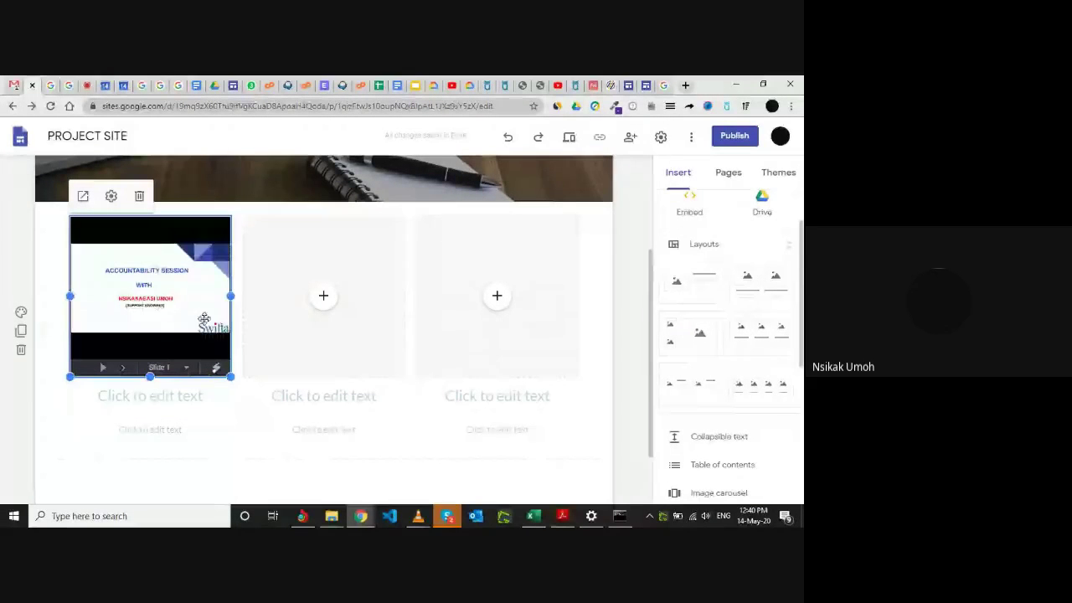
Give the first column the heading ACCOUNTABILITY SESSION.
click(143, 400)
text(ACC)
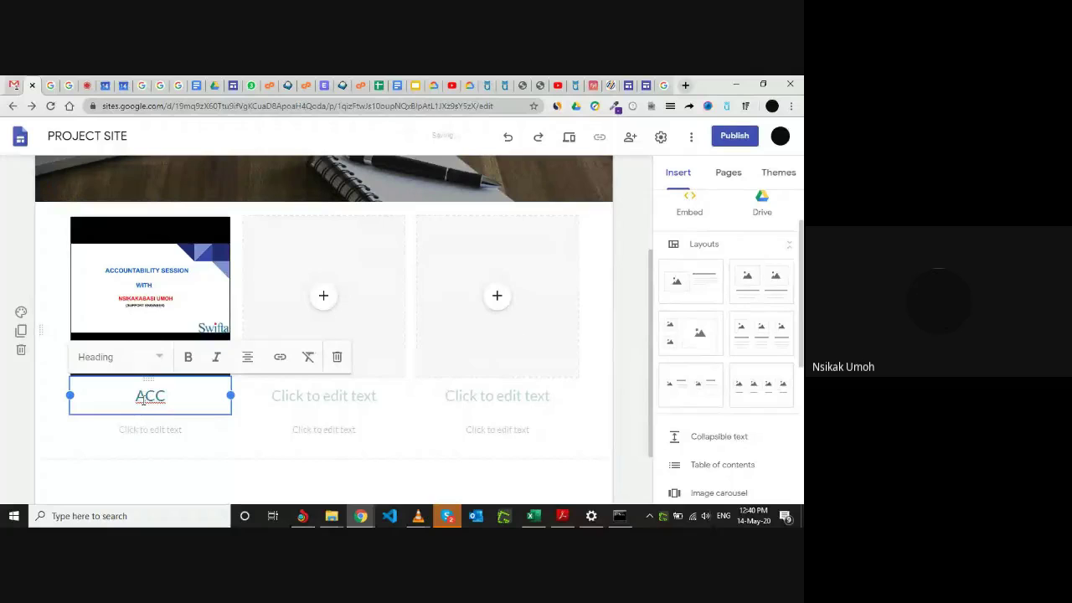
text(OUNTA)
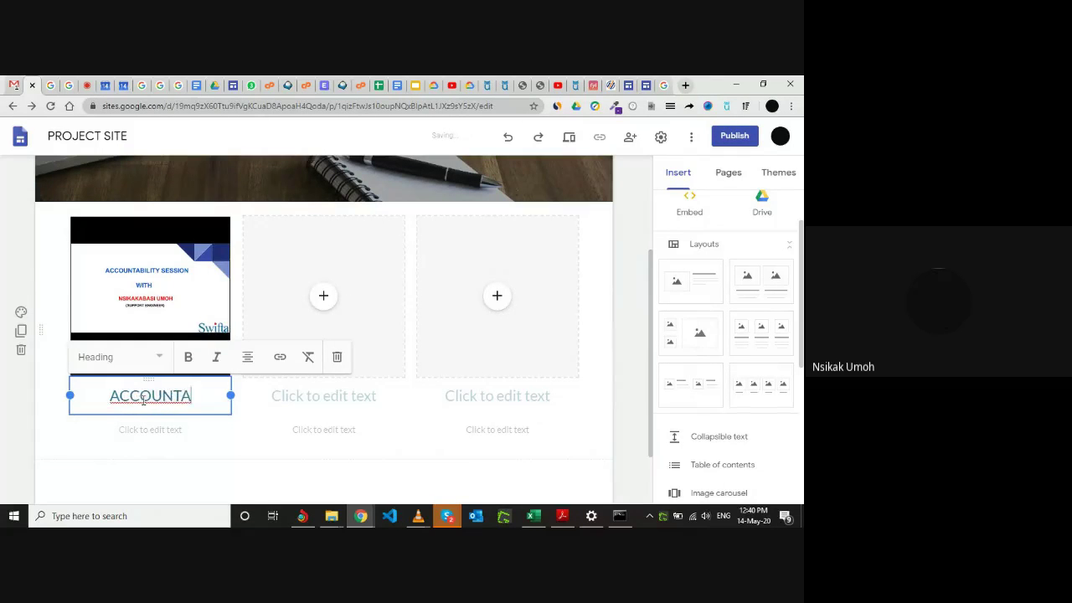
text(BLILI)
key(BackSpace)
key(BackSpace)
key(BackSpace)
key(BackSpace)
text(I)
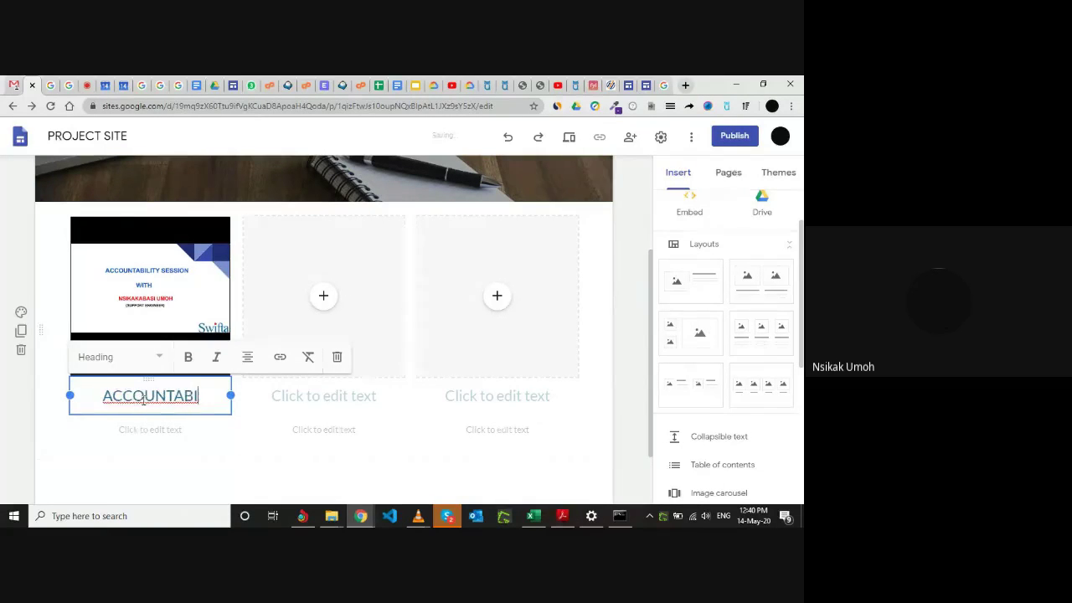
text(LITY SE)
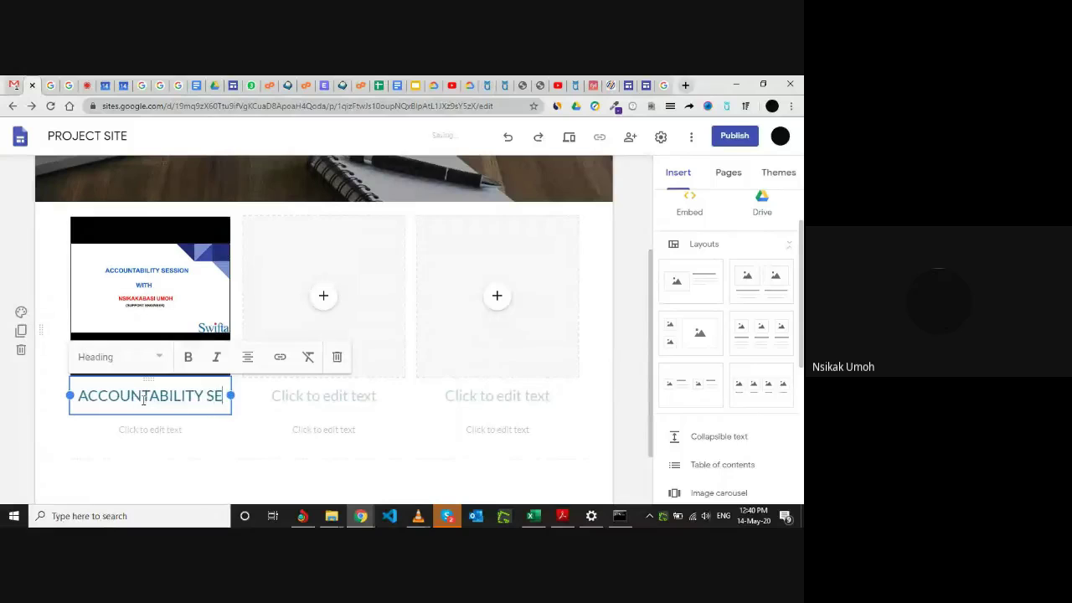
text(SSION)
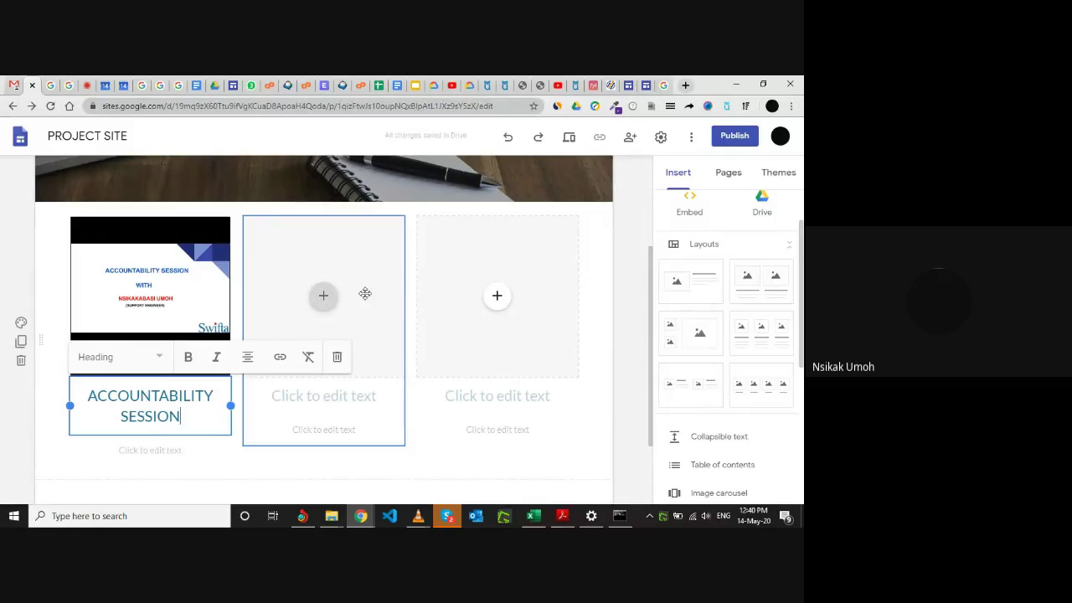
click(365, 293)
click(323, 300)
Upload fsl.png into the middle column's image box.
click(323, 299)
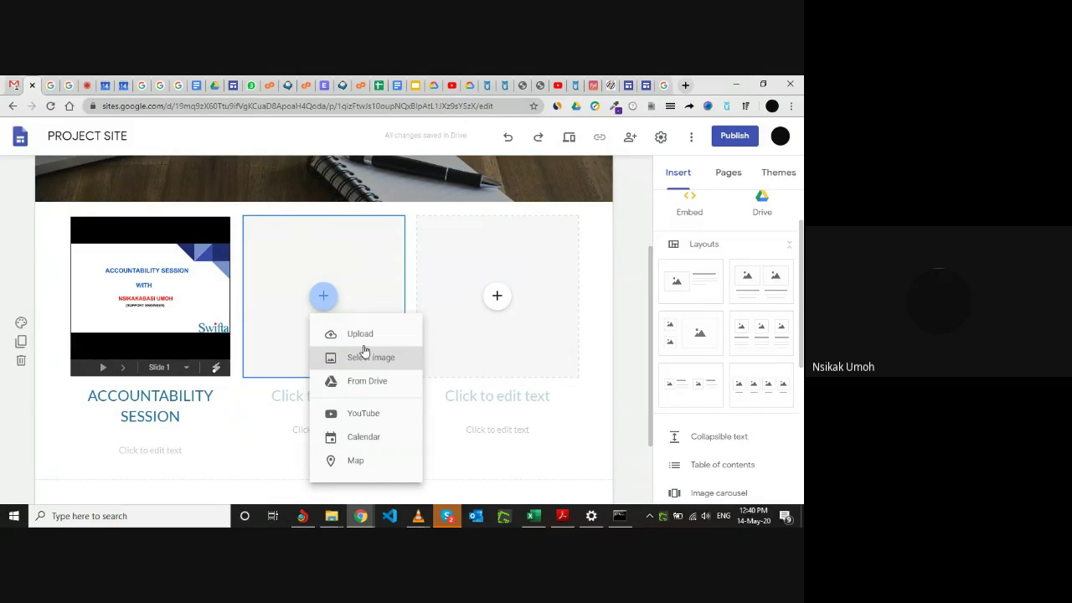
click(365, 339)
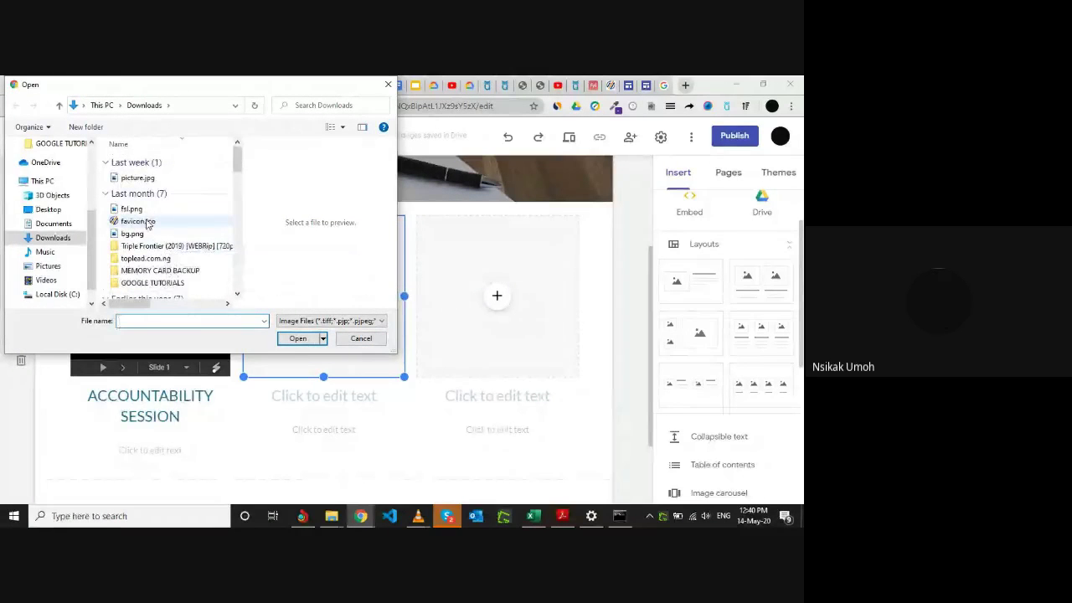
click(165, 213)
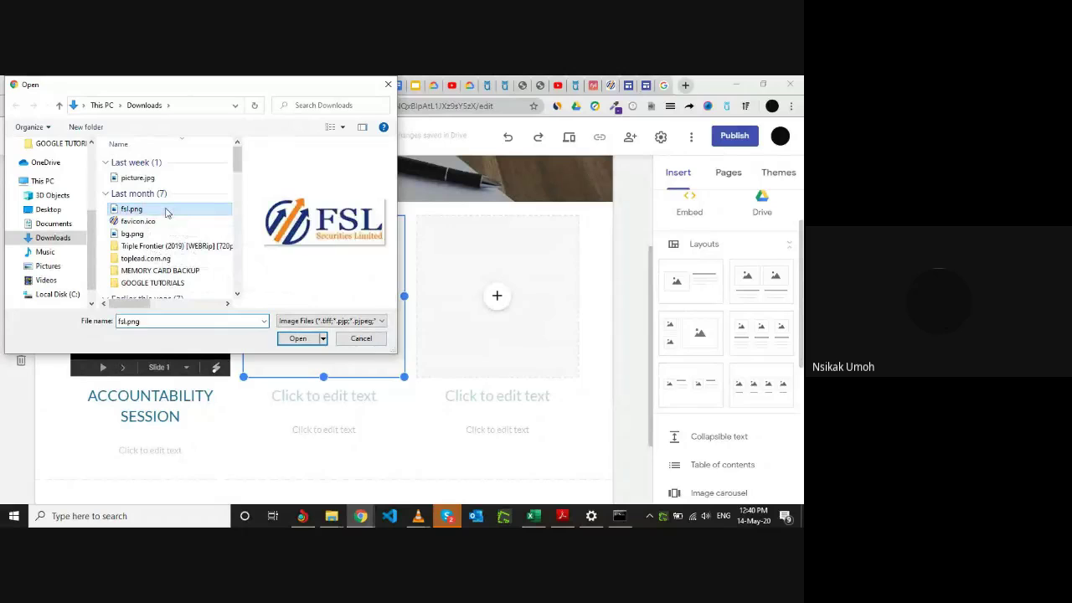
click(297, 339)
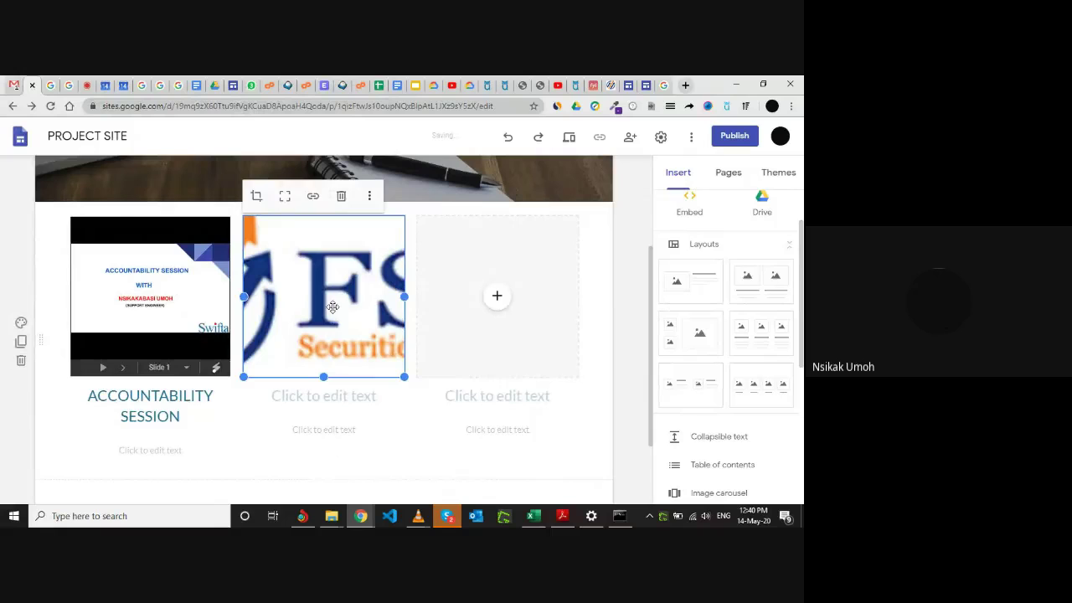
Crop the FSL logo image, keeping its original size, and confirm.
right_click(332, 307)
key(Escape)
double_click(325, 305)
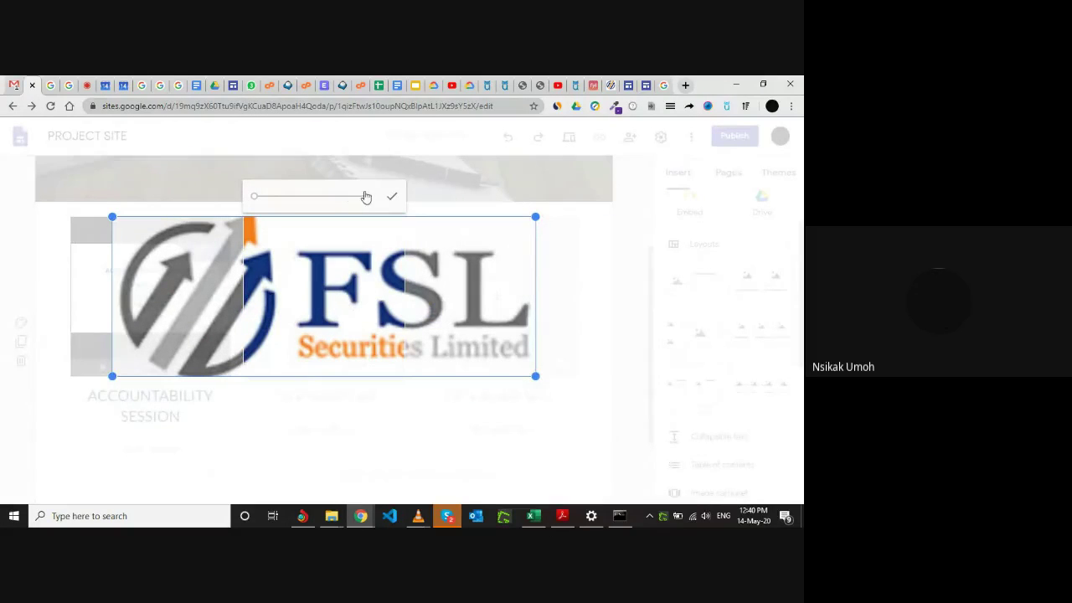
drag(255, 198, 253, 202)
click(568, 262)
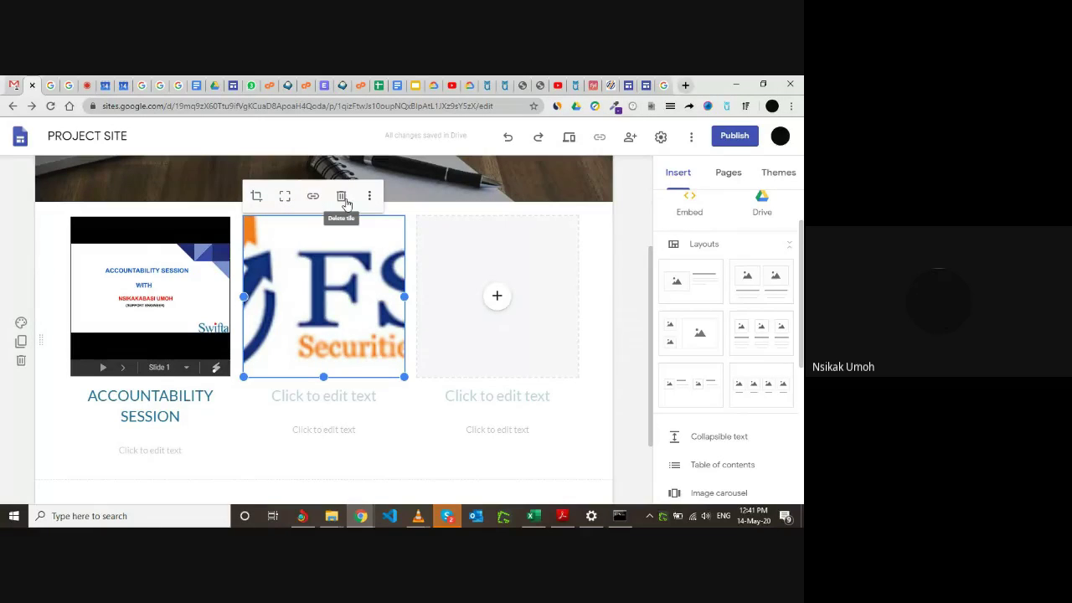
Delete the FSL logo tile and bring up insert options in the empty middle column.
click(342, 198)
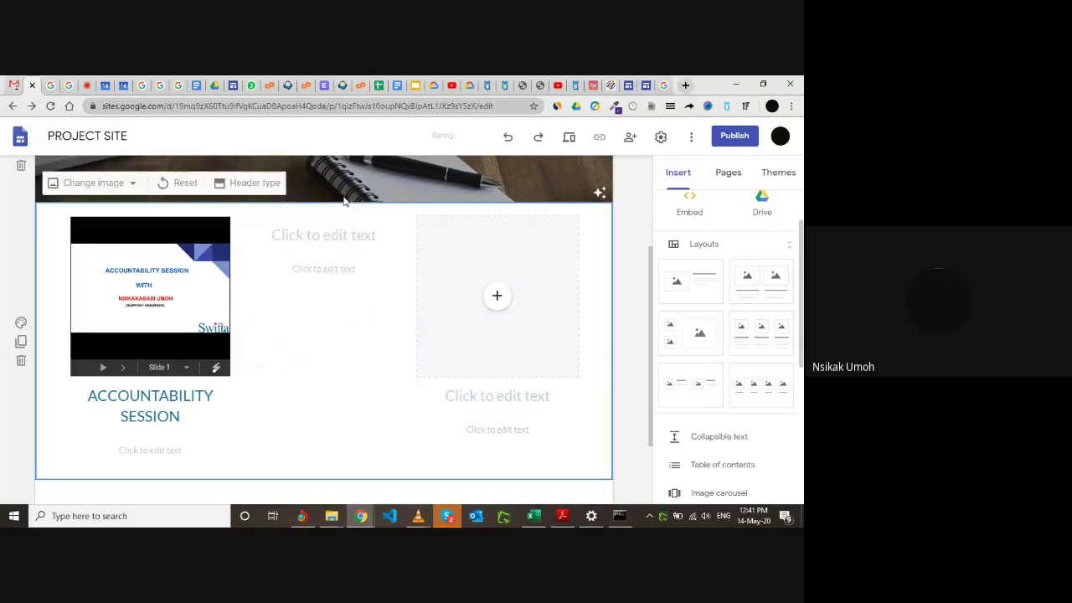
click(327, 254)
click(327, 308)
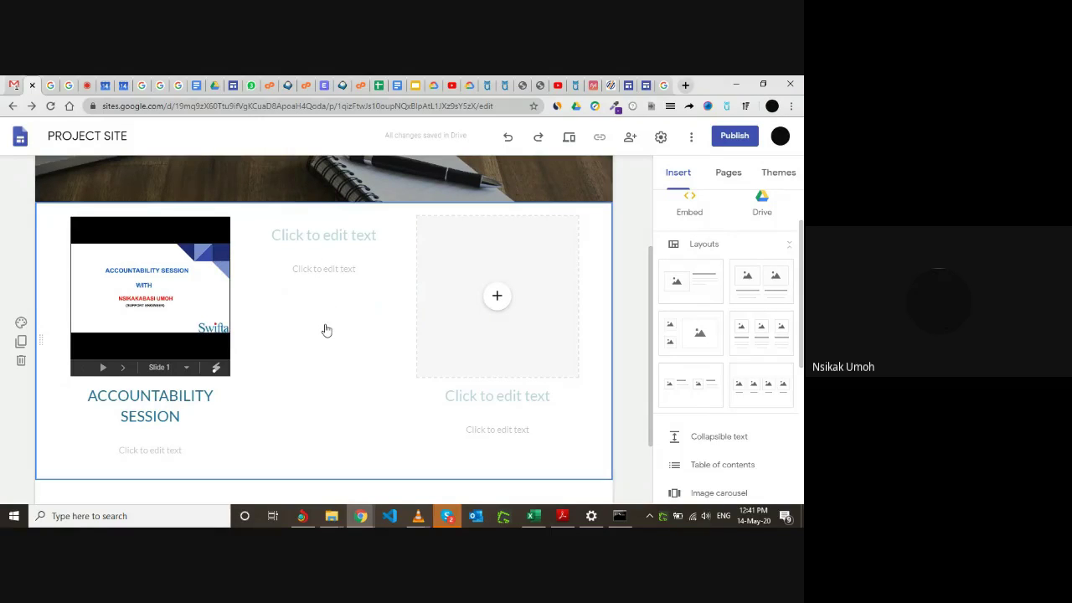
click(325, 329)
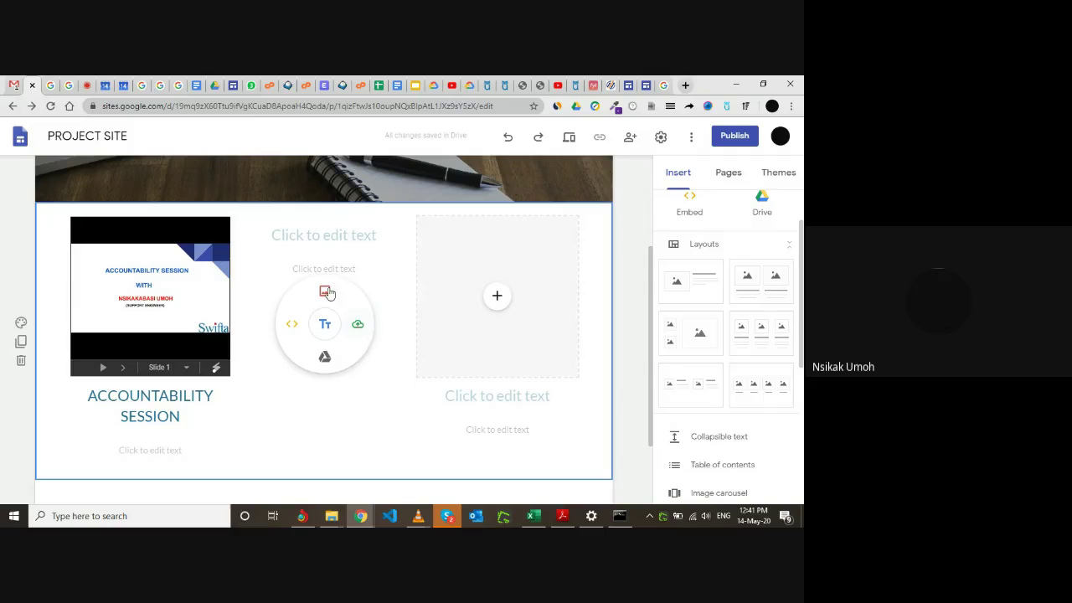
Insert the ADVANTAGES OF GOOGLE APPS OVER OFFICE 365 document from Drive.
click(324, 357)
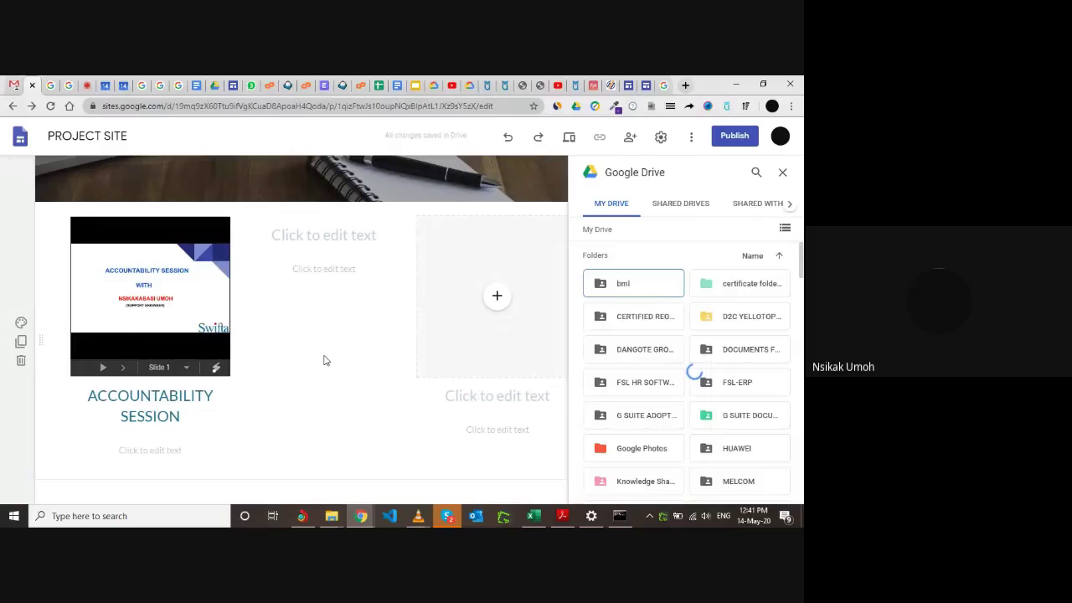
scroll(669, 331, down, 10)
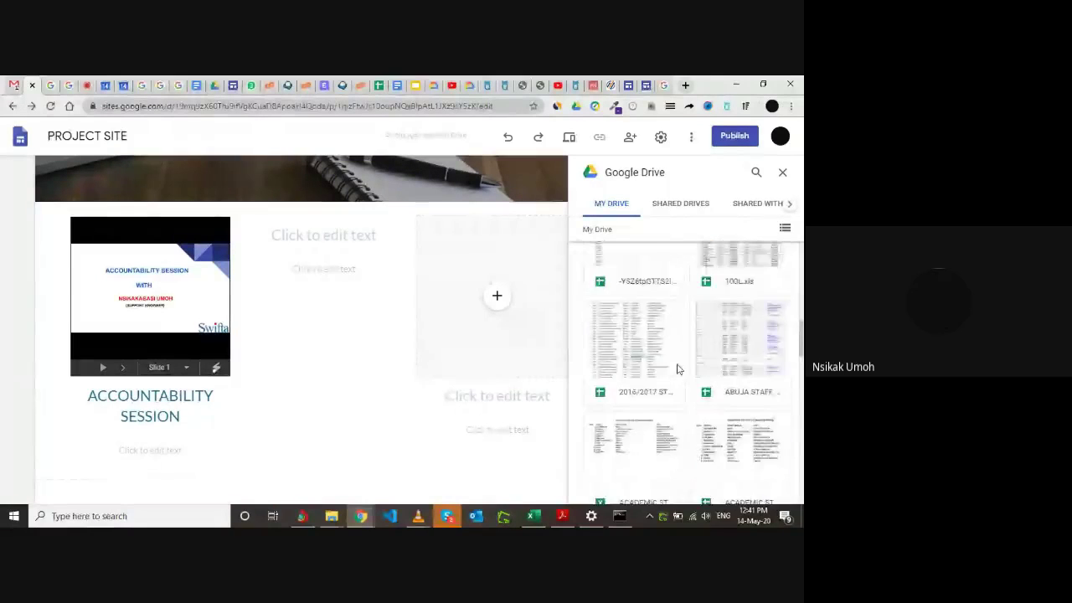
scroll(678, 369, down, 2)
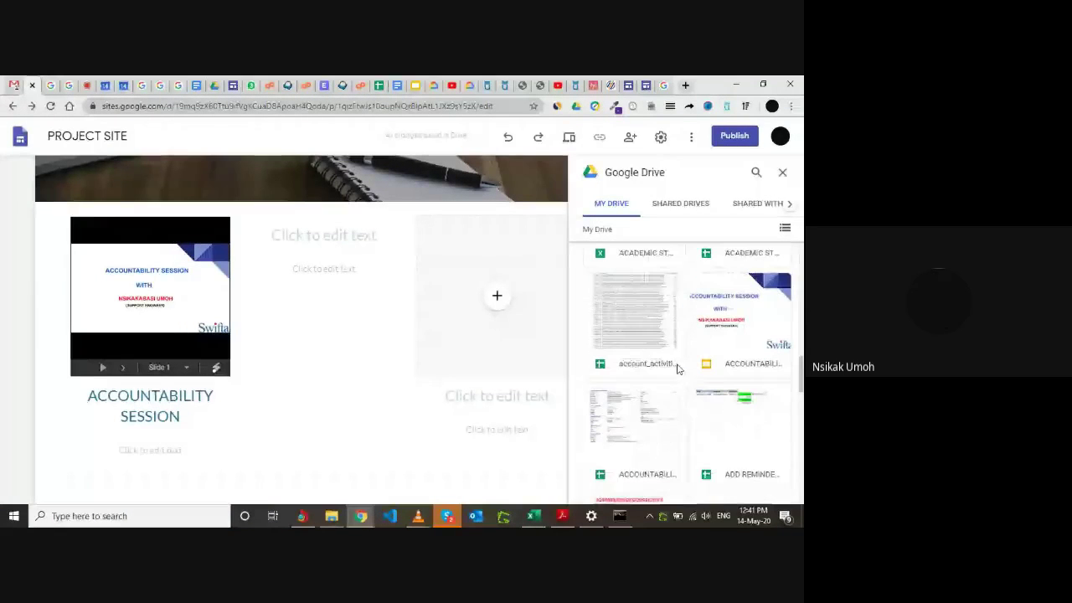
scroll(678, 369, down, 4)
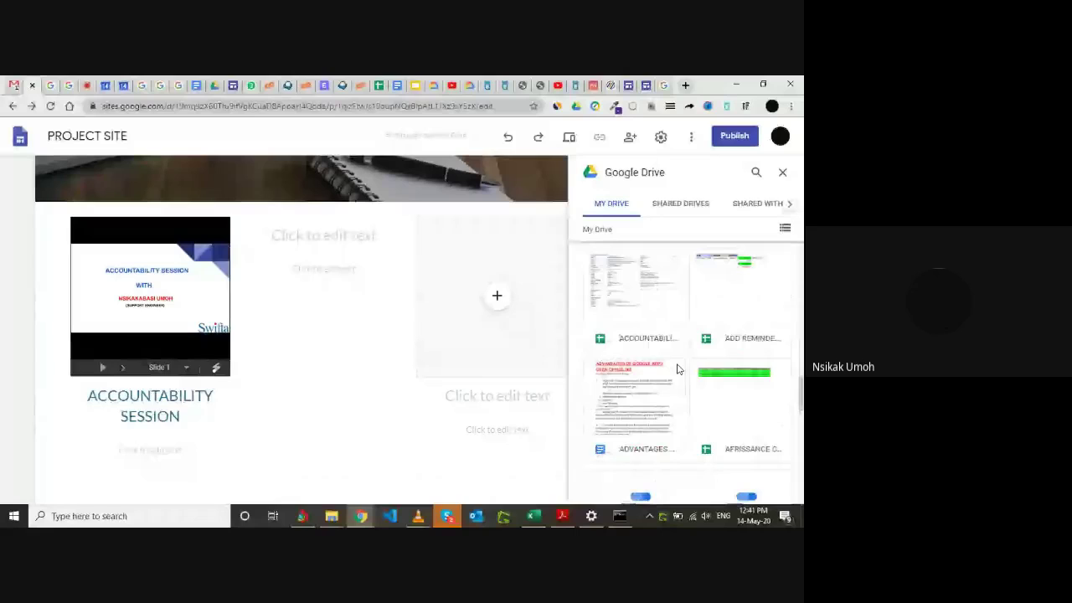
scroll(678, 369, down, 1)
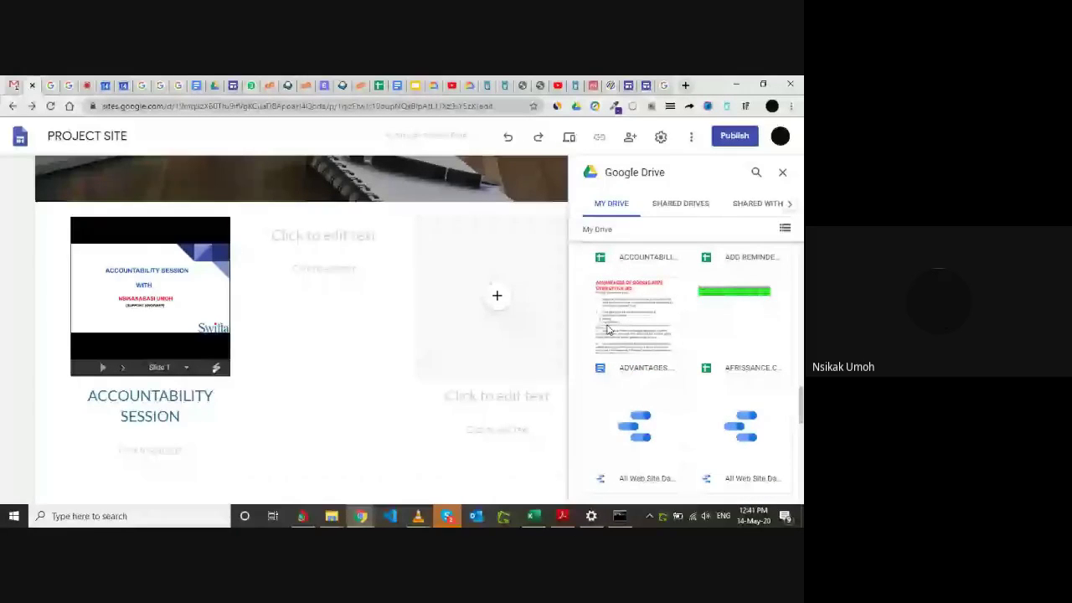
click(634, 329)
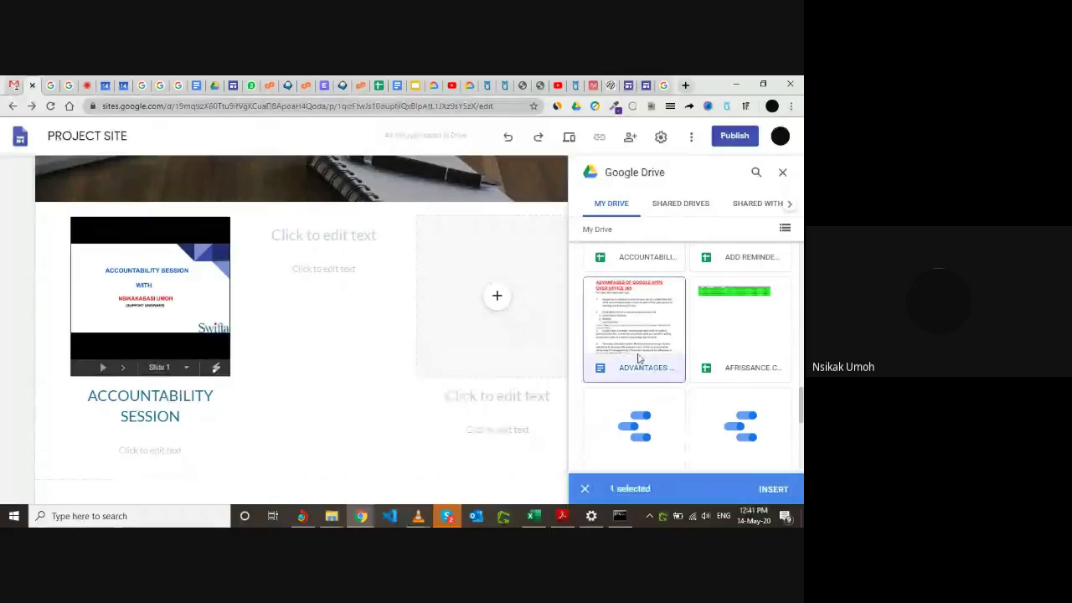
click(772, 490)
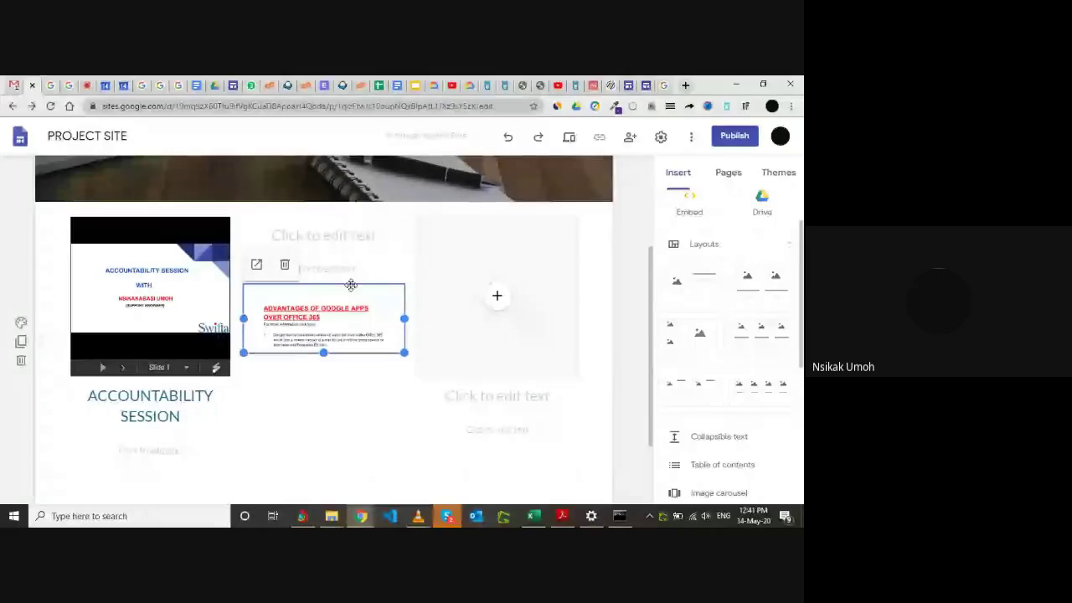
Move the document below the text fields and caption it ADVANTAGES OF G SUITE.
drag(347, 300, 342, 316)
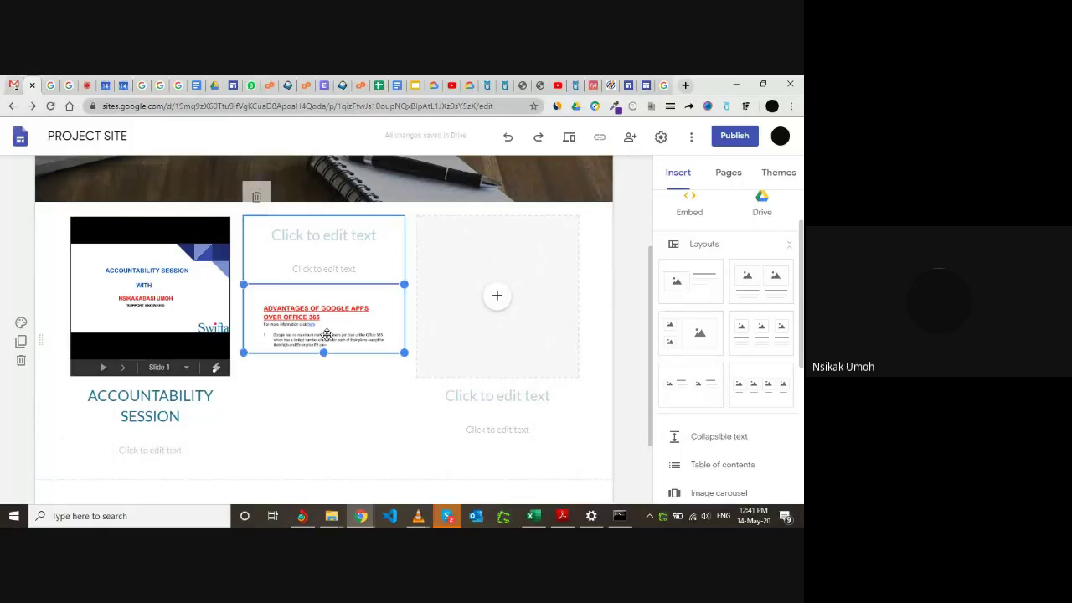
click(321, 235)
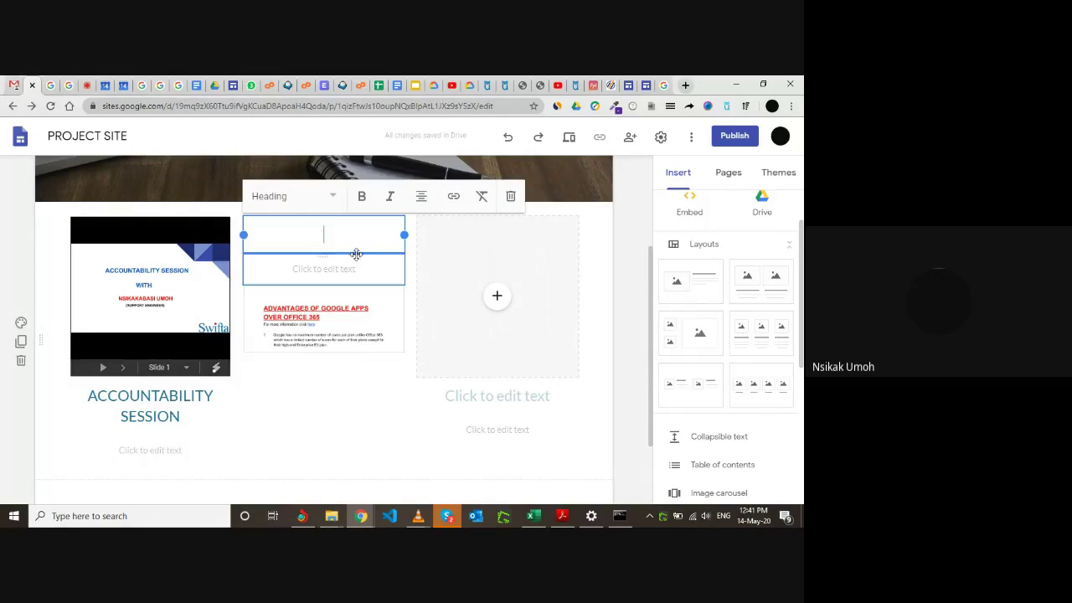
click(295, 274)
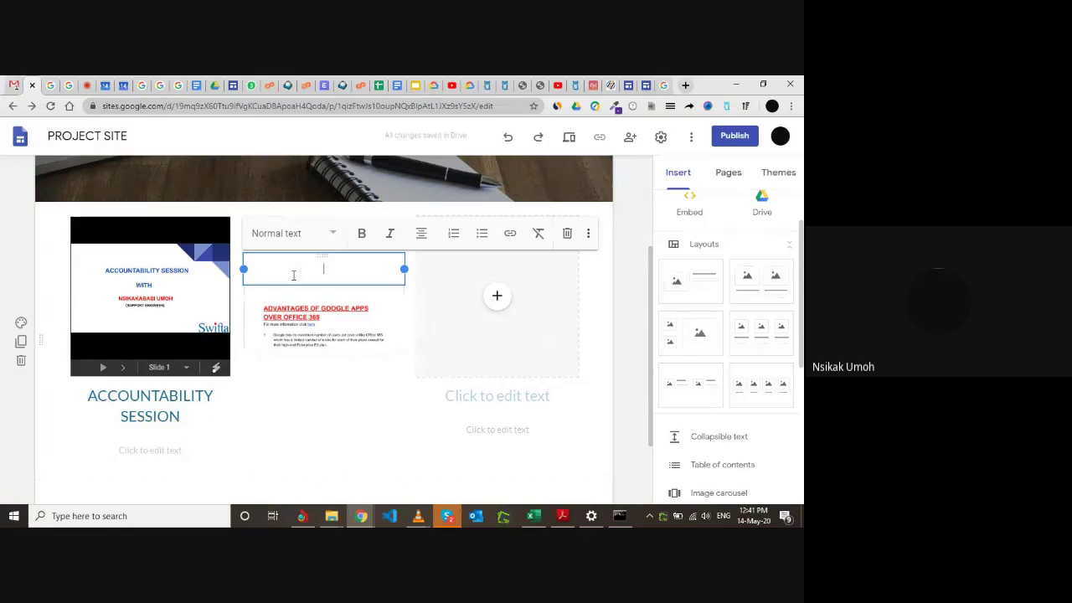
text(A)
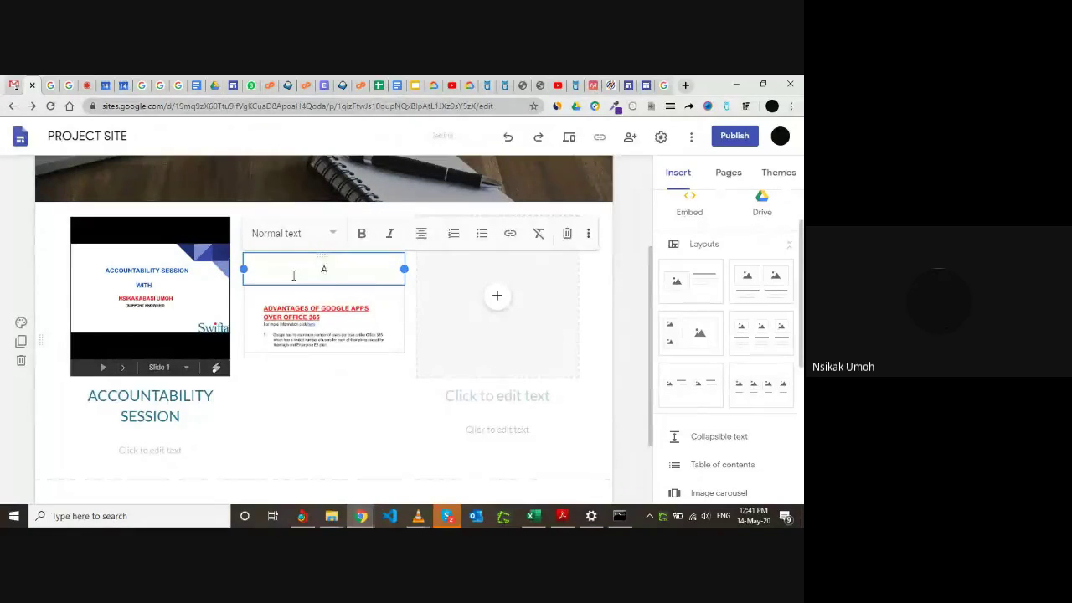
text(DVANTAGES OF GO)
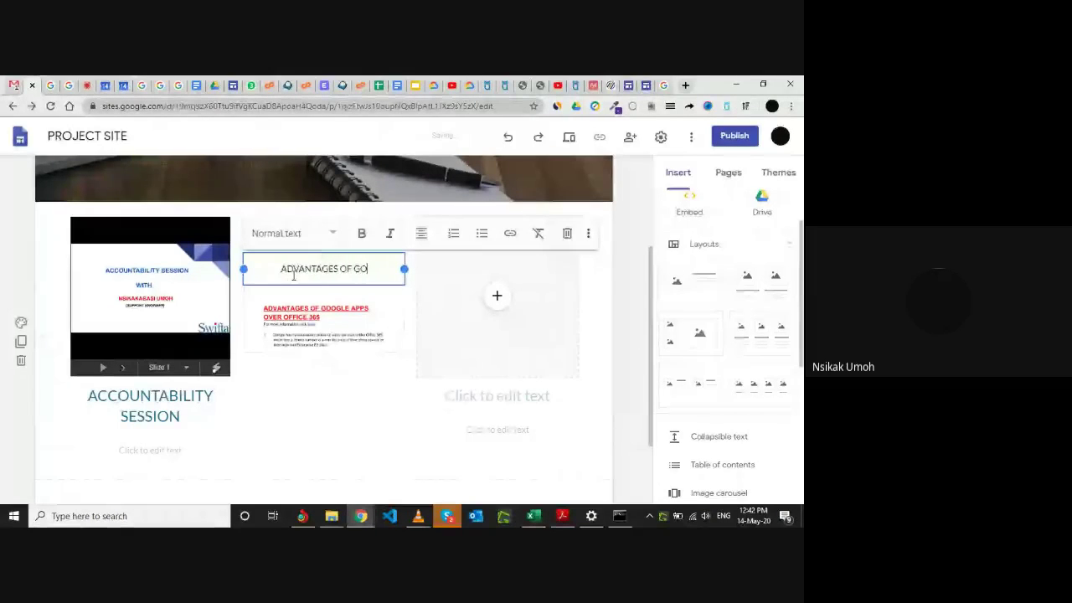
text(OGLE)
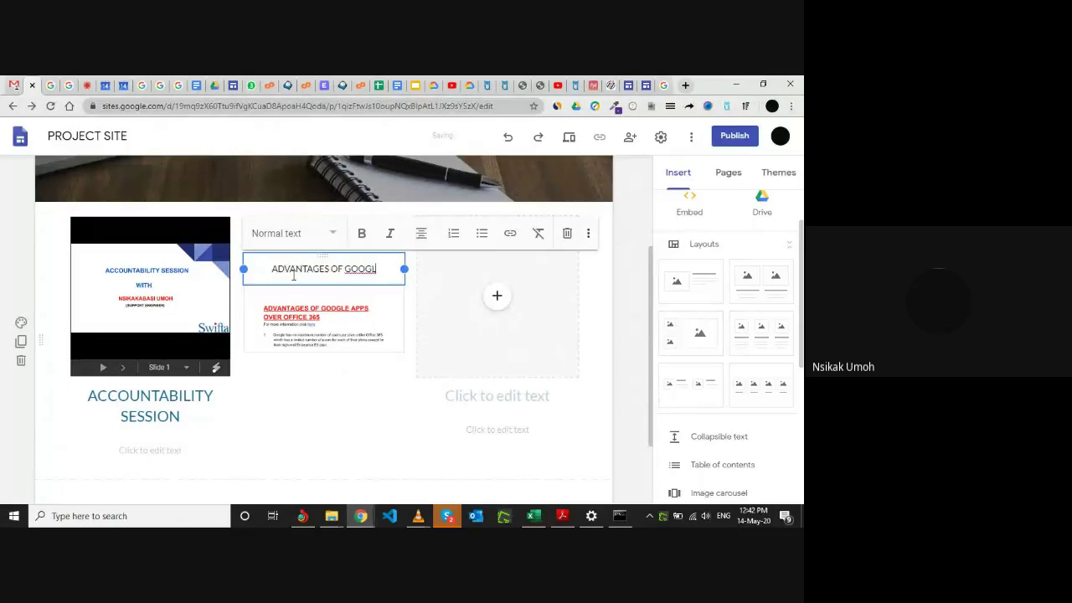
key(BackSpace)
key(BackSpace)
key(BackSpace)
key(BackSpace)
key(BackSpace)
text(SUITE)
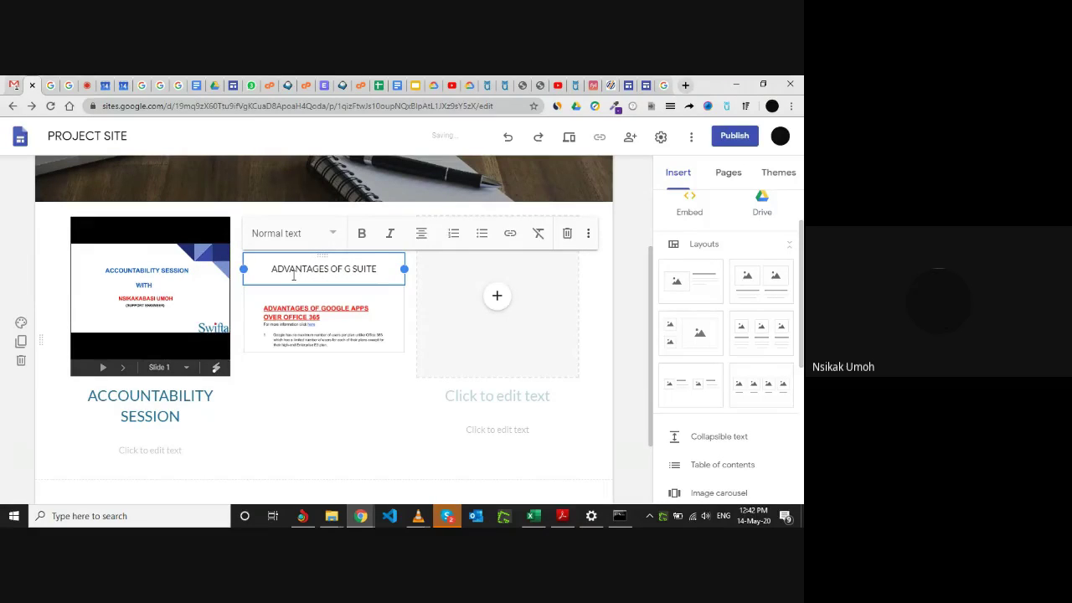
Drag the embedded advantages document's bottom edge down to show more of its list.
click(335, 318)
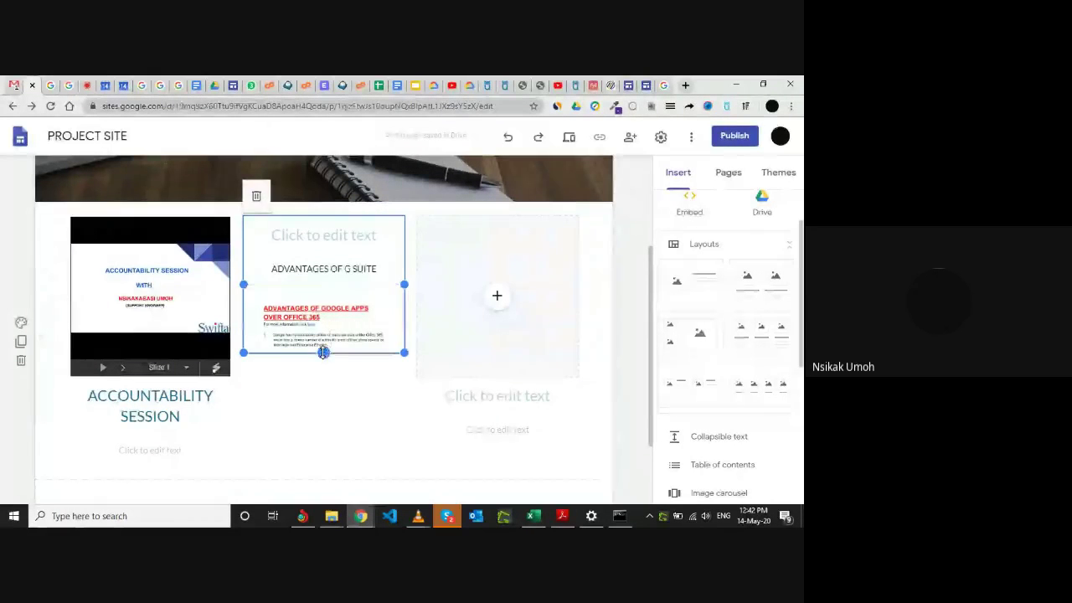
drag(323, 352, 322, 432)
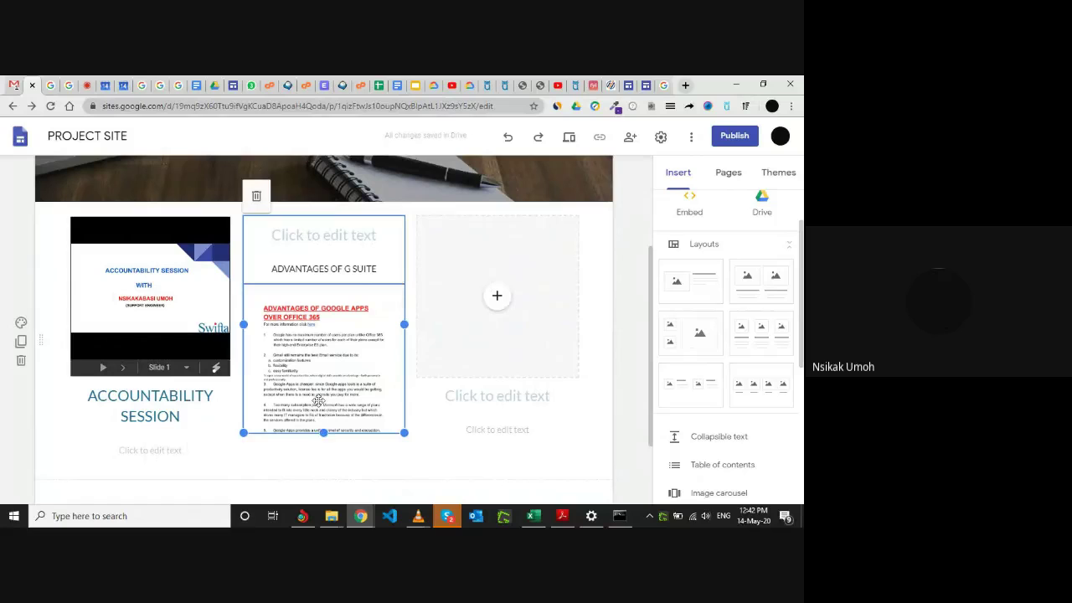
click(620, 243)
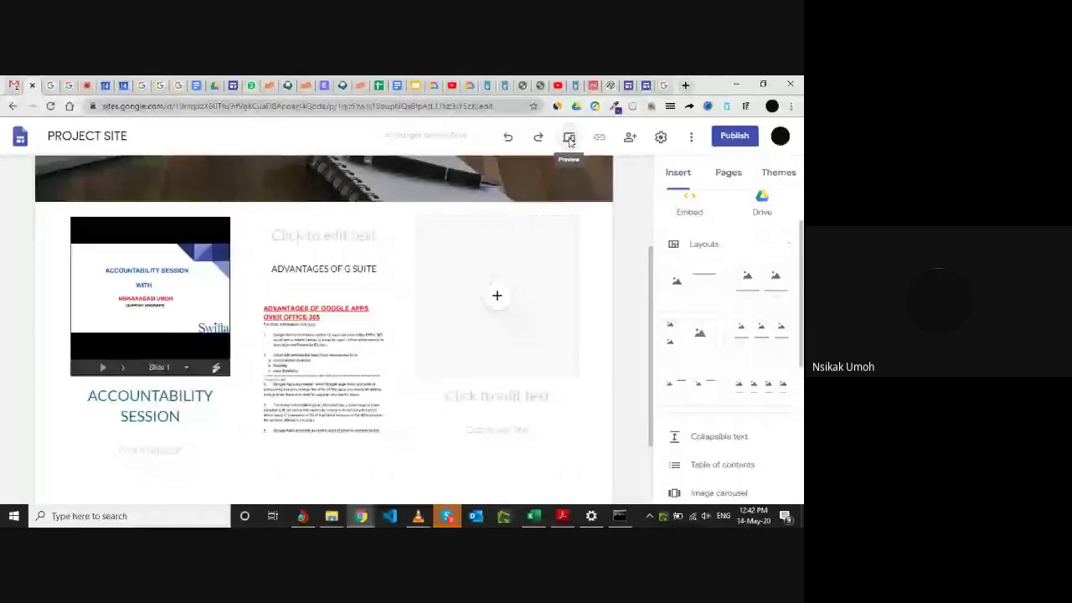
Preview the site at tablet width, then at phone width.
click(569, 138)
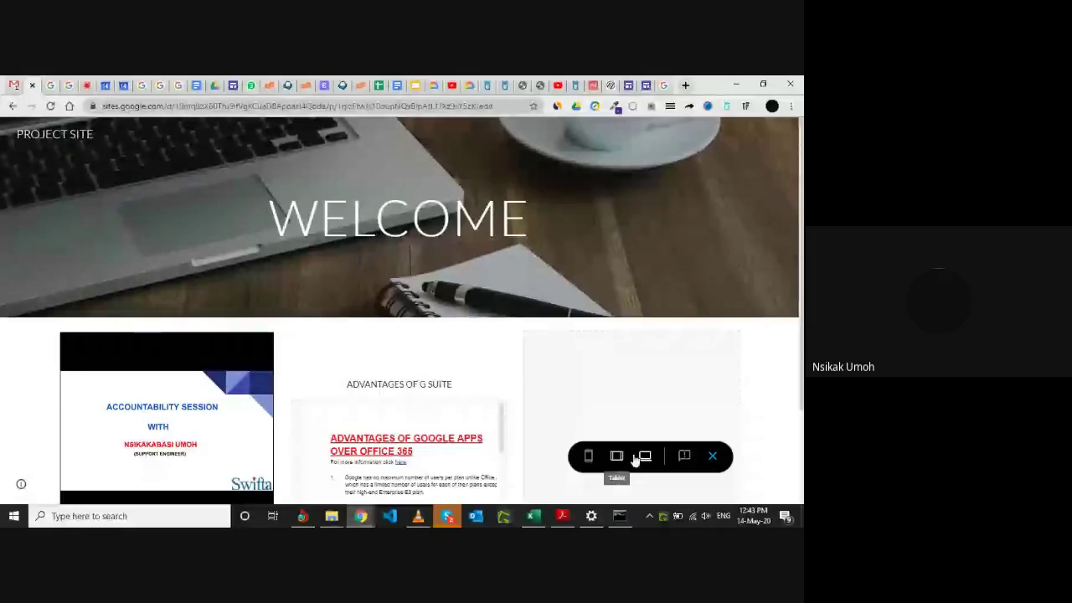
click(617, 457)
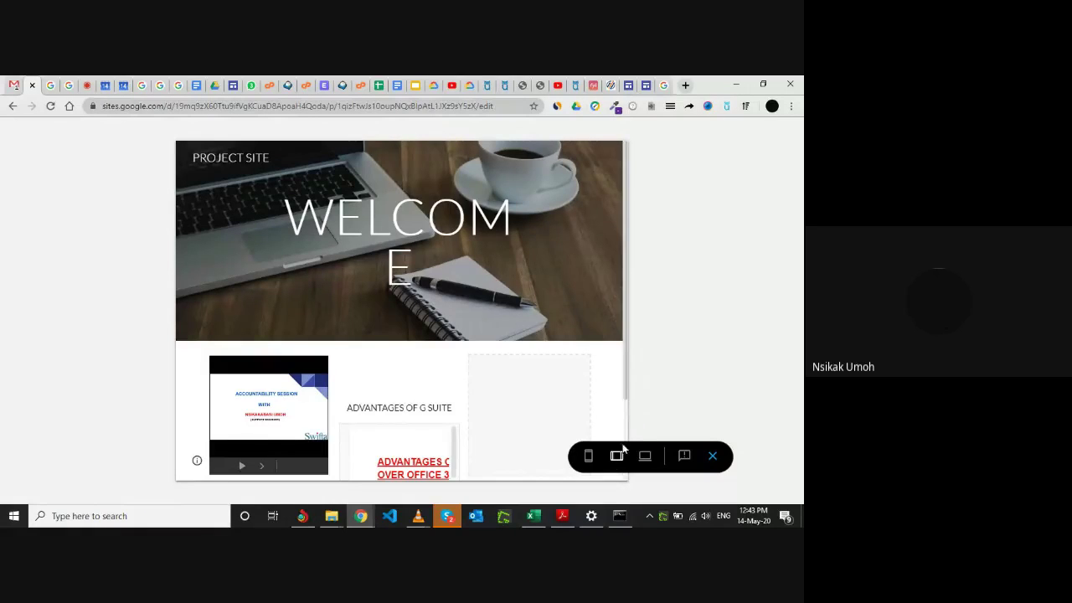
click(589, 457)
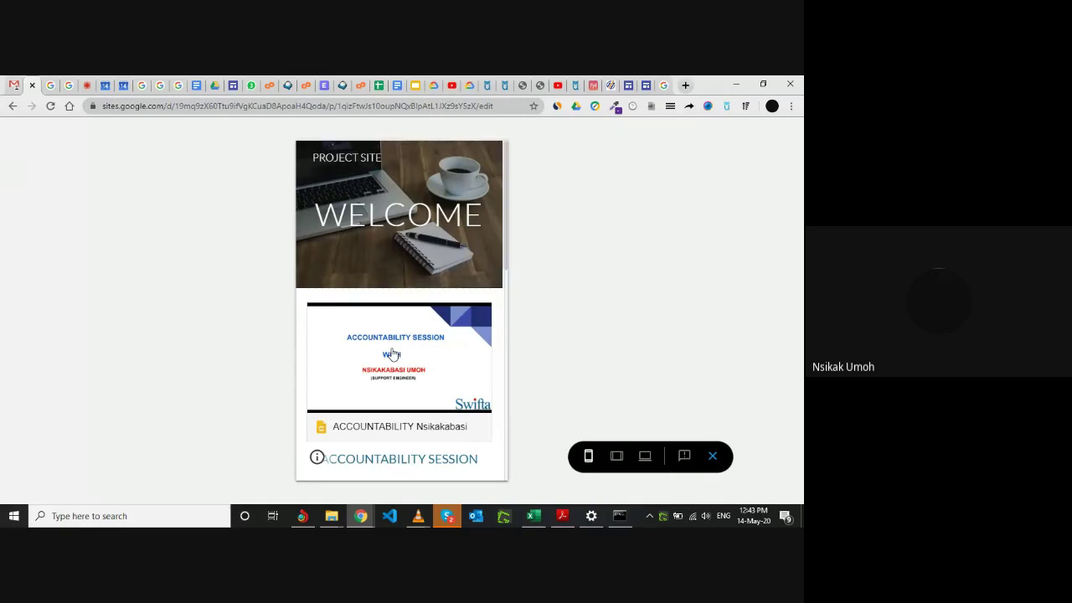
scroll(392, 354, down, 3)
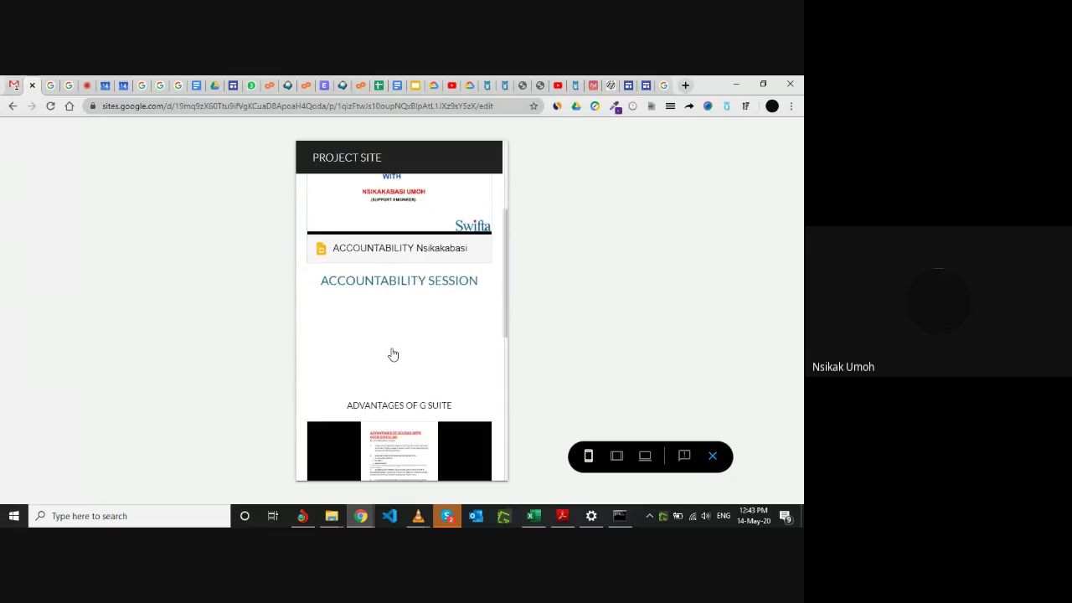
scroll(393, 354, down, 5)
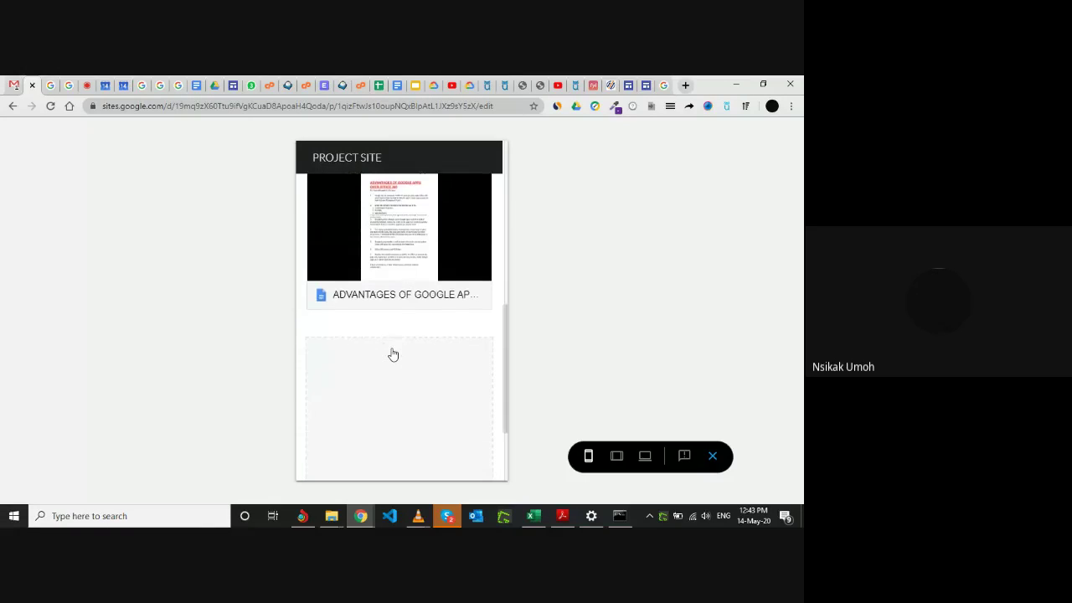
scroll(393, 354, up, 5)
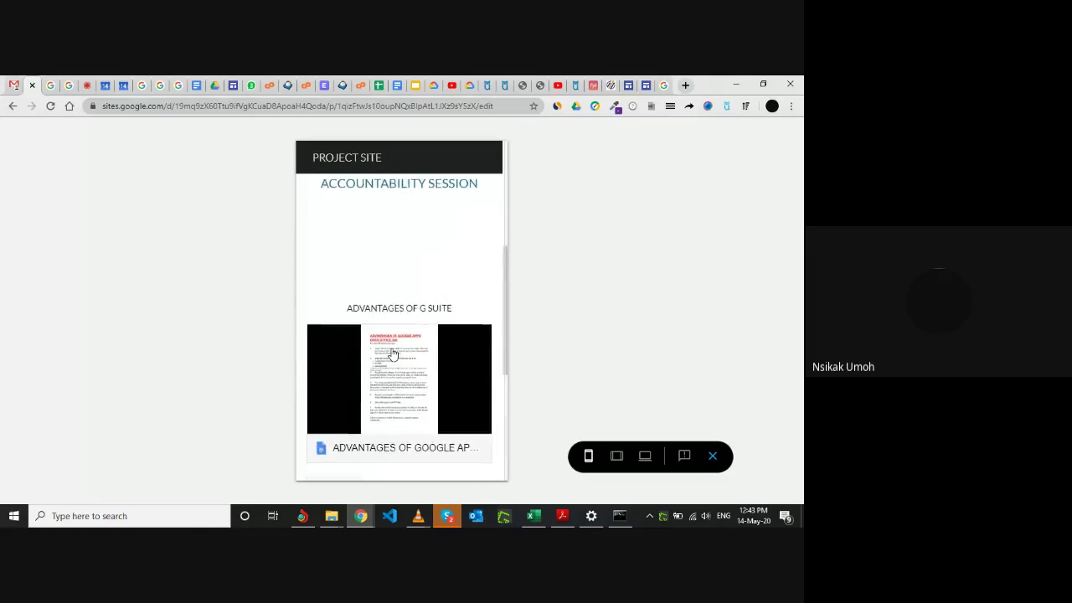
scroll(393, 354, up, 3)
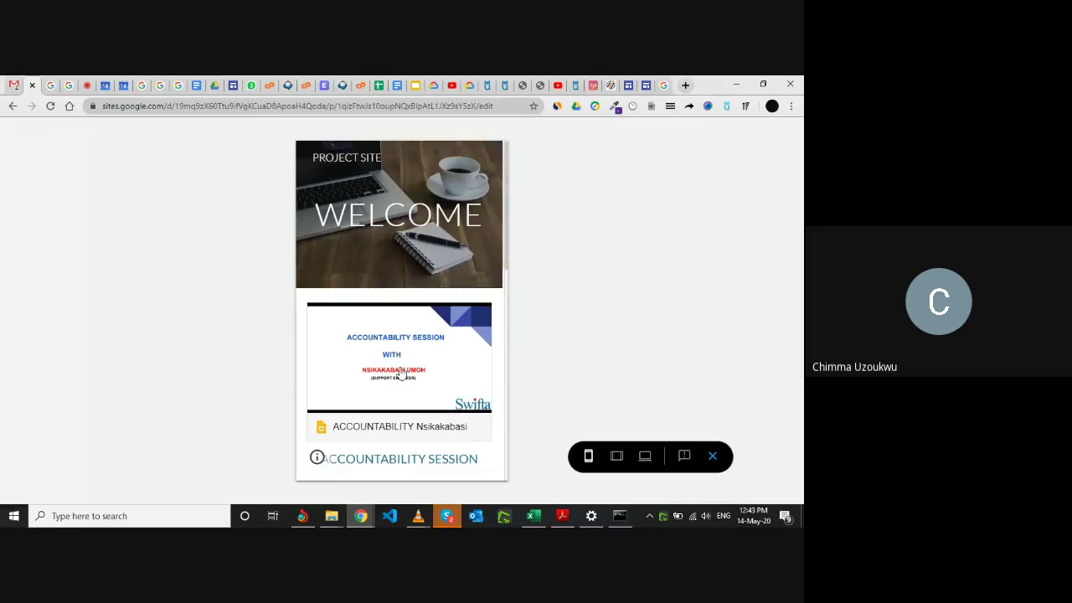
scroll(406, 394, down, 5)
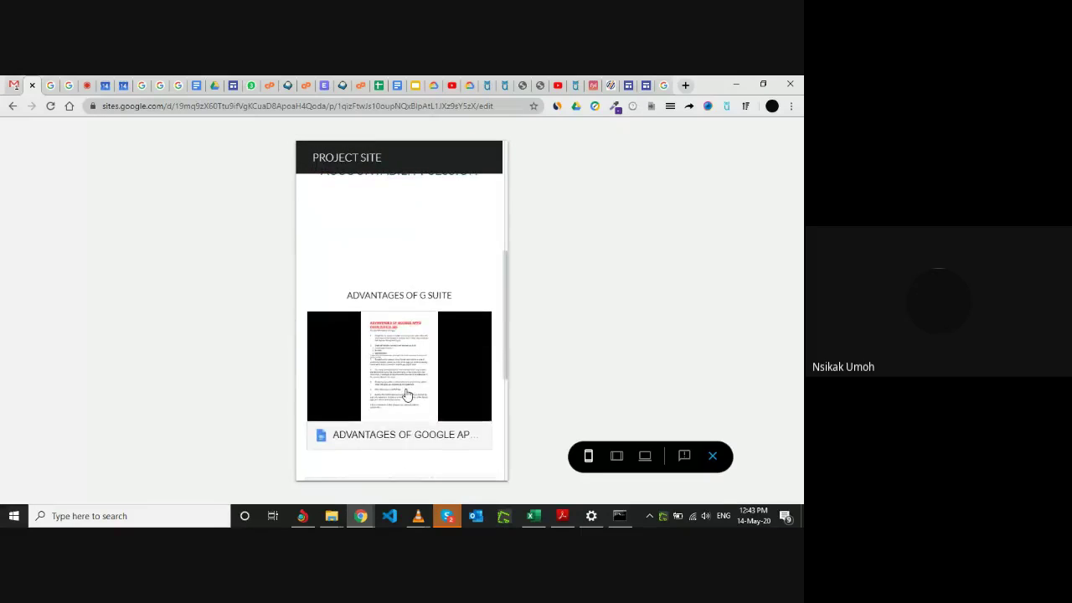
scroll(406, 395, down, 3)
scroll(406, 395, up, 5)
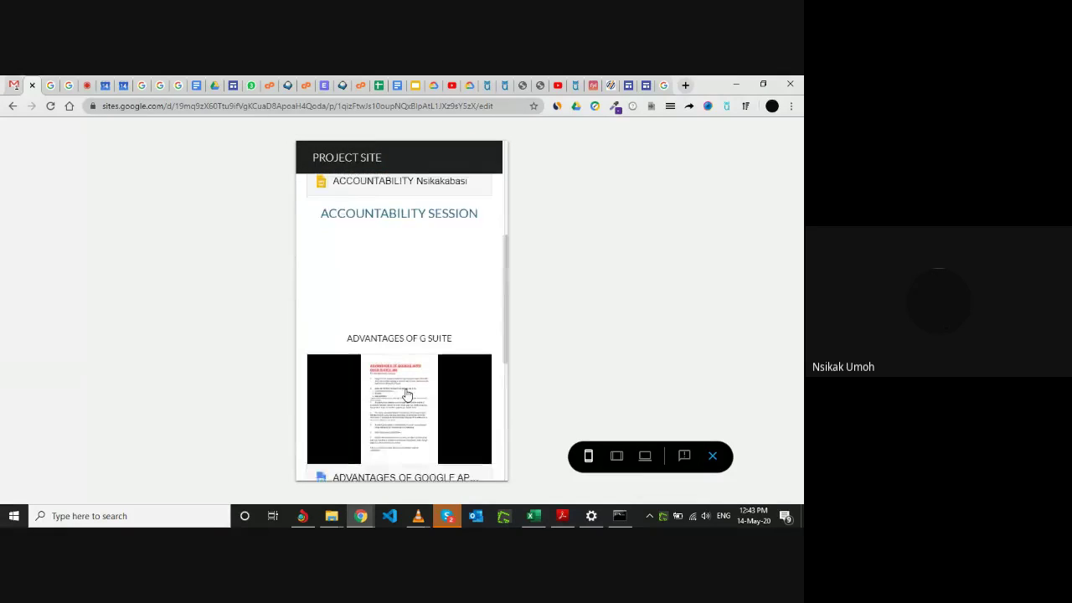
scroll(406, 394, up, 2)
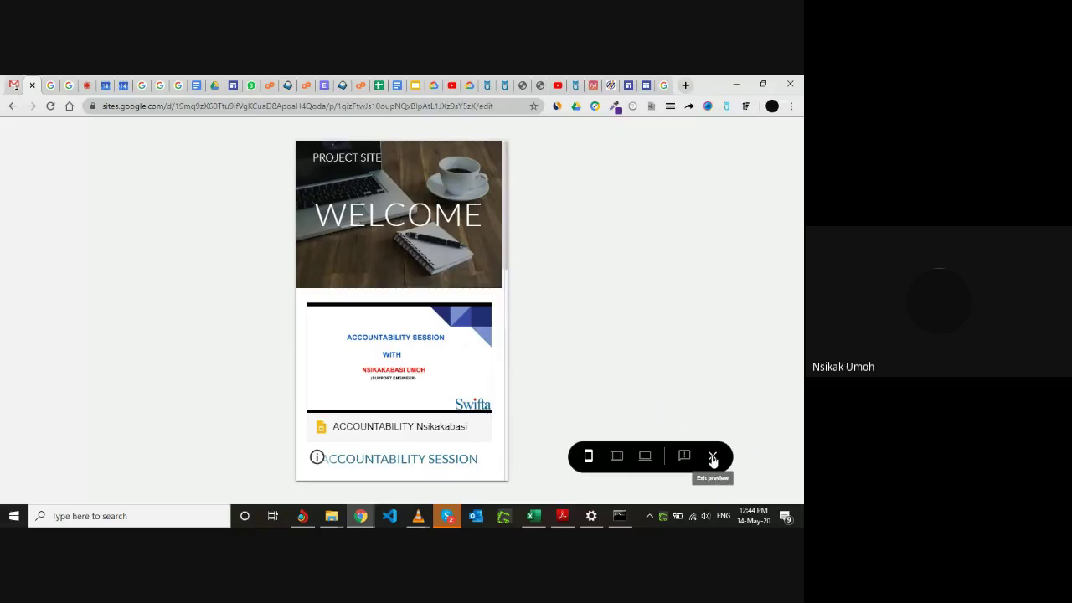
Exit the preview, then add and delete an empty text box in the lower section.
click(713, 457)
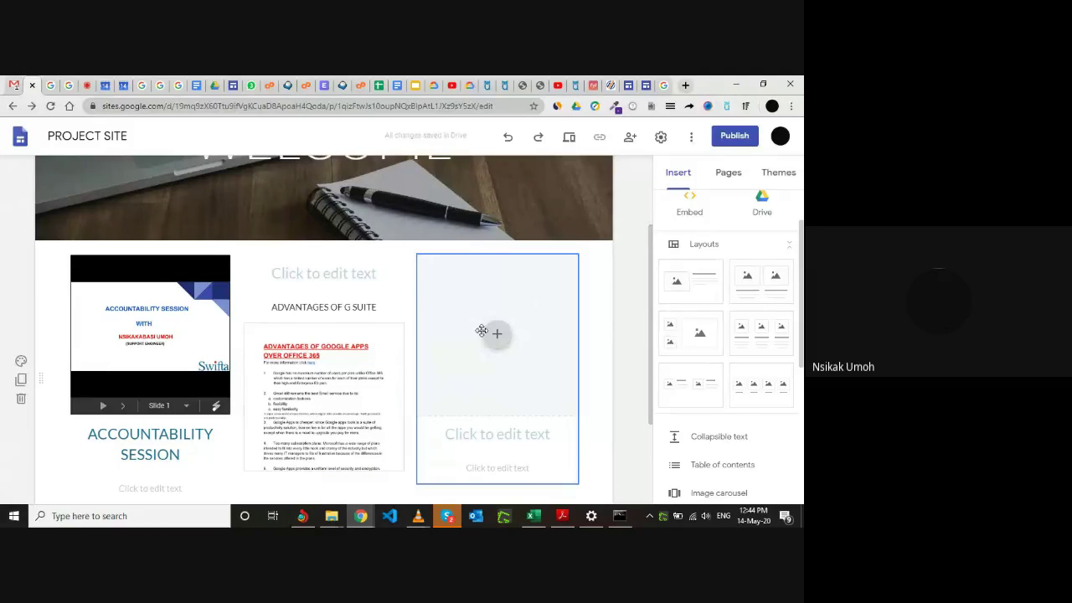
scroll(482, 331, down, 3)
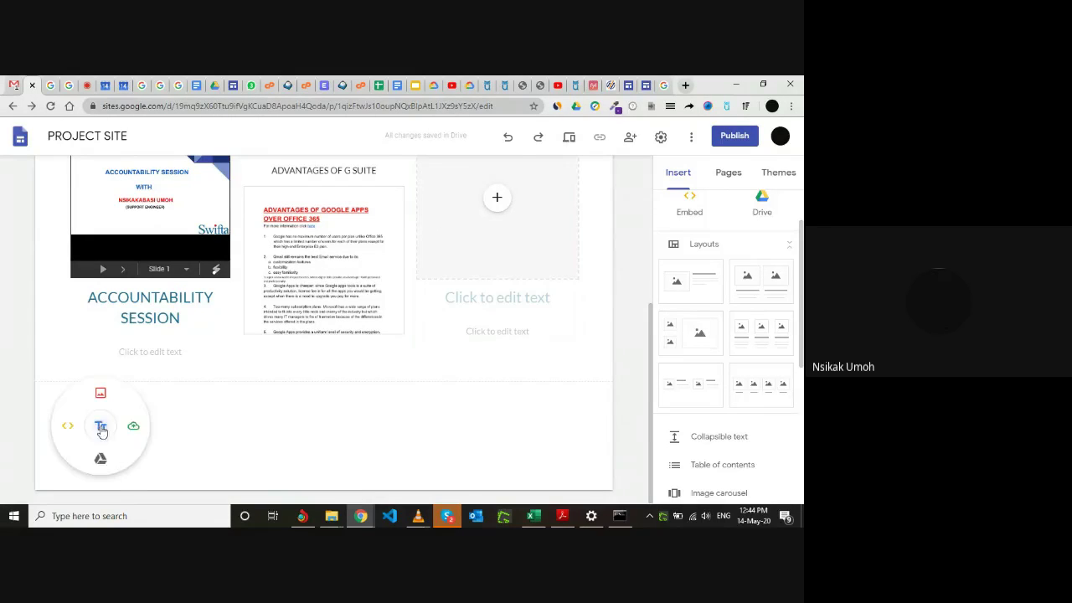
double_click(101, 431)
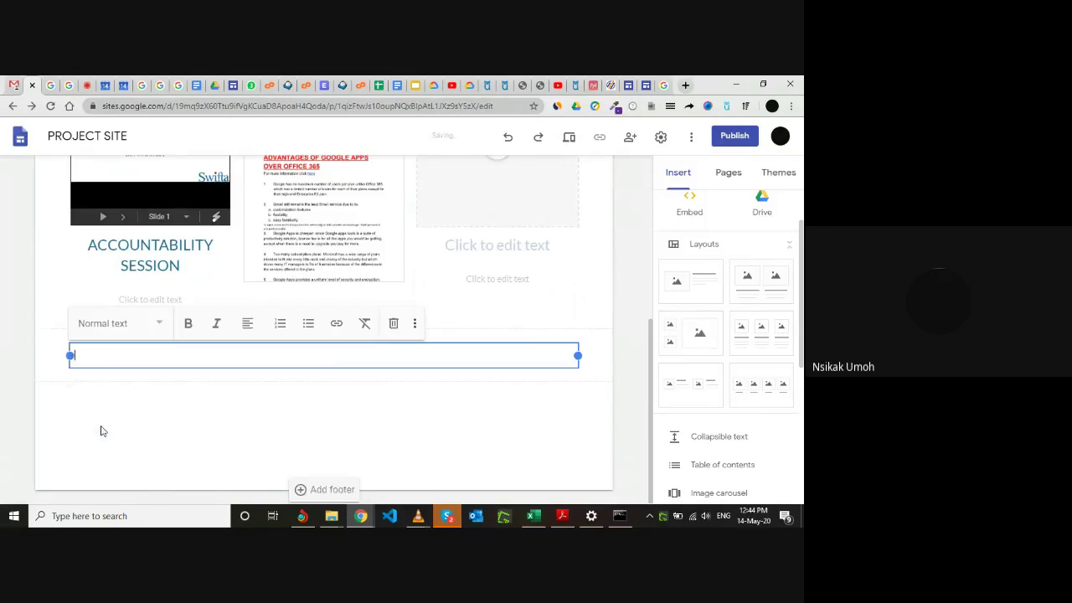
click(394, 323)
Bring up and dismiss the insert choices in the empty section, leaving the page unchanged.
double_click(84, 483)
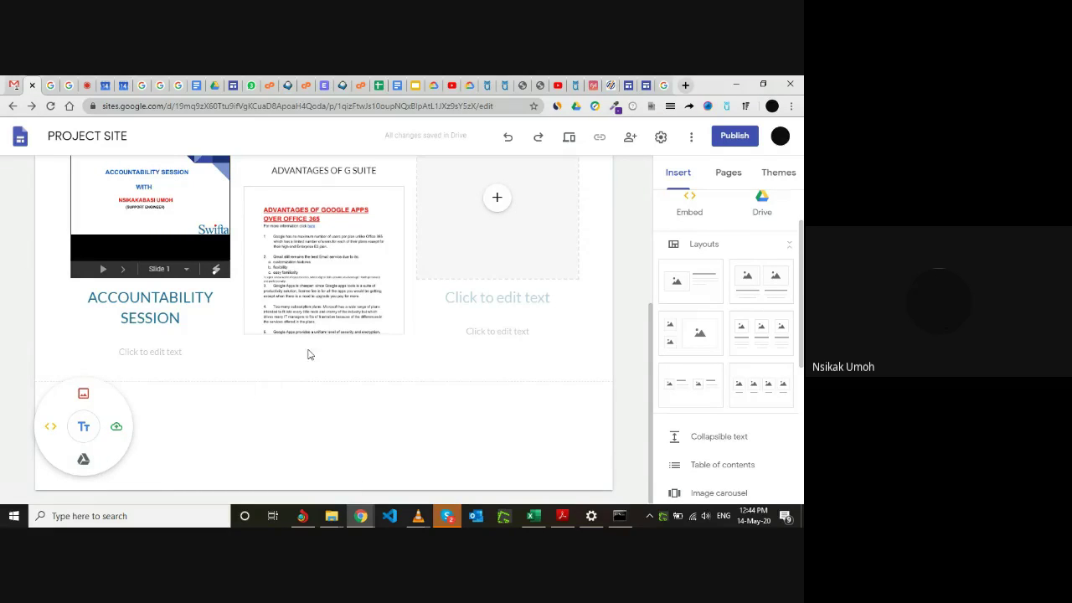
click(339, 405)
scroll(340, 404, up, 1)
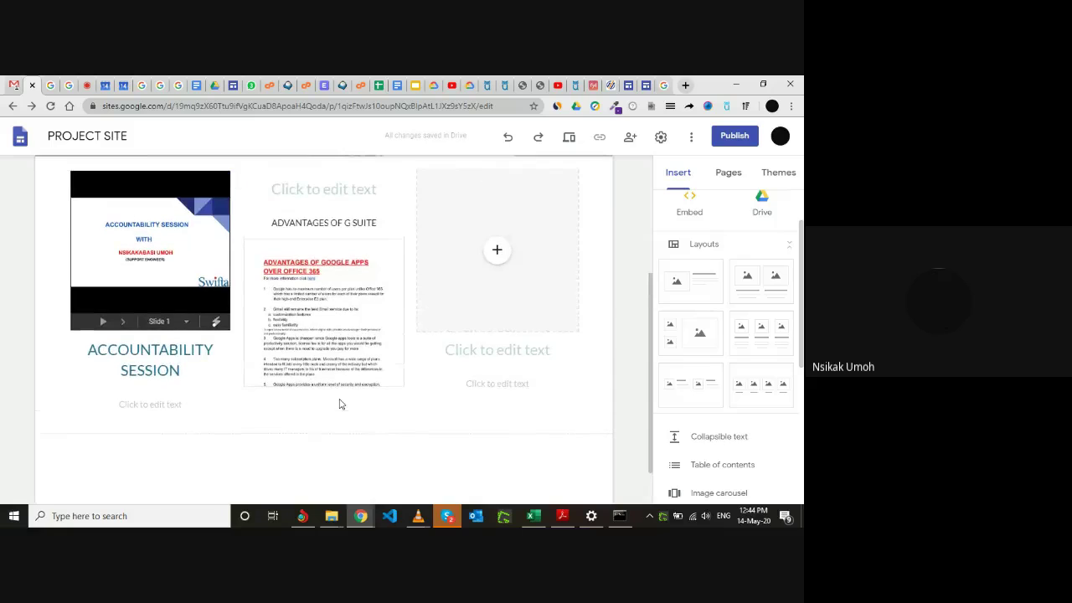
scroll(339, 404, up, 4)
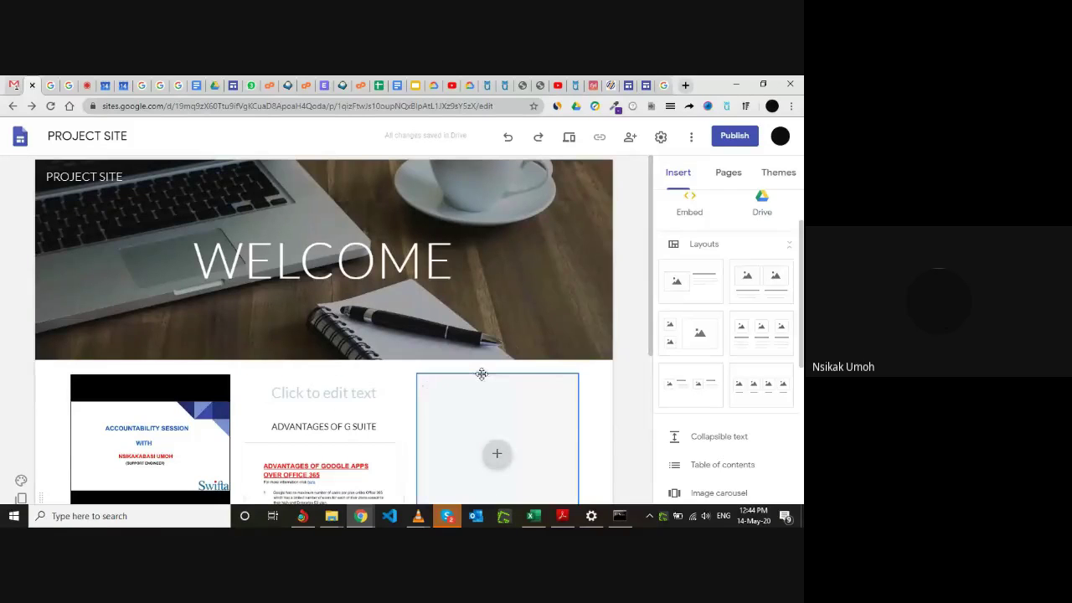
scroll(604, 372, down, 2)
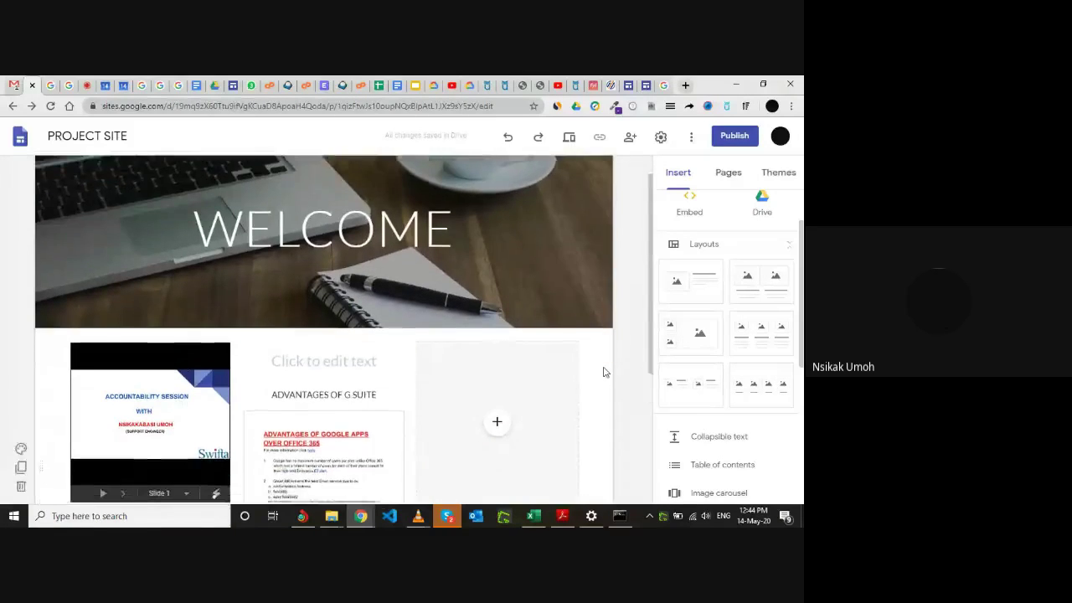
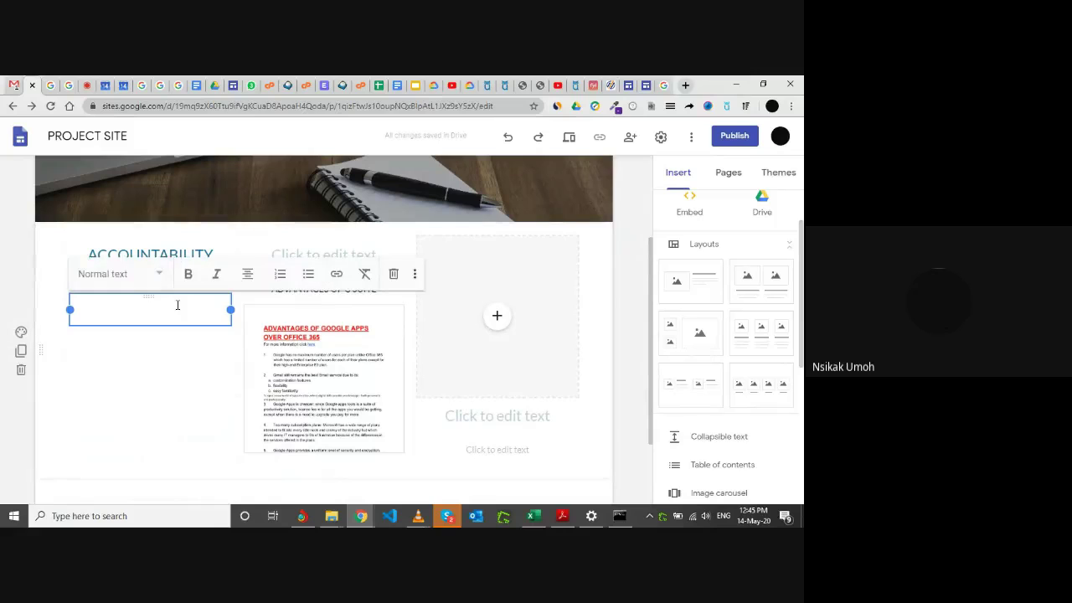
Delete the empty text box under ACCOUNTABILITY SESSION and bring up the insert wheel in that gap.
click(143, 361)
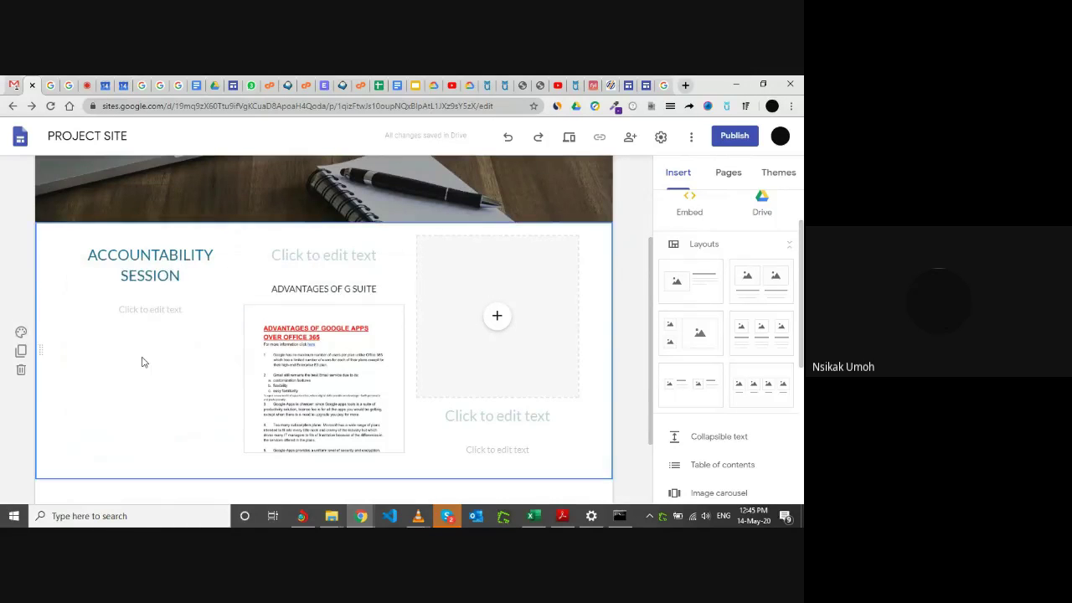
double_click(130, 362)
click(132, 358)
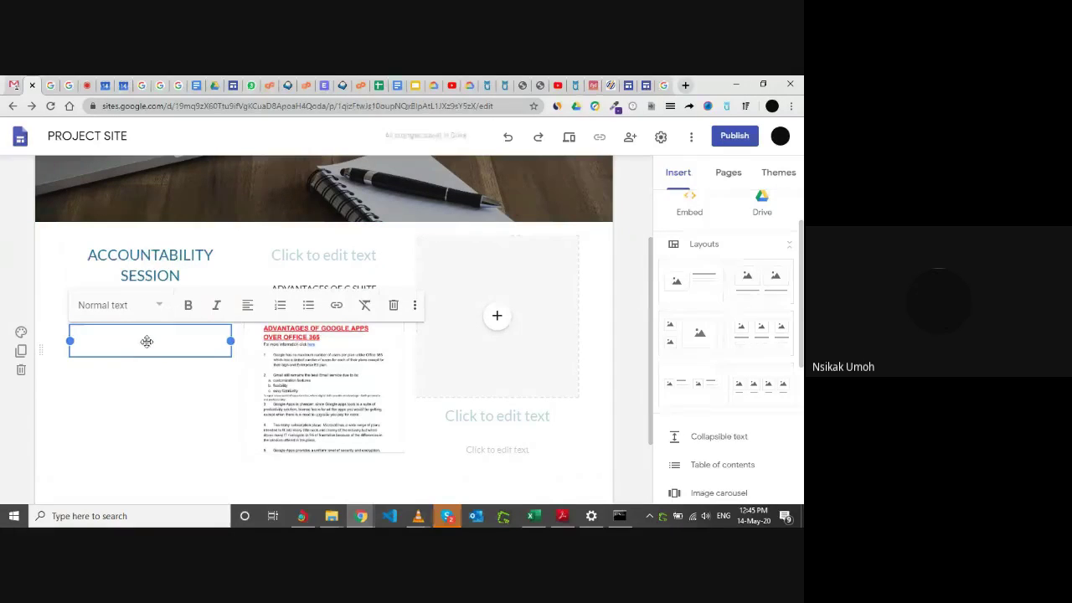
click(393, 305)
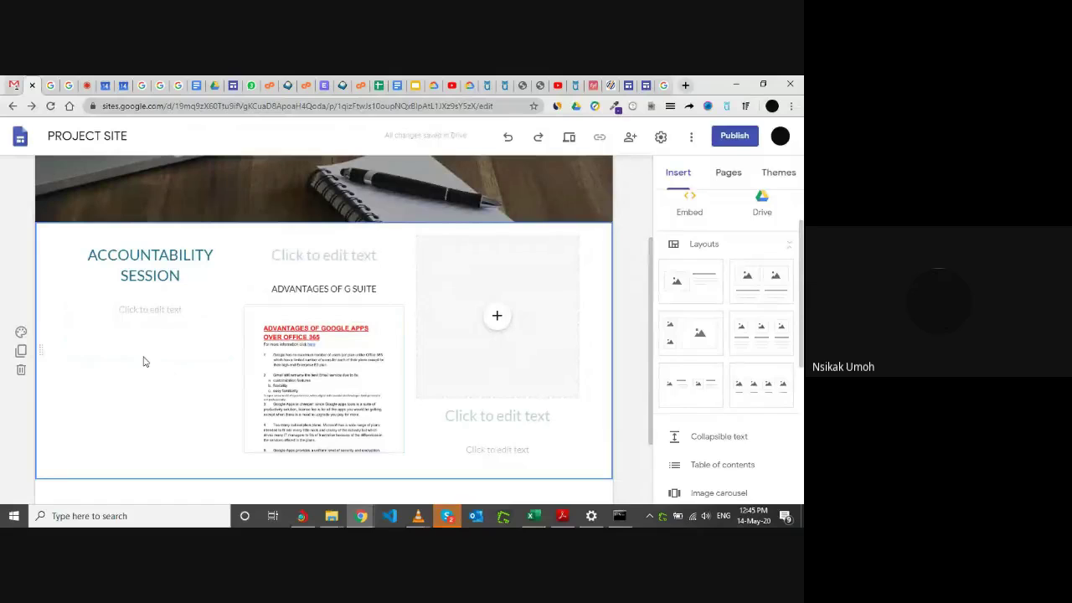
double_click(143, 362)
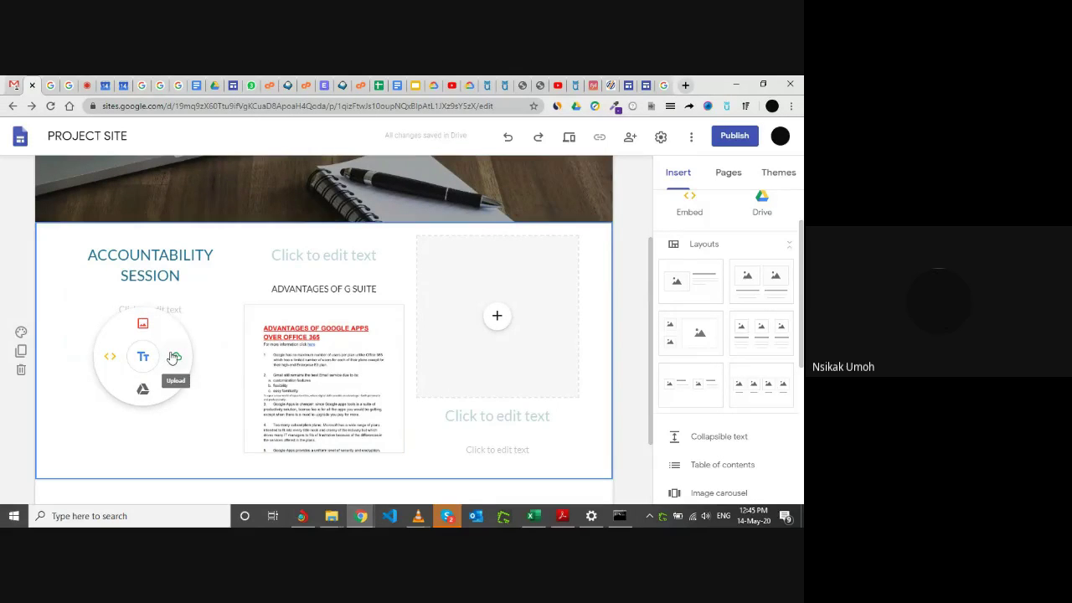
Start an image upload and browse into the Pictures folder.
click(173, 357)
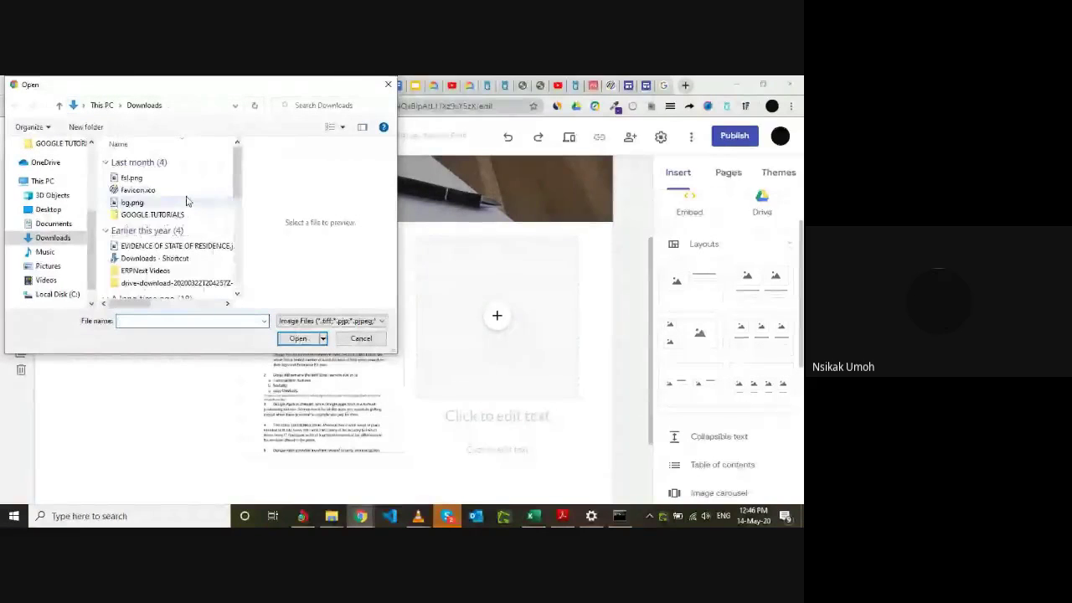
click(48, 265)
scroll(163, 250, down, 5)
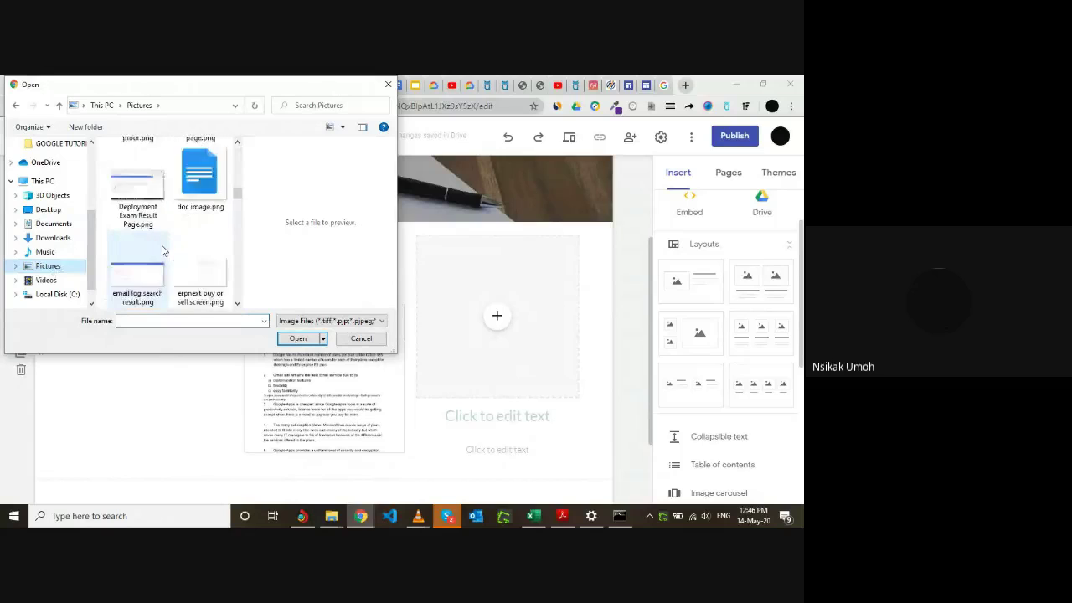
scroll(163, 250, down, 1)
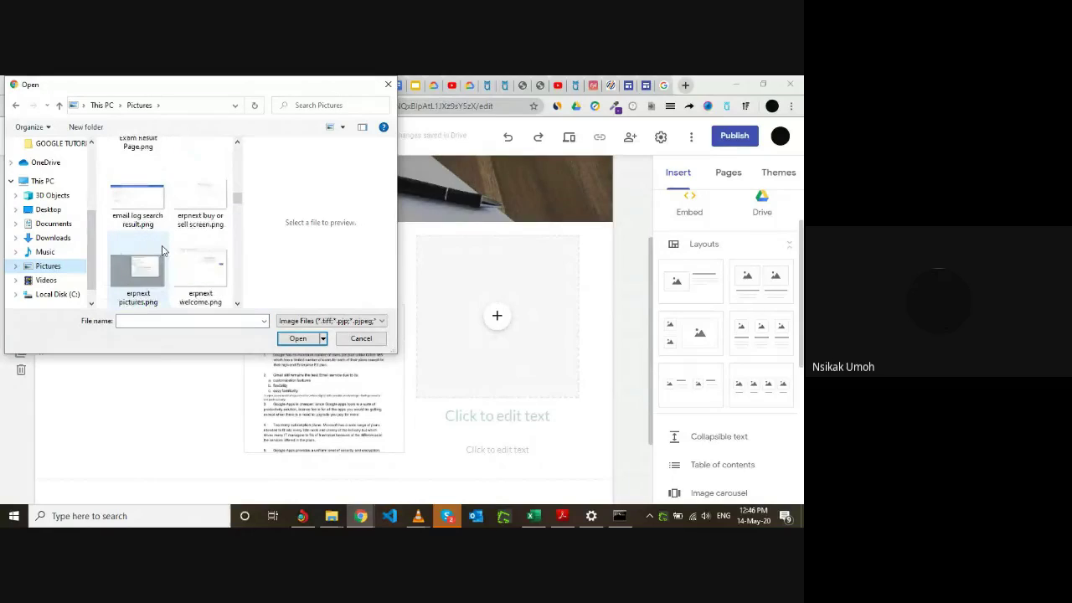
click(237, 306)
click(237, 306)
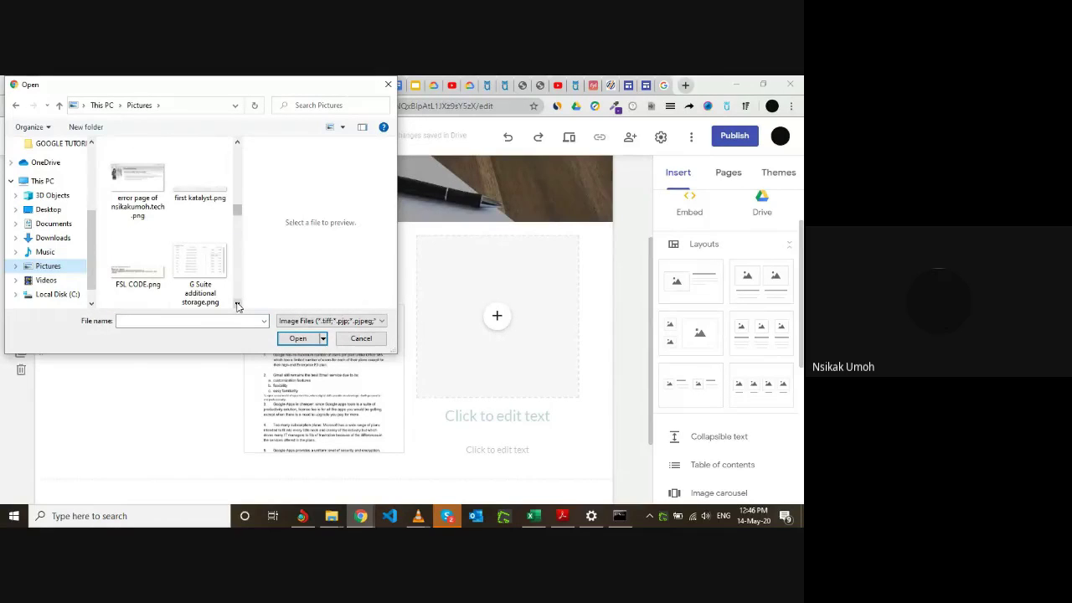
click(237, 306)
click(237, 305)
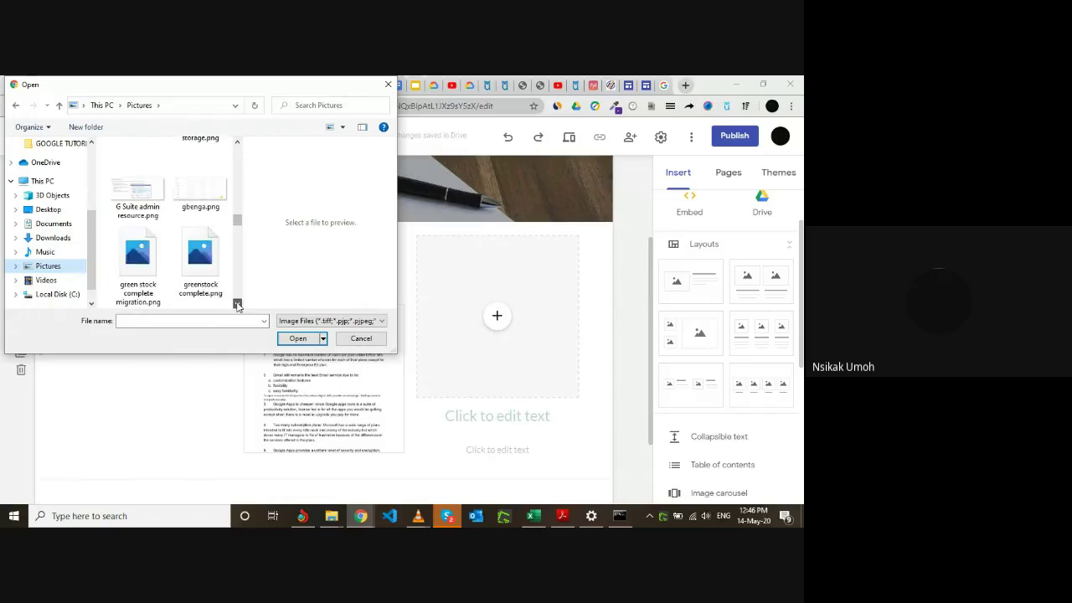
click(237, 306)
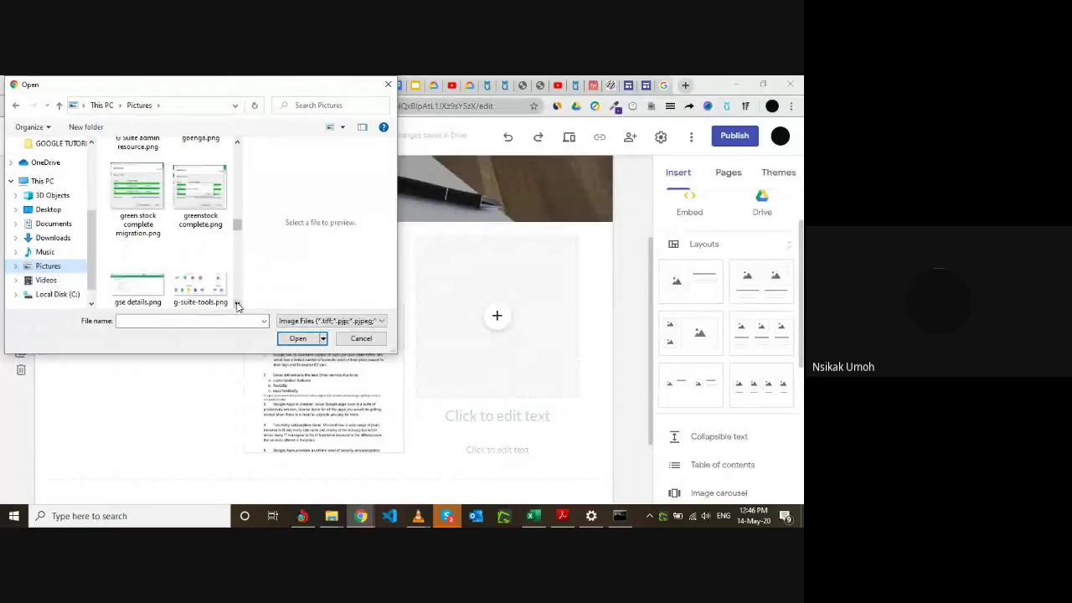
Pick the lasuth 4.jpg classroom photo and insert it under the heading.
click(132, 183)
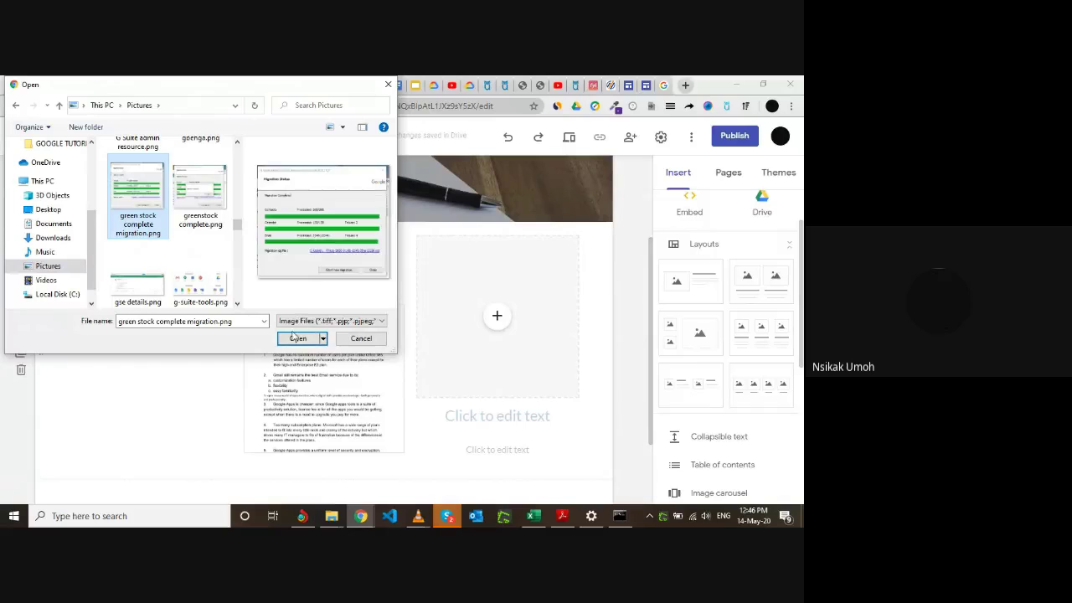
click(236, 303)
click(236, 303)
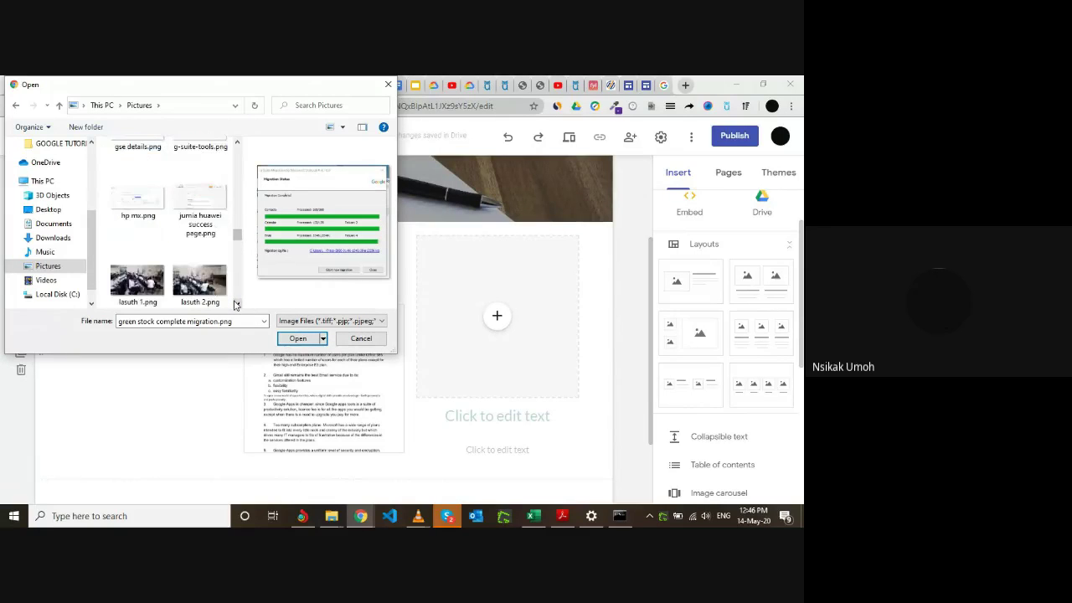
click(236, 303)
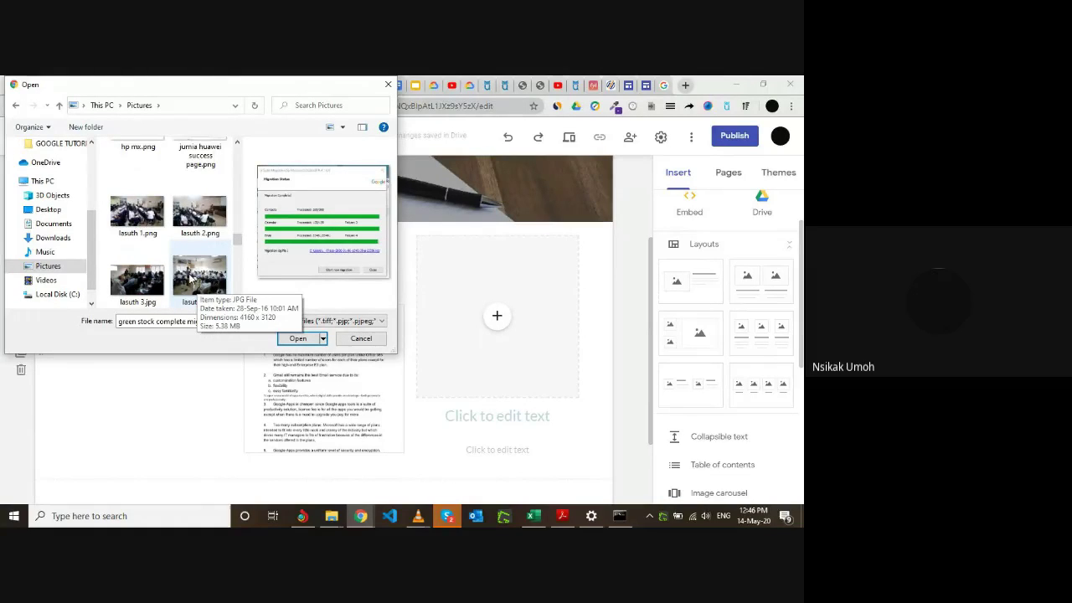
click(192, 279)
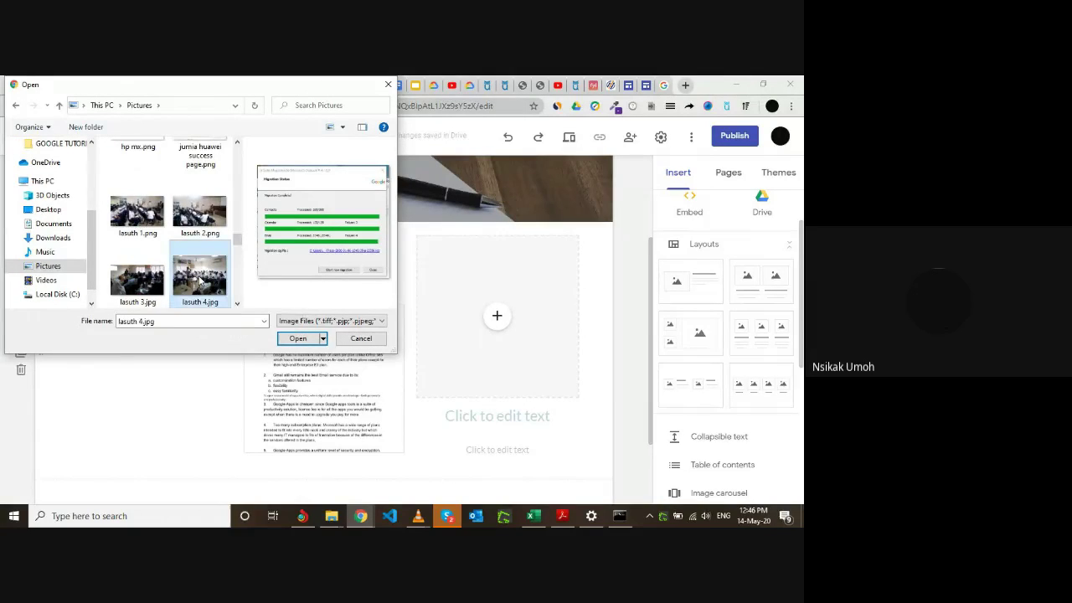
click(299, 339)
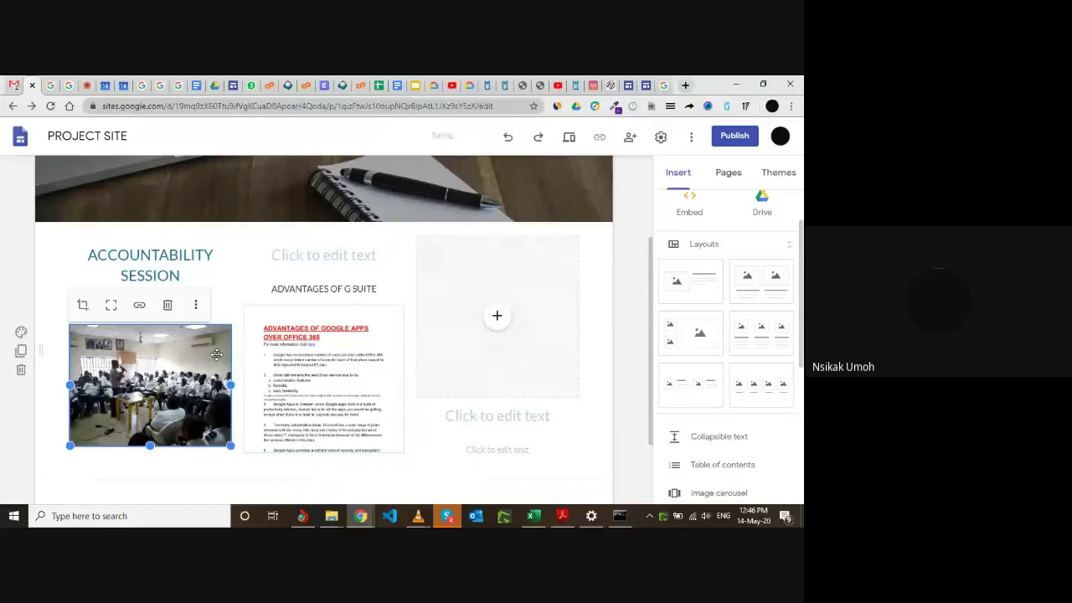
Change the heading text from ACCOUNTABILITY SESSION to TRAINING SESSION.
click(189, 272)
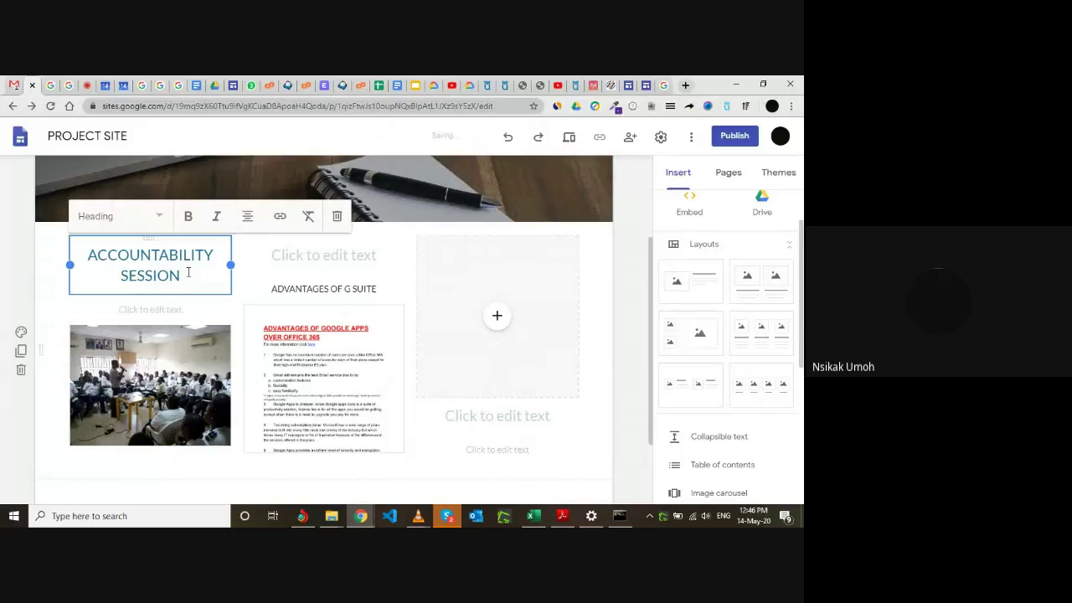
key(BackSpace)
key(BackSpace)
key(BackSpace)
key(BackSpace)
key(BackSpace)
key(BackSpace)
key(BackSpace)
key(BackSpace)
key(BackSpace)
key(BackSpace)
key(BackSpace)
key(BackSpace)
key(BackSpace)
key(BackSpace)
key(BackSpace)
key(BackSpace)
key(BackSpace)
key(BackSpace)
key(BackSpace)
key(BackSpace)
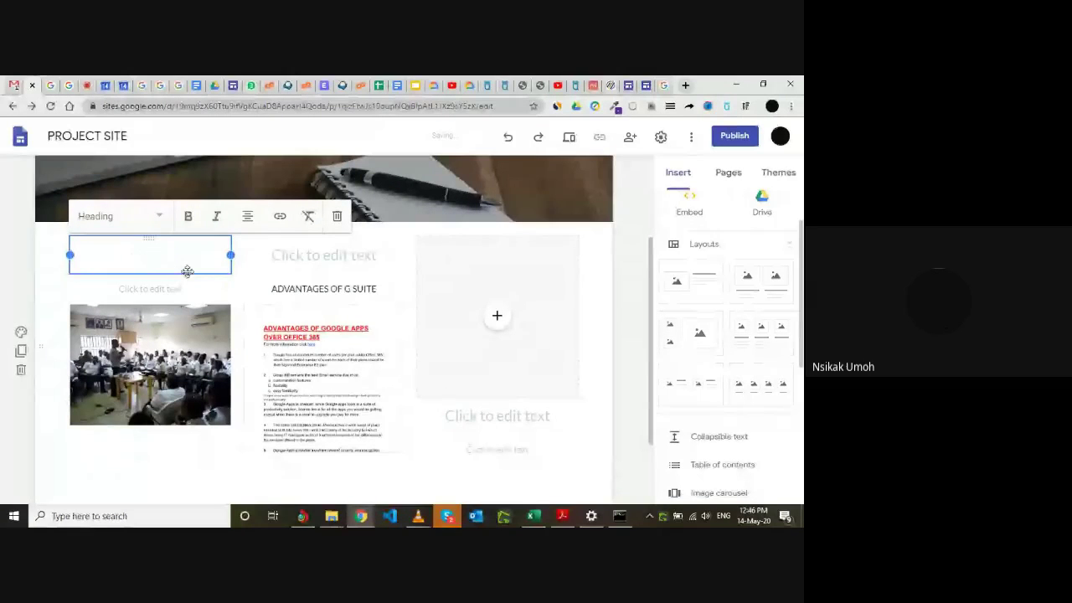
text(TRAINING)
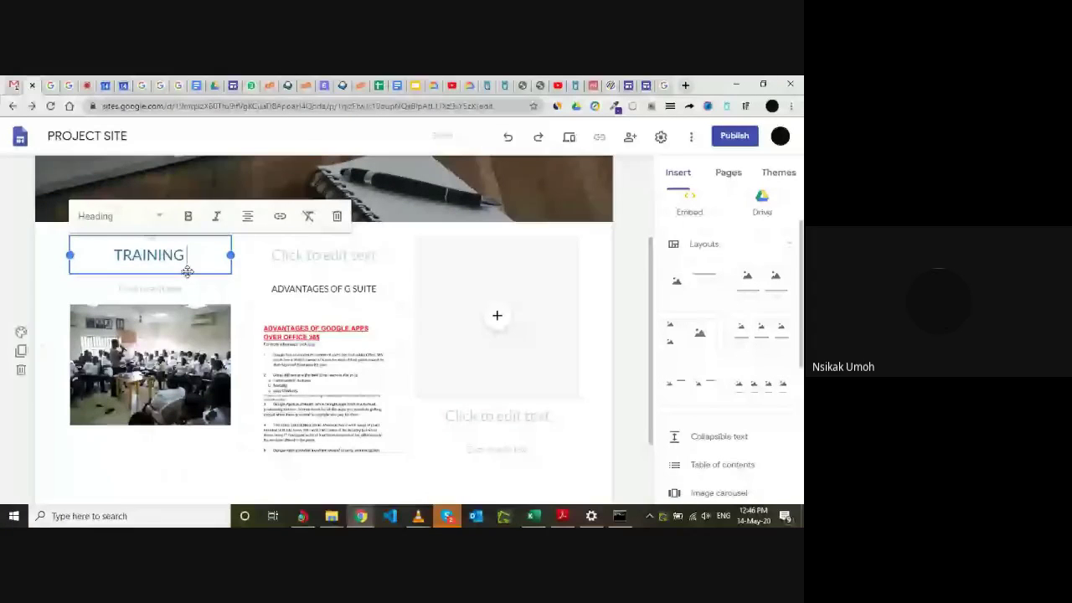
text( SESSION)
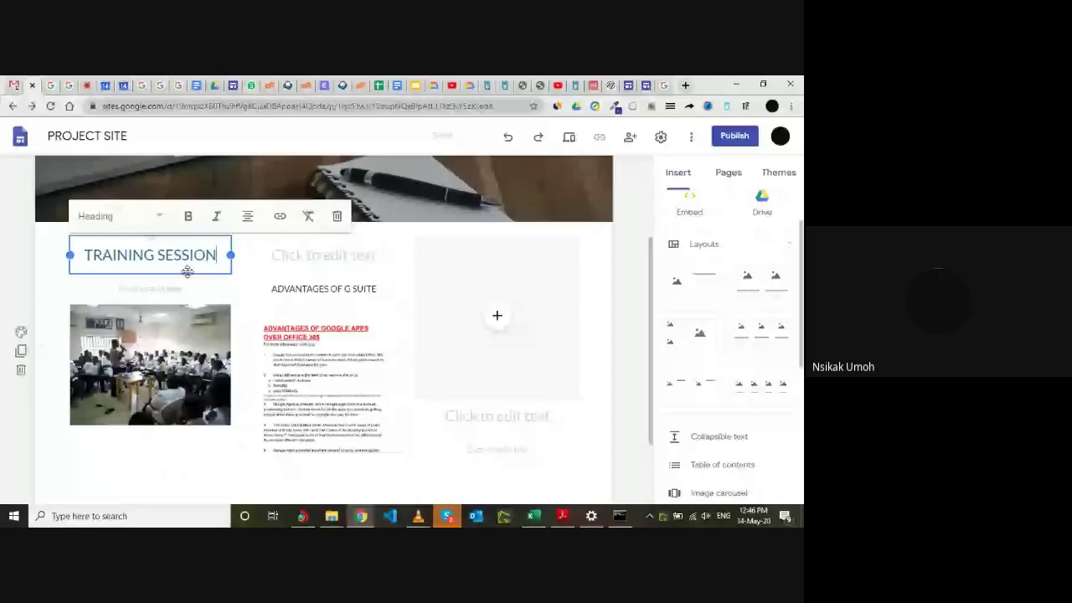
click(369, 333)
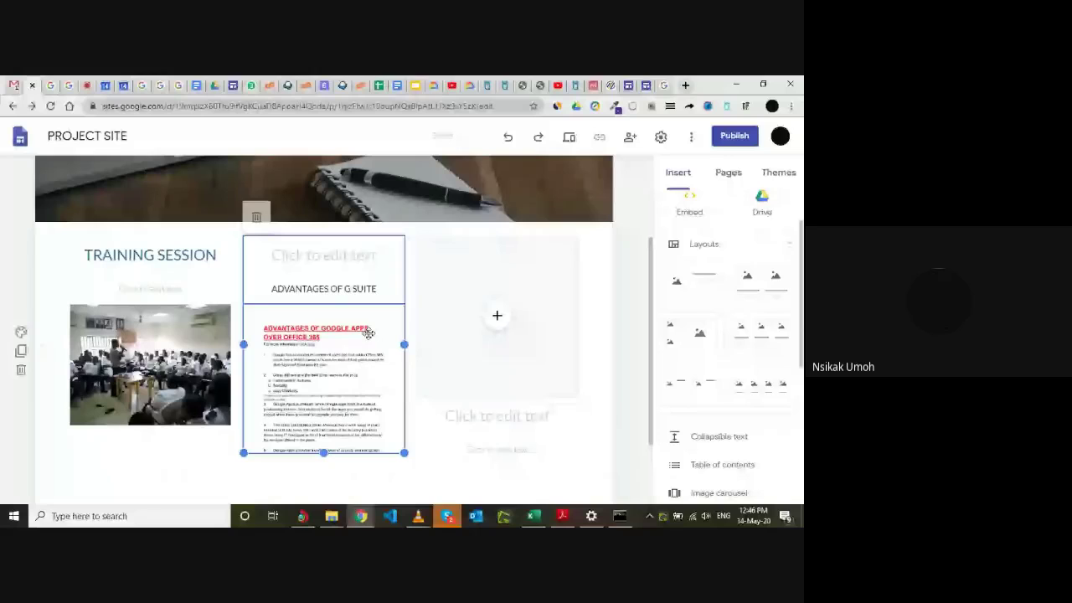
Replace the Advantages of Google Apps image with an uploaded WhatsApp image.
click(256, 216)
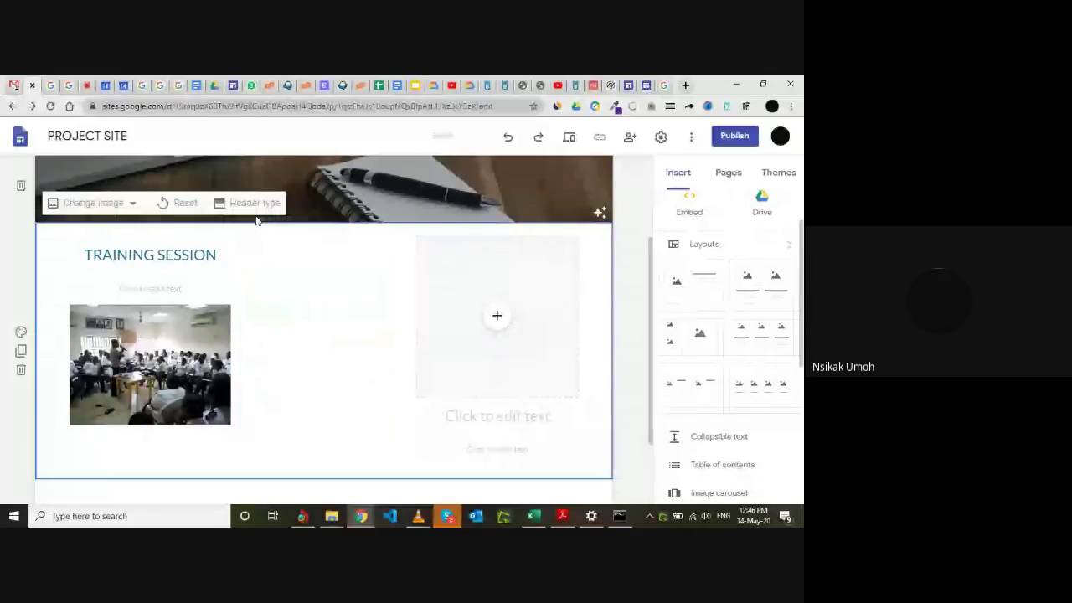
double_click(304, 327)
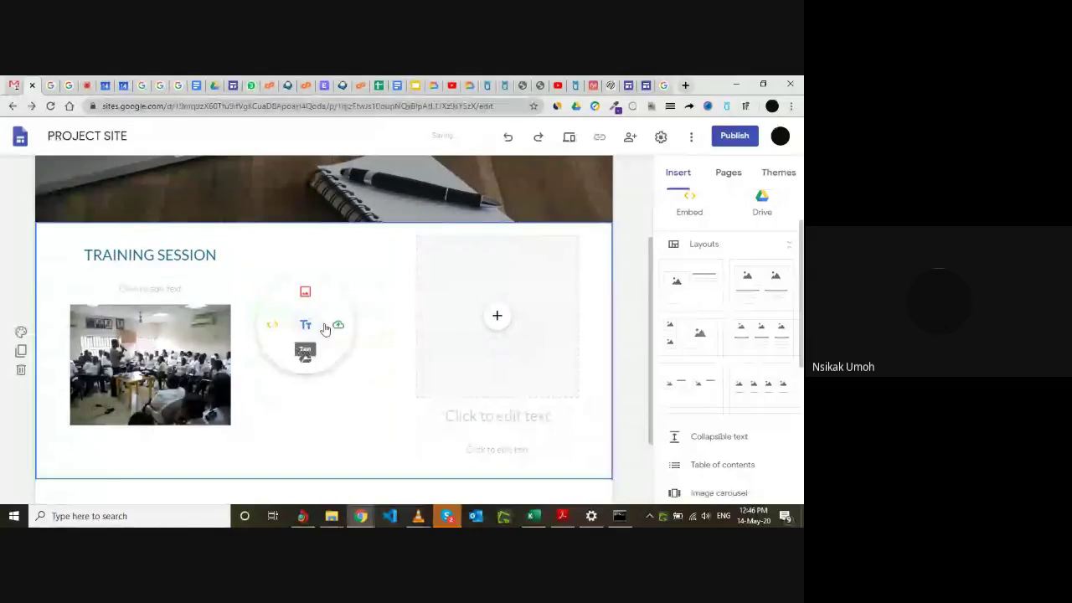
click(336, 327)
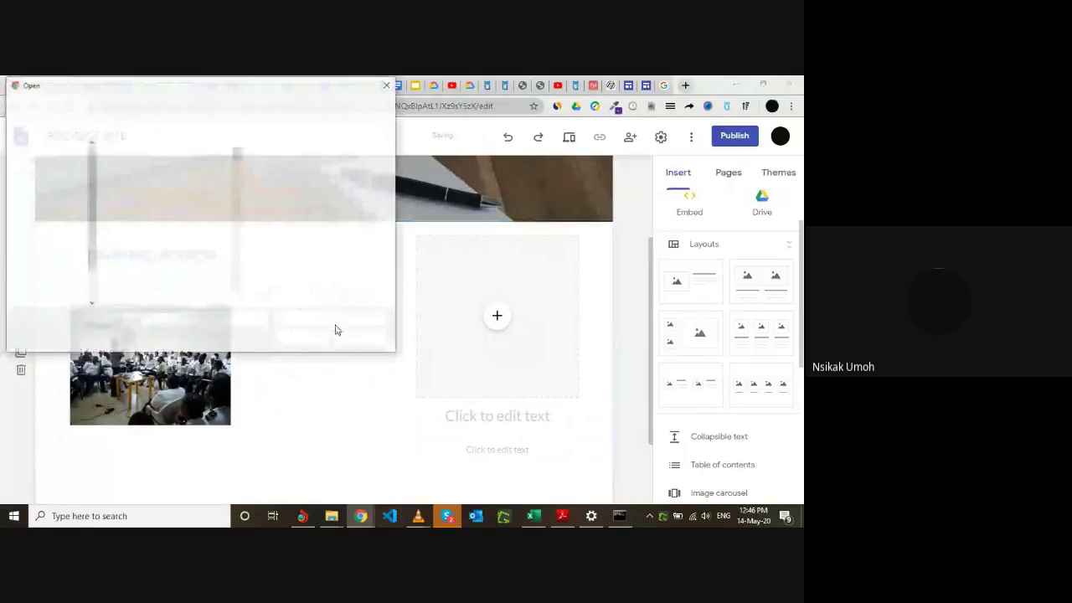
scroll(164, 239, down, 5)
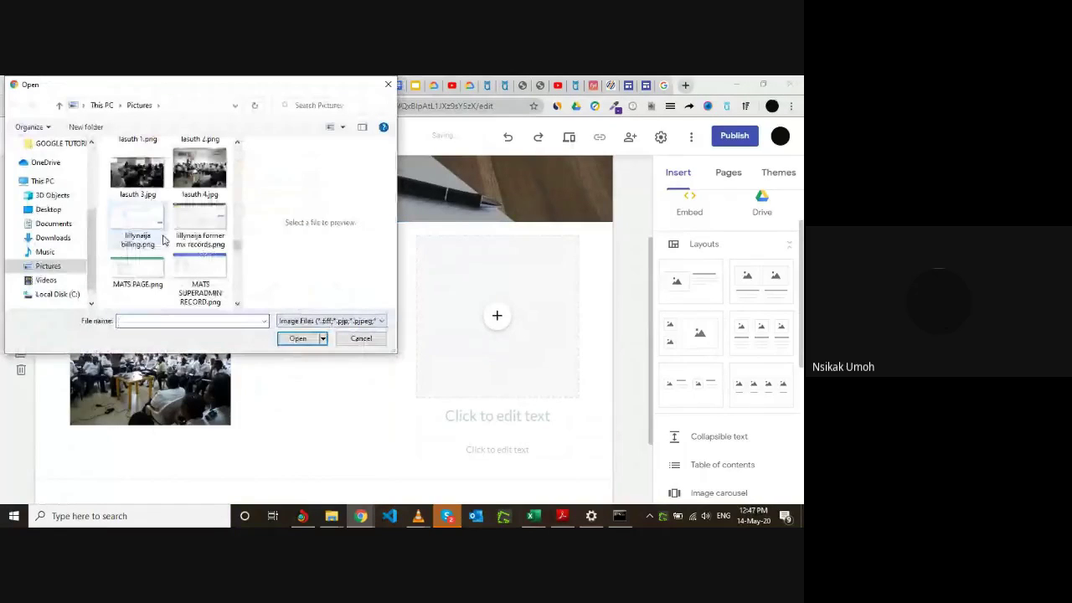
scroll(164, 239, down, 3)
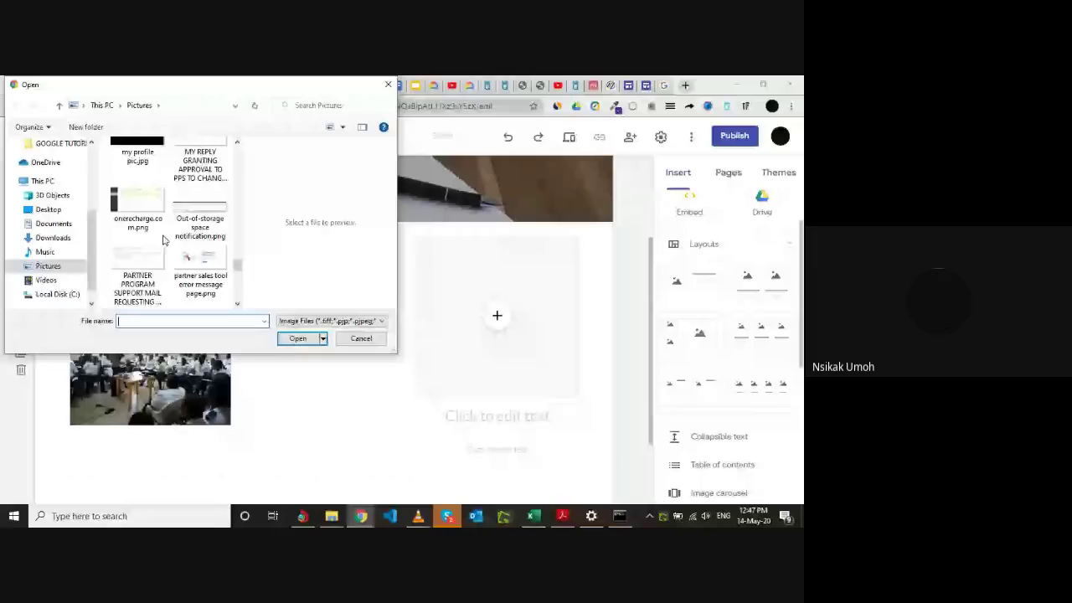
scroll(164, 239, down, 3)
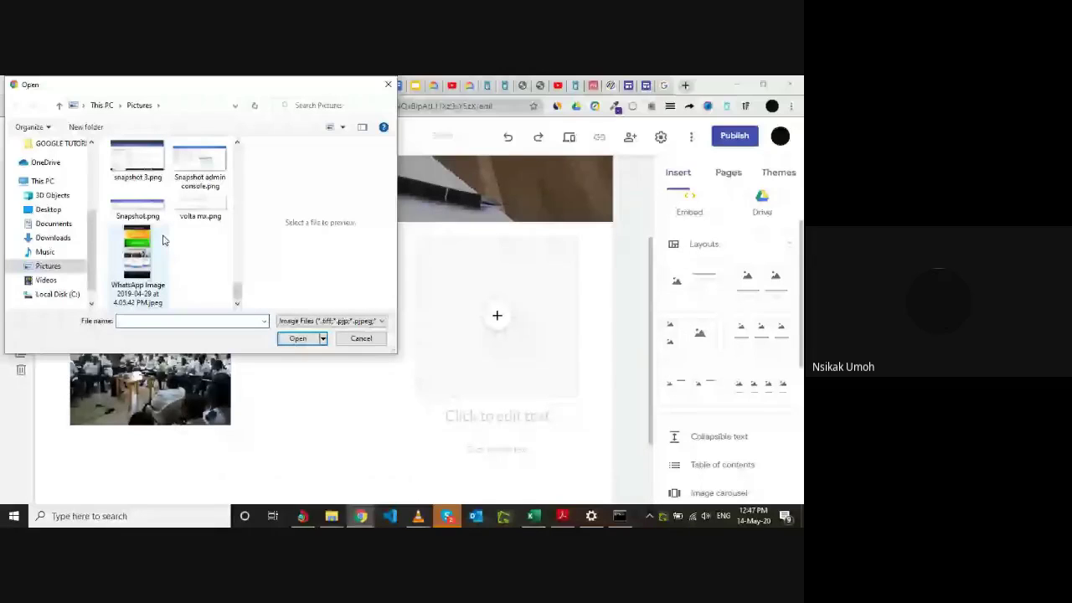
click(144, 256)
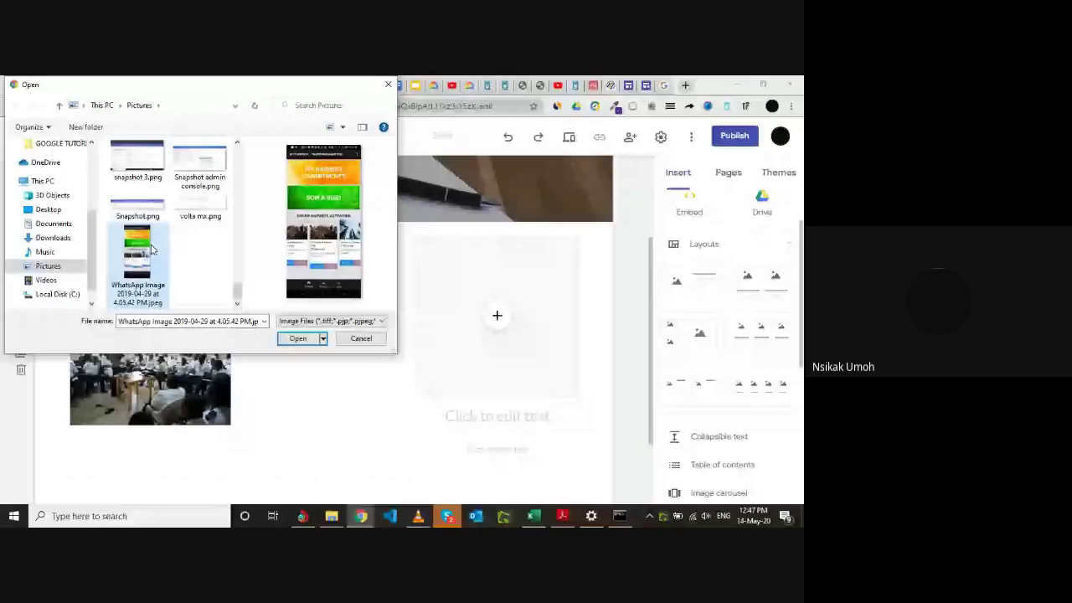
click(297, 339)
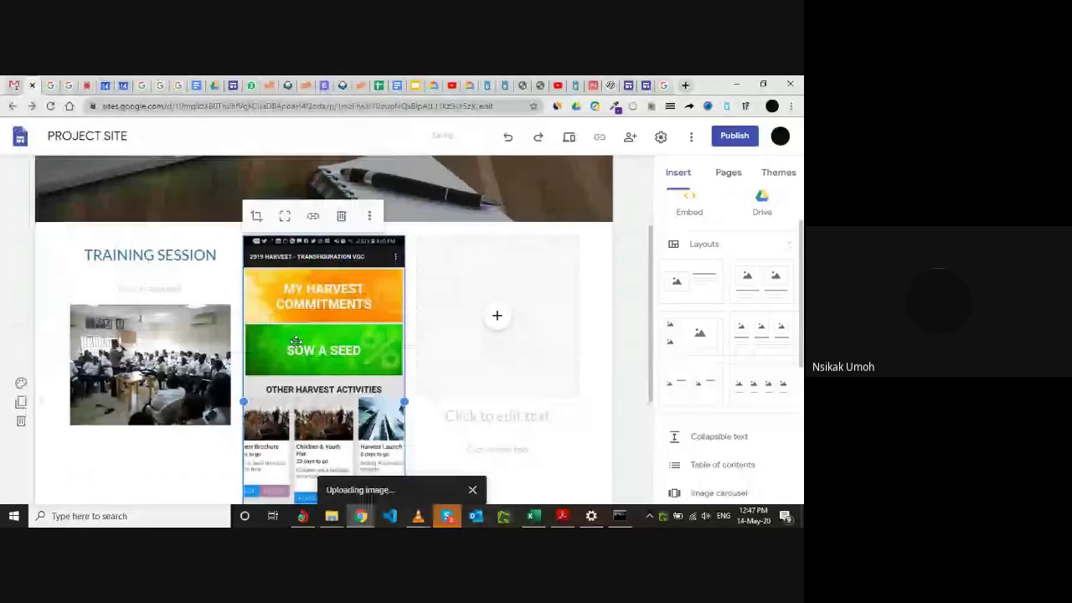
Shorten the new image and move the SOW A SEED image into the middle column.
scroll(296, 341, down, 1)
scroll(354, 343, down, 1)
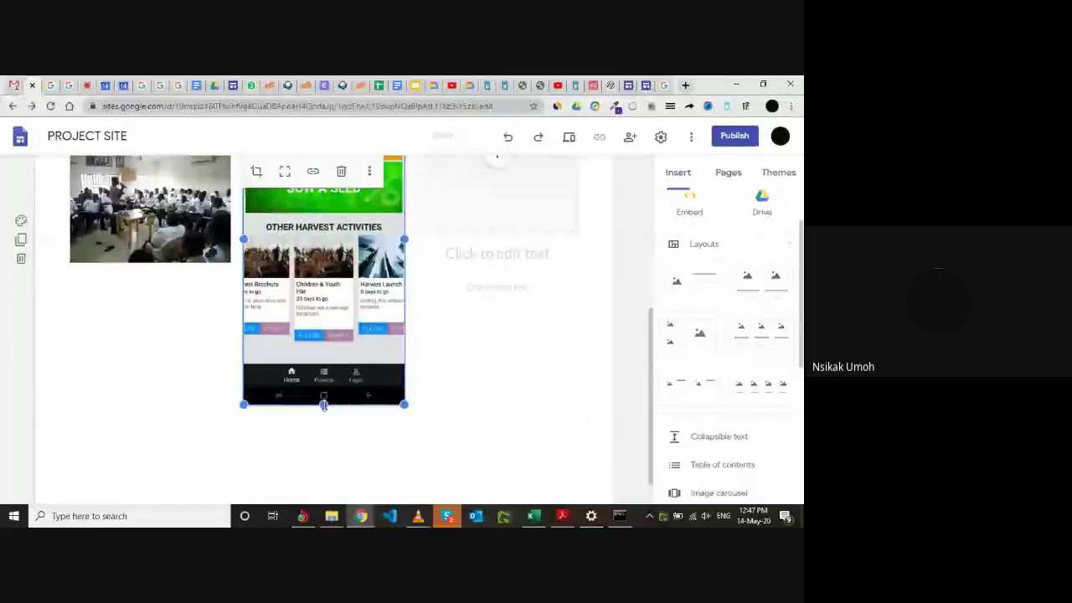
drag(324, 406, 286, 268)
scroll(310, 342, up, 1)
scroll(374, 311, up, 2)
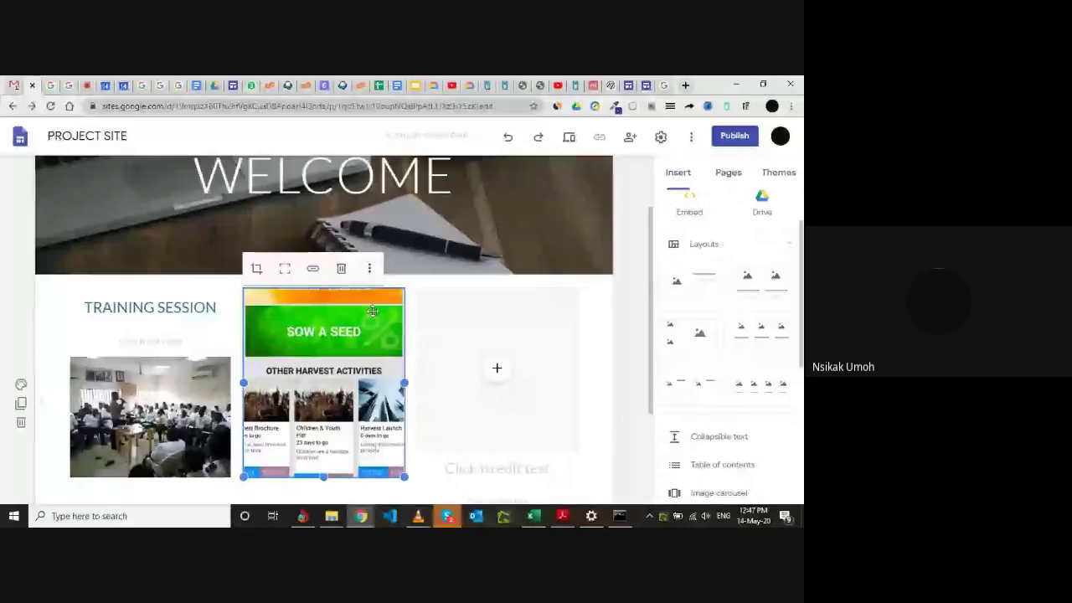
scroll(364, 331, down, 1)
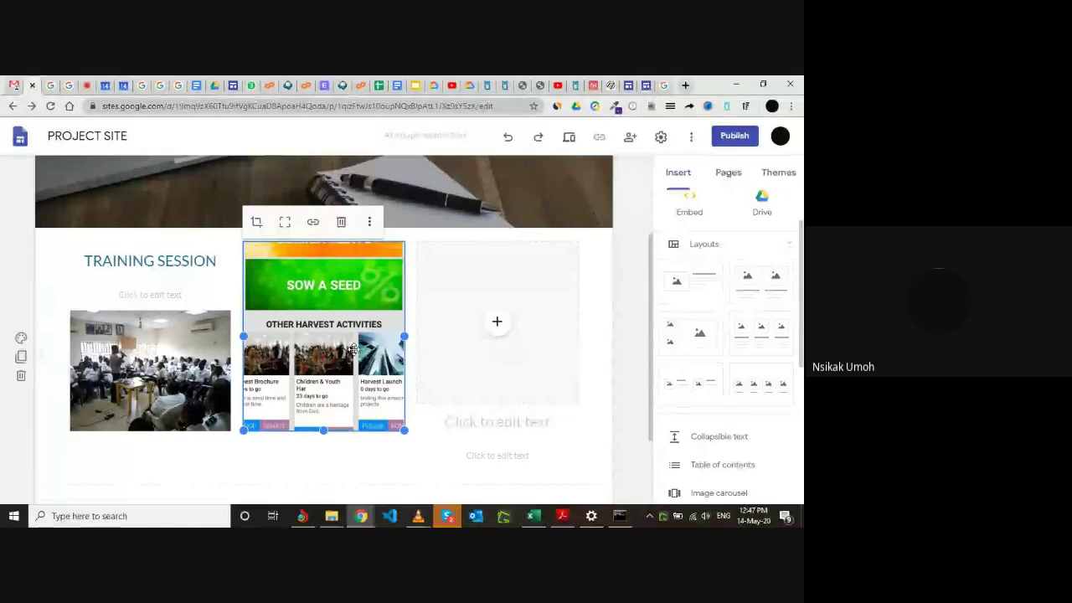
mouse_move(326, 318)
mouse_down()
mouse_move(329, 334)
mouse_move(328, 321)
mouse_up()
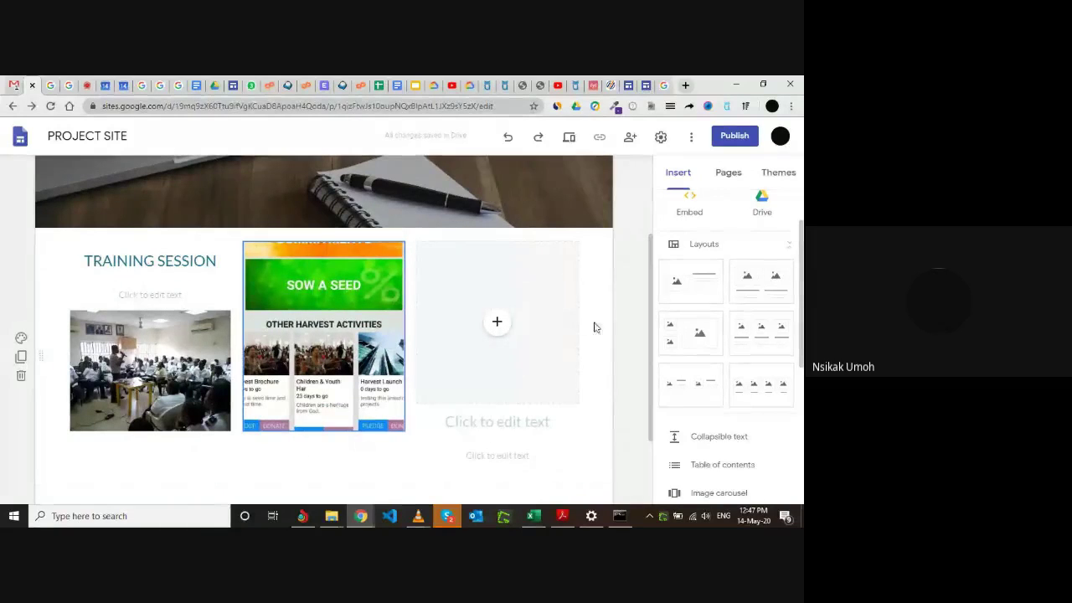
scroll(377, 393, down, 1)
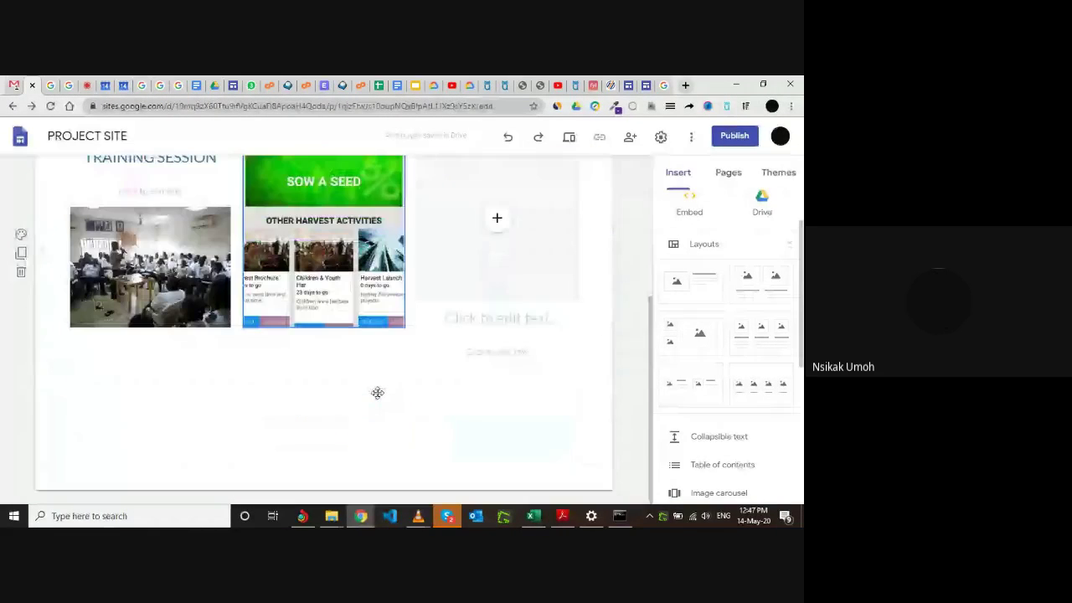
Add a text box below the SOW A SEED image reading CHURCH APP.
double_click(280, 347)
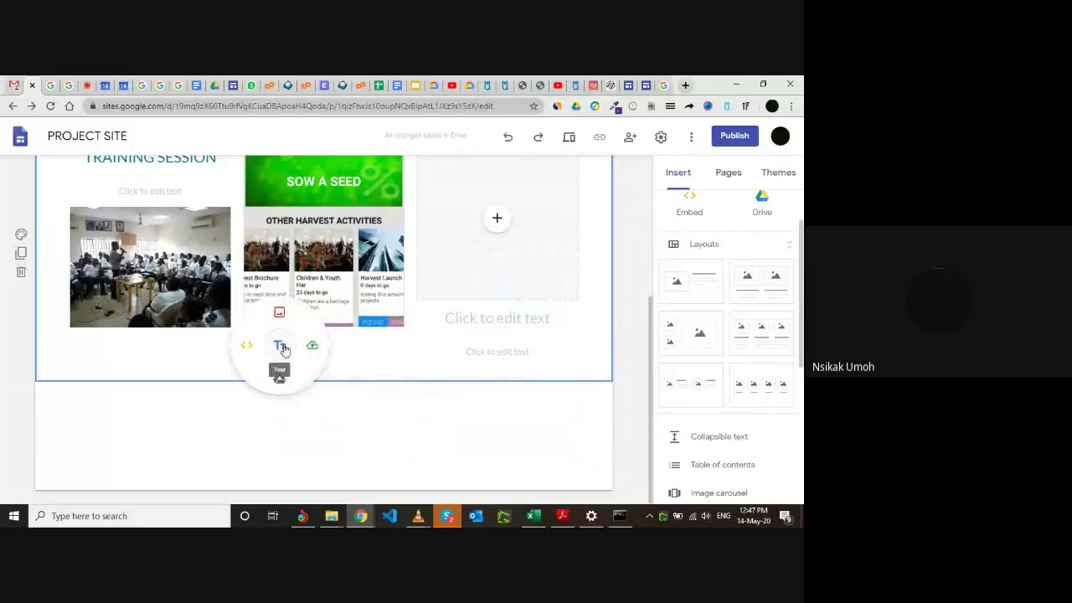
double_click(342, 350)
click(342, 348)
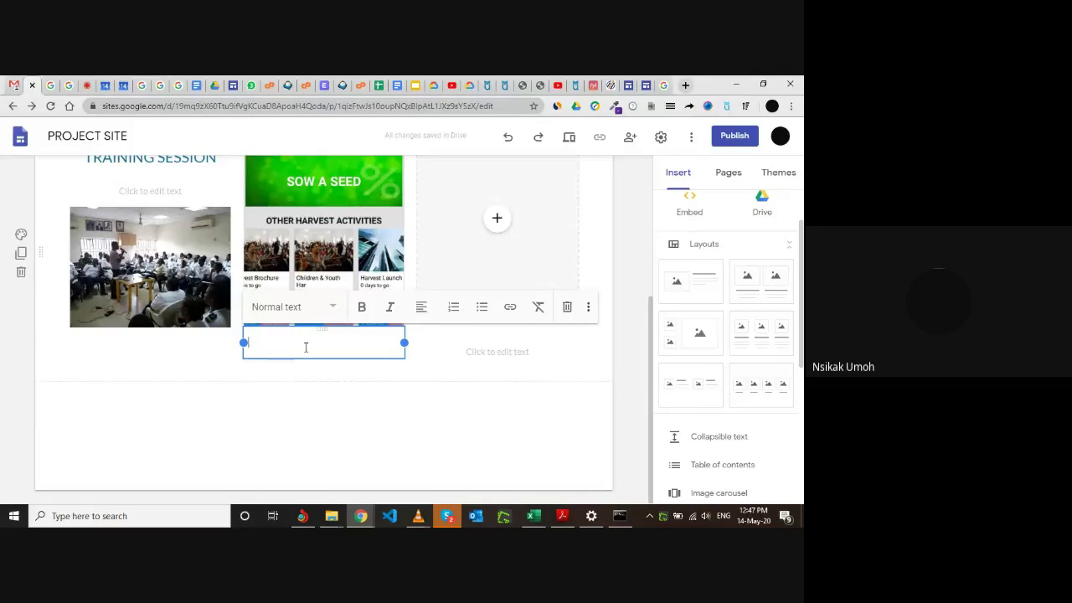
text(CHURCH APP)
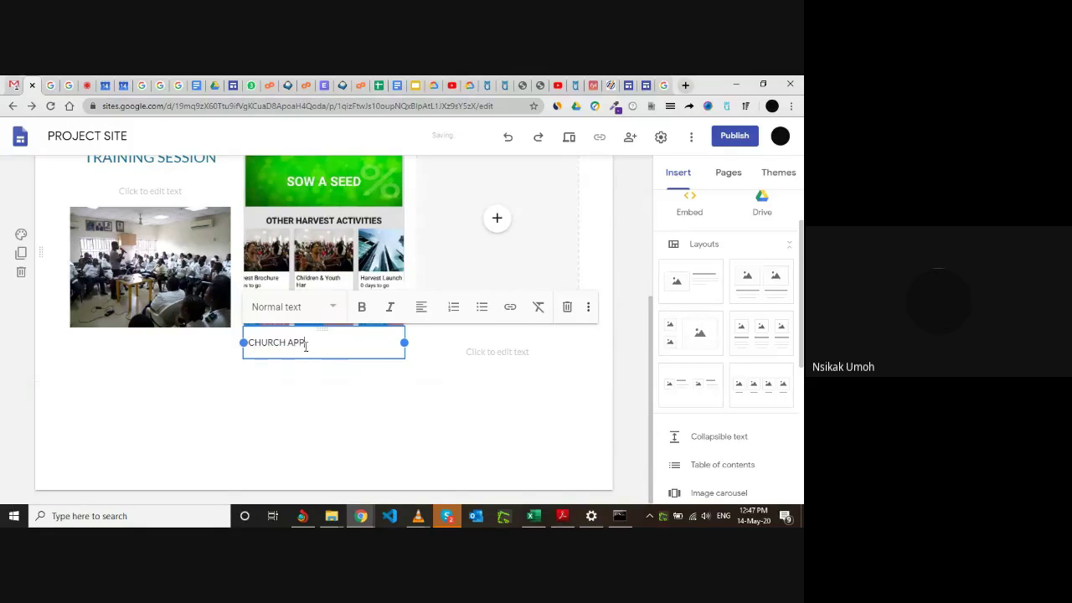
click(322, 404)
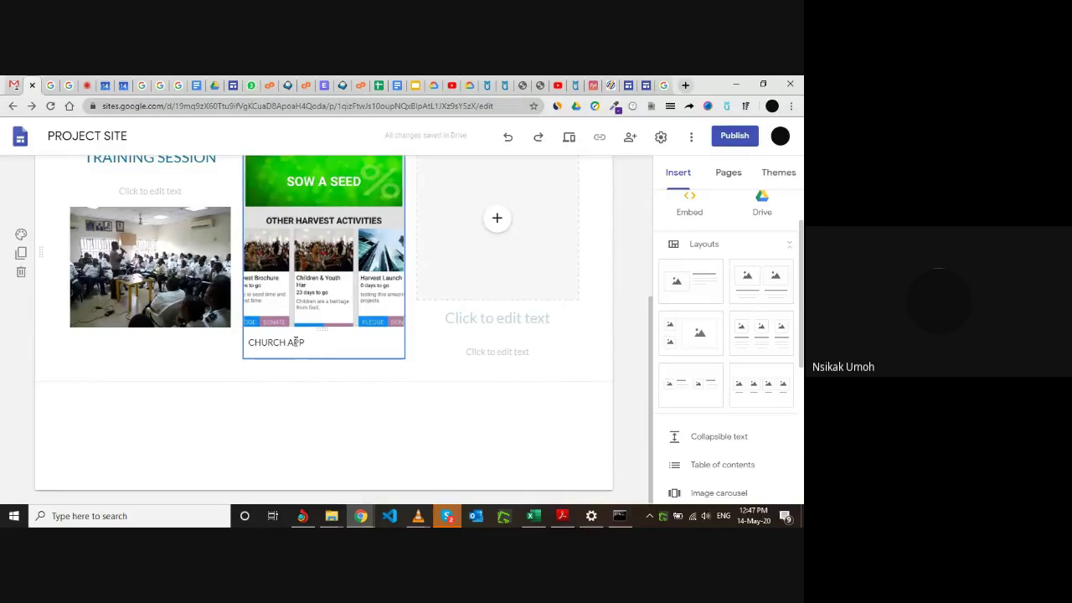
Make CHURCH APP bold, style it as Heading and remove its leading spaces.
click(311, 343)
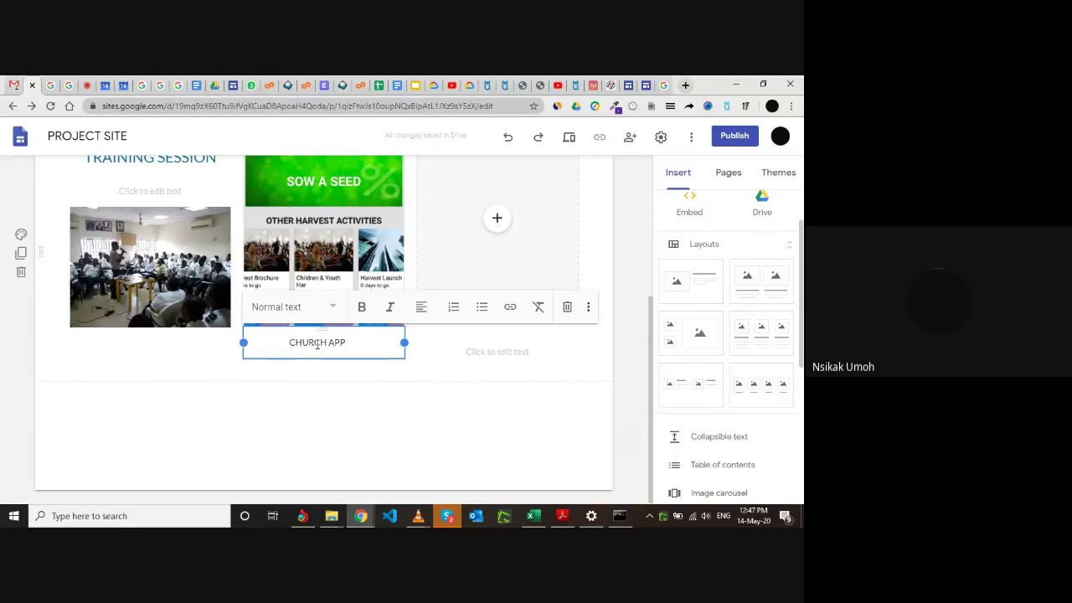
shift+click(343, 344)
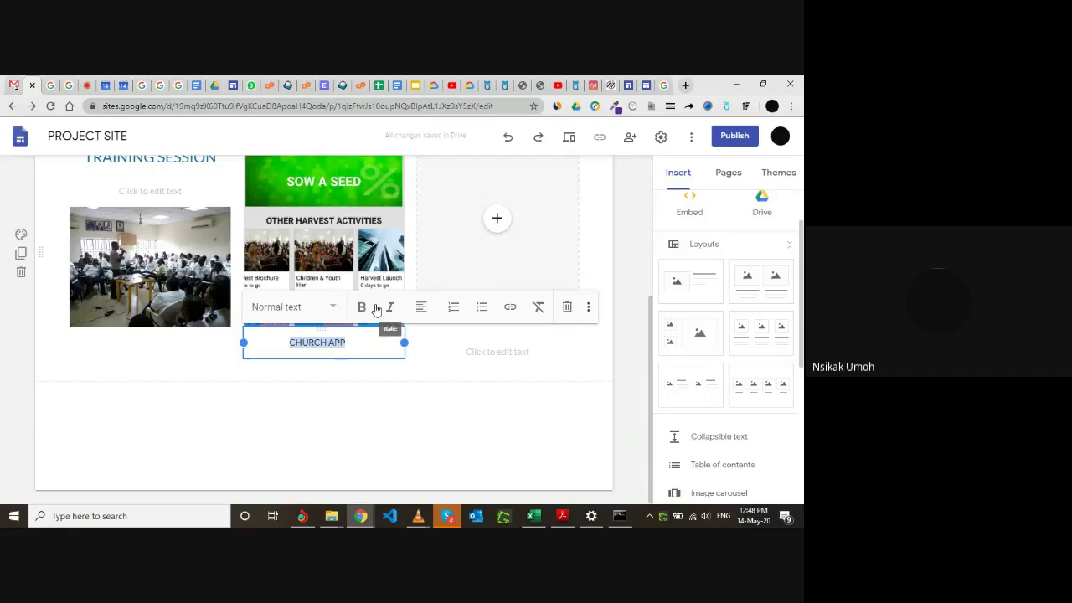
click(364, 309)
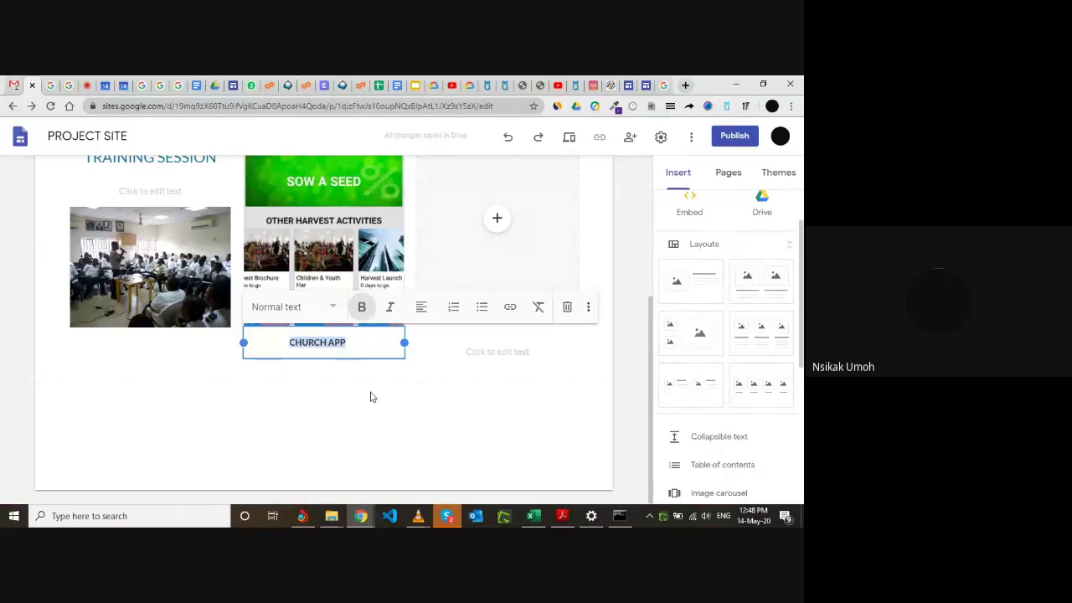
click(333, 306)
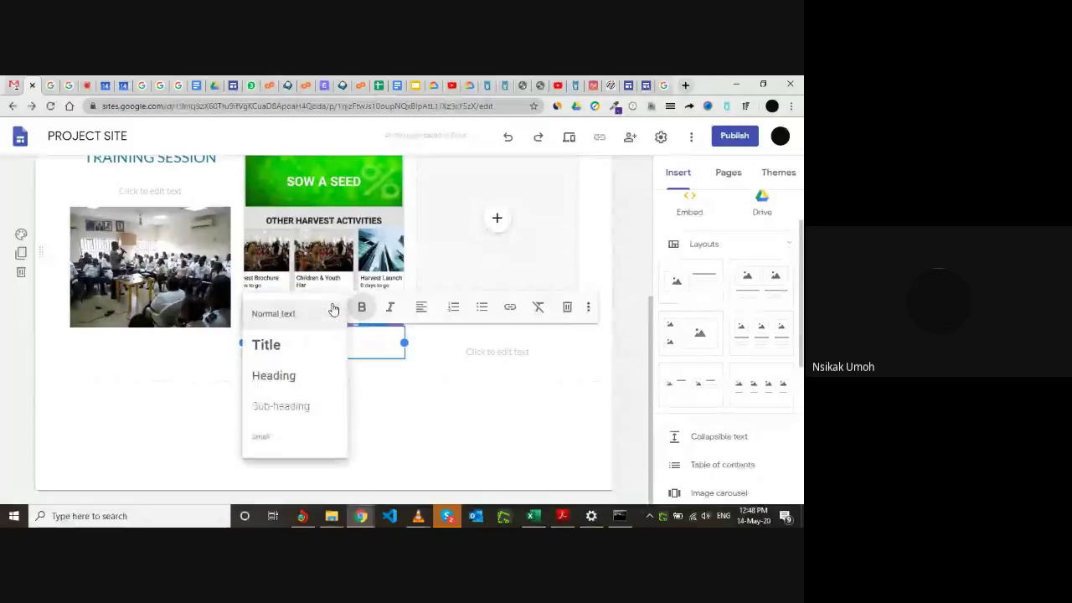
click(285, 374)
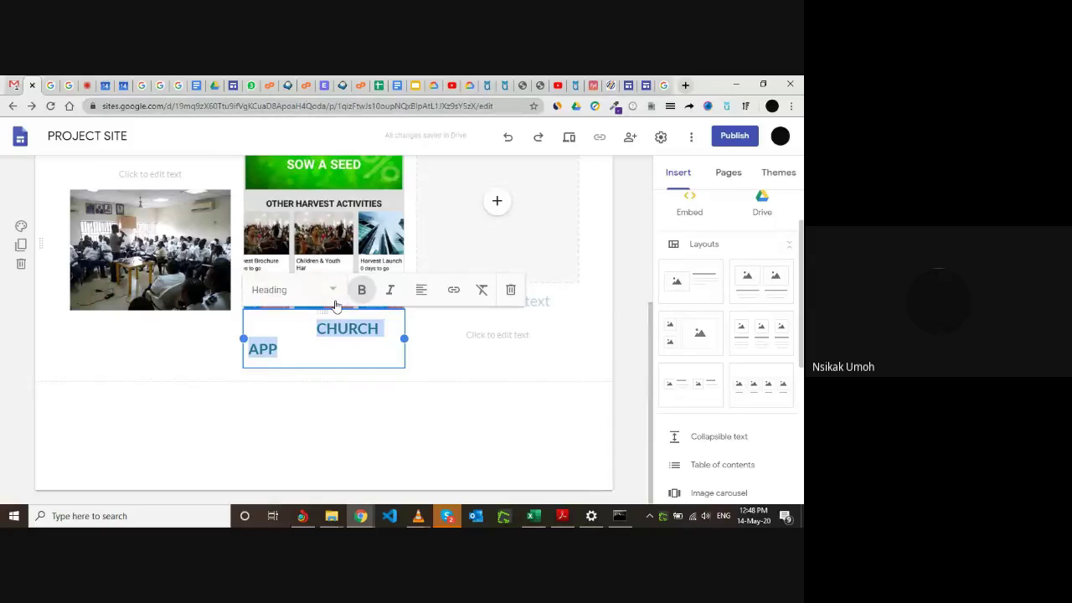
click(316, 328)
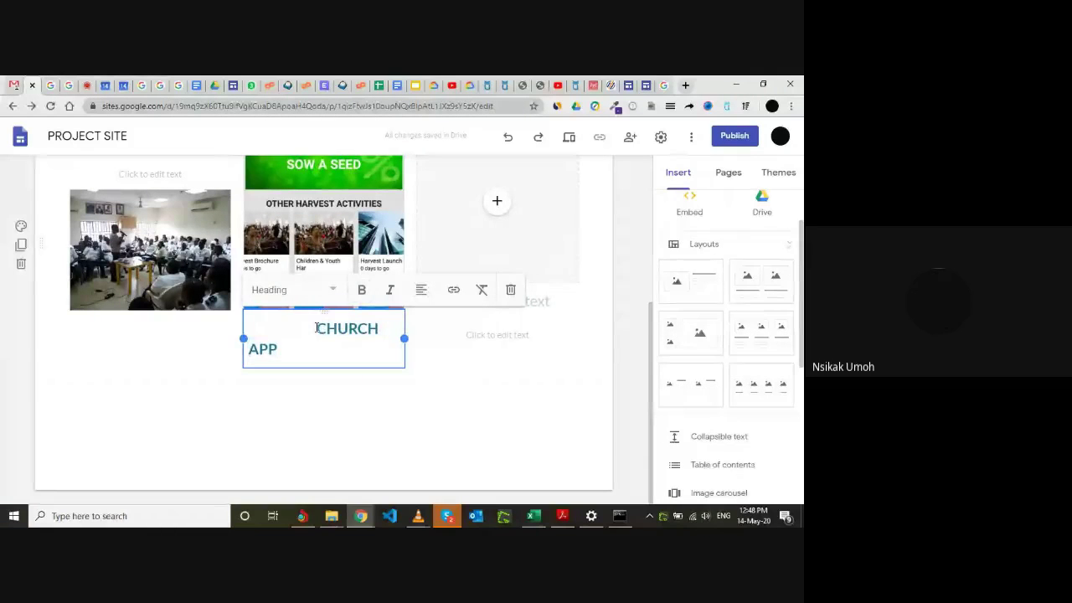
key(BackSpace)
key(BackSpace)
key(BackSpace)
key(BackSpace)
key(BackSpace)
key(BackSpace)
key(BackSpace)
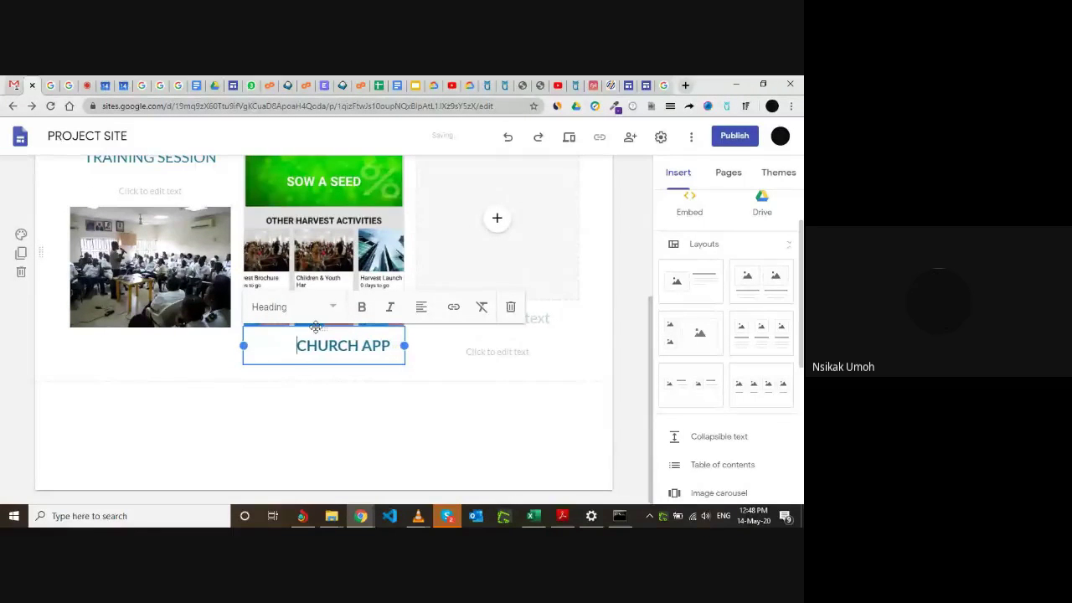
key(BackSpace)
key(BackSpace)
key(BackSpace)
key(BackSpace)
key(BackSpace)
click(350, 429)
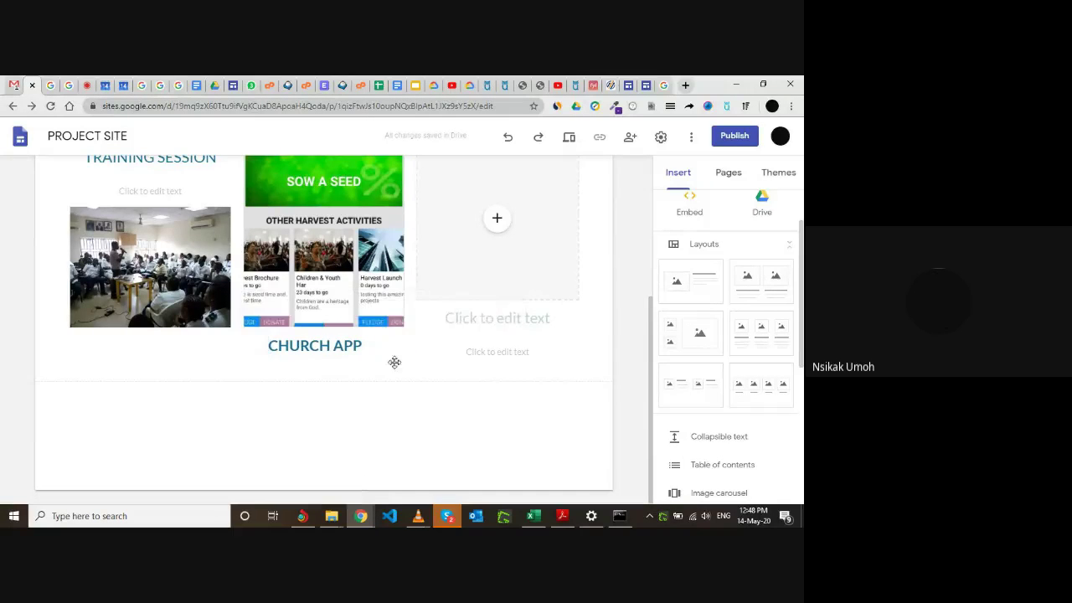
click(445, 313)
scroll(445, 317, up, 1)
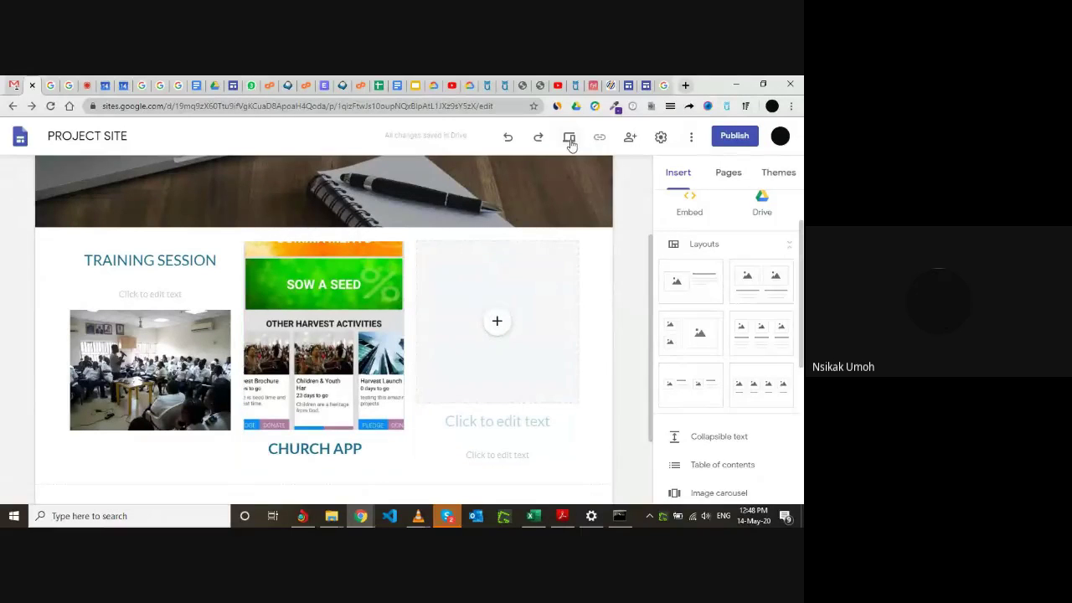
Preview the site and scroll through the phone-width view.
click(571, 142)
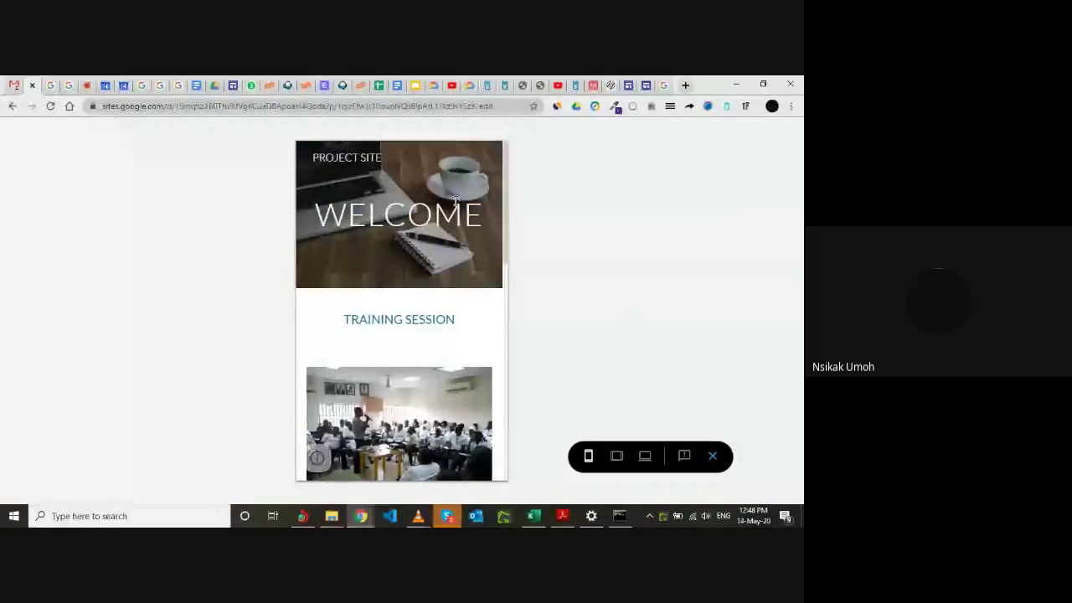
scroll(431, 345, down, 2)
scroll(432, 345, up, 2)
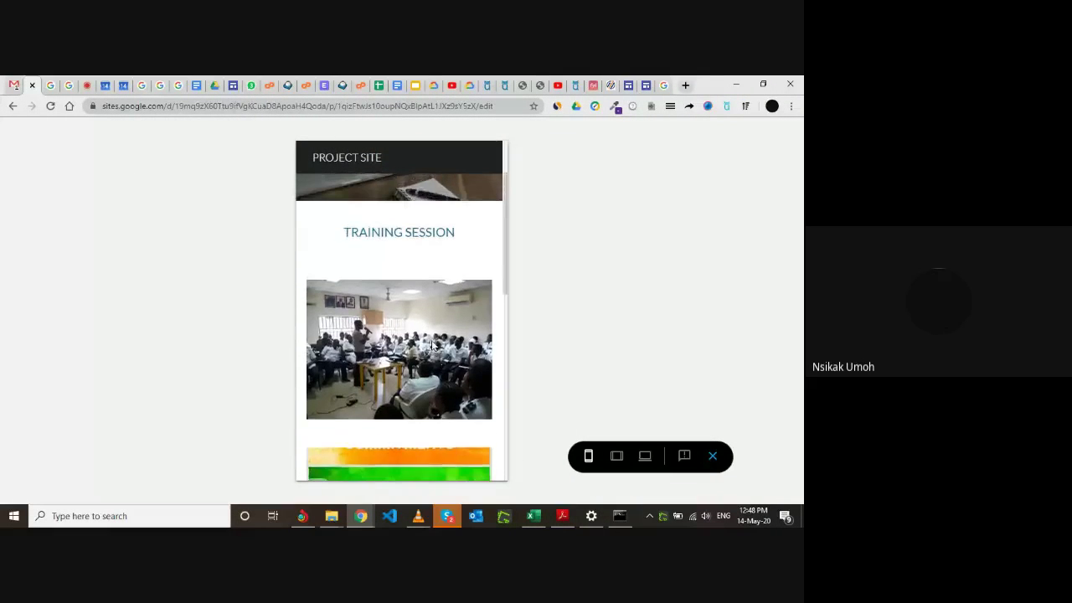
scroll(433, 345, down, 1)
scroll(433, 343, down, 5)
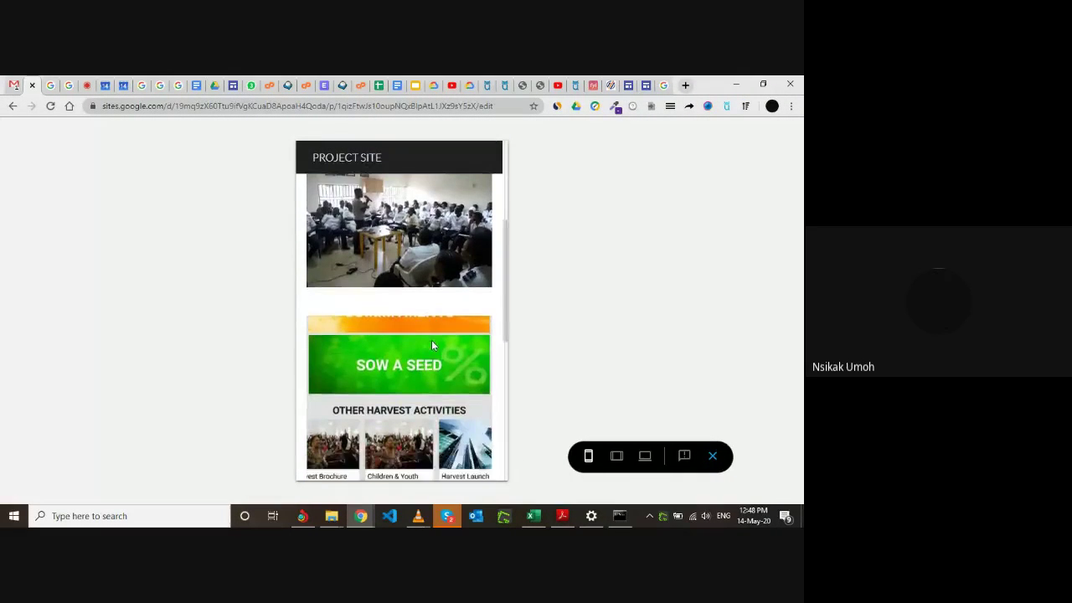
scroll(432, 345, down, 1)
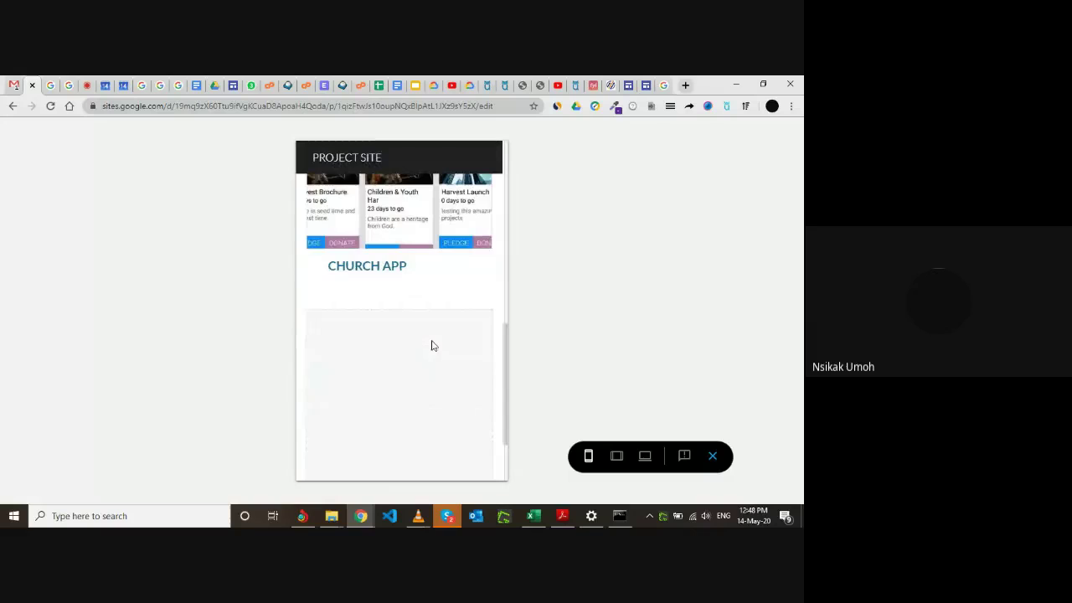
scroll(432, 345, up, 7)
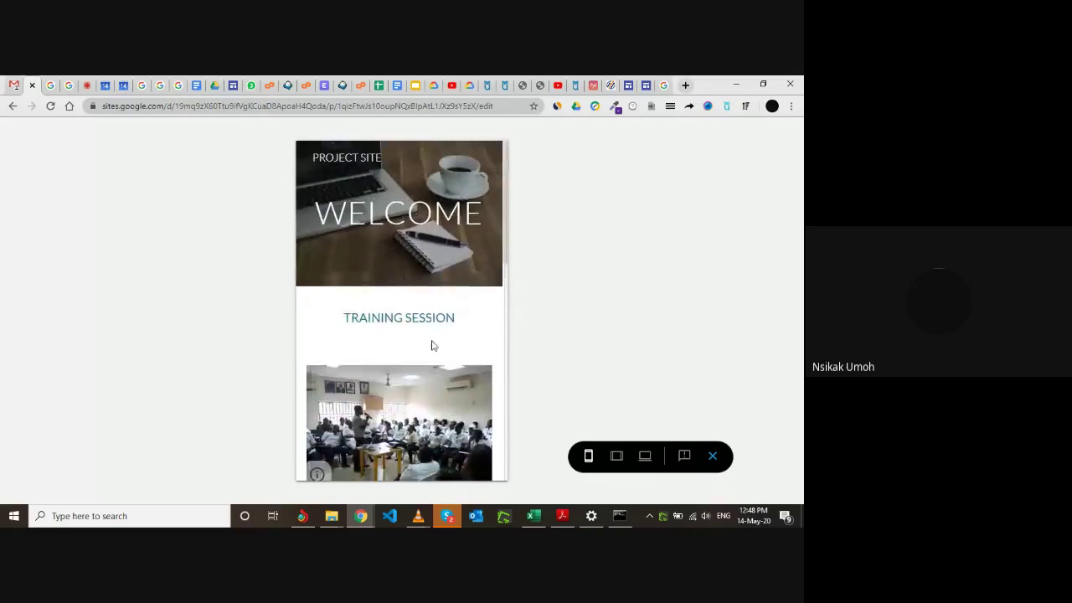
scroll(433, 345, down, 7)
scroll(432, 343, up, 7)
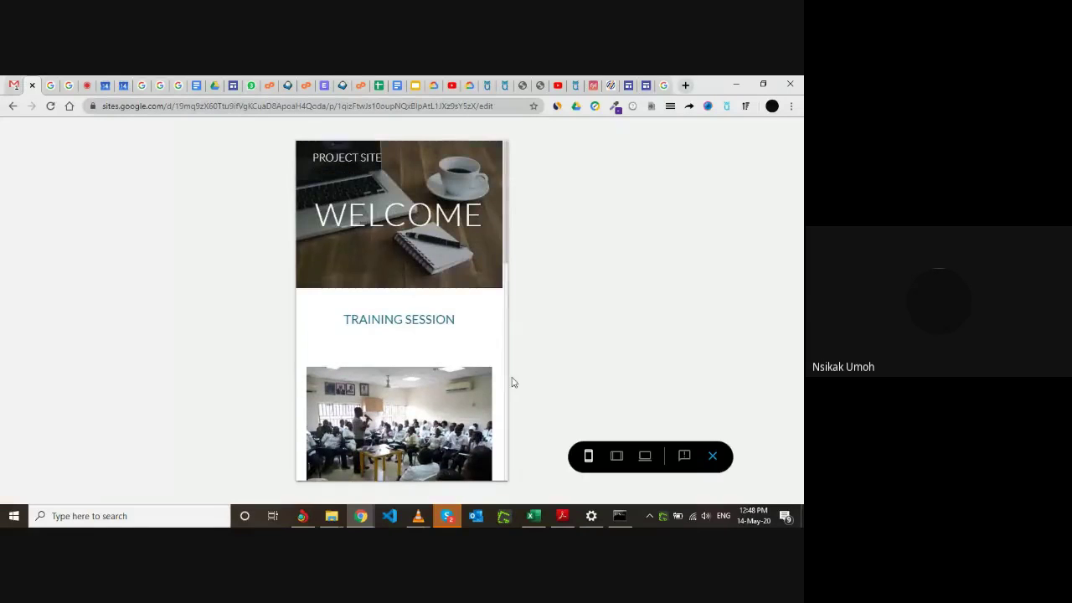
Check the preview at tablet and desktop widths, then return to editing.
click(618, 456)
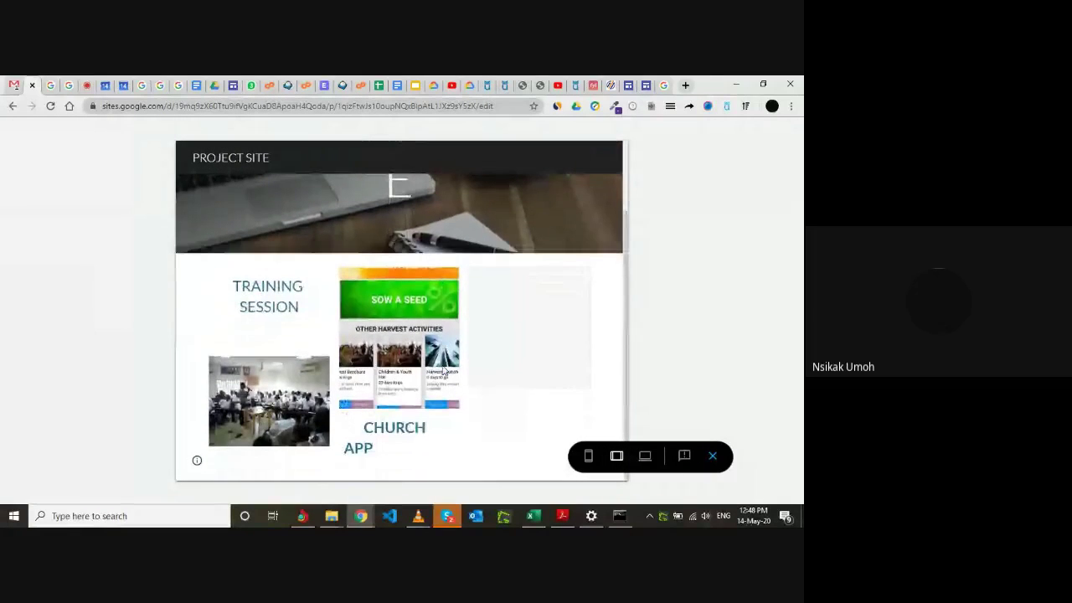
scroll(536, 371, up, 2)
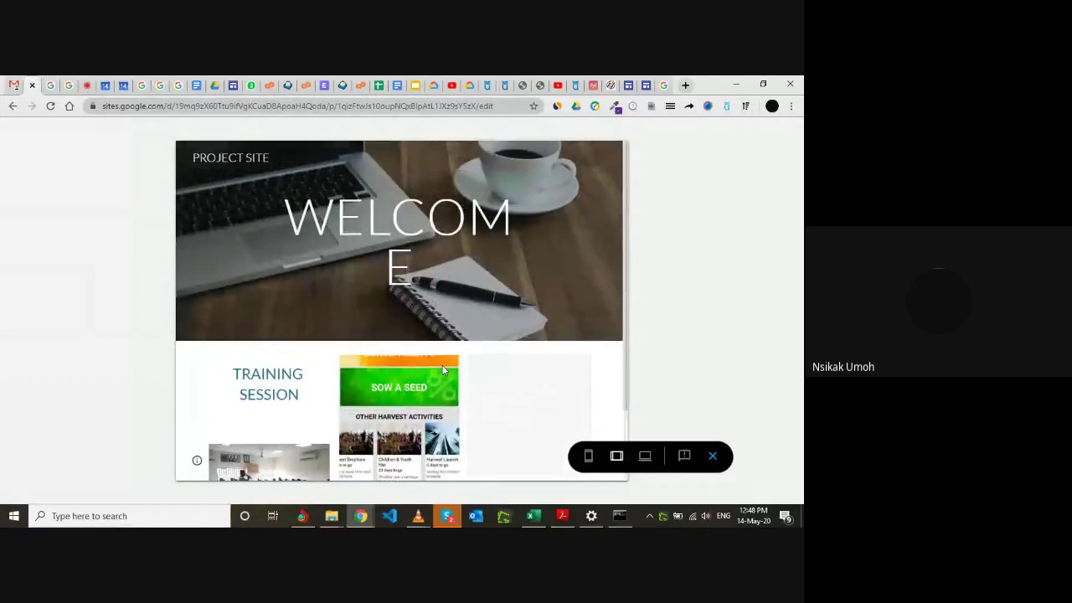
click(645, 455)
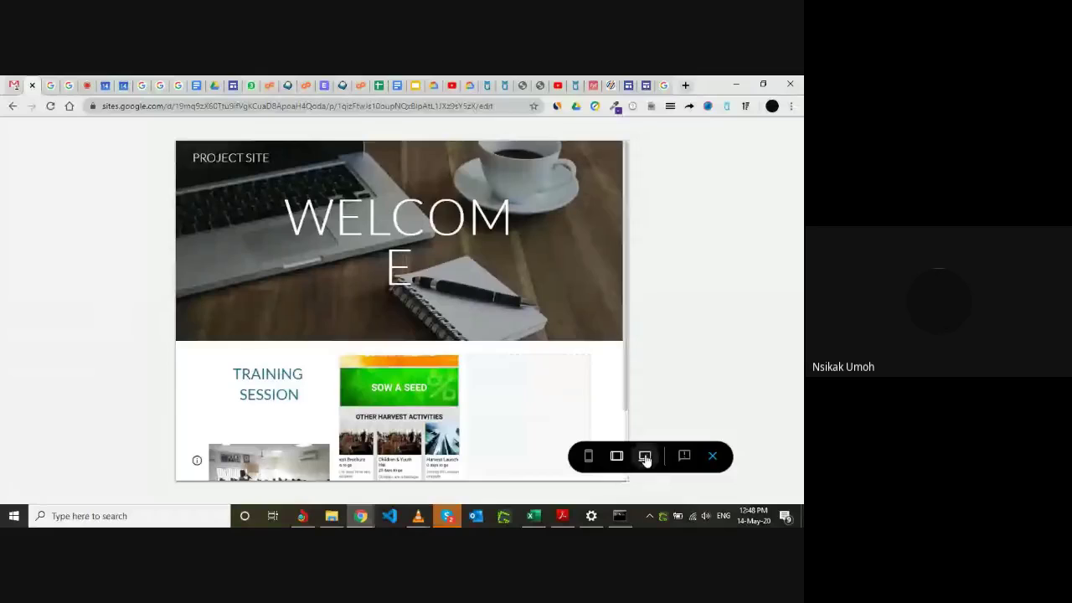
scroll(442, 387, down, 2)
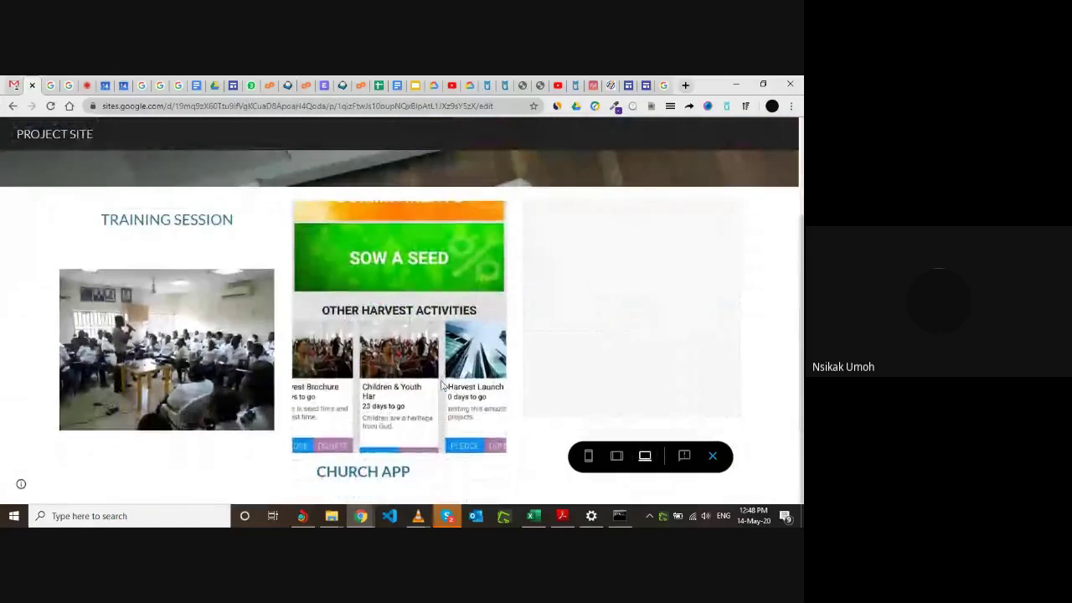
scroll(442, 387, up, 2)
scroll(442, 387, down, 2)
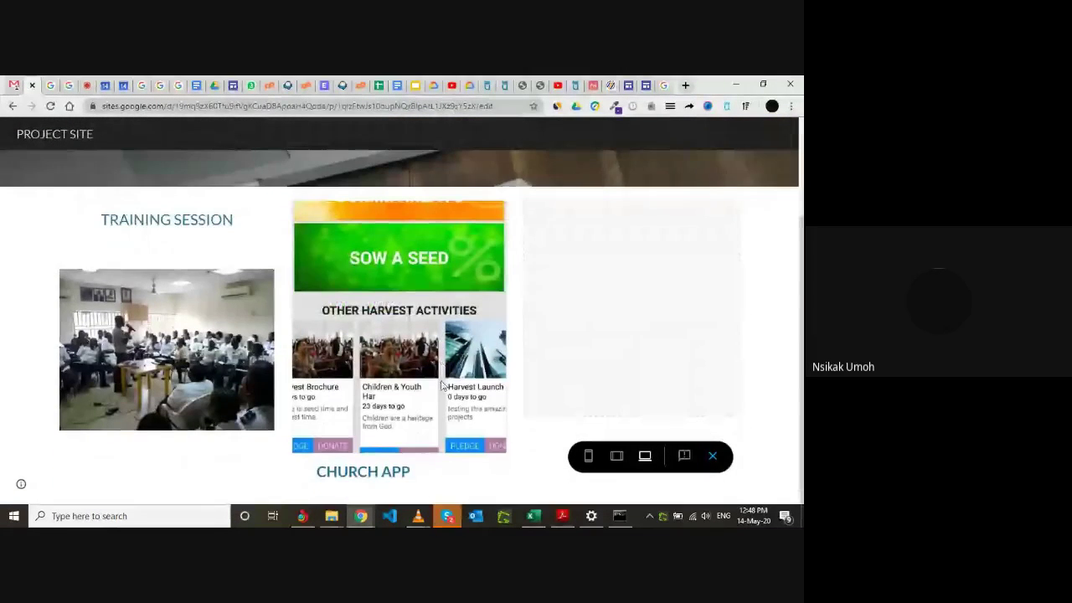
scroll(442, 387, up, 2)
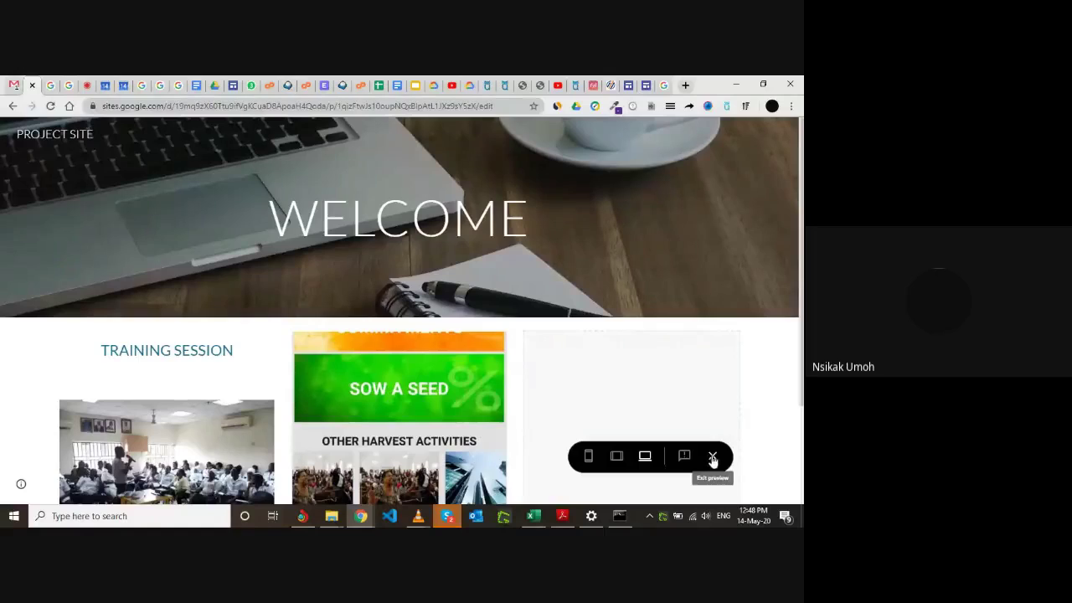
click(713, 457)
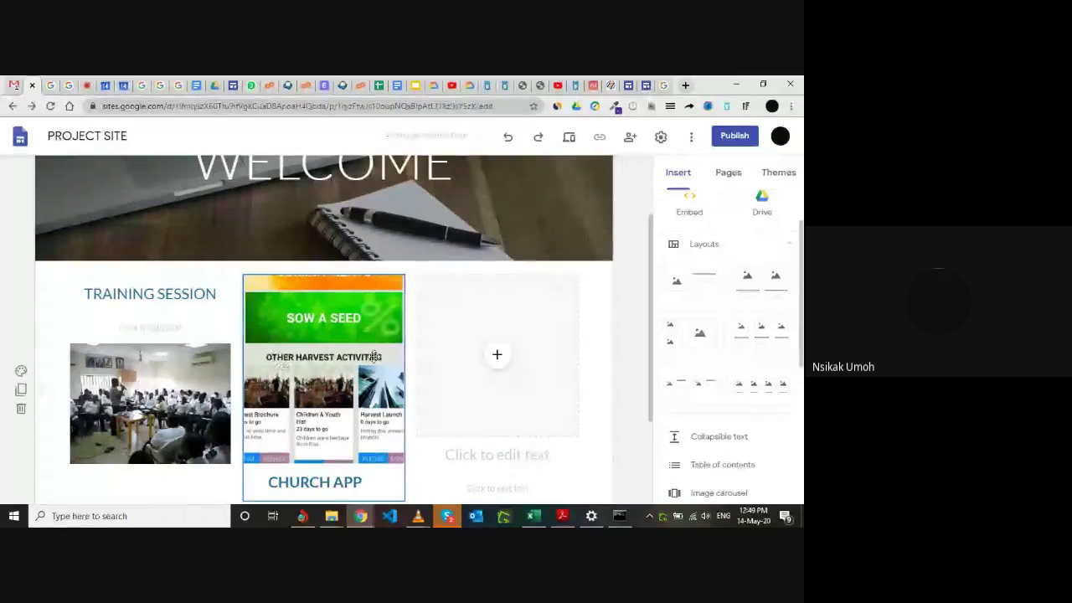
Review the TRAINING SESSION, SOW A SEED and CHURCH APP columns, then start publishing.
scroll(398, 353, down, 1)
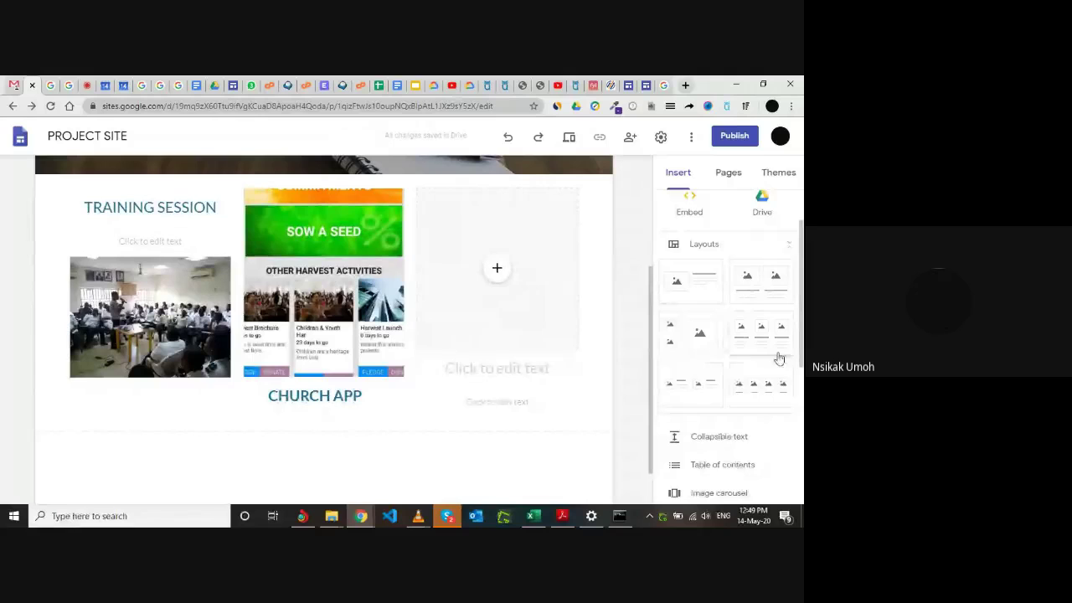
scroll(381, 321, up, 2)
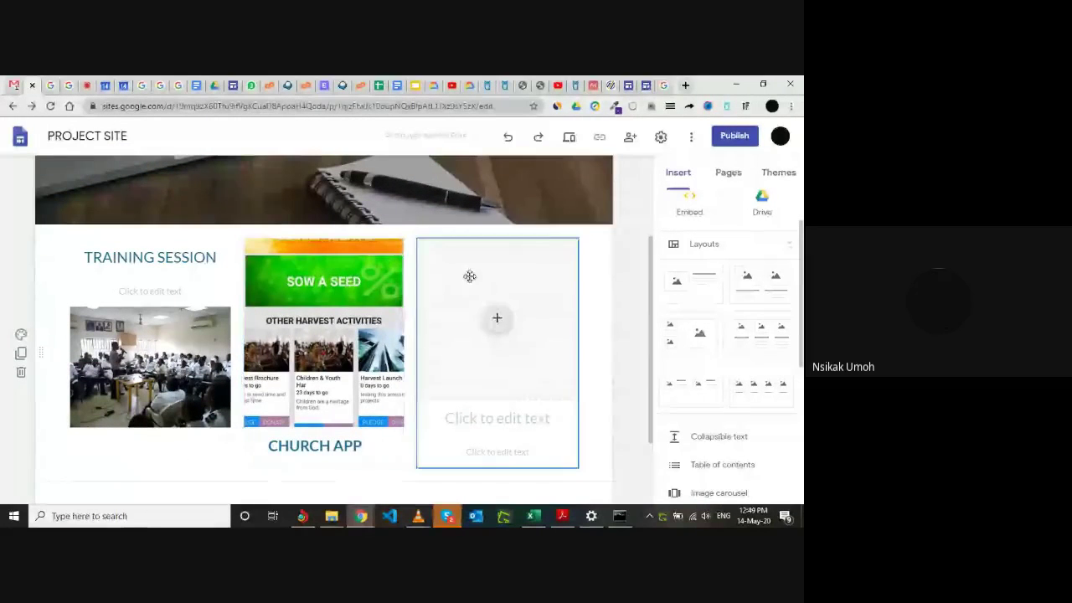
click(731, 138)
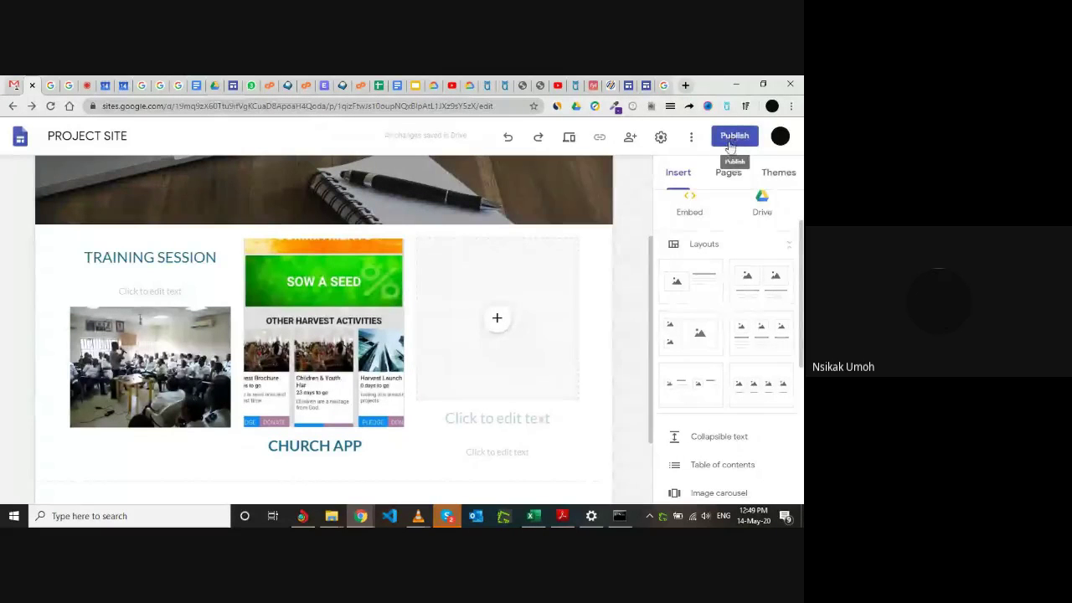
click(731, 143)
Publish the site at the project-site web address and open the live page.
click(731, 143)
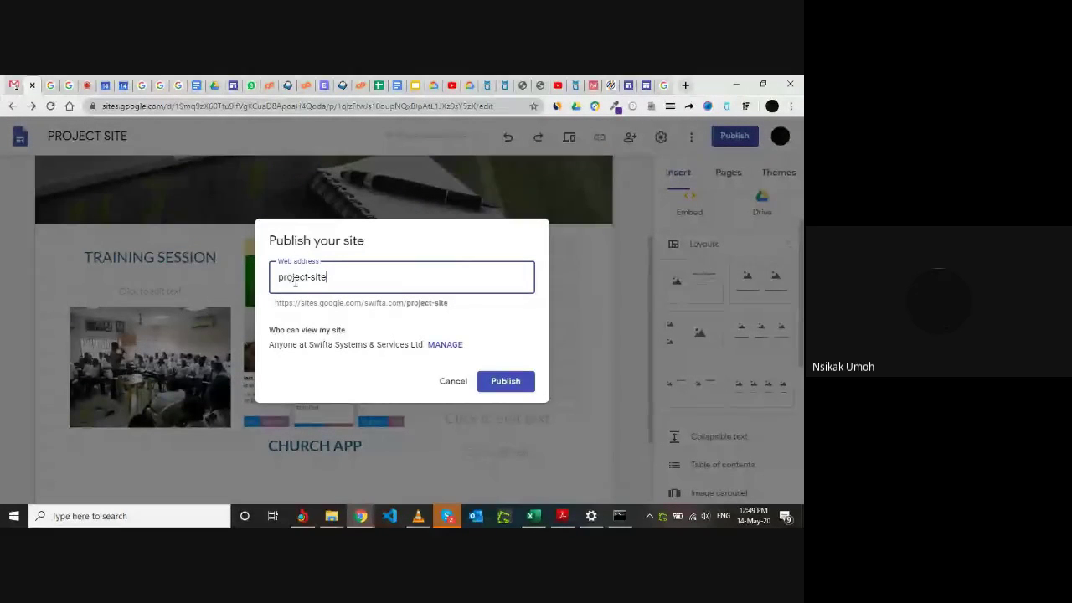
click(506, 381)
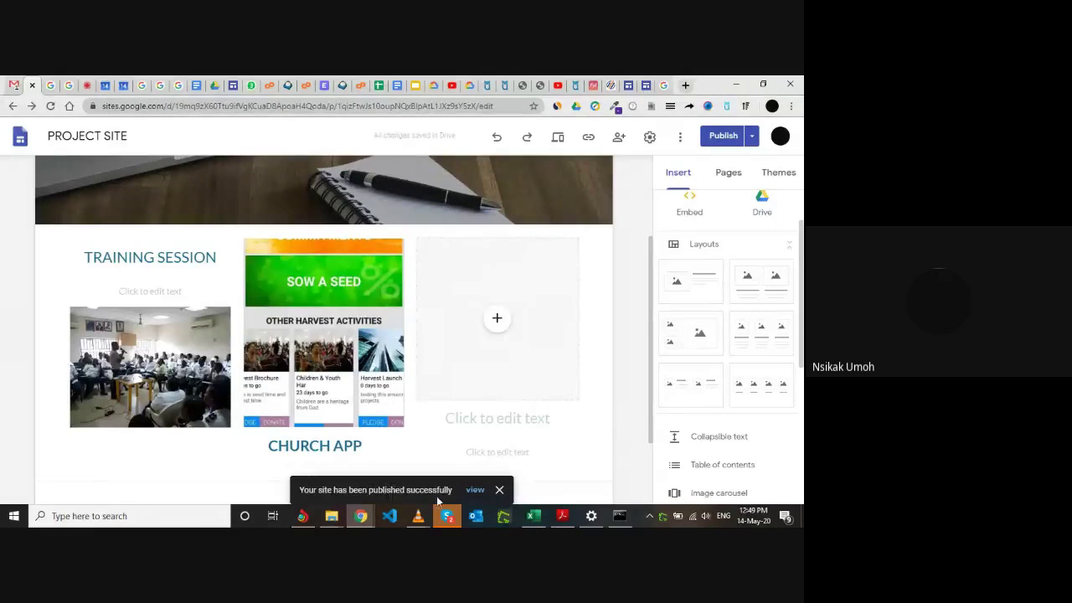
click(475, 490)
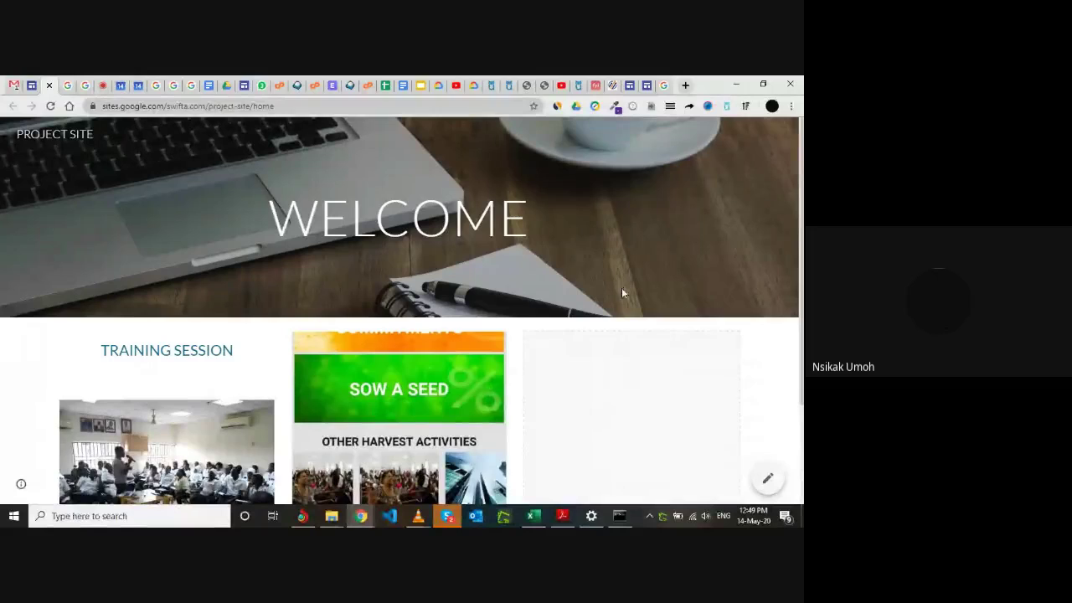
Scroll through the live Training Session and Church App sections, then return to the PROJECT SITE editor.
scroll(621, 293, down, 2)
scroll(621, 292, up, 2)
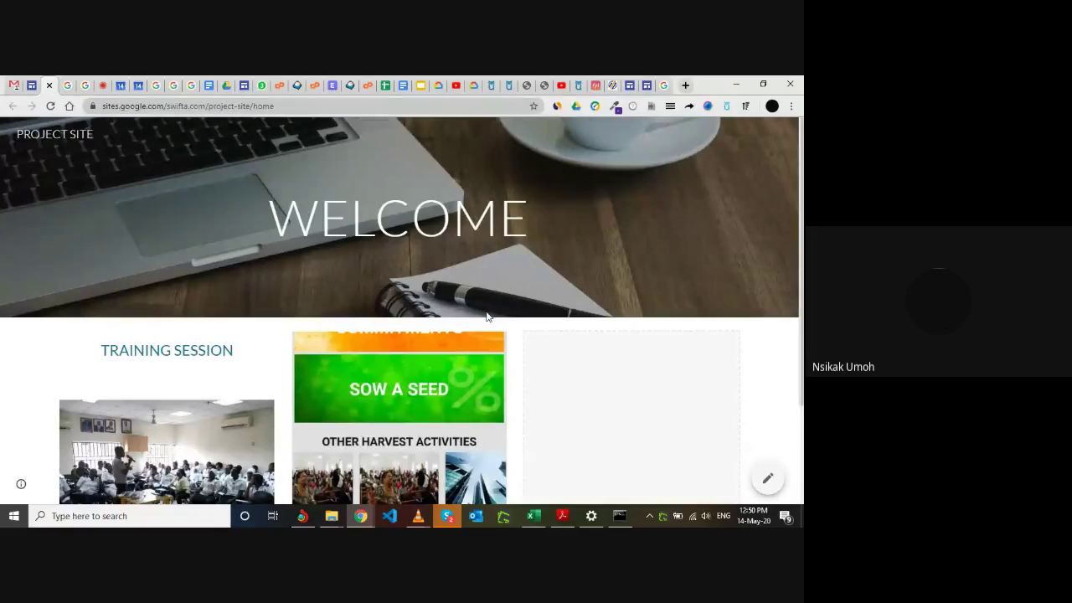
scroll(486, 317, down, 2)
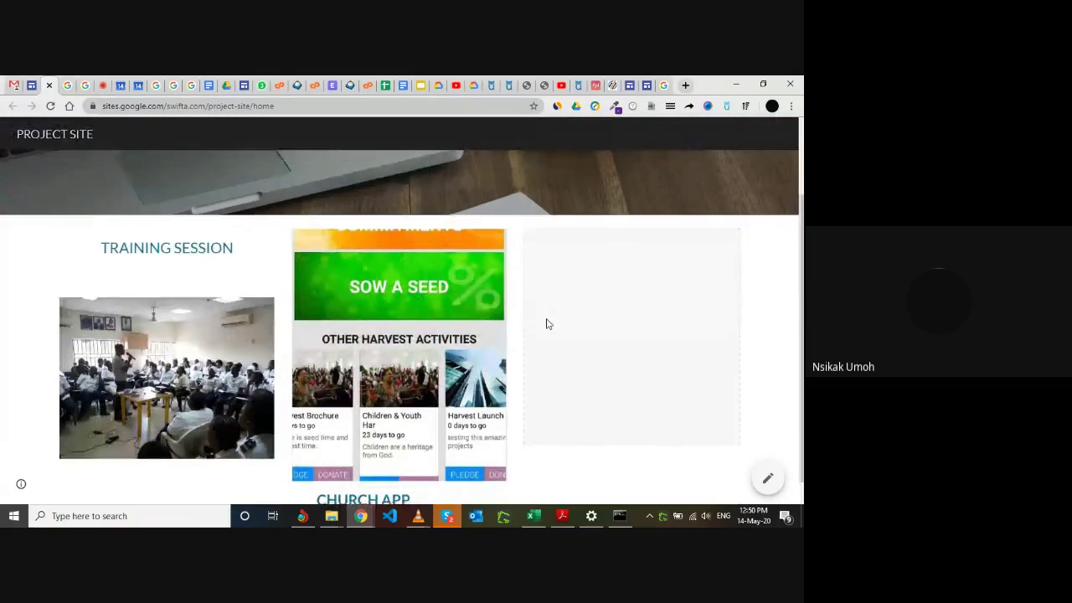
scroll(546, 324, down, 1)
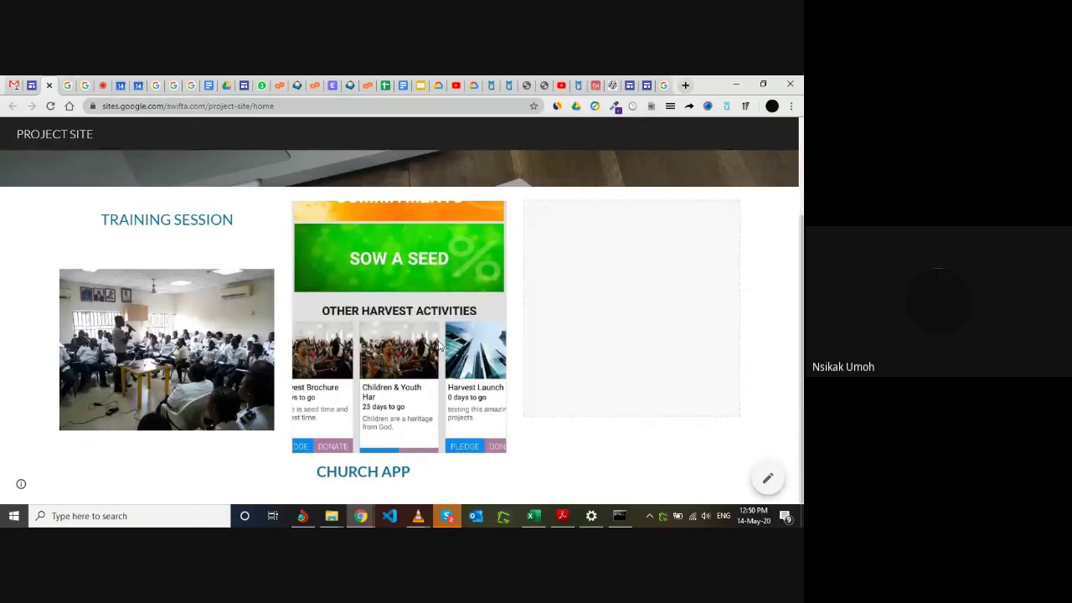
scroll(438, 340, up, 2)
scroll(438, 340, down, 2)
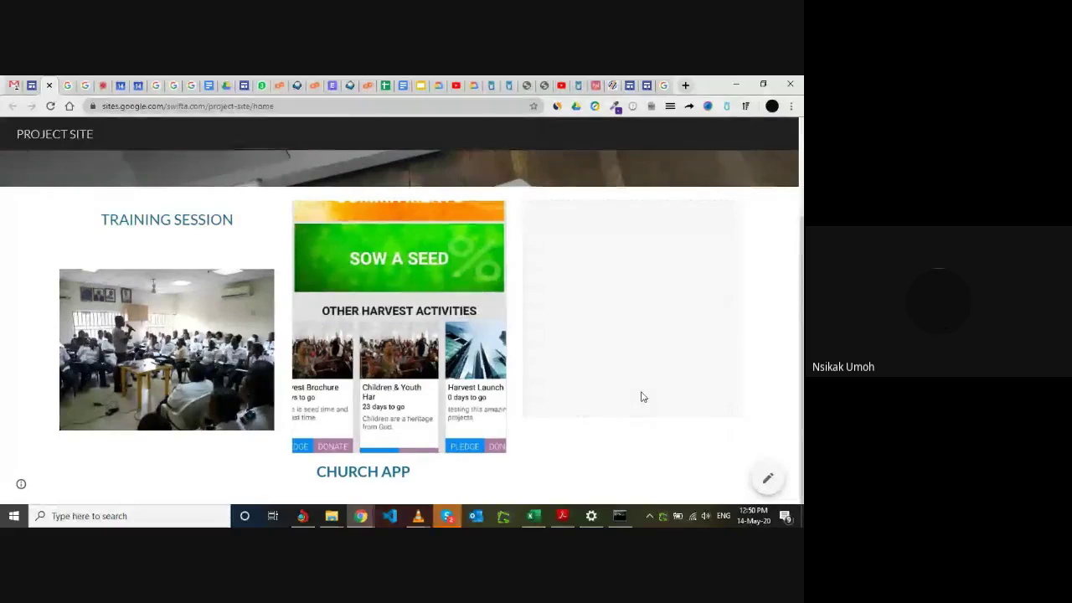
scroll(612, 368, up, 2)
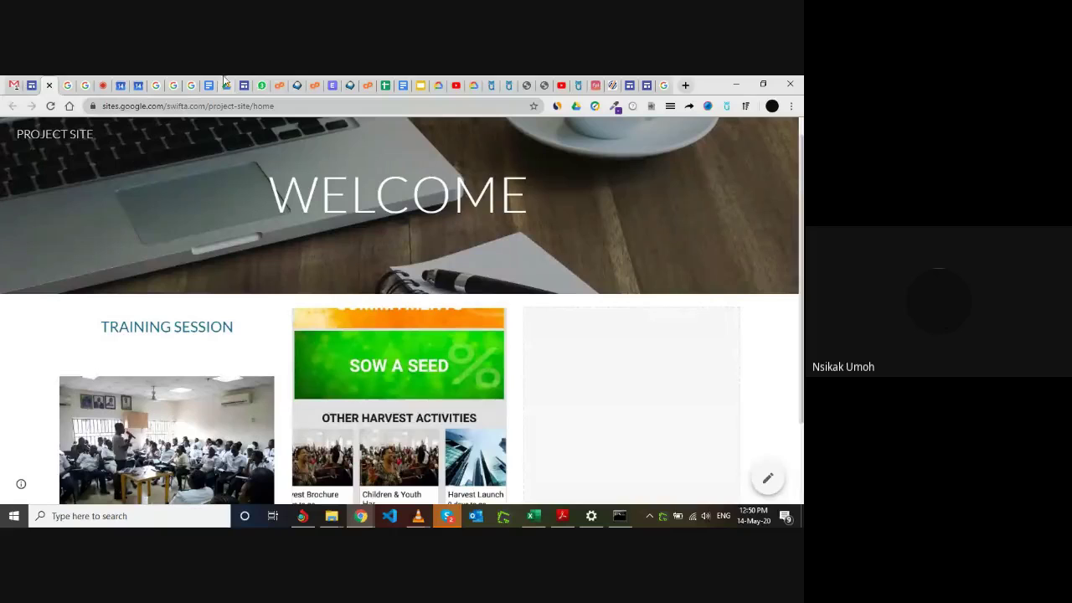
scroll(281, 372, down, 3)
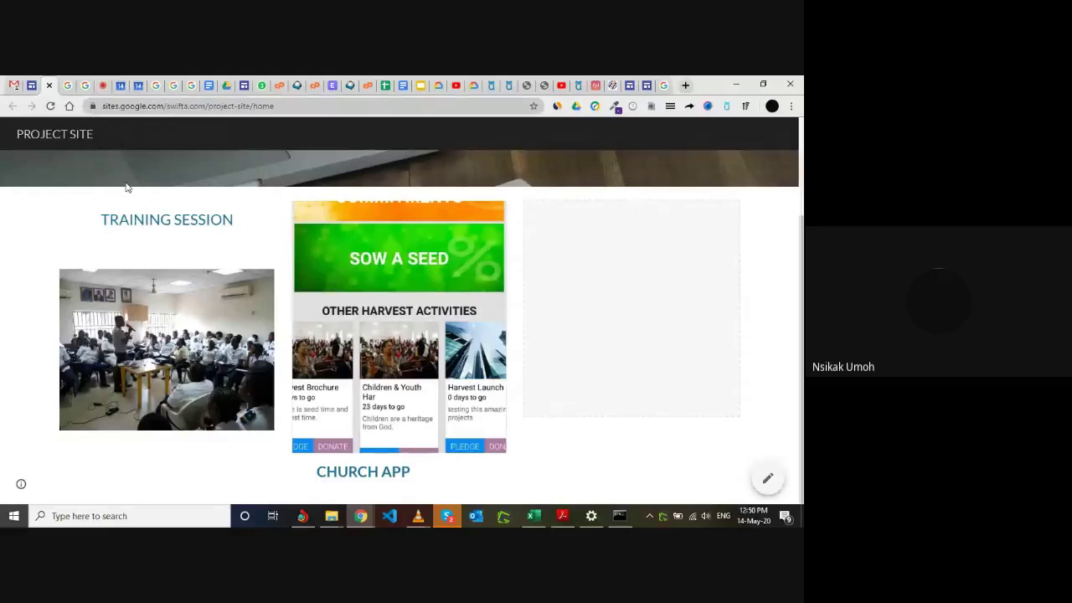
click(32, 84)
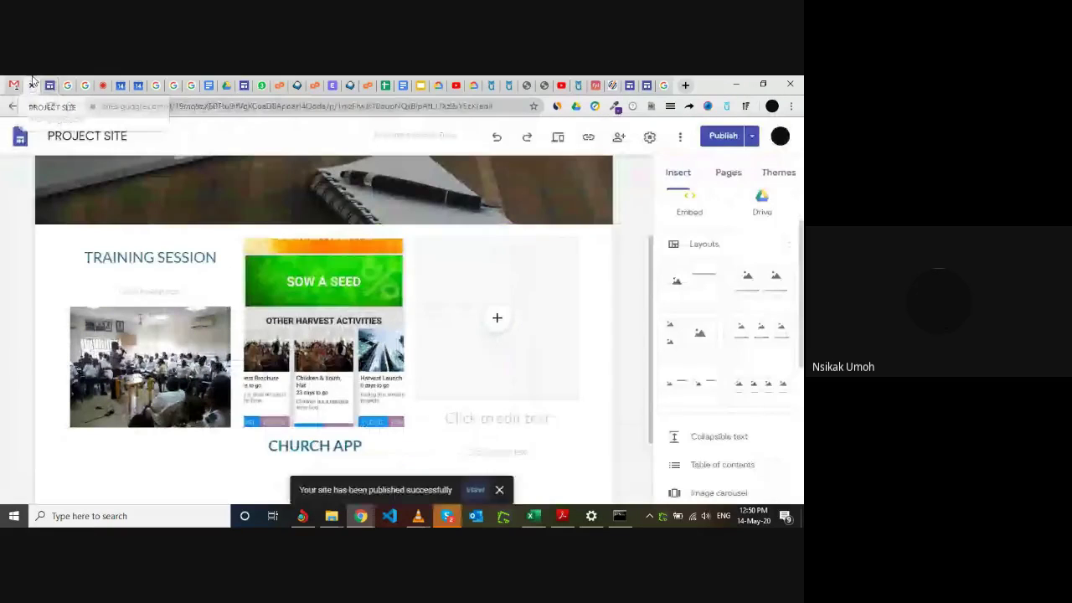
Start an image upload for the empty third-column slot and browse the Downloads folder.
click(497, 320)
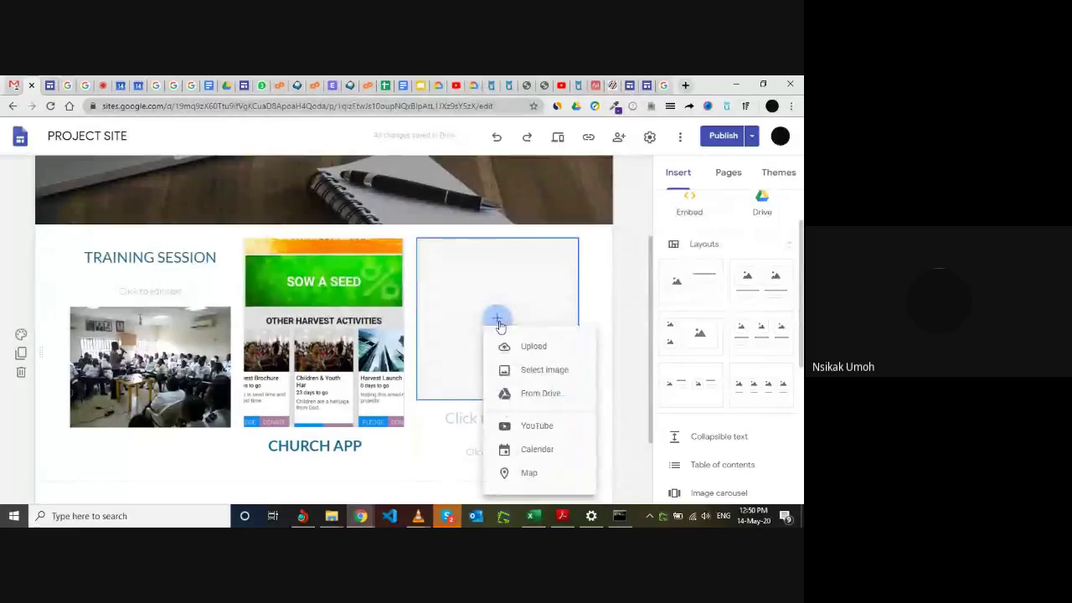
click(542, 347)
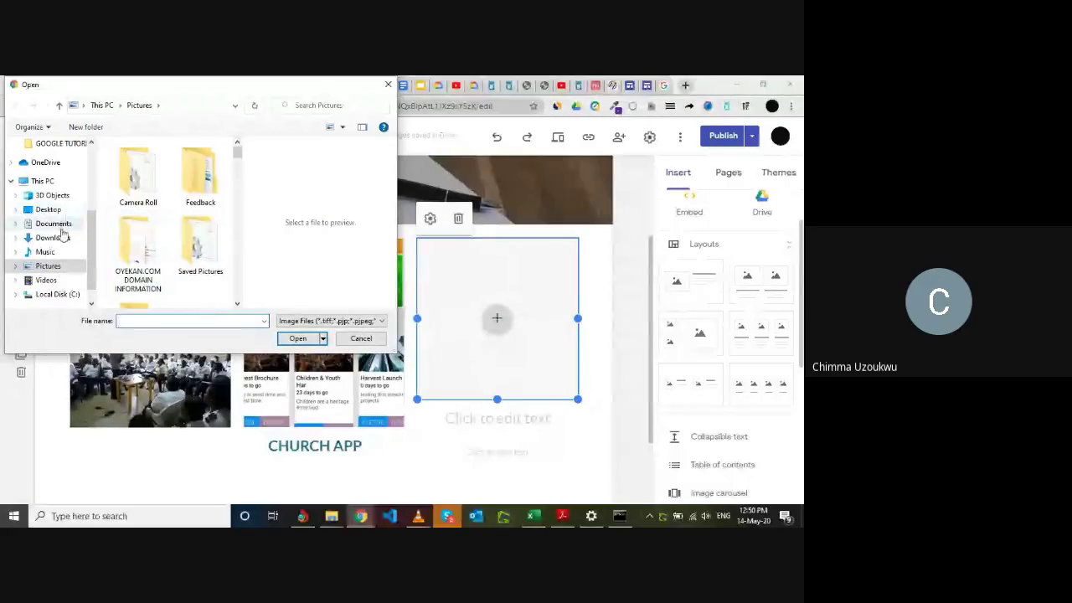
click(59, 239)
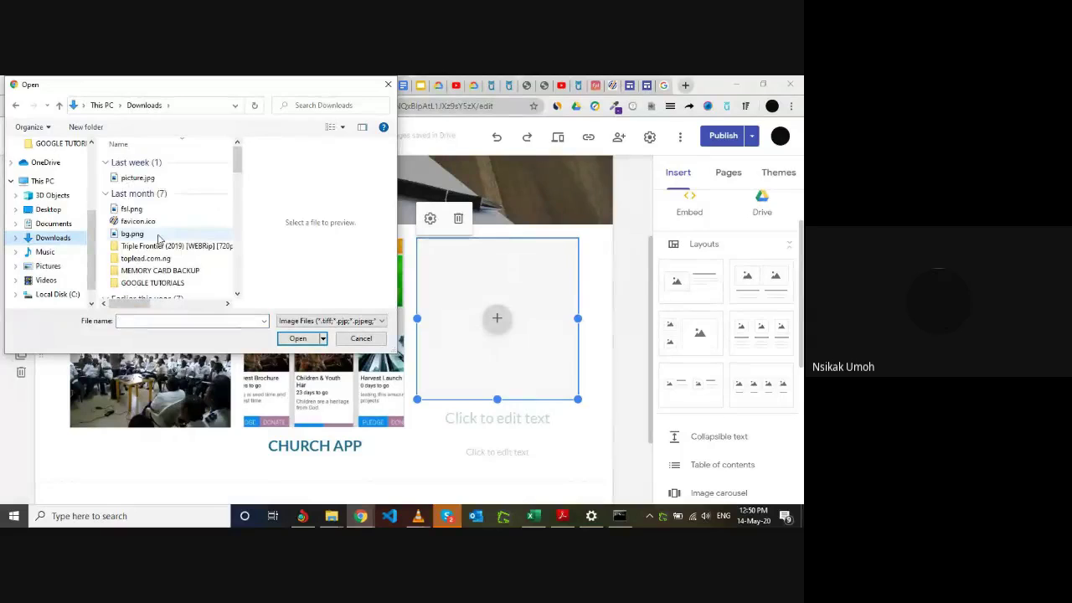
click(238, 294)
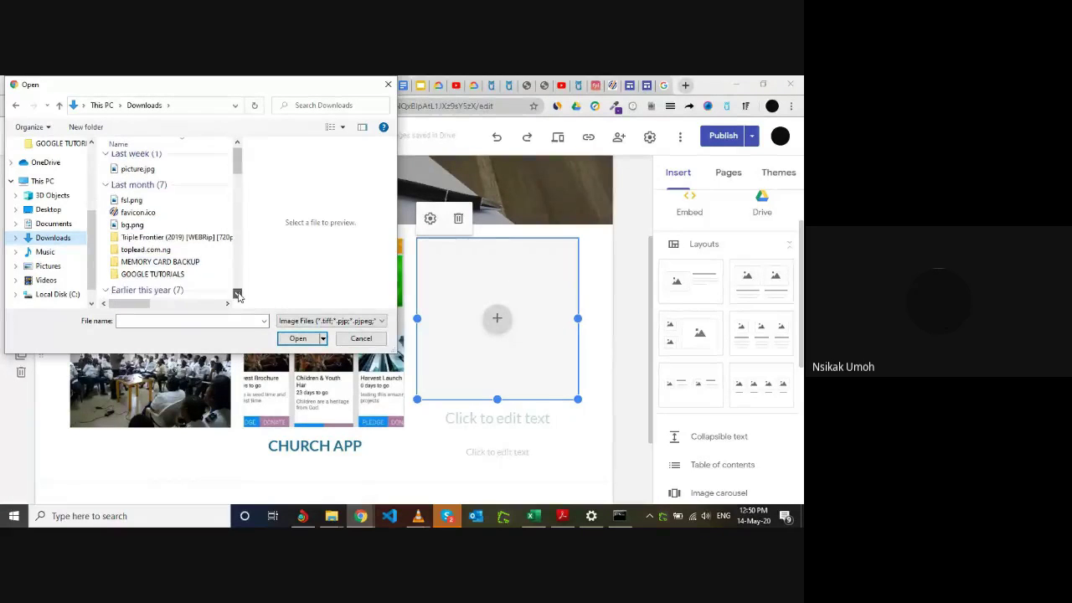
click(238, 294)
click(237, 294)
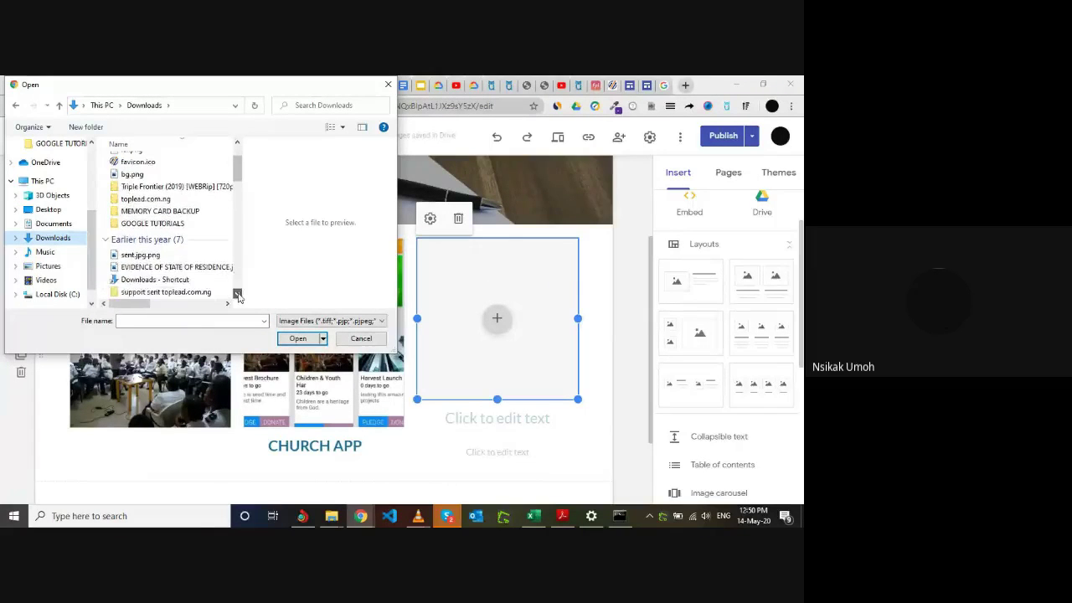
click(238, 294)
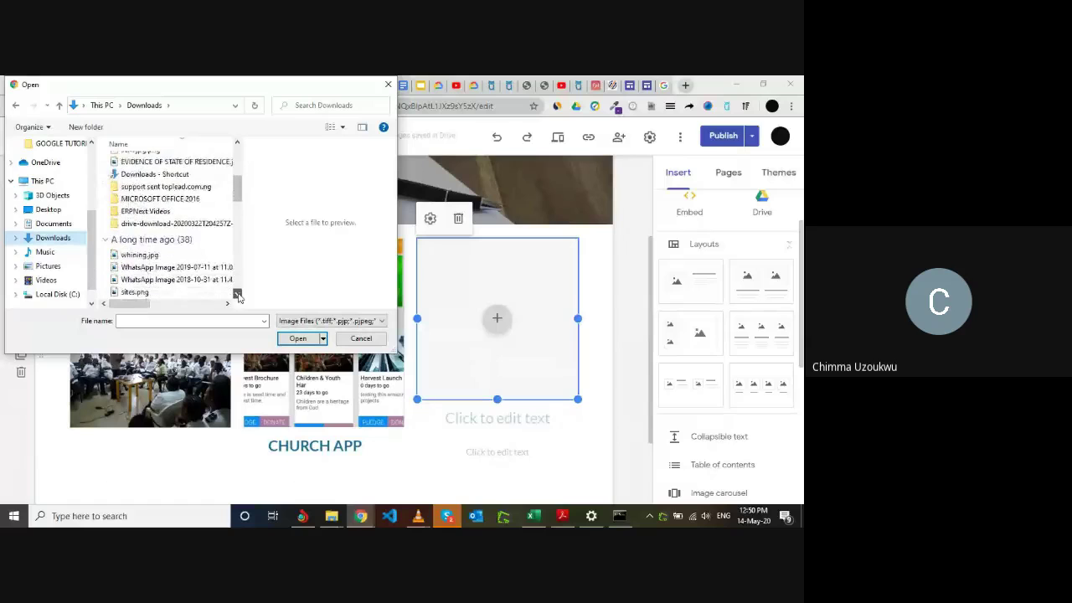
click(238, 294)
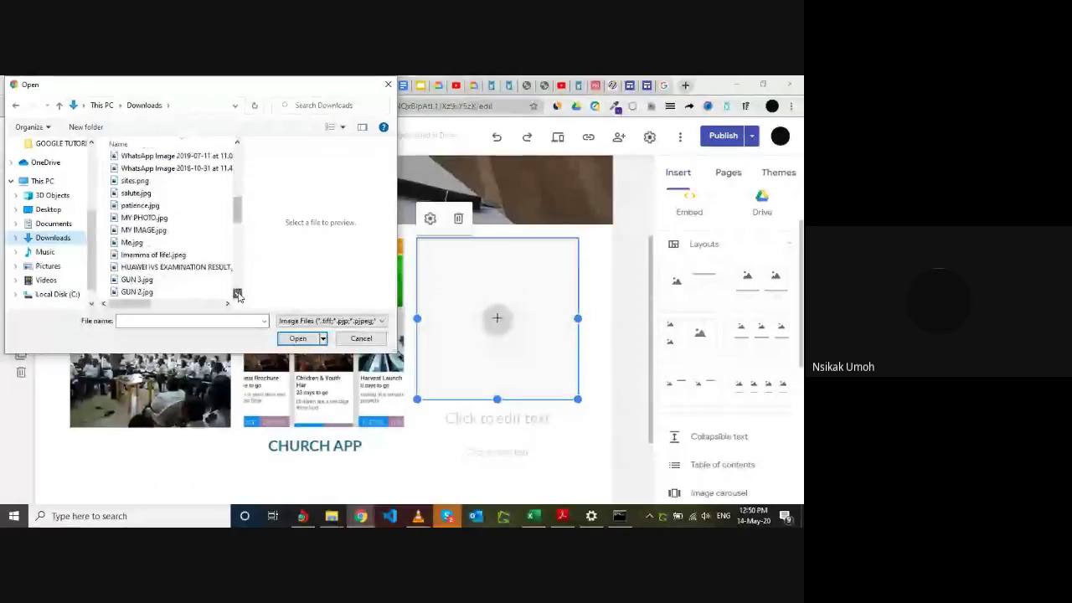
click(238, 294)
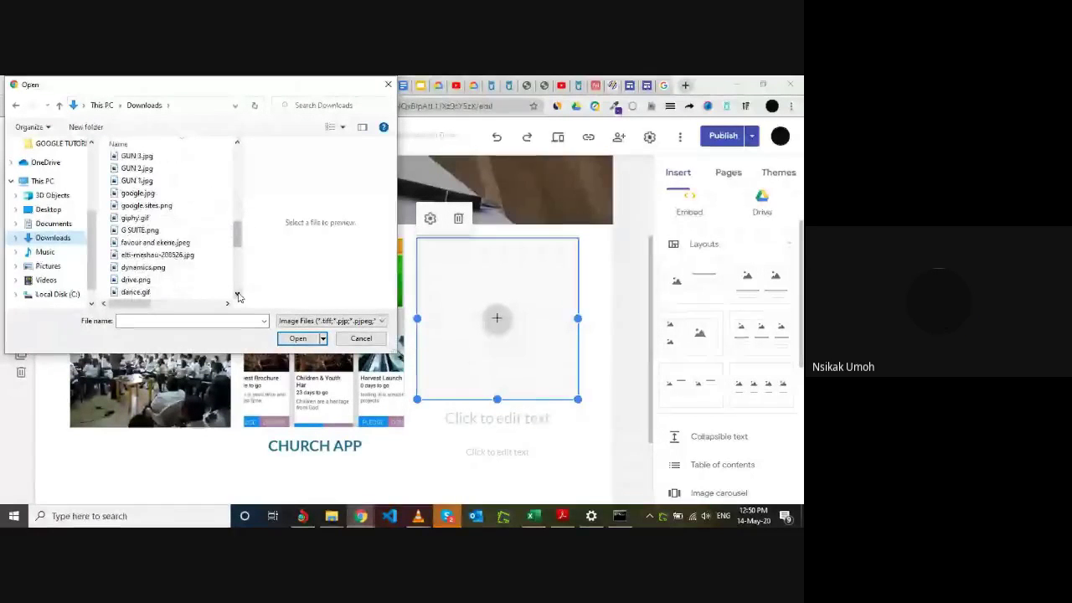
click(238, 294)
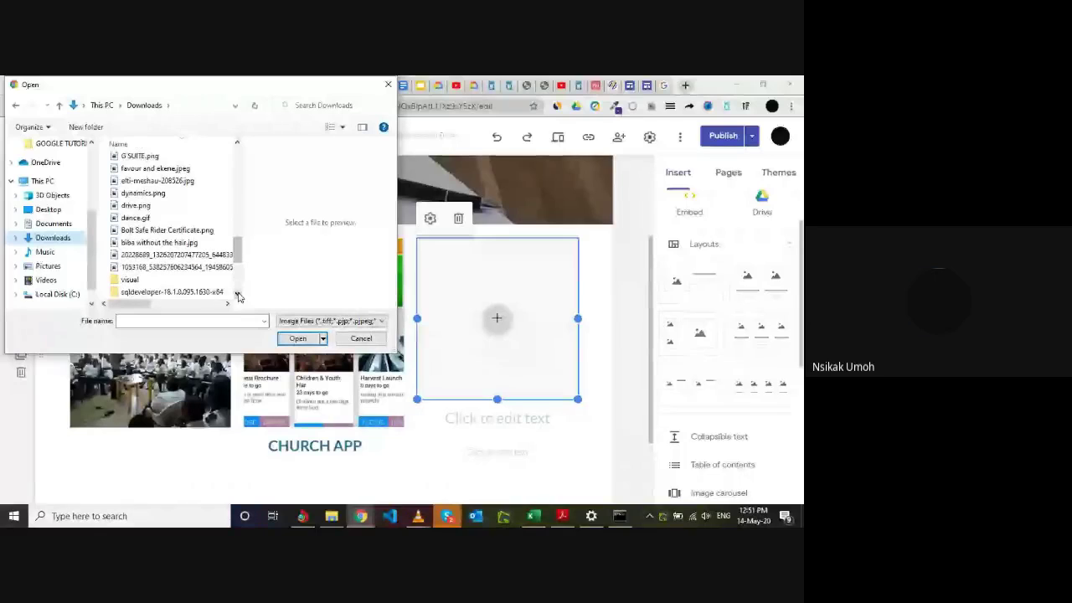
click(237, 294)
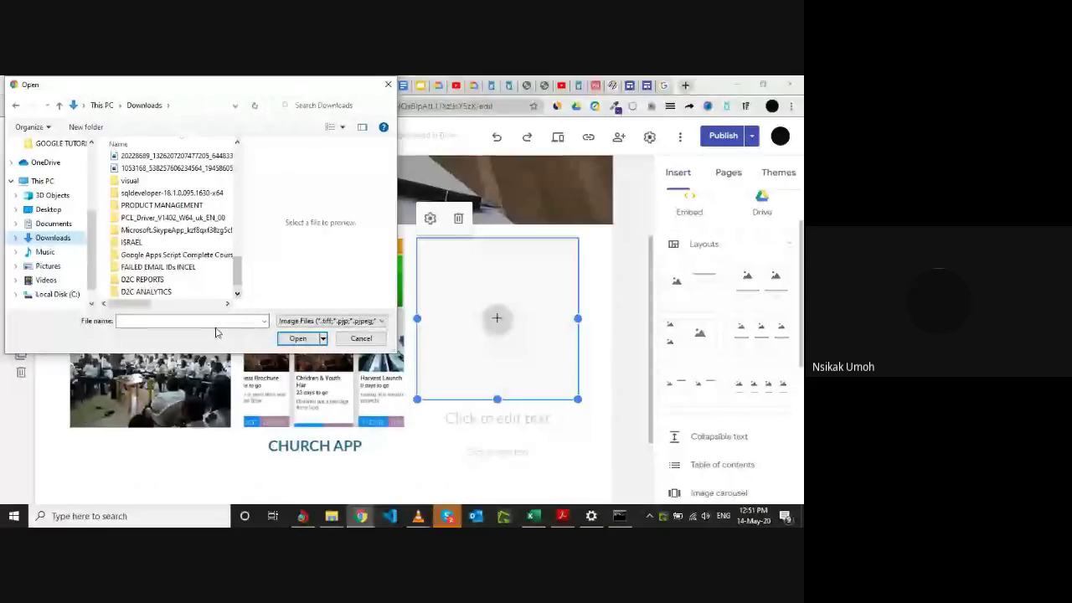
Try searching for 'MY PR', then switch the file chooser to the Documents folder.
click(217, 321)
text(MY PR)
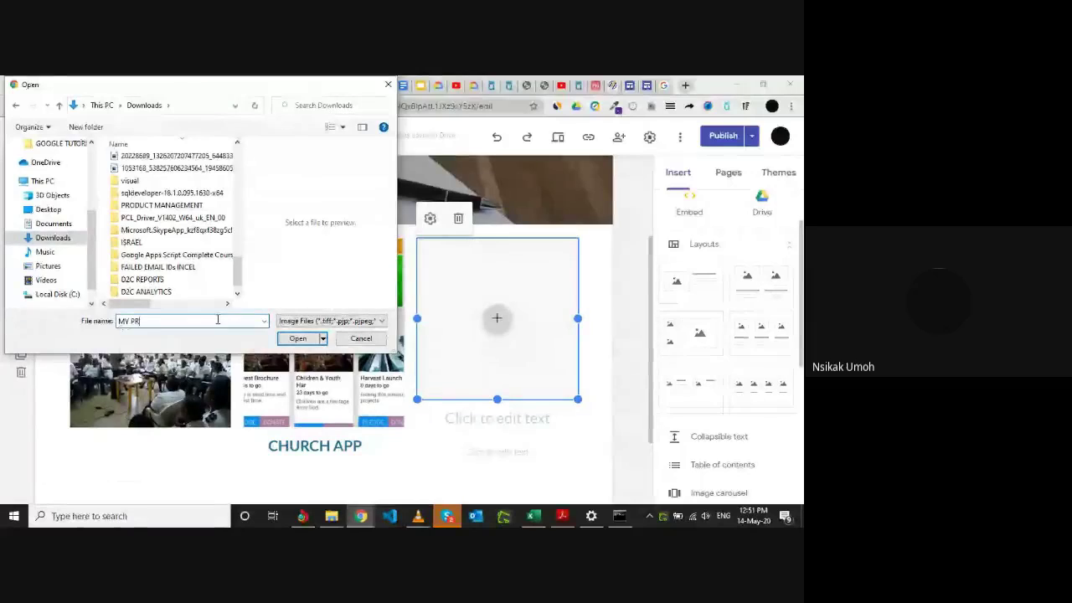
key(BackSpace)
key(BackSpace)
key(BackSpace)
key(BackSpace)
key(BackSpace)
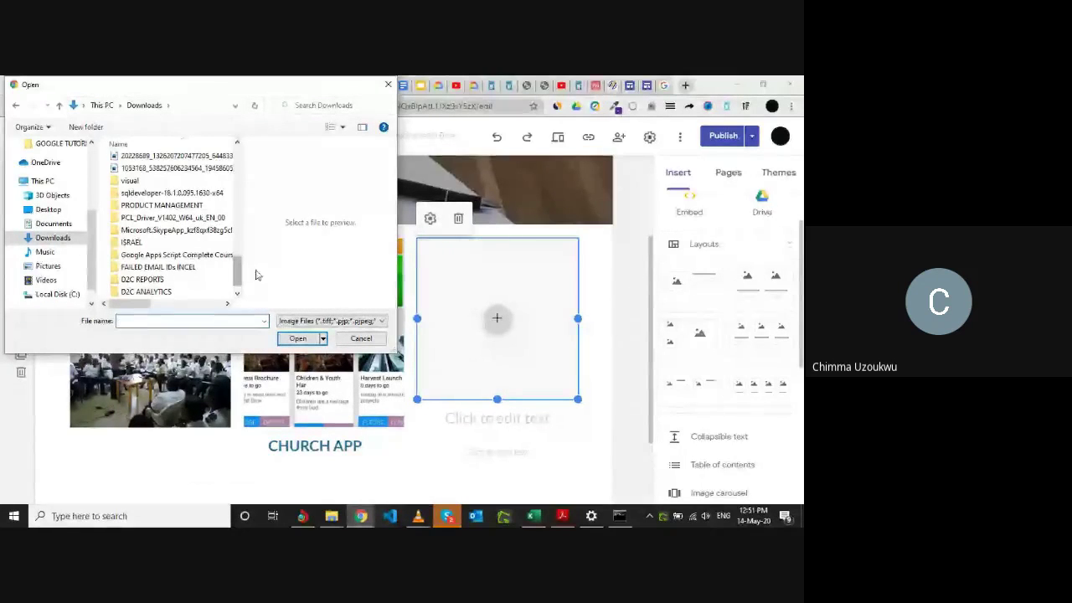
drag(237, 273, 229, 189)
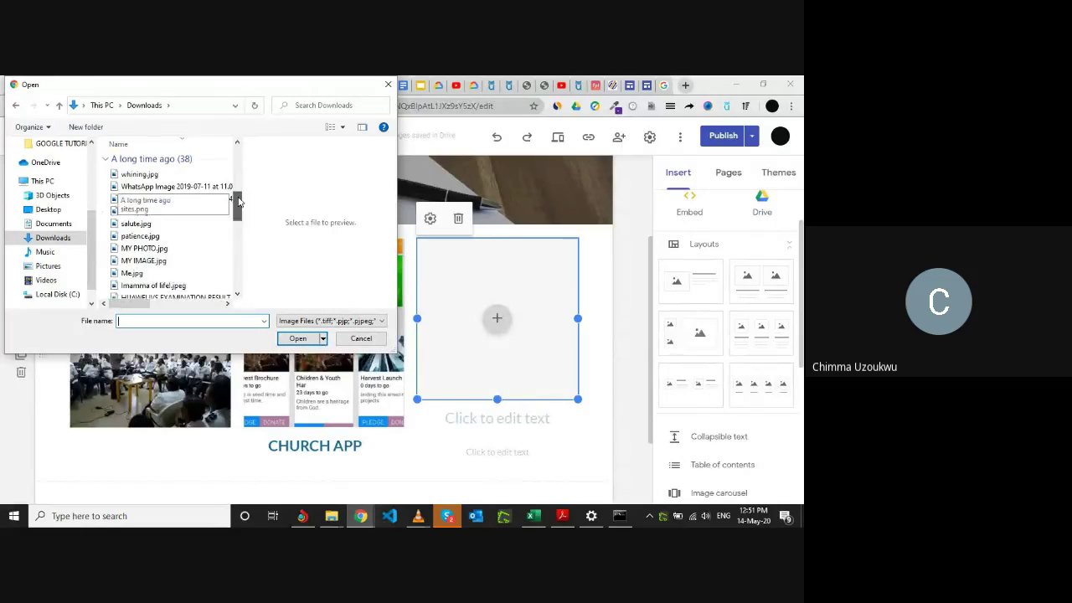
drag(239, 200, 226, 229)
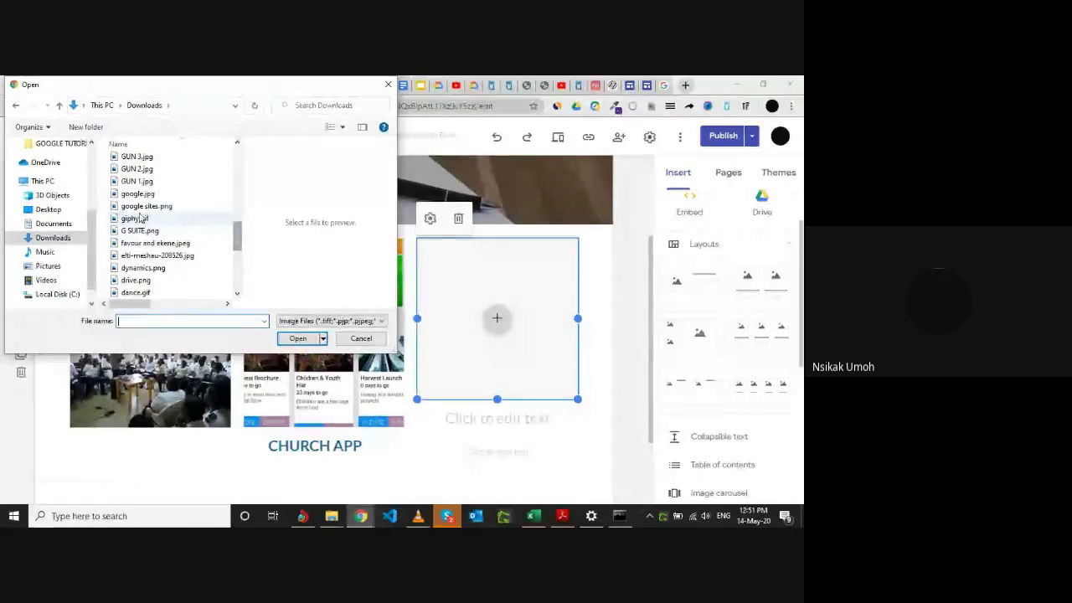
click(55, 224)
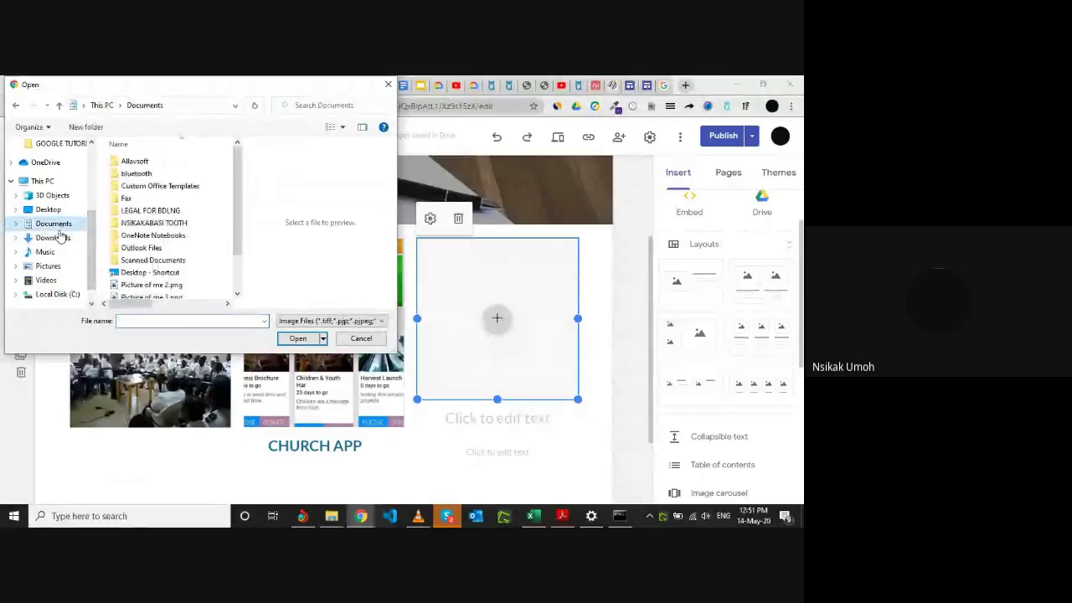
scroll(171, 259, down, 1)
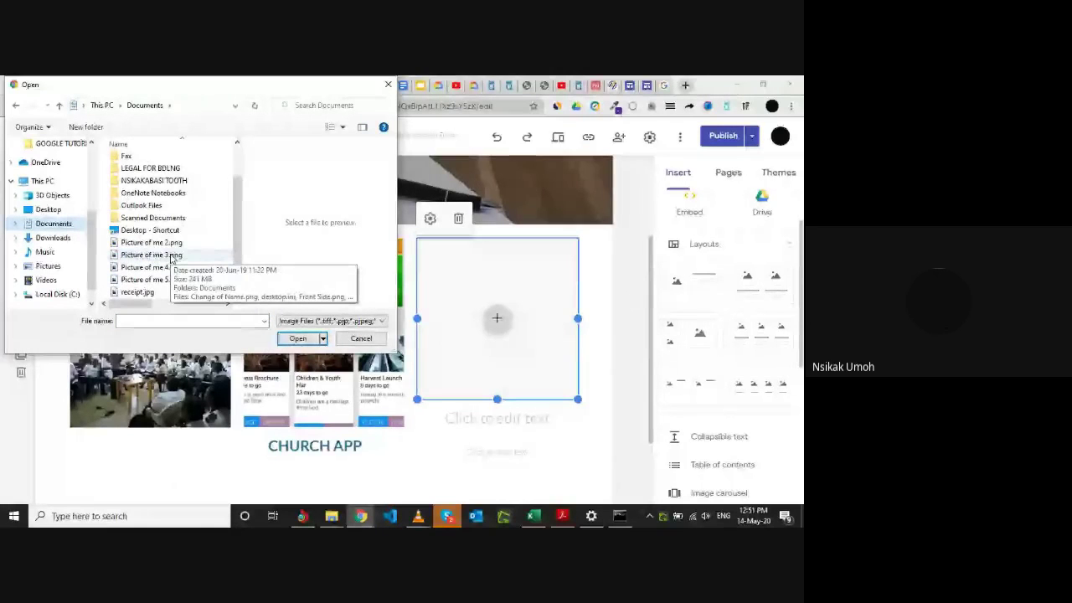
scroll(171, 259, up, 1)
click(386, 87)
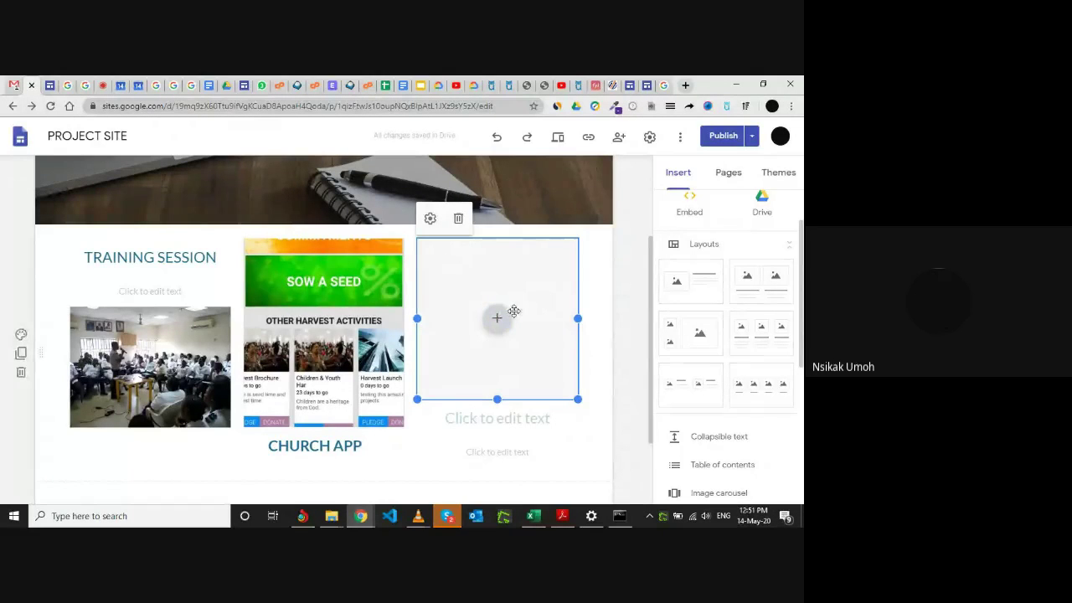
scroll(462, 351, down, 2)
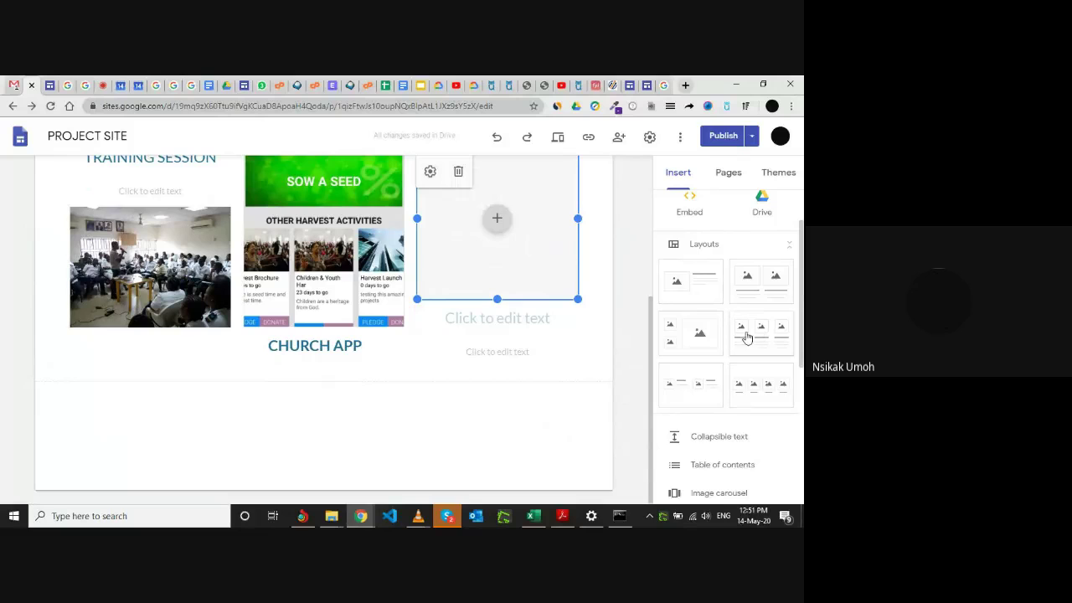
click(316, 443)
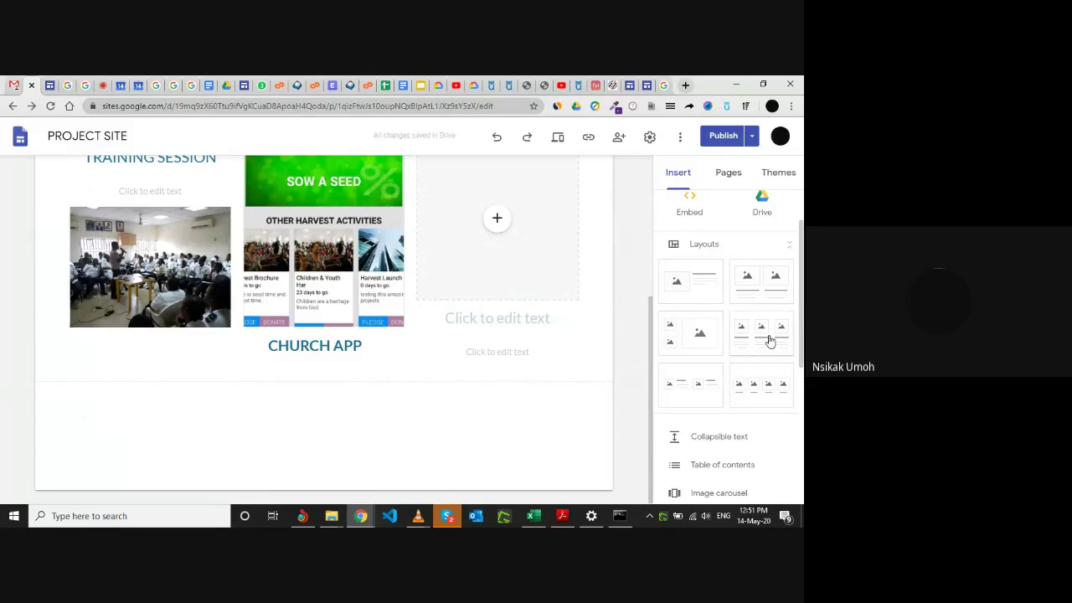
click(770, 340)
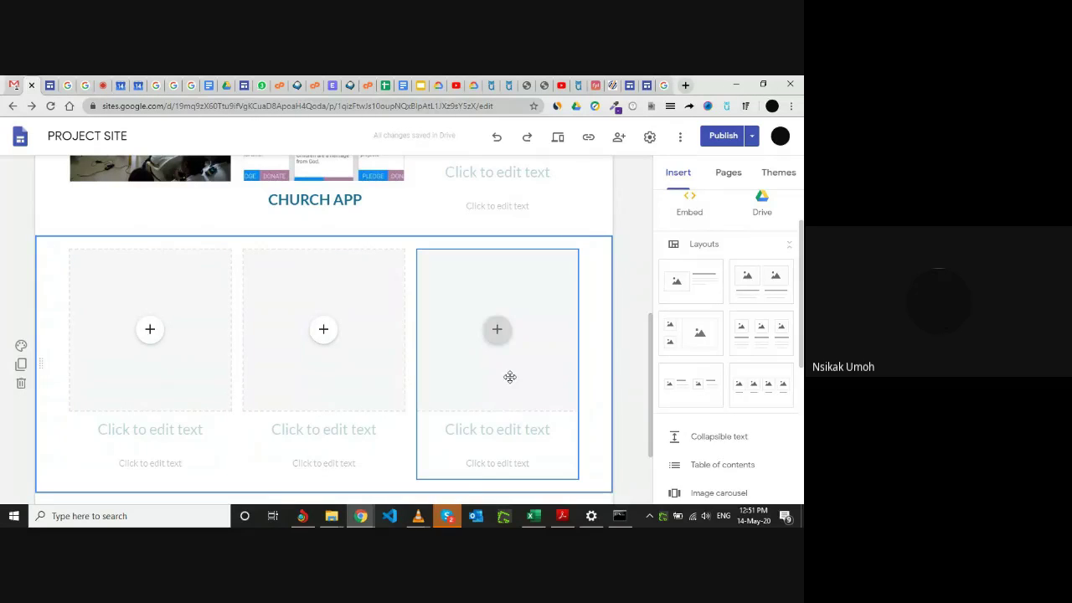
scroll(510, 377, up, 3)
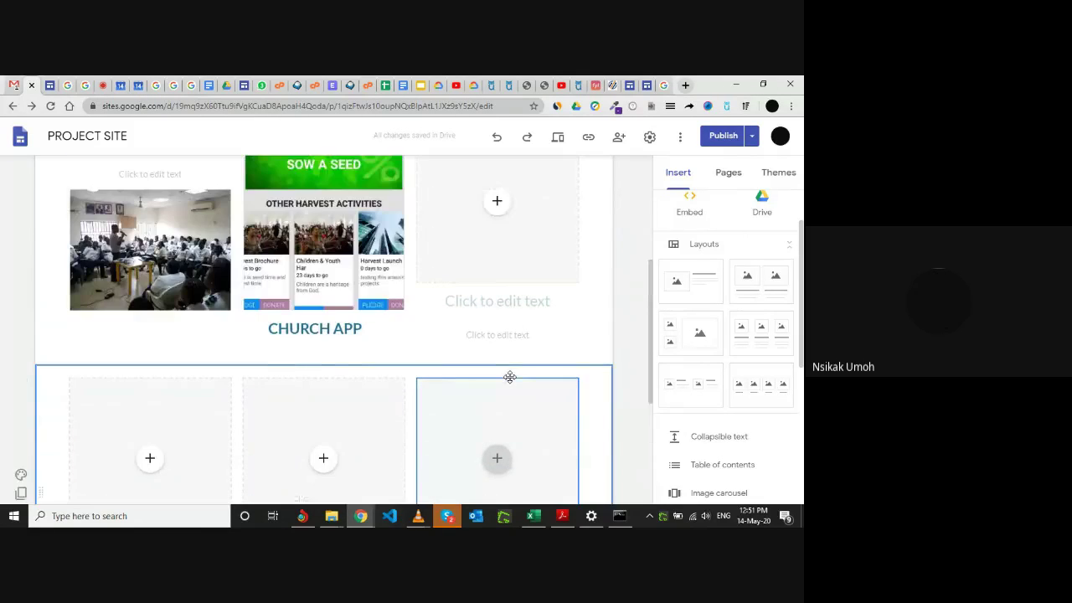
scroll(510, 377, down, 4)
scroll(510, 377, up, 3)
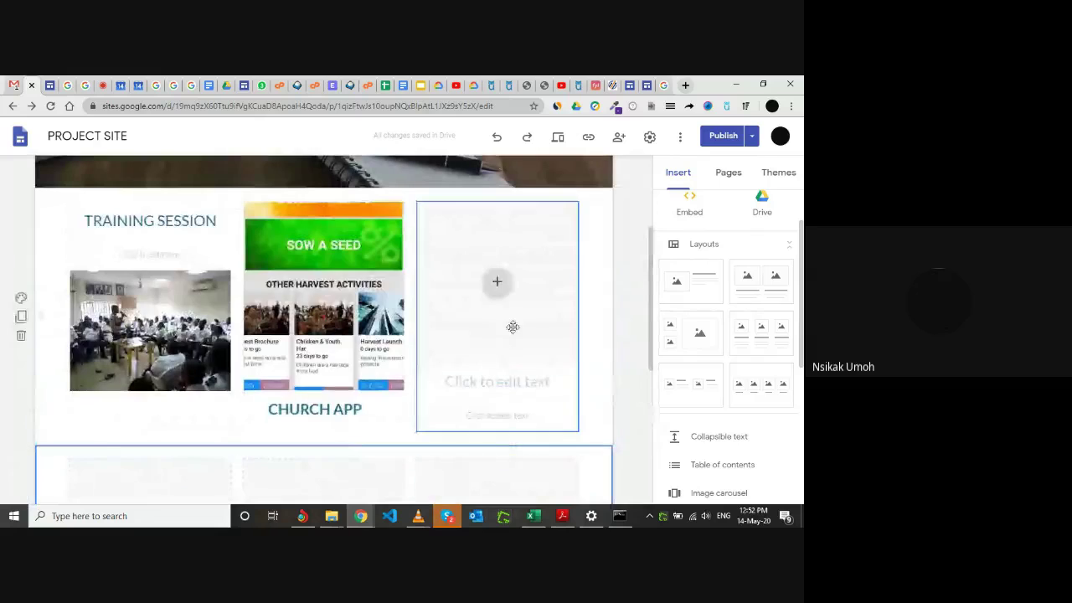
Open PROJECT SITE's sharing dialog and place the cursor in the Add people and groups field.
click(618, 138)
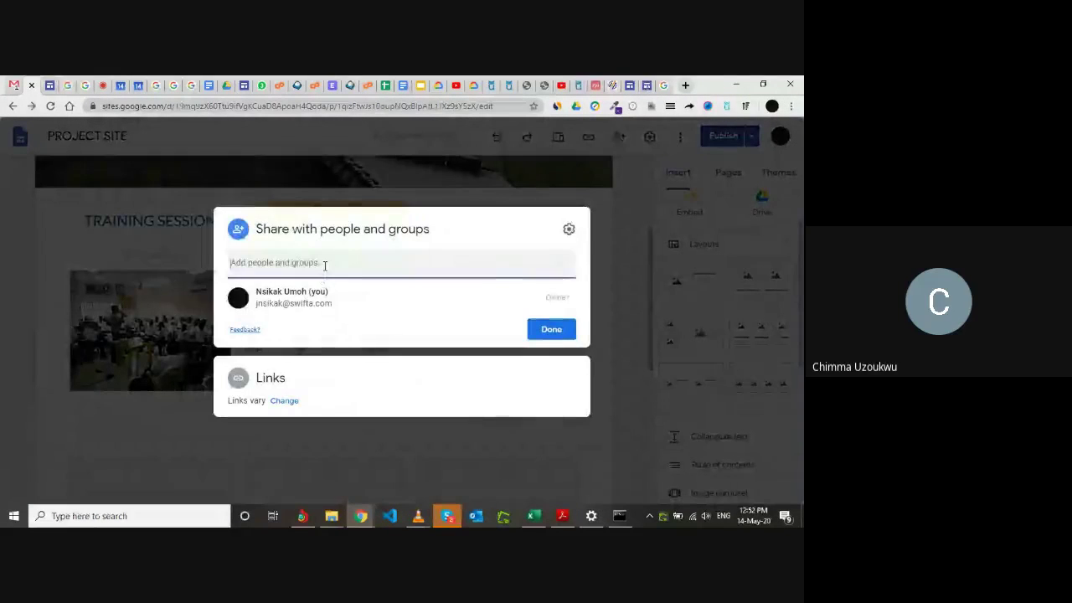
click(325, 266)
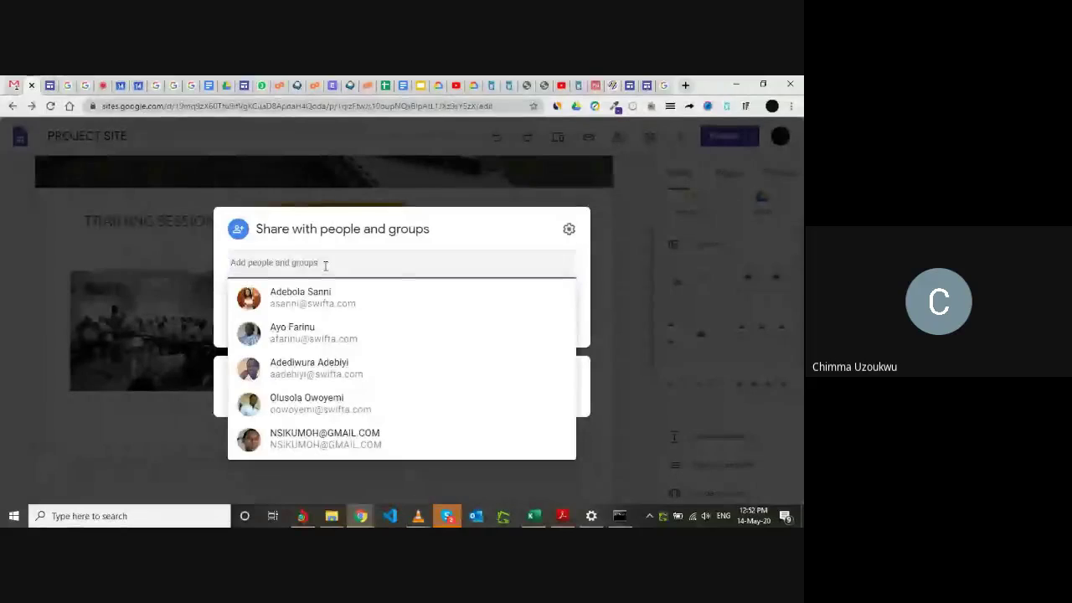
click(176, 234)
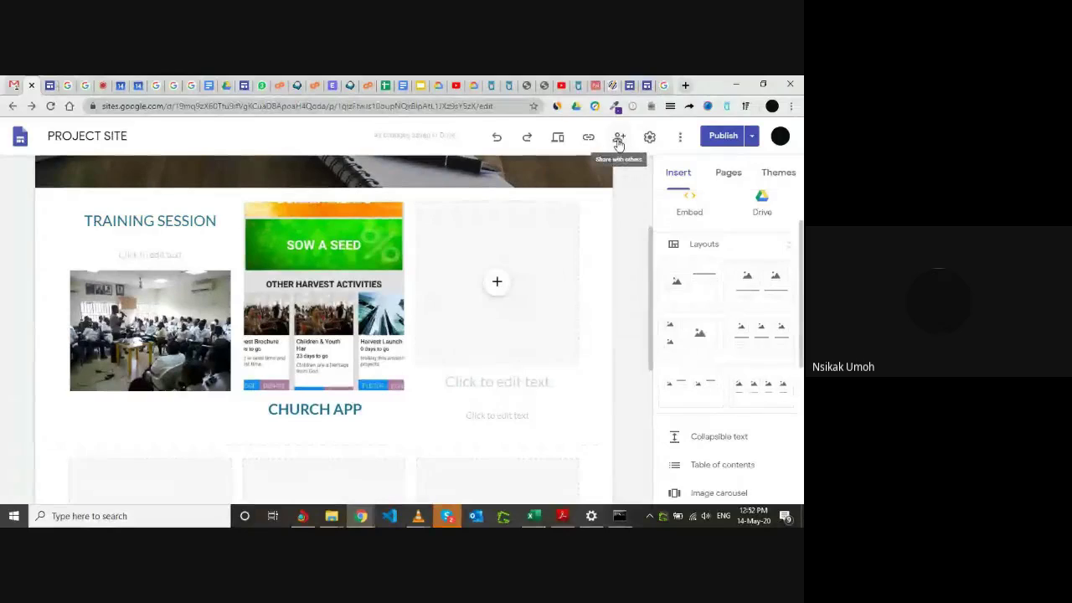
click(618, 139)
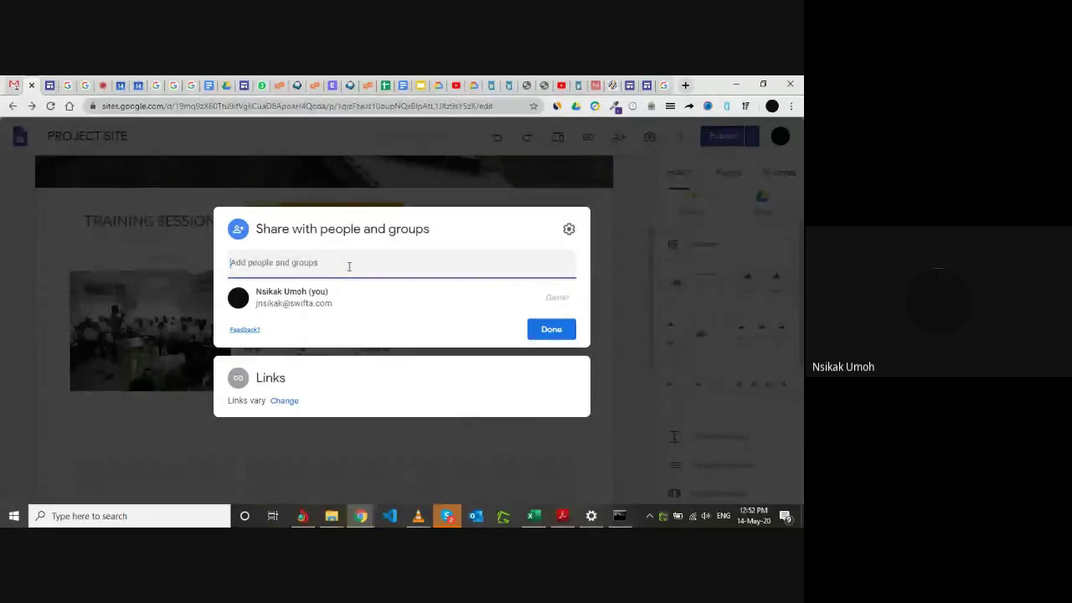
click(349, 266)
click(312, 270)
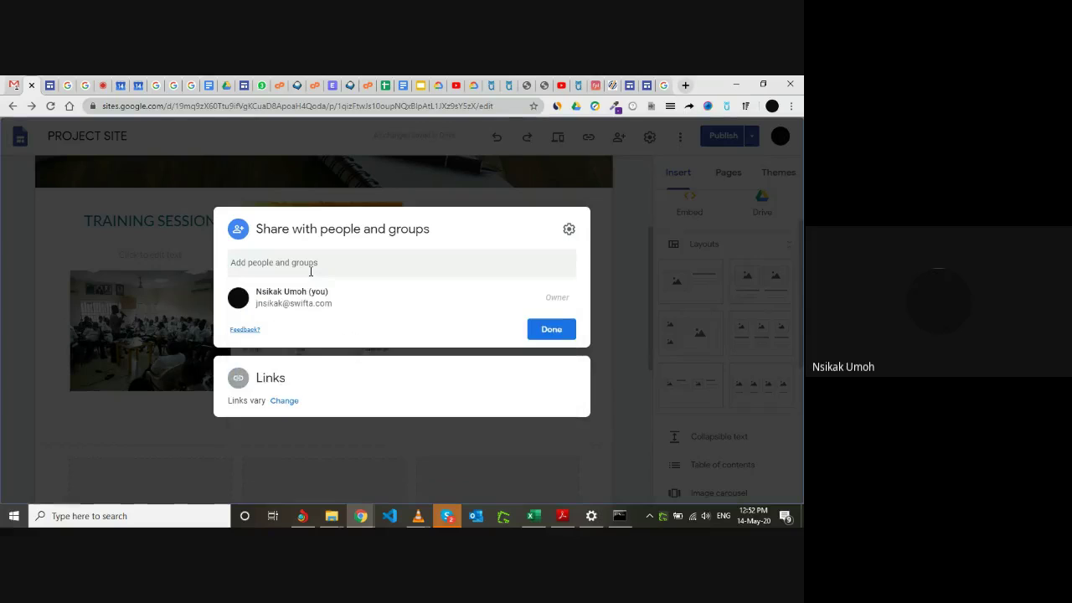
click(311, 270)
click(286, 270)
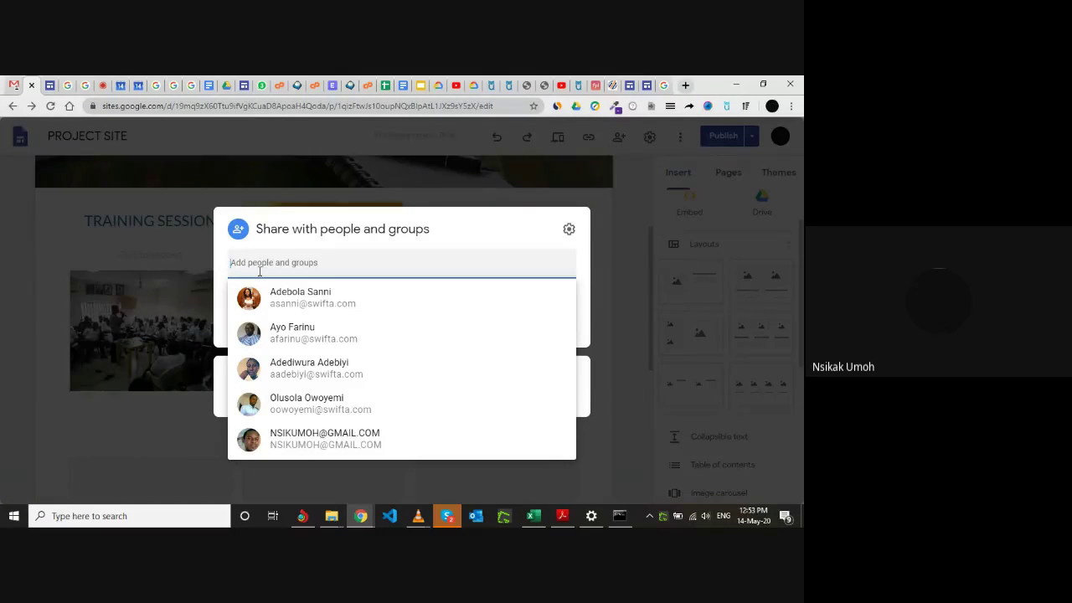
key(Escape)
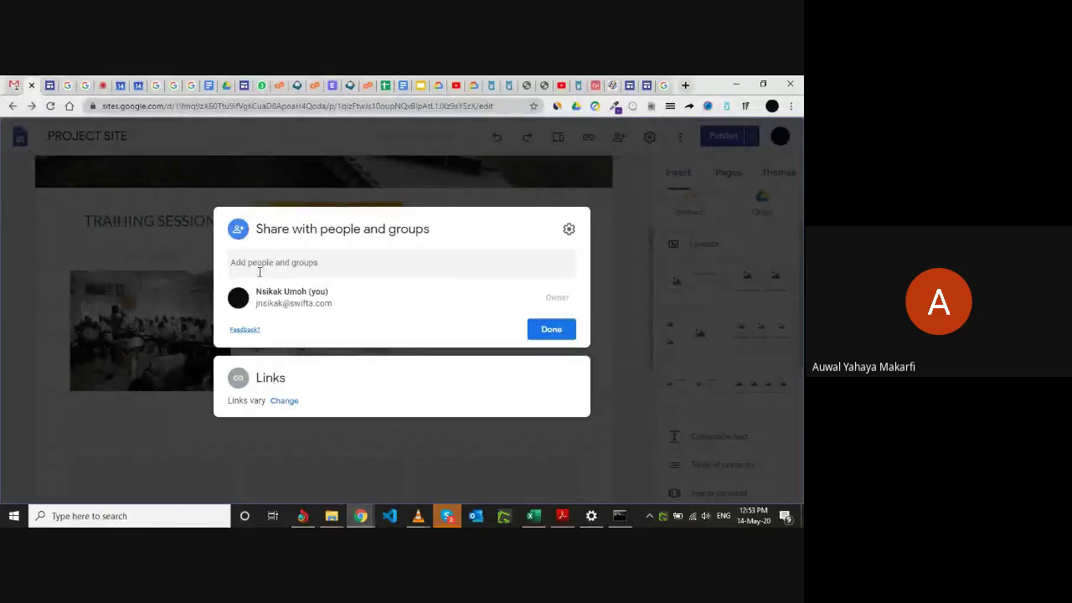
click(261, 265)
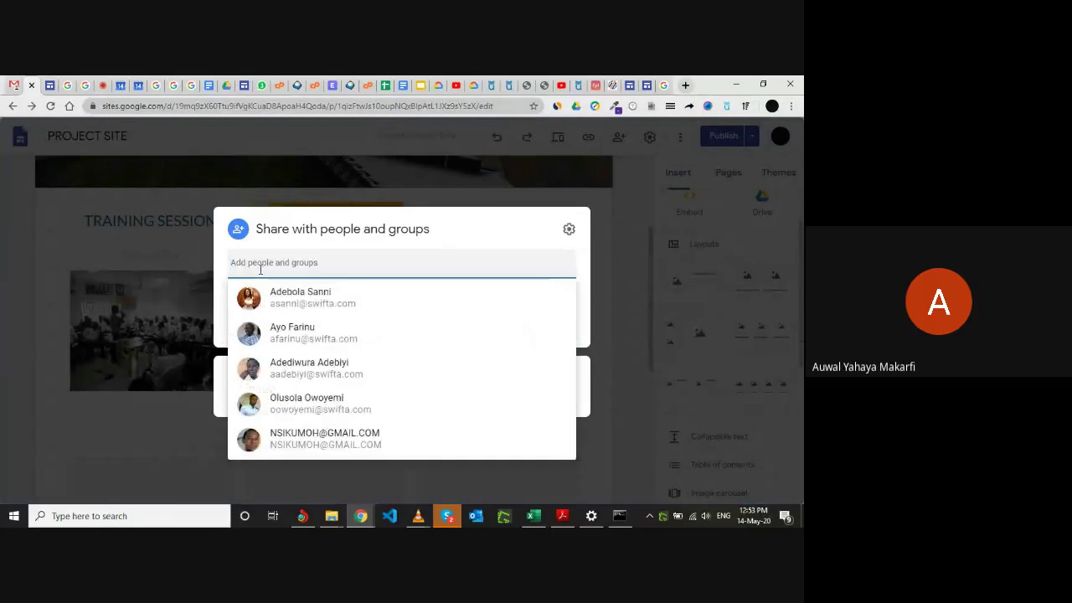
Search for the collaborator by name in the Add people and groups field.
text(a)
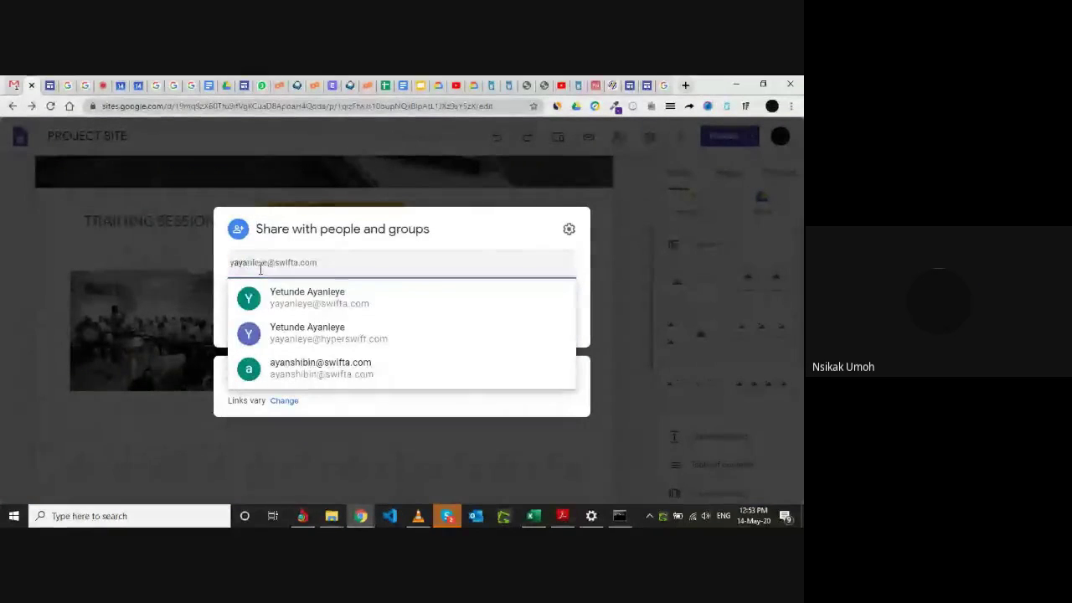
key(BackSpace)
key(BackSpace)
key(BackSpace)
text(ayan)
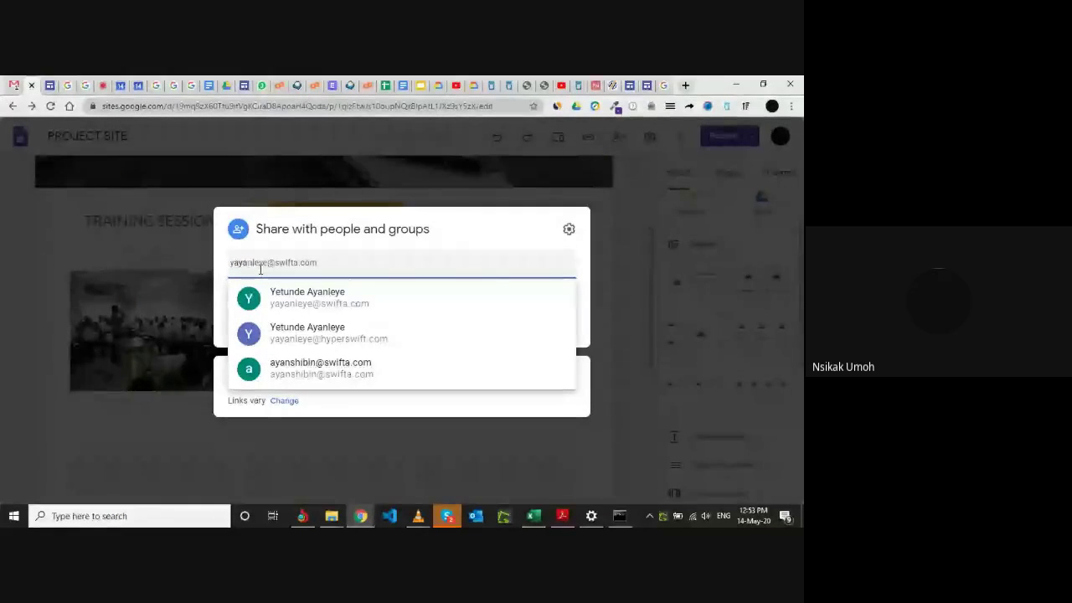
text(ha)
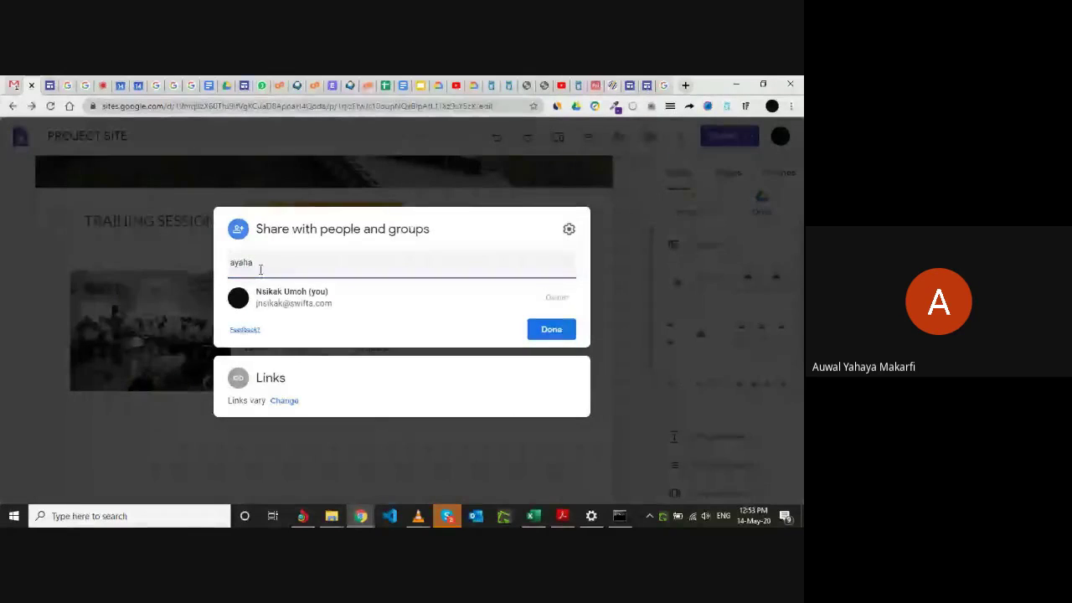
text(y)
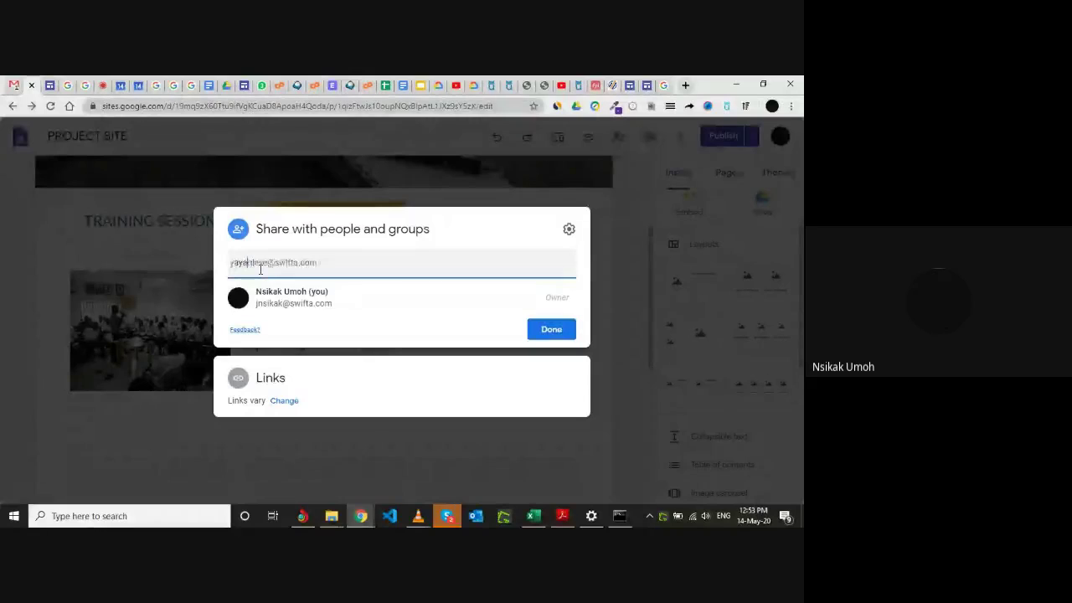
key(BackSpace)
key(BackSpace)
key(BackSpace)
key(BackSpace)
key(BackSpace)
key(BackSpace)
text(yaha)
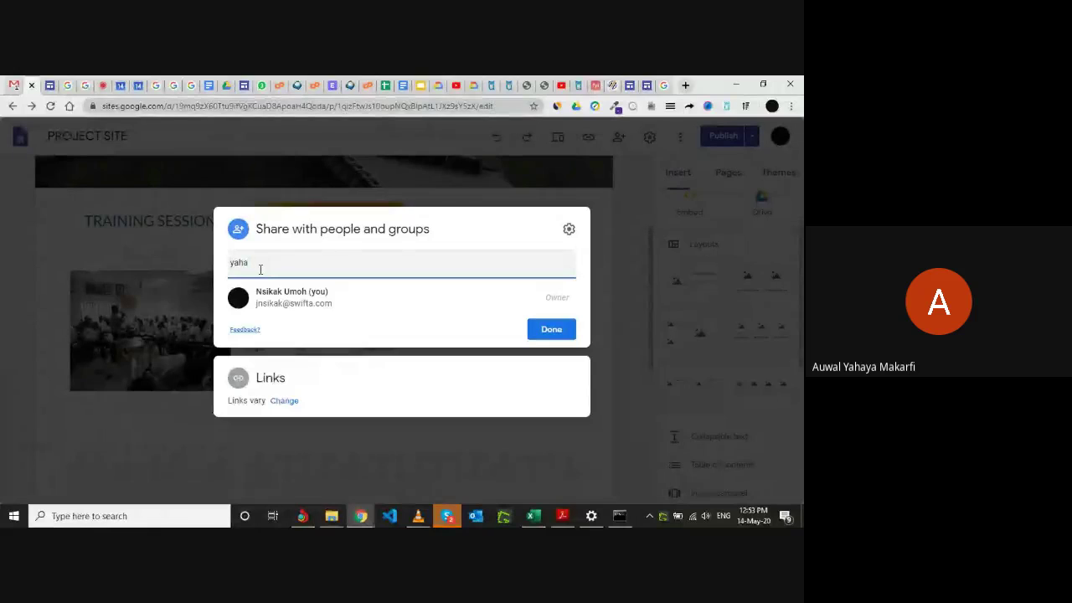
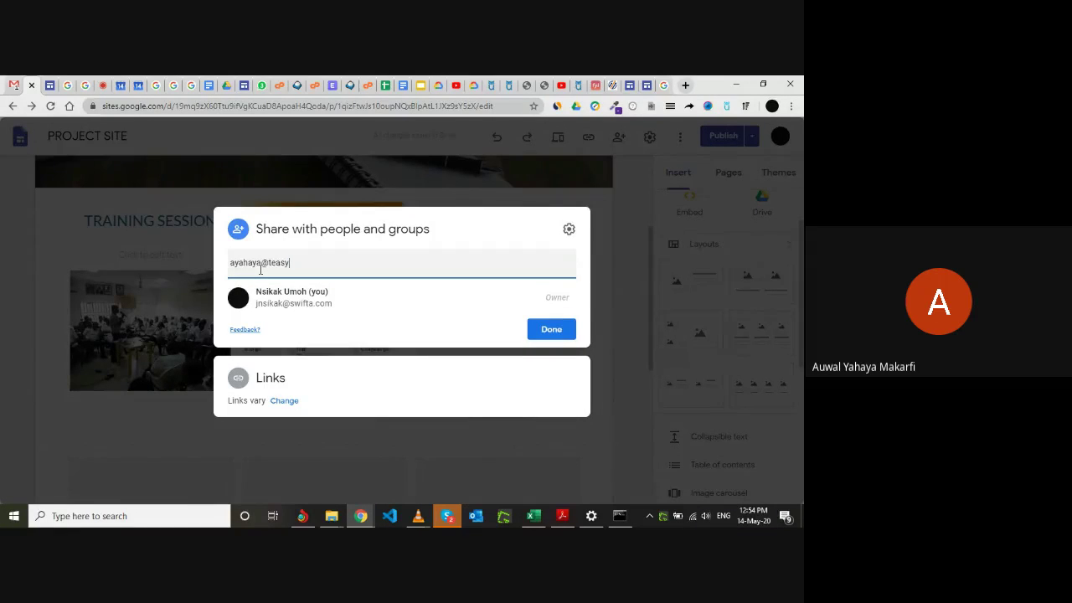
Enter the collaborator's full Gmail address, fixing the domain, and confirm with Done.
key(Right)
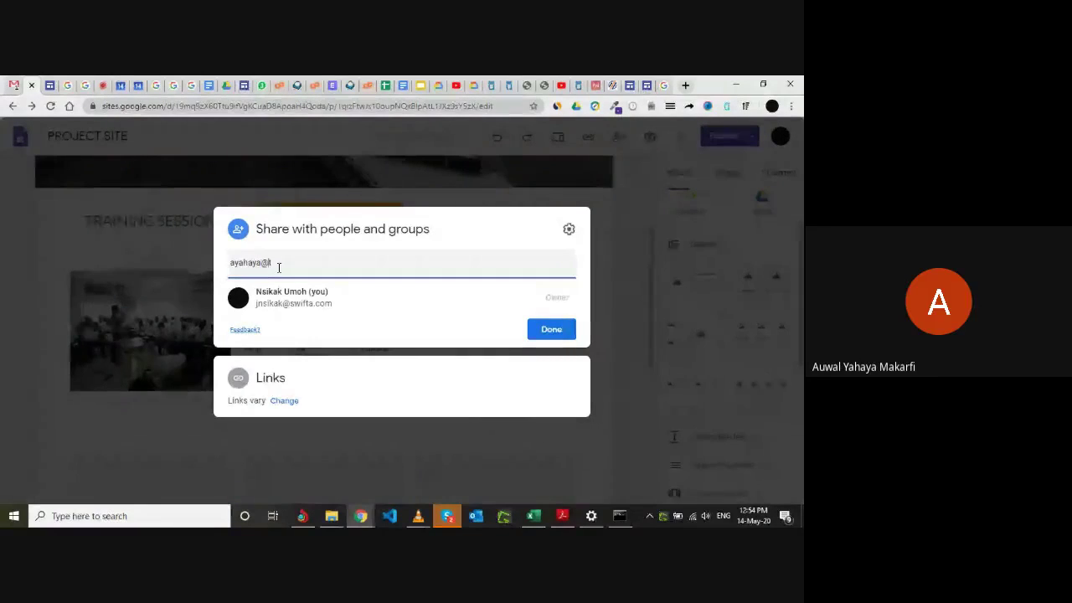
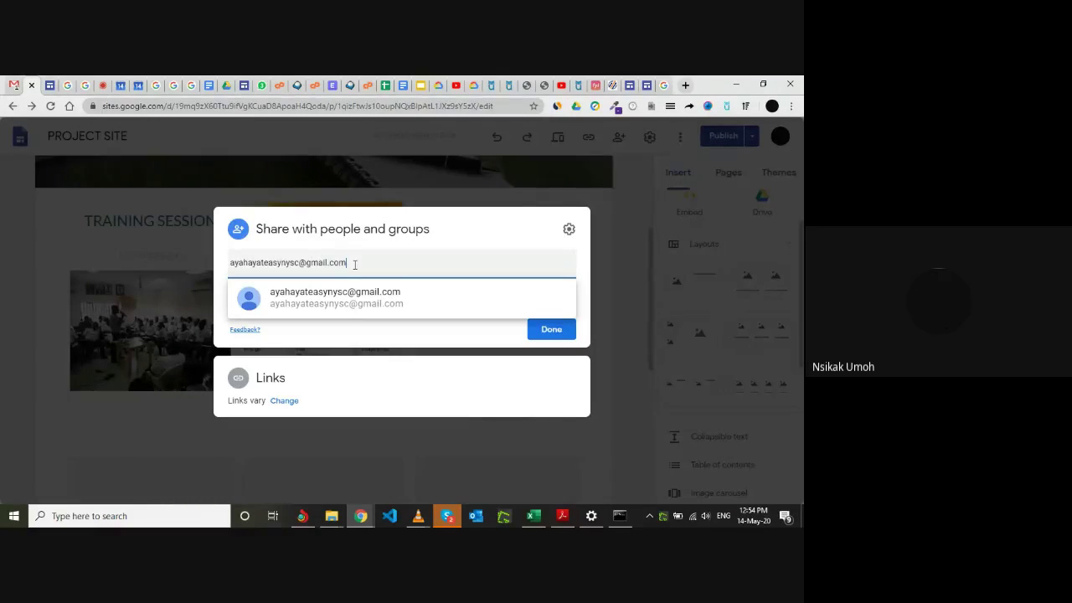
key(Escape)
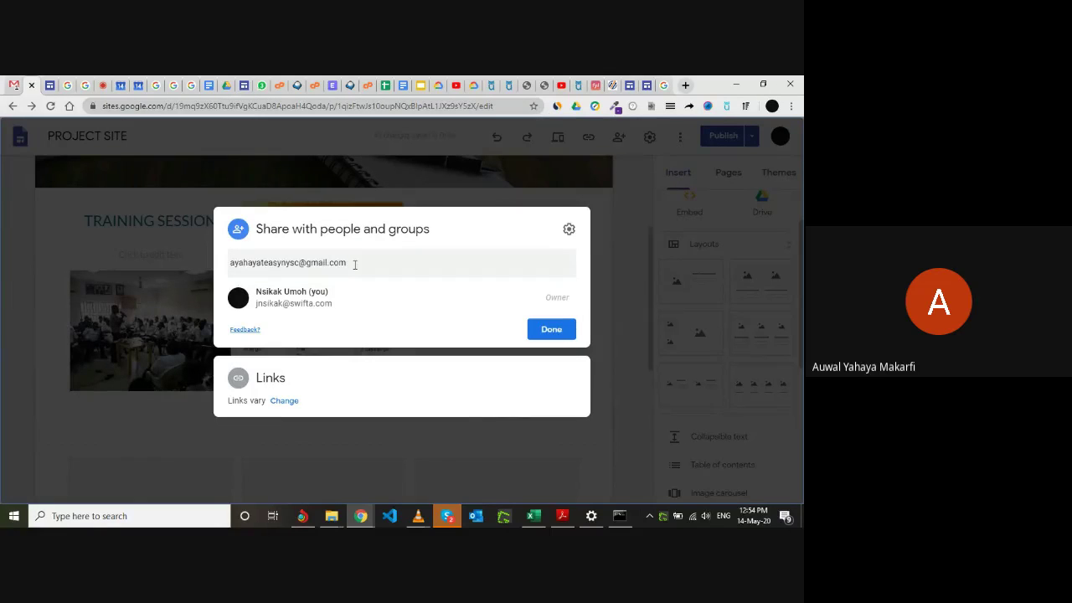
click(355, 265)
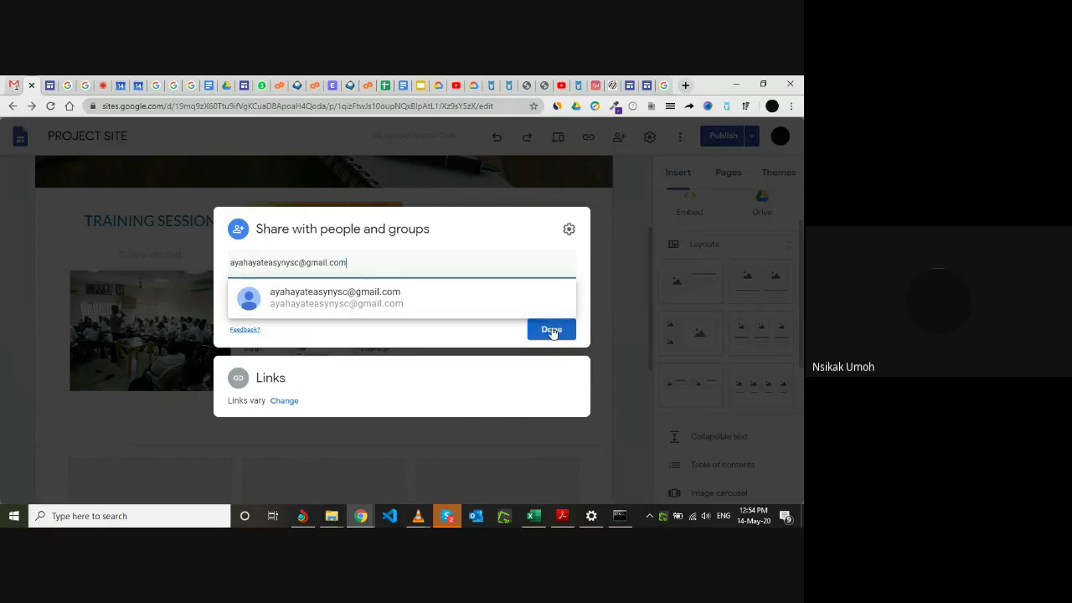
click(552, 331)
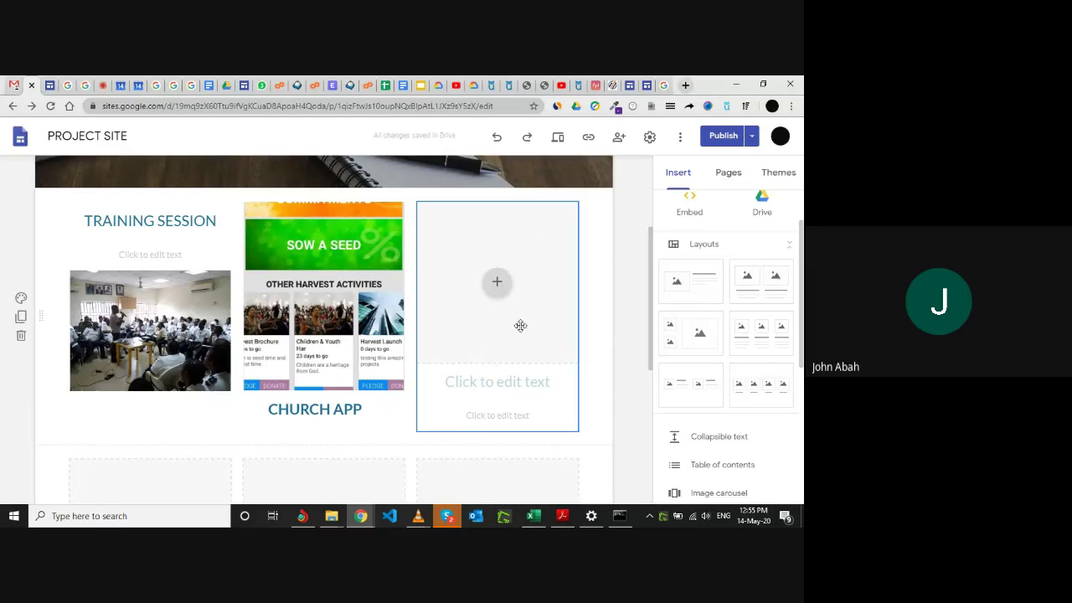
Scroll down the editor page and reopen PROJECT SITE's sharing settings.
scroll(496, 343, down, 1)
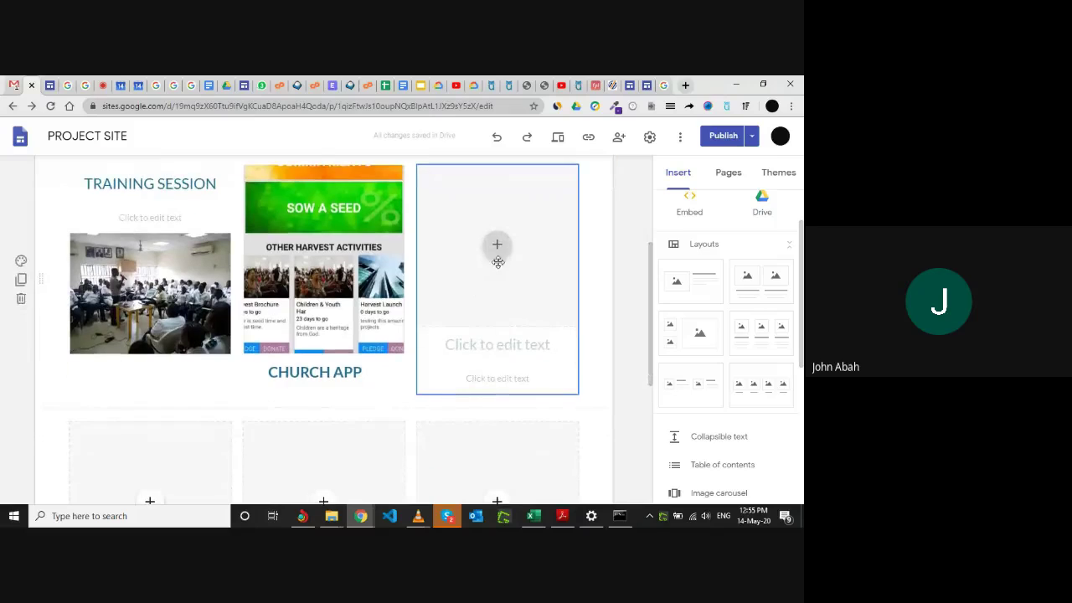
scroll(504, 283, down, 3)
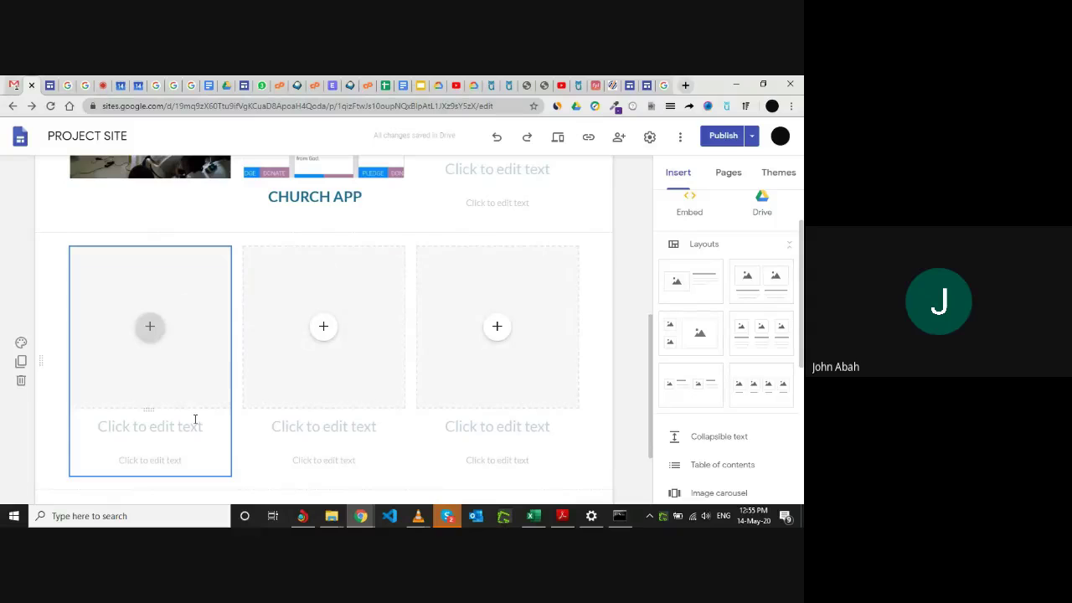
click(621, 140)
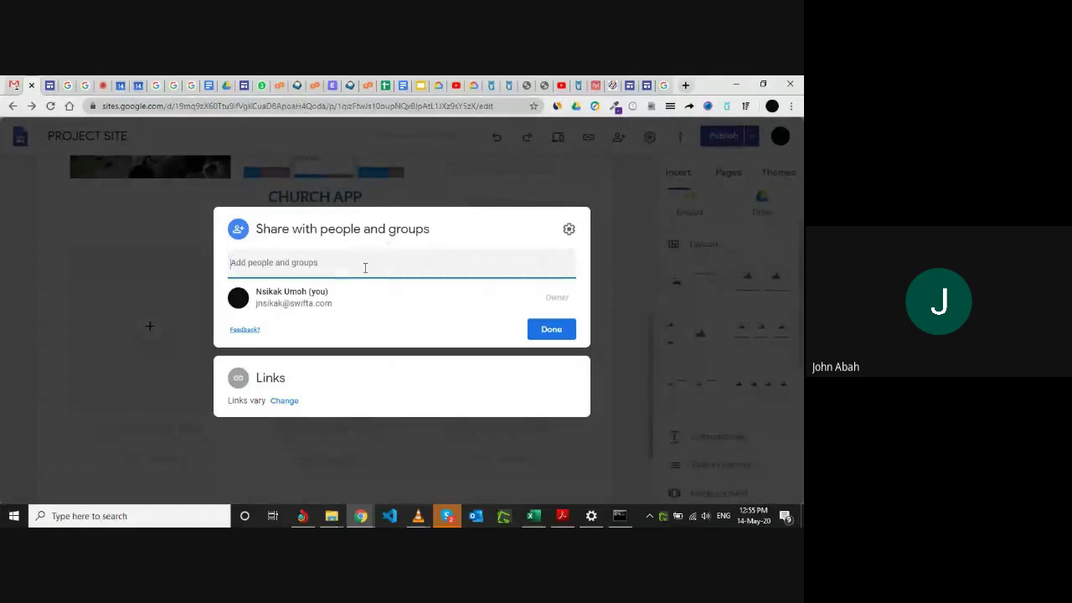
Copy the first collaborator's e-mail address from the Google Meet chat.
click(364, 265)
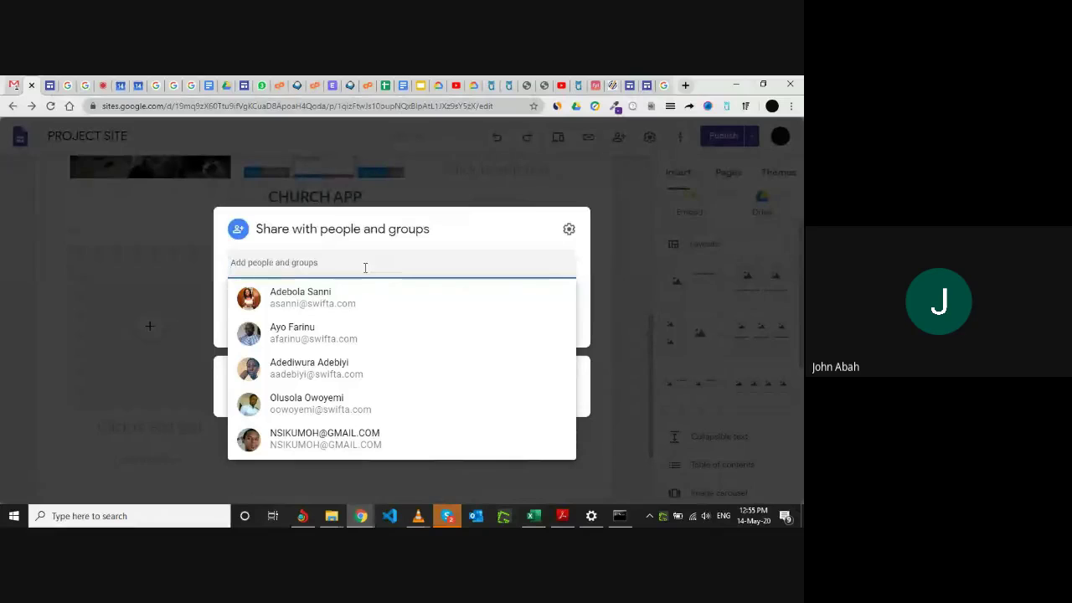
click(102, 85)
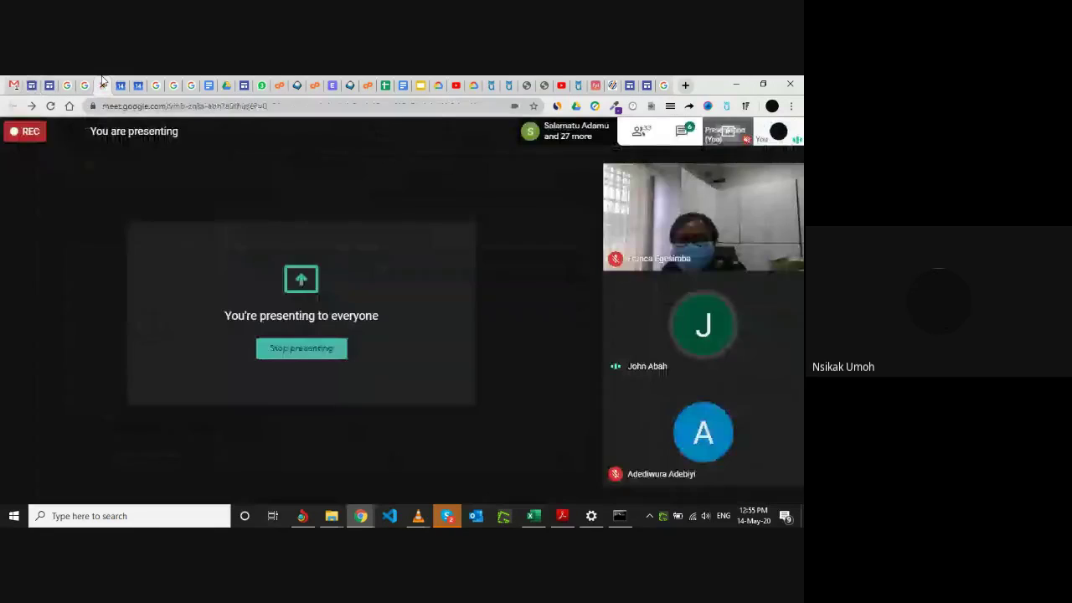
click(687, 137)
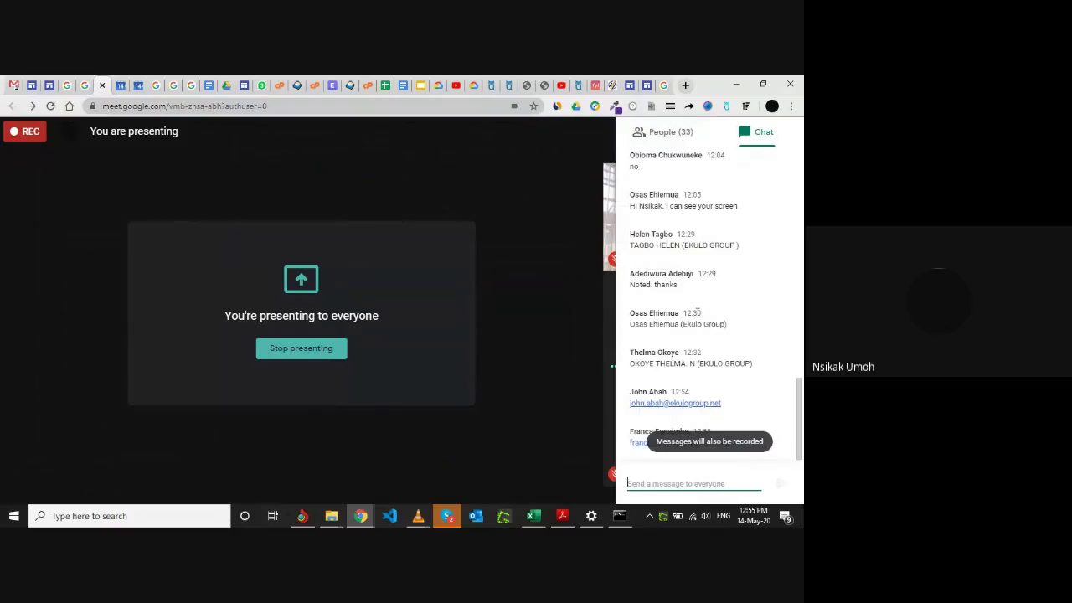
click(712, 403)
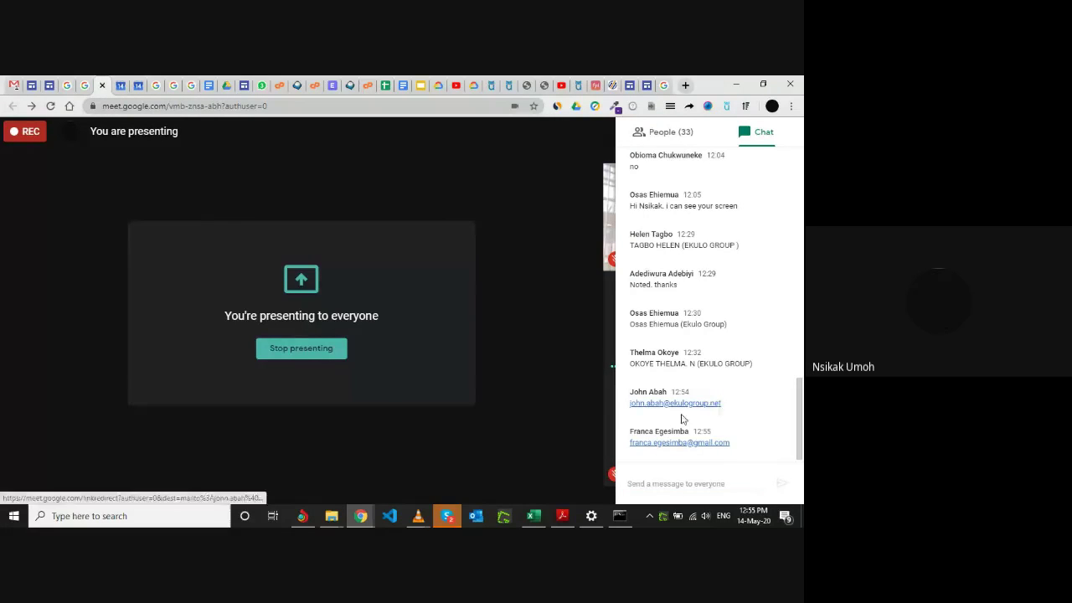
drag(722, 403, 632, 411)
key(ctrl+c)
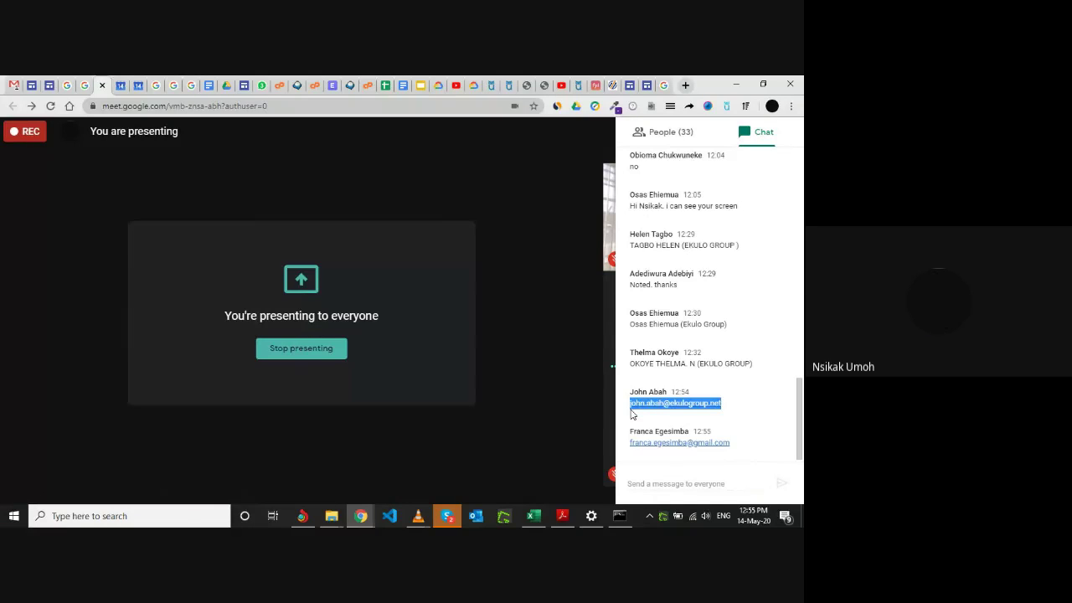
Share PROJECT SITE with that address as Editor, choosing Share anyway for the outside-organisation warning.
click(51, 81)
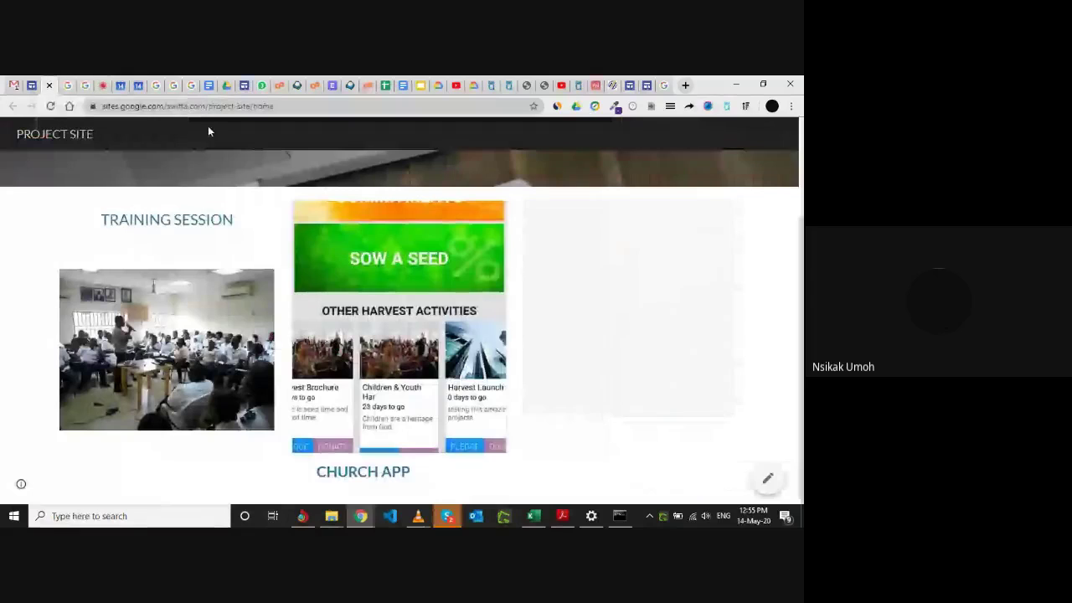
click(48, 84)
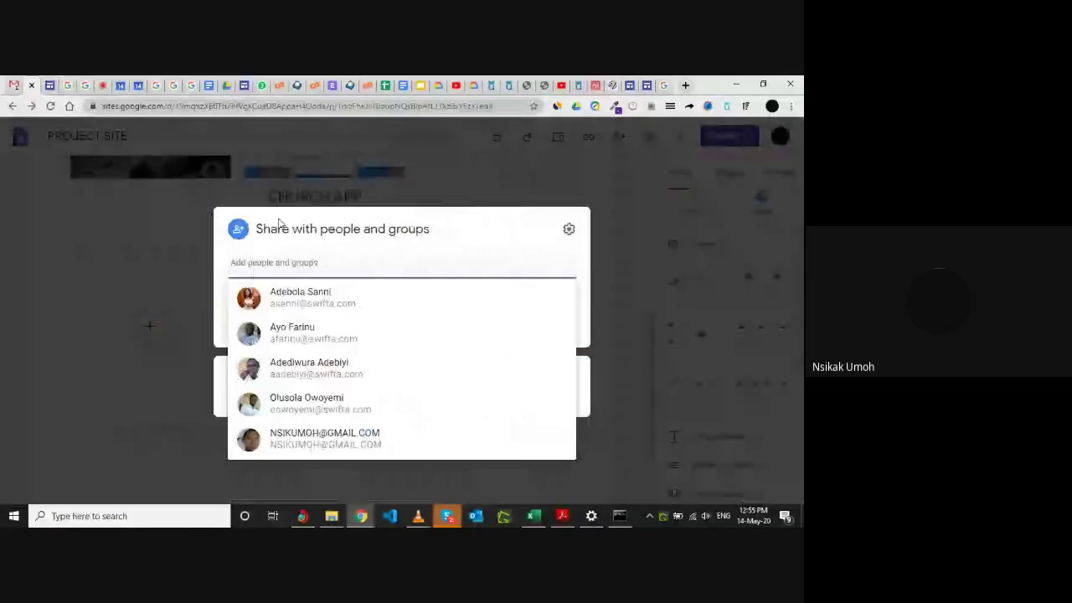
click(284, 273)
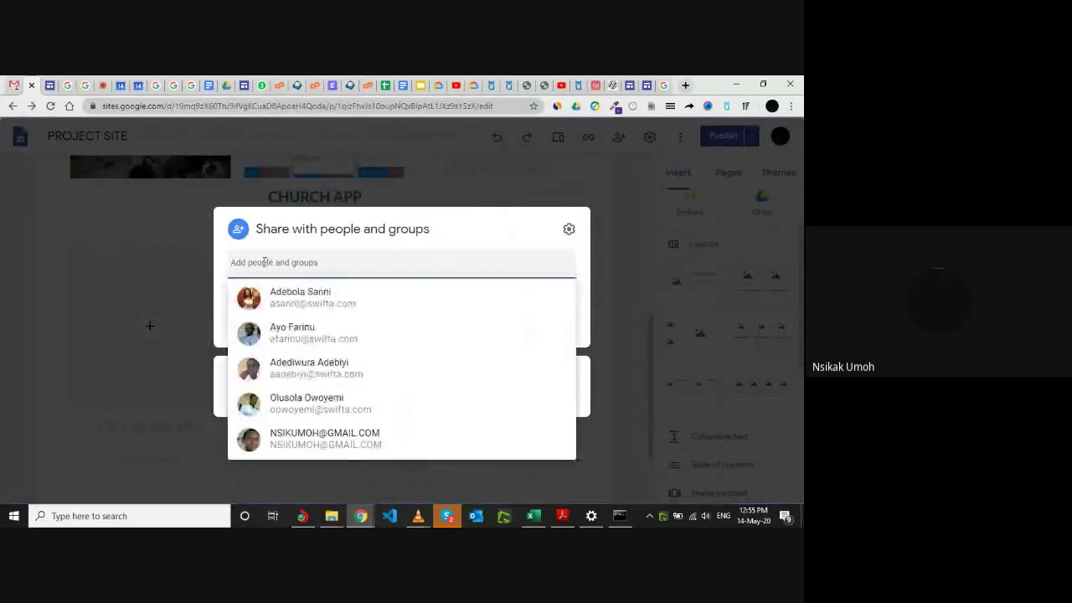
key(ctrl+v)
click(491, 312)
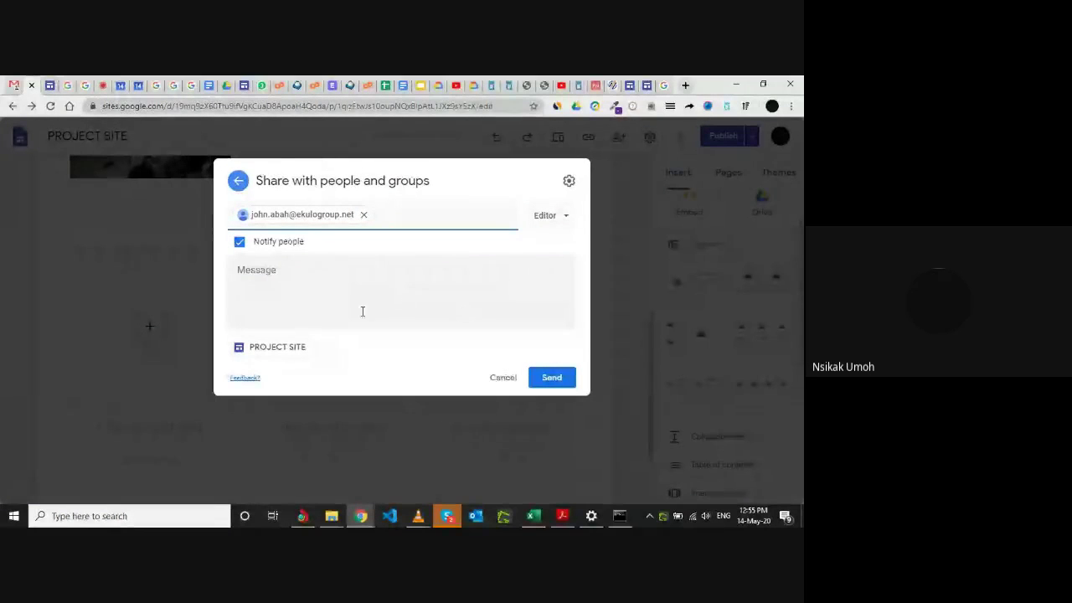
click(551, 379)
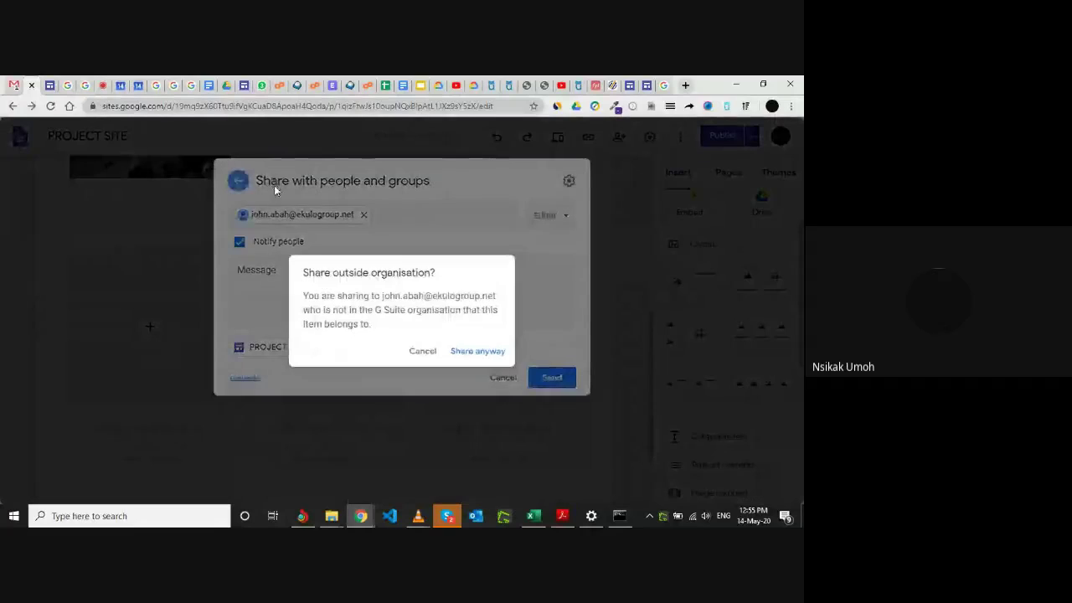
click(486, 358)
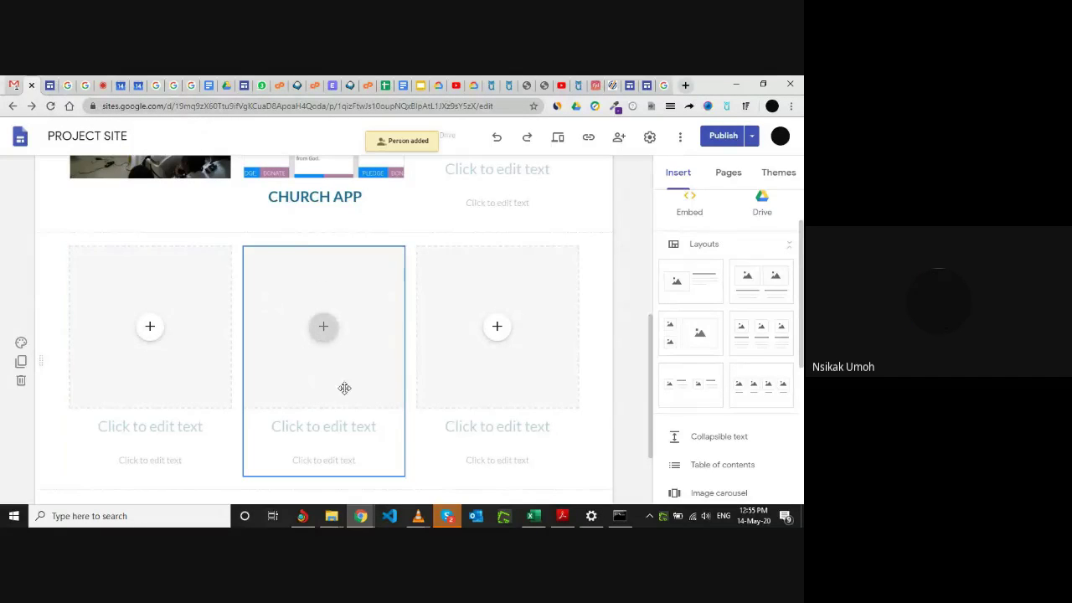
Reopen the site's sharing settings and copy the second collaborator's work e-mail from Meet chat.
click(31, 81)
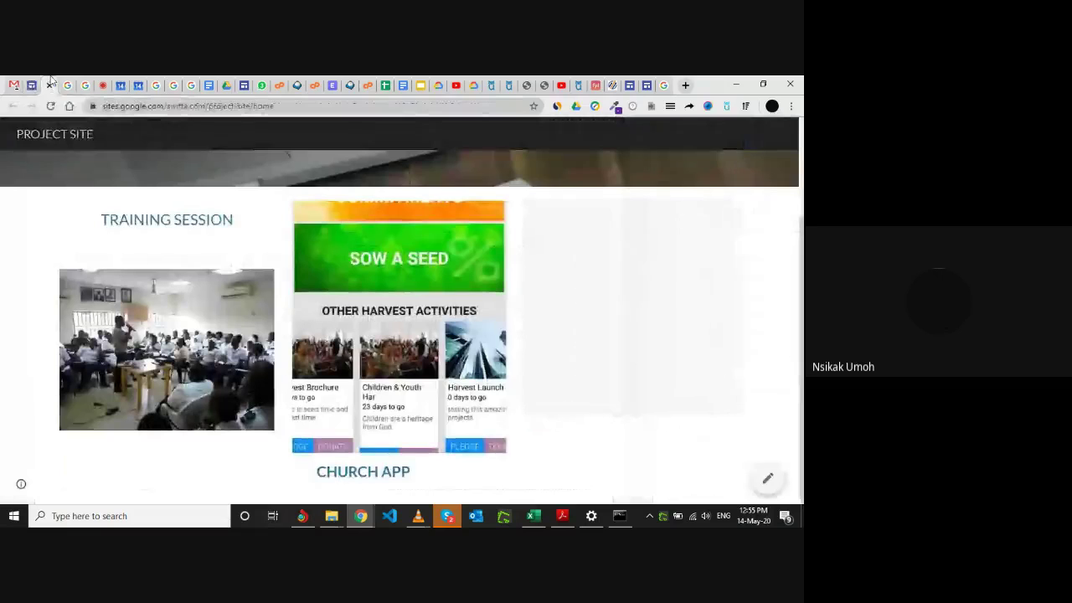
click(13, 85)
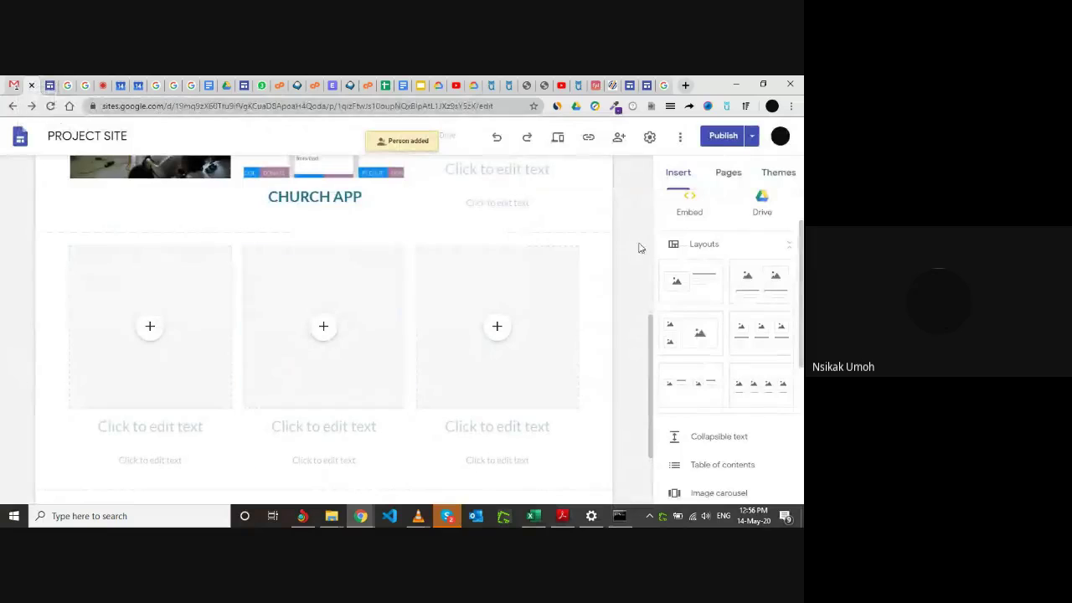
click(619, 140)
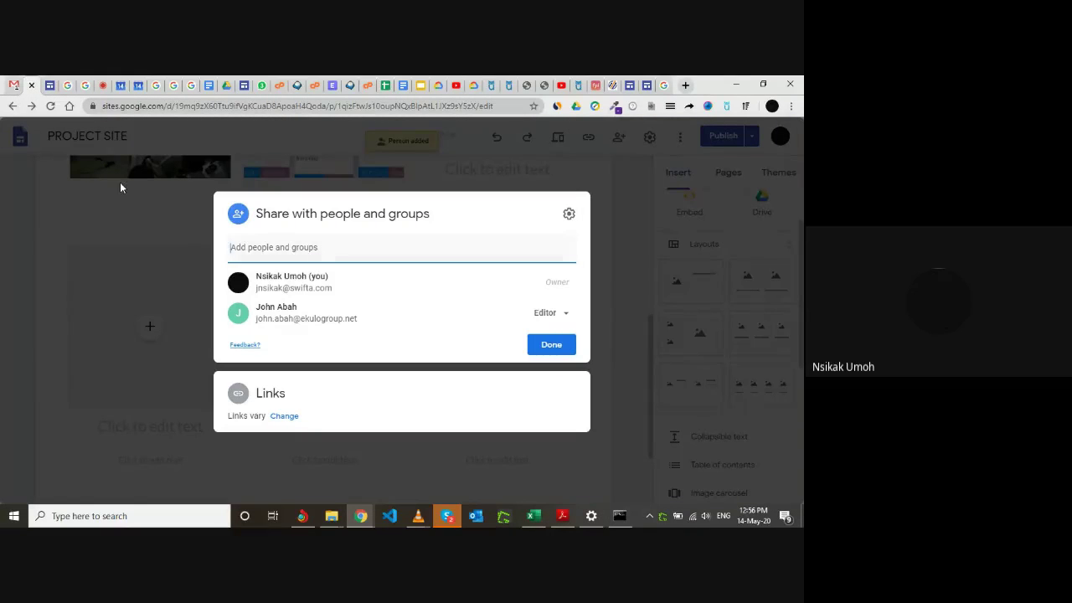
click(100, 85)
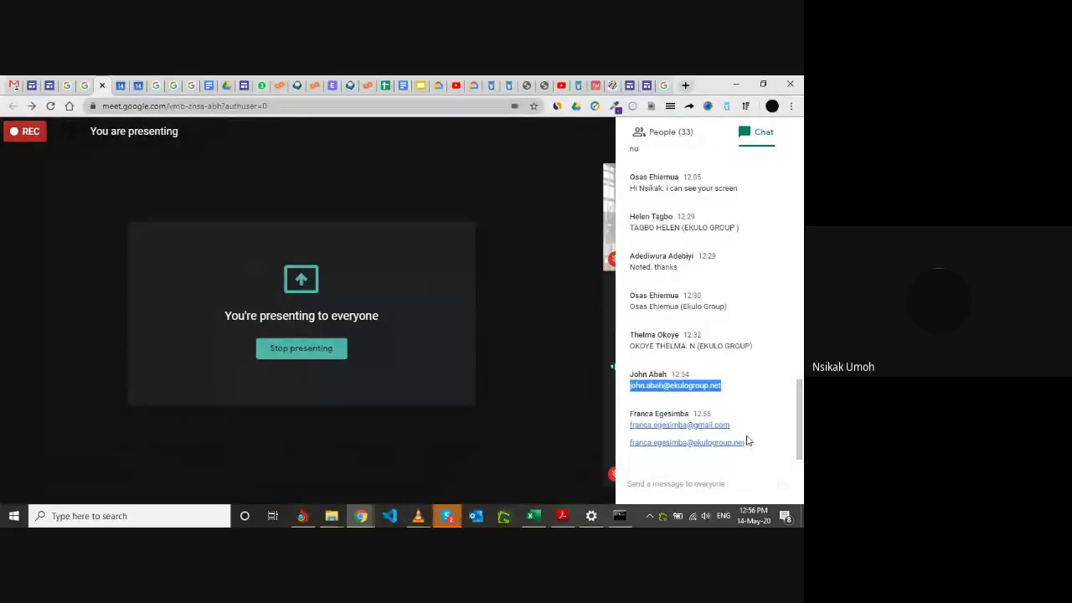
drag(749, 447, 632, 453)
key(ctrl+c)
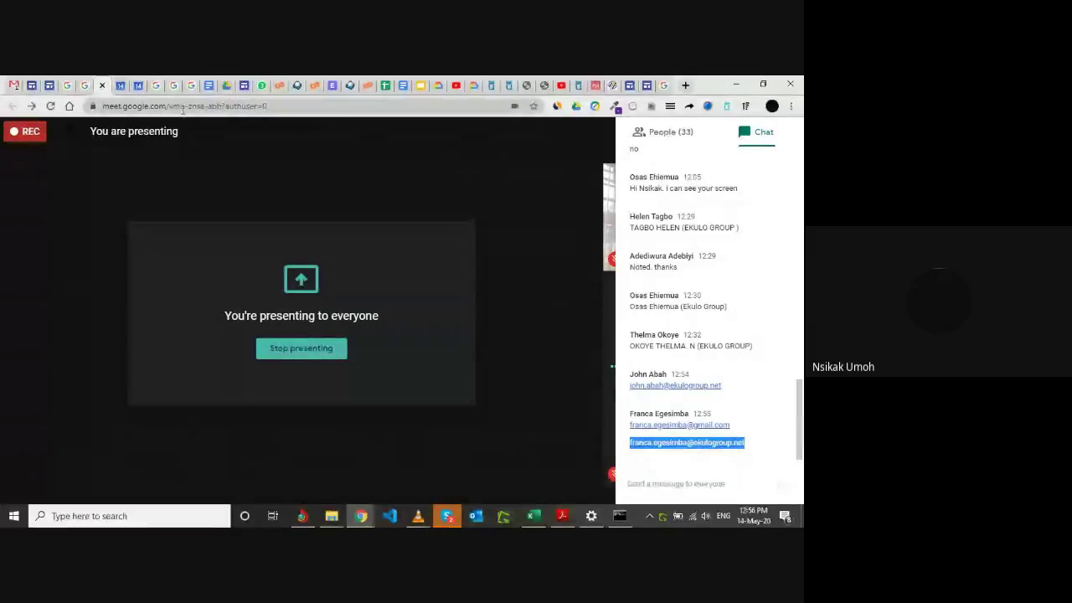
Add the second collaborator as Editor and send, choosing Share anyway for outside the organisation.
click(31, 84)
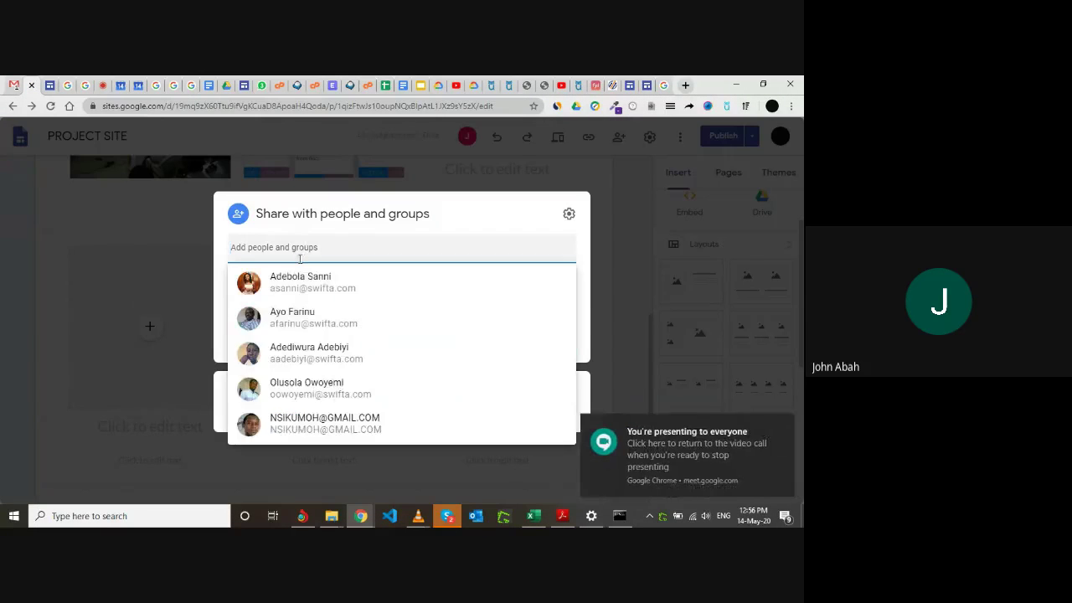
click(282, 248)
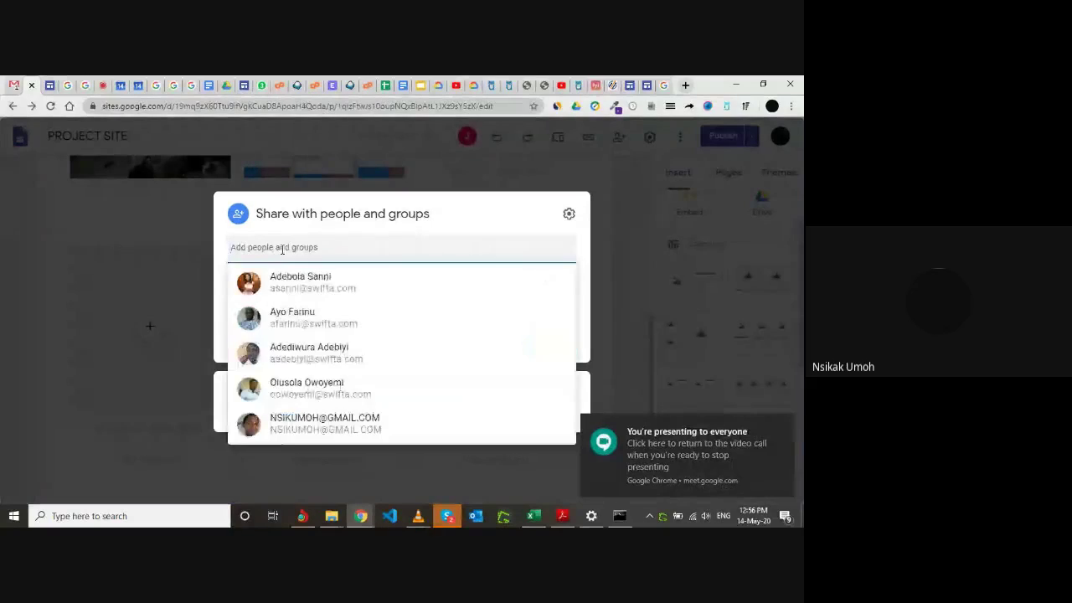
key(ctrl+v)
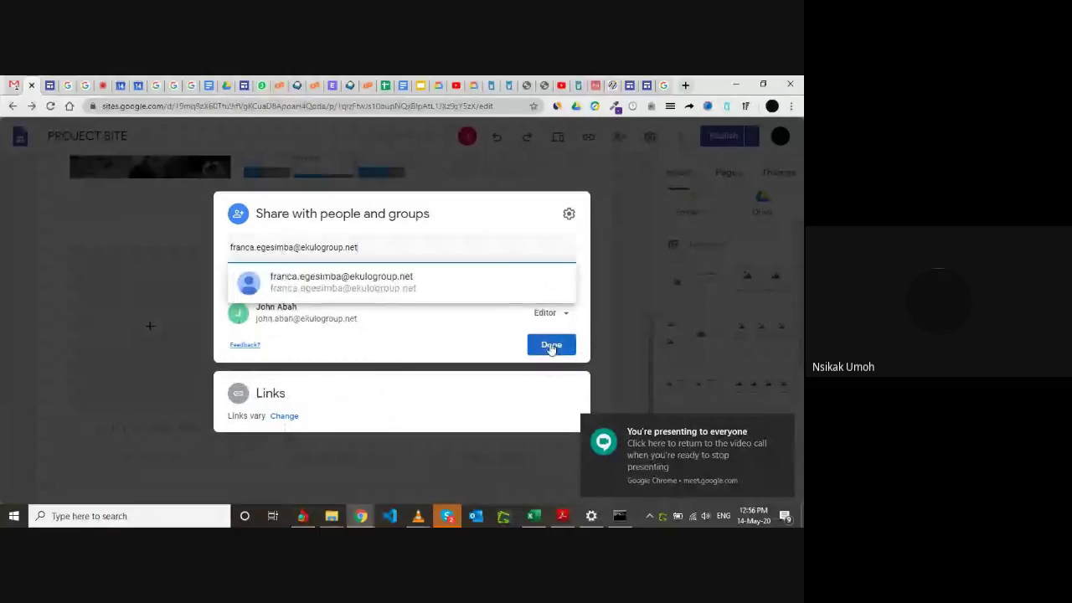
click(443, 298)
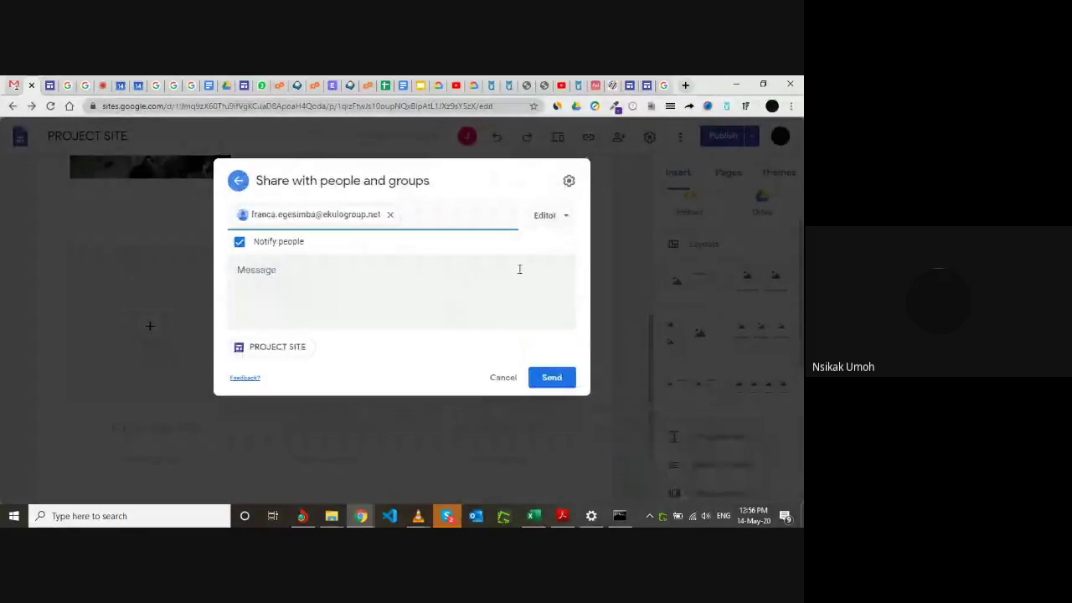
click(551, 379)
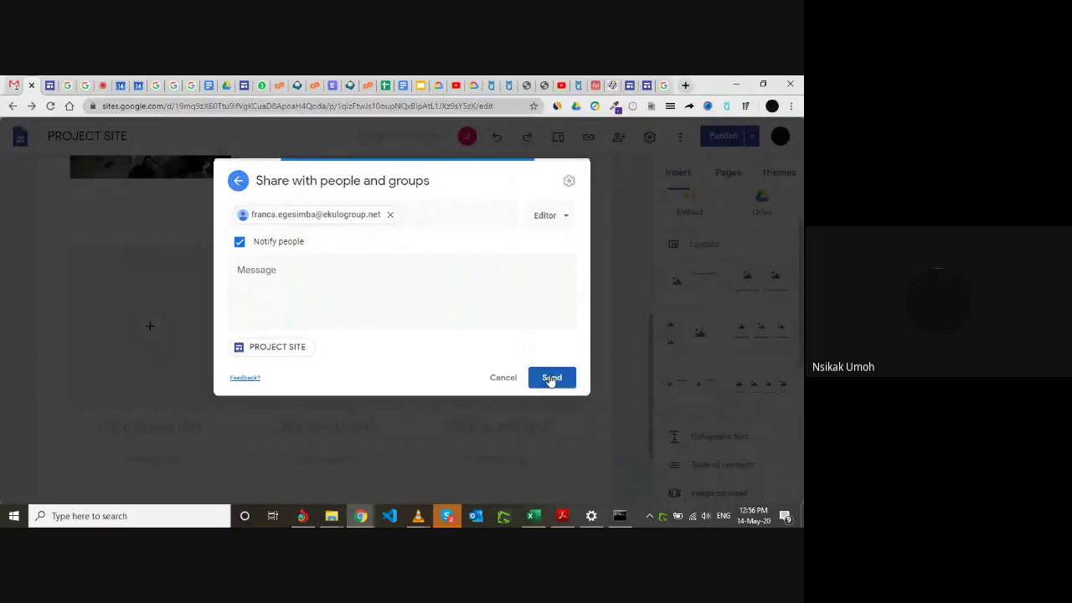
click(478, 359)
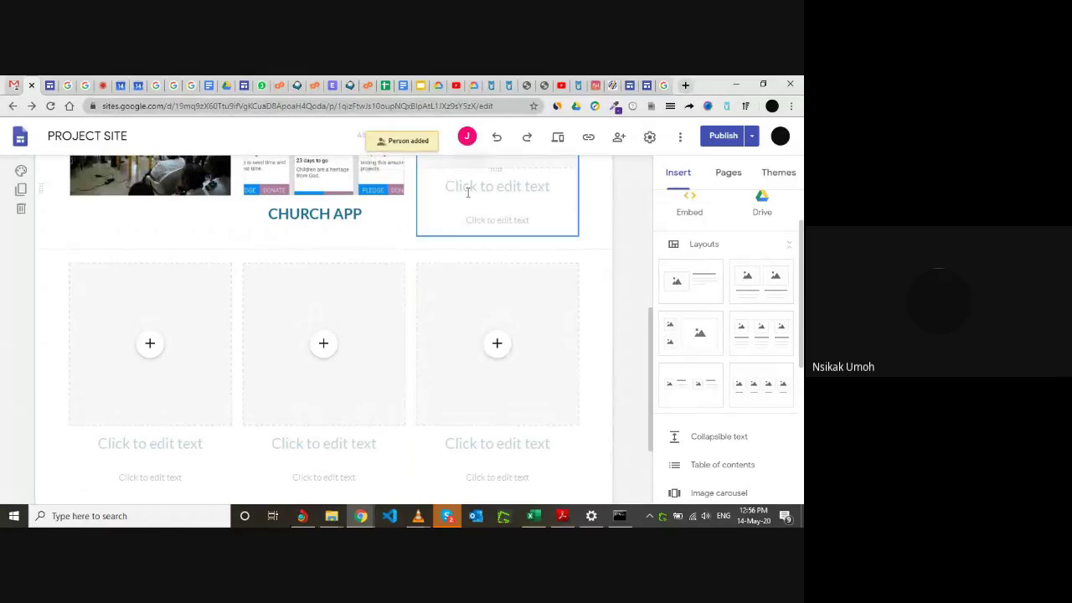
scroll(466, 186, up, 5)
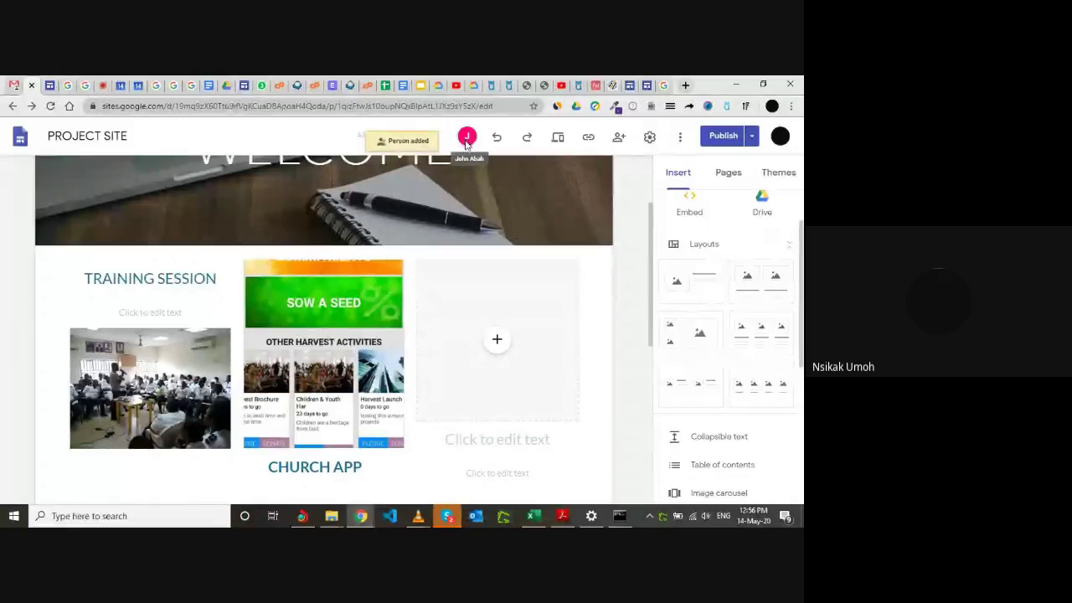
scroll(453, 293, down, 2)
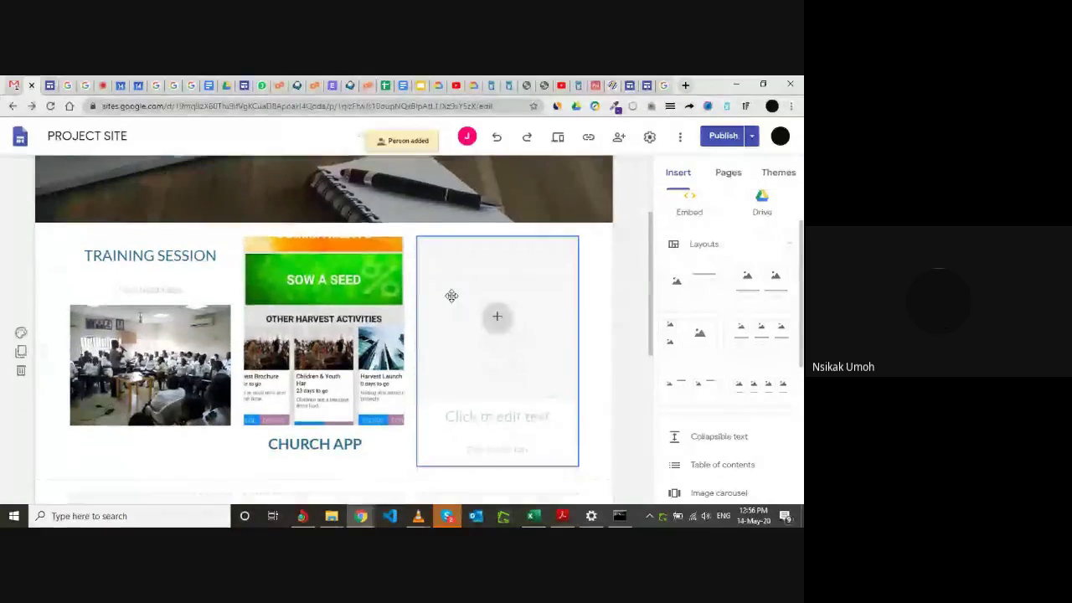
scroll(452, 295, down, 3)
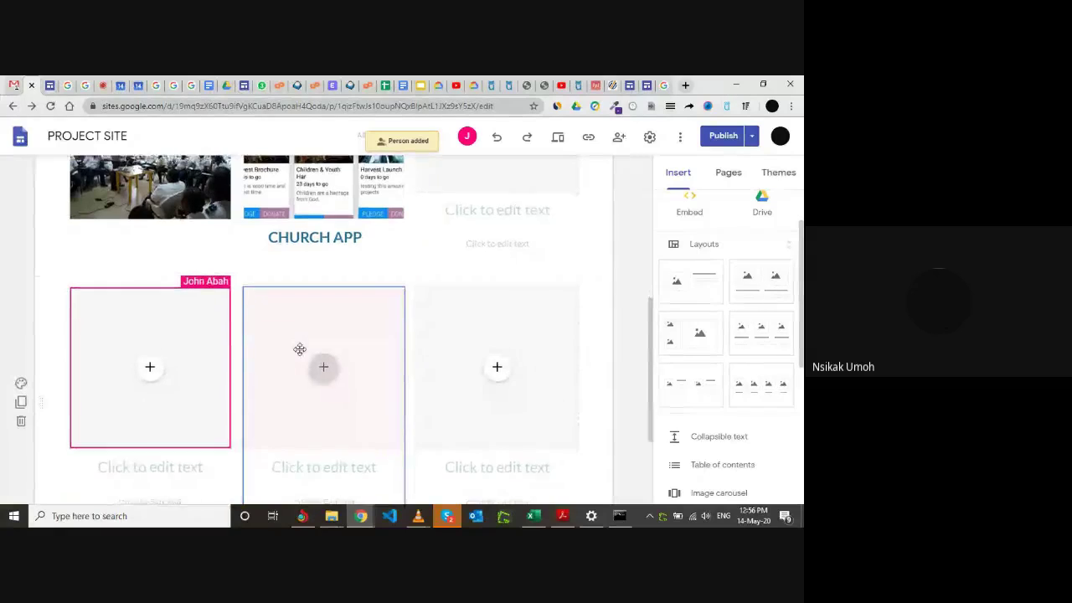
scroll(299, 349, down, 1)
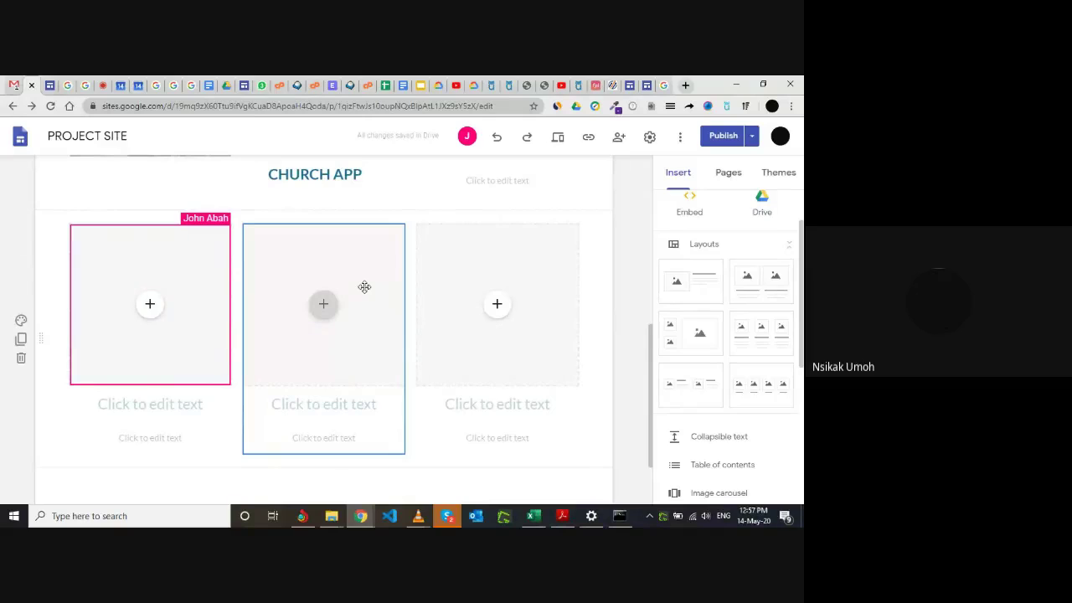
Copy the third collaborator's e-mail from Meet chat and share the site as Editor, choosing Share anyway.
click(101, 84)
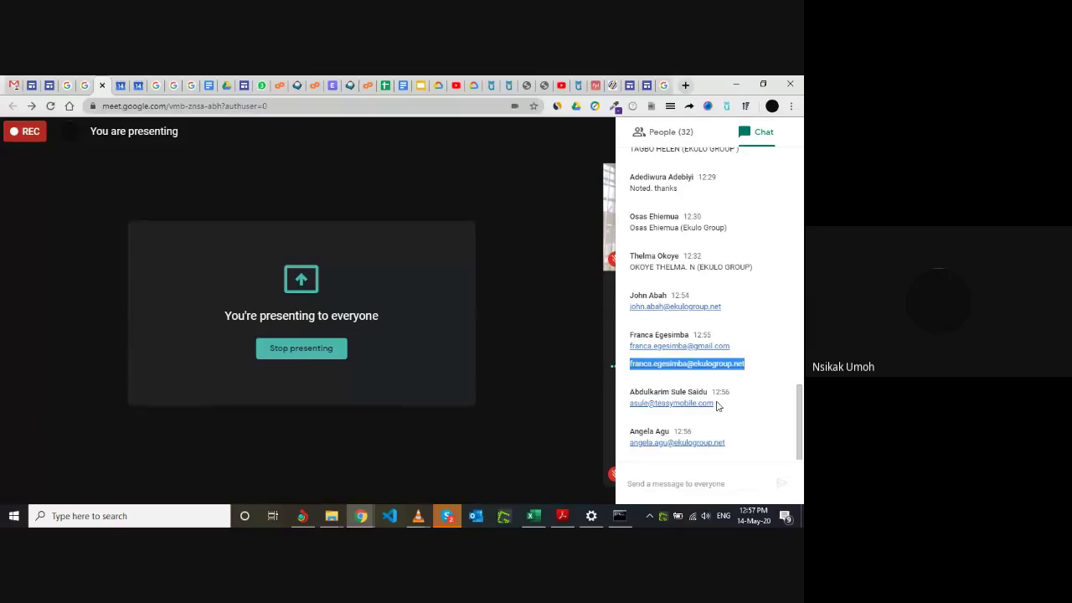
drag(718, 404, 630, 404)
key(ctrl+c)
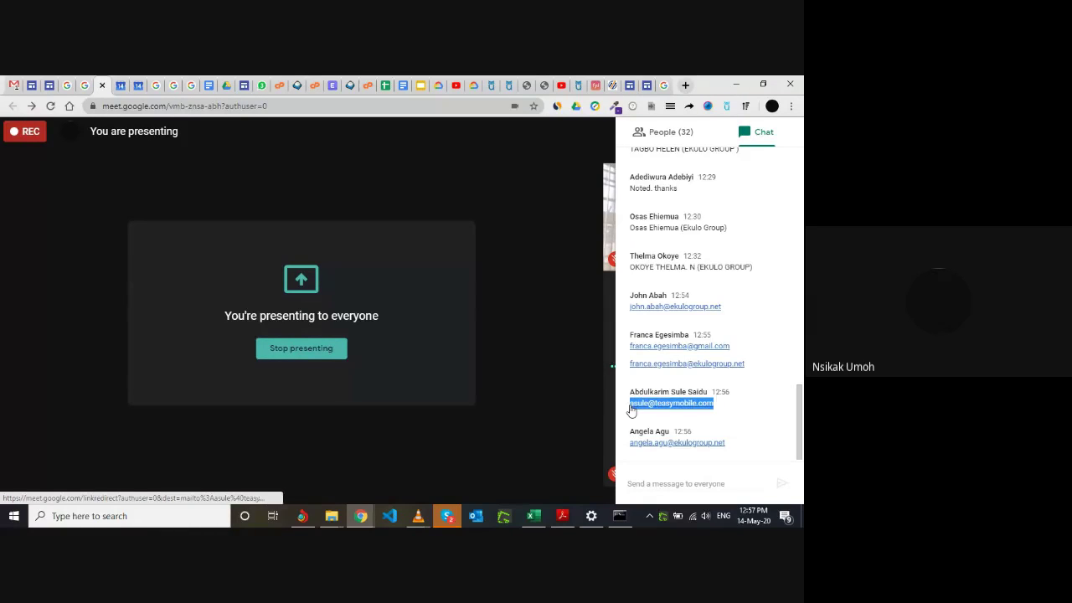
click(33, 85)
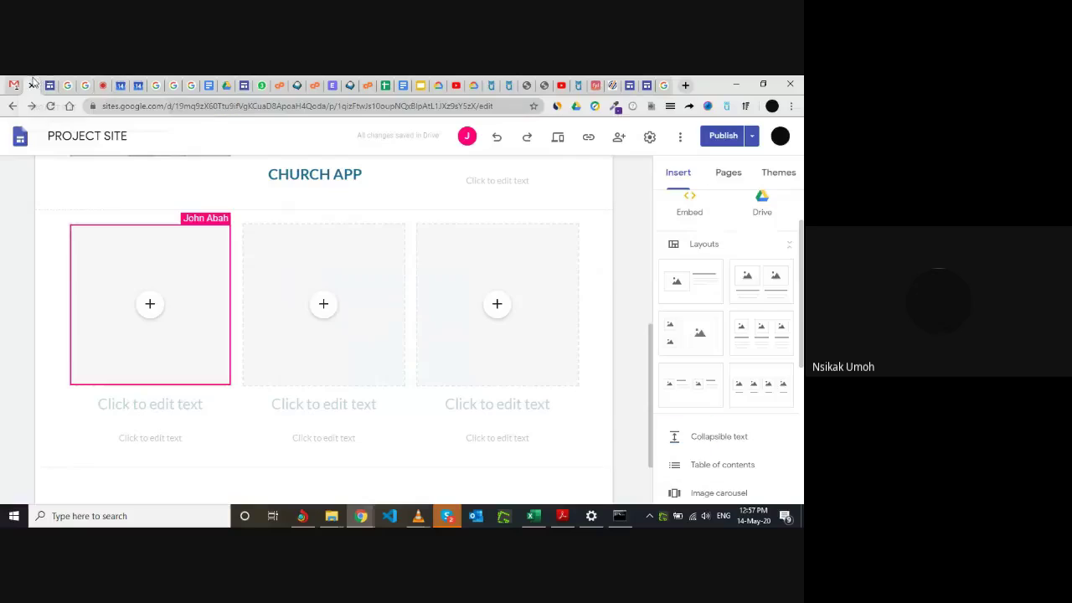
click(619, 139)
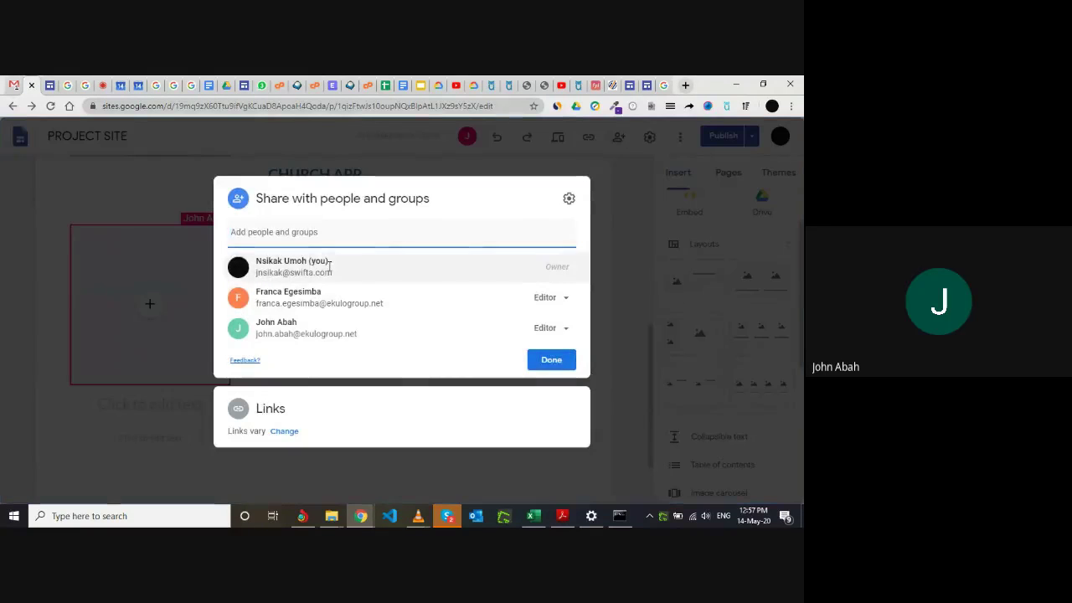
key(ctrl+v)
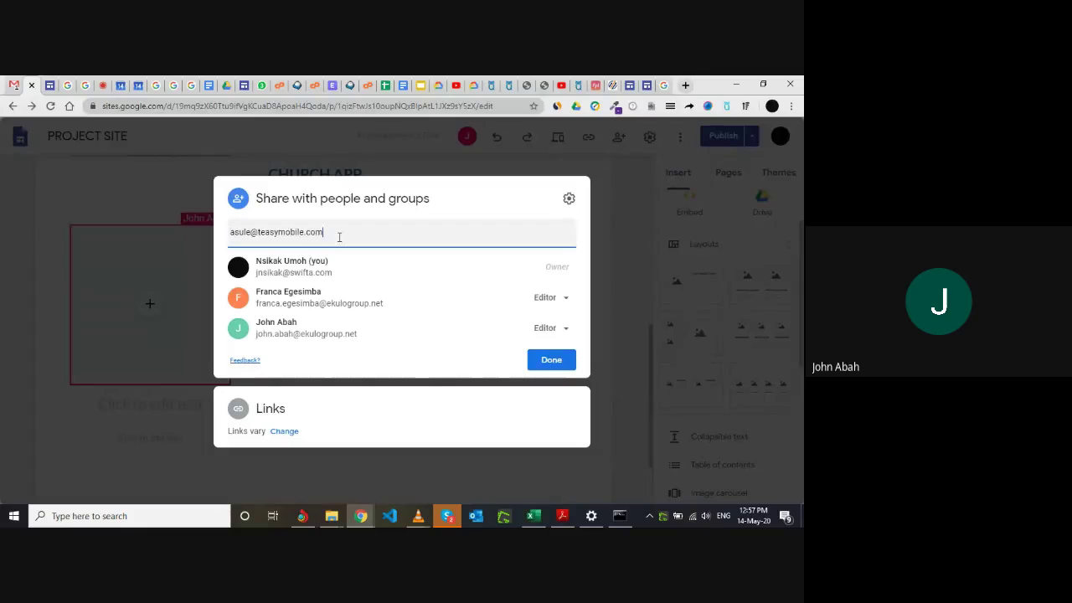
click(453, 279)
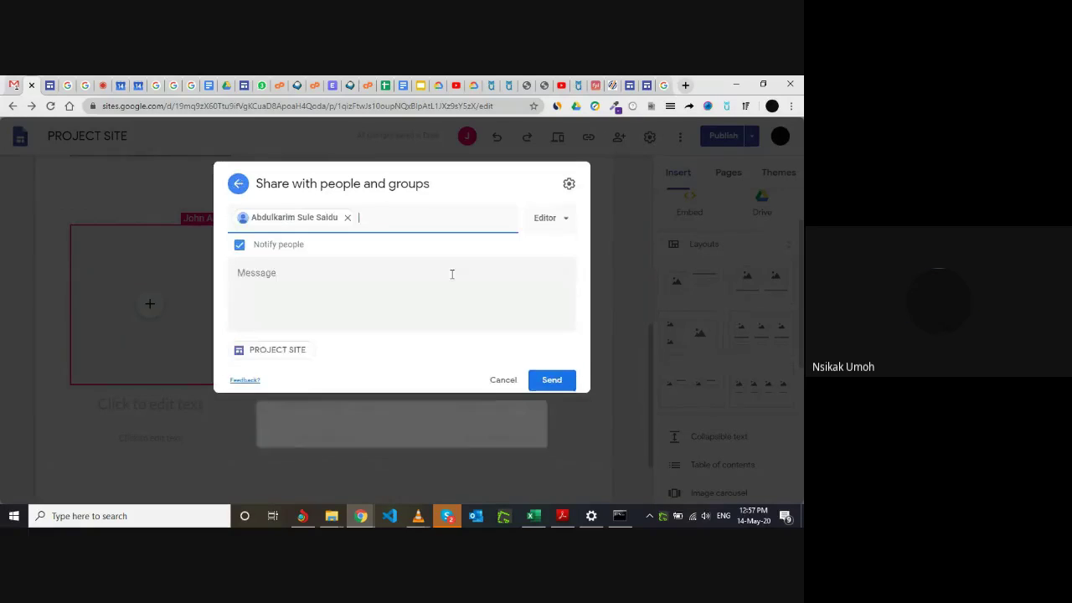
click(553, 379)
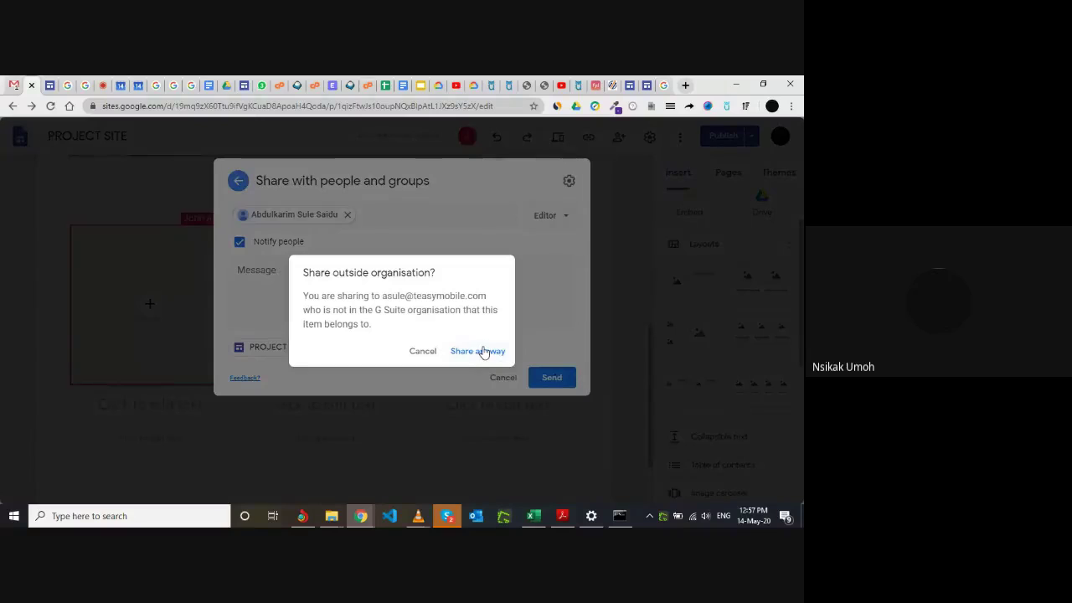
click(483, 351)
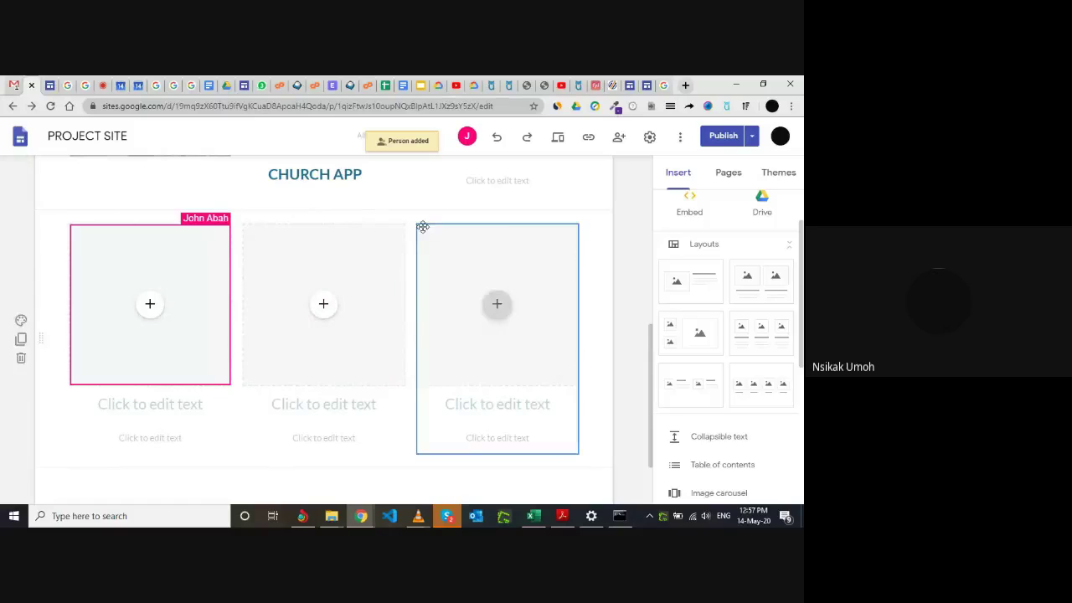
Insert a two-image layout section below the three-card row, then switch to the Meet call.
scroll(511, 288, down, 2)
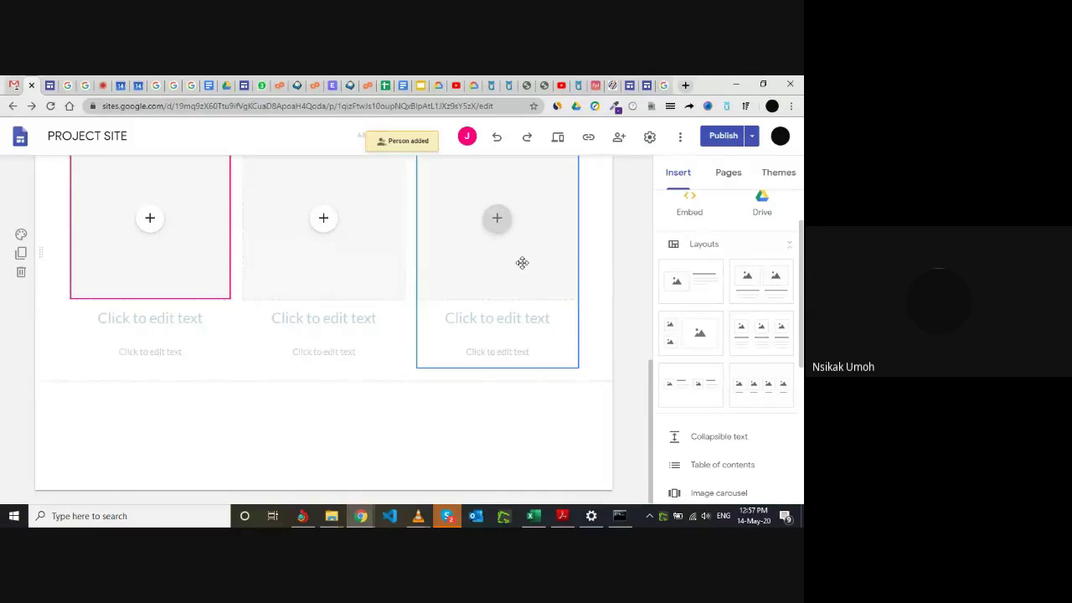
scroll(522, 262, up, 1)
scroll(522, 262, down, 1)
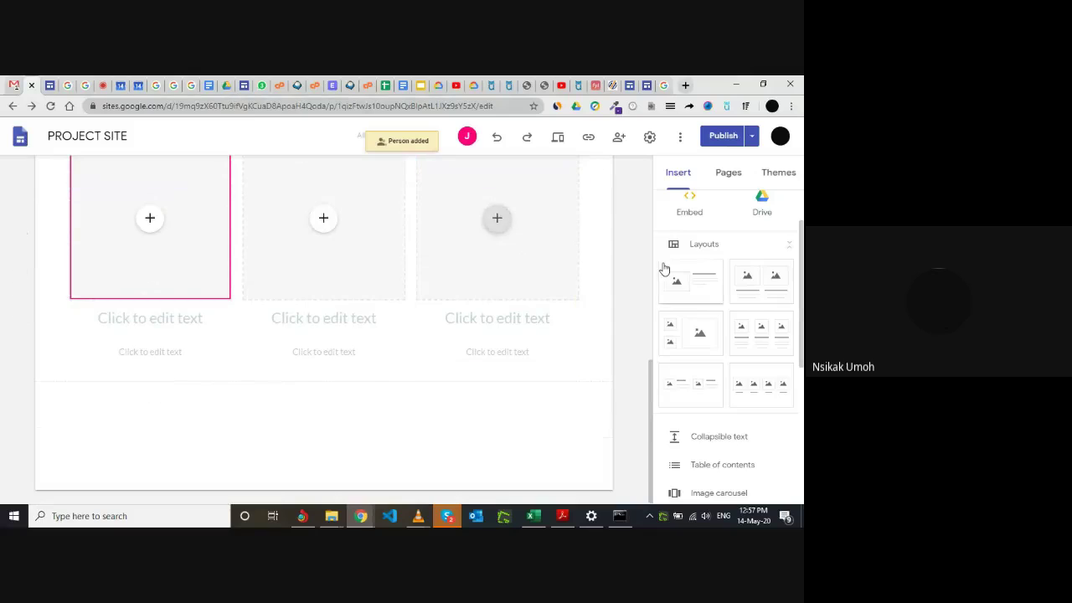
click(770, 286)
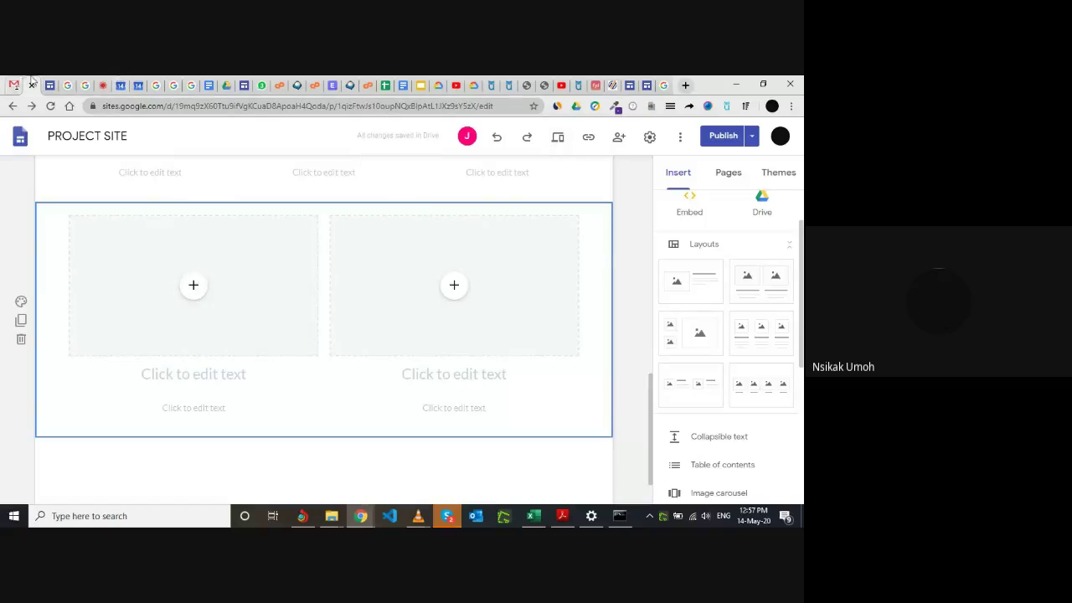
click(99, 82)
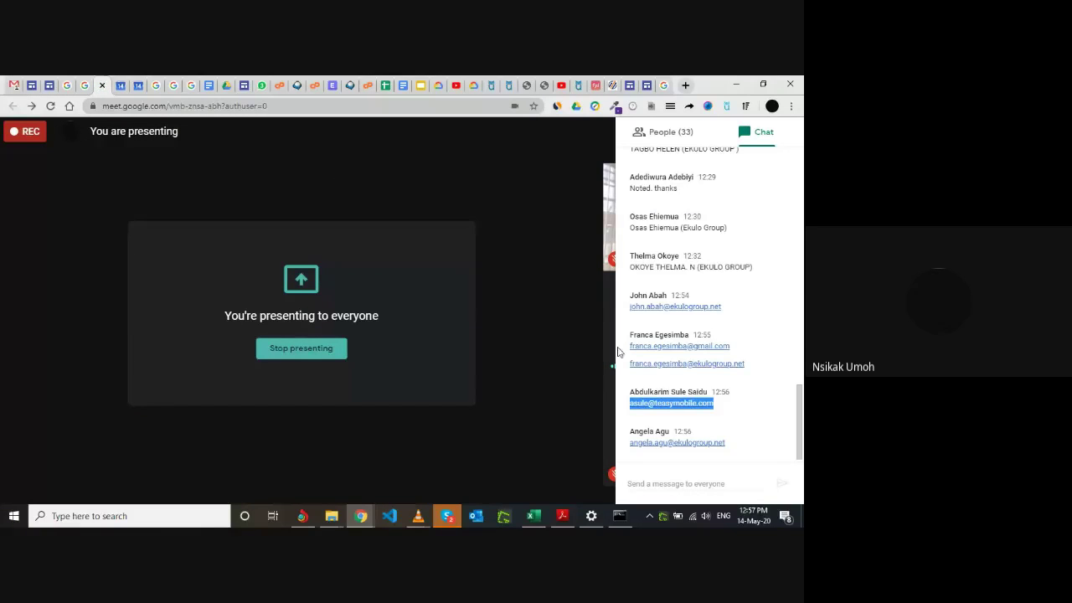
Highlight the next collaborator's e-mail in the Meet chat and return to the PROJECT SITE editor.
click(725, 445)
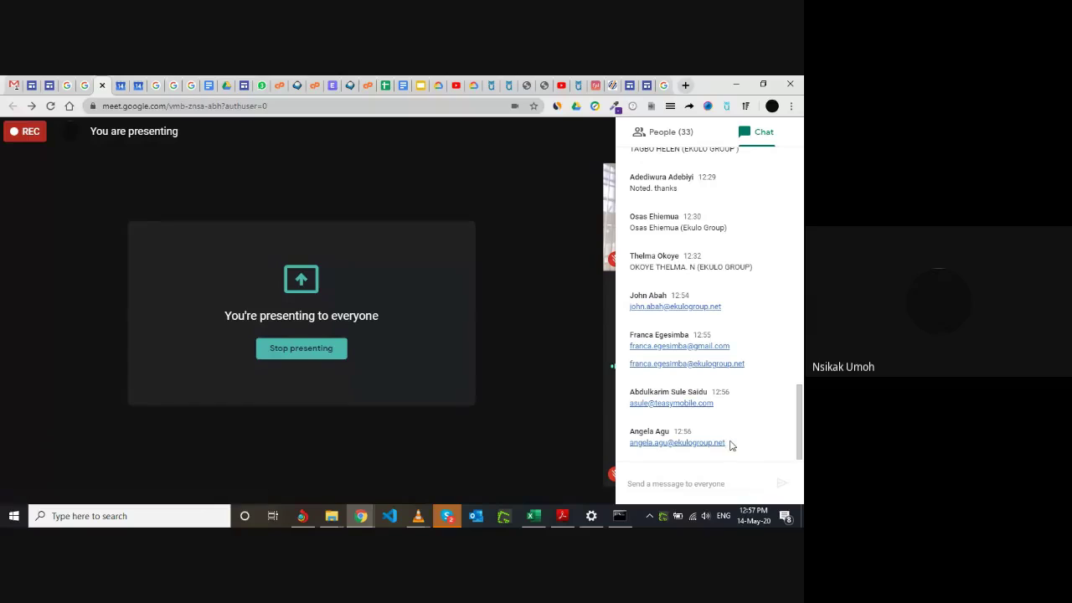
drag(726, 444, 646, 446)
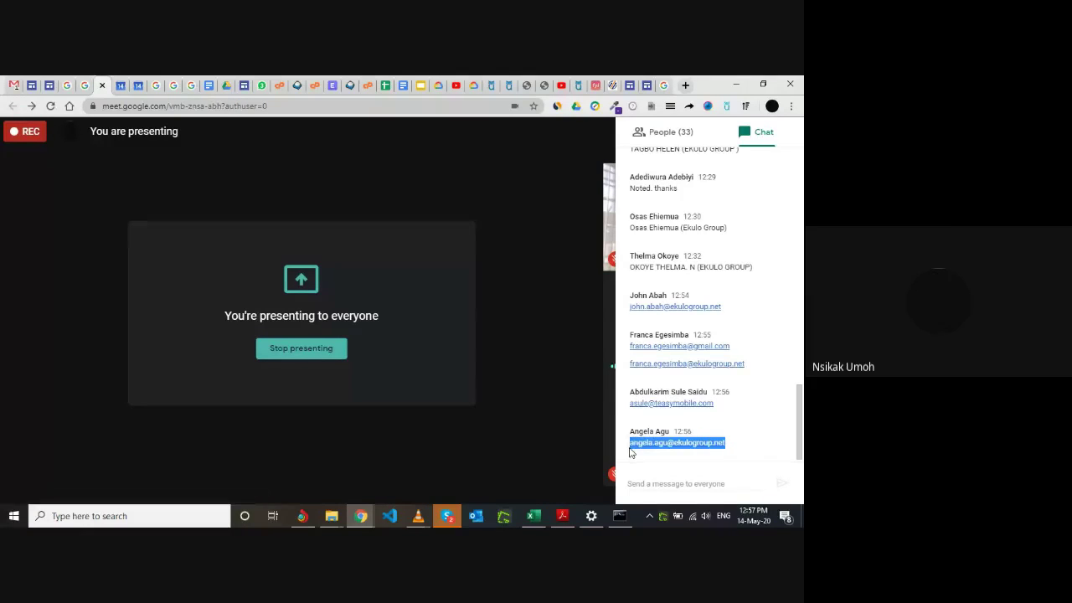
click(37, 82)
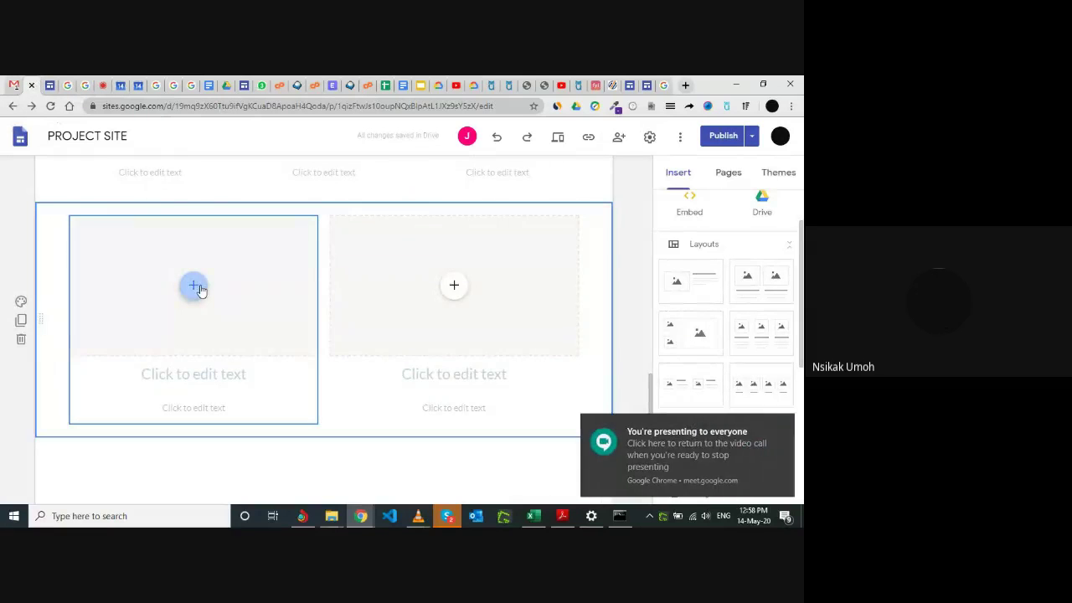
click(618, 137)
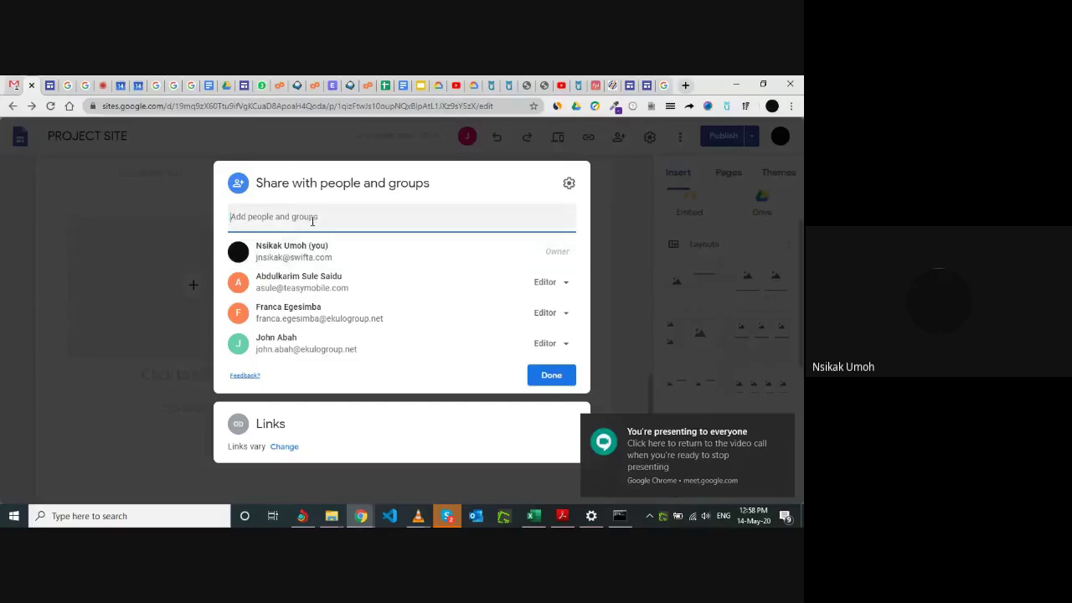
click(312, 217)
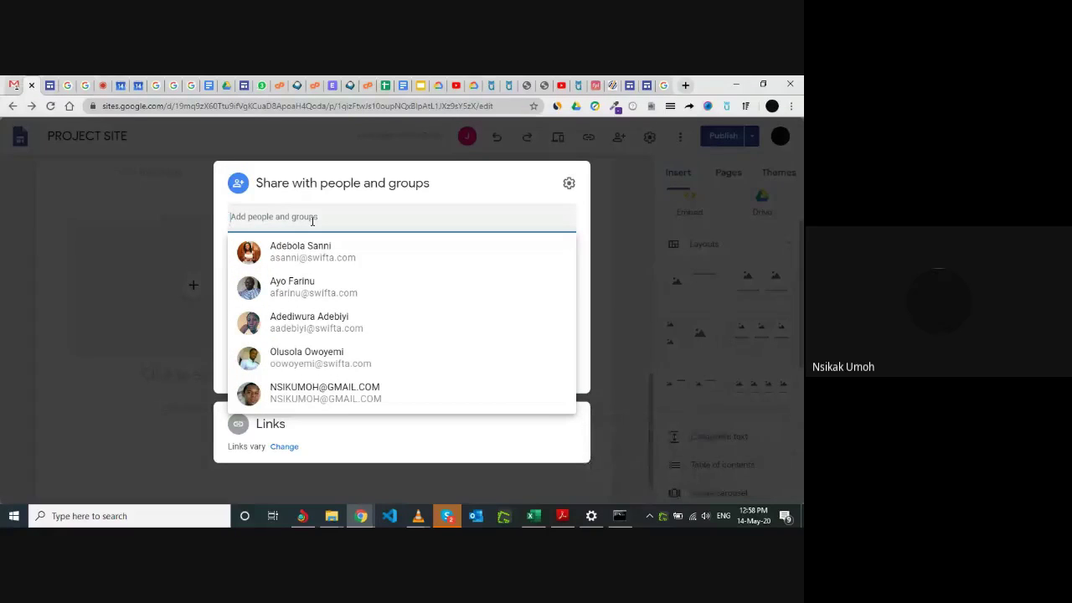
key(ctrl+v)
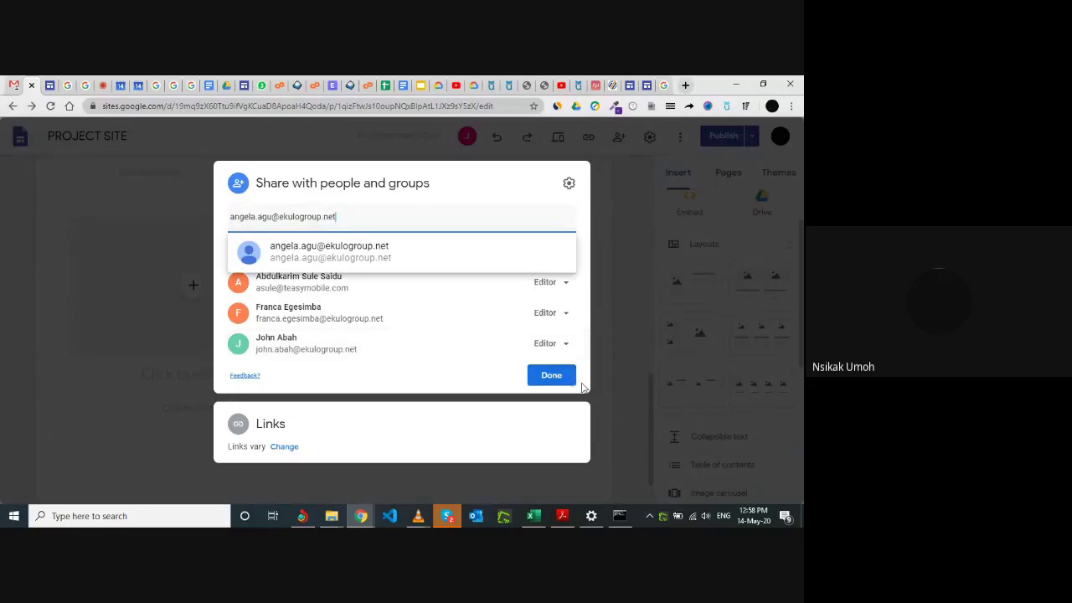
click(552, 377)
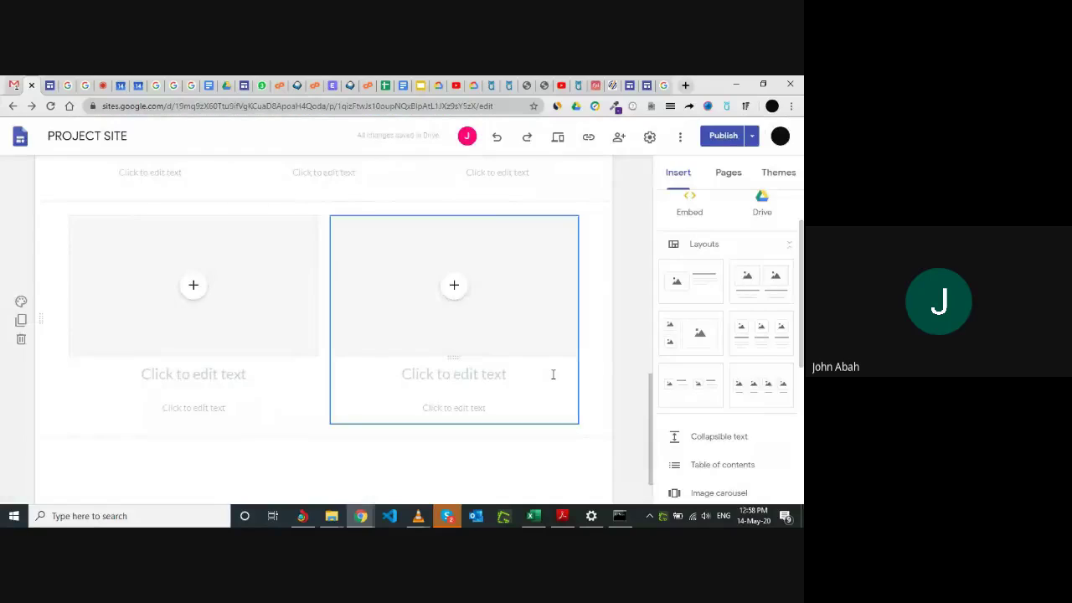
Preview the published PROJECT SITE, return to the editor, then go to the Meet call.
scroll(287, 292, up, 1)
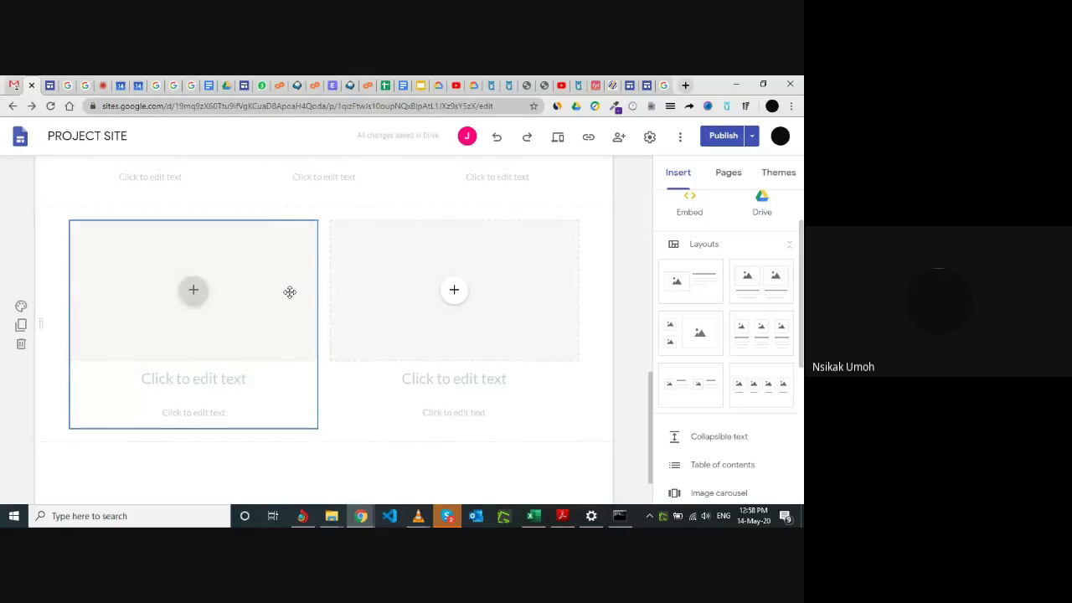
scroll(290, 293, up, 2)
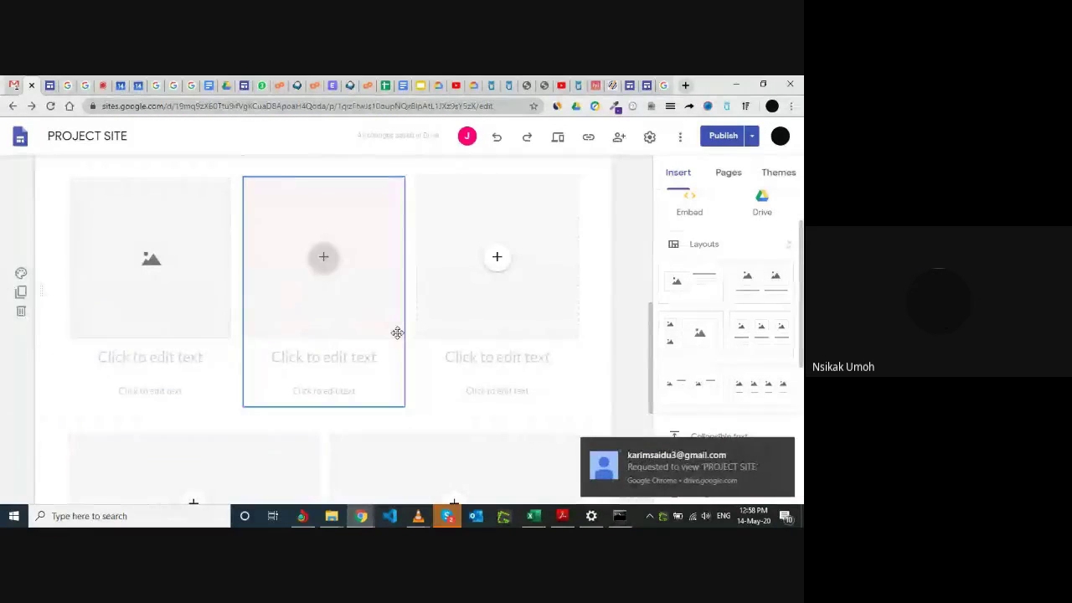
scroll(397, 332, up, 1)
scroll(425, 376, down, 3)
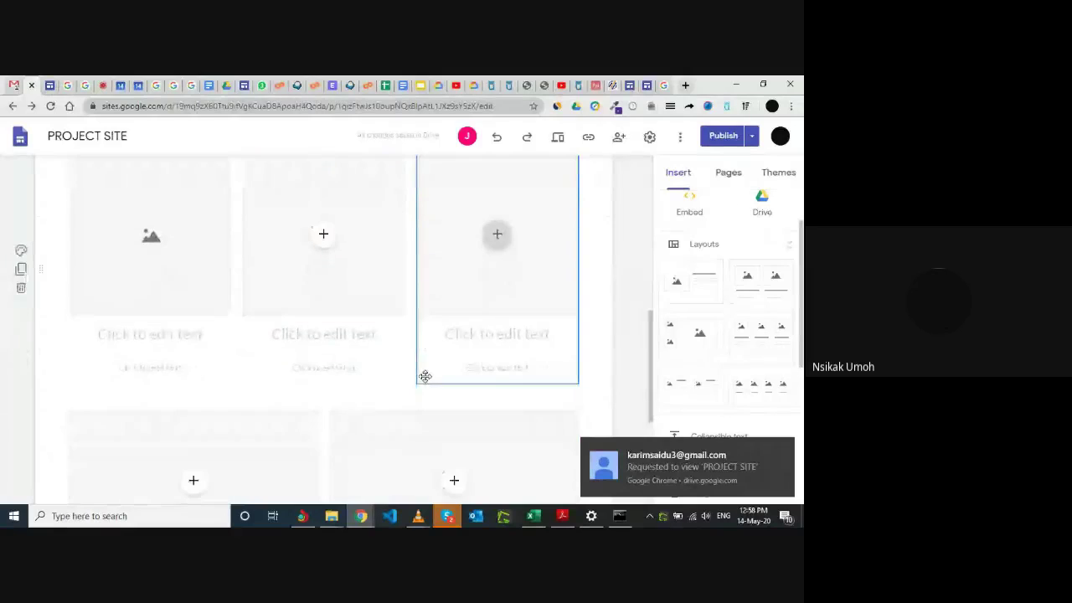
scroll(423, 360, up, 1)
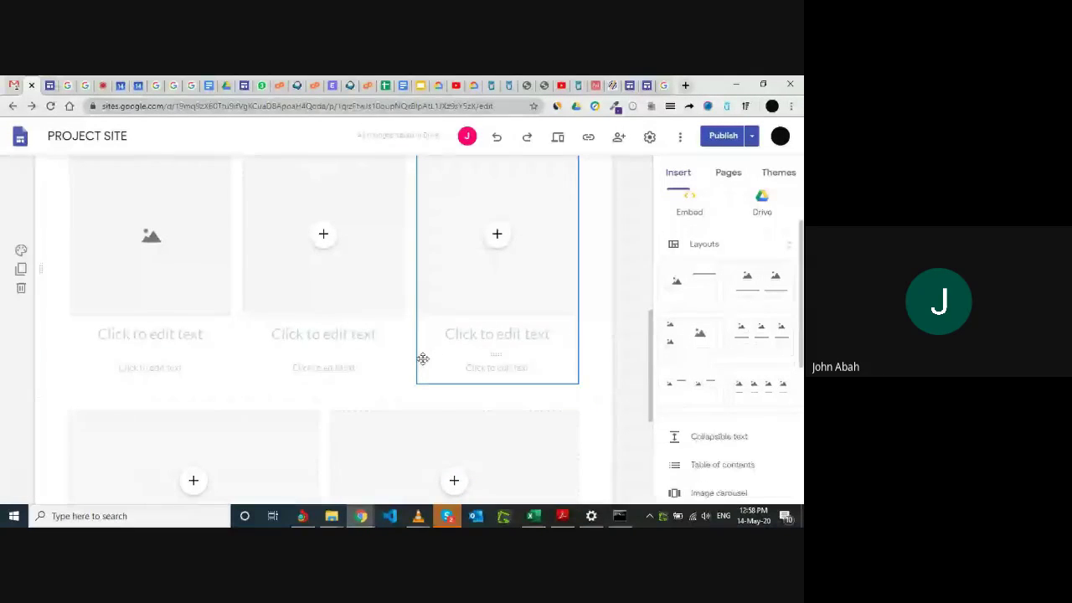
click(49, 83)
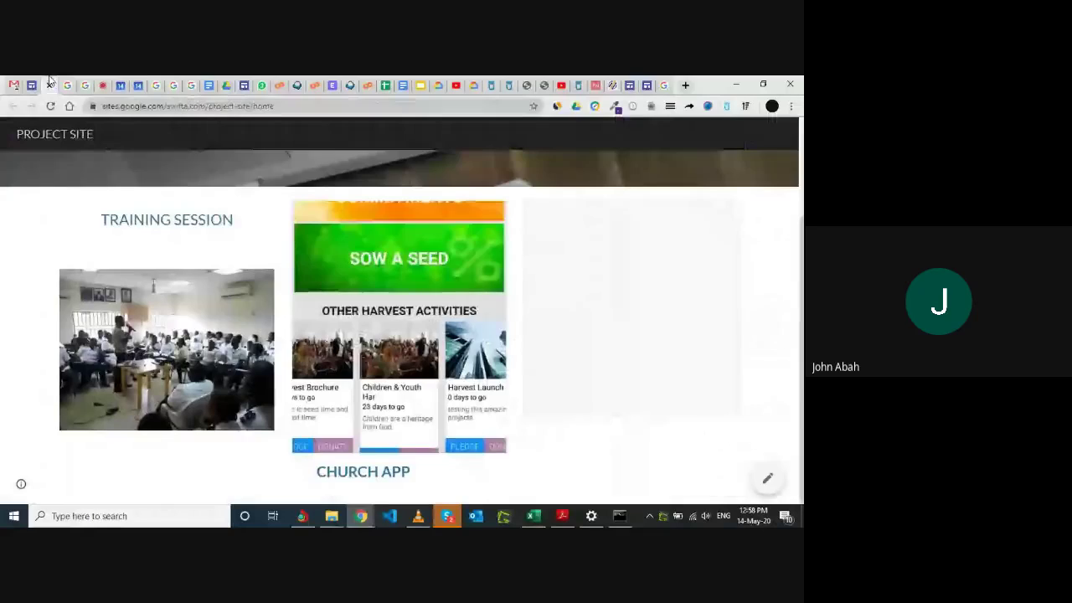
click(32, 84)
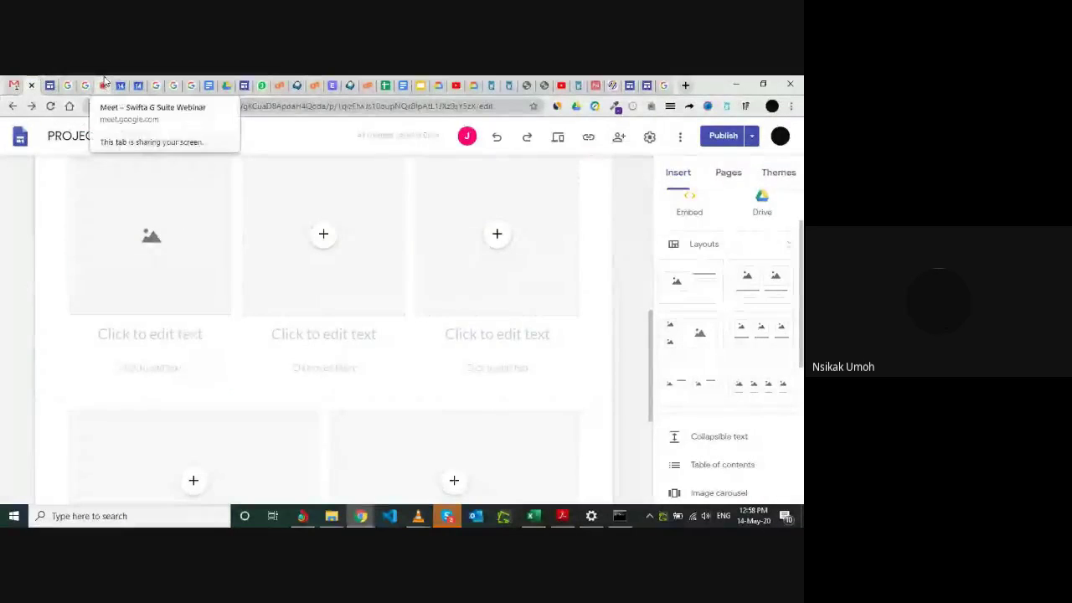
click(104, 84)
Highlight another collaborator's Gmail address in the Meet chat and go back to the site editor.
scroll(666, 335, down, 1)
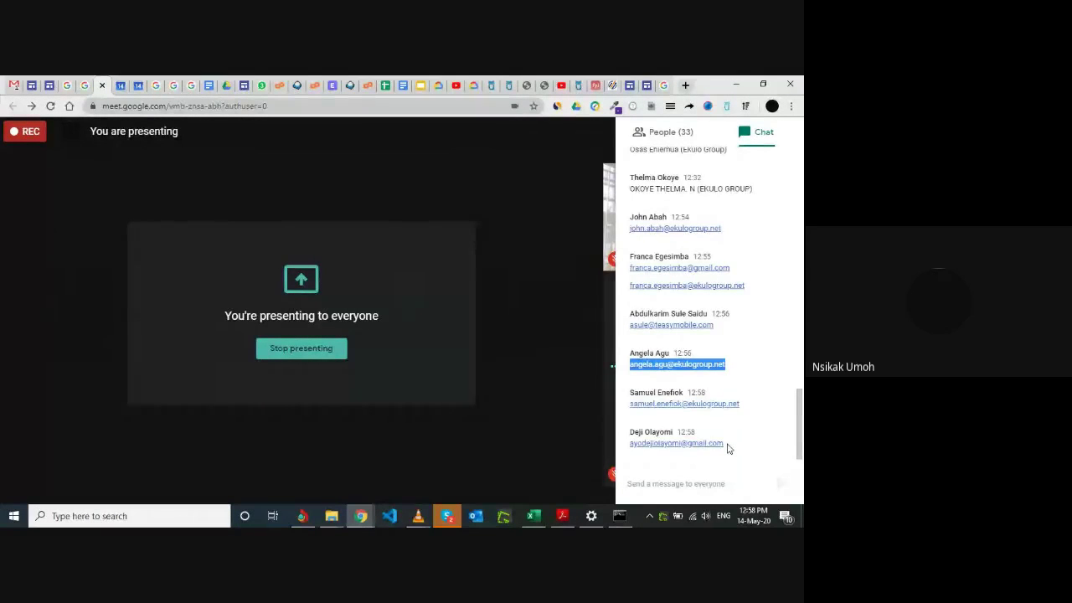
drag(725, 446, 637, 447)
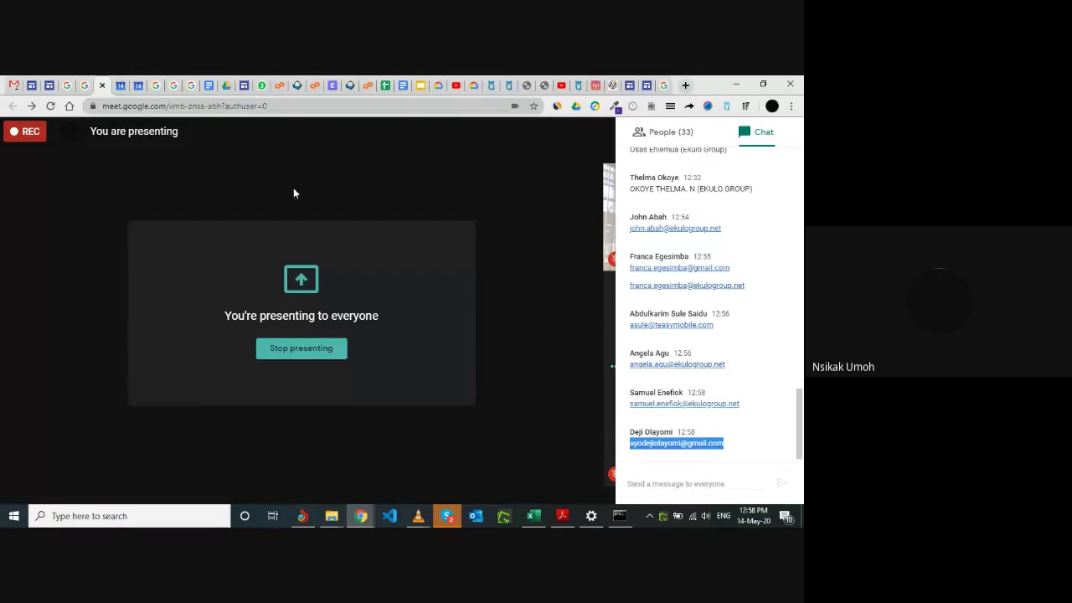
click(31, 85)
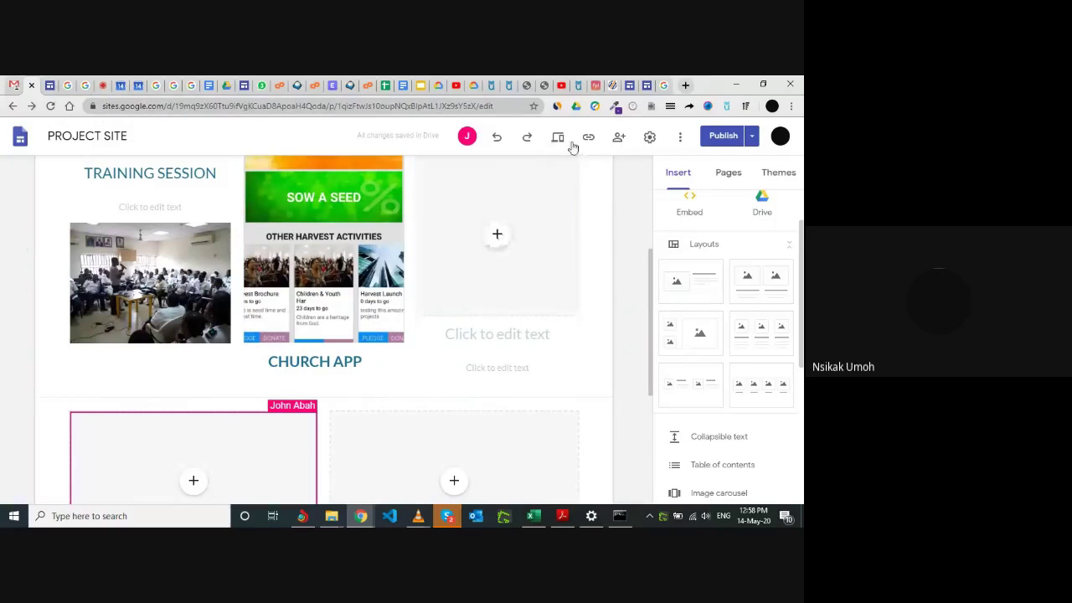
Share PROJECT SITE as Editor with the pasted collaborator e-mail, confirming sharing outside the organisation.
click(619, 138)
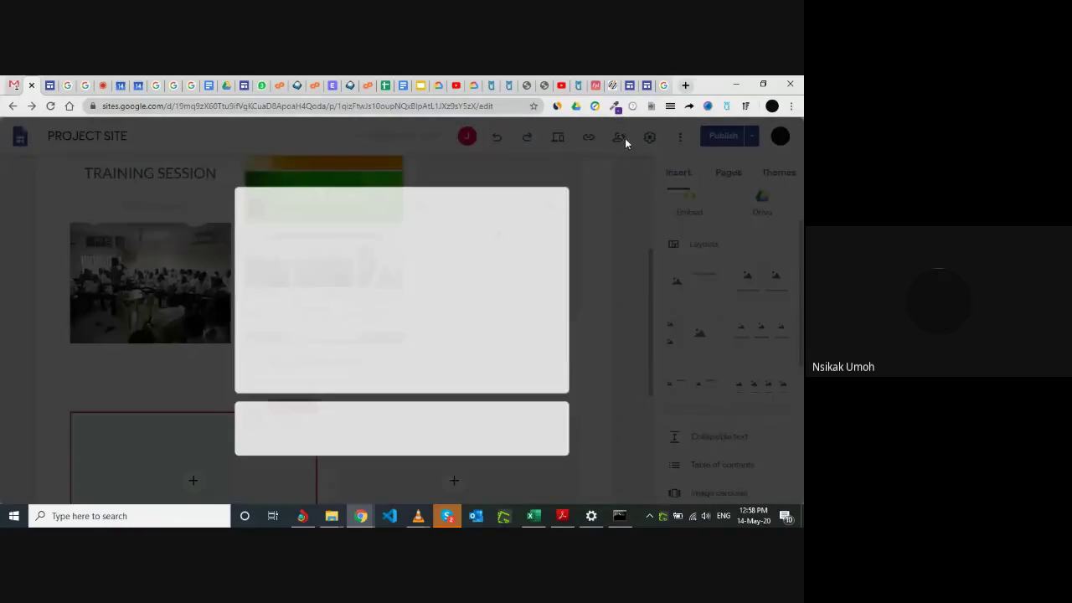
click(309, 216)
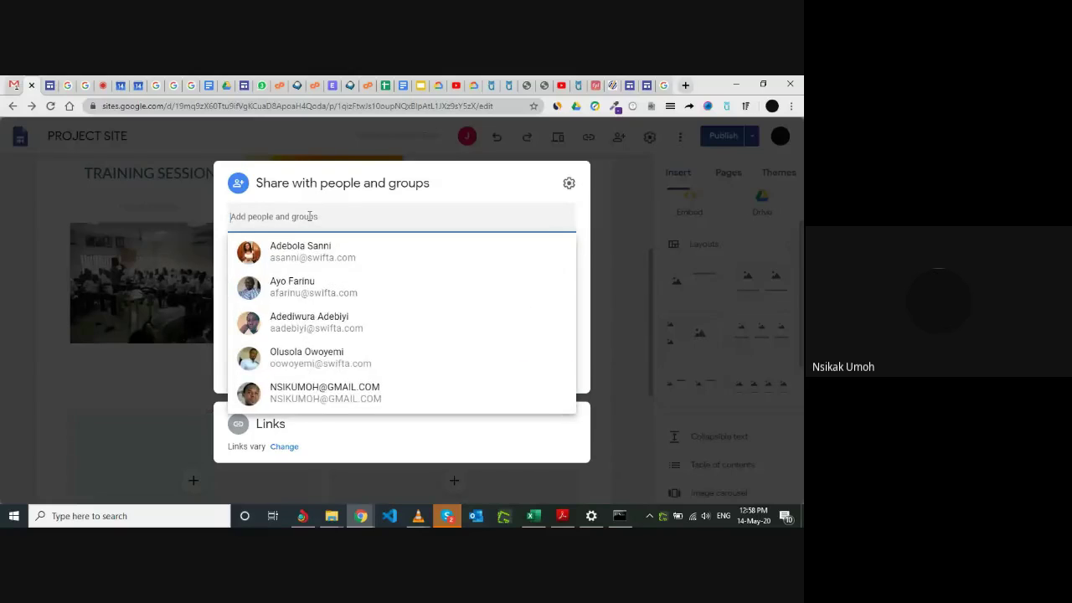
key(ctrl+v)
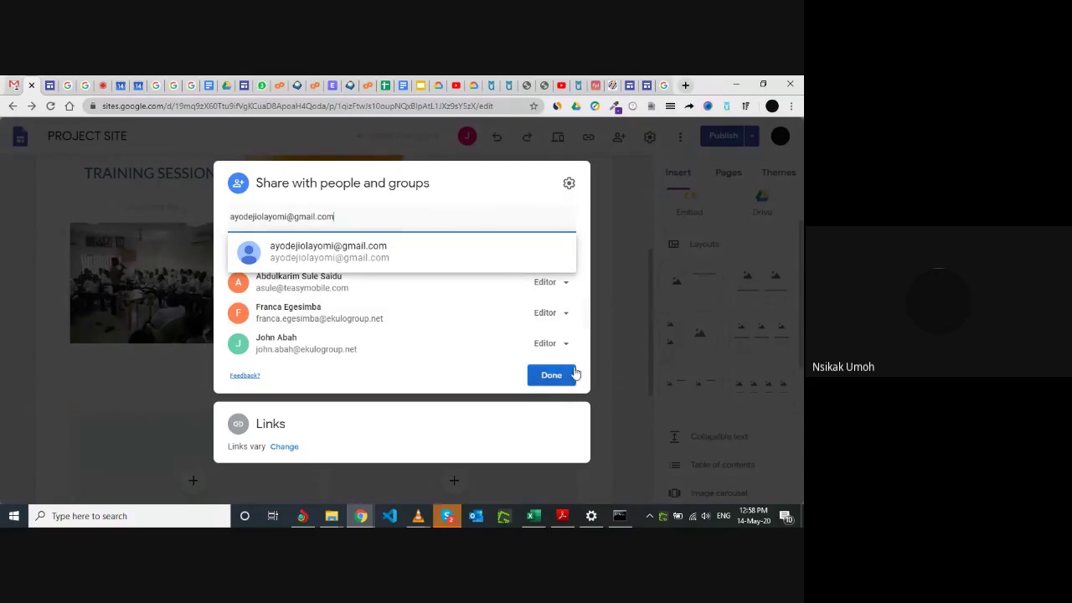
click(431, 257)
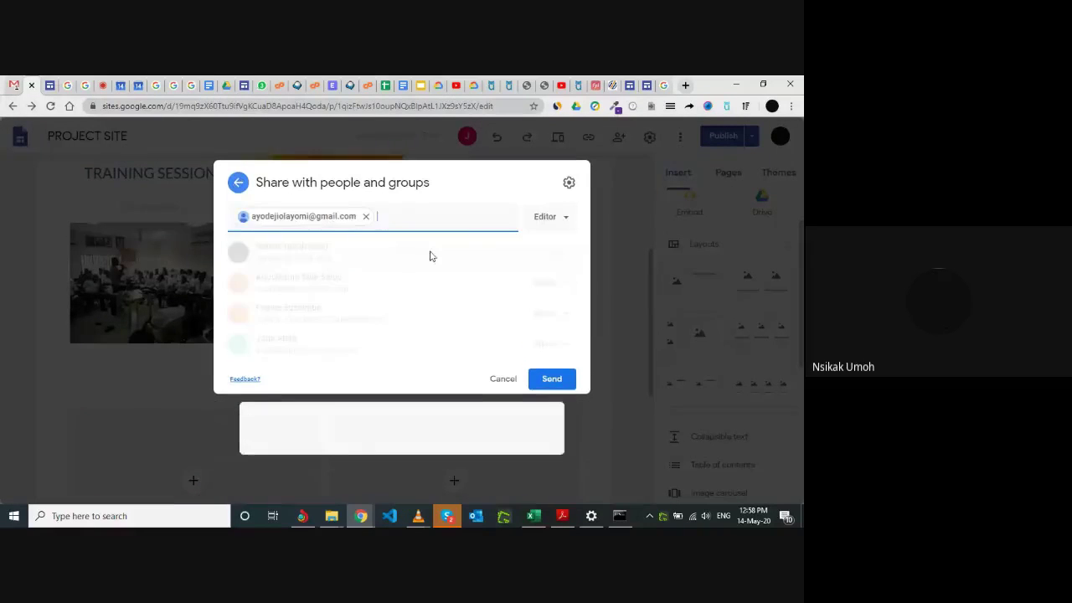
click(550, 380)
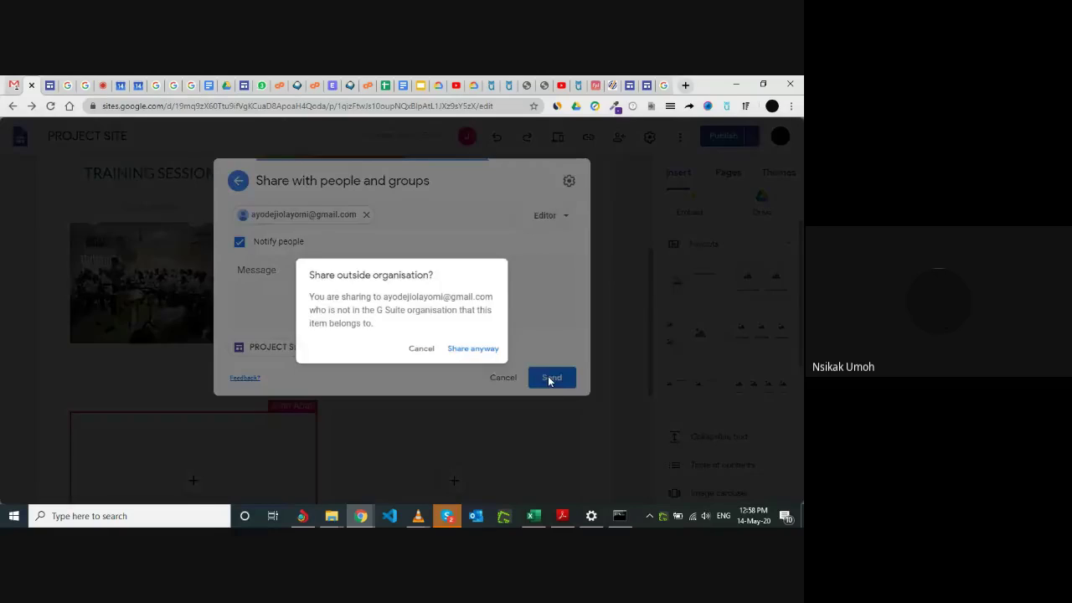
click(477, 351)
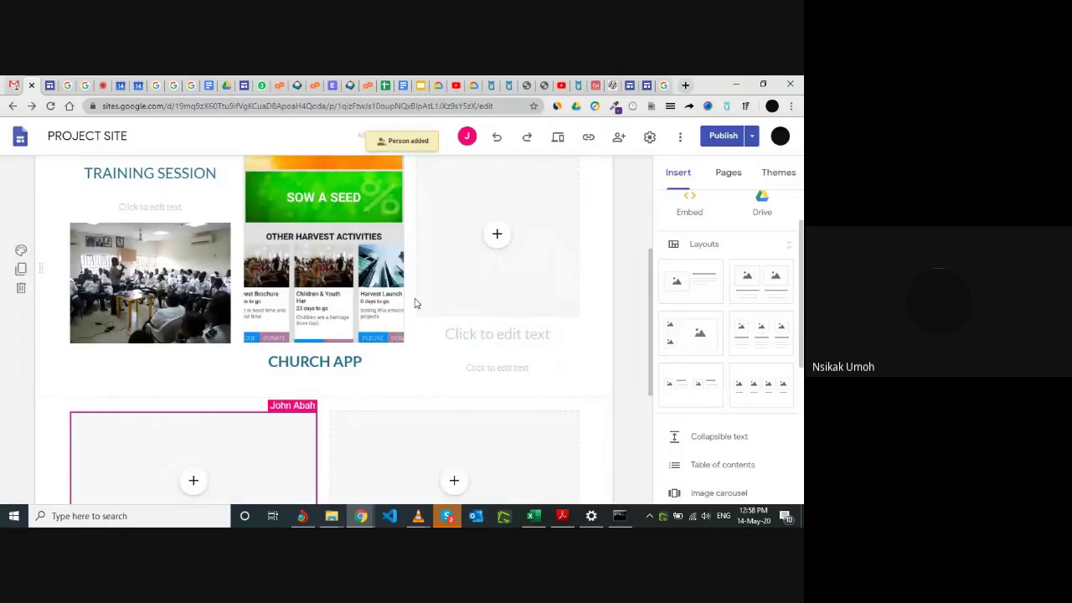
scroll(359, 338, down, 2)
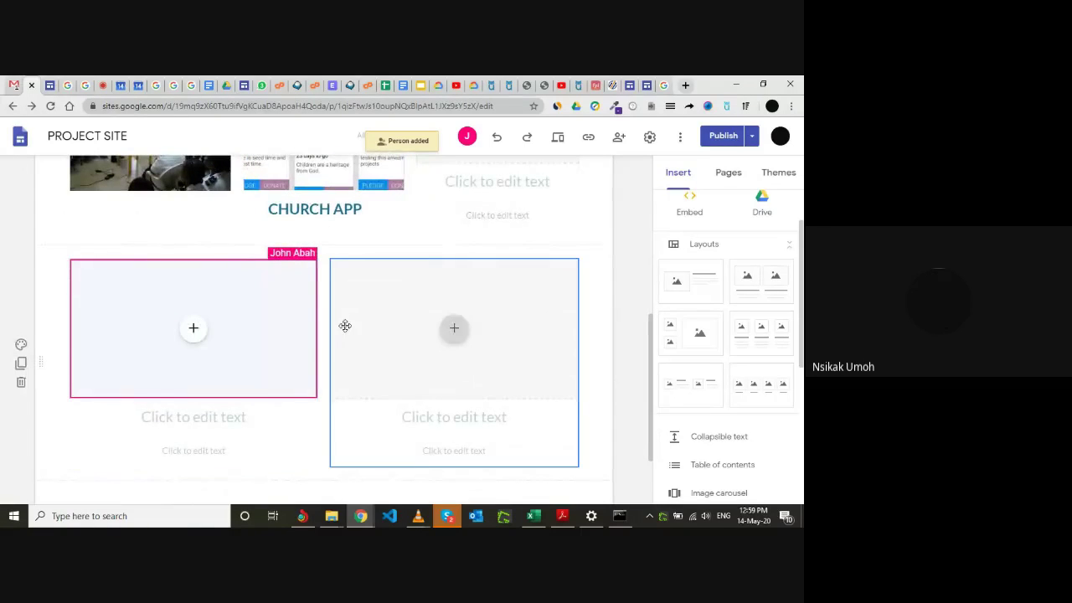
scroll(342, 325, up, 3)
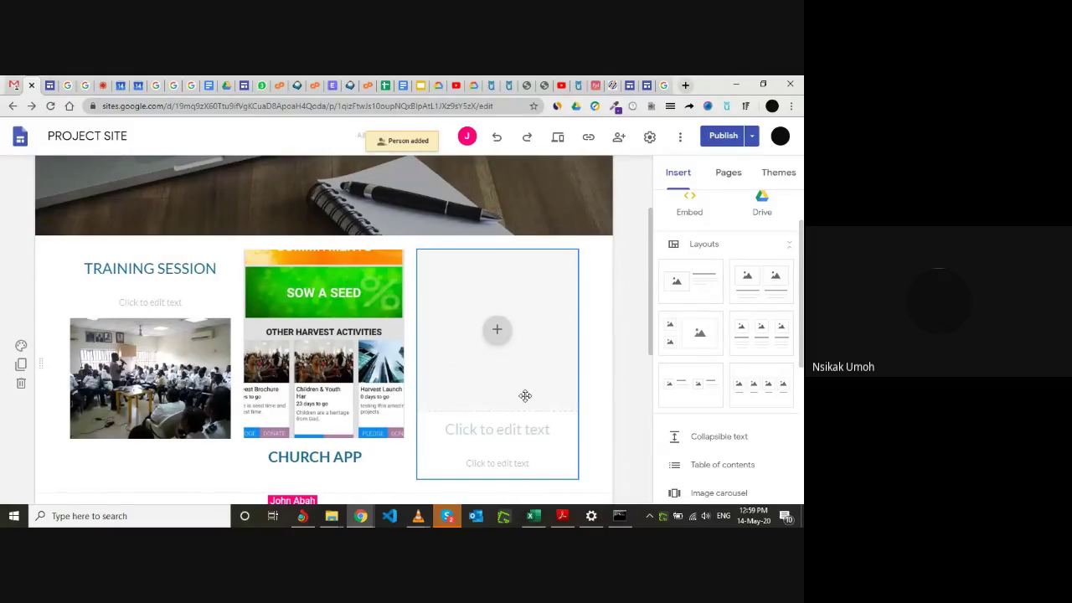
scroll(524, 394, down, 4)
scroll(444, 356, up, 4)
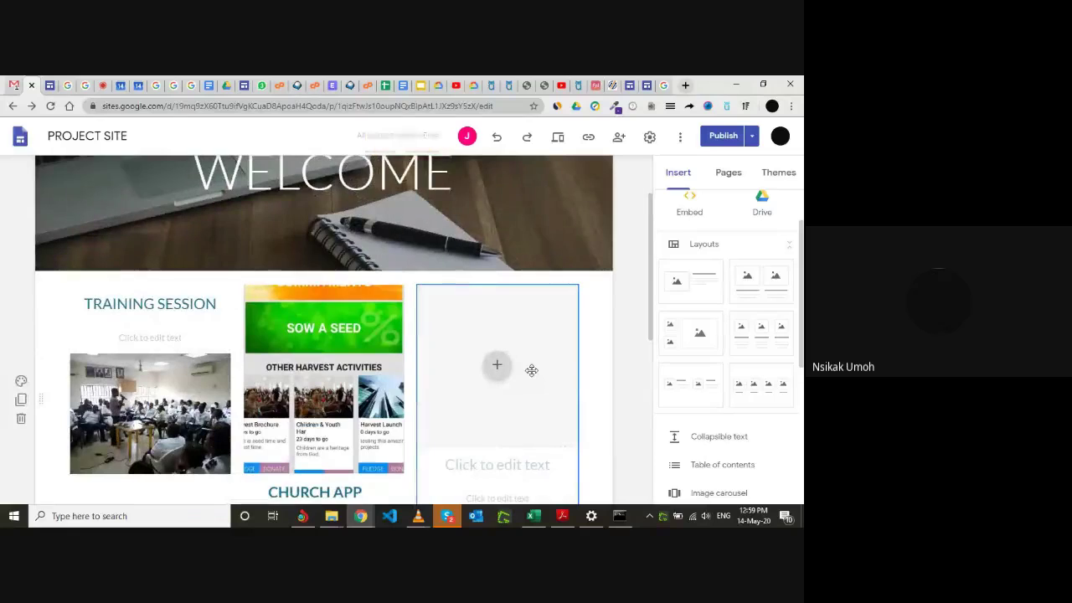
scroll(530, 370, down, 5)
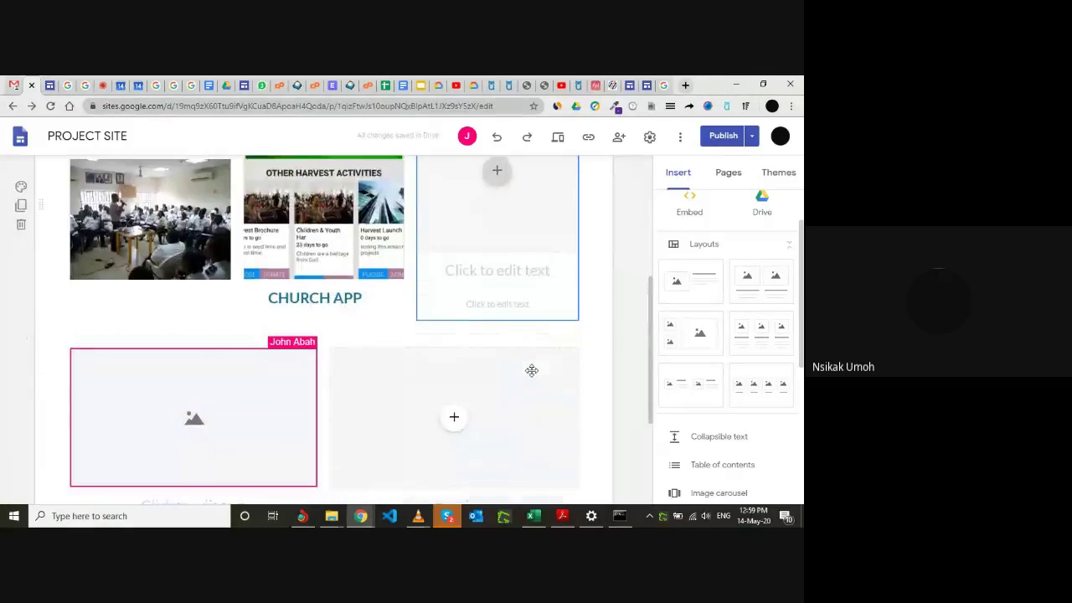
scroll(531, 376, up, 4)
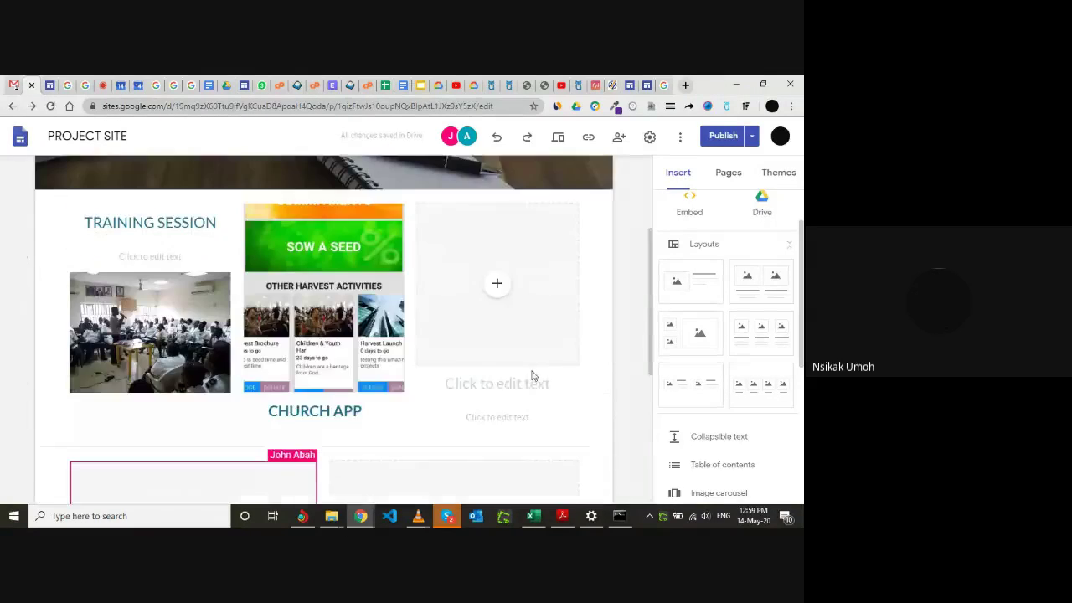
right_click(531, 370)
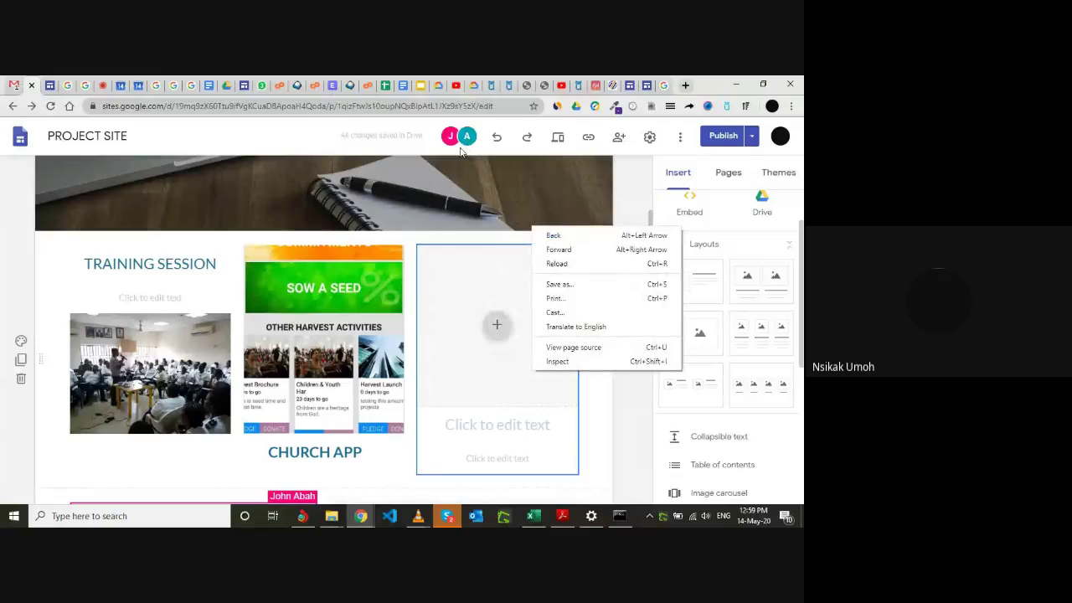
click(459, 155)
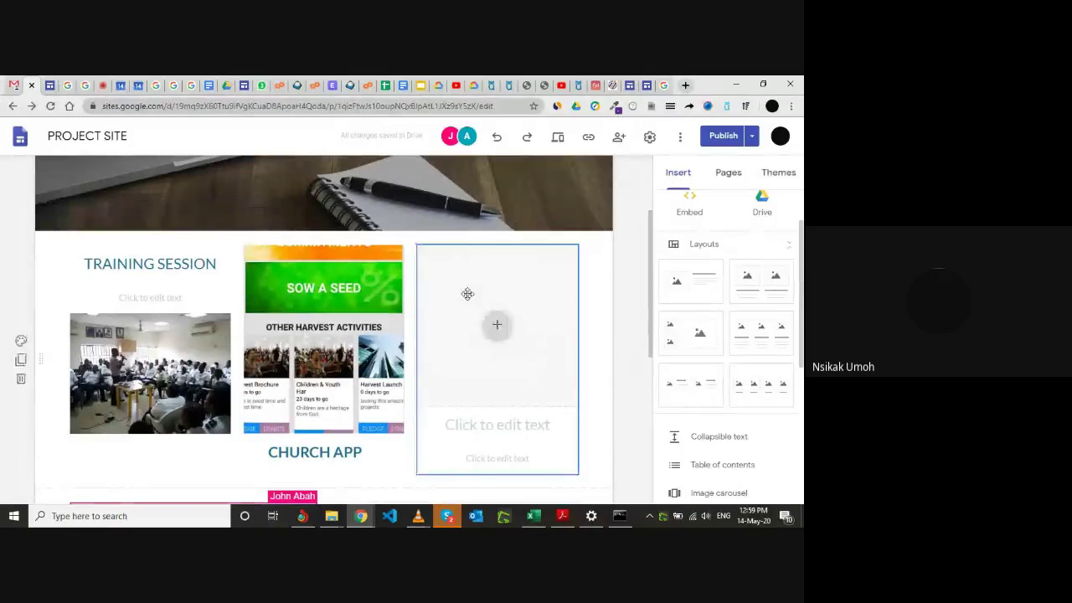
scroll(468, 293, down, 2)
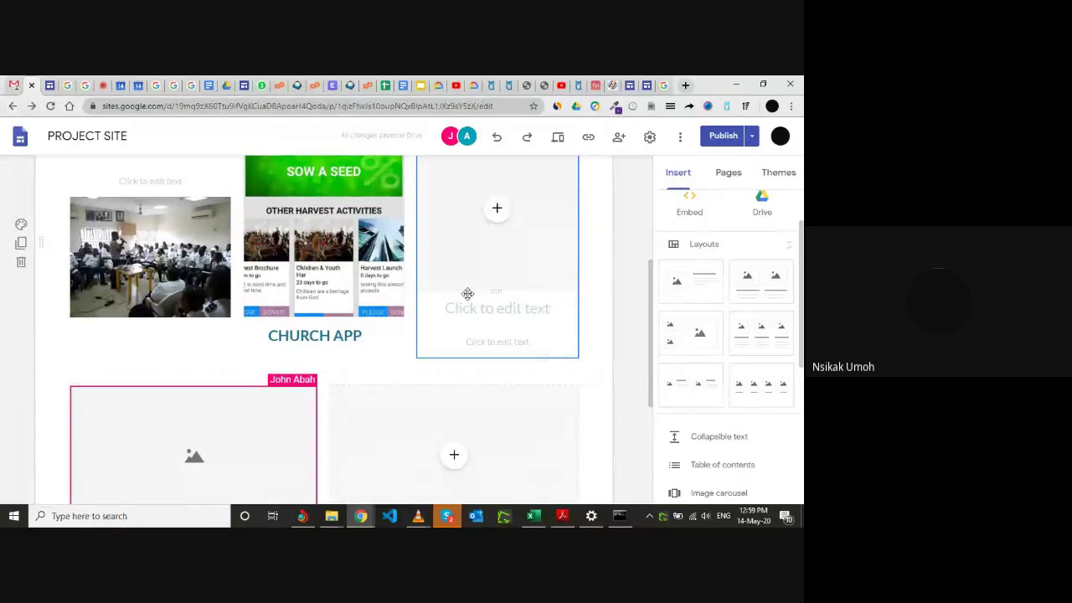
scroll(467, 293, up, 1)
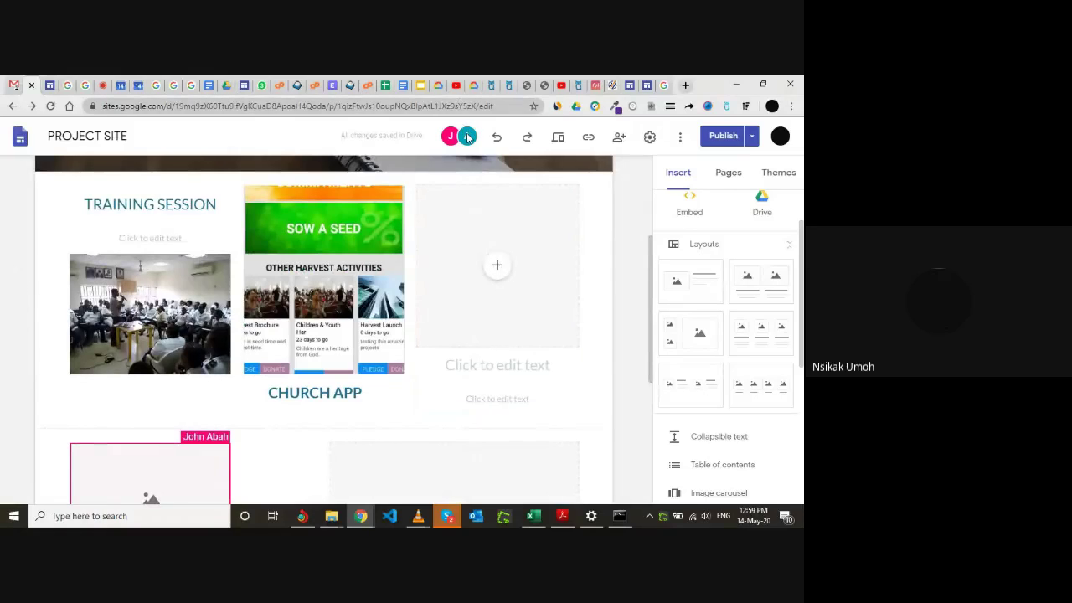
scroll(449, 245, down, 2)
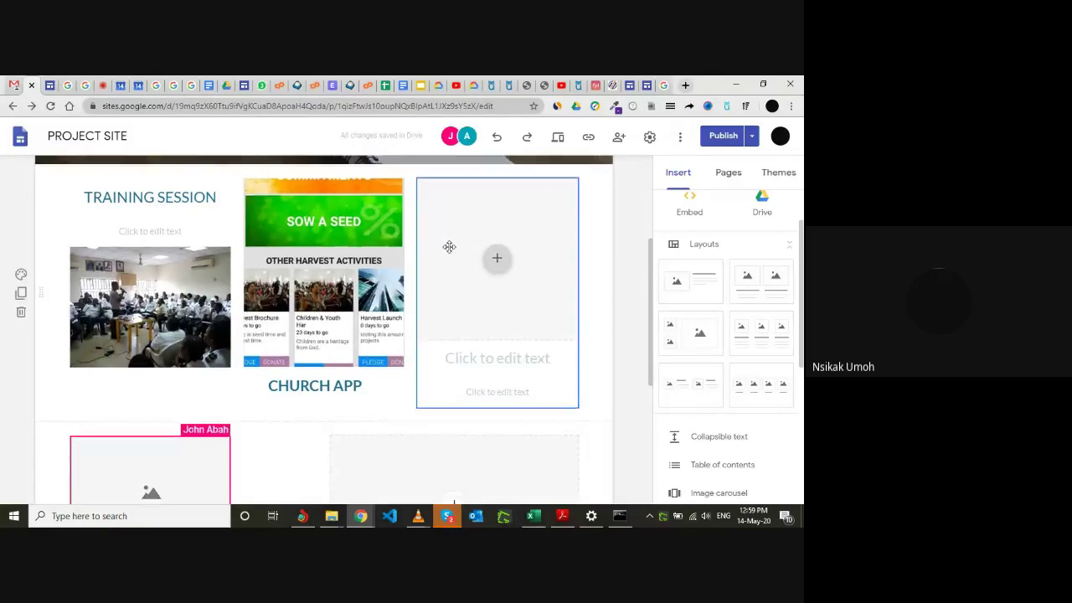
scroll(449, 245, down, 1)
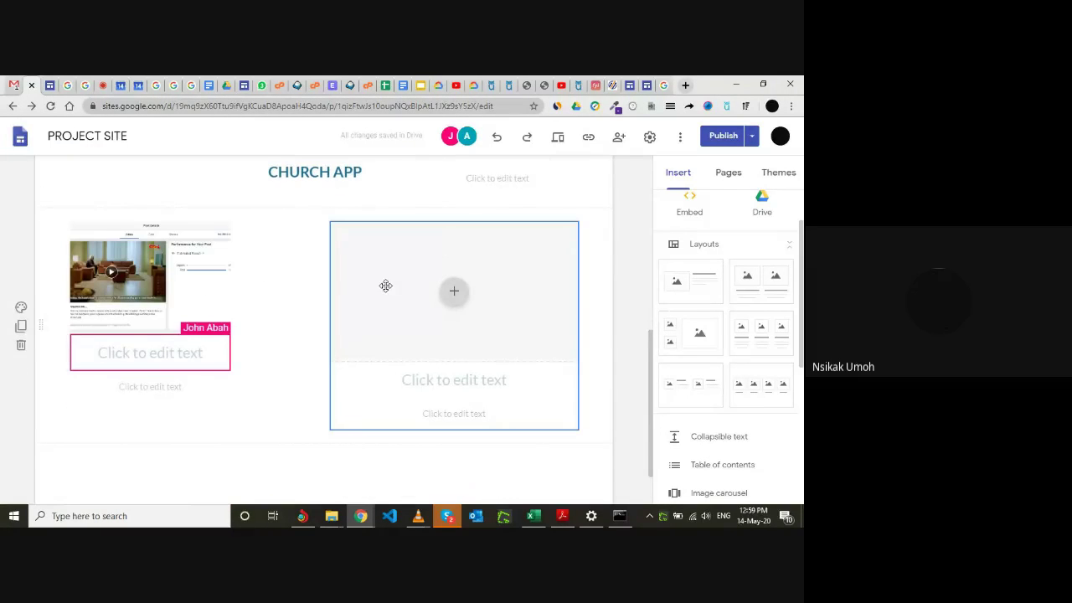
Scroll up and down the page while the Meditol advert caption and Price Chart image get added.
scroll(250, 302, up, 1)
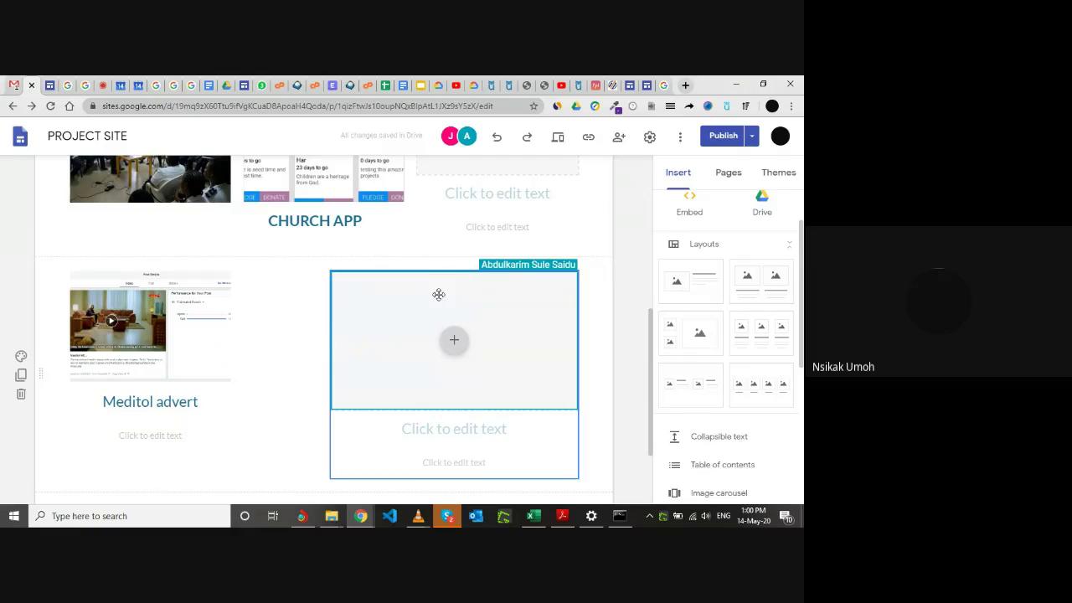
scroll(505, 376, up, 1)
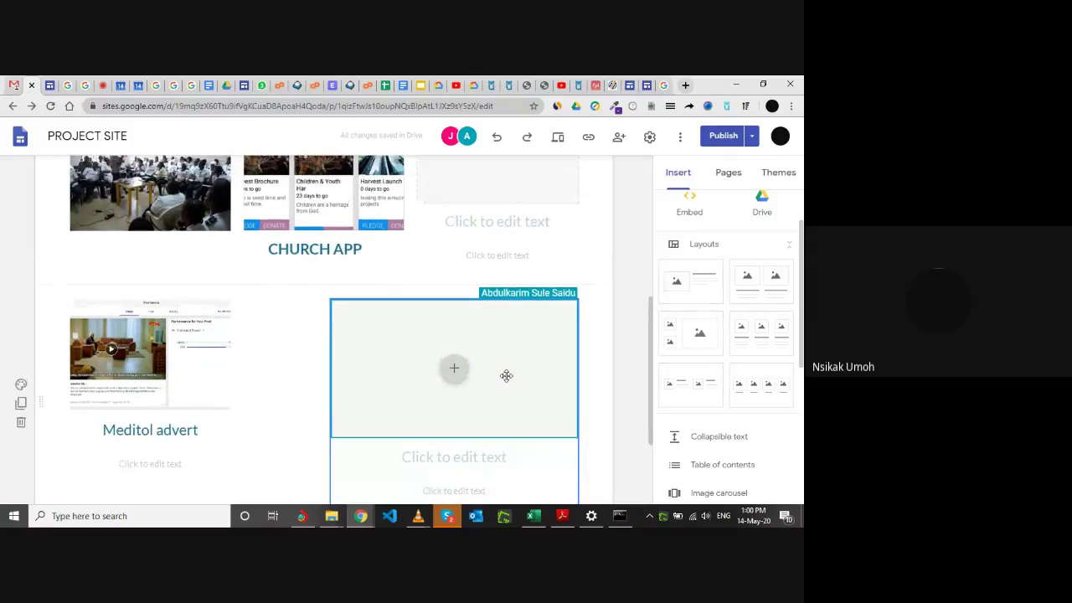
scroll(478, 384, up, 1)
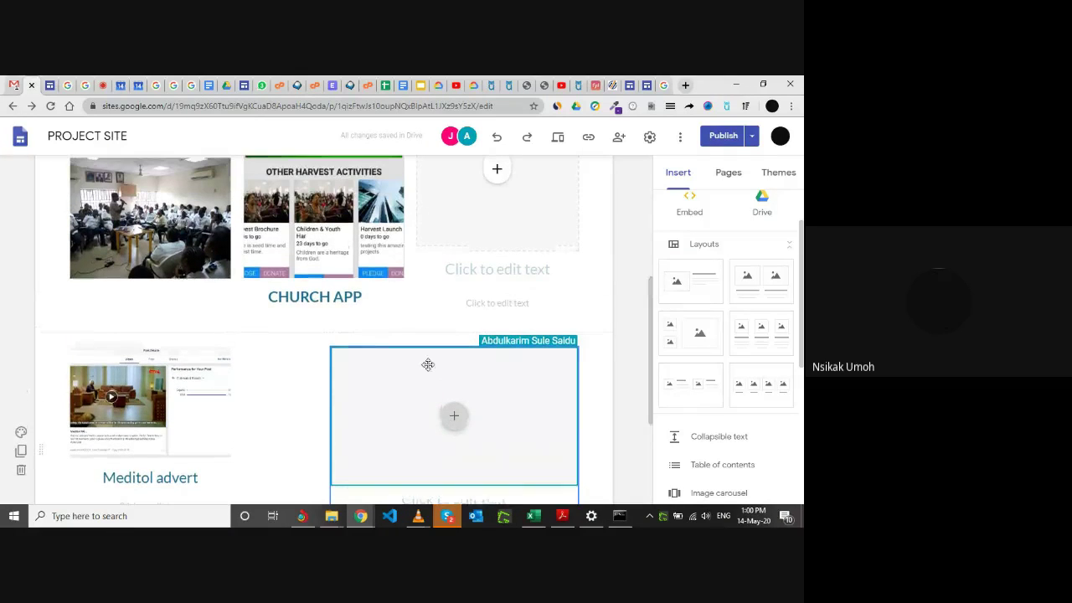
scroll(303, 389, down, 2)
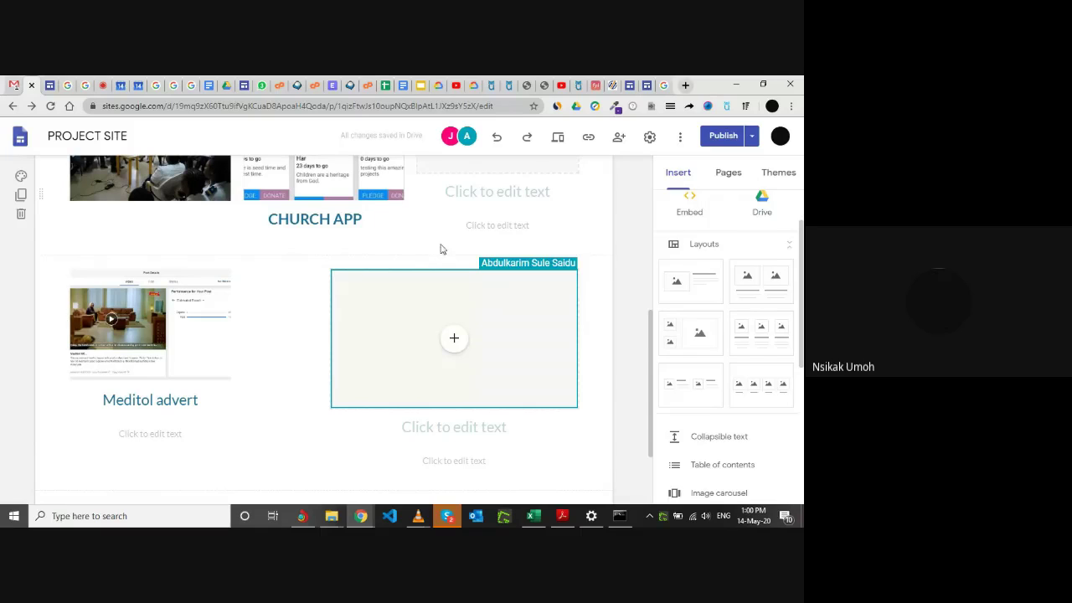
scroll(611, 279, up, 2)
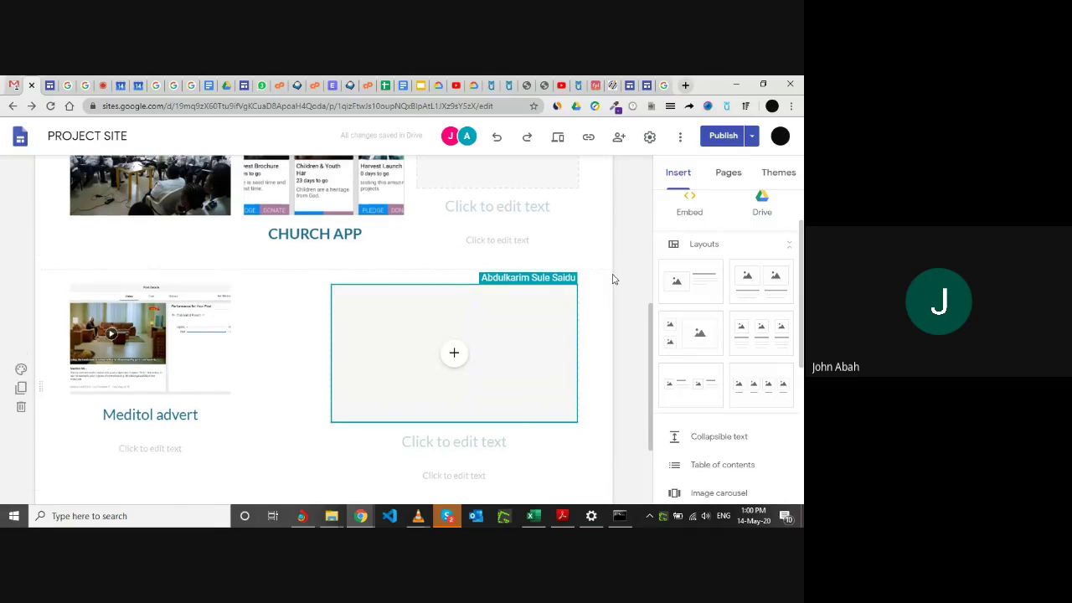
scroll(612, 279, up, 1)
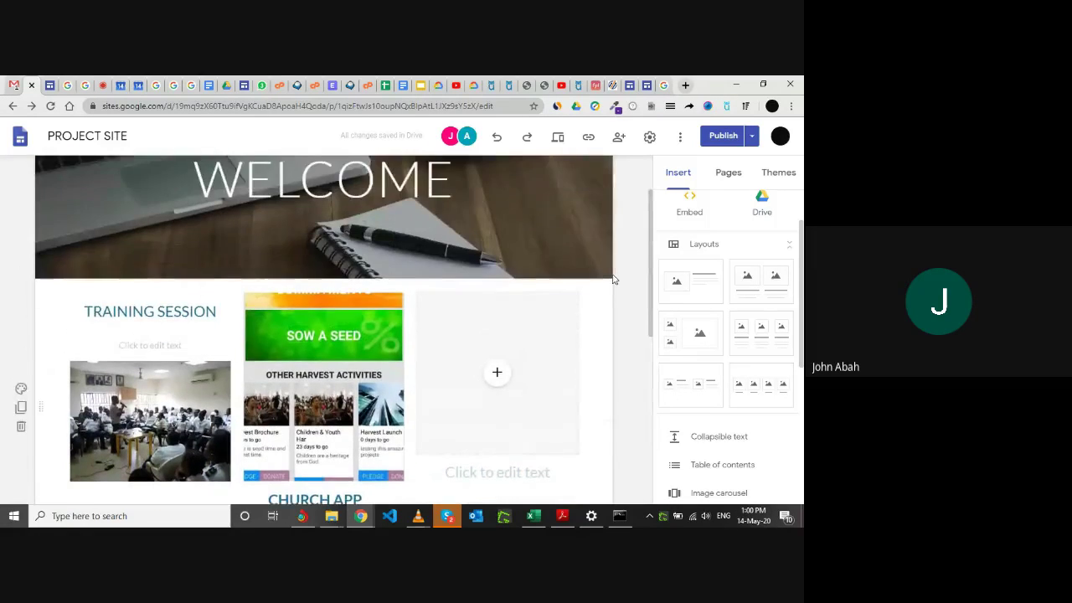
scroll(612, 279, down, 3)
scroll(612, 278, up, 2)
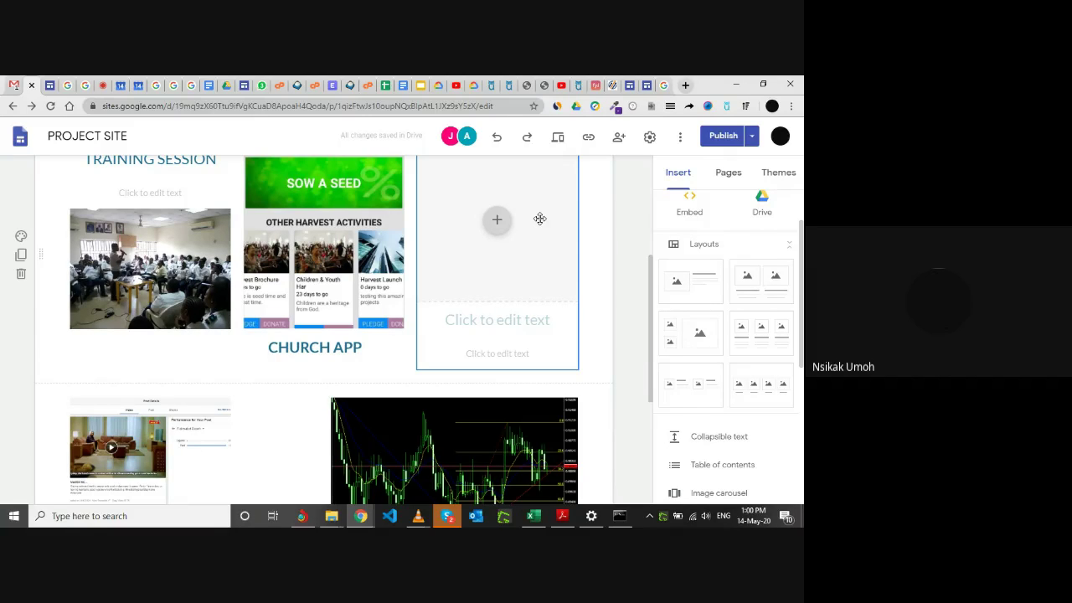
scroll(277, 347, down, 2)
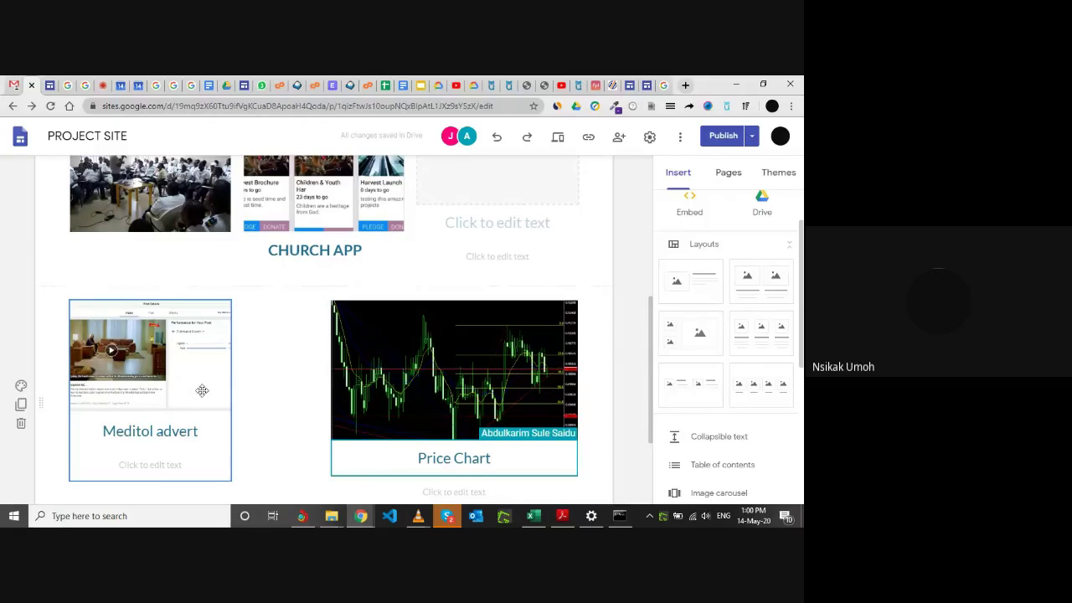
click(202, 391)
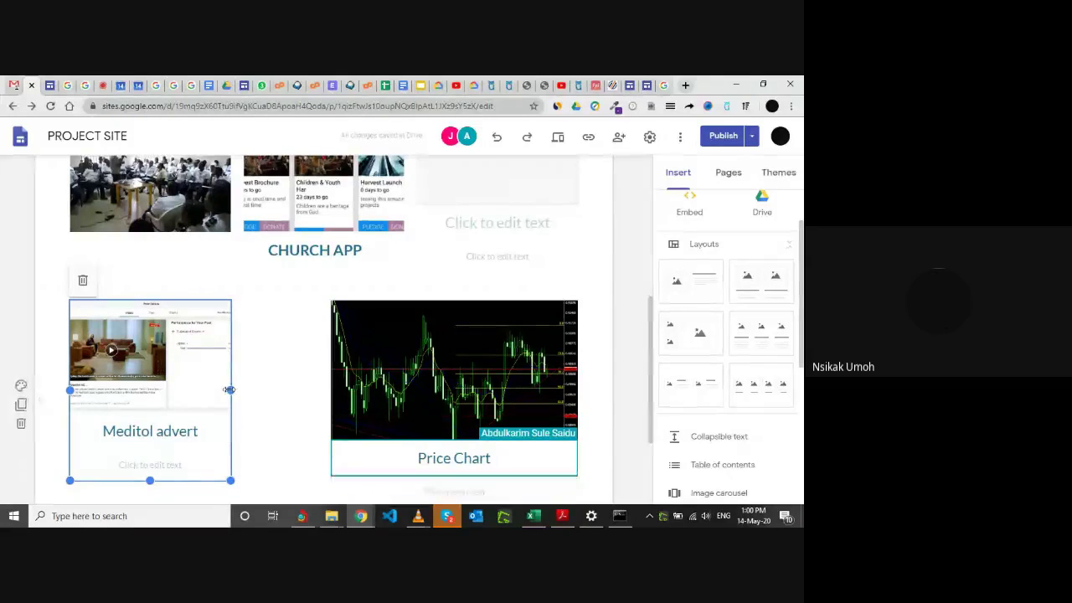
mouse_move(231, 390)
mouse_down()
mouse_move(286, 395)
mouse_move(213, 383)
mouse_move(234, 383)
mouse_up()
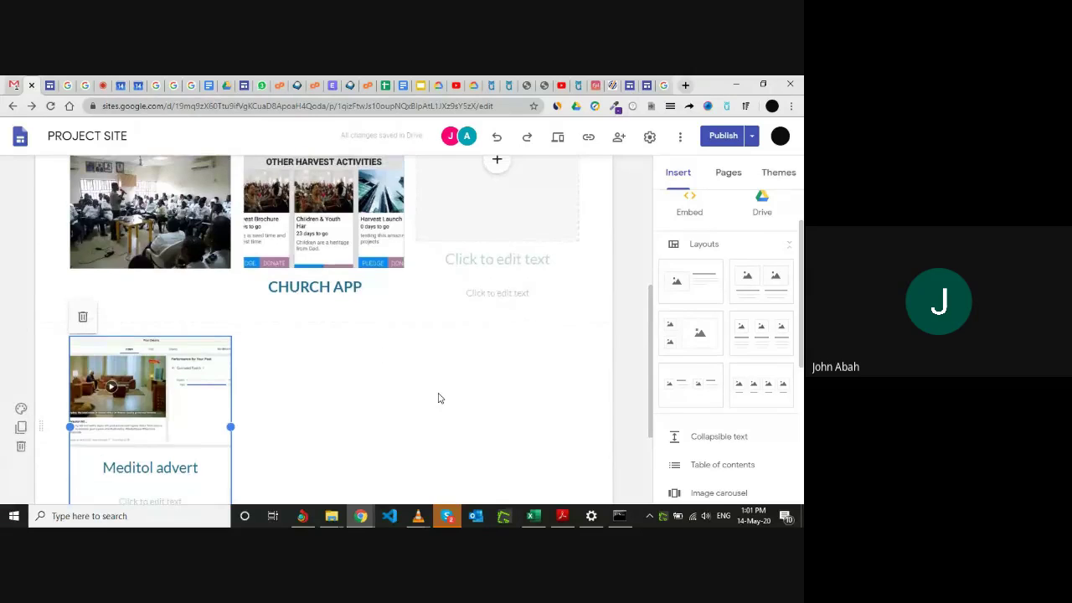
scroll(438, 399, down, 1)
scroll(438, 335, up, 3)
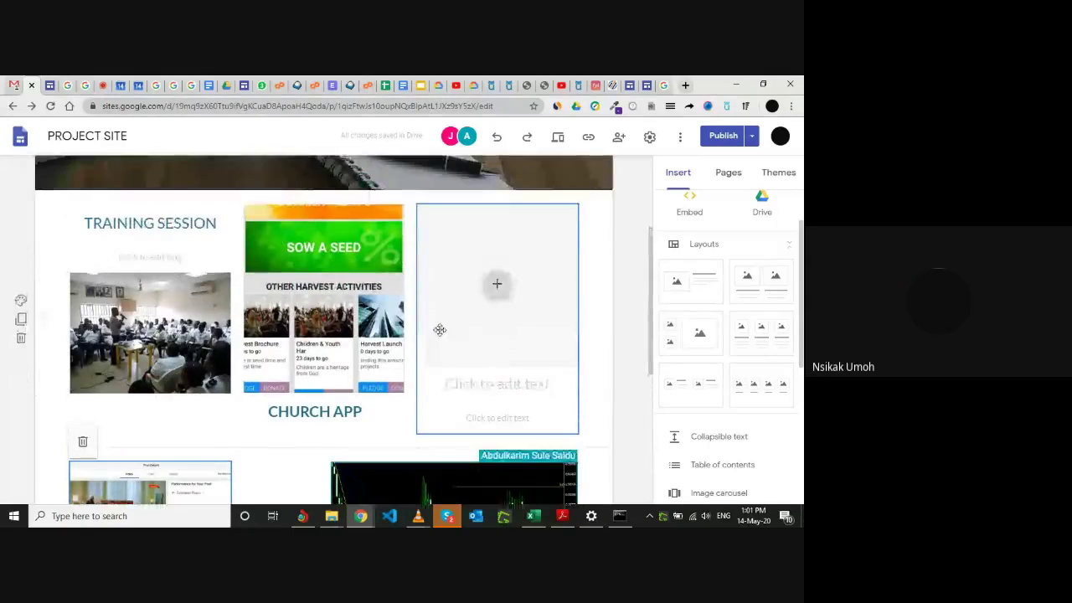
scroll(483, 385, down, 3)
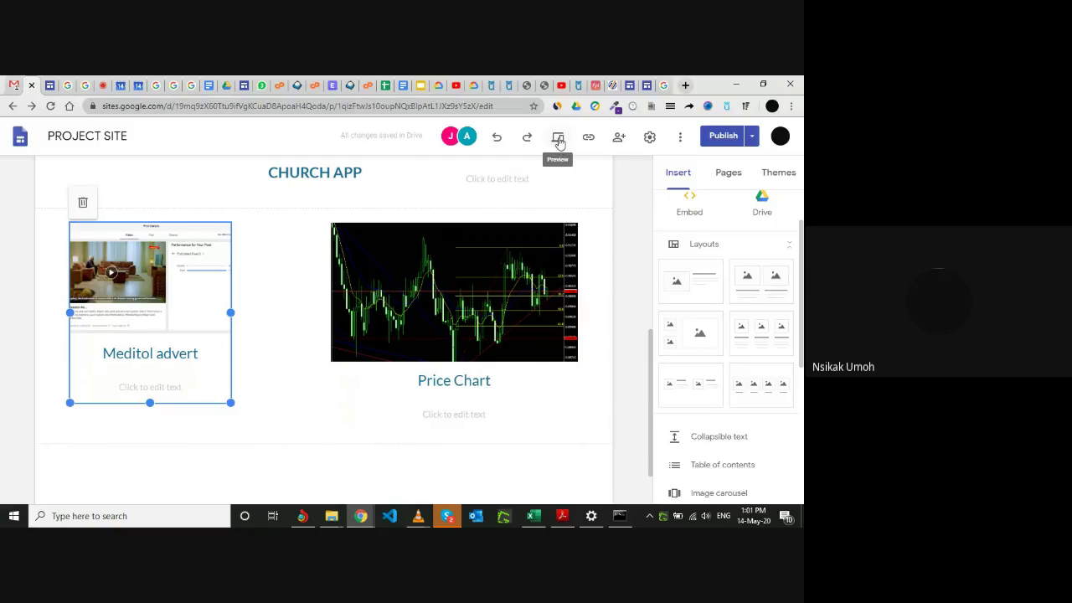
click(561, 143)
scroll(511, 252, up, 1)
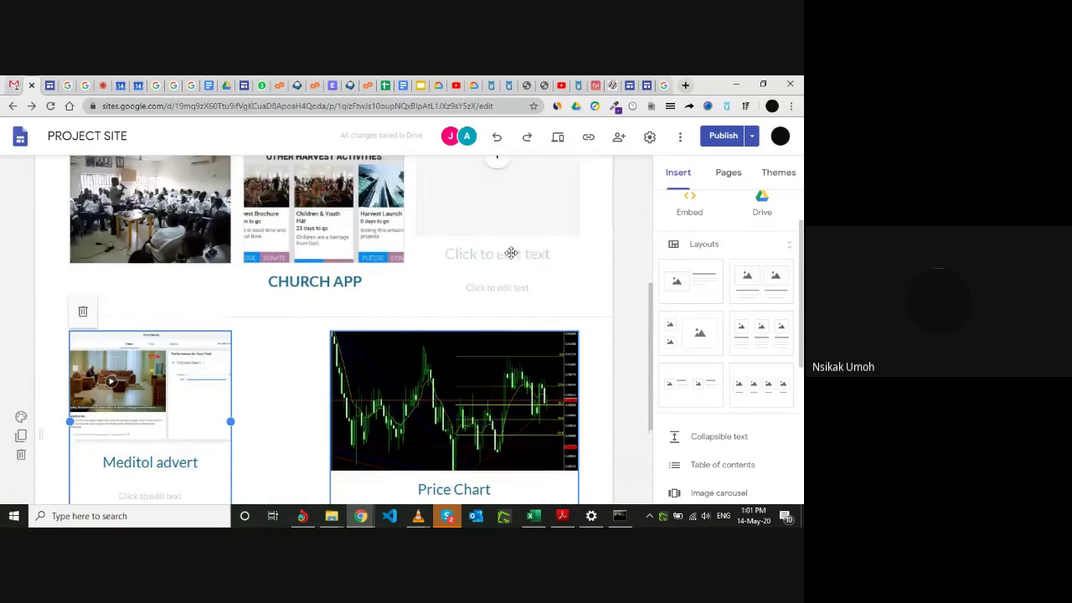
scroll(511, 252, up, 1)
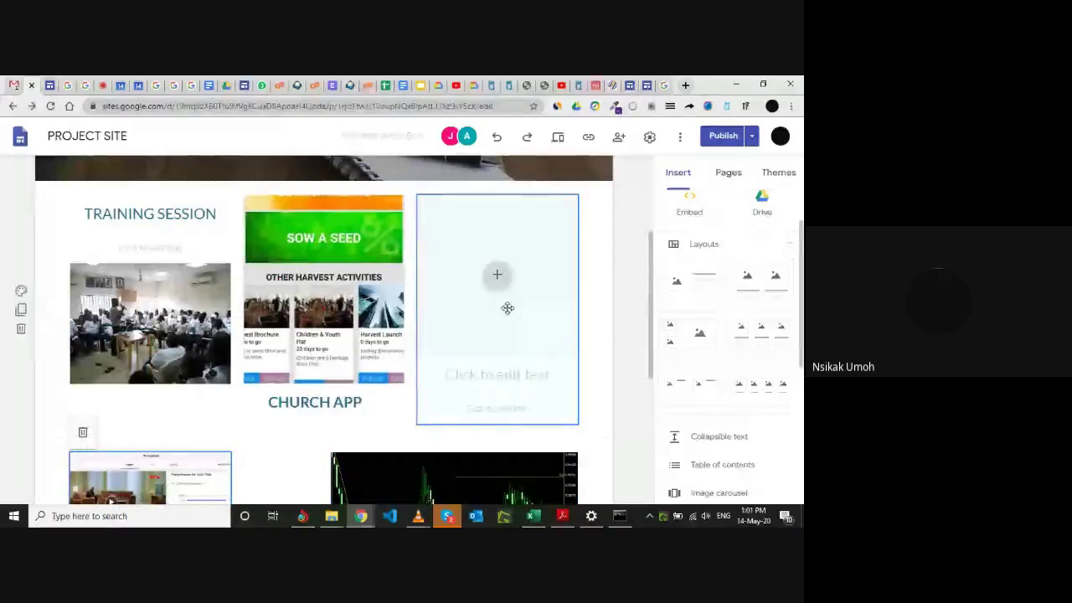
scroll(515, 343, down, 2)
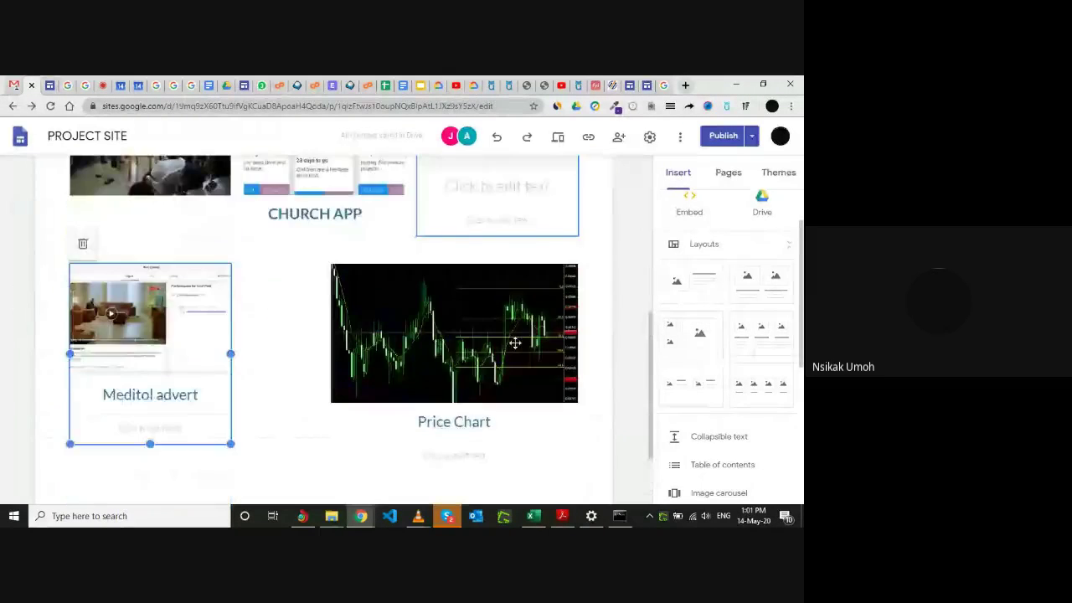
scroll(515, 342, up, 1)
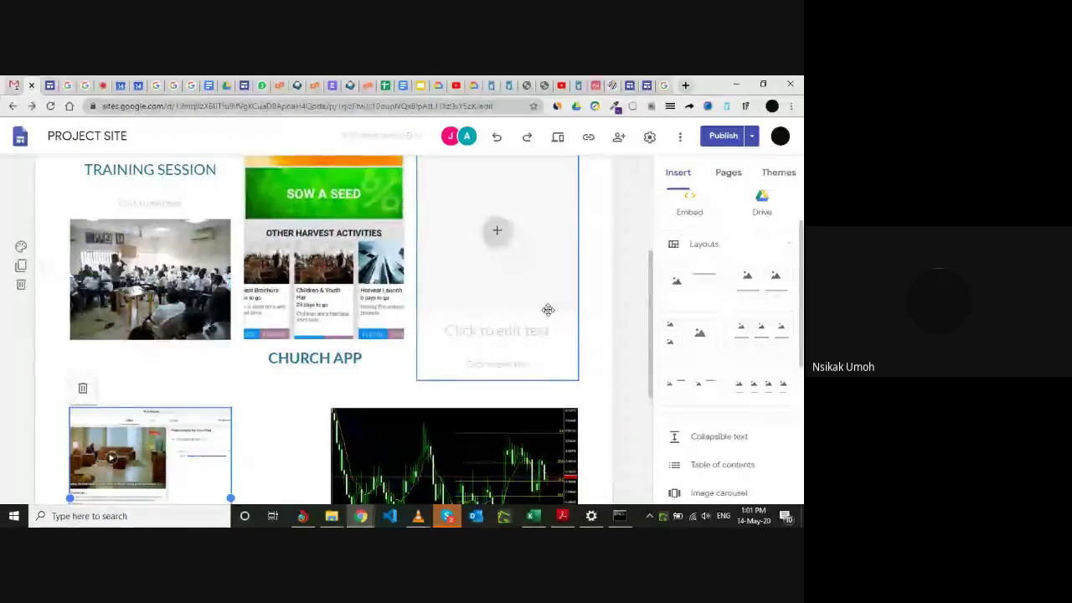
scroll(548, 310, up, 2)
scroll(548, 309, down, 3)
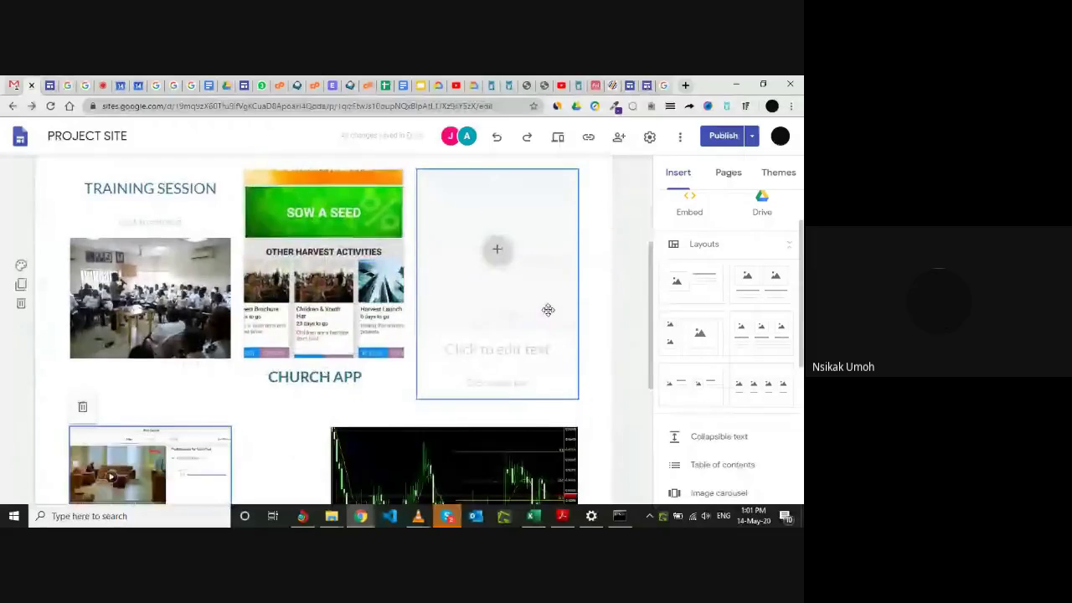
Copy a participant's e-mail address from the Meet chat, then return to the PROJECT SITE editor.
click(103, 83)
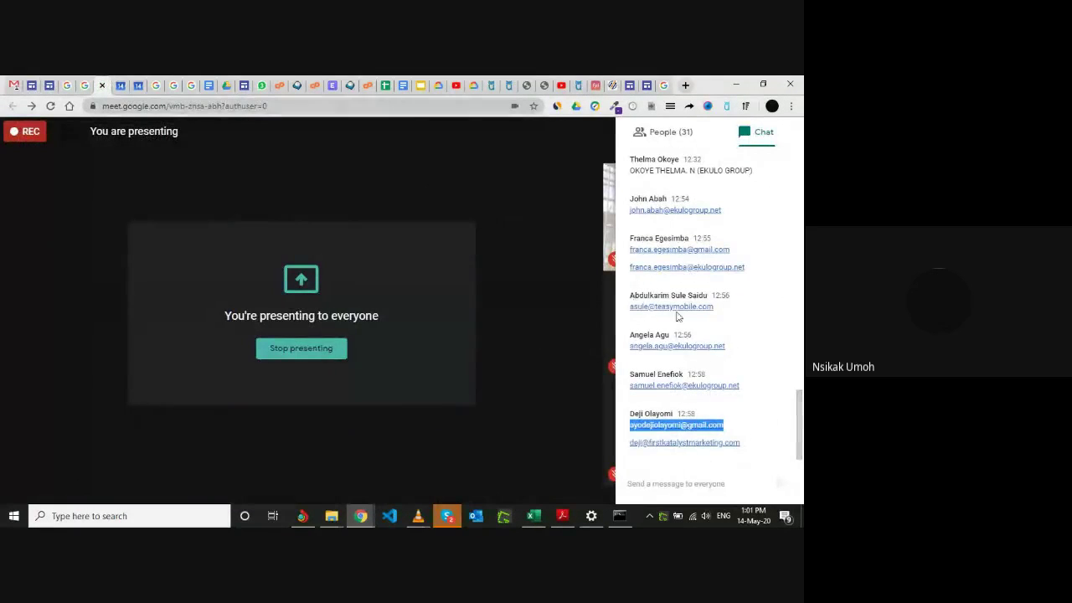
drag(742, 388, 629, 396)
key(ctrl+c)
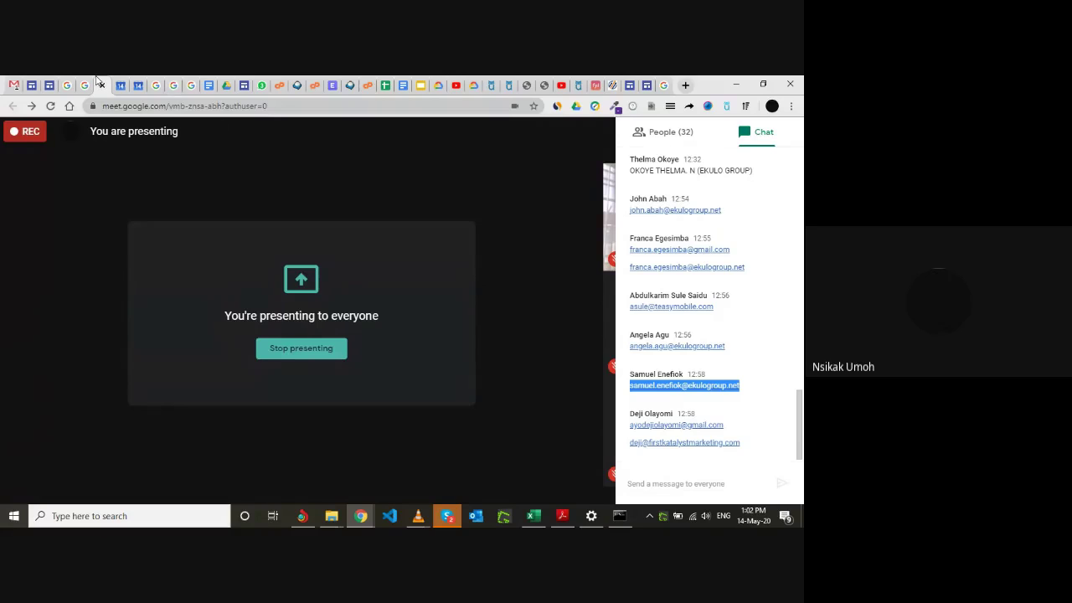
click(35, 82)
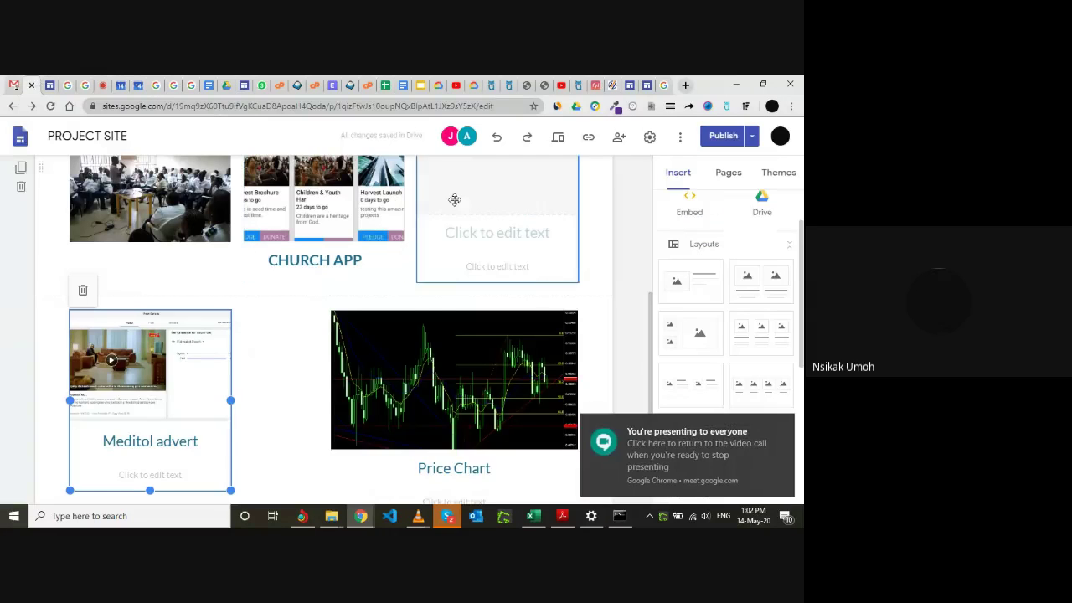
Invite the pasted outside collaborator as an Editor of PROJECT SITE and confirm sharing anyway.
click(620, 141)
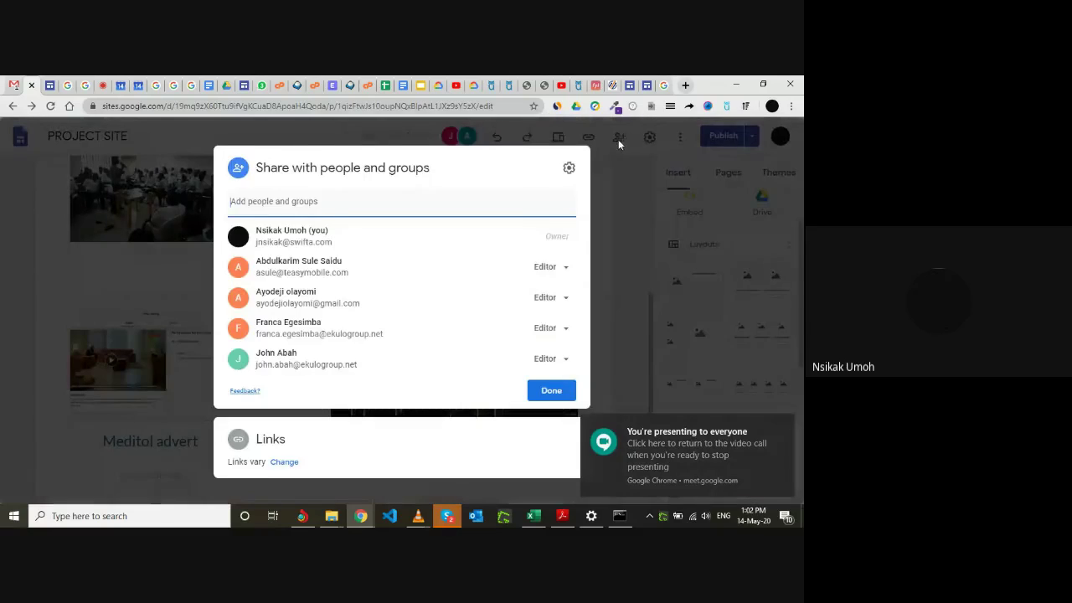
click(310, 206)
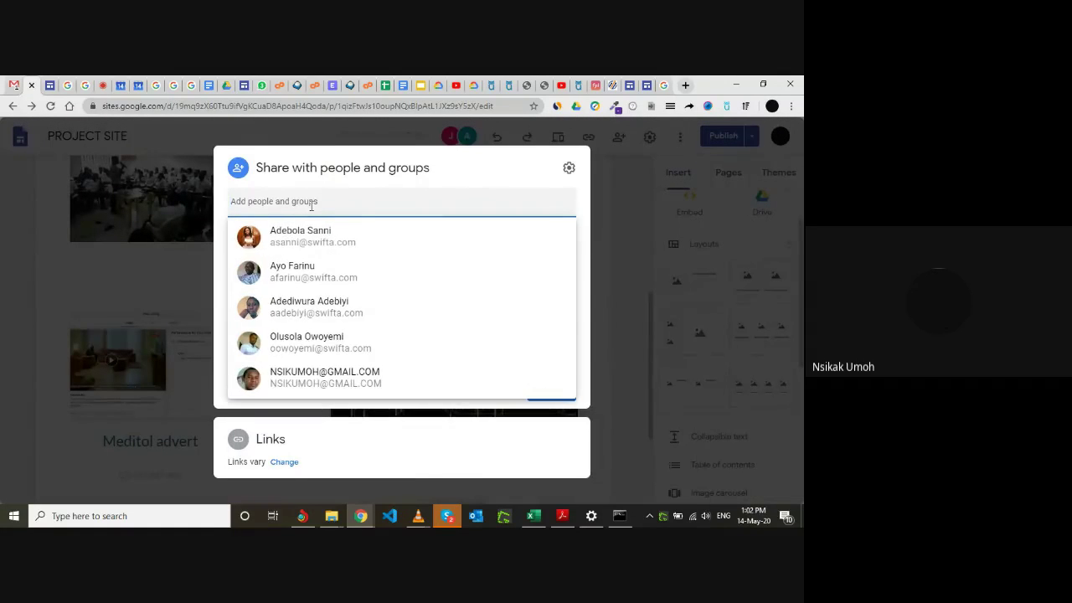
key(ctrl+v)
click(346, 235)
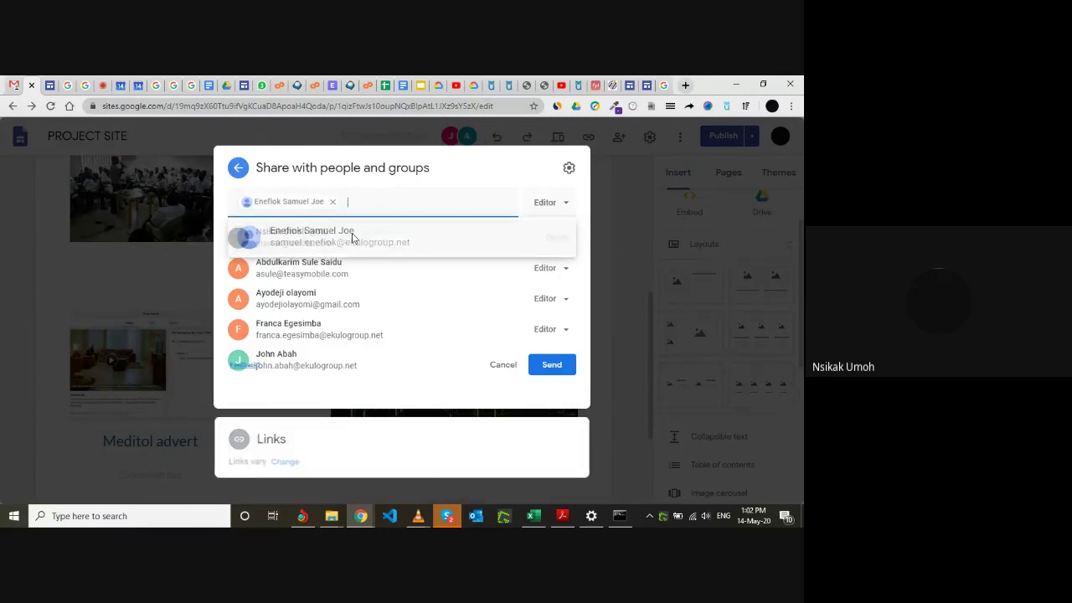
click(554, 379)
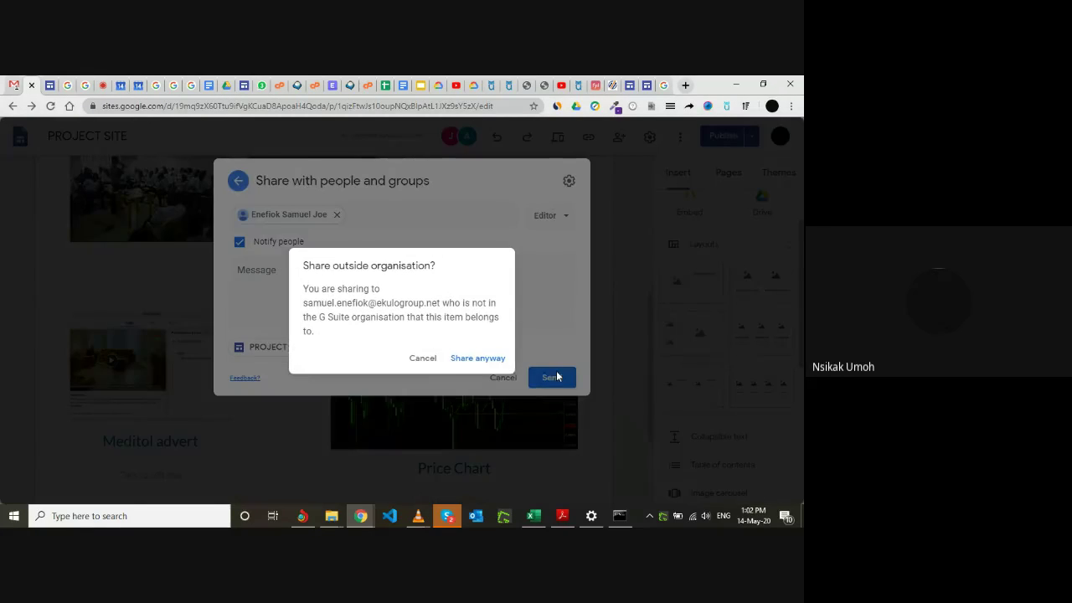
click(479, 358)
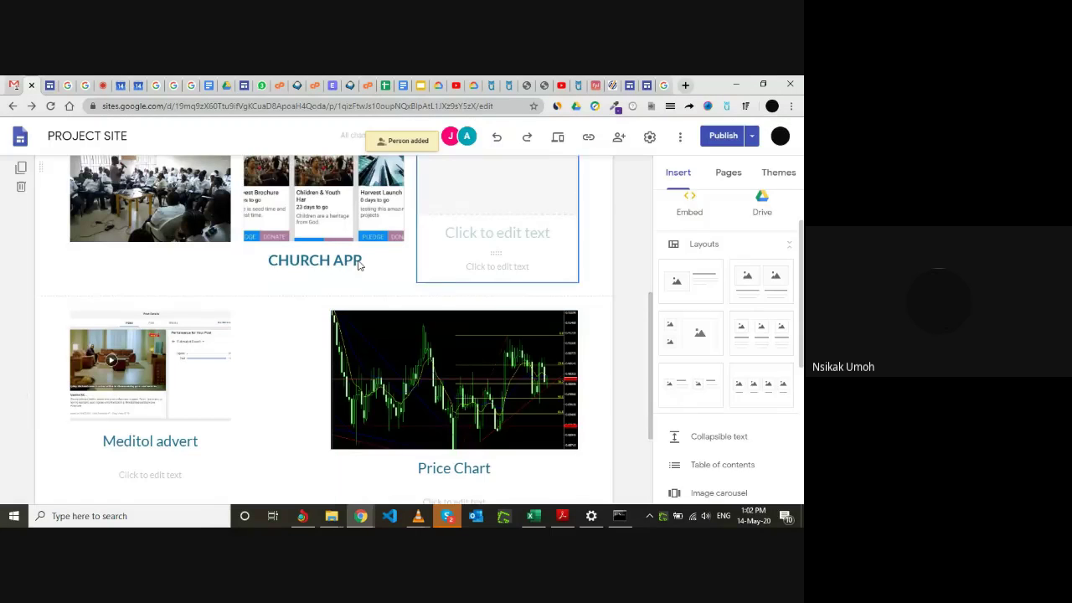
click(100, 84)
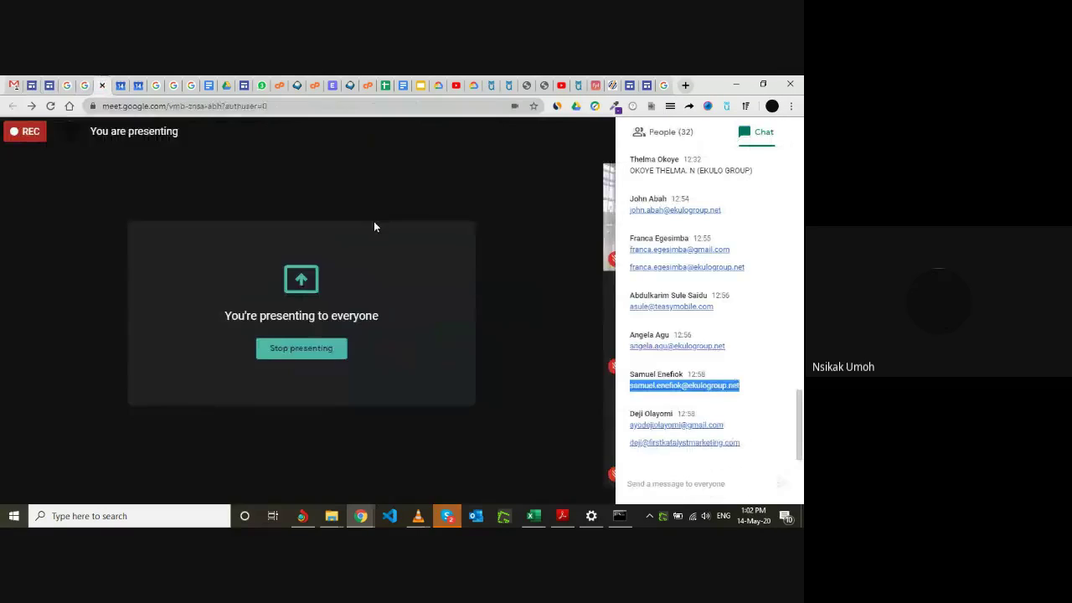
scroll(711, 386, up, 3)
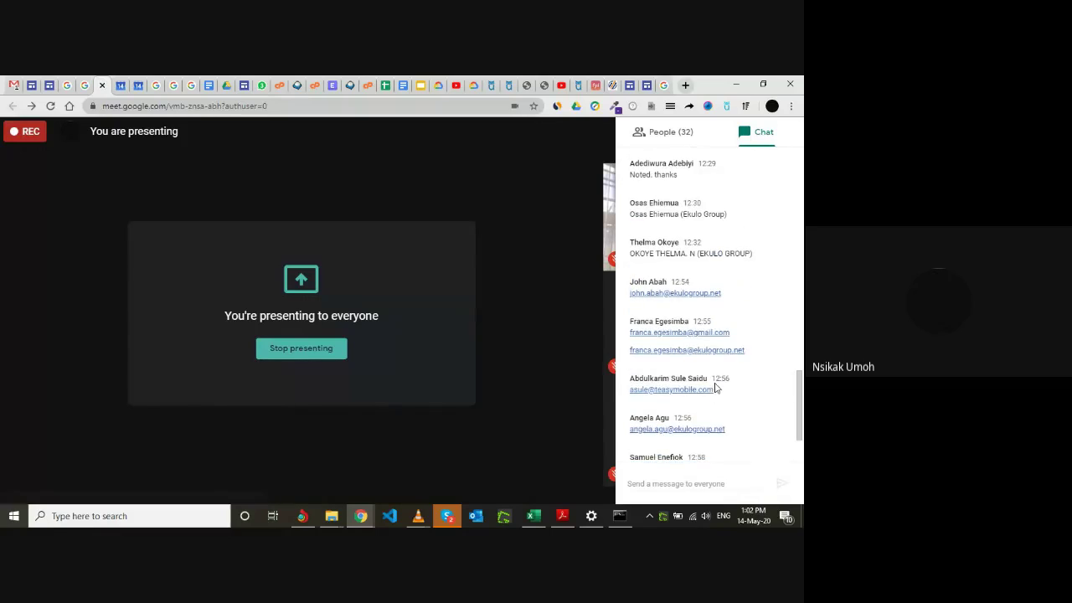
triple_click(654, 390)
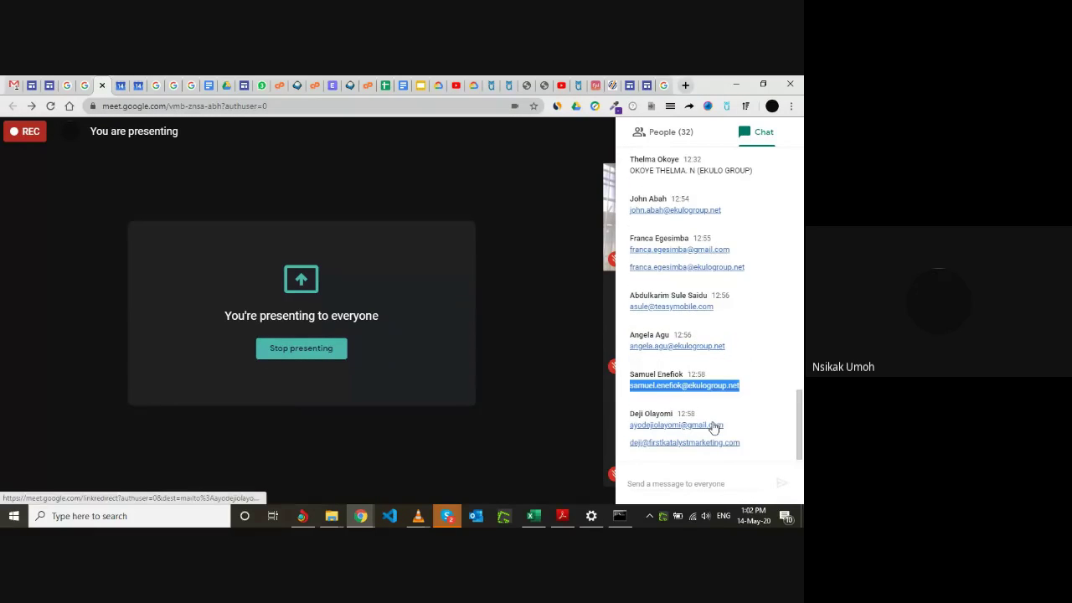
click(24, 84)
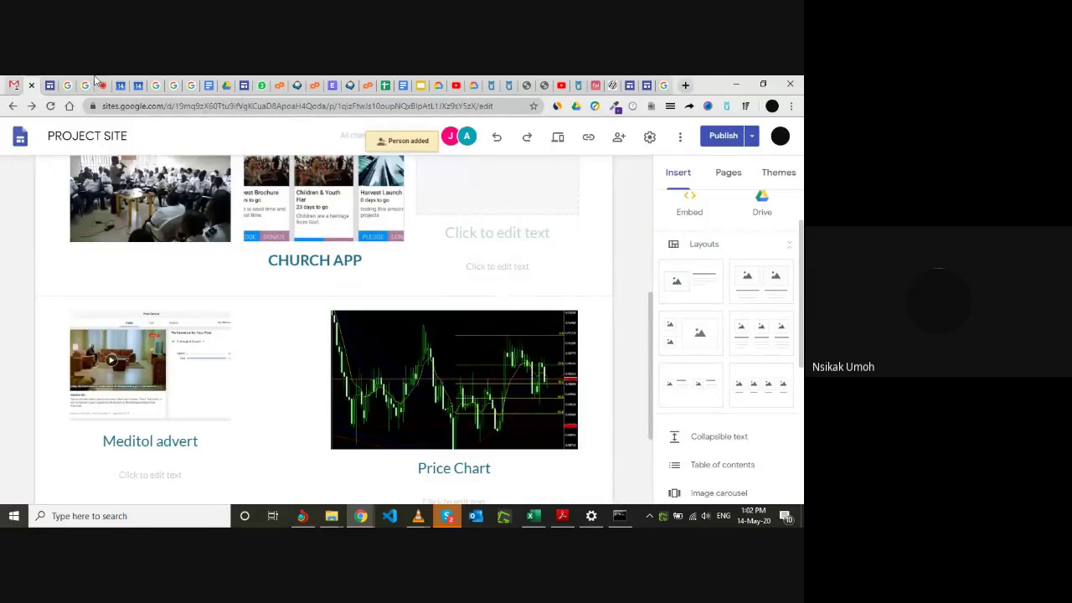
click(88, 85)
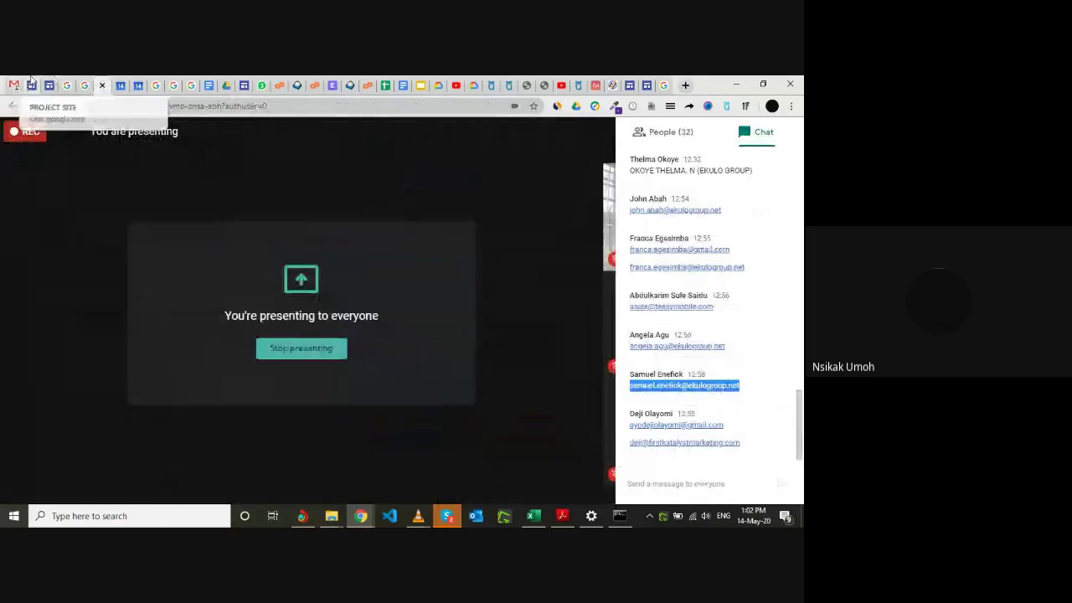
click(31, 84)
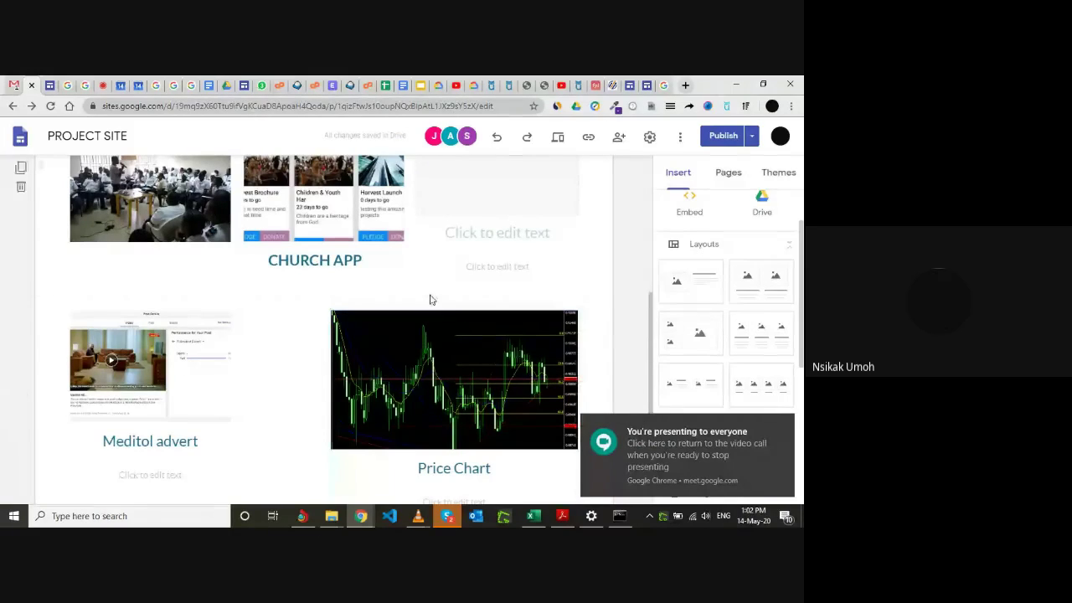
Narrow the Price Chart block from its left edge so it fills only the right column.
scroll(428, 271, up, 1)
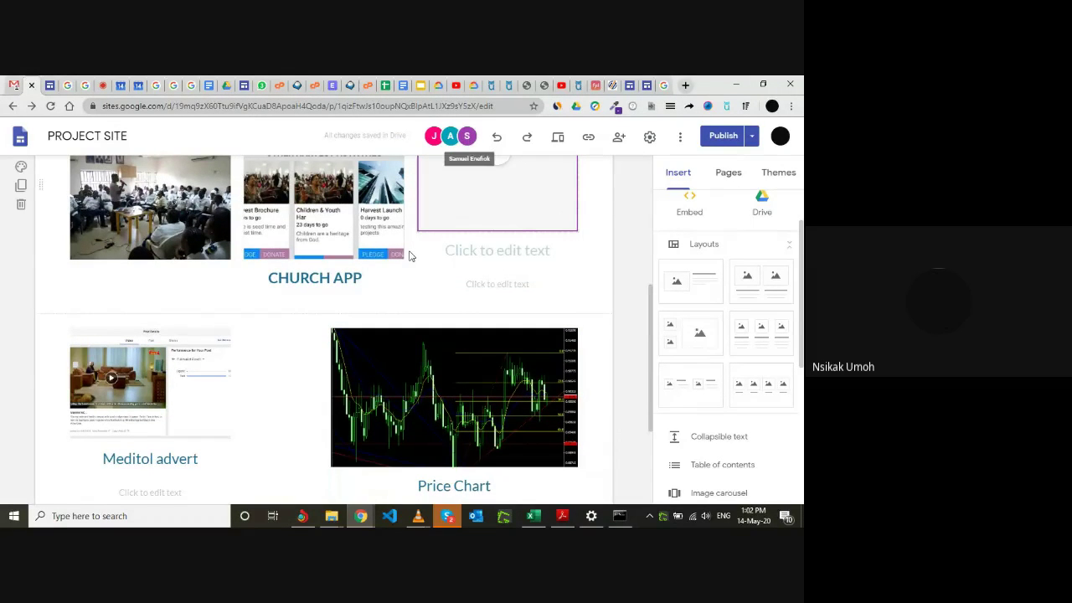
scroll(410, 251, down, 3)
scroll(408, 253, up, 3)
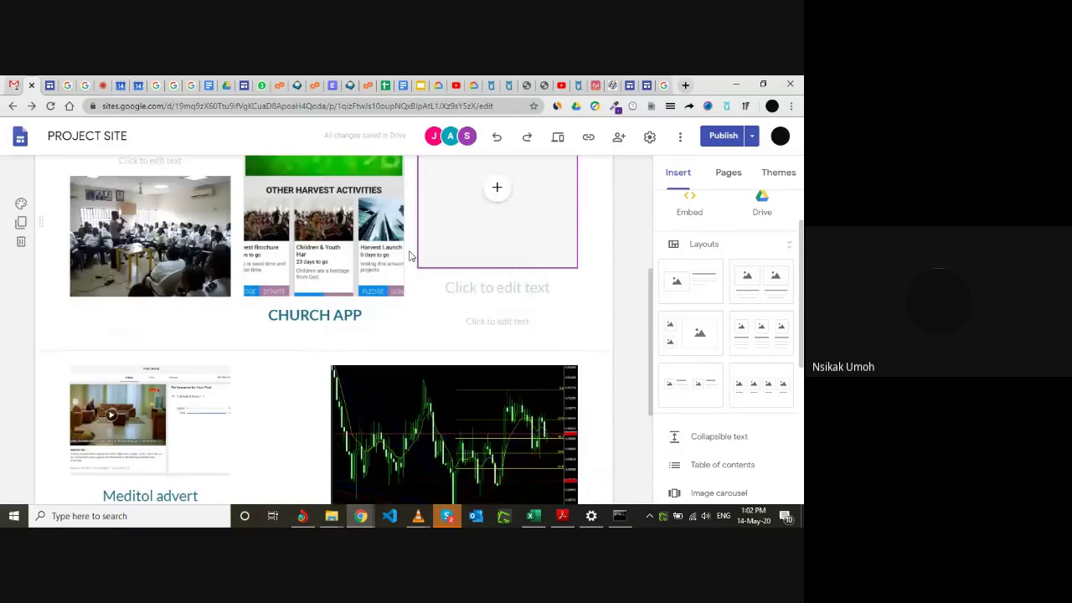
scroll(406, 252, down, 3)
click(405, 251)
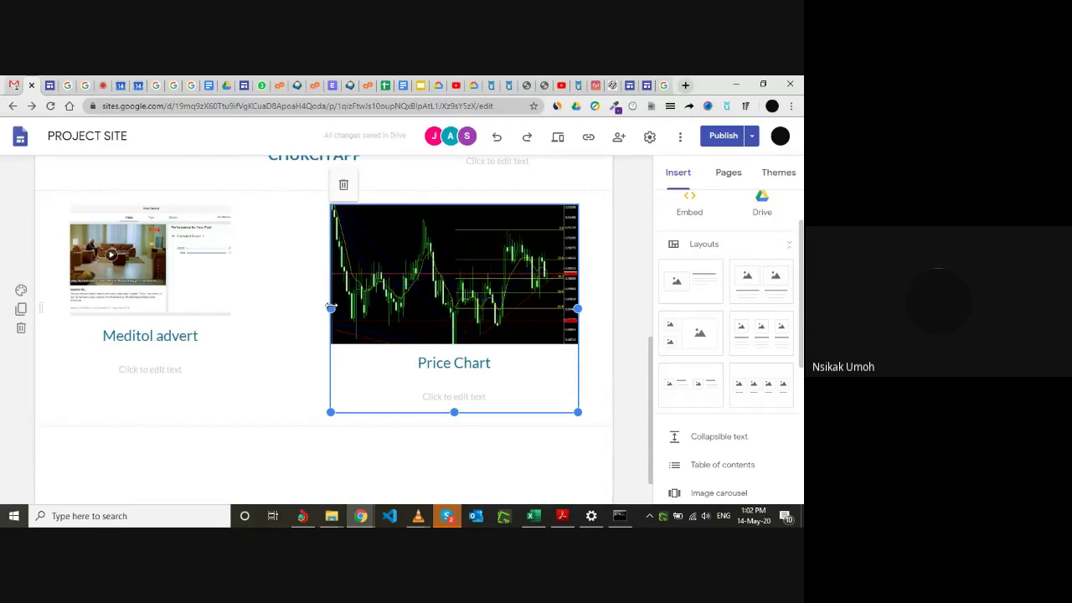
drag(330, 308, 436, 300)
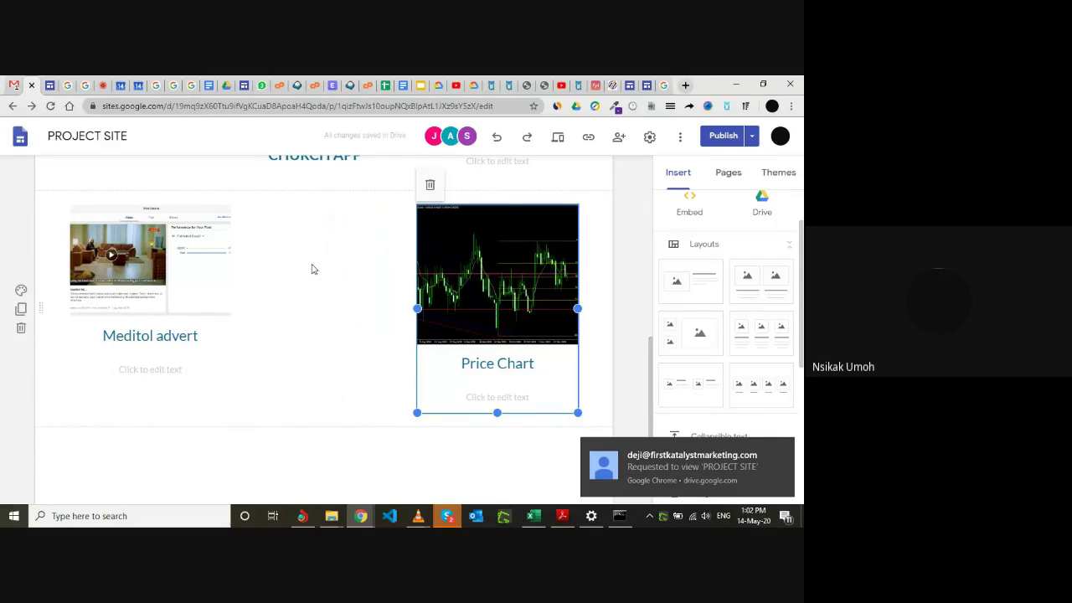
Check the freed row space without inserting anything, then select the Meditol advert block.
scroll(318, 262, up, 1)
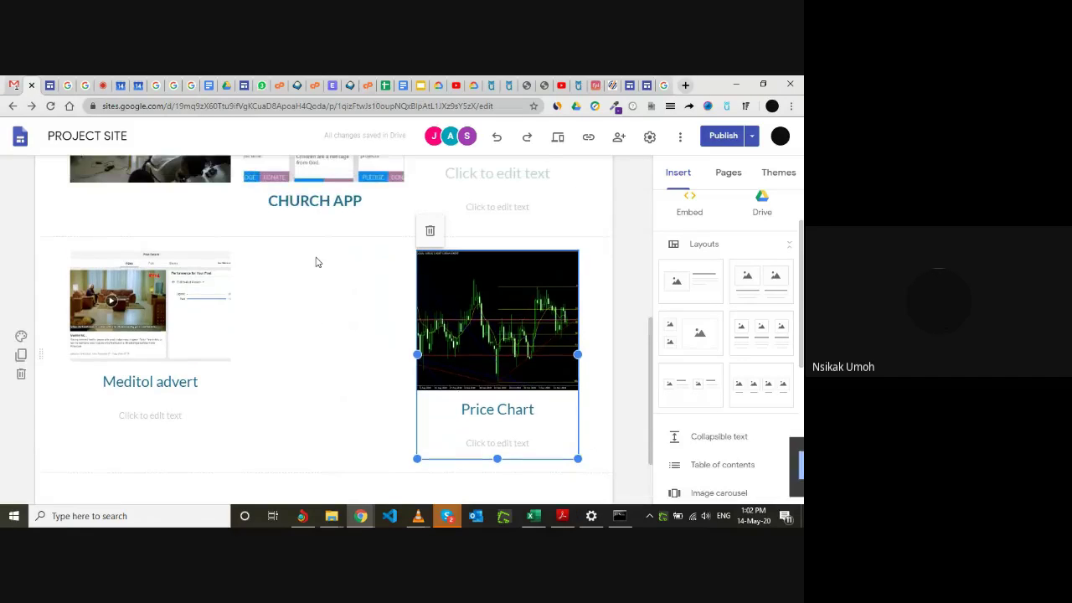
double_click(312, 335)
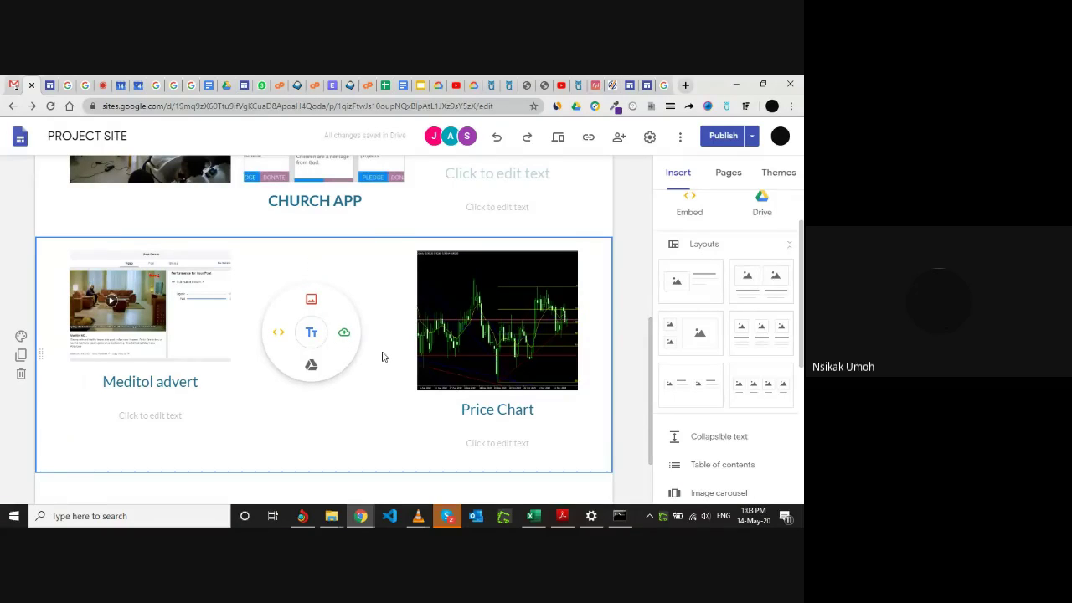
click(423, 216)
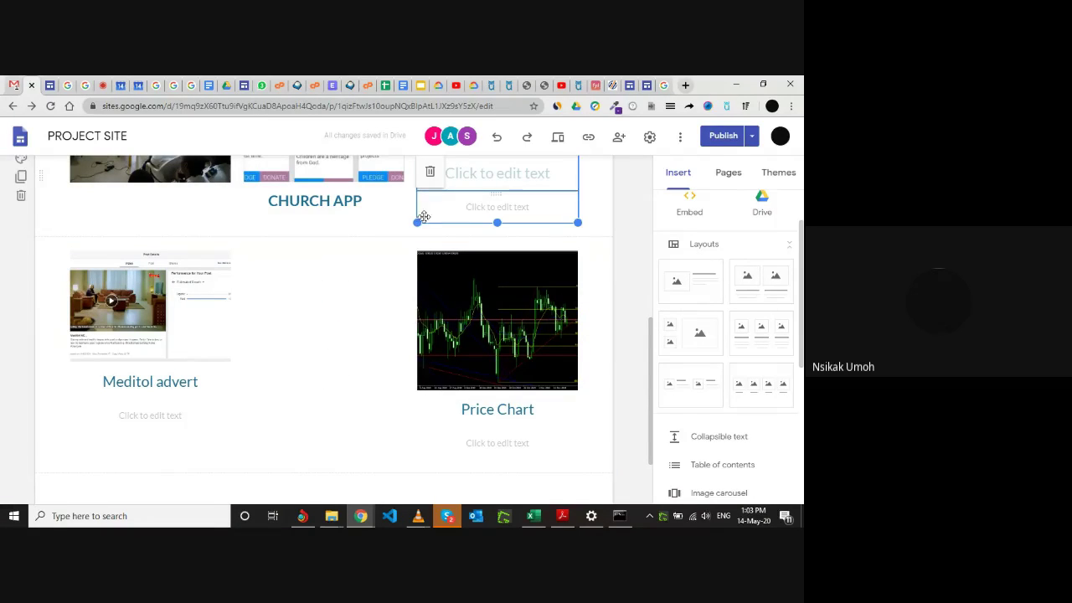
scroll(382, 239, up, 1)
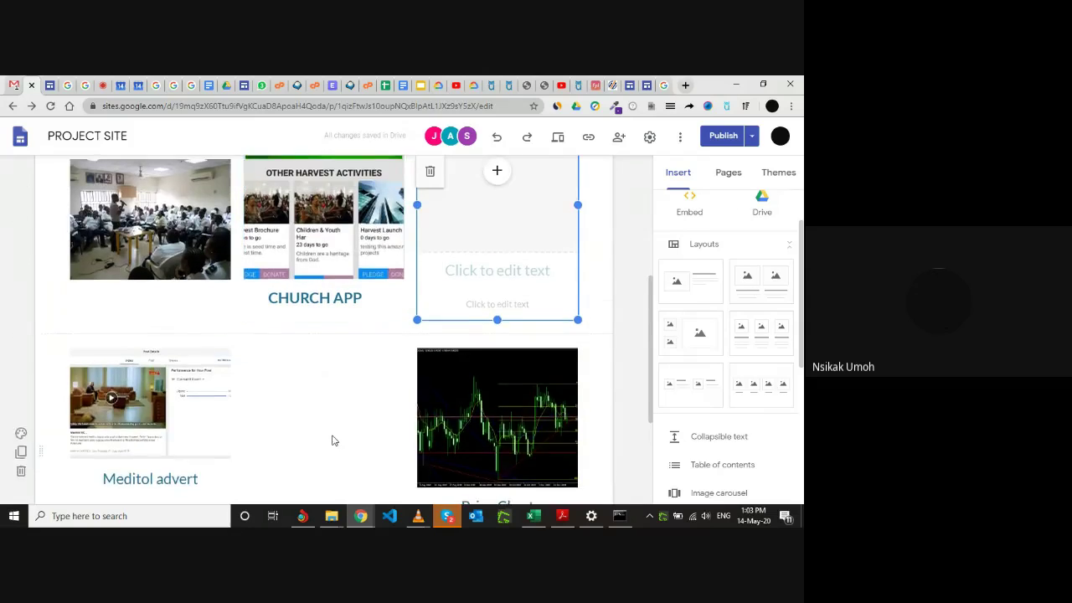
scroll(331, 441, down, 2)
click(182, 310)
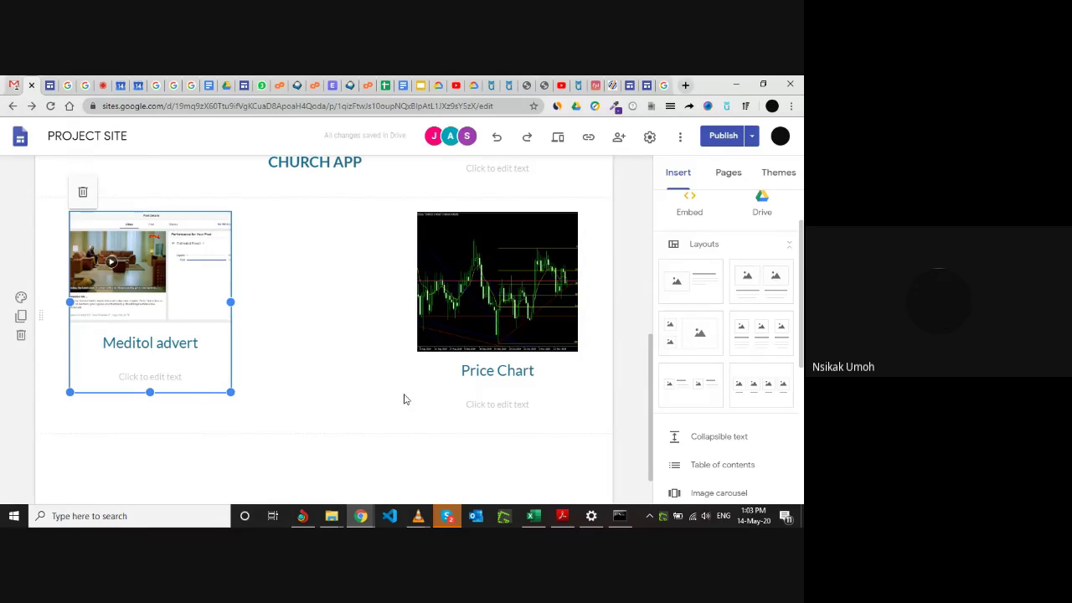
Scroll the page and briefly visit the Meet tab while the 'Call Us' bottle advert is added.
scroll(369, 327, up, 2)
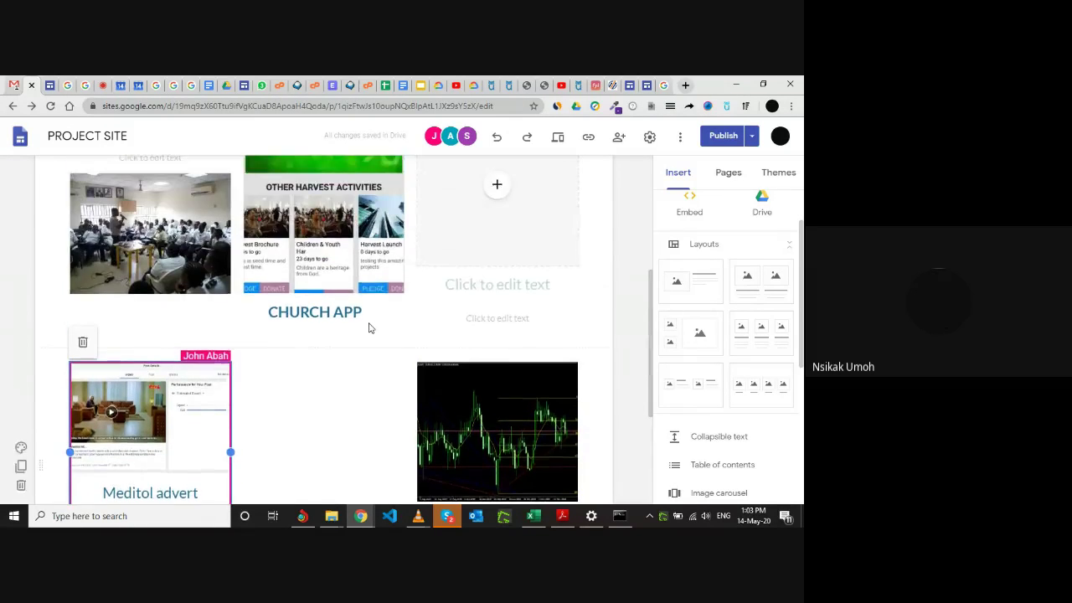
scroll(433, 328, up, 2)
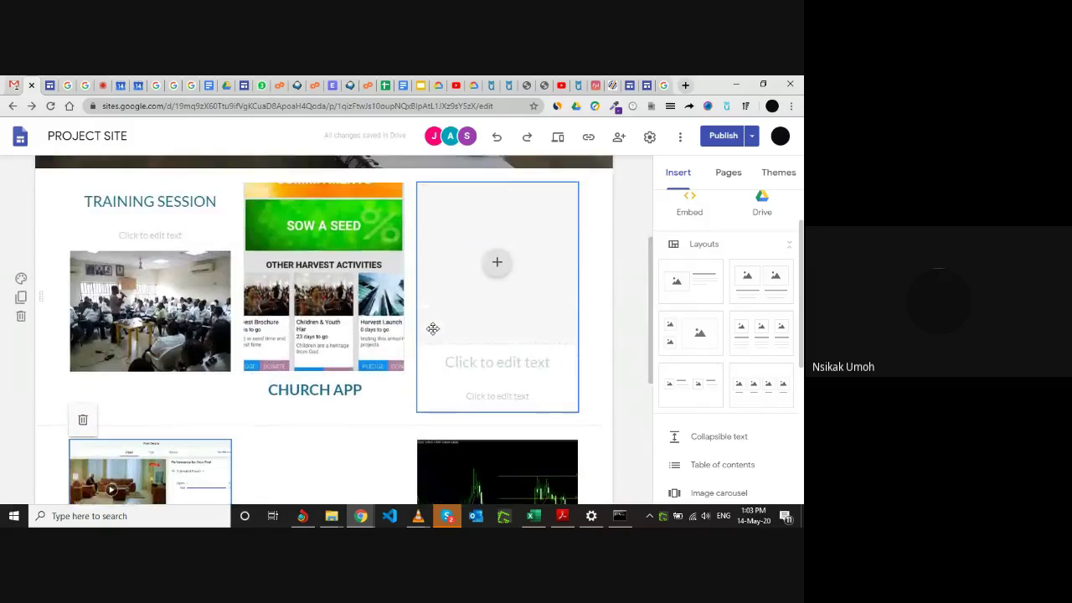
scroll(433, 328, up, 2)
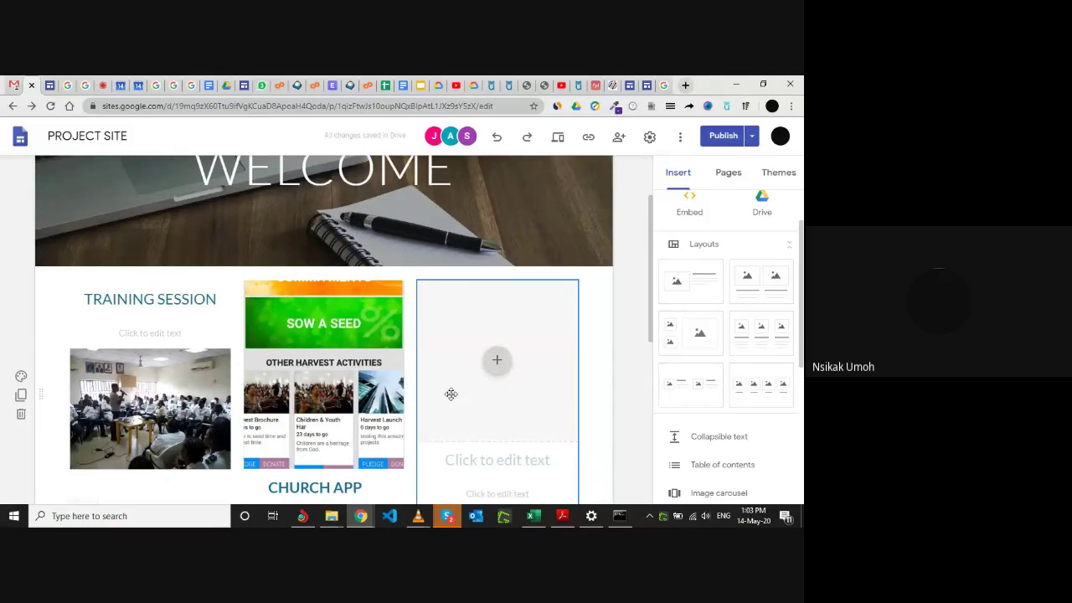
scroll(450, 393, down, 1)
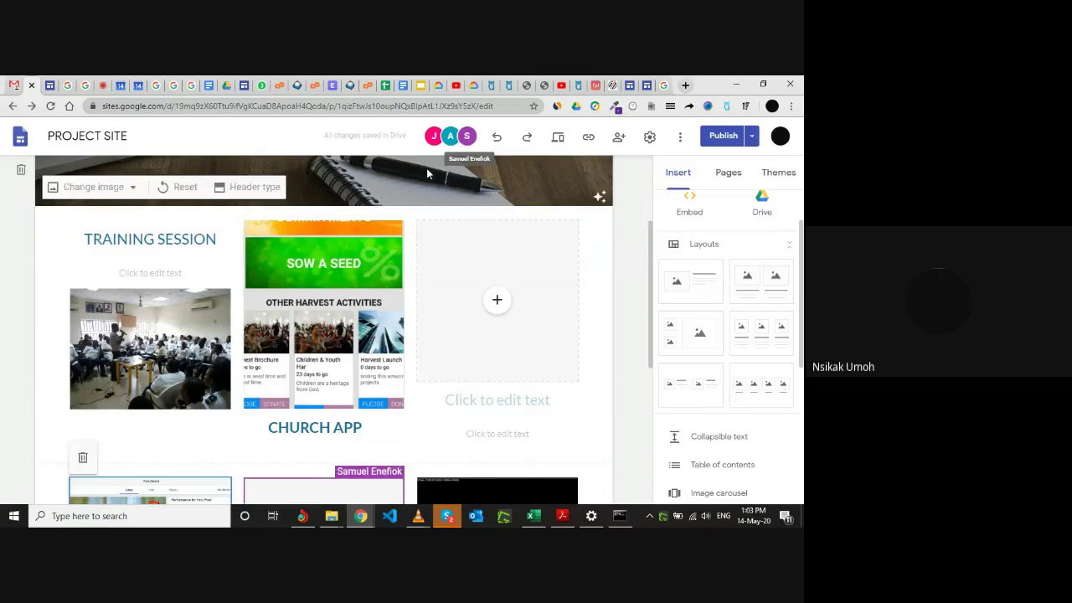
scroll(427, 174, down, 3)
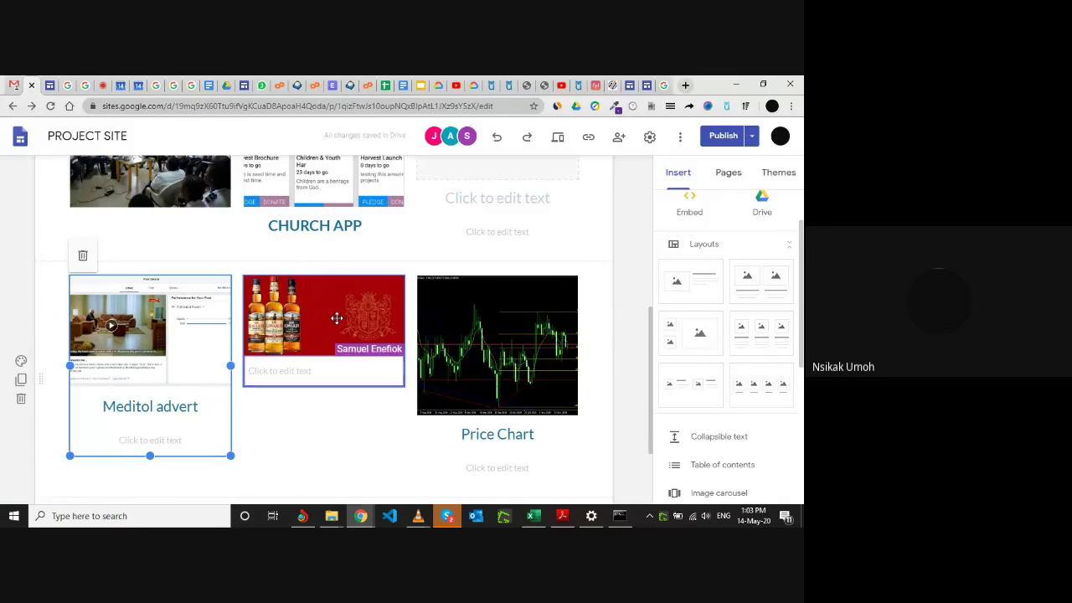
click(104, 84)
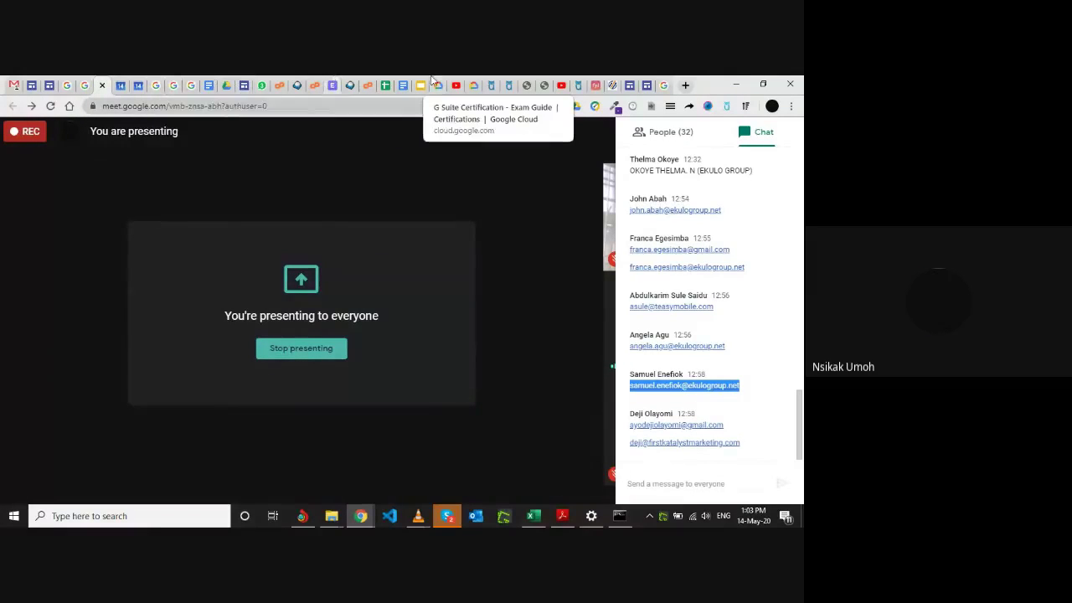
click(36, 82)
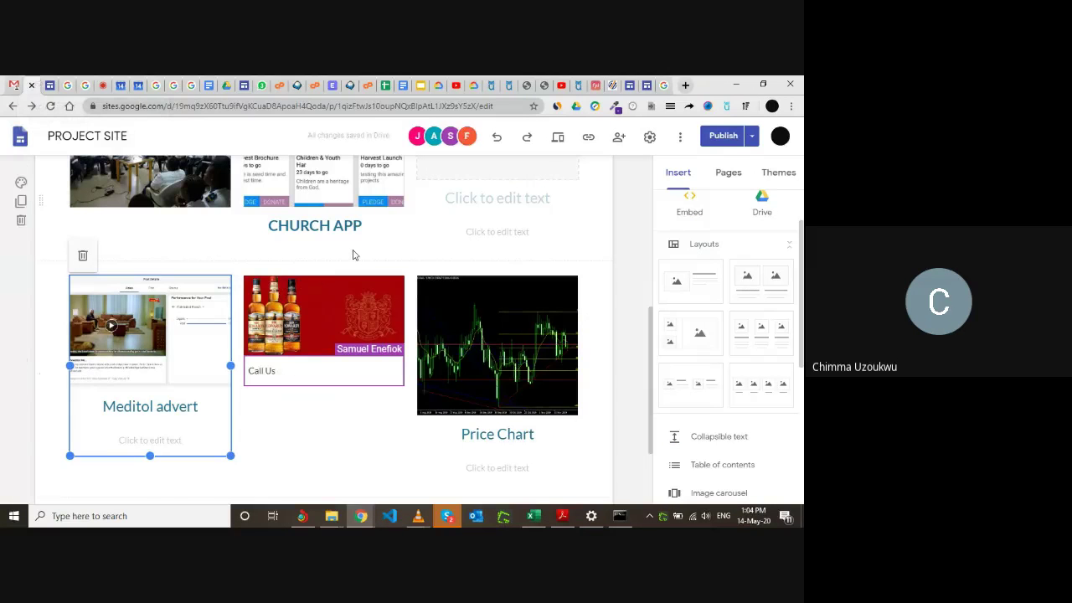
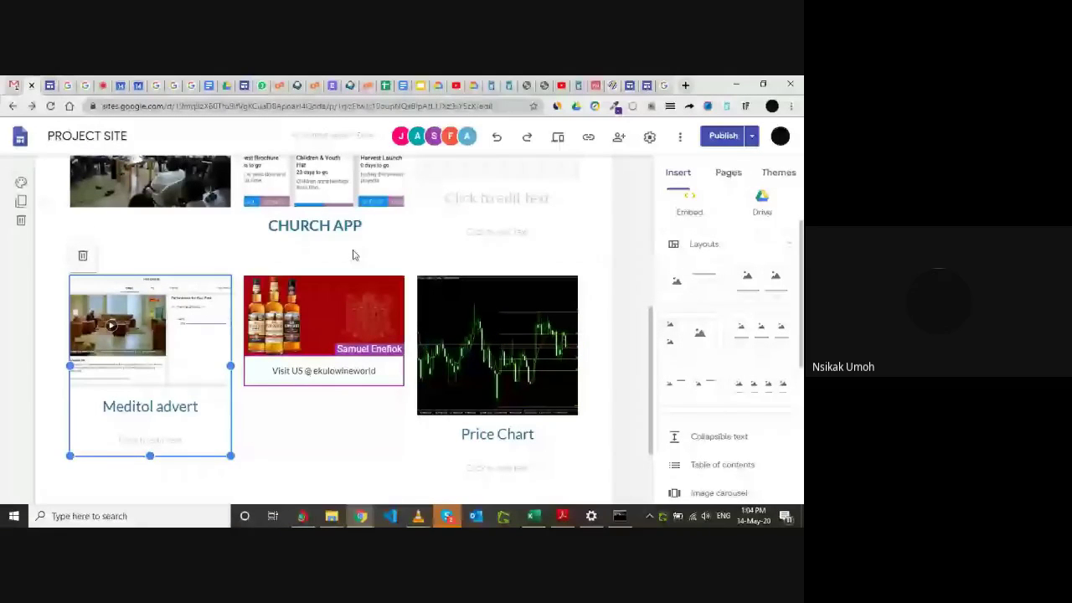
Briefly check the Gmail inbox and the Google apps list, then return to the PROJECT SITE editor.
click(14, 84)
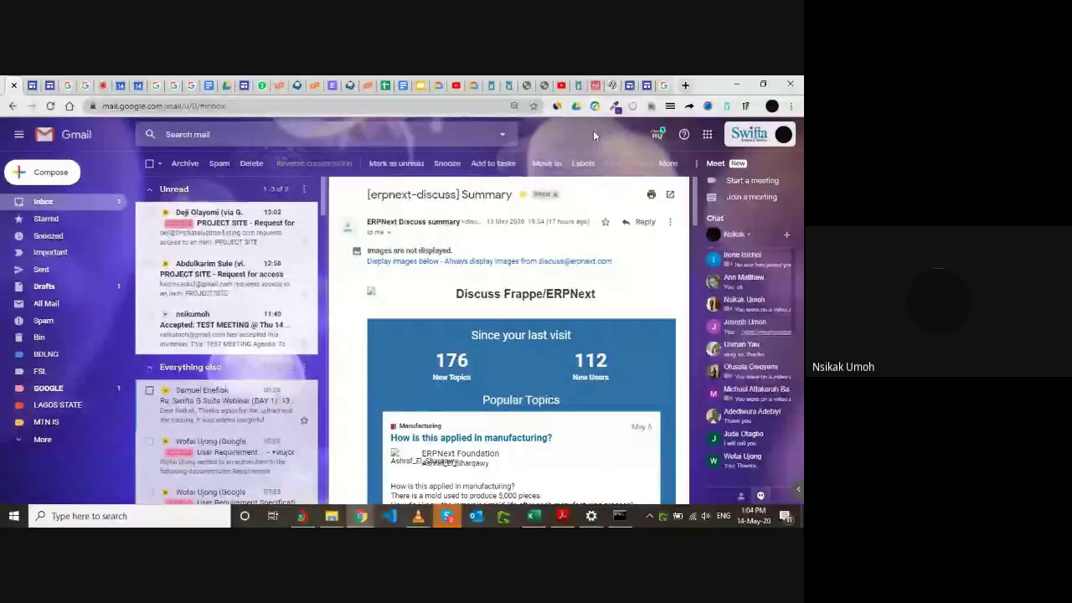
click(707, 135)
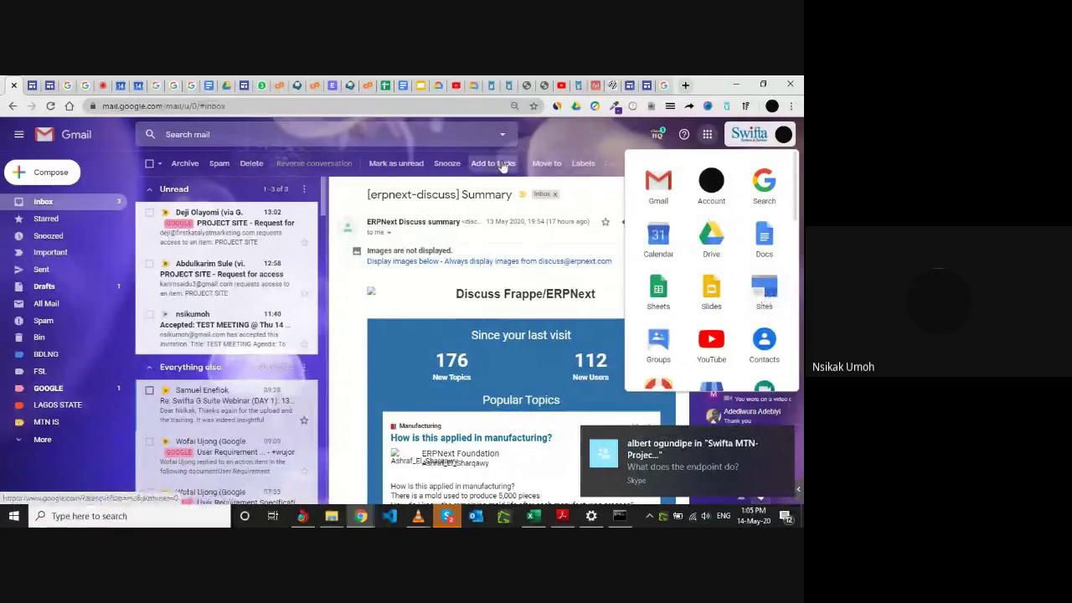
click(34, 82)
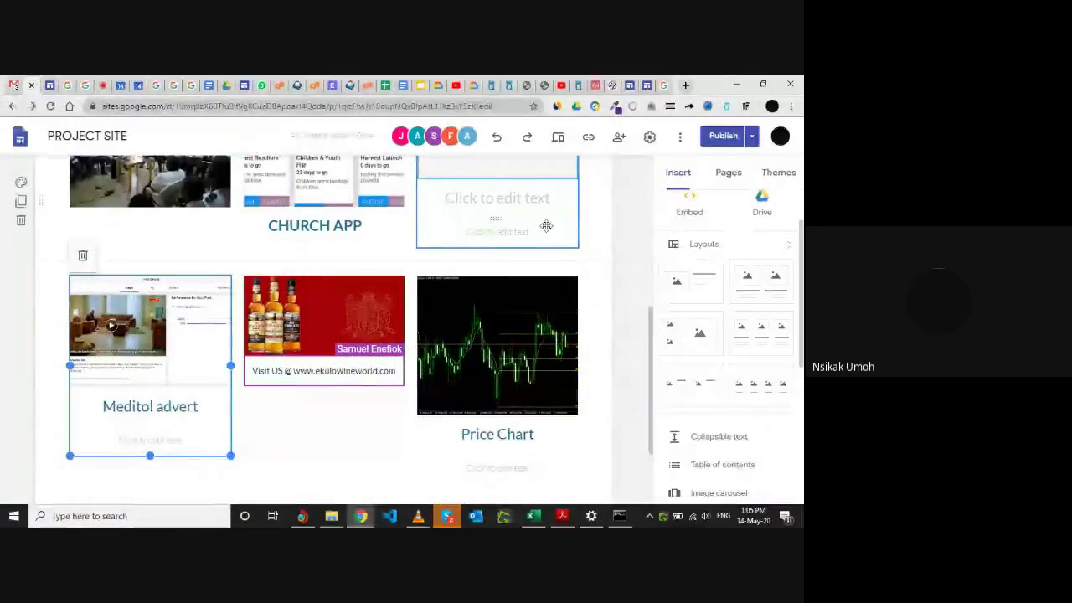
Review the page and insert the two-image layout section below the Meditol advert.
scroll(617, 235, up, 1)
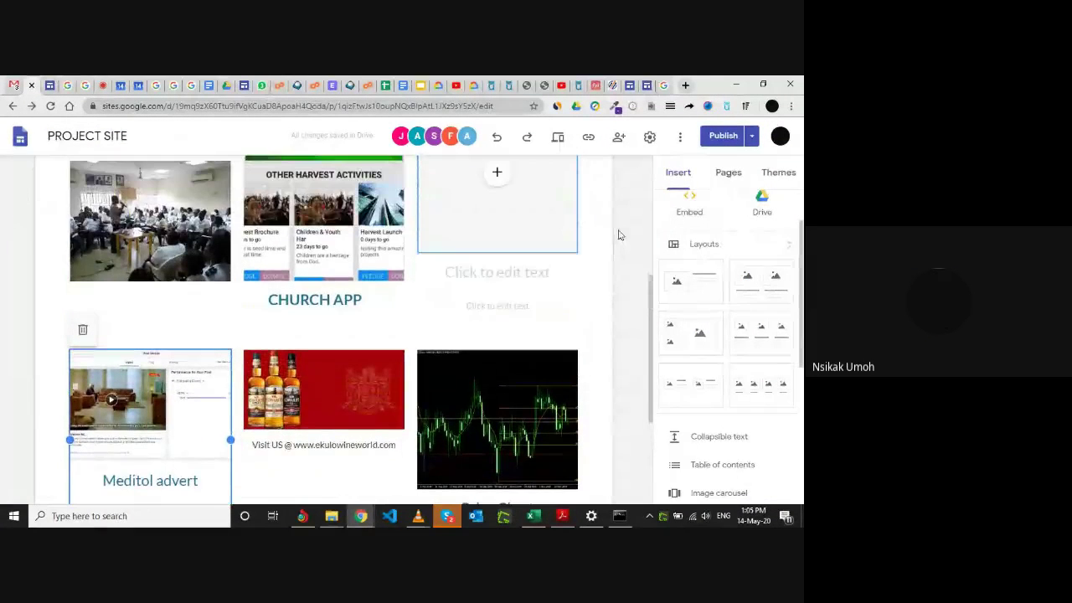
scroll(618, 234, up, 1)
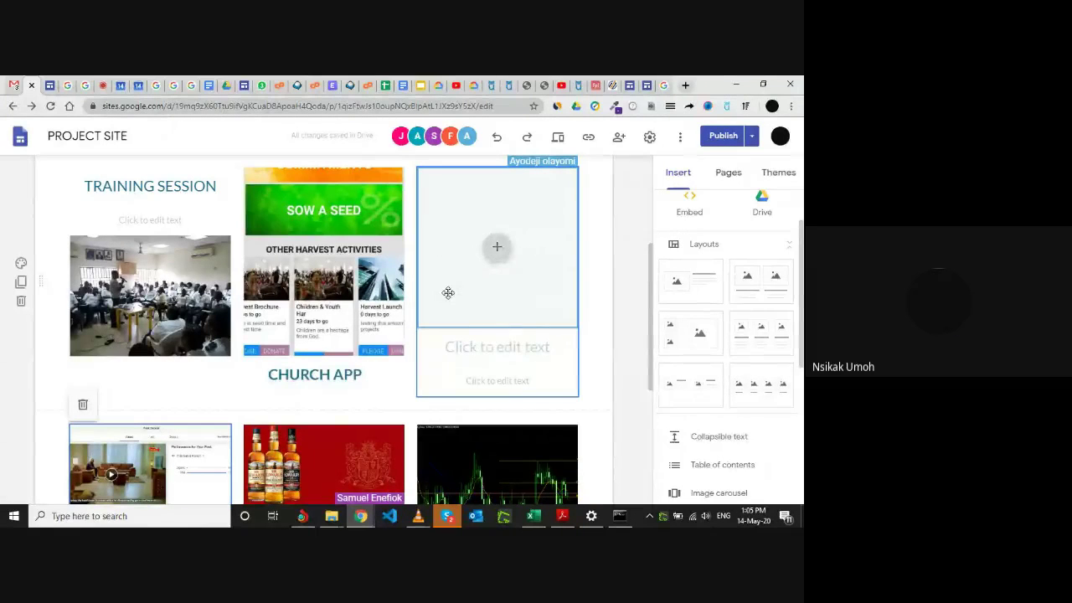
scroll(448, 292, down, 2)
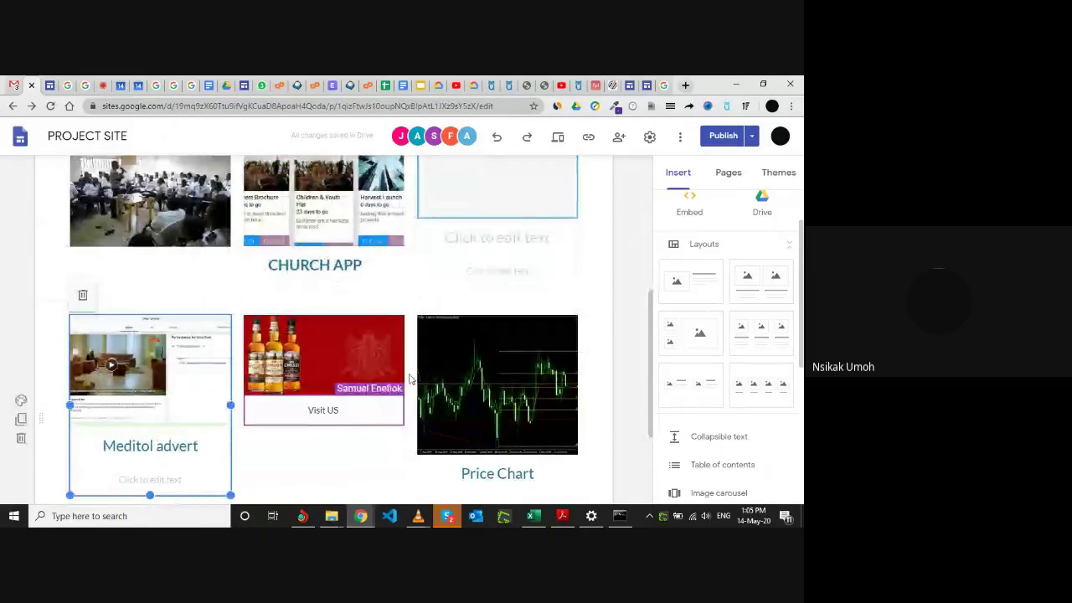
scroll(473, 285, up, 3)
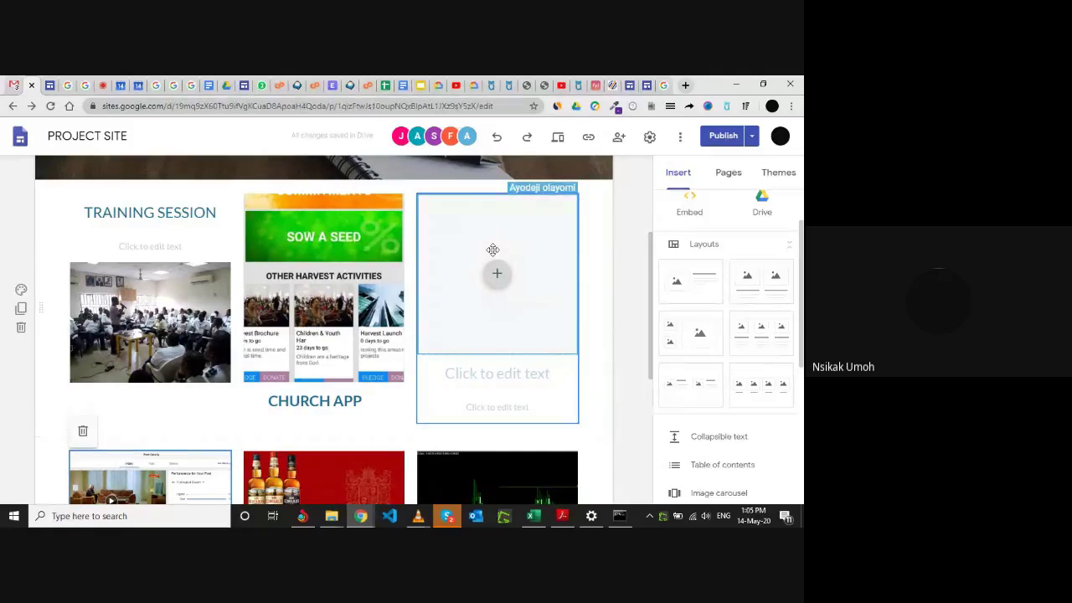
scroll(493, 249, up, 3)
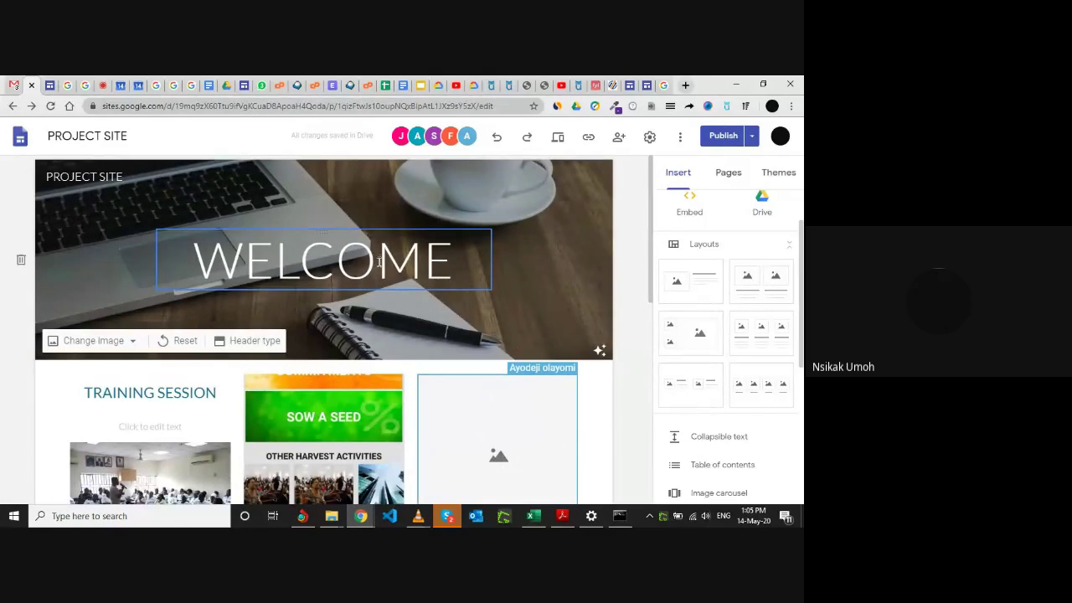
scroll(520, 297, down, 2)
scroll(520, 301, down, 5)
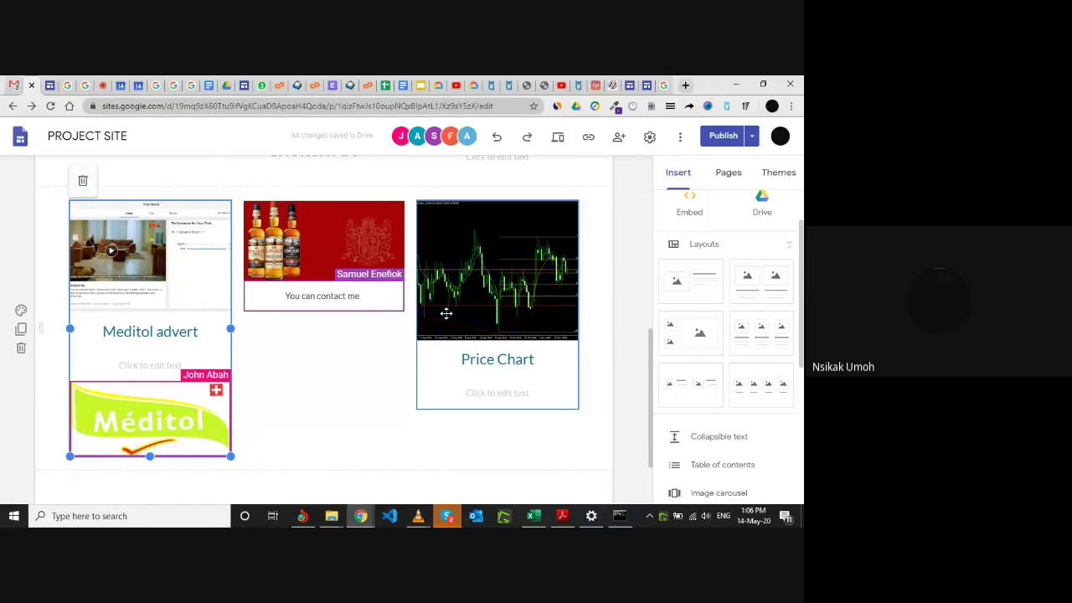
scroll(445, 311, up, 1)
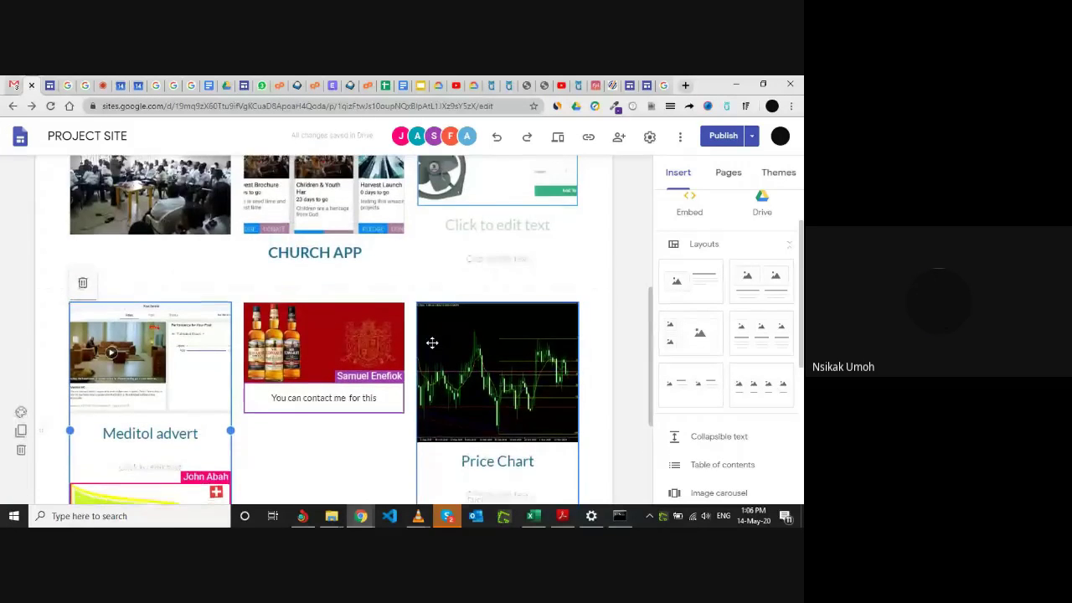
scroll(430, 342, down, 2)
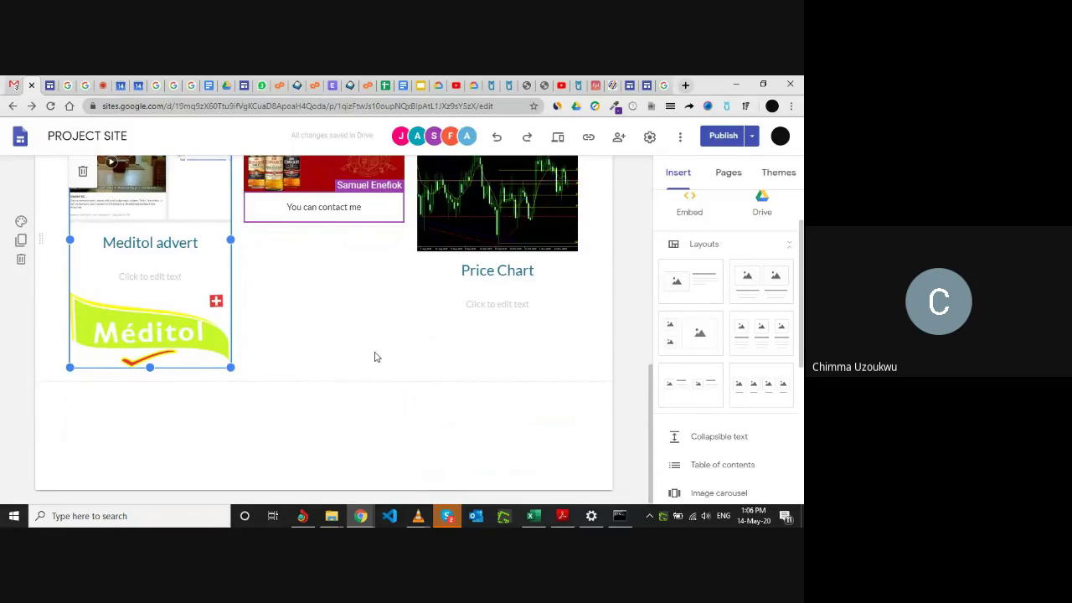
scroll(371, 360, up, 1)
scroll(487, 282, down, 1)
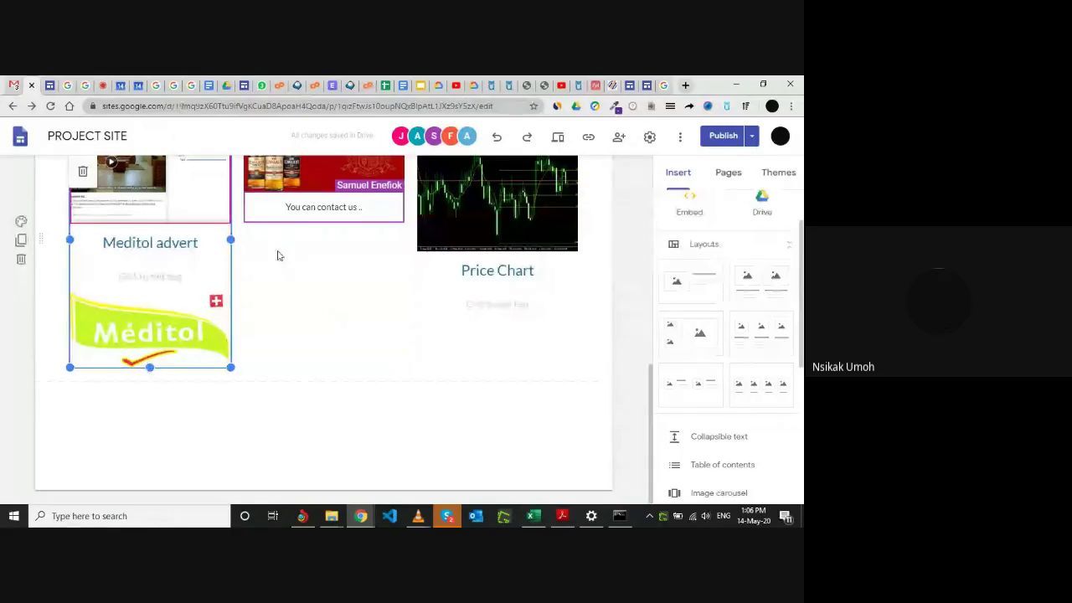
click(757, 285)
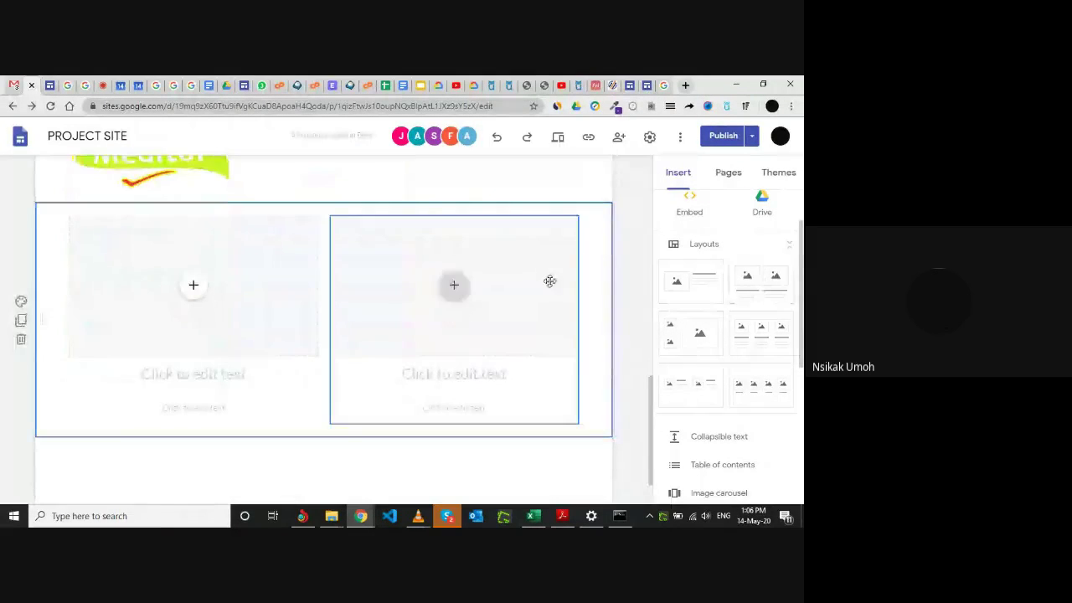
Delete the just-added two-image section and insert the same two-image layout again.
click(21, 340)
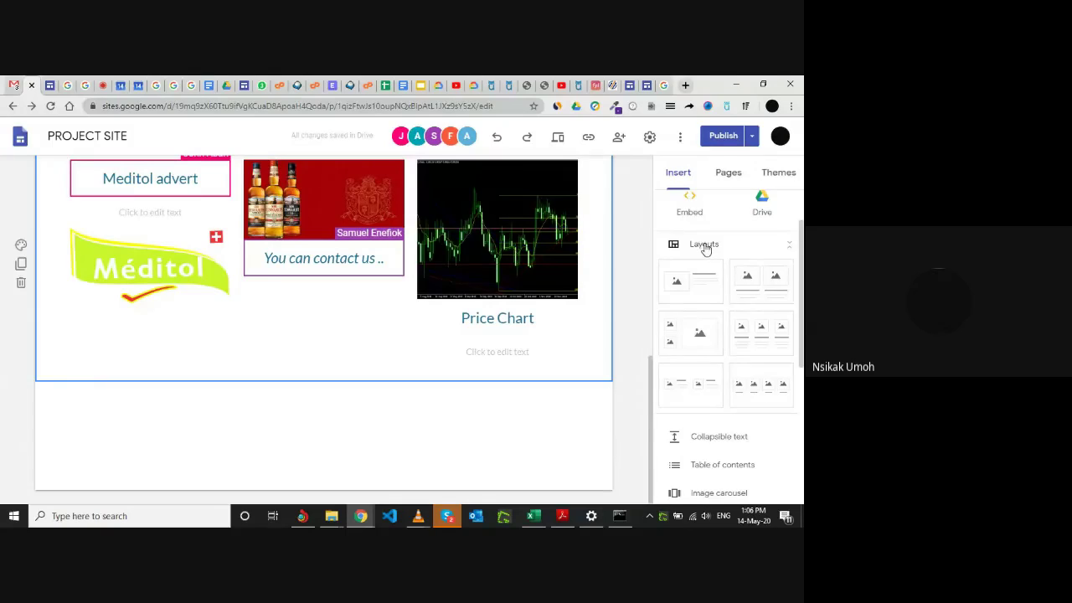
scroll(719, 312, down, 1)
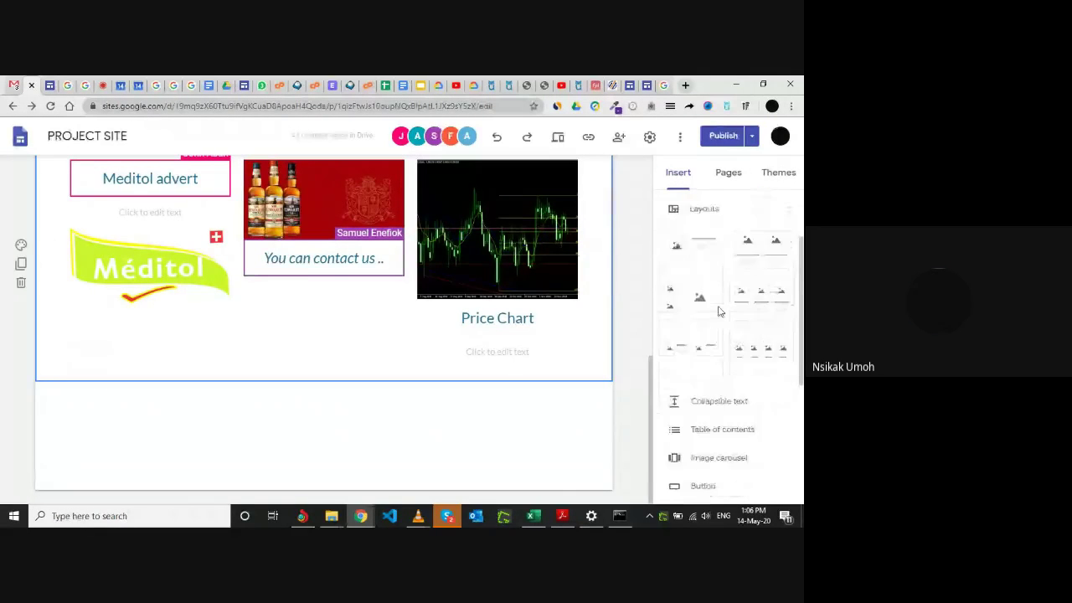
scroll(731, 241, up, 1)
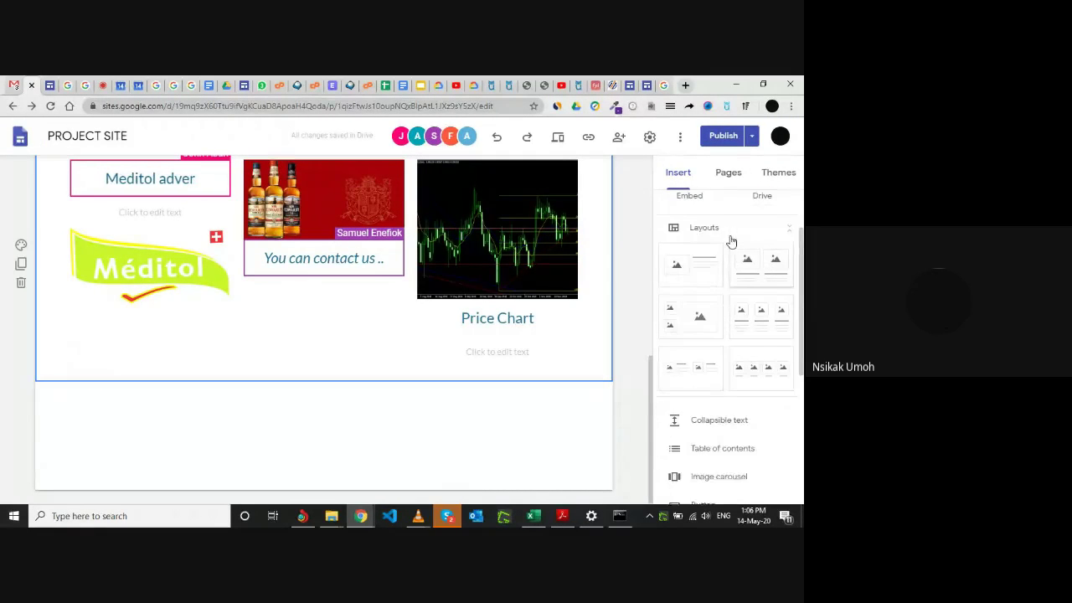
scroll(731, 241, up, 1)
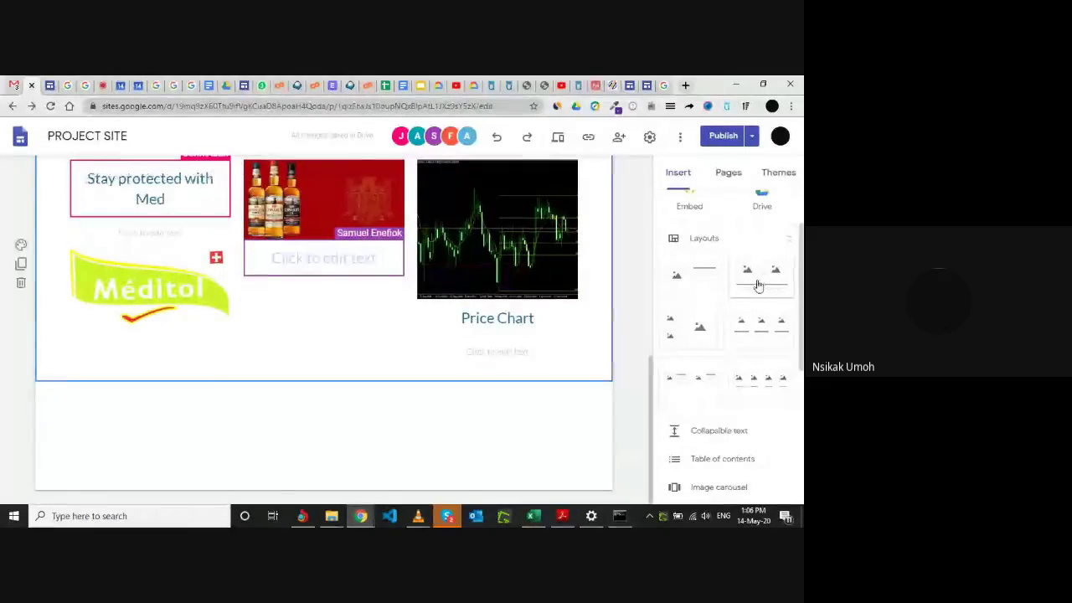
click(755, 288)
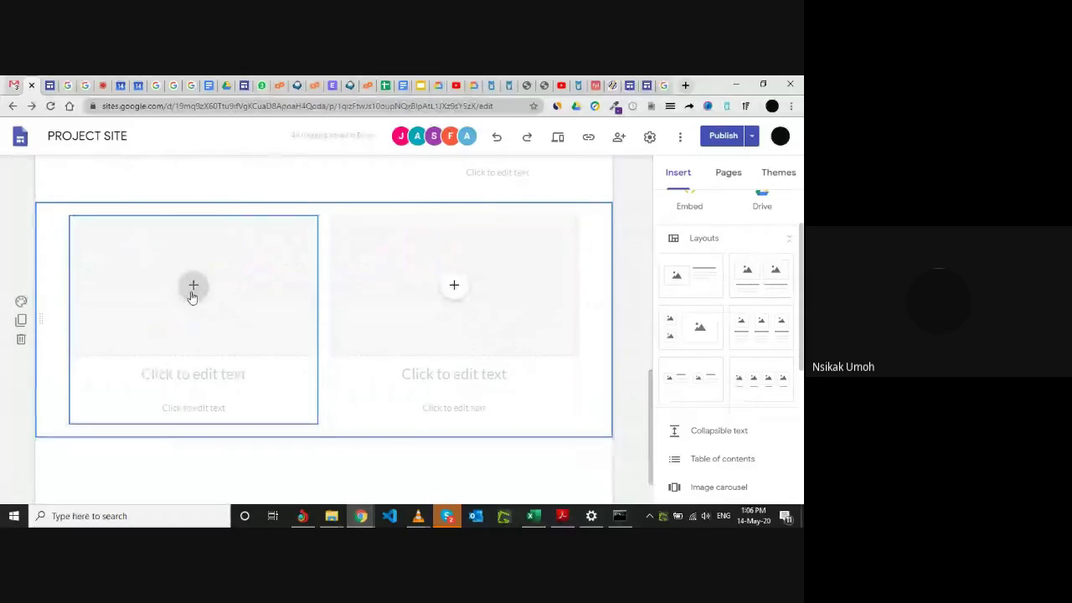
scroll(266, 285, up, 10)
scroll(266, 286, down, 10)
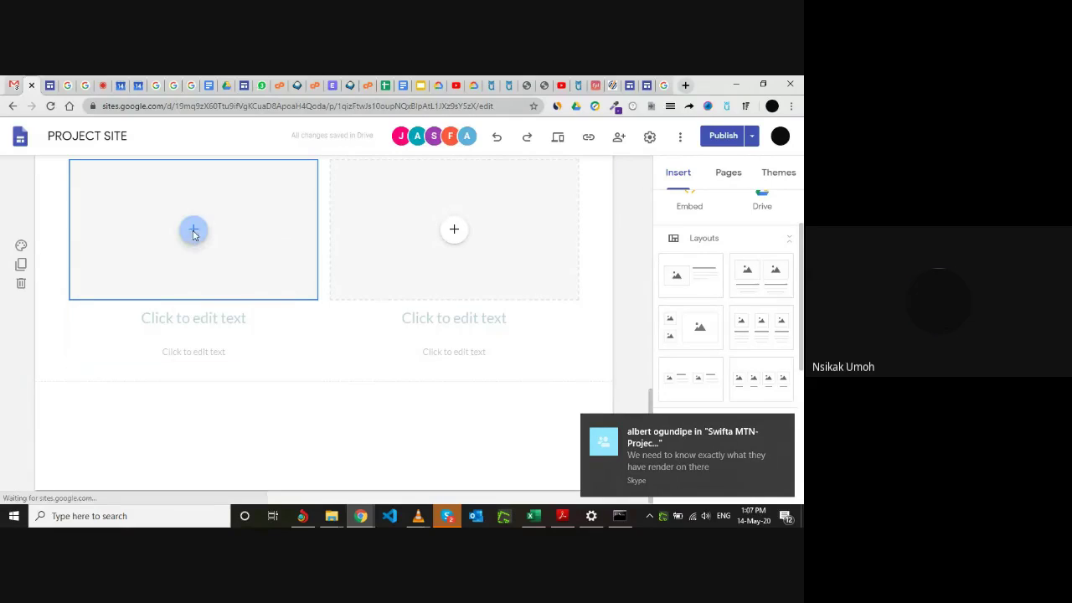
Fill the left placeholder with a bald eagle photo from a Google image search for 'birds of prey'.
click(192, 232)
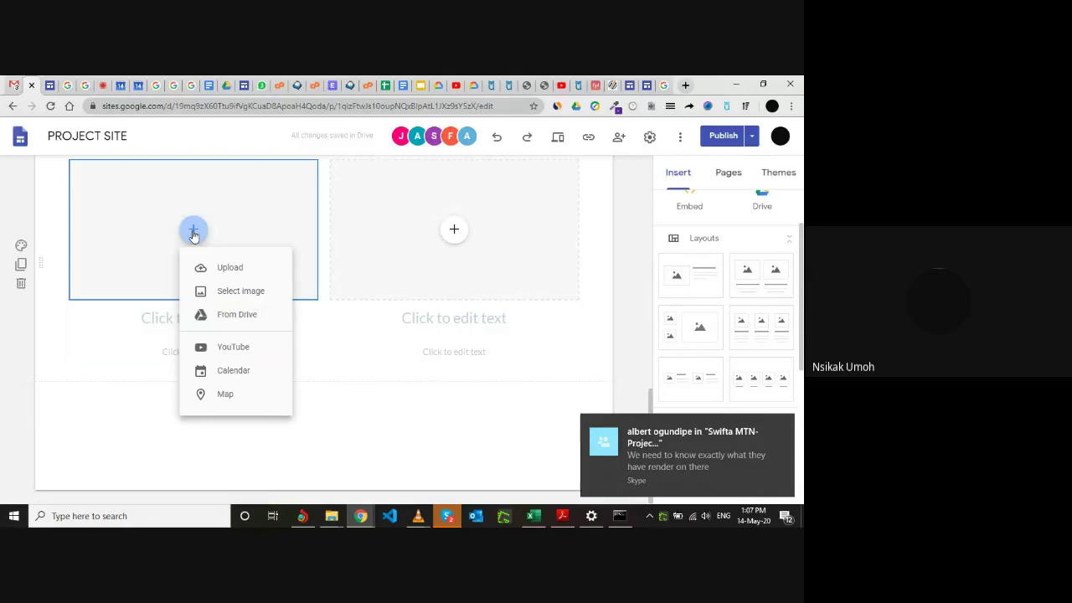
click(257, 293)
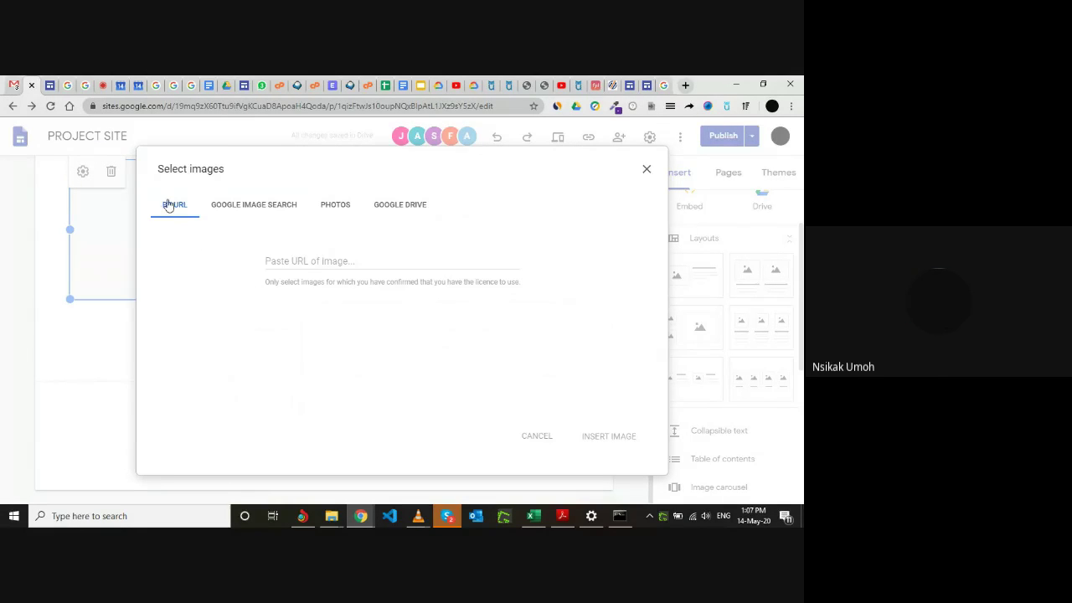
click(251, 211)
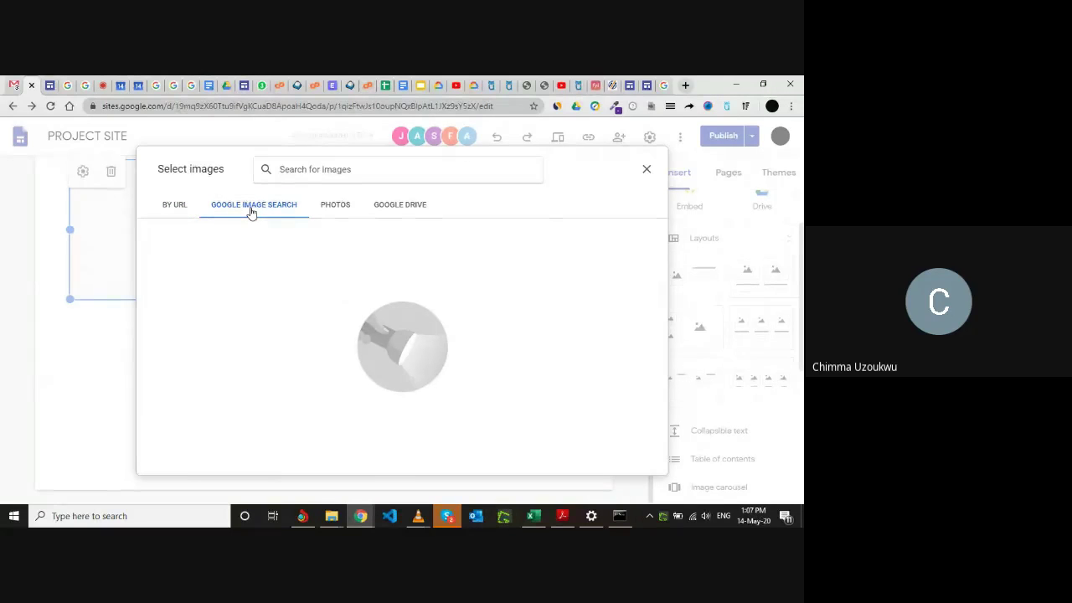
click(302, 170)
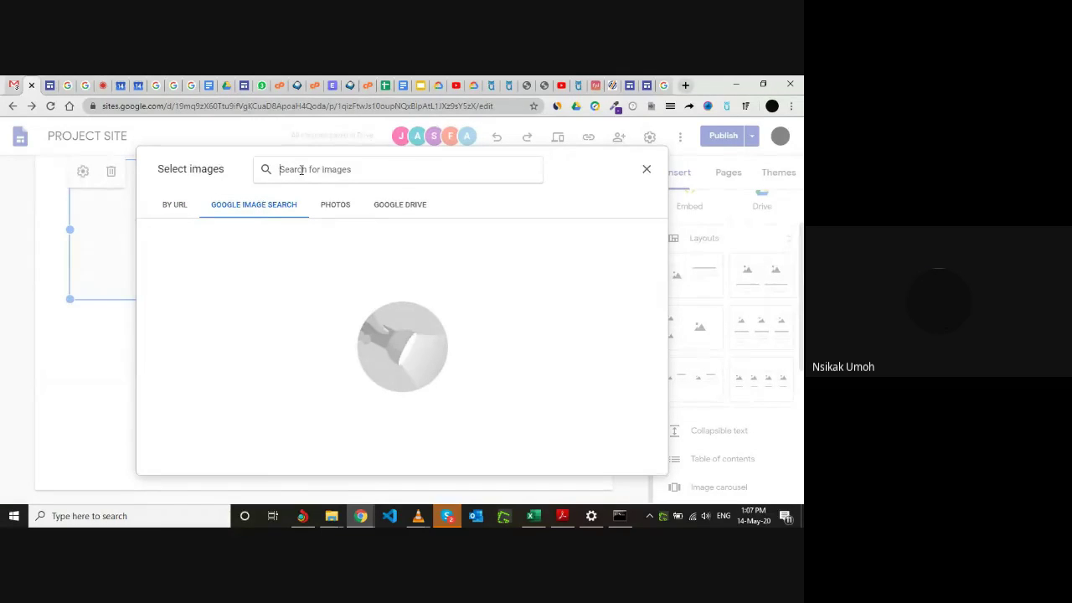
text(bird)
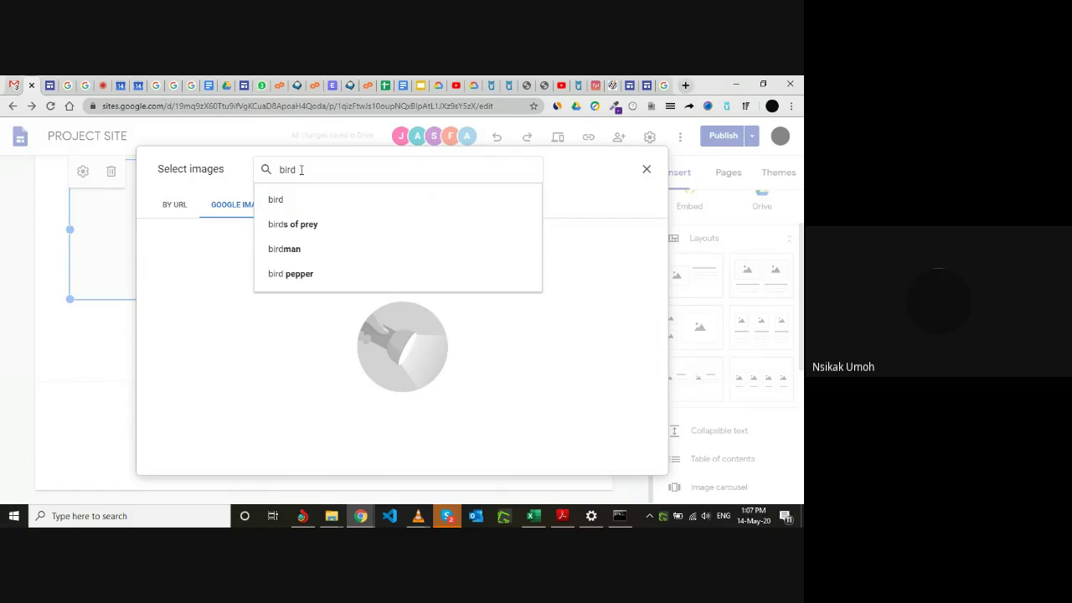
click(288, 226)
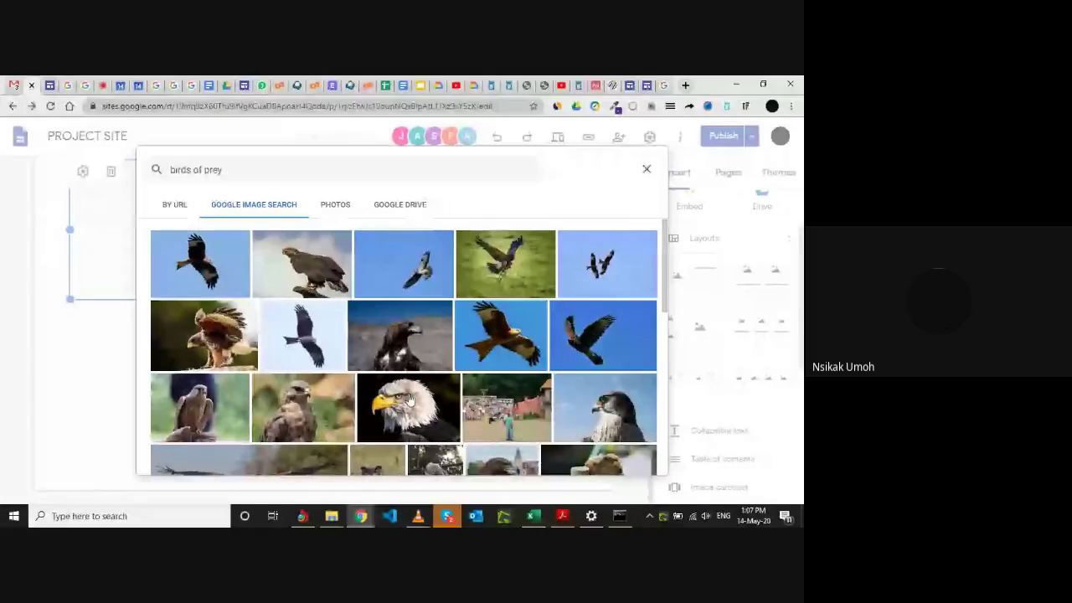
click(410, 400)
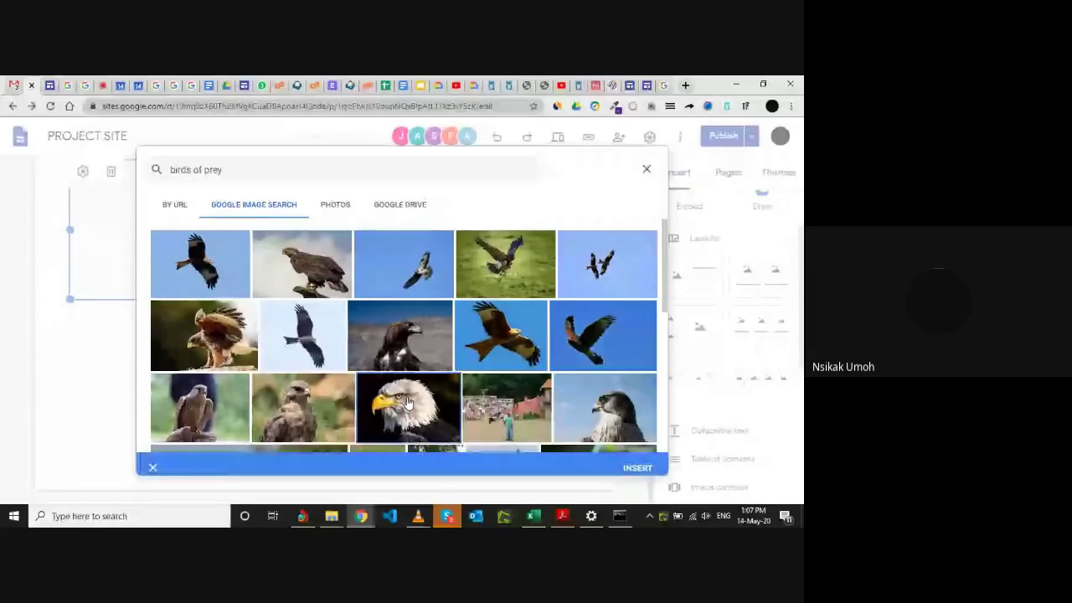
click(639, 460)
scroll(469, 397, up, 1)
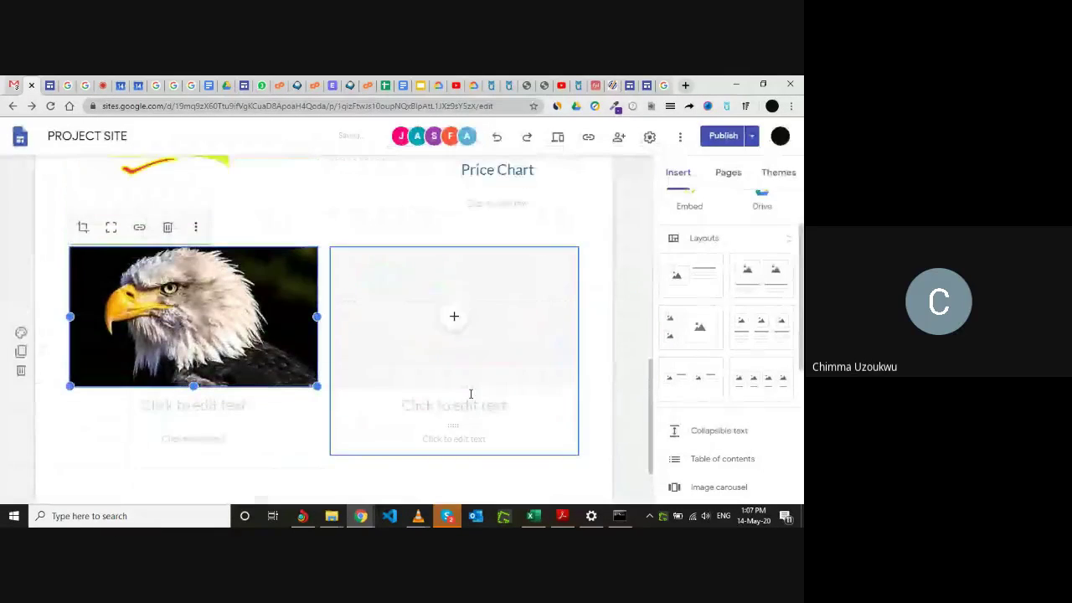
click(205, 381)
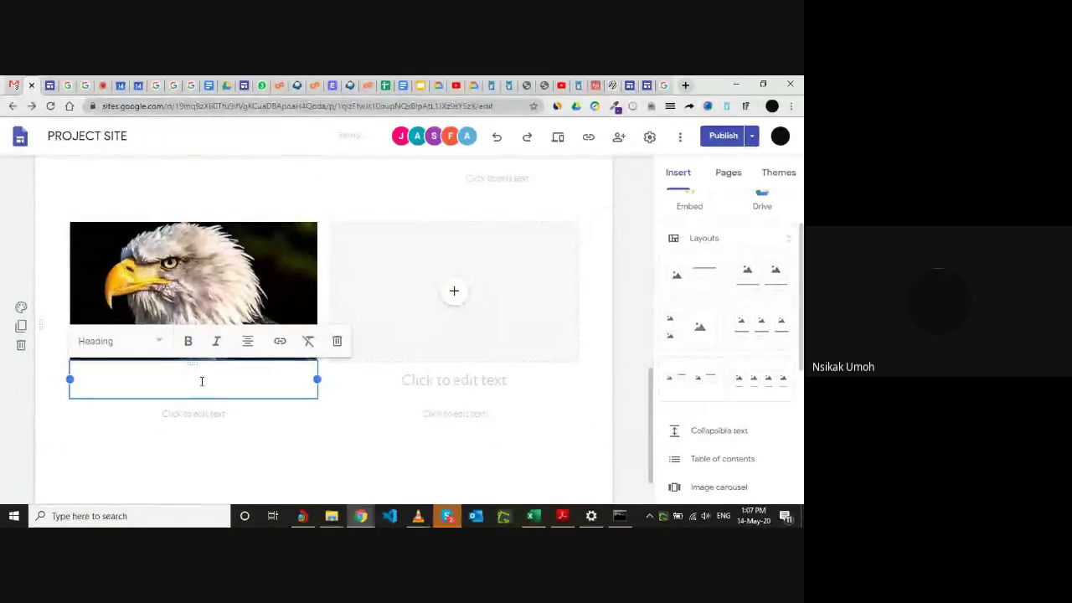
Caption the eagle card 'EAGLE', then delete the whole card, leaving the left area empty.
text(EAGLE)
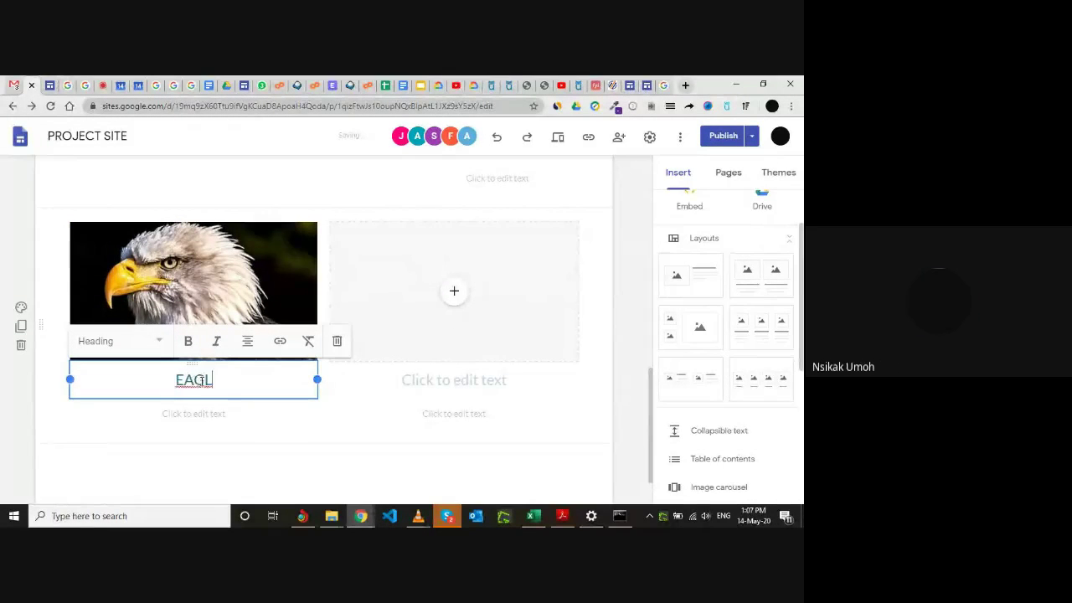
click(237, 445)
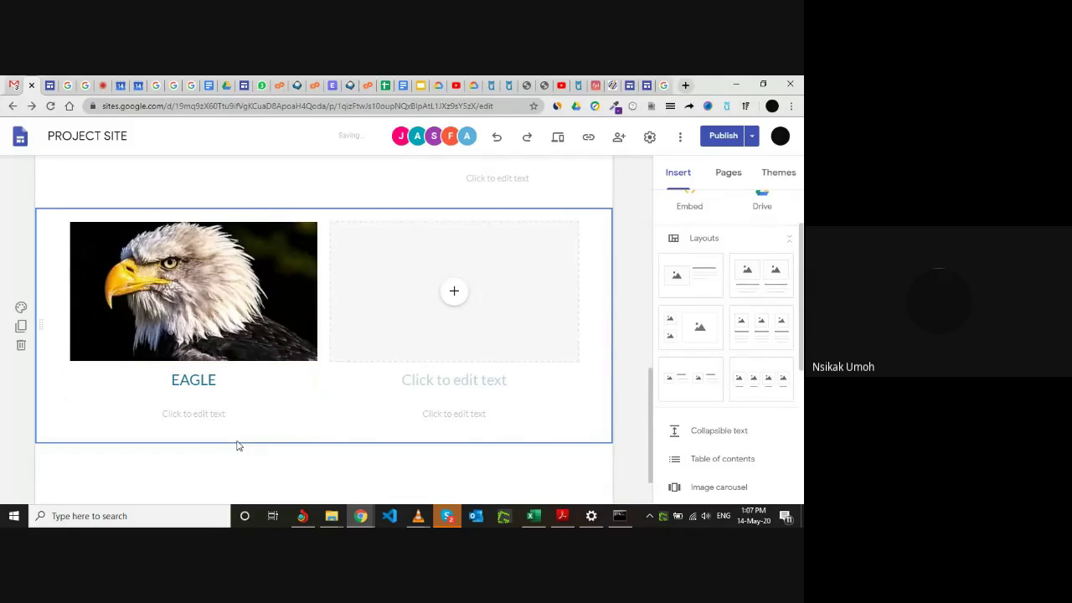
click(246, 326)
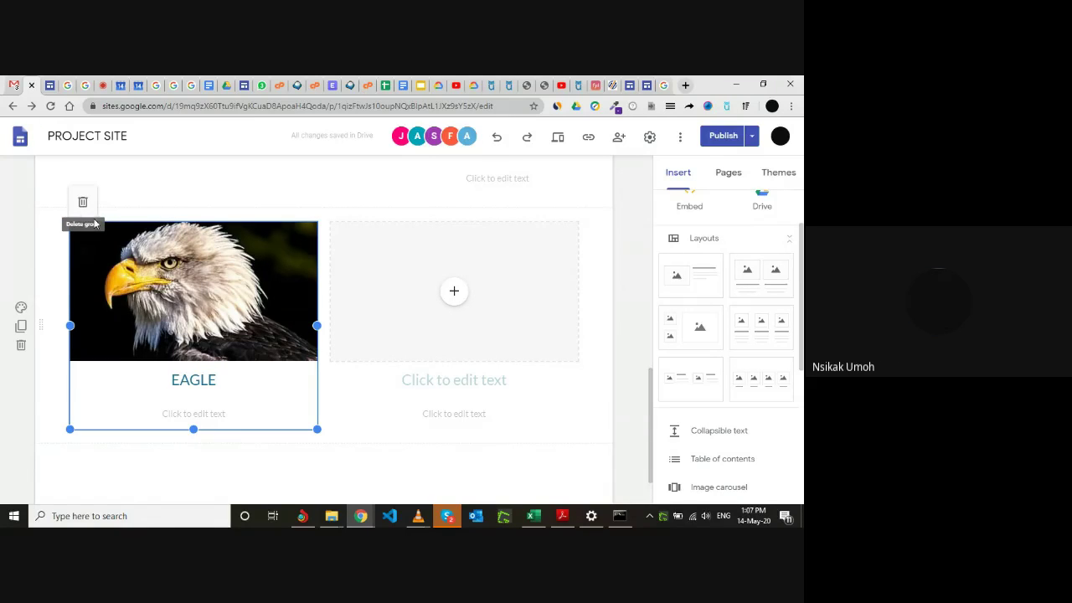
click(83, 203)
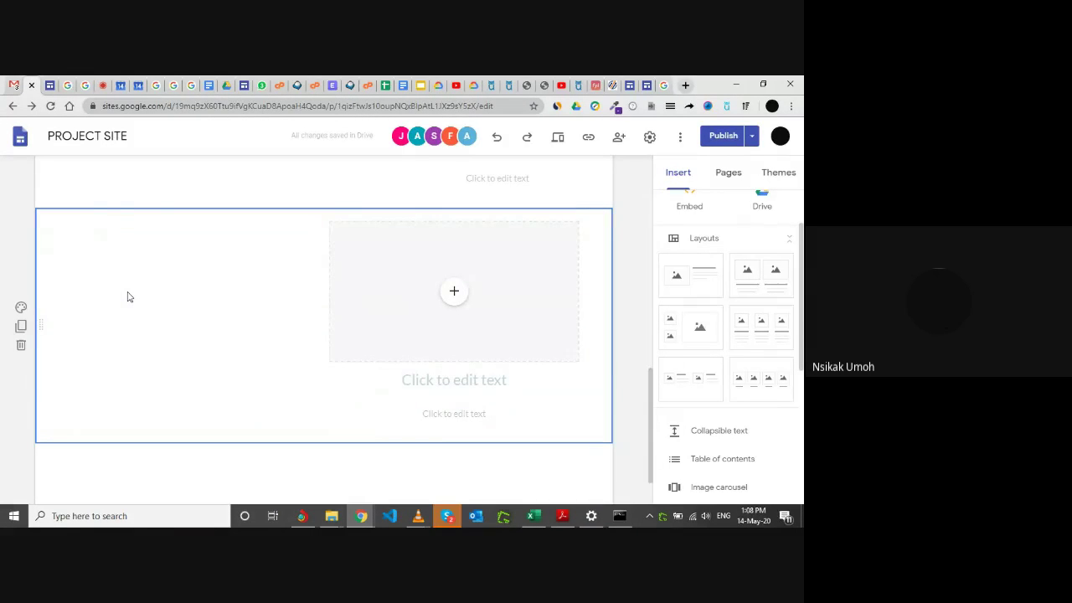
double_click(128, 297)
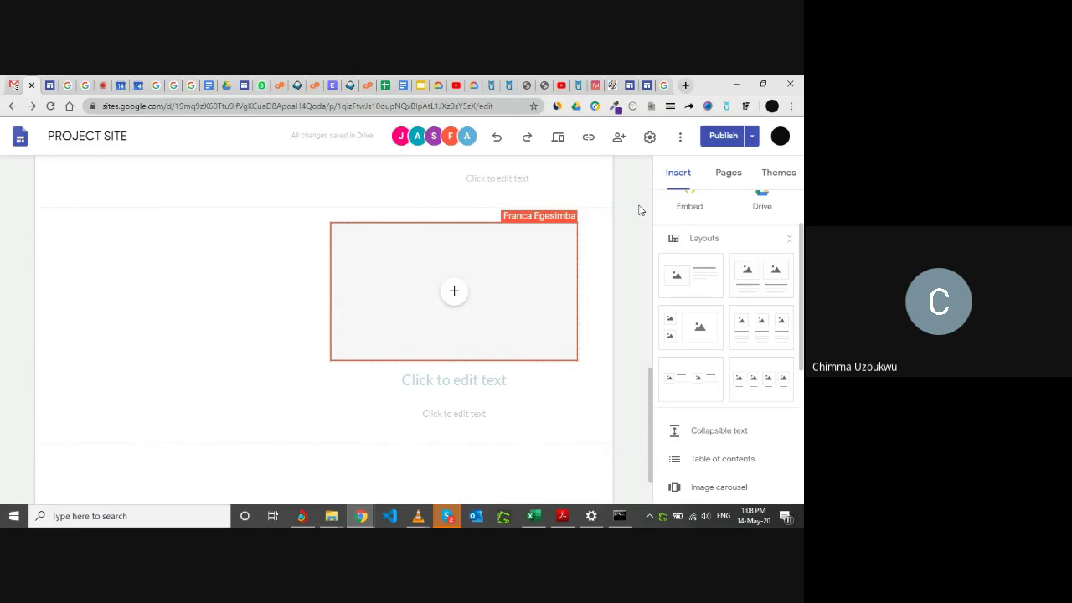
scroll(495, 242, up, 1)
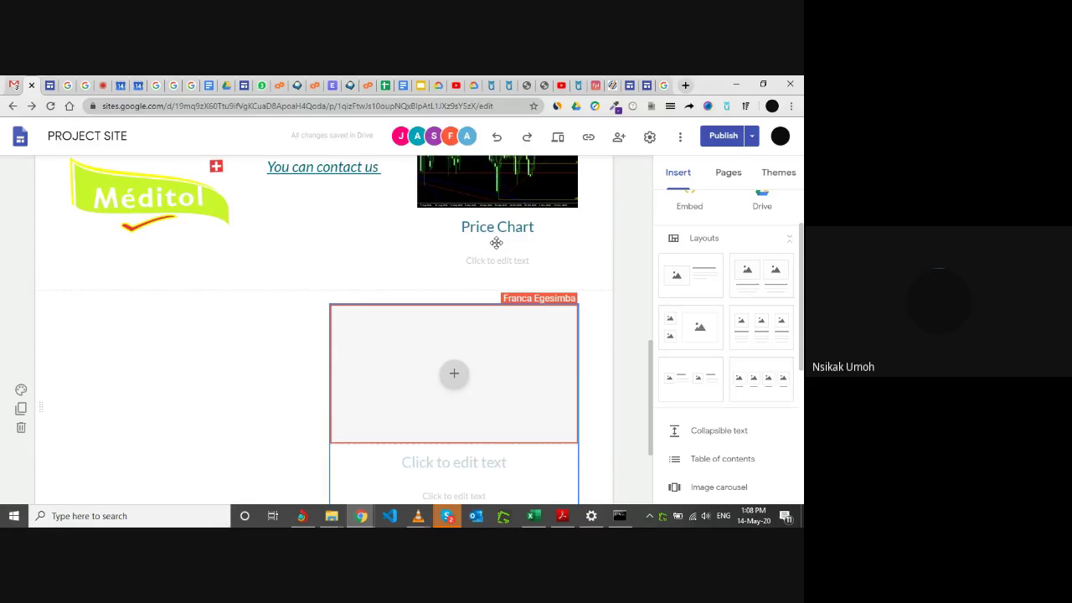
scroll(496, 242, up, 5)
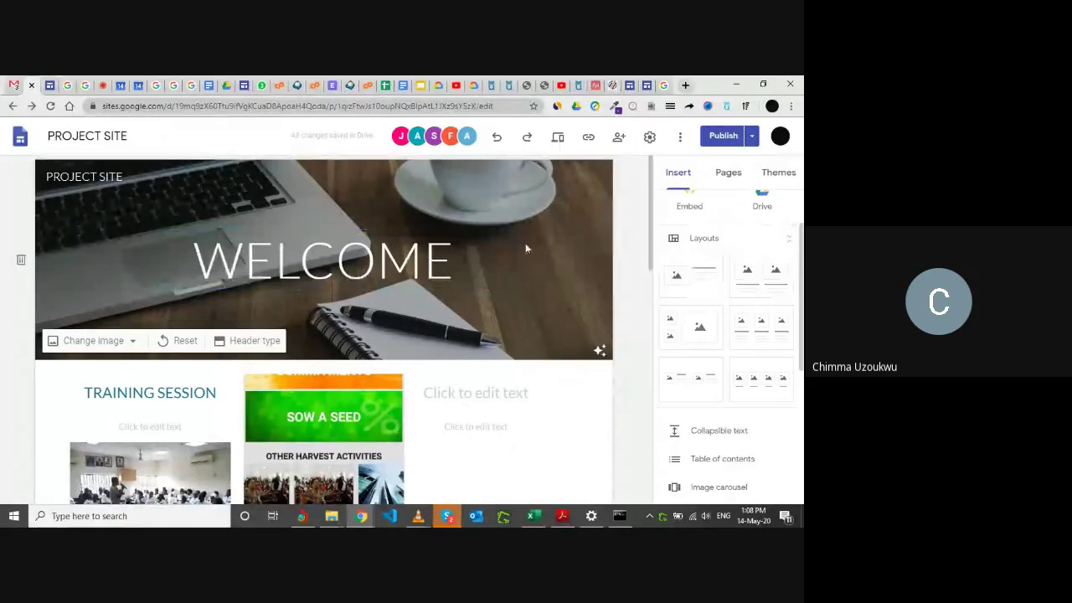
scroll(581, 268, down, 3)
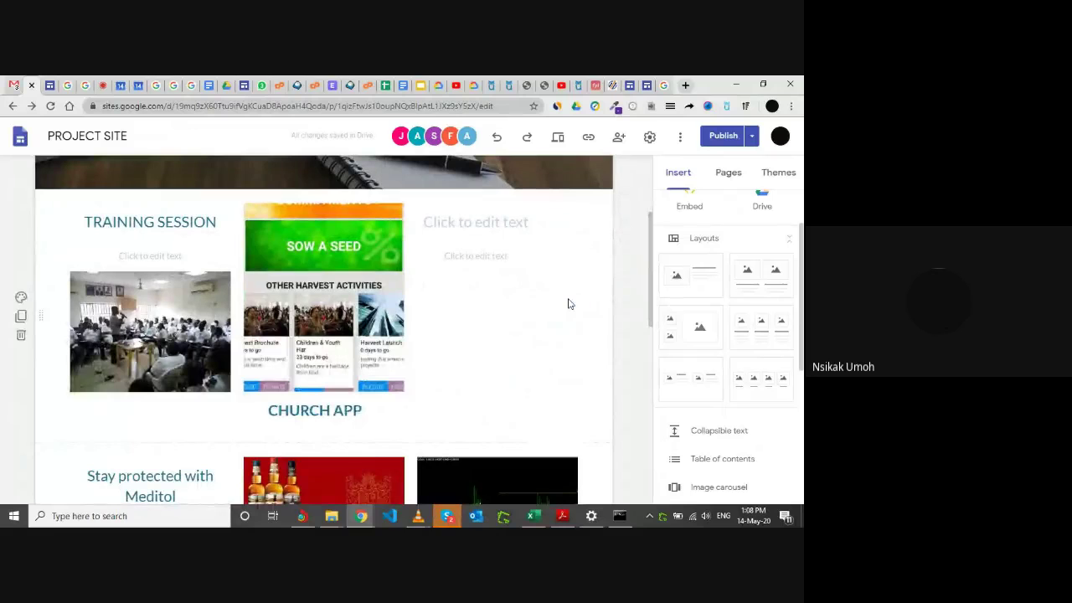
scroll(536, 325, down, 1)
scroll(536, 326, down, 4)
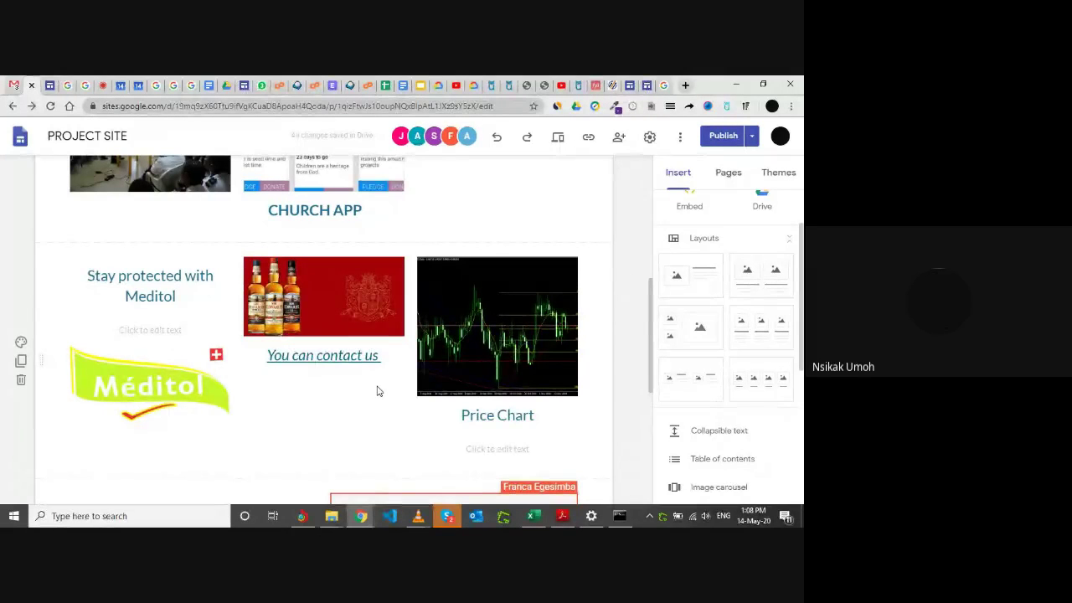
scroll(376, 391, down, 2)
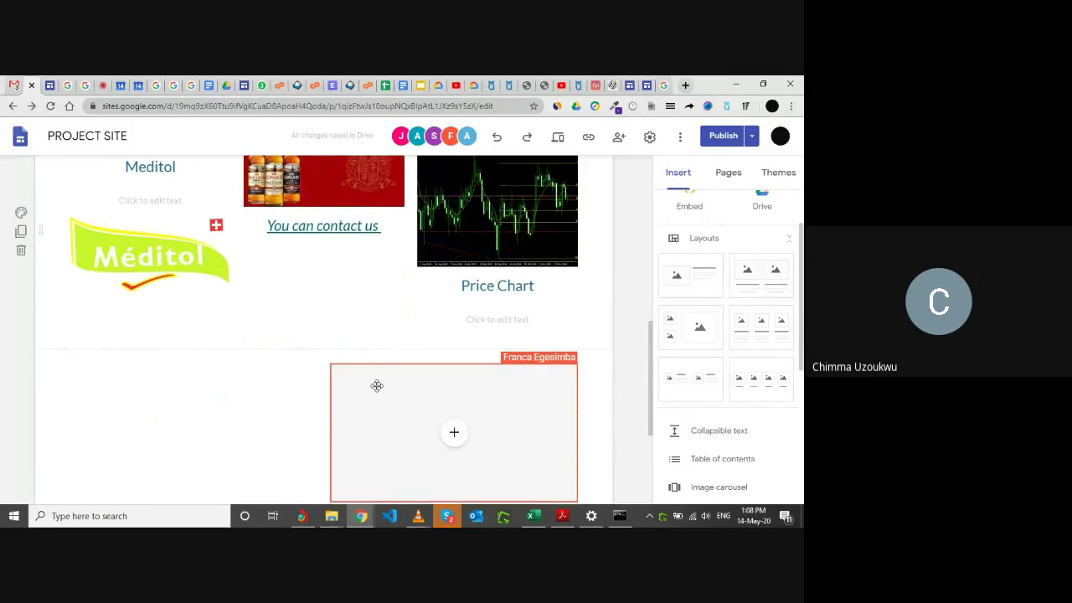
scroll(377, 385, up, 6)
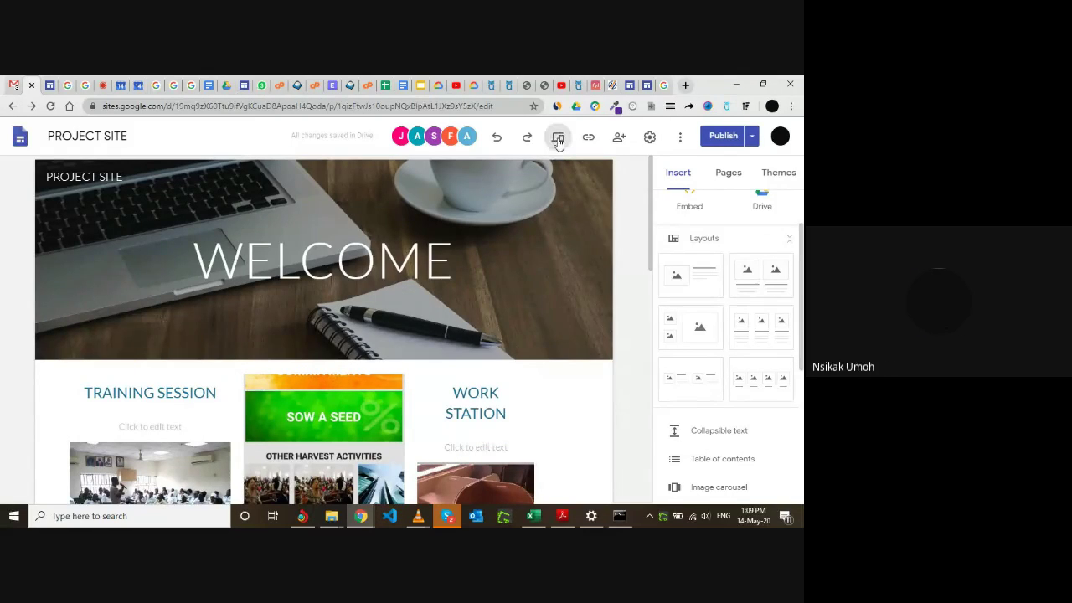
Preview the site at desktop width and scroll down to the Price Chart row.
click(558, 139)
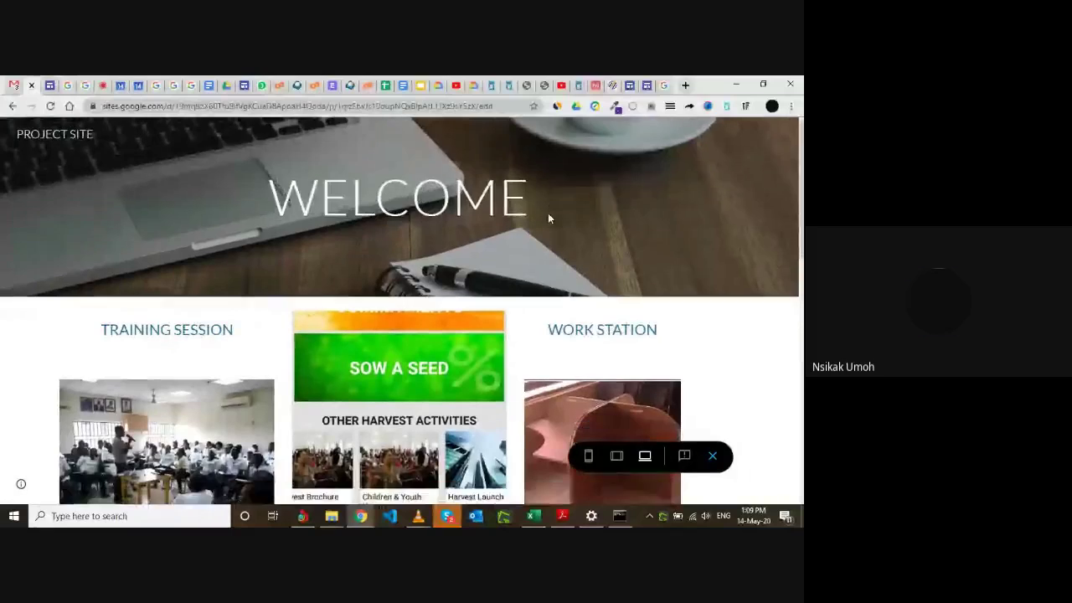
scroll(548, 213, down, 3)
scroll(548, 213, up, 3)
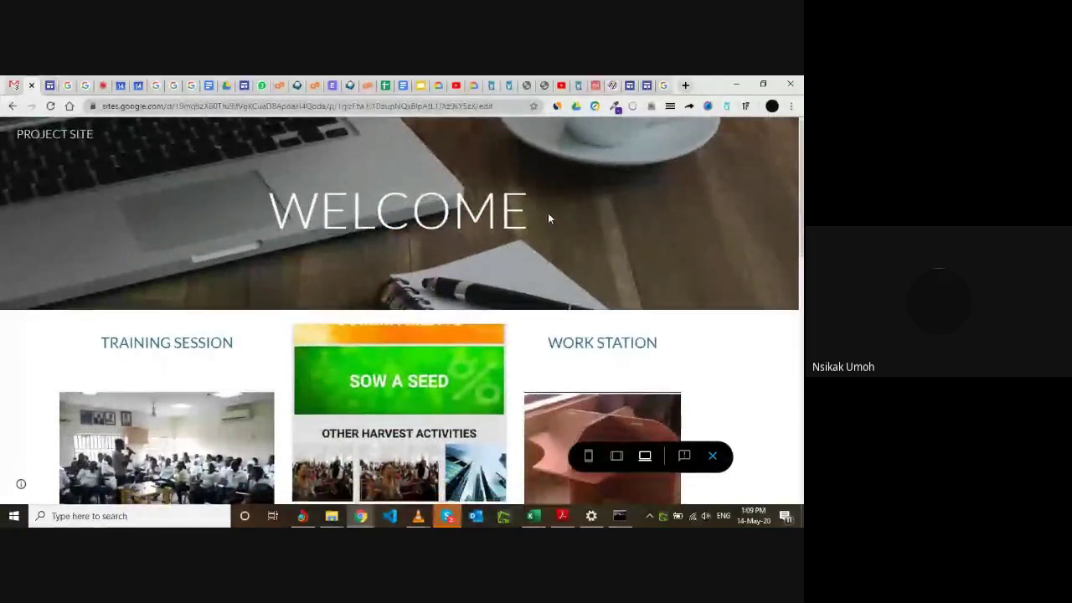
scroll(549, 218, down, 3)
scroll(548, 218, down, 5)
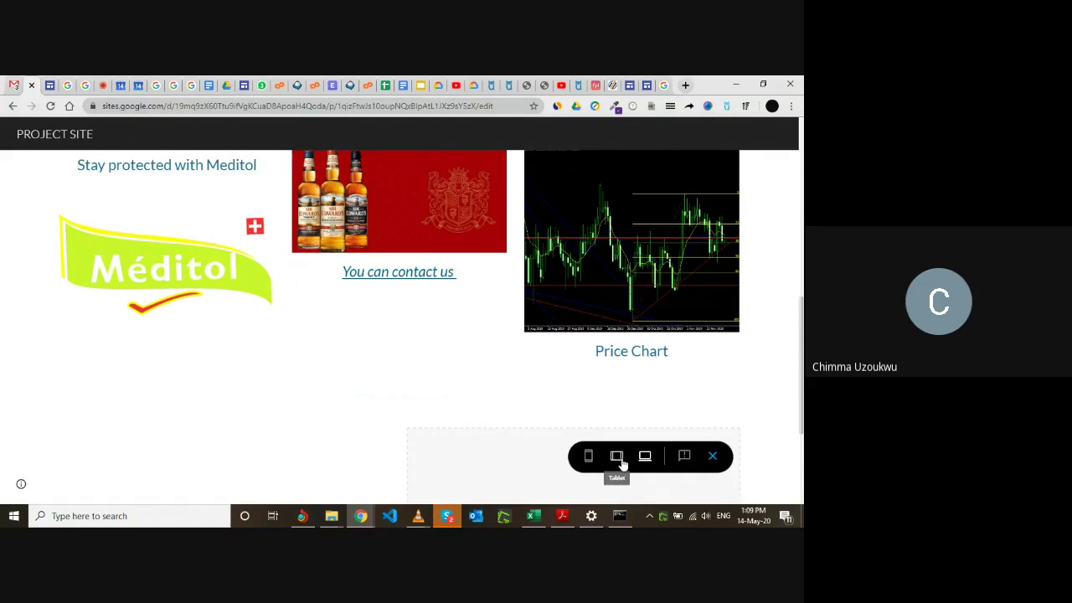
Switch the preview to tablet width and scroll through the page.
click(617, 459)
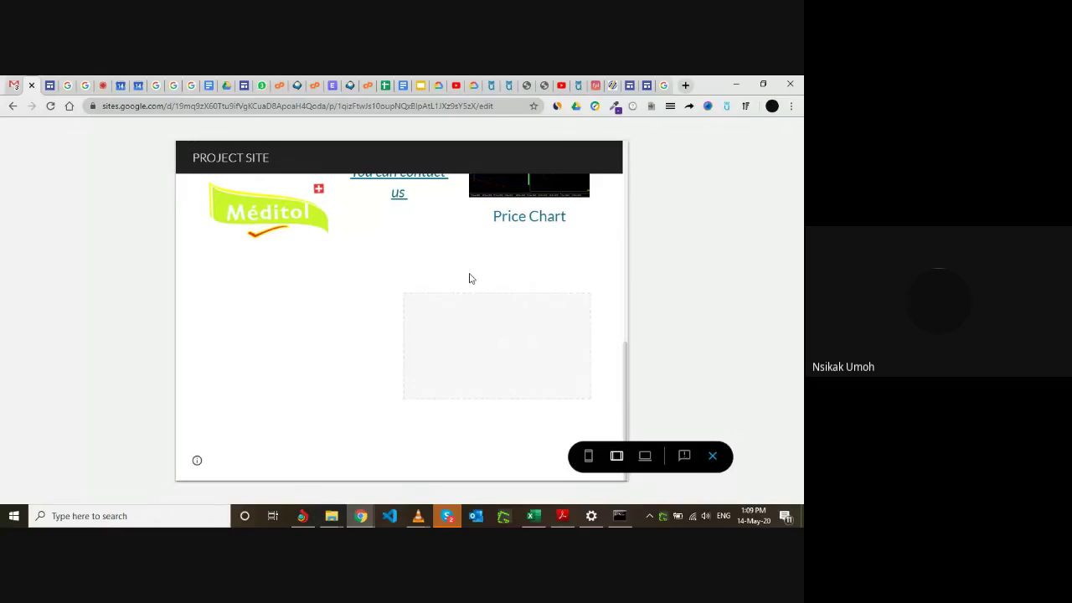
scroll(470, 279, up, 10)
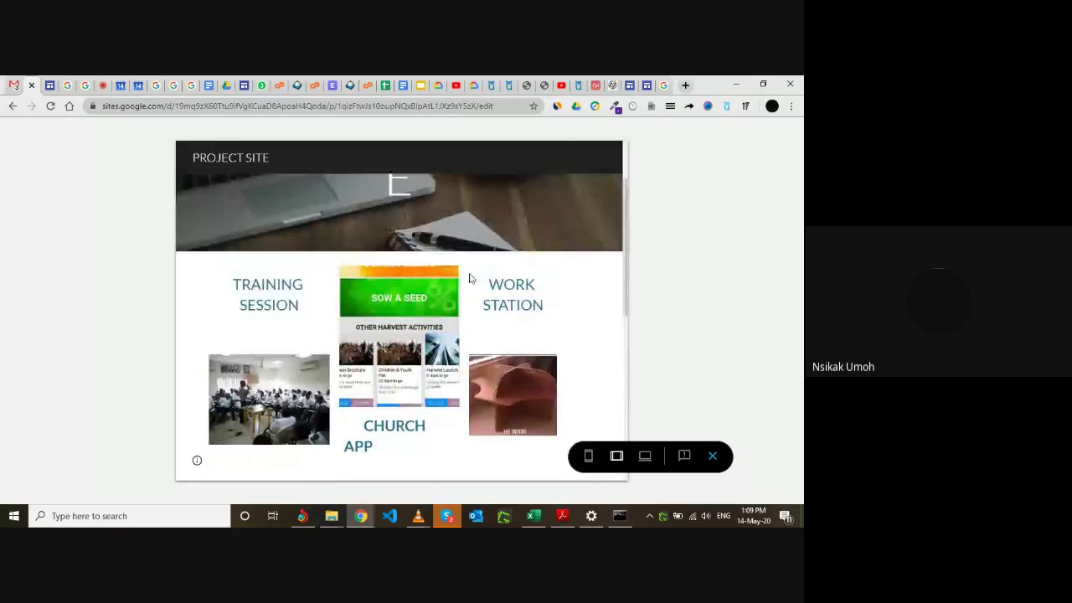
scroll(490, 375, down, 3)
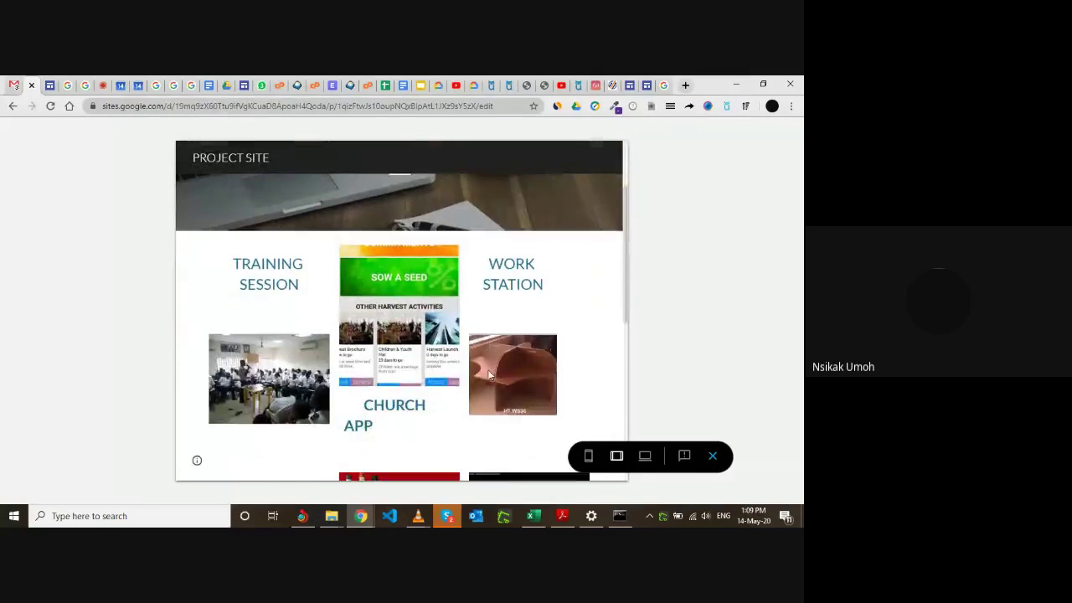
scroll(508, 360, down, 3)
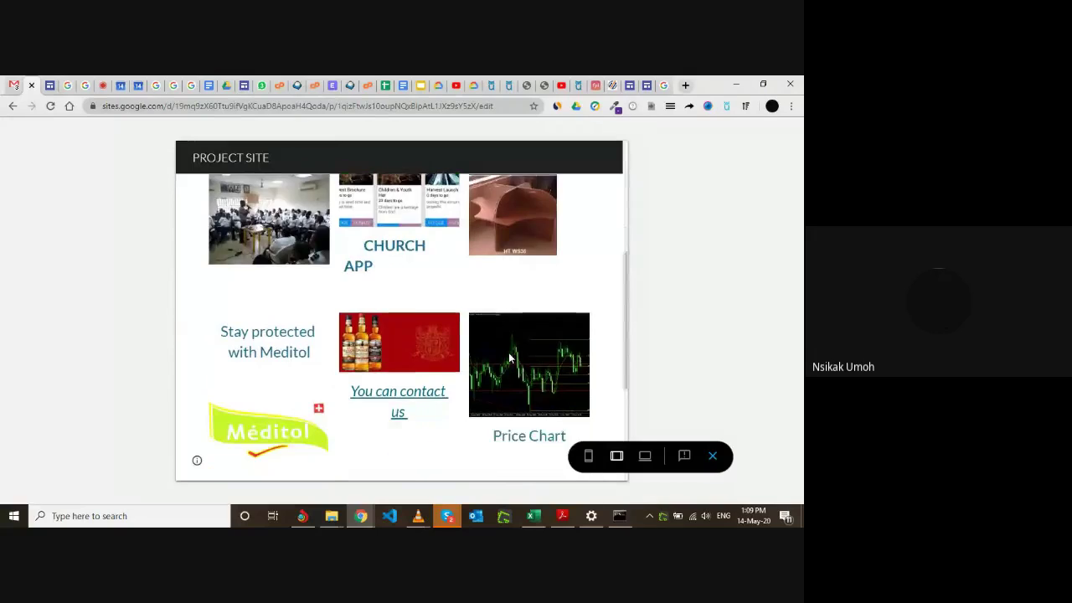
scroll(509, 358, down, 1)
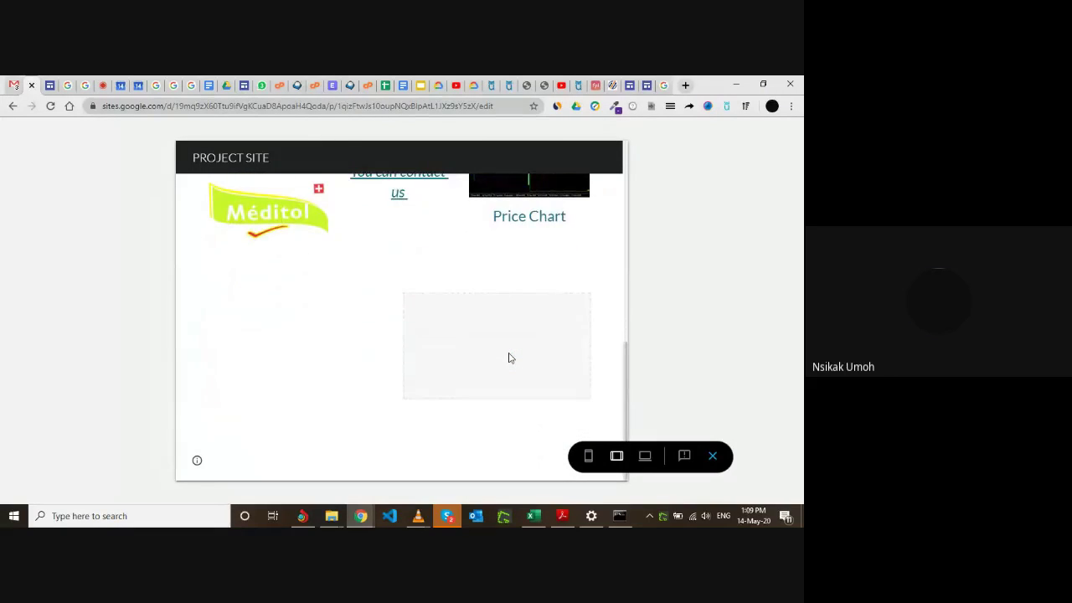
scroll(509, 358, up, 7)
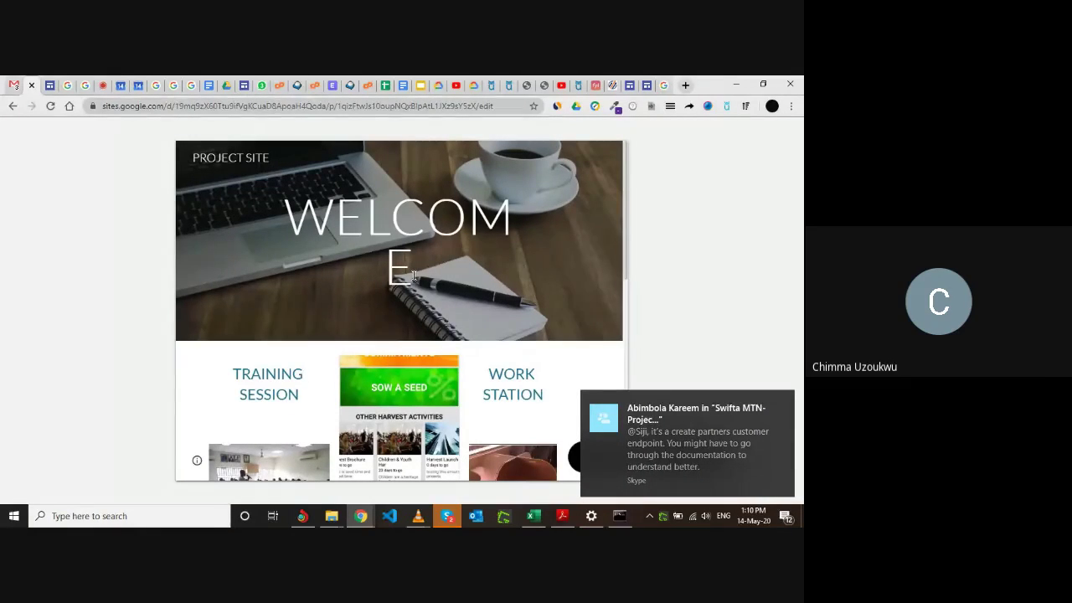
Dismiss the chat notification and view the site in the phone-width layout.
click(786, 400)
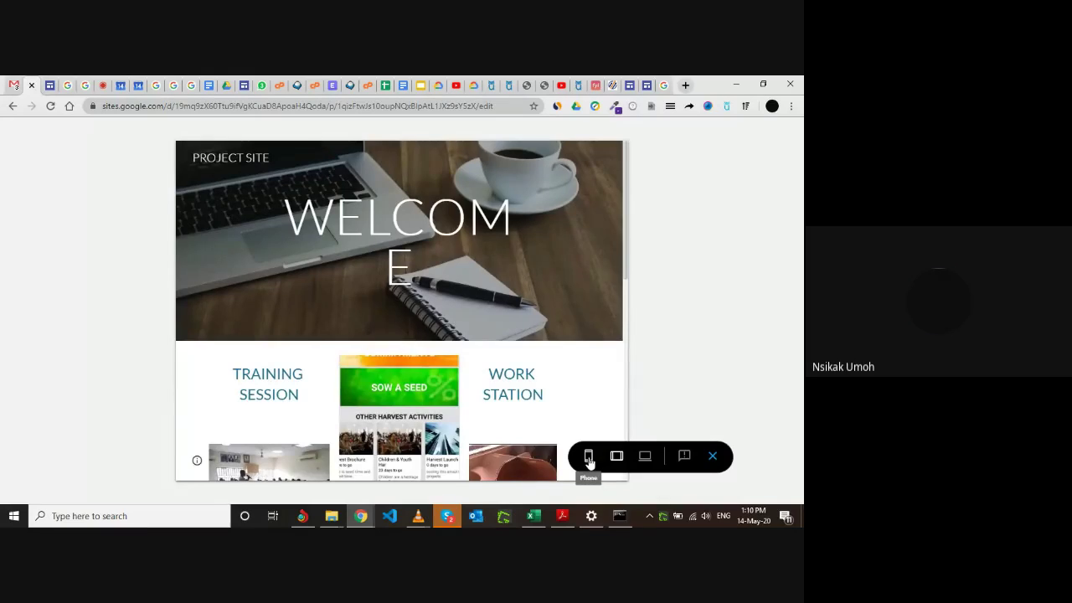
click(589, 457)
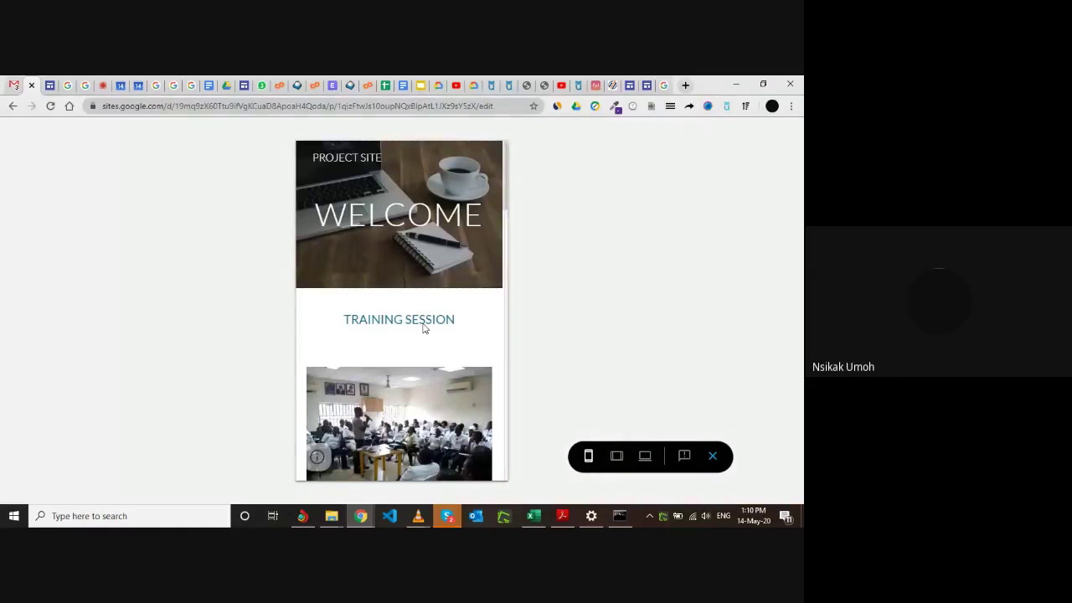
scroll(463, 331, down, 1)
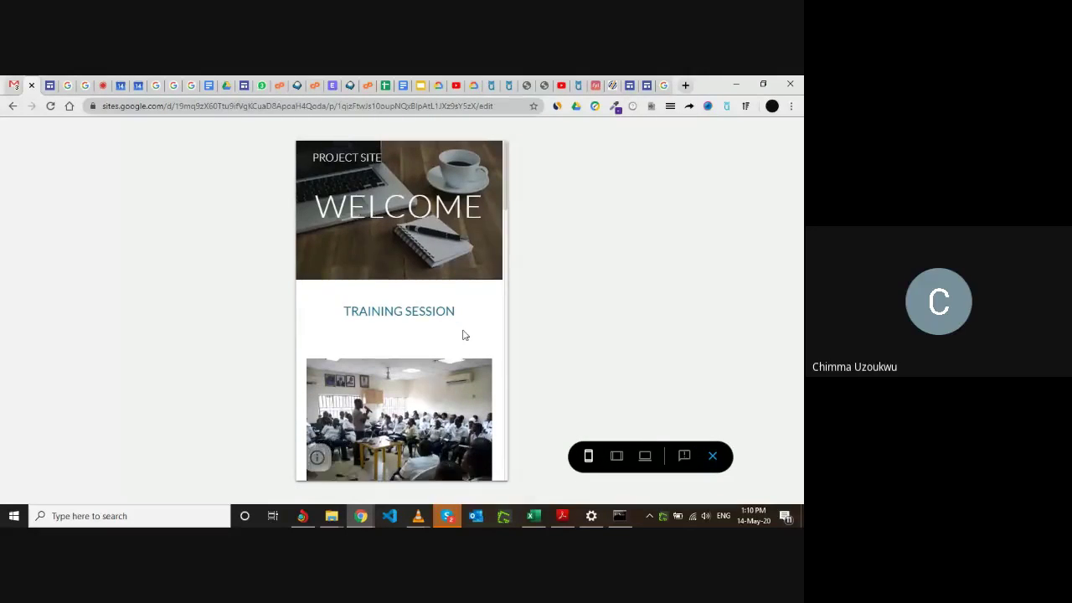